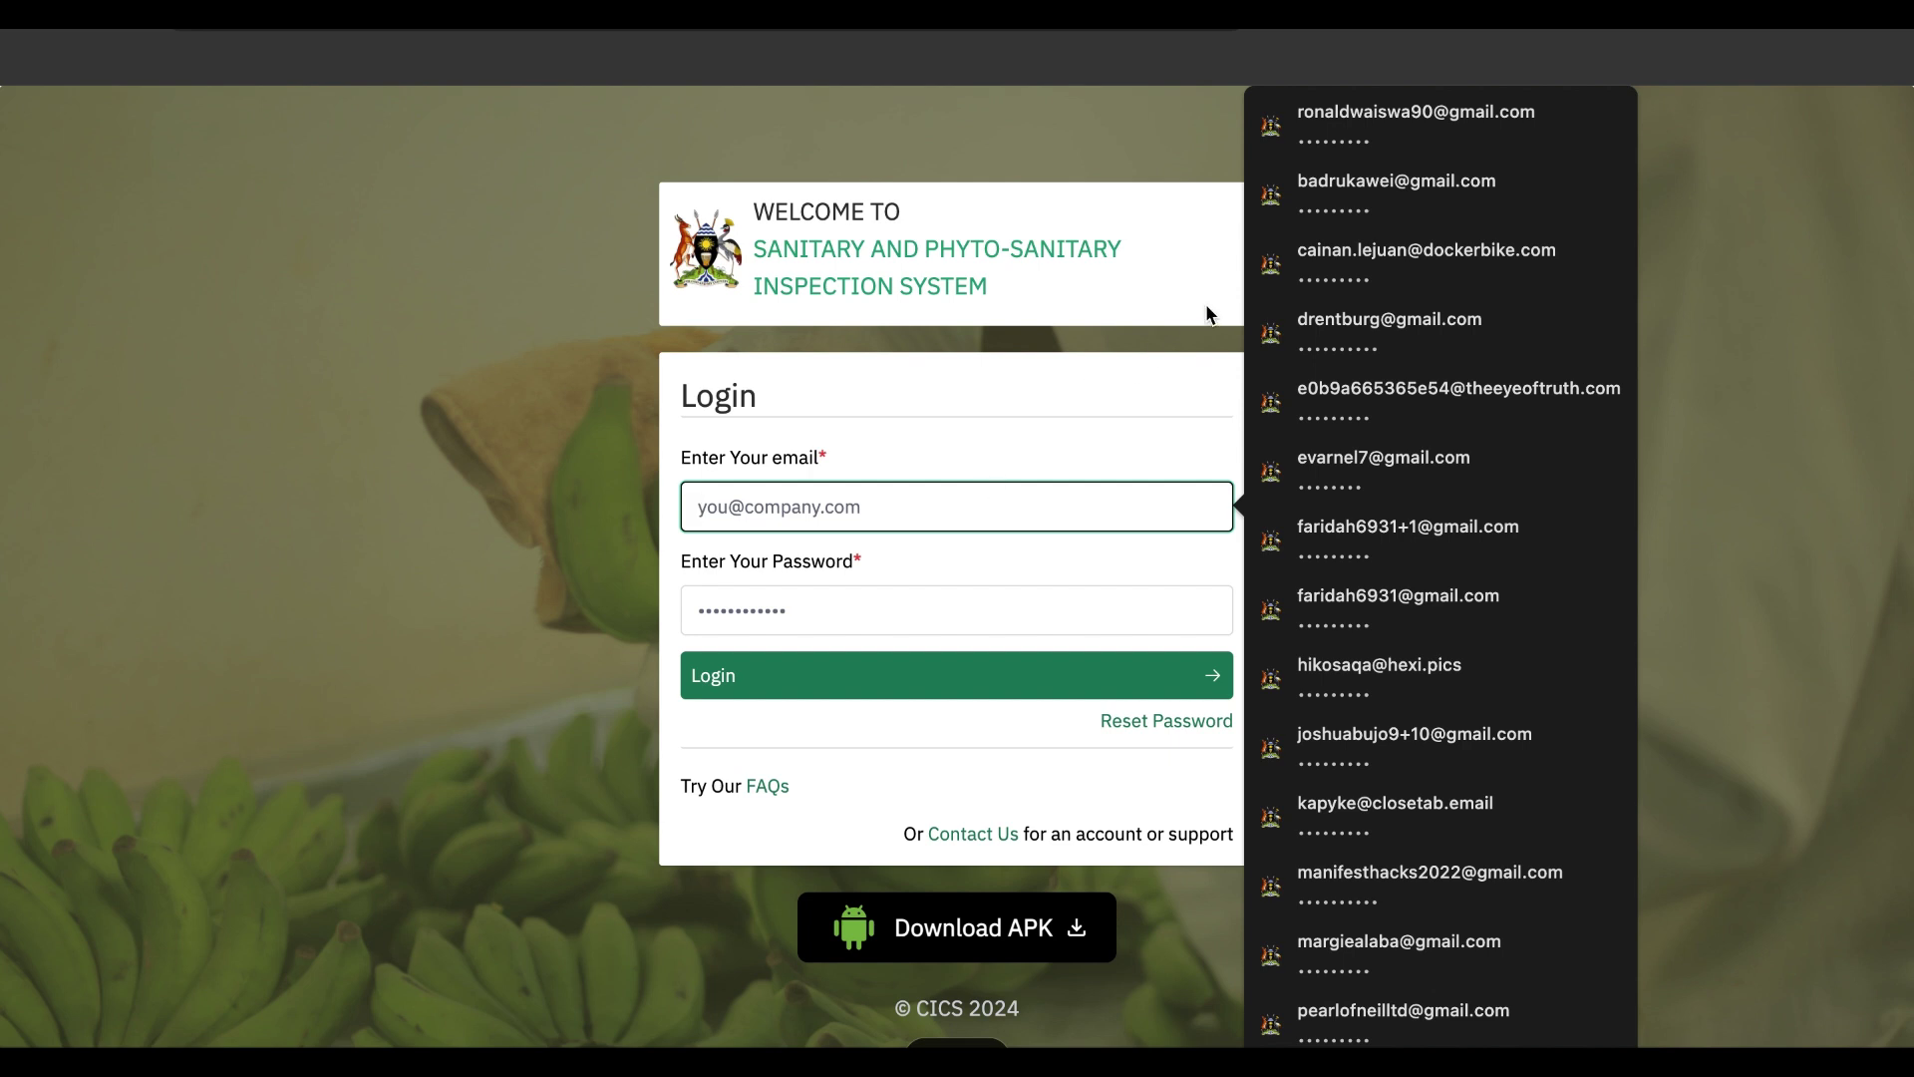
Log in with the second saved email and password, and select Agreenes Ltd as the exporter workspace.
click(1383, 202)
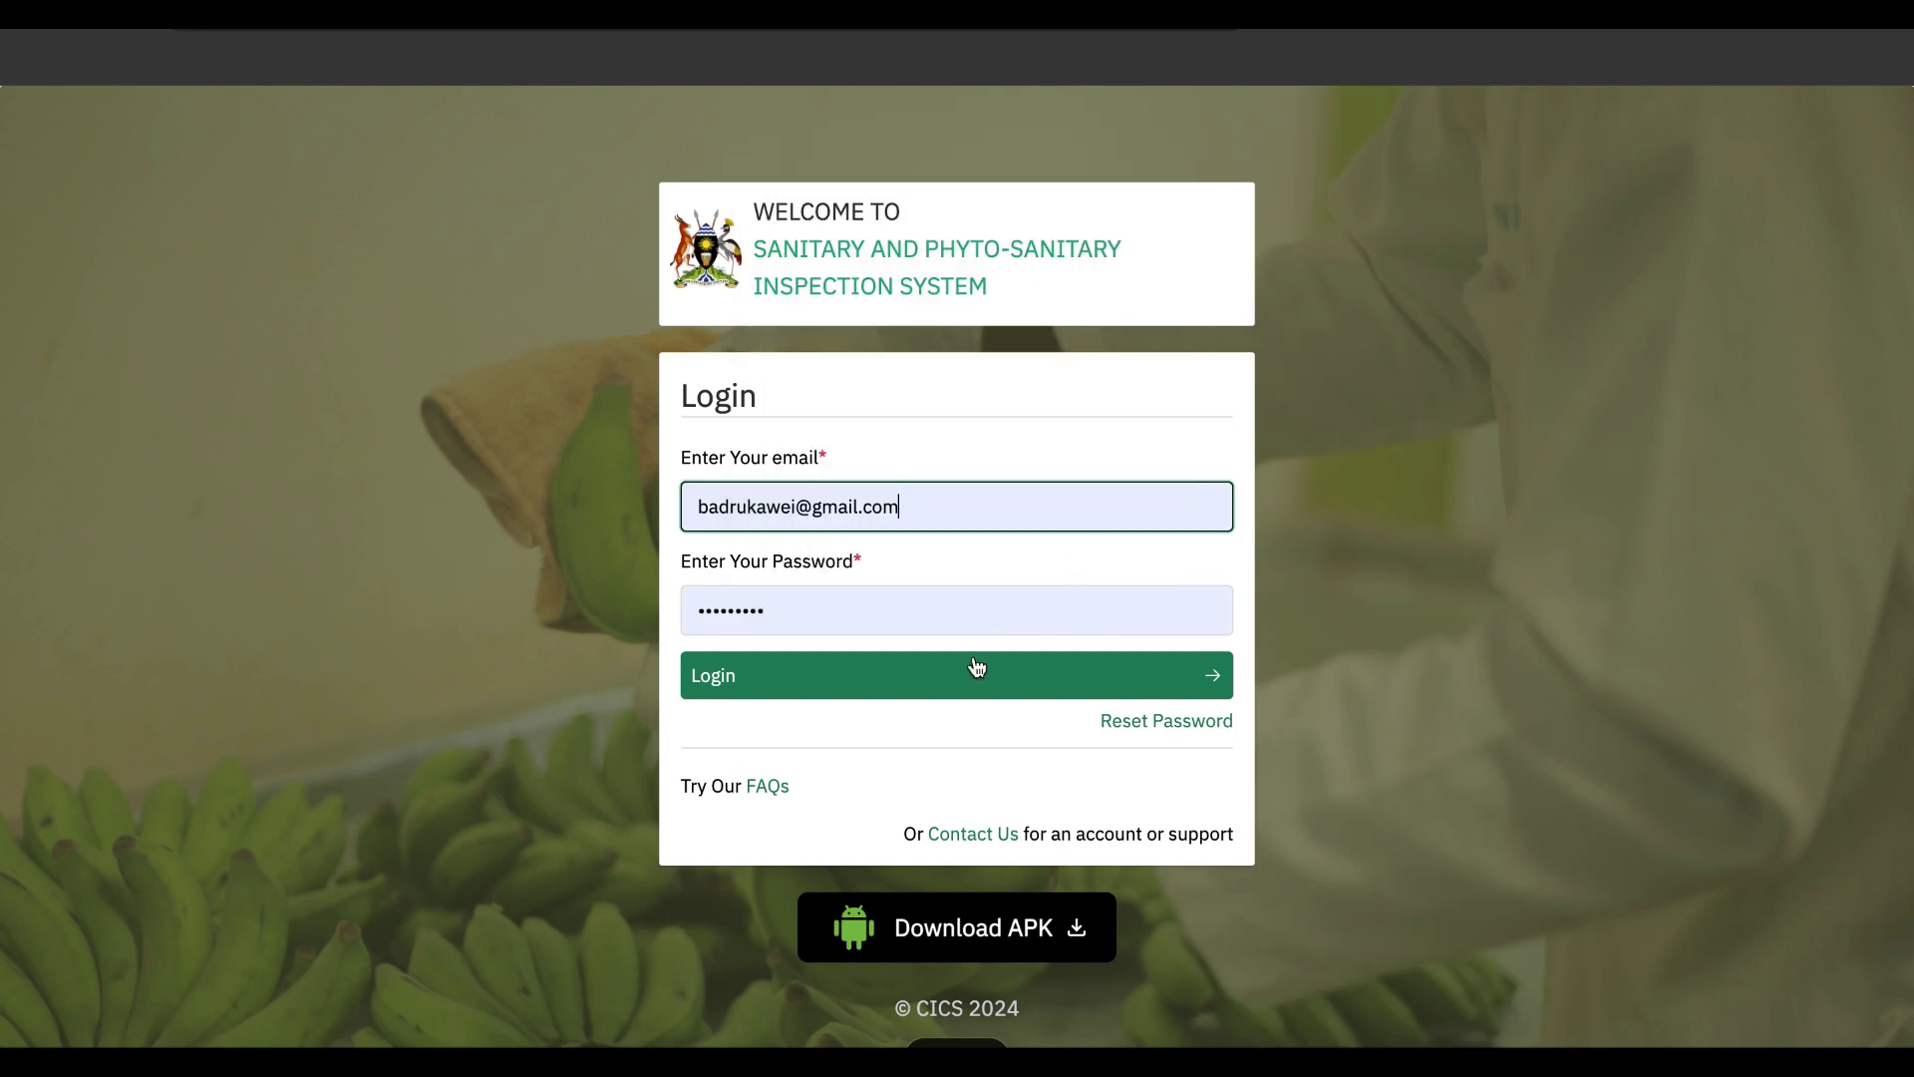
click(926, 688)
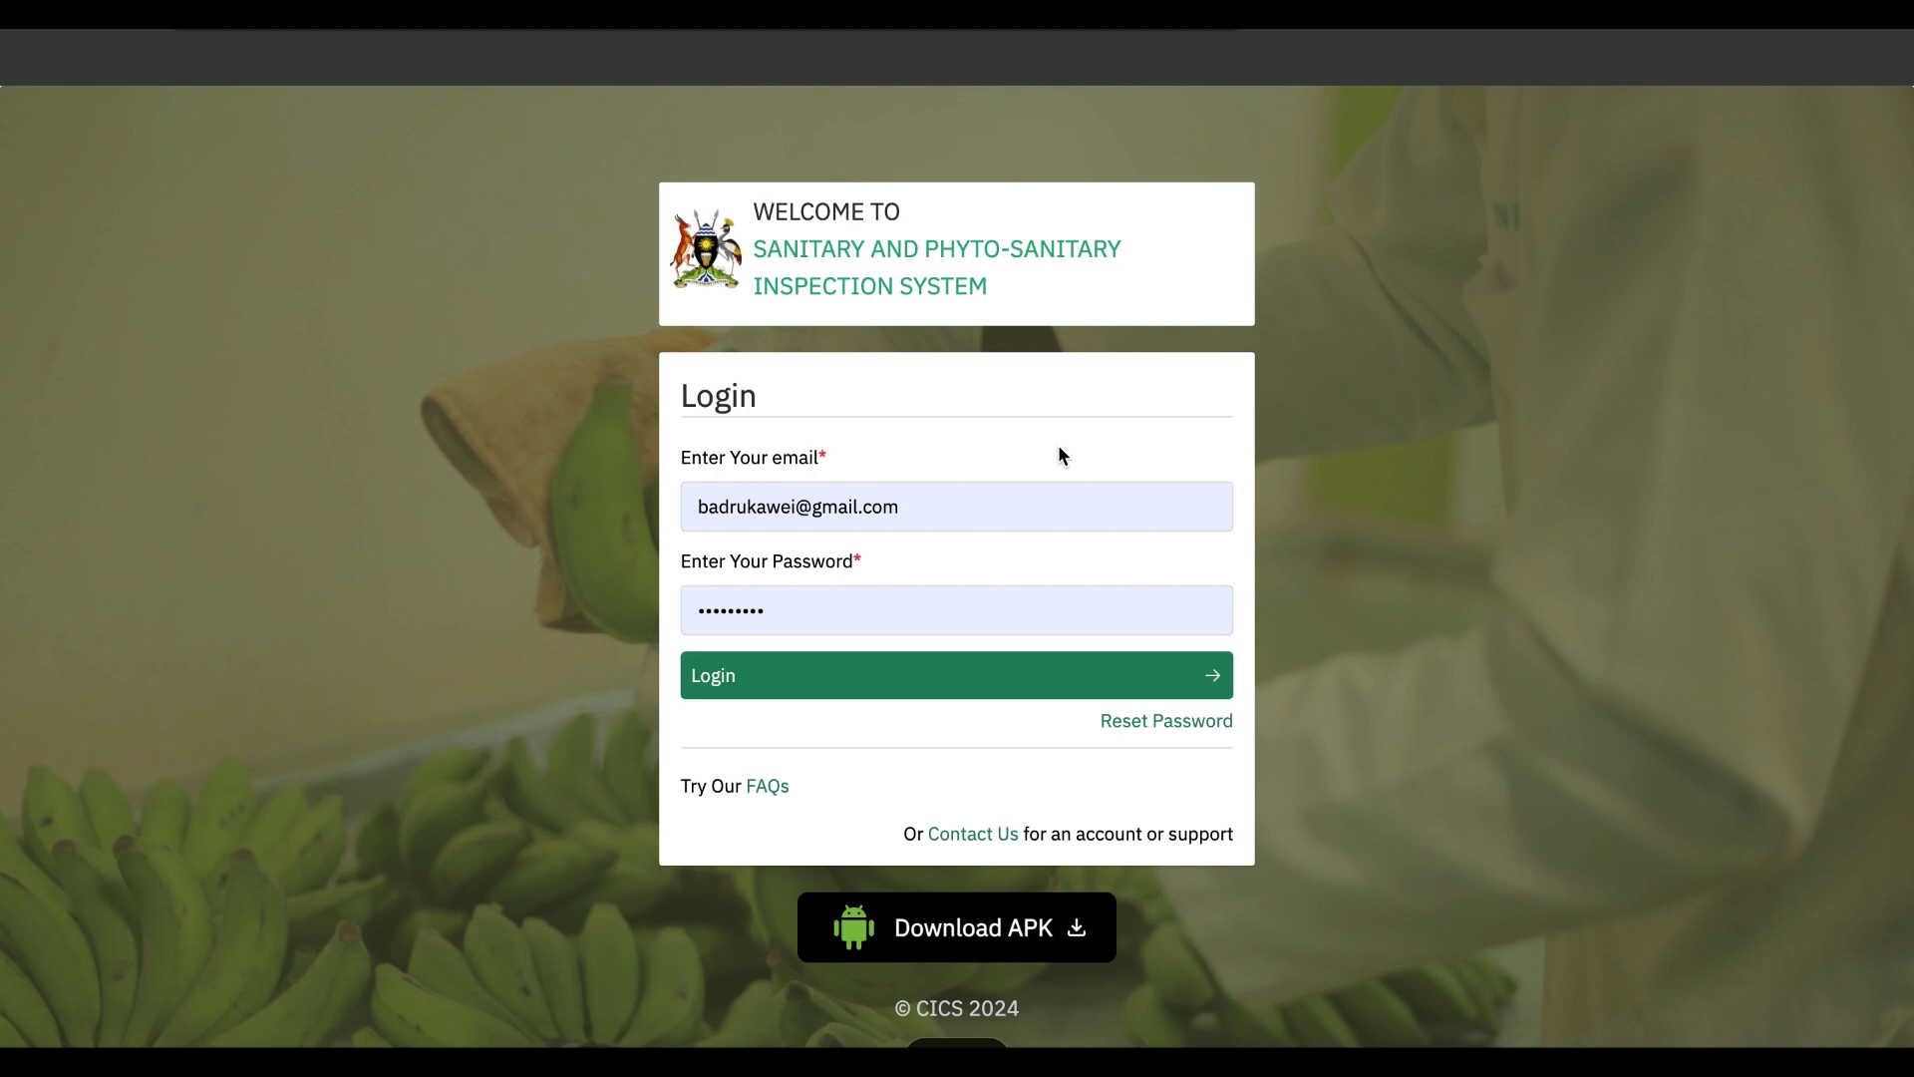
click(1003, 643)
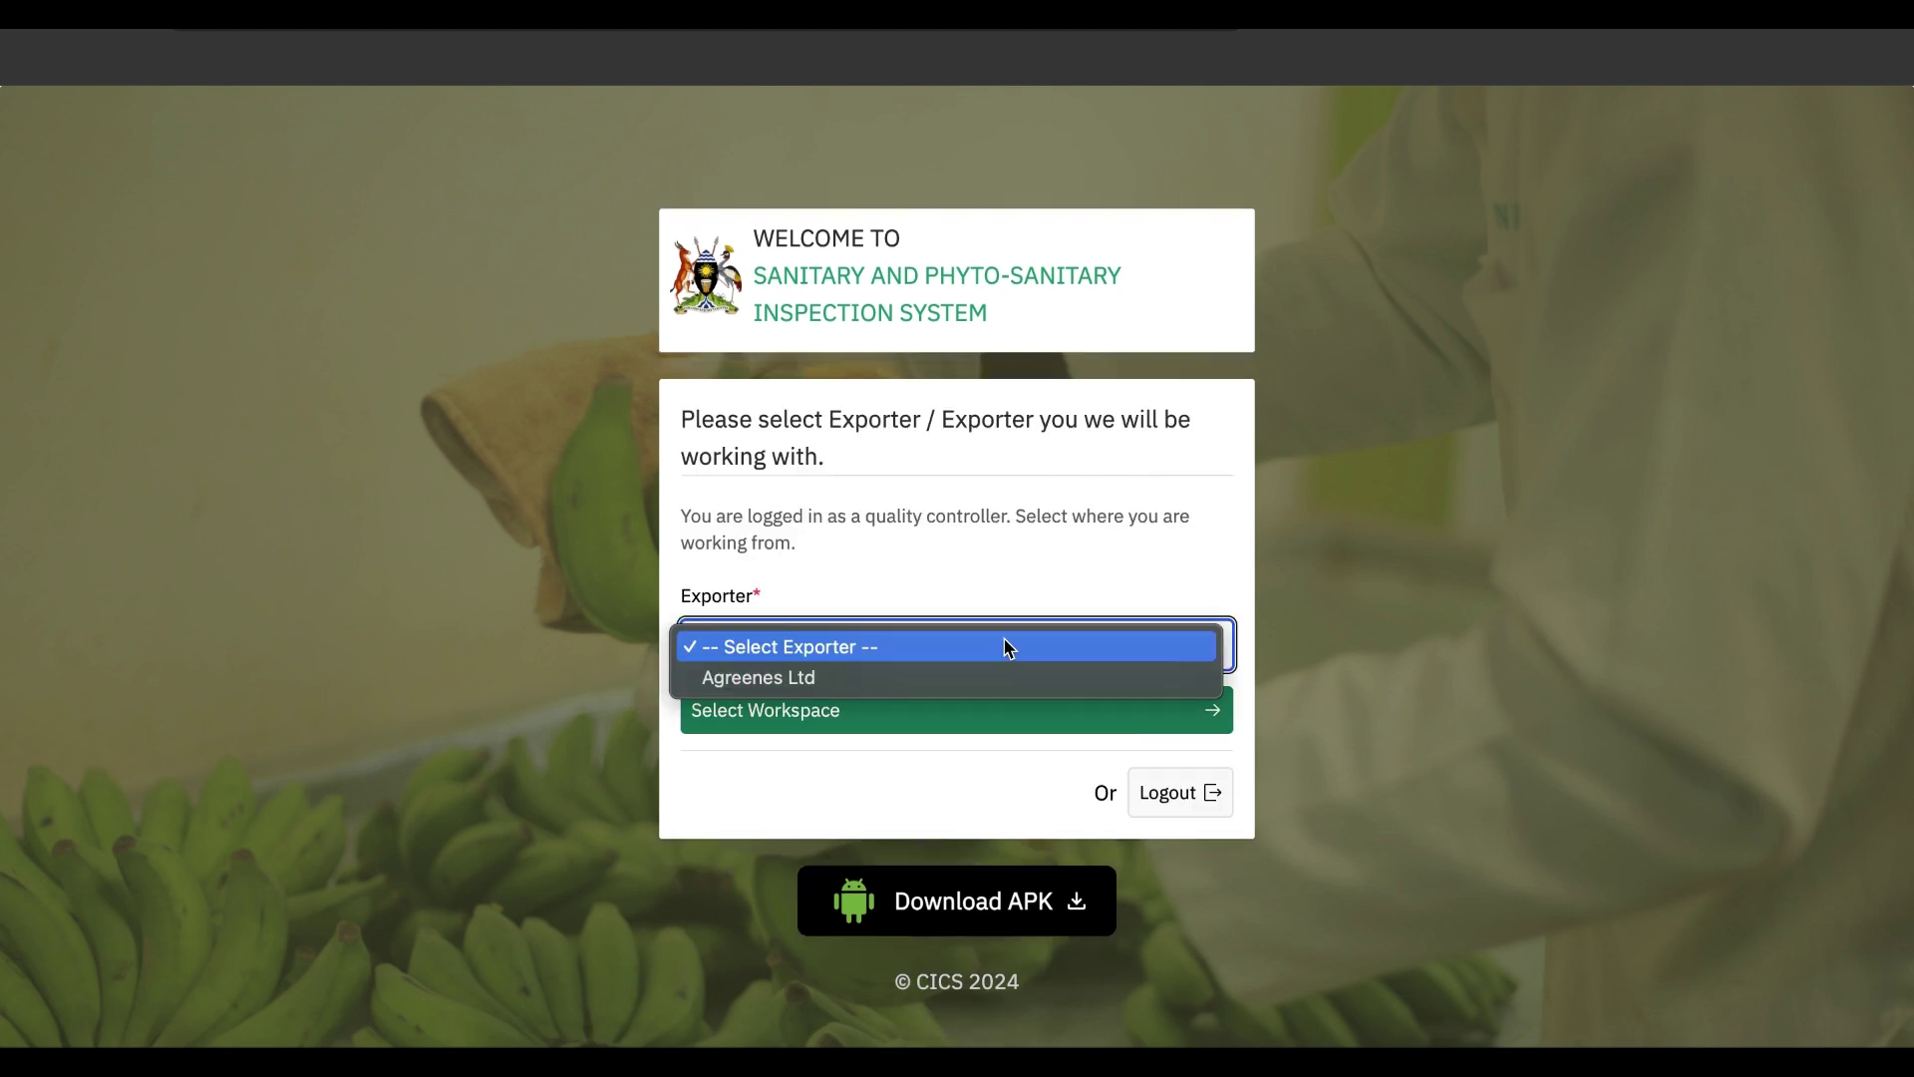
click(1003, 675)
click(994, 708)
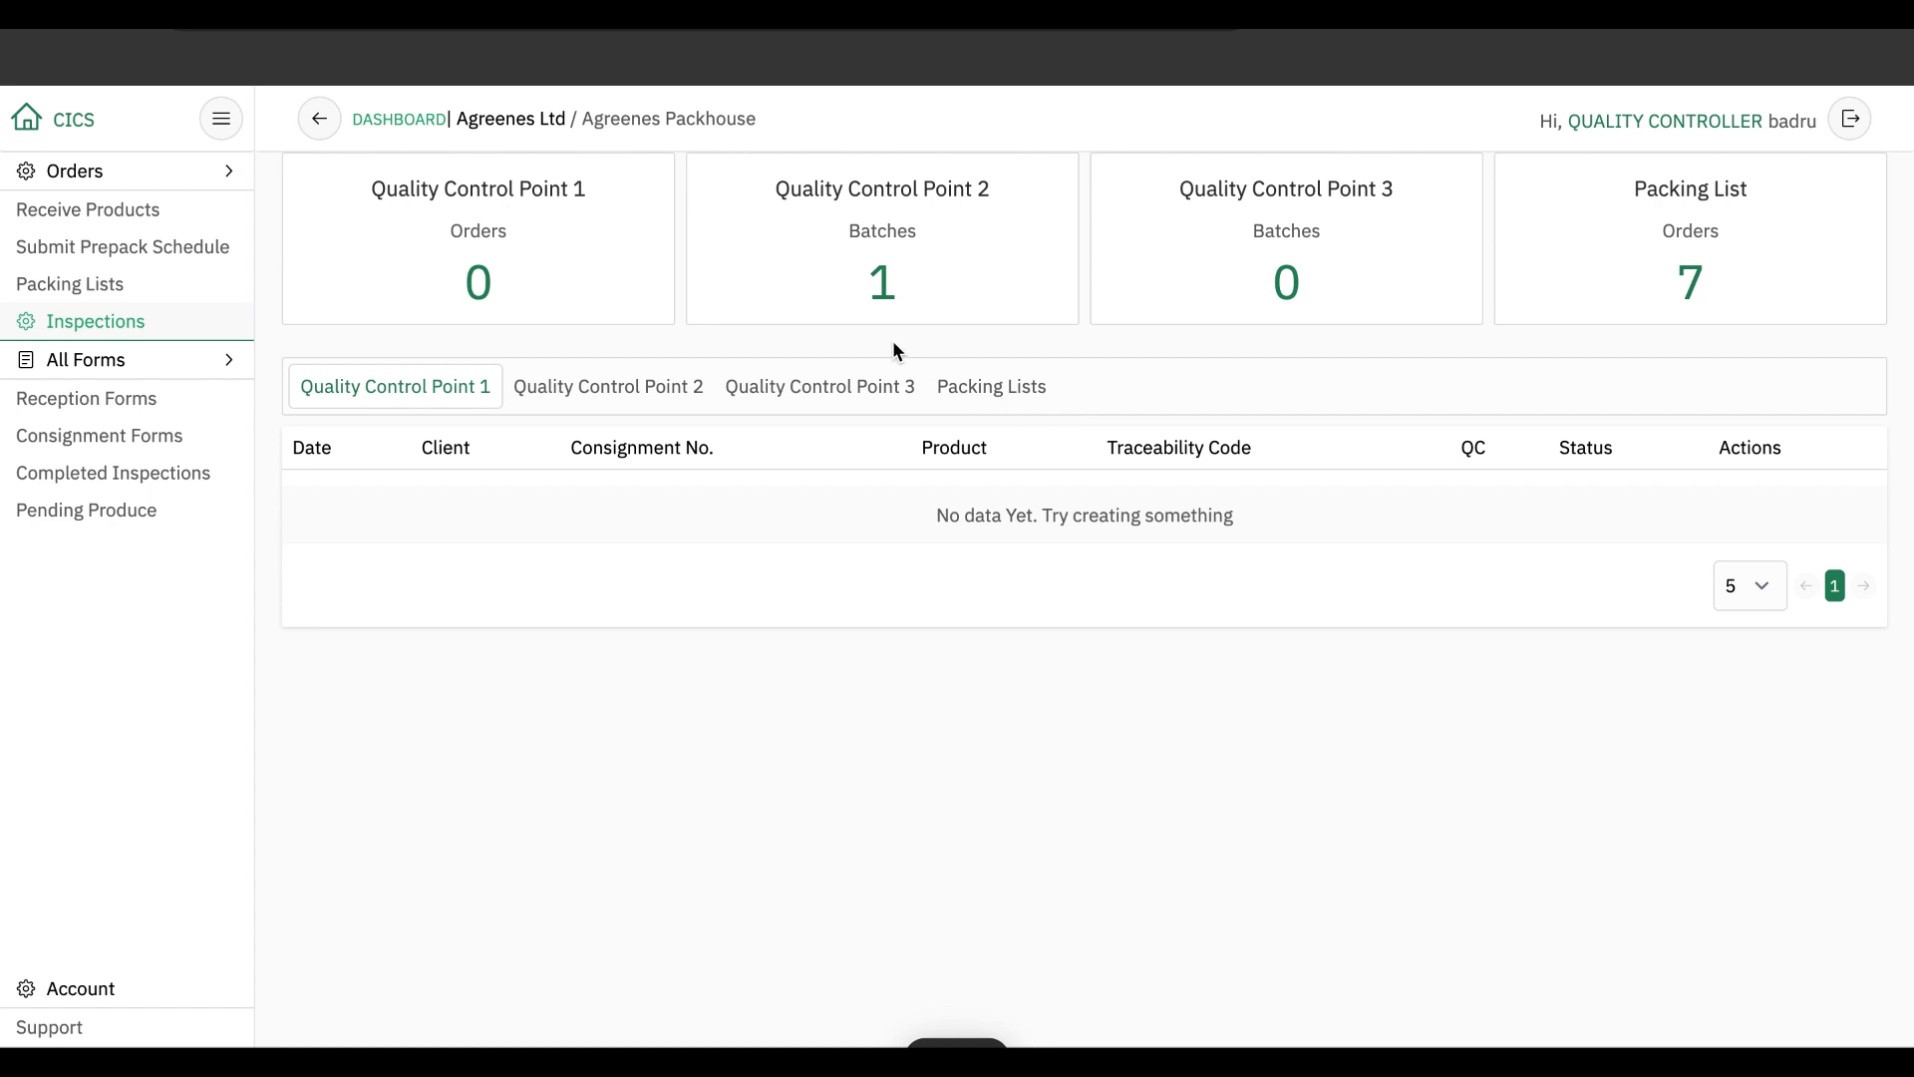
click(153, 212)
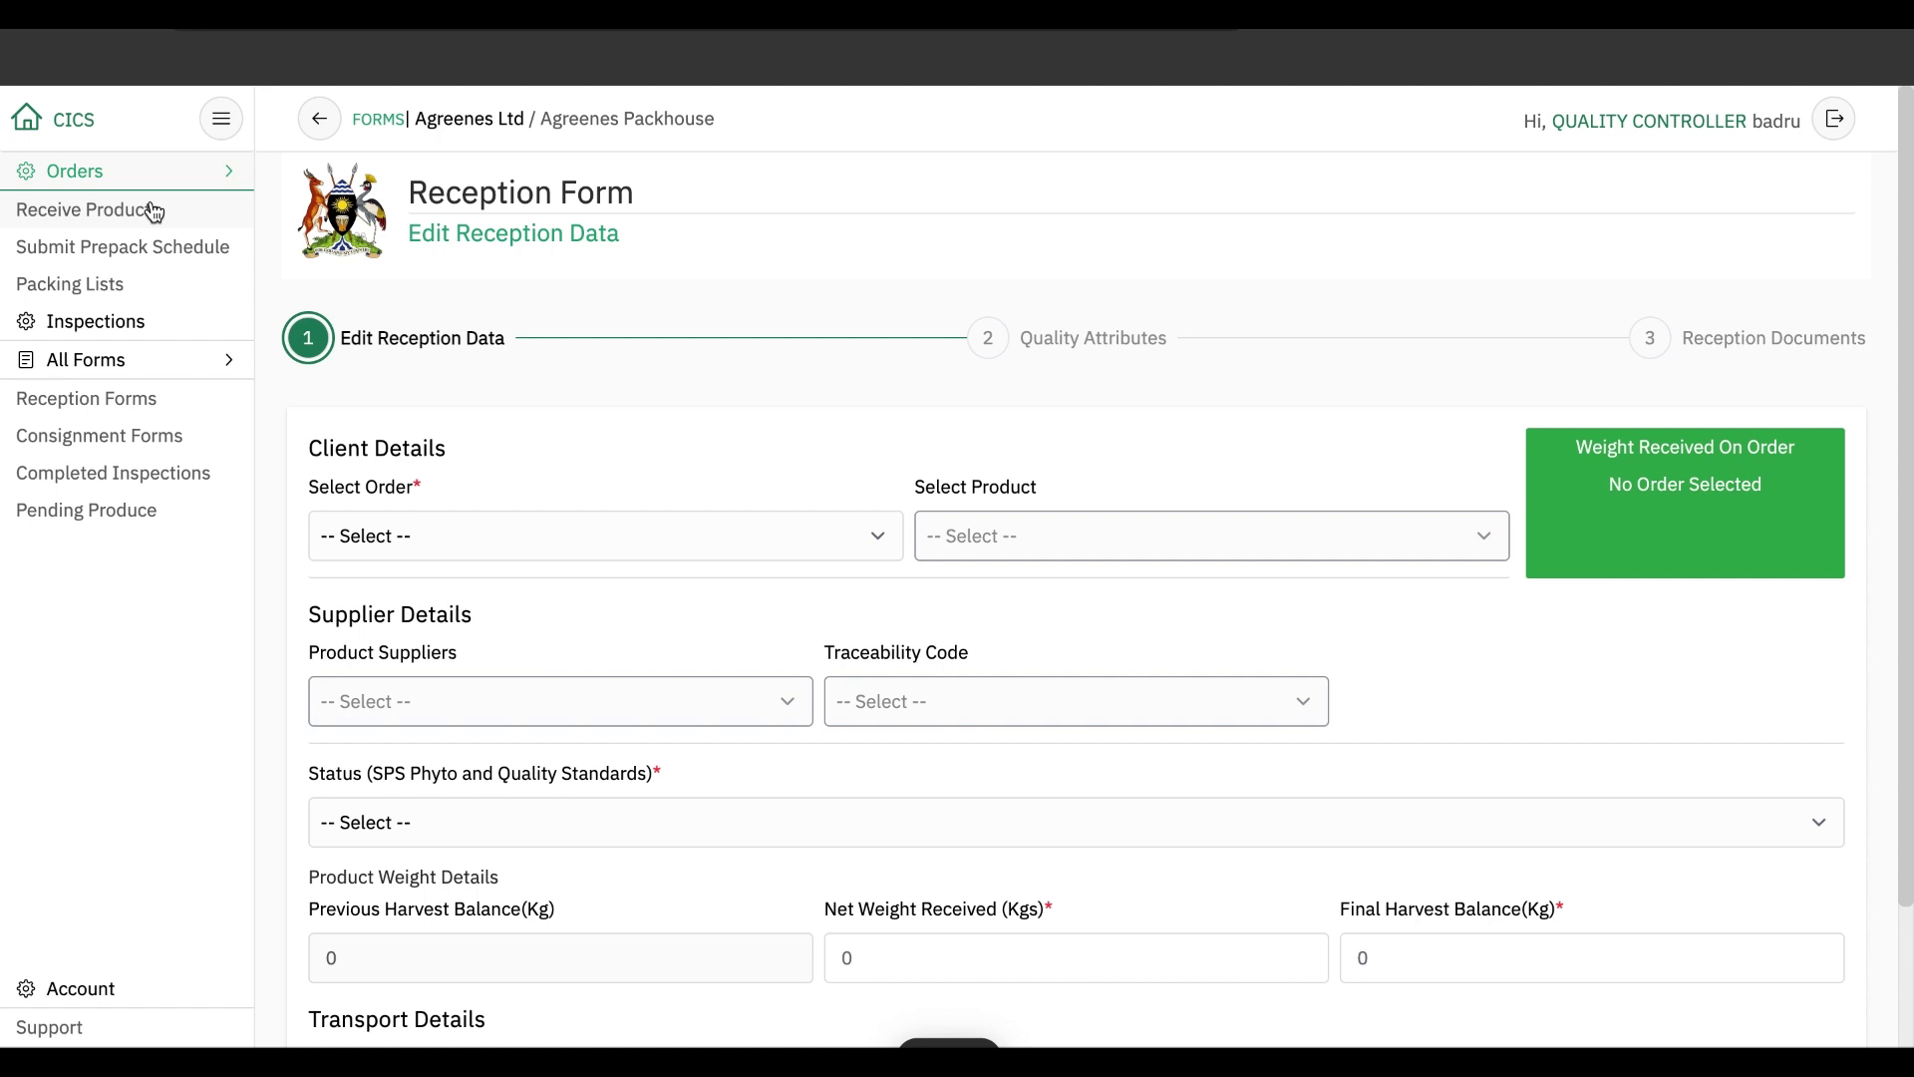
click(491, 538)
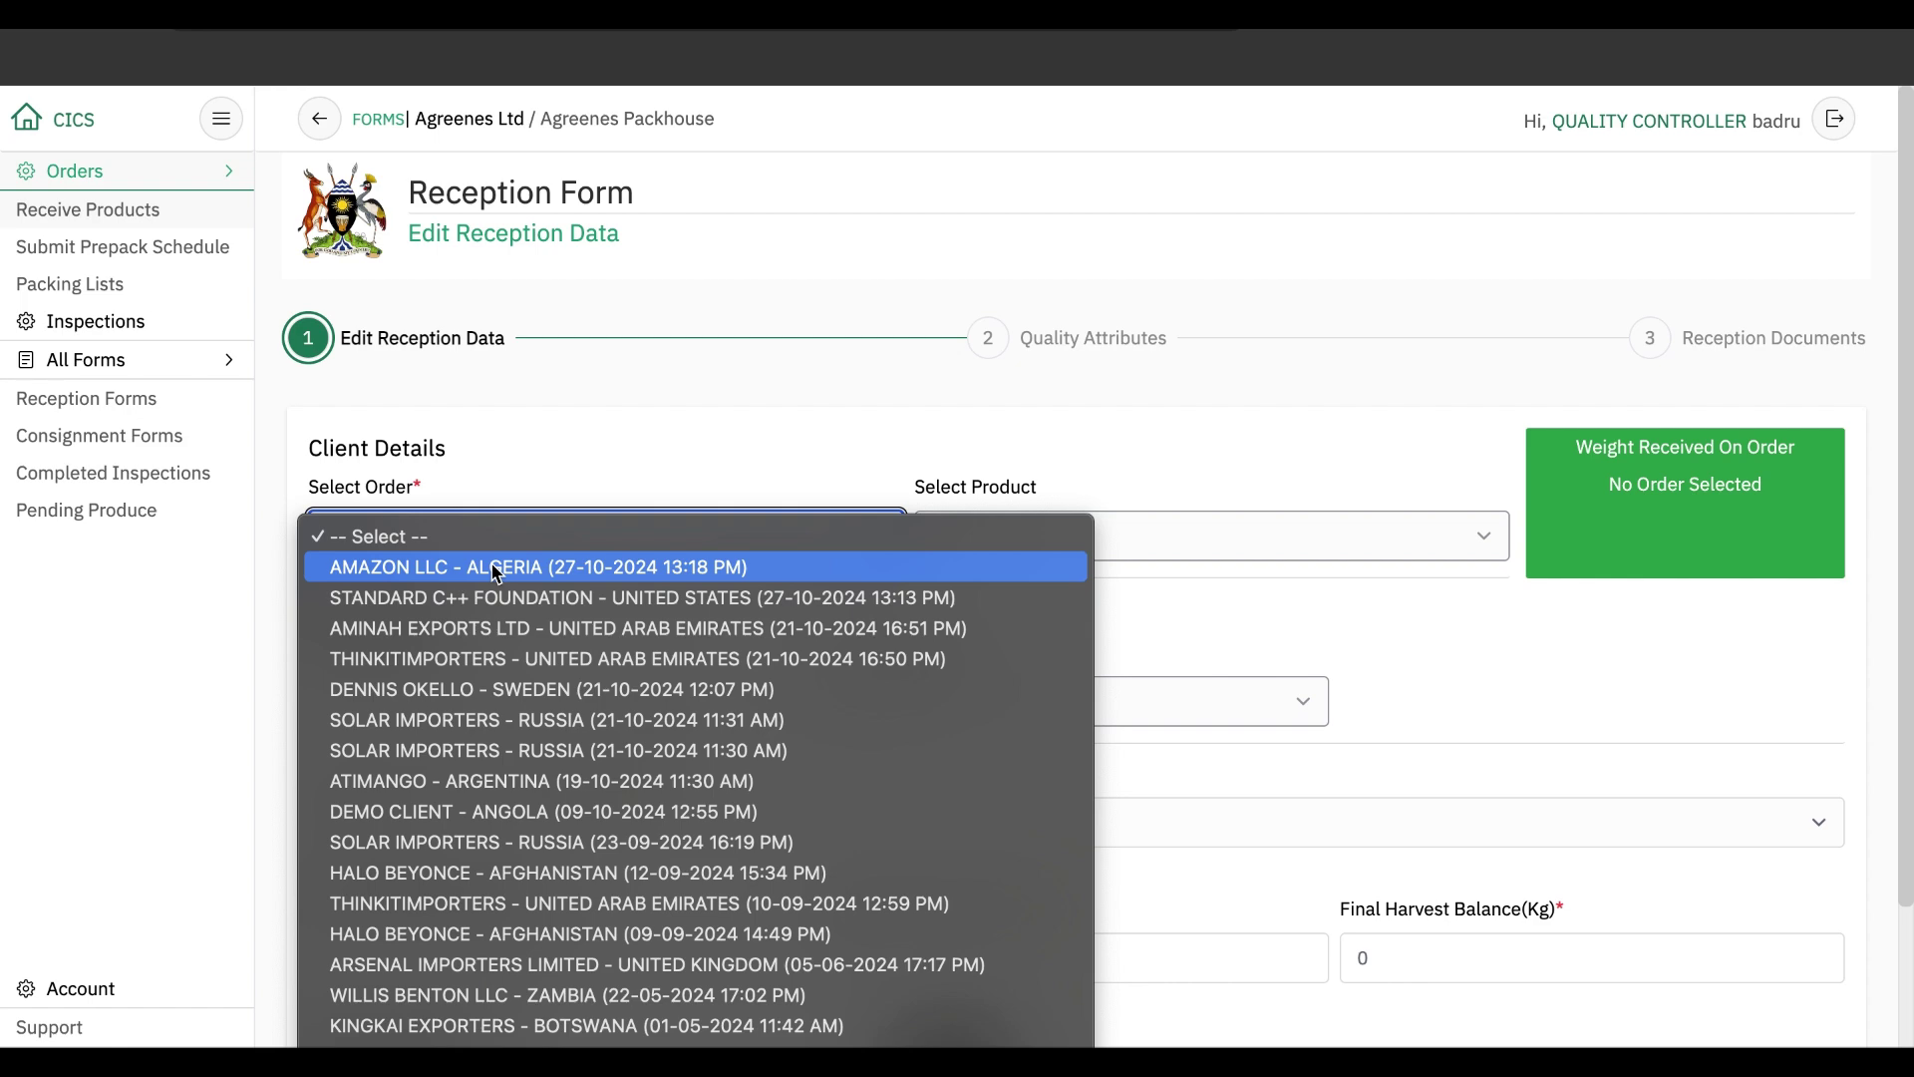
click(495, 569)
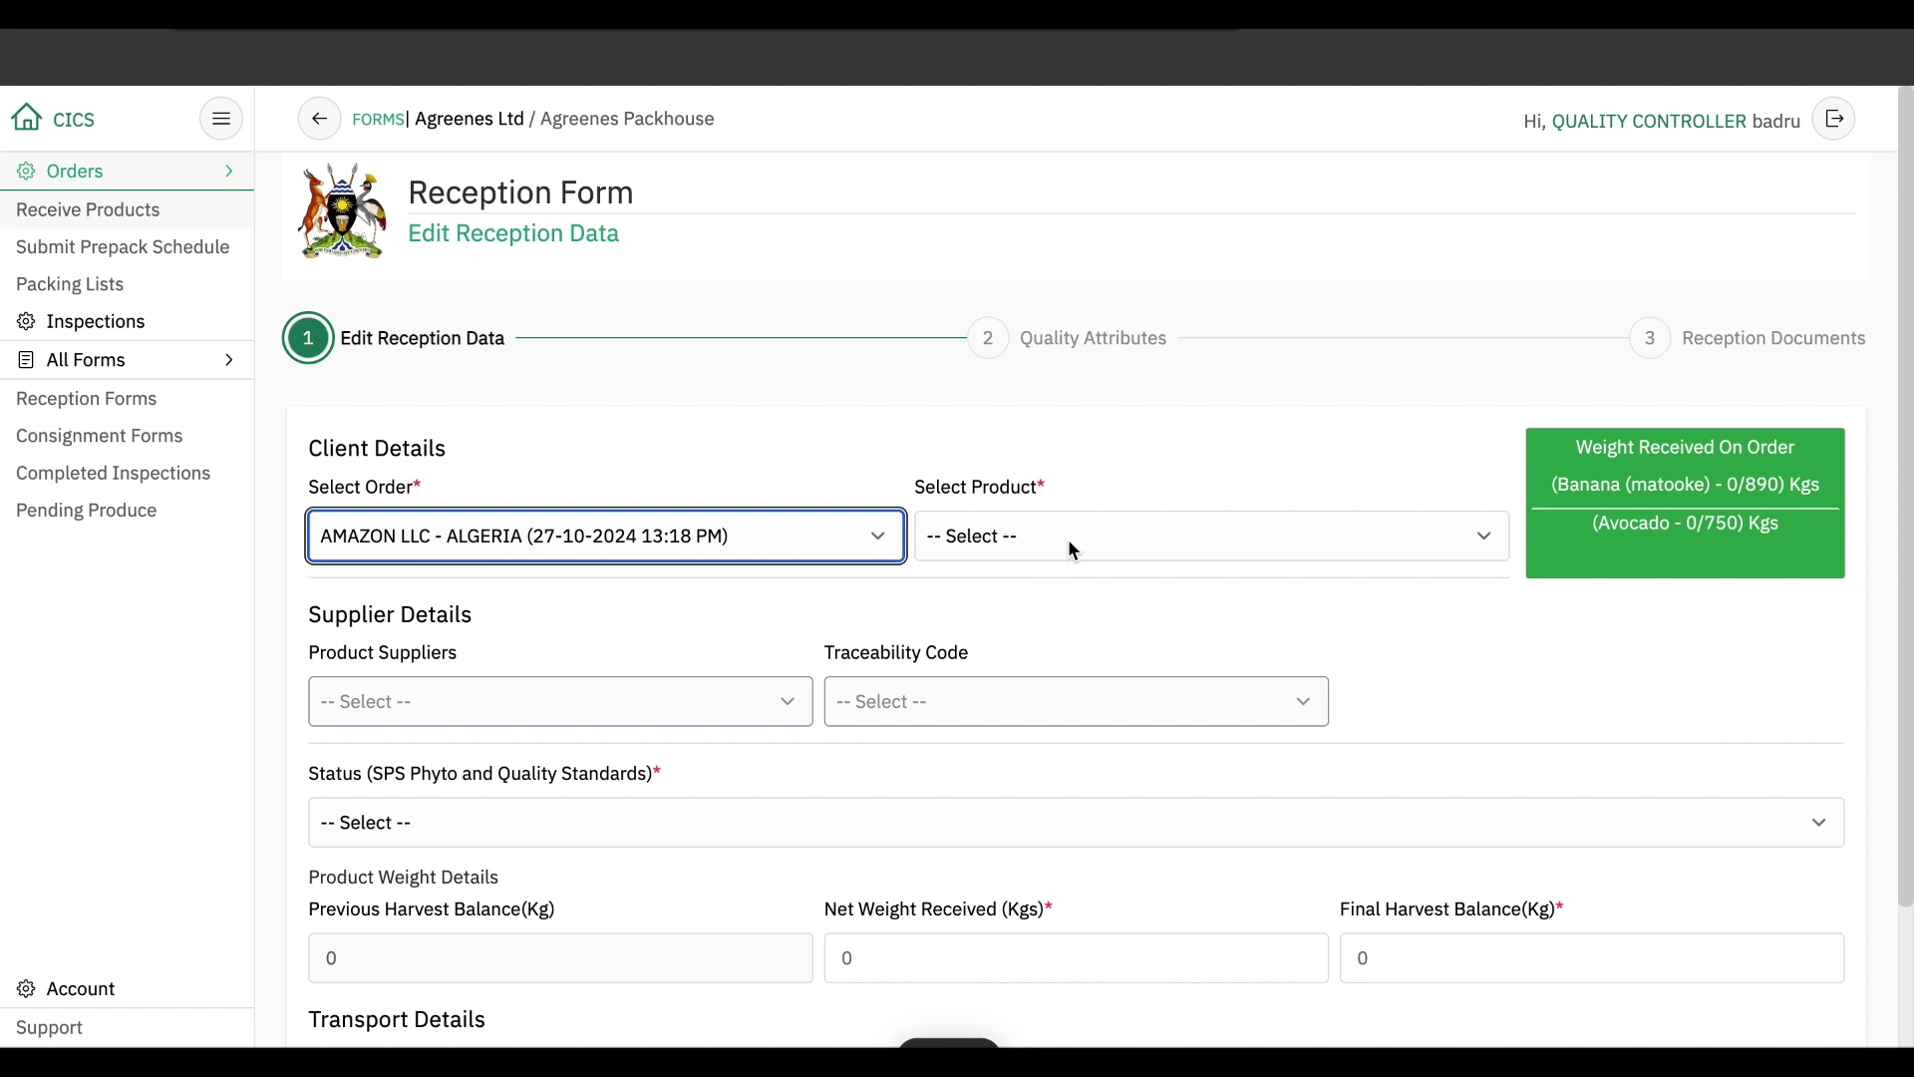
click(999, 541)
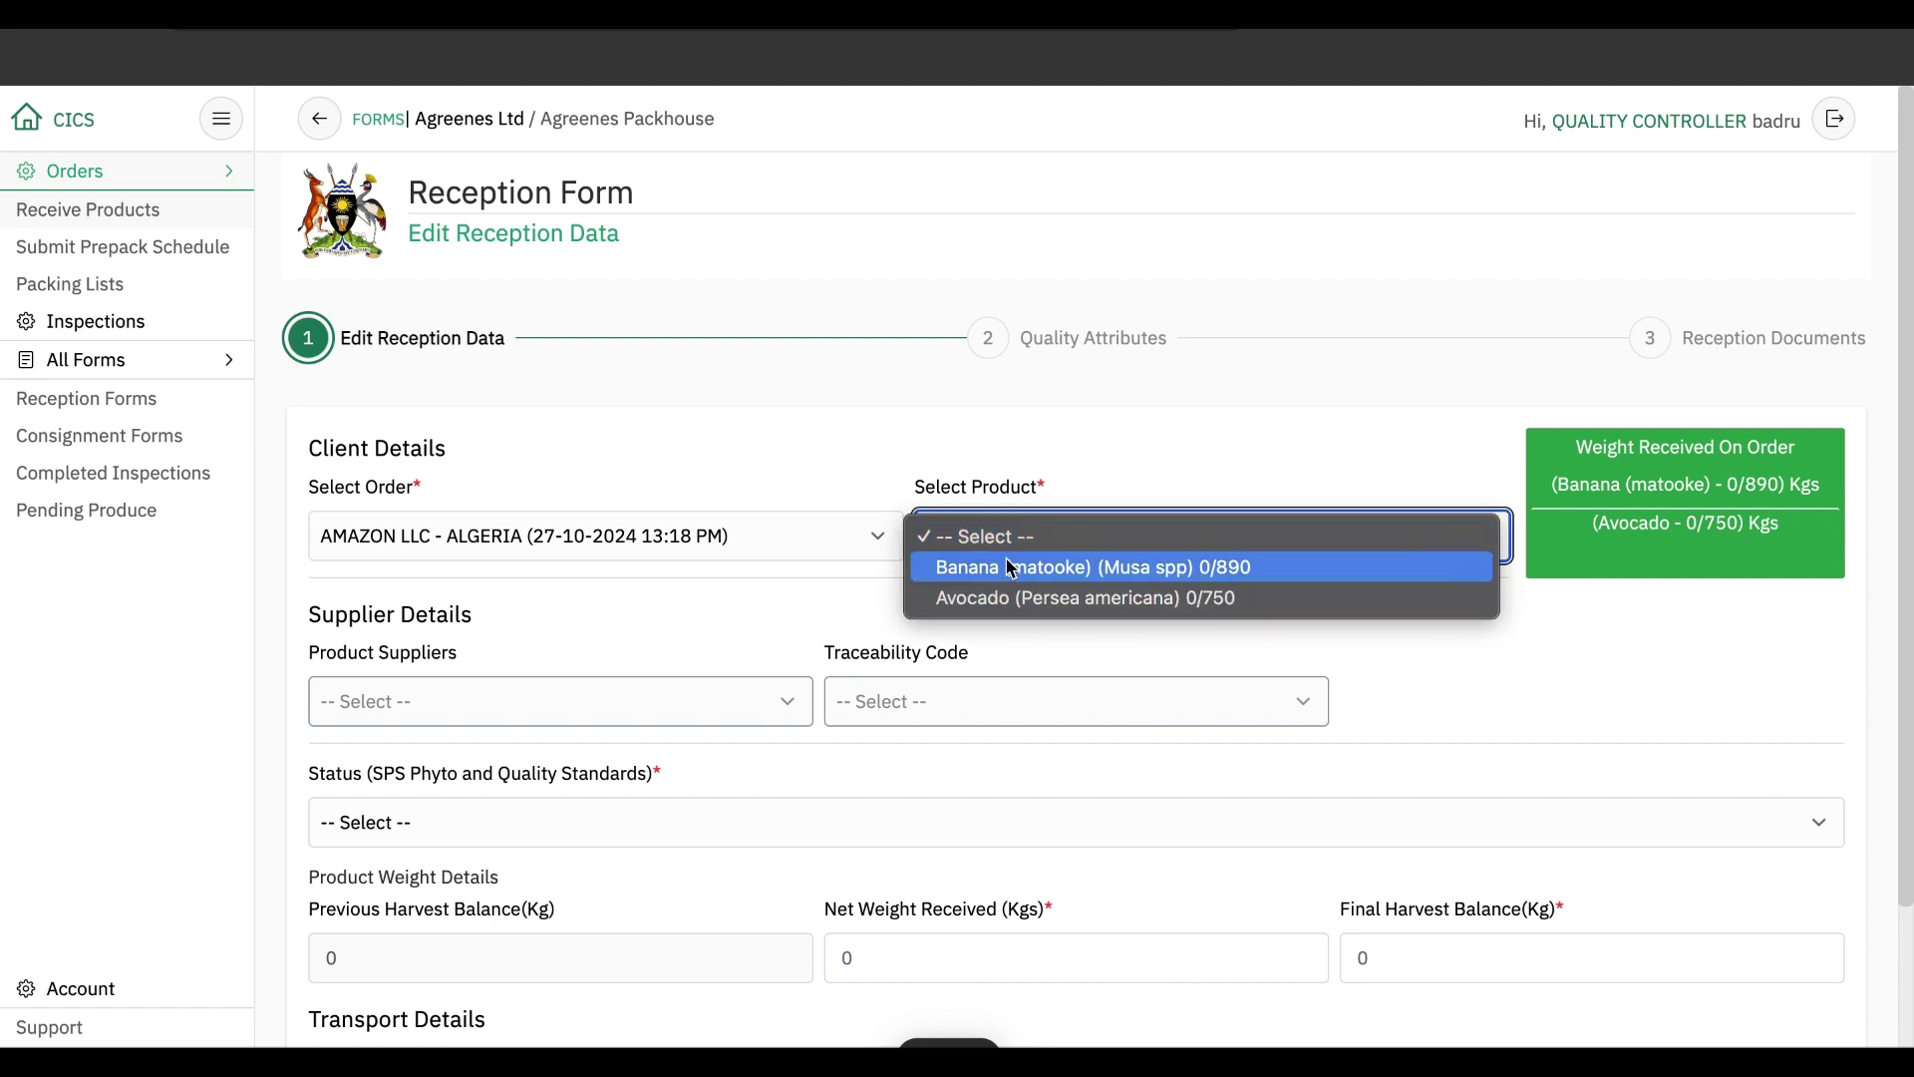
click(1008, 570)
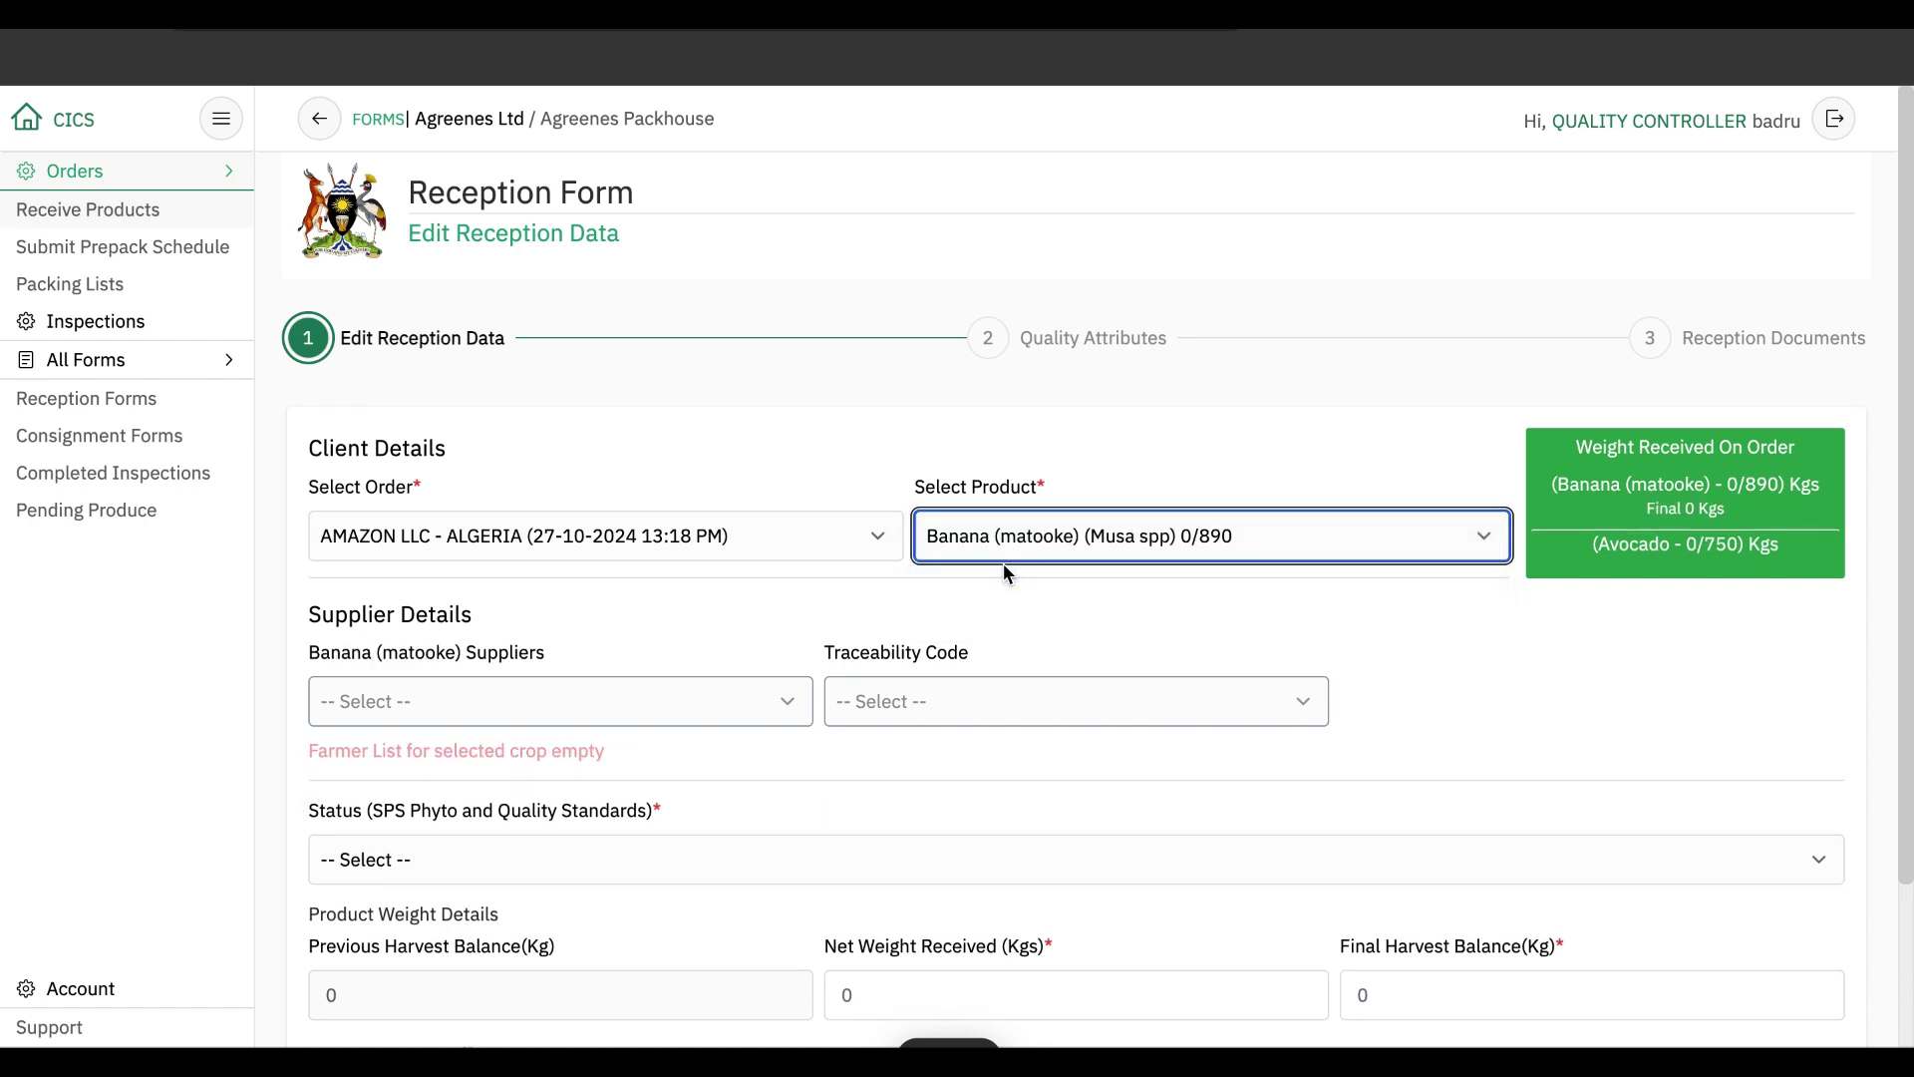
Select the third listed banana supplier together with that supplier's banana traceability code.
click(729, 703)
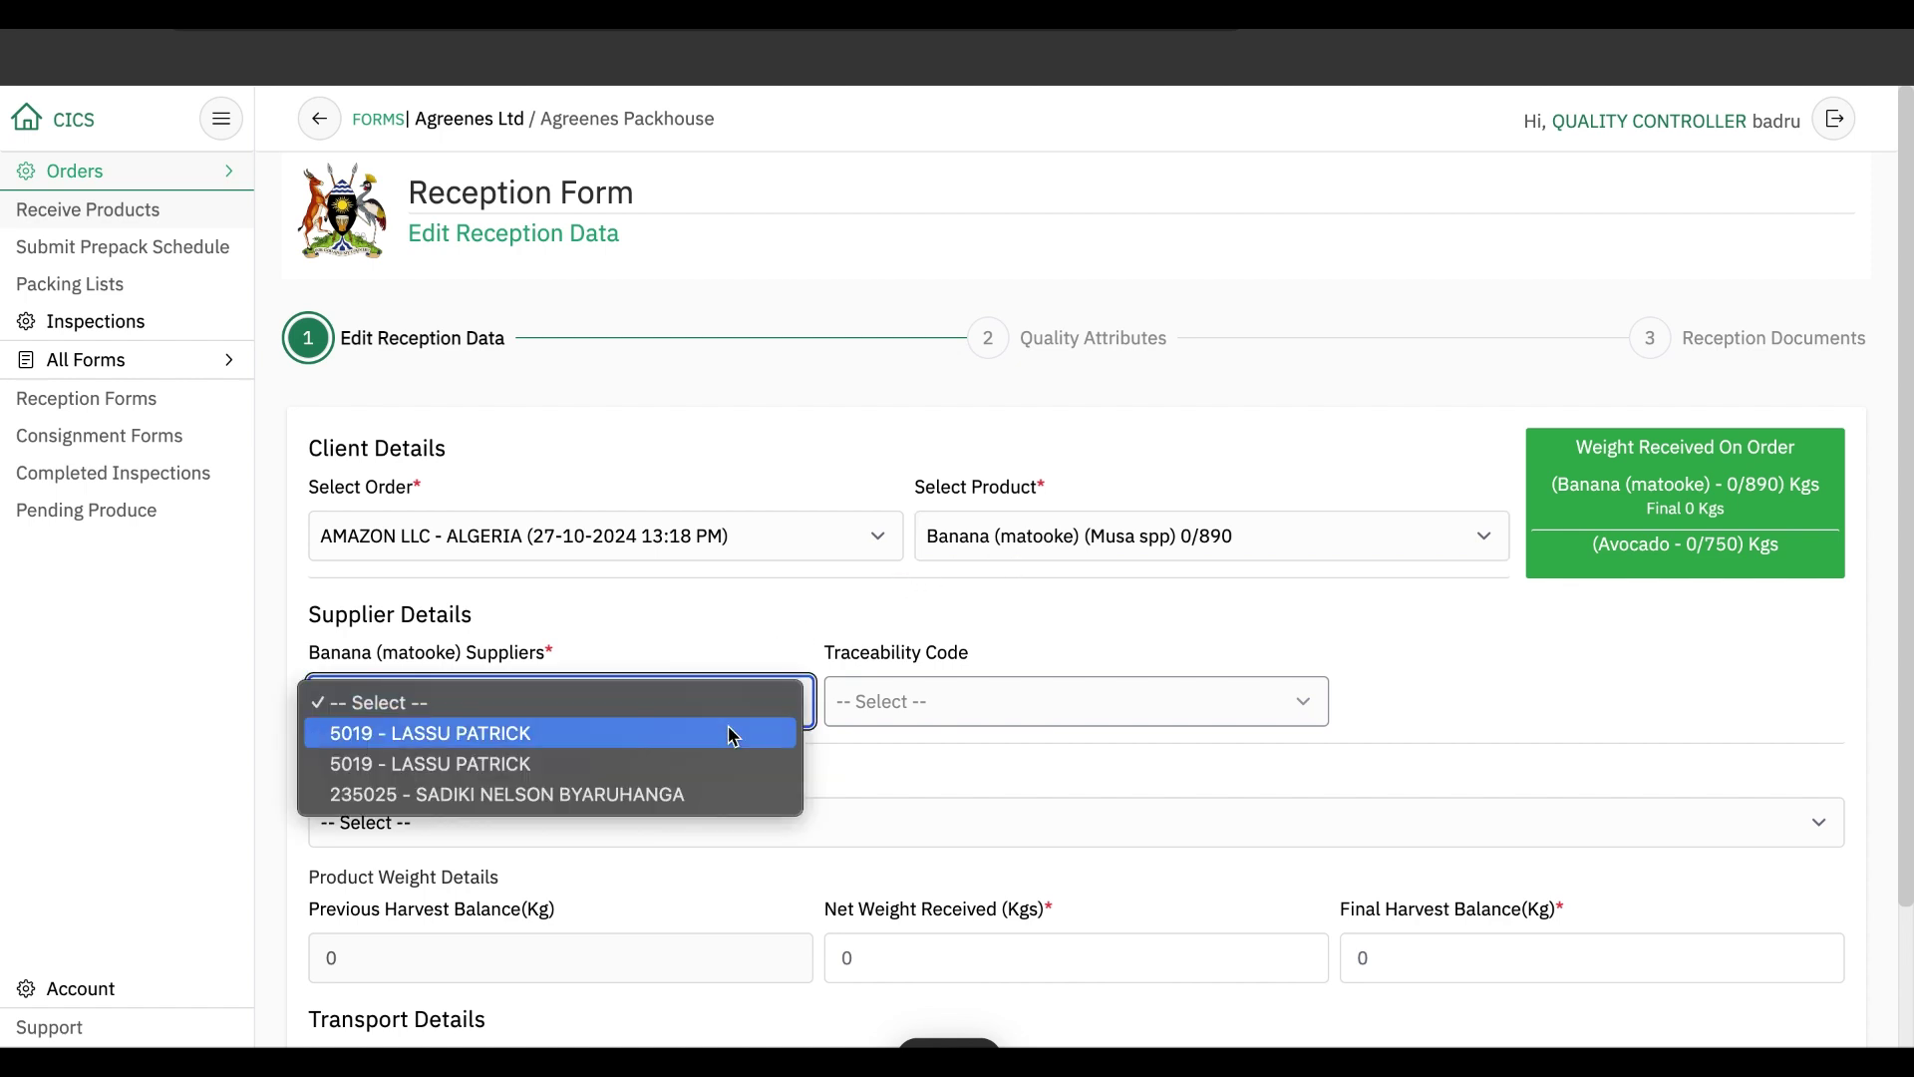
click(727, 795)
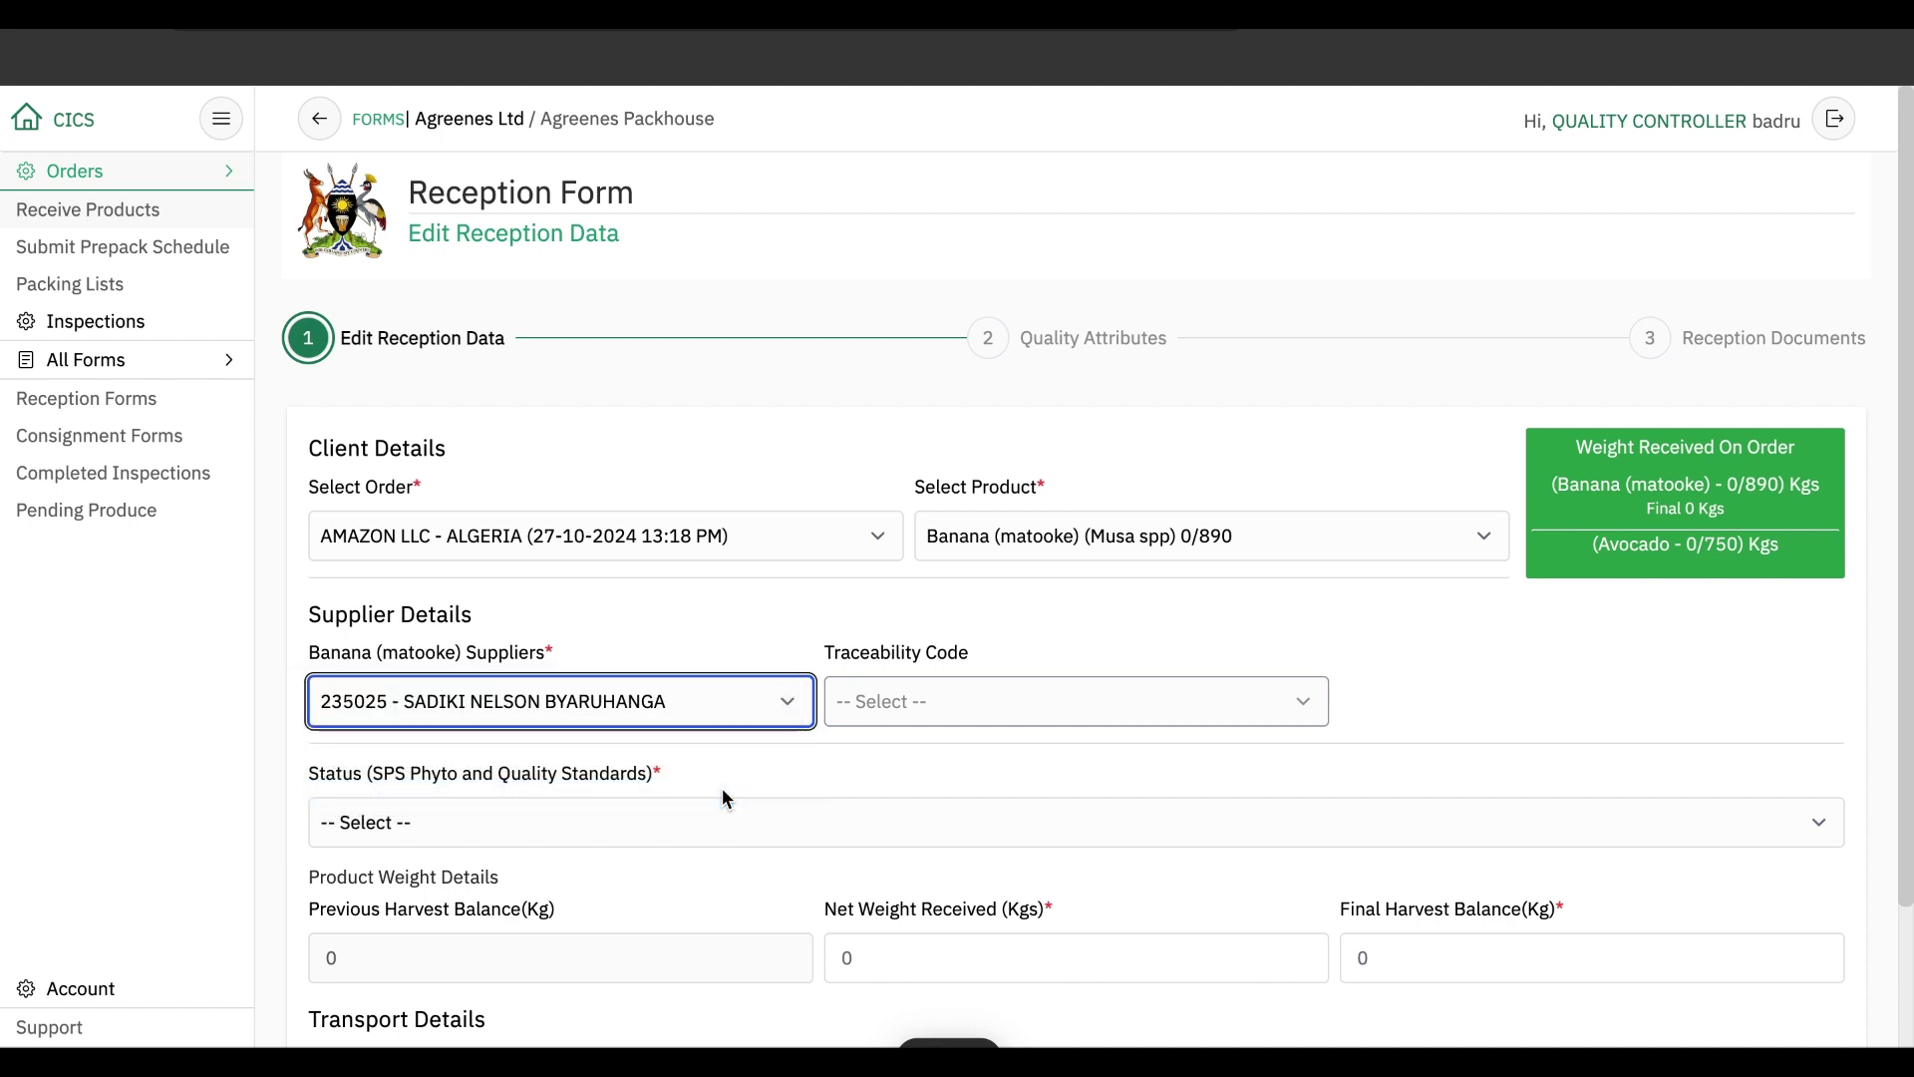
click(987, 688)
click(987, 733)
Set the SPS phyto and quality standards status to Approved.
scroll(961, 862, down, 1)
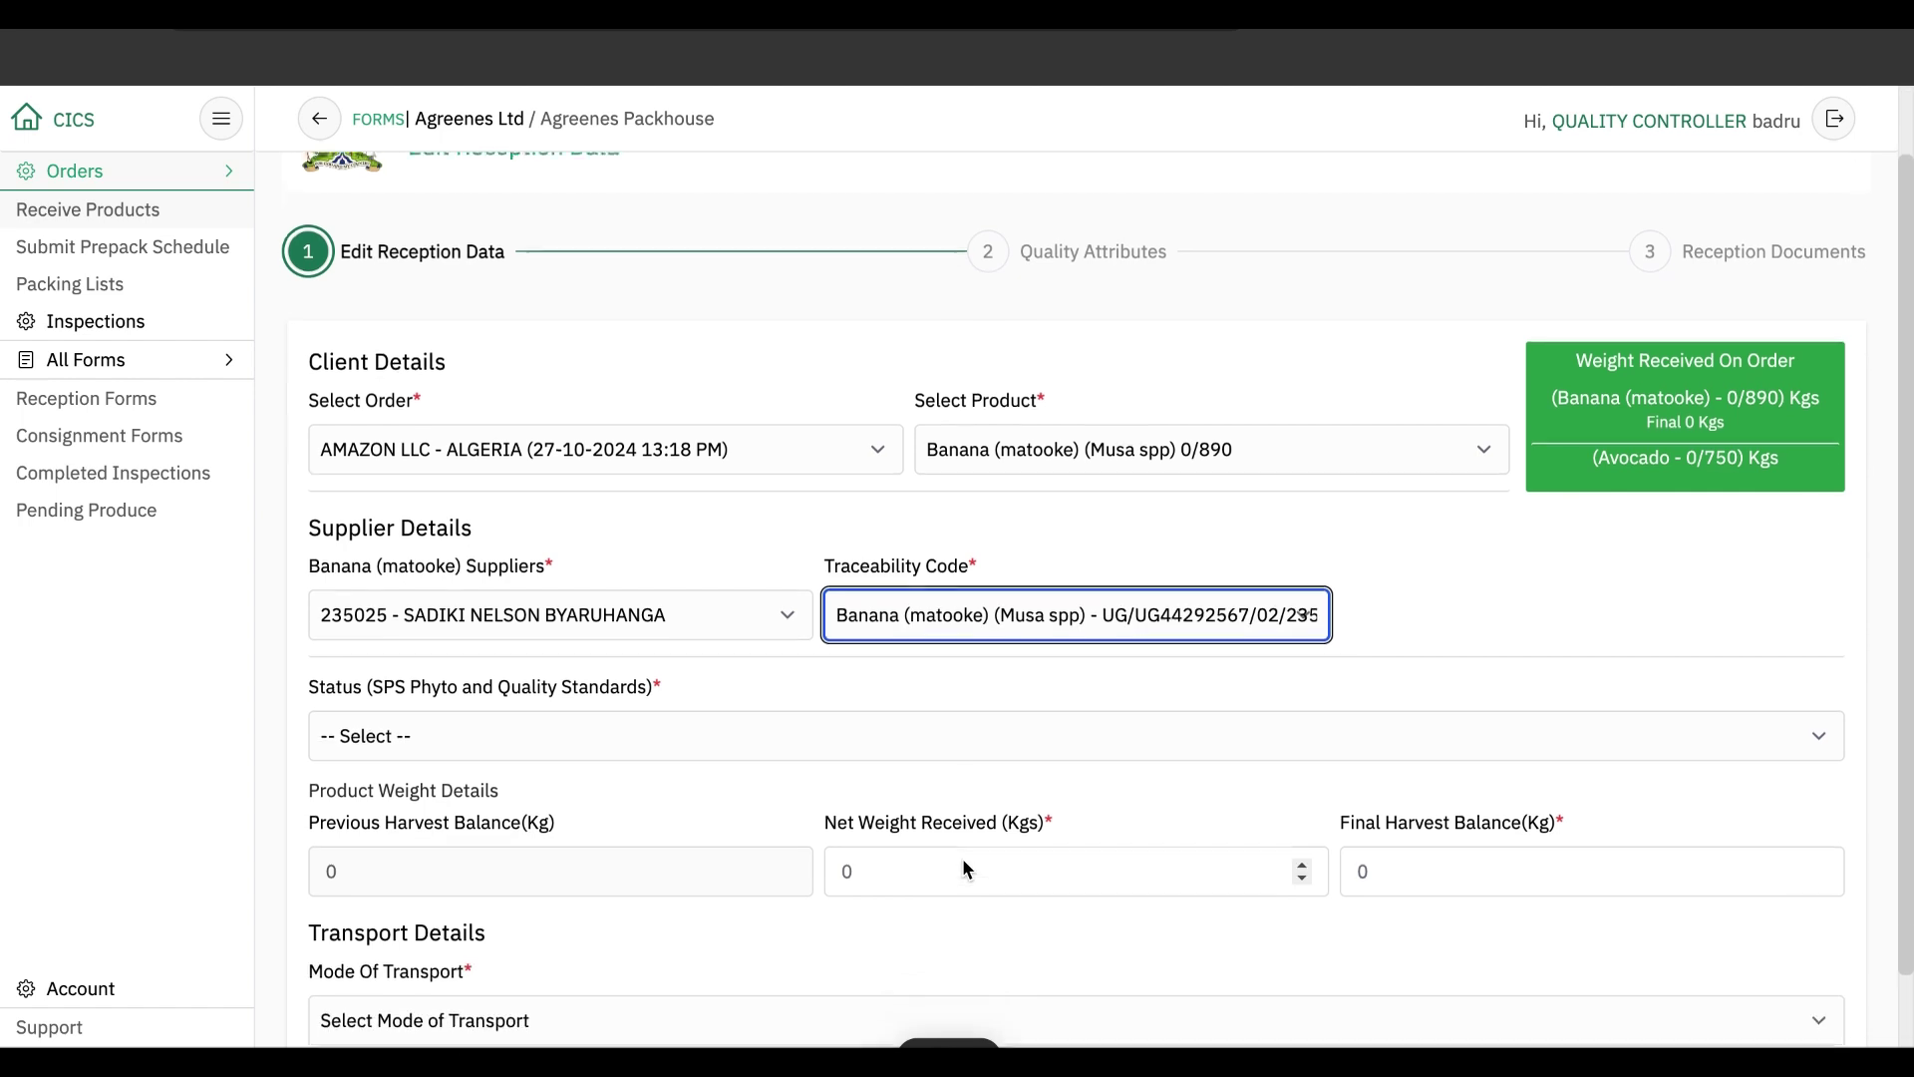
click(786, 701)
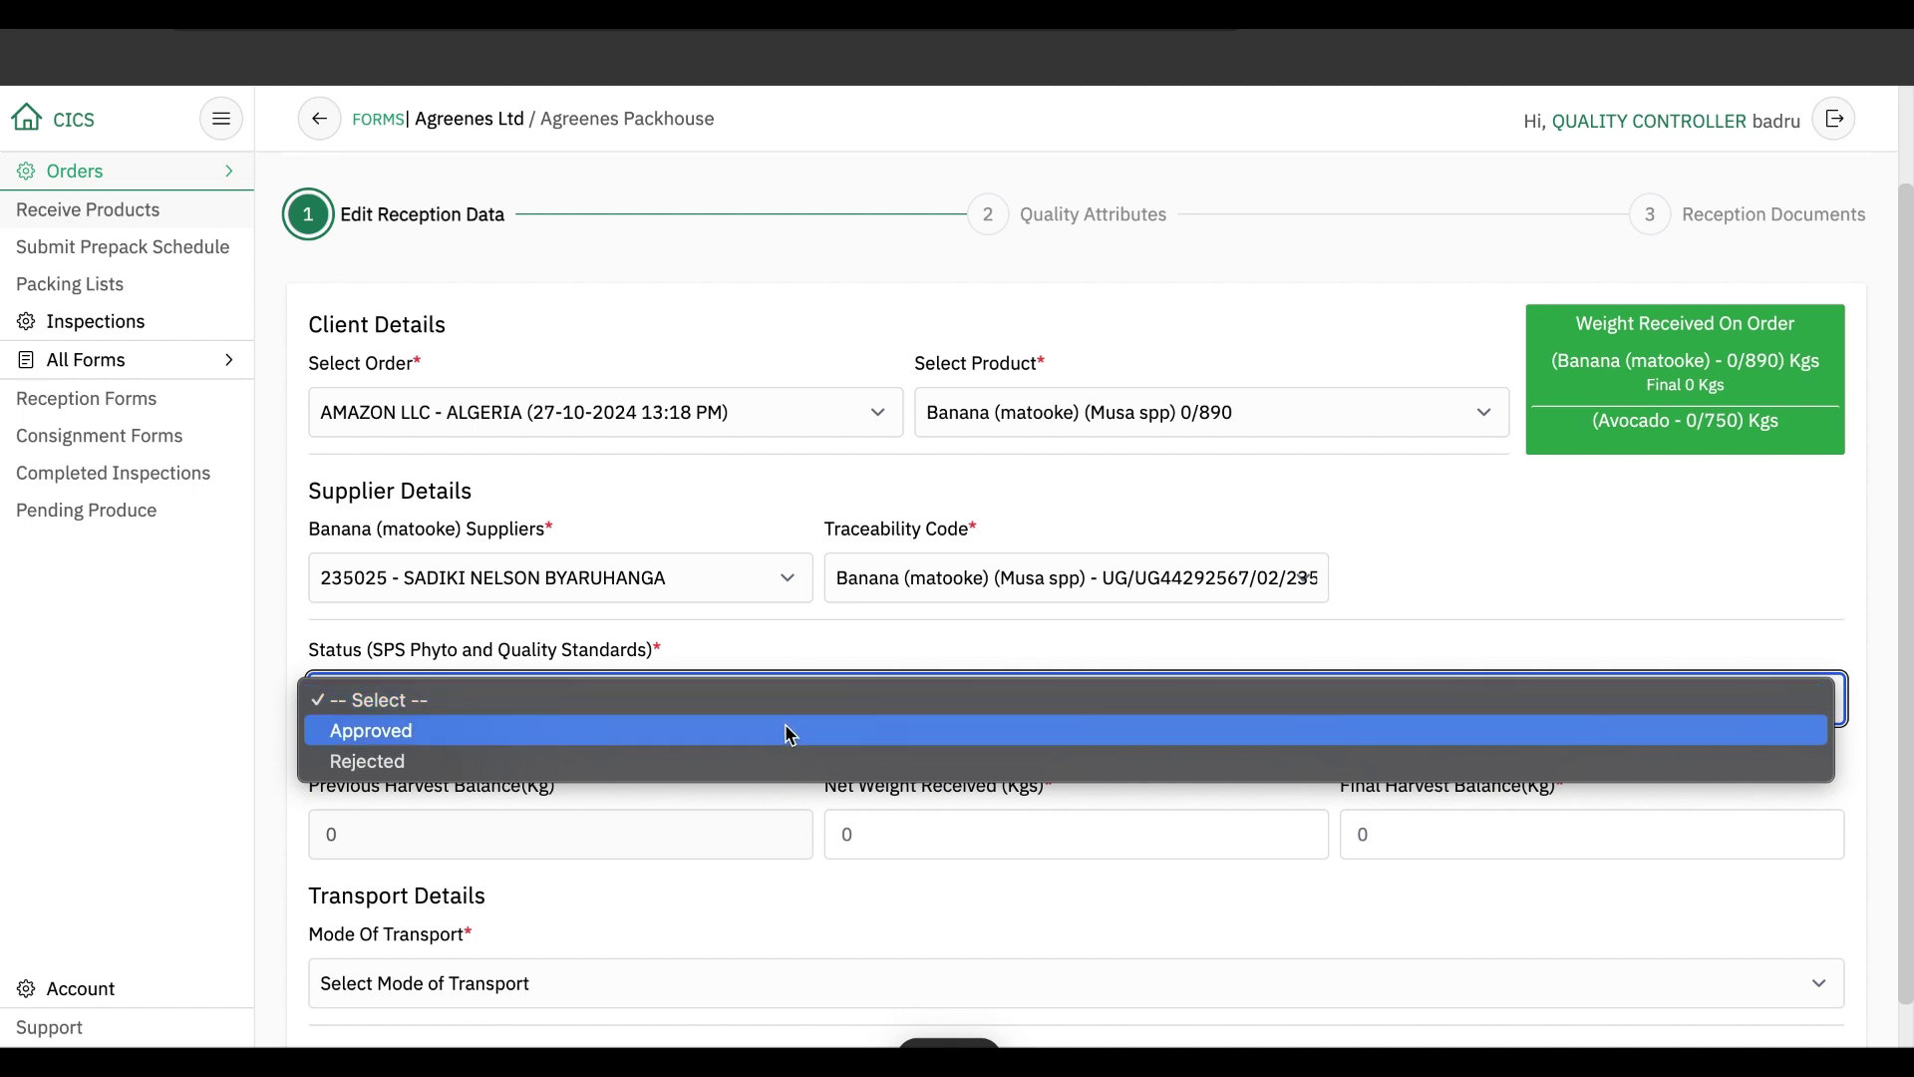
click(790, 733)
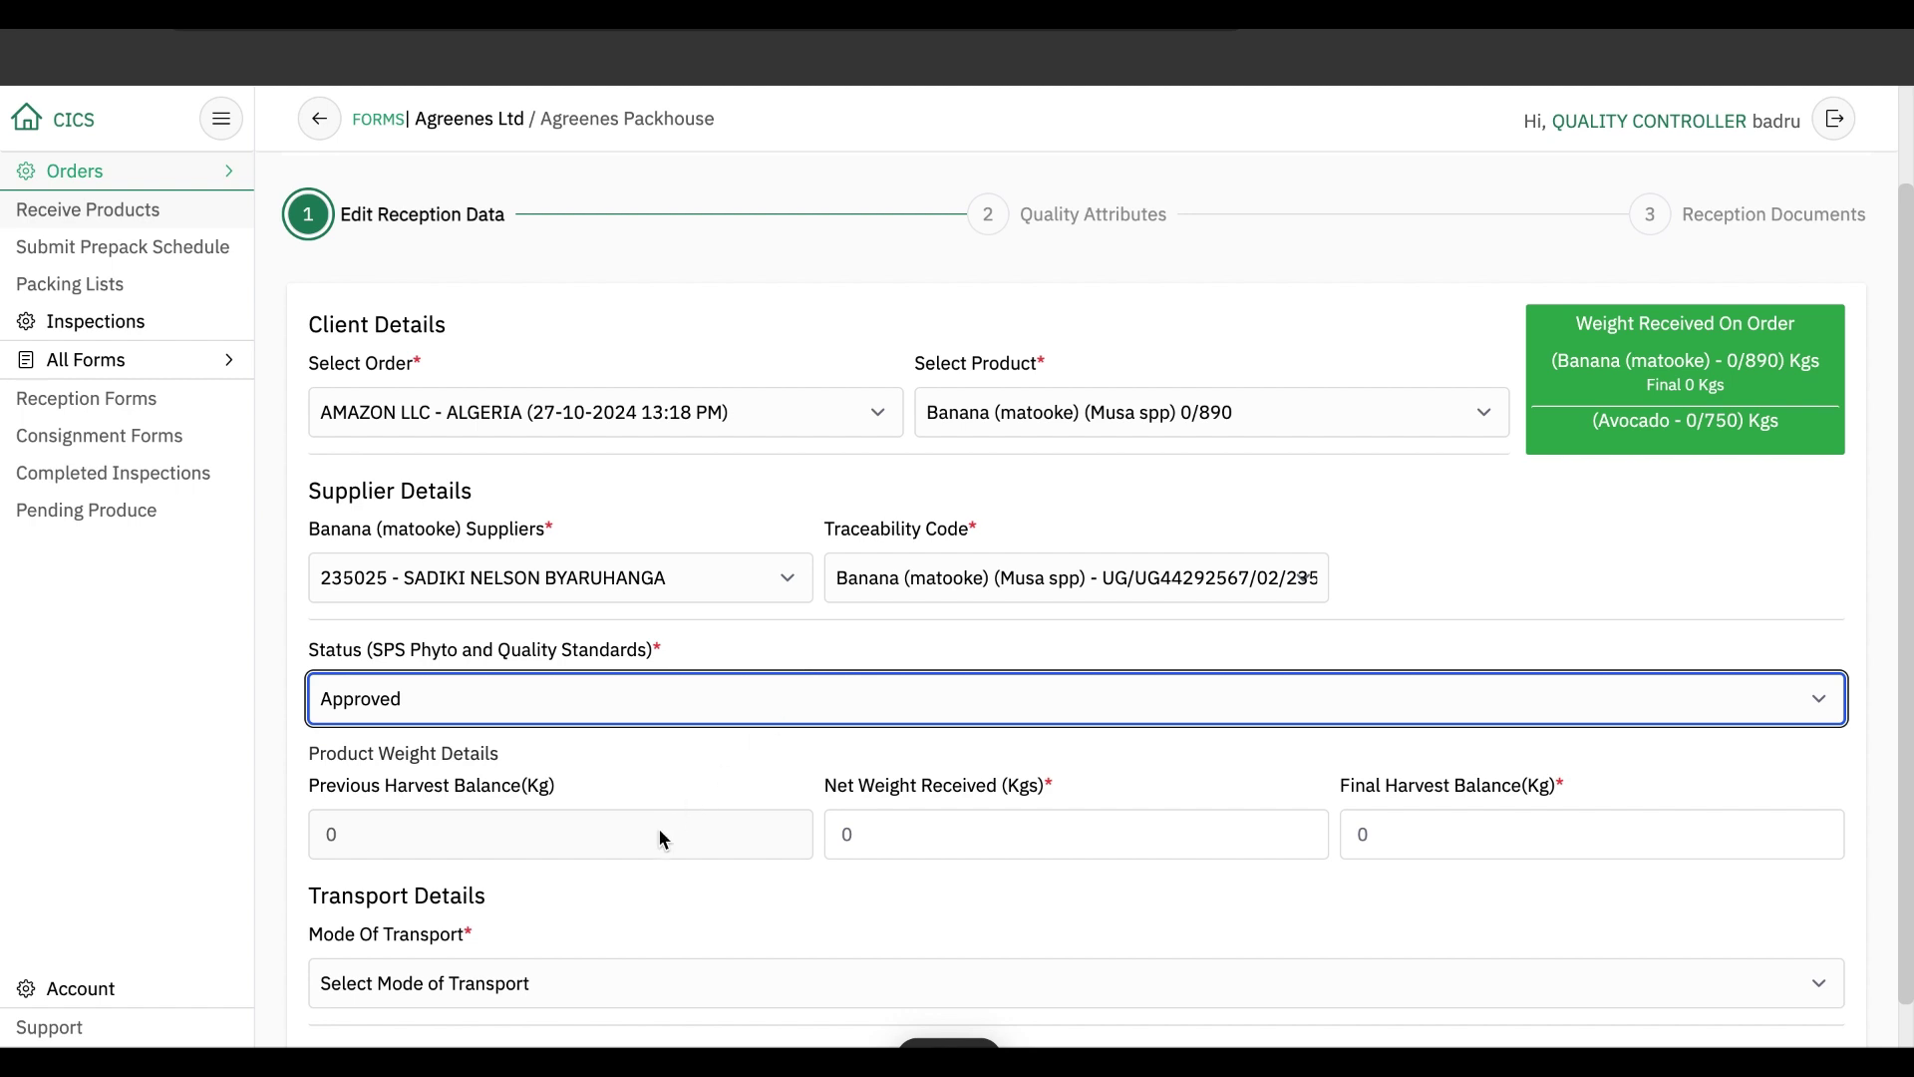
click(337, 841)
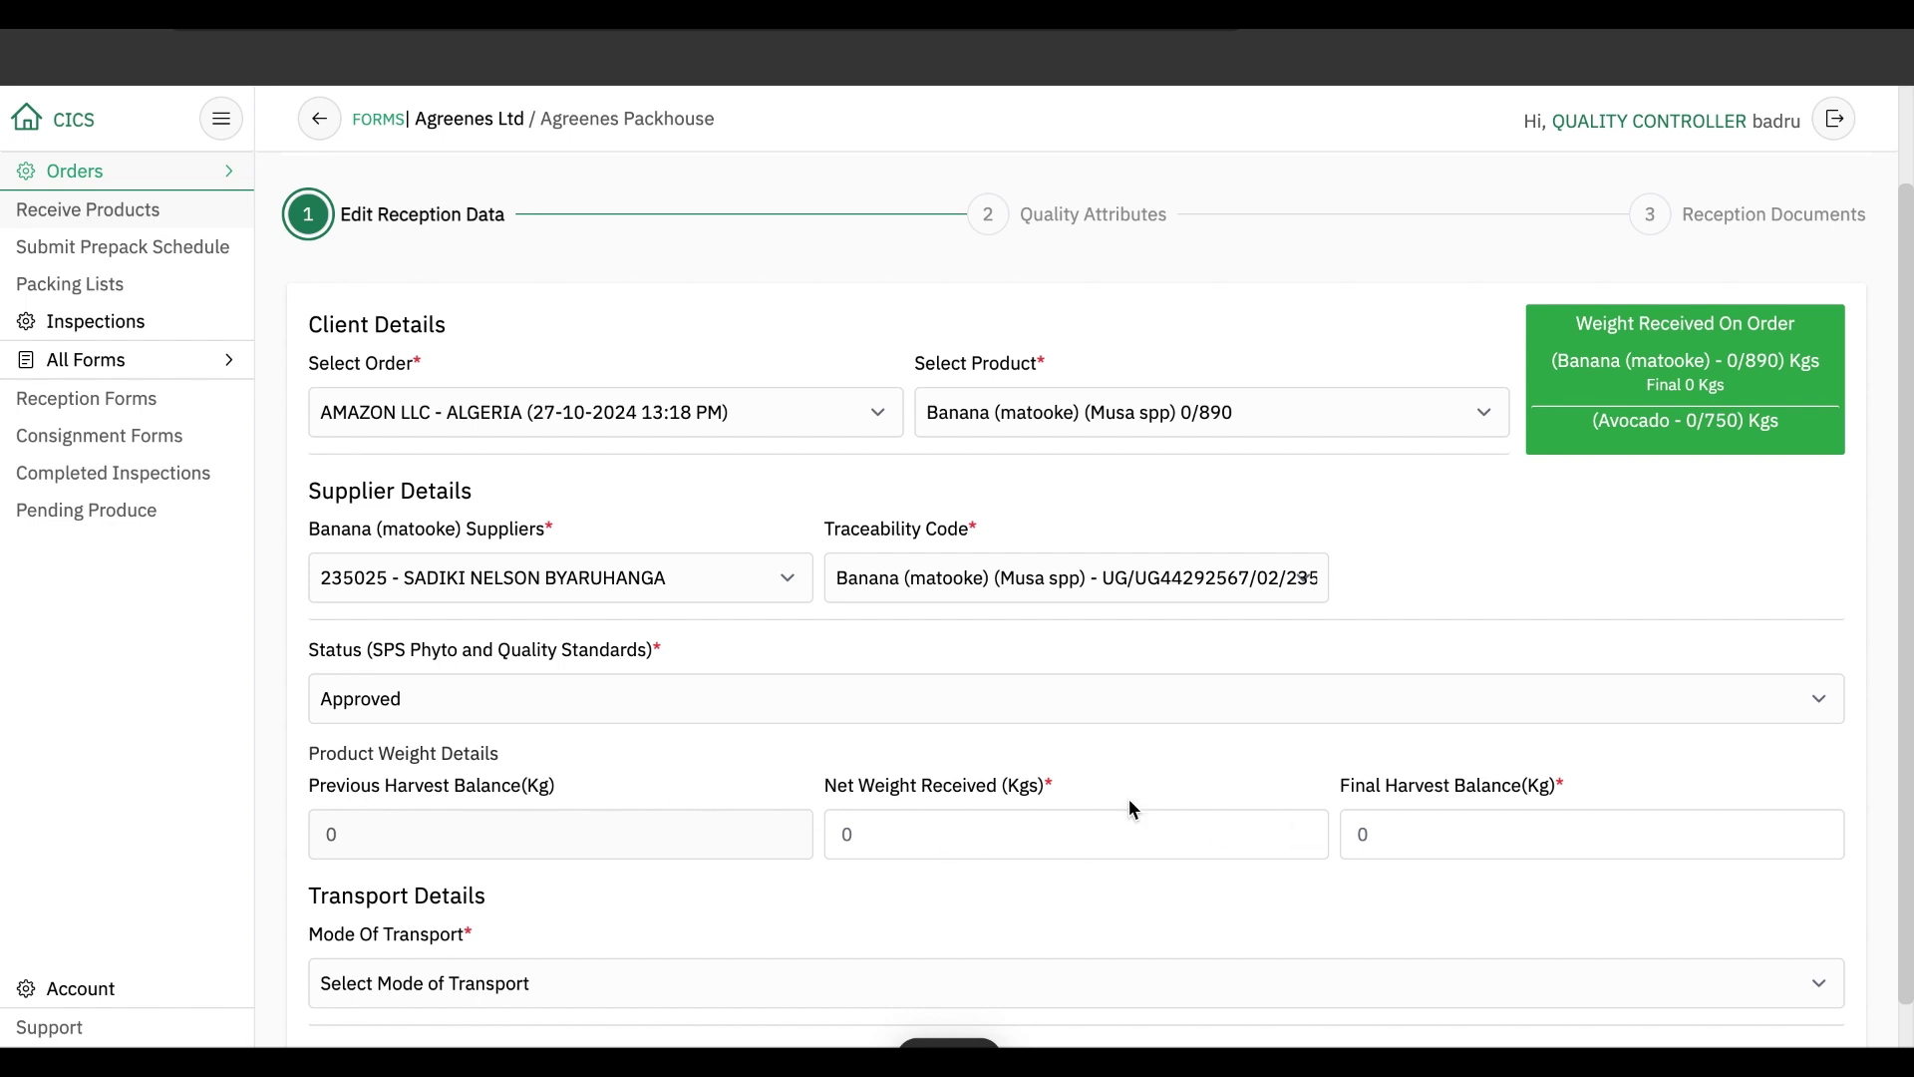
Change the banana supplier to the second non-blank entry in the list and select the matching banana traceability code.
scroll(1131, 807, down, 1)
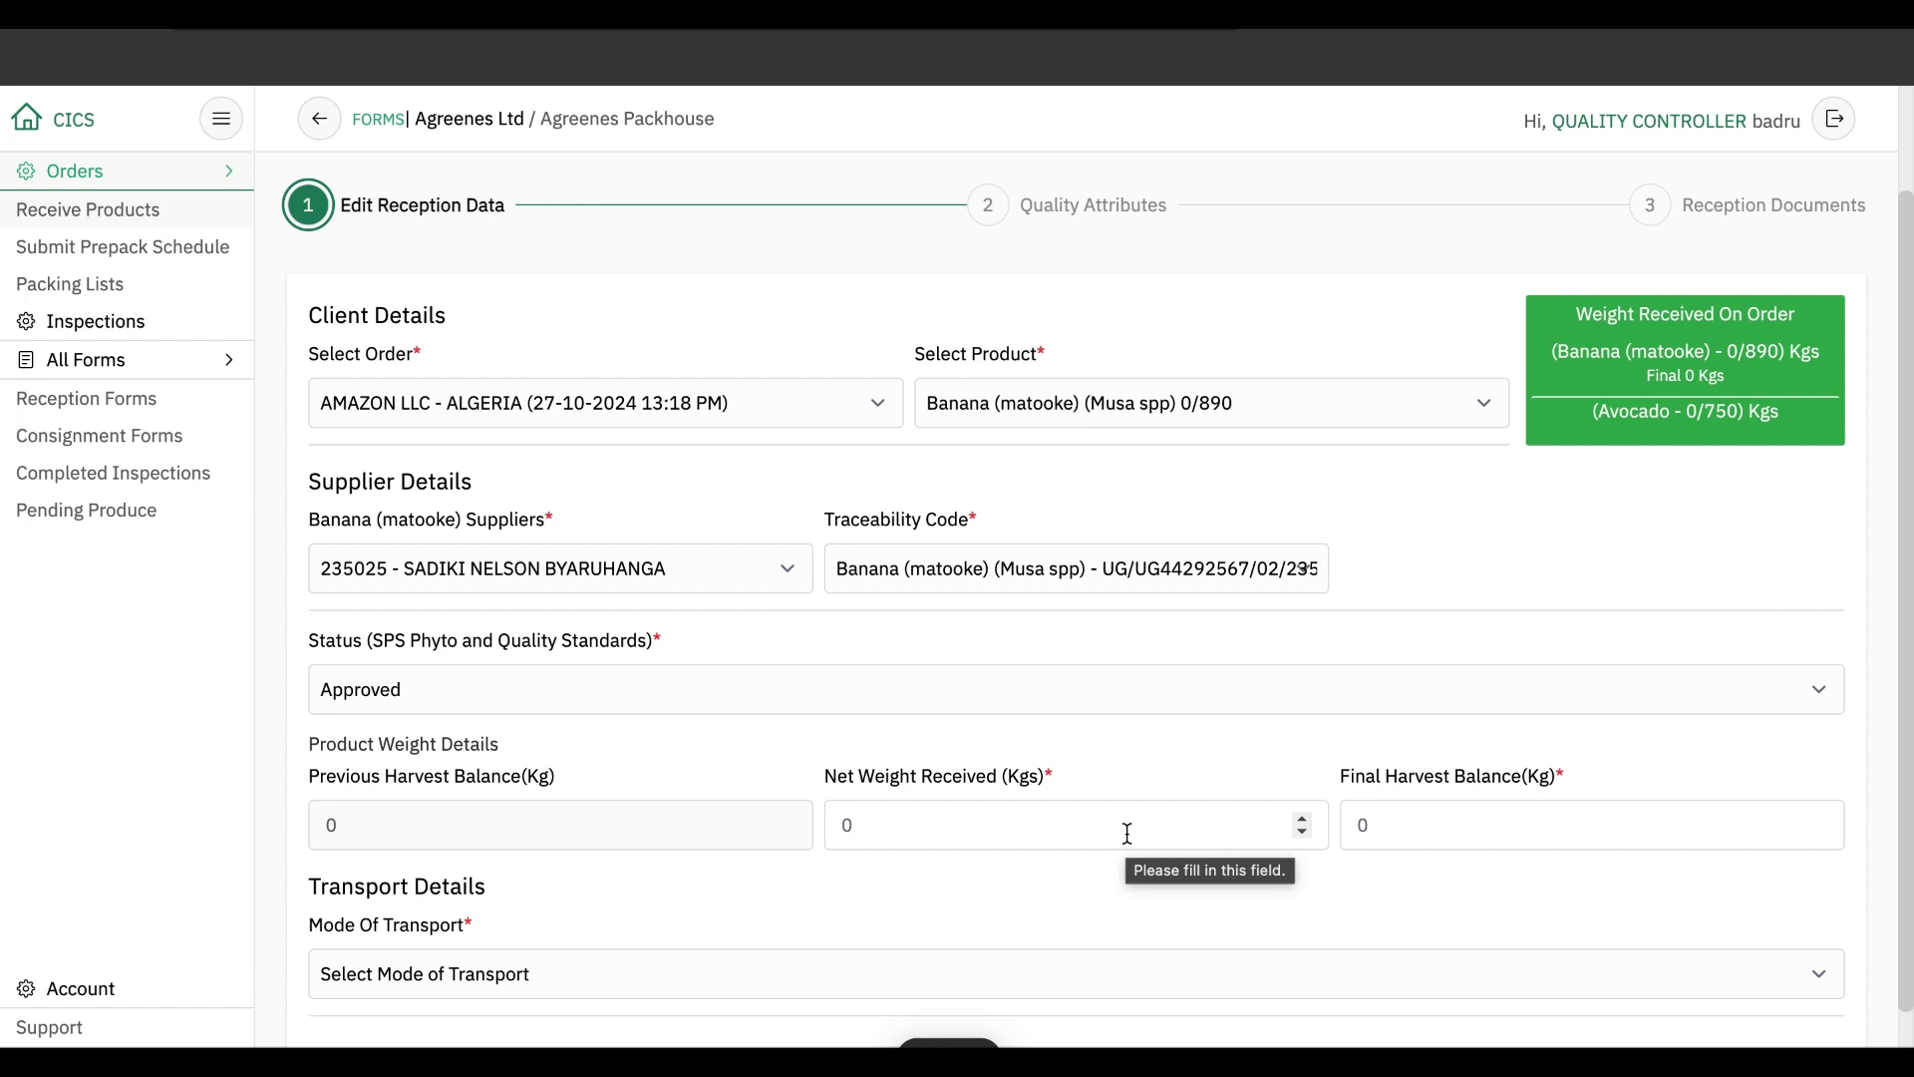
click(738, 564)
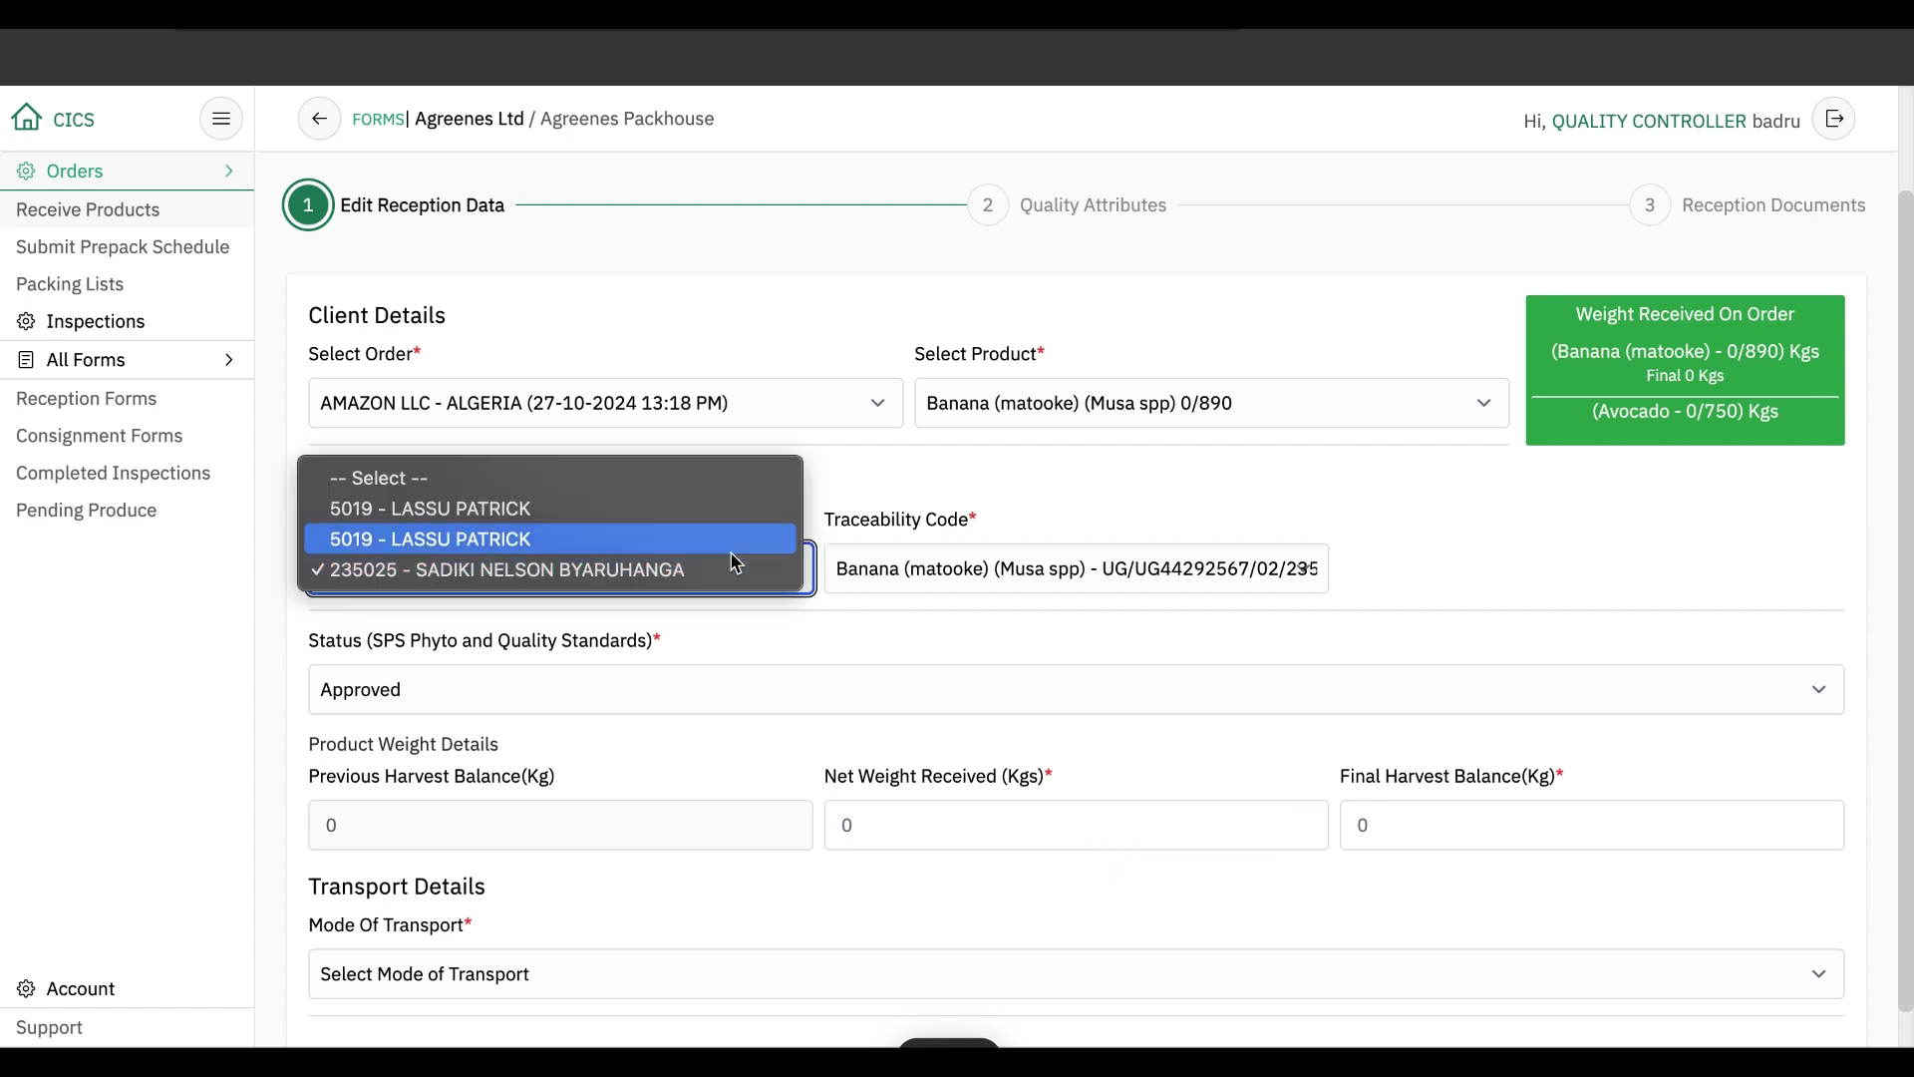
click(706, 540)
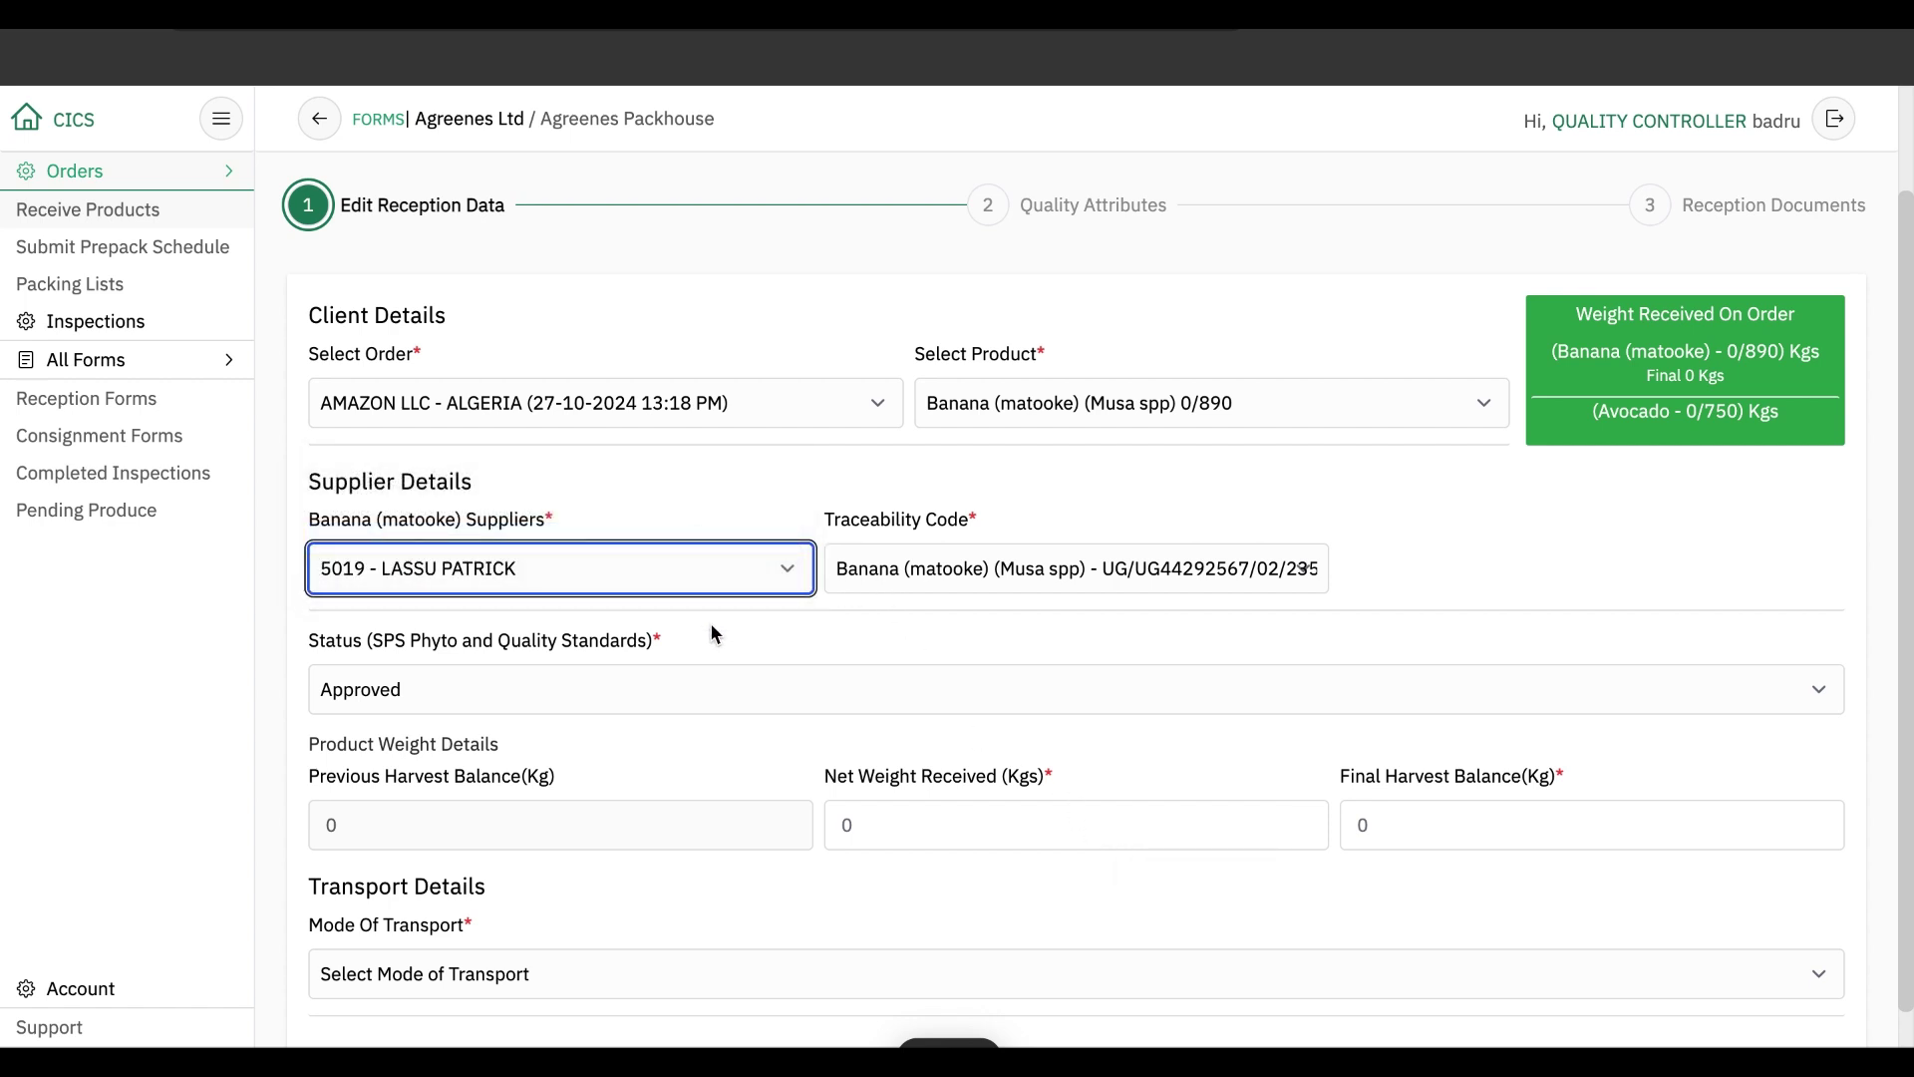
click(943, 566)
click(939, 600)
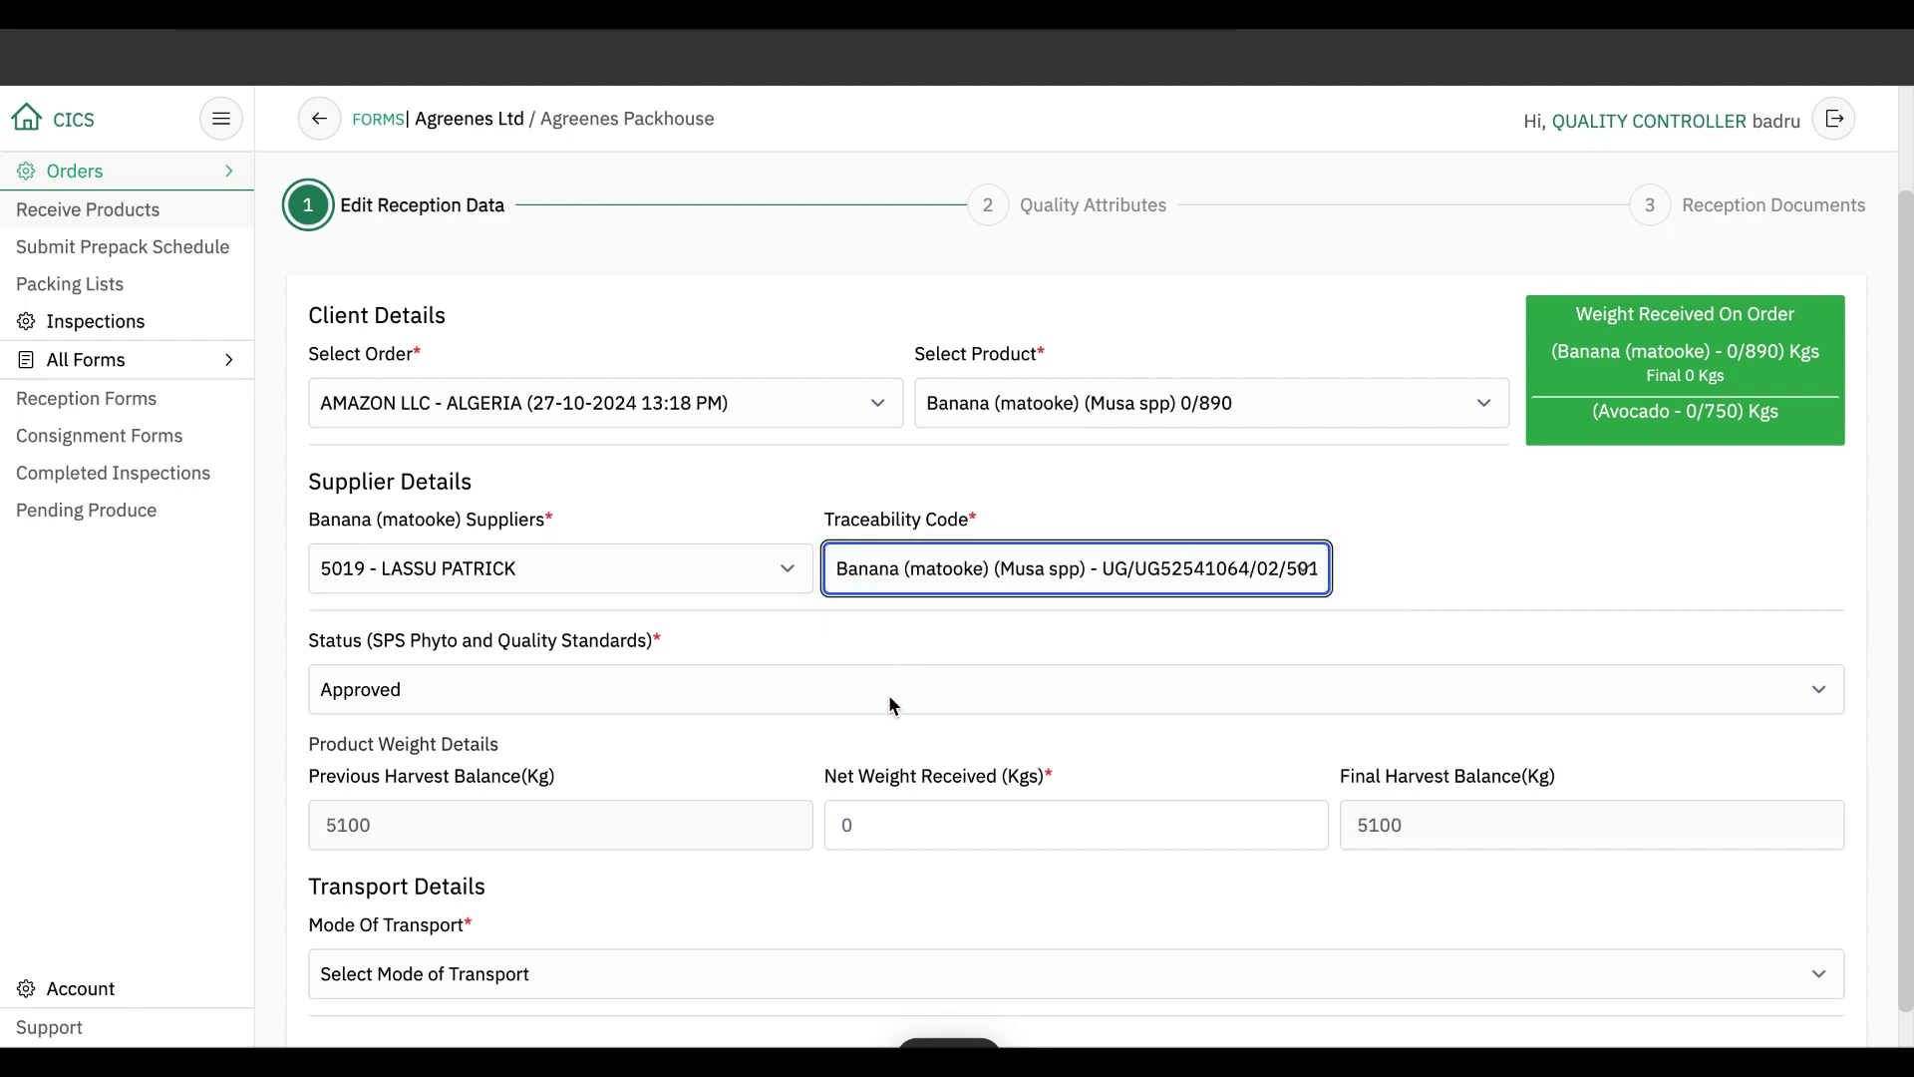
Set the net weight received to 1397 kg and the mode of transport to ROAD.
click(877, 835)
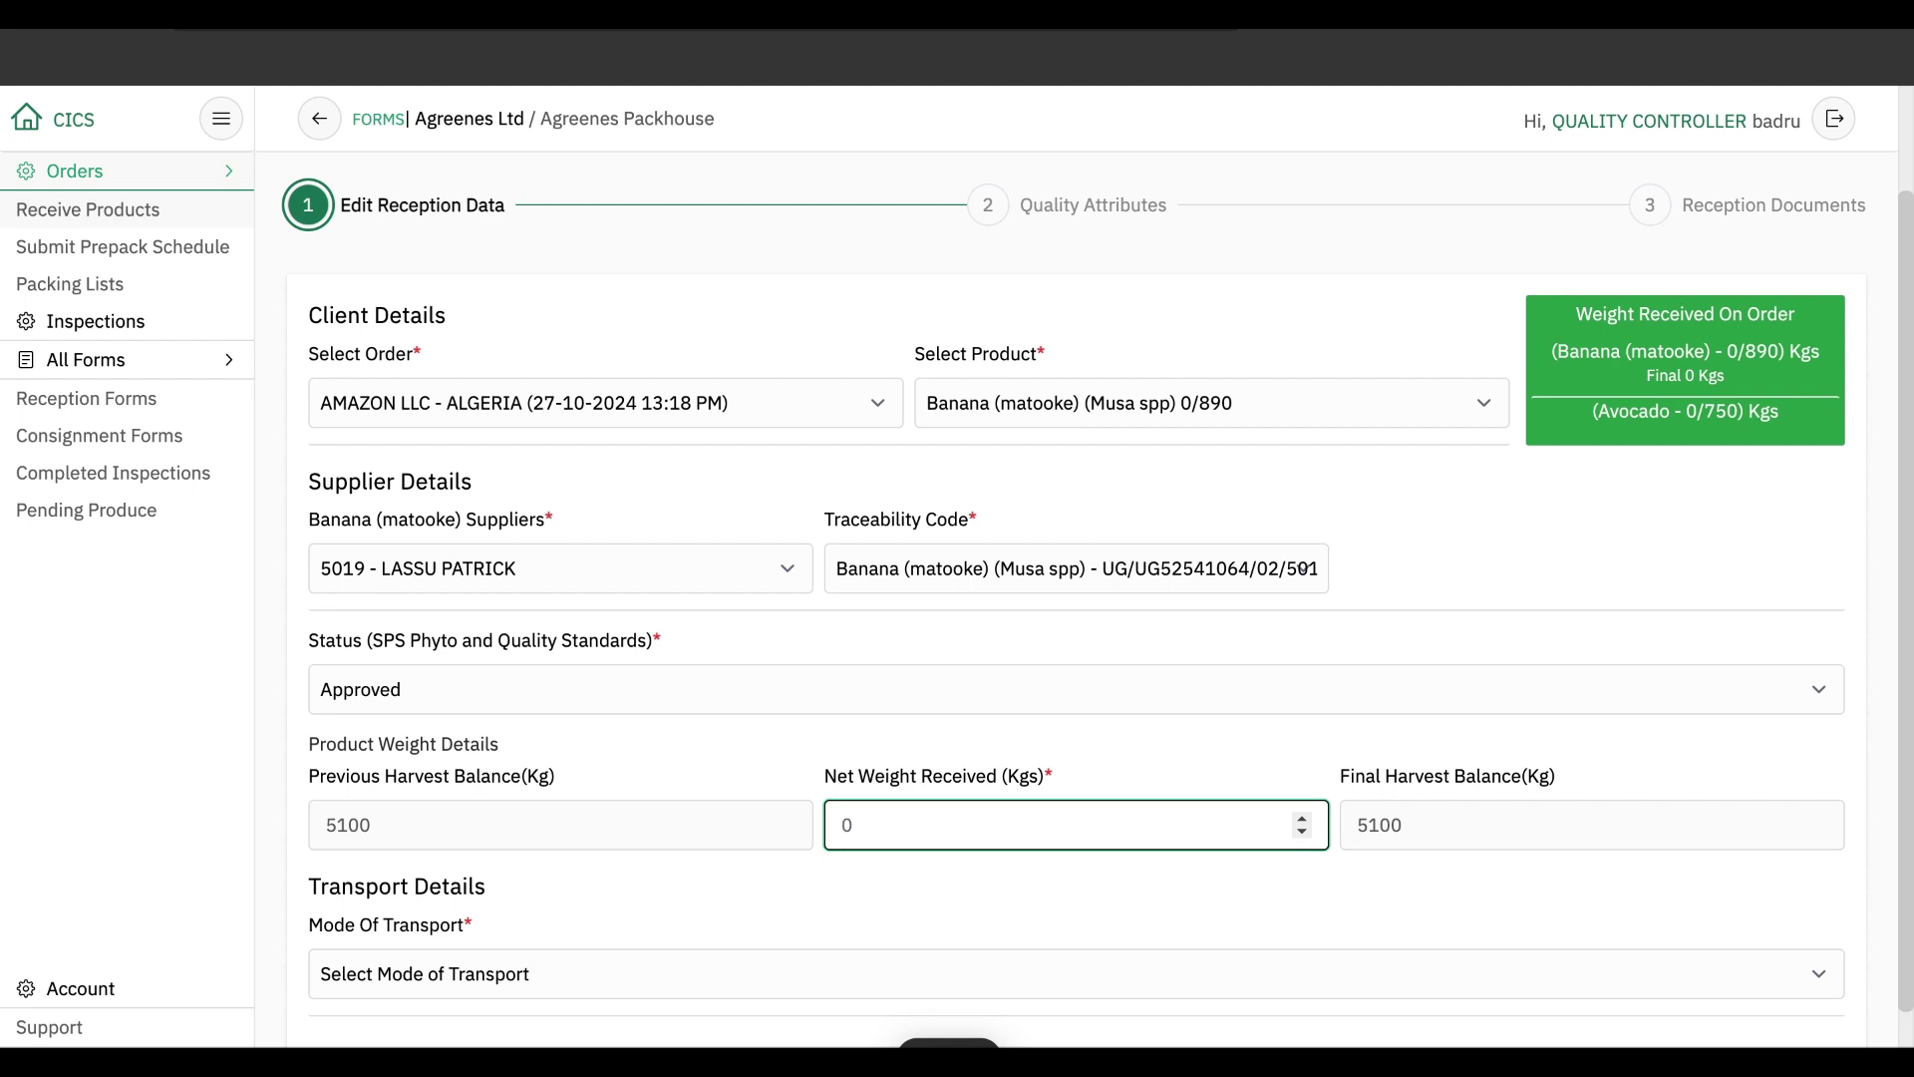
text(1400)
scroll(1067, 817, down, 3)
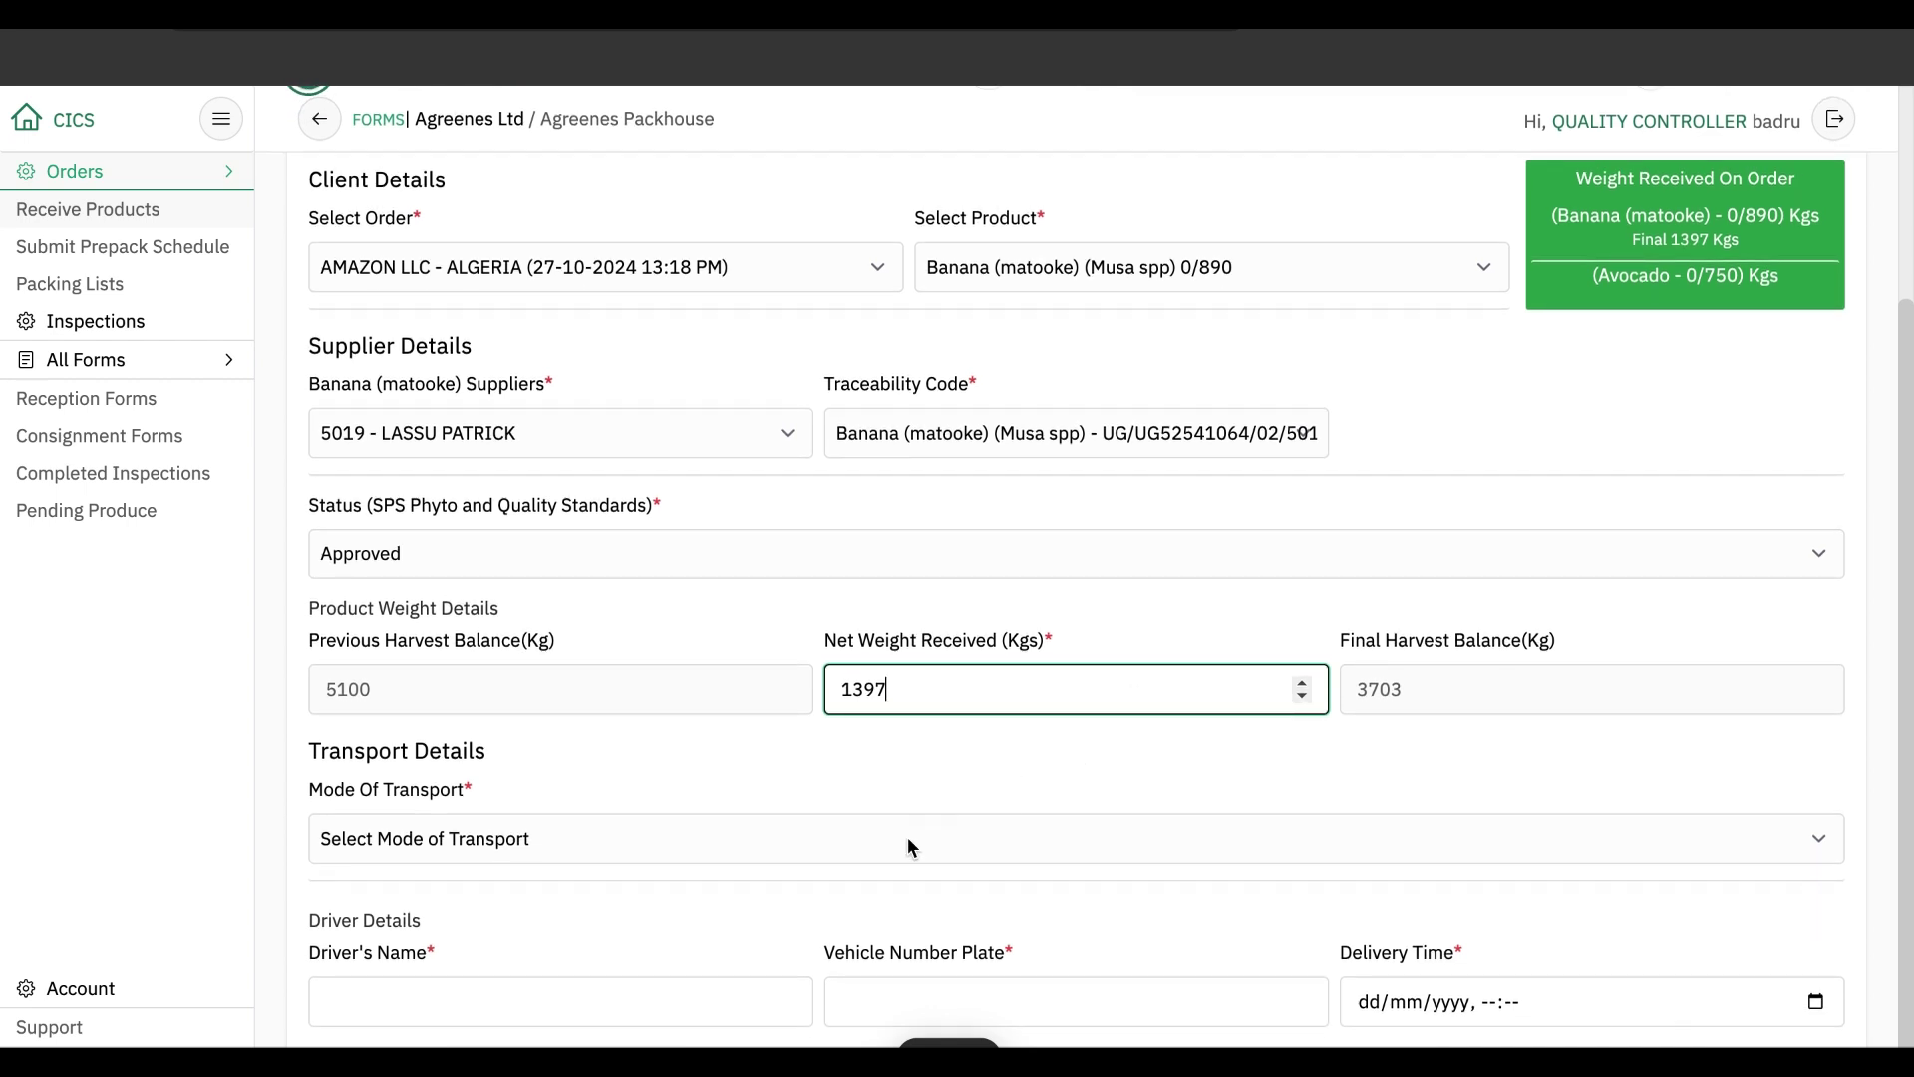
click(910, 846)
click(881, 900)
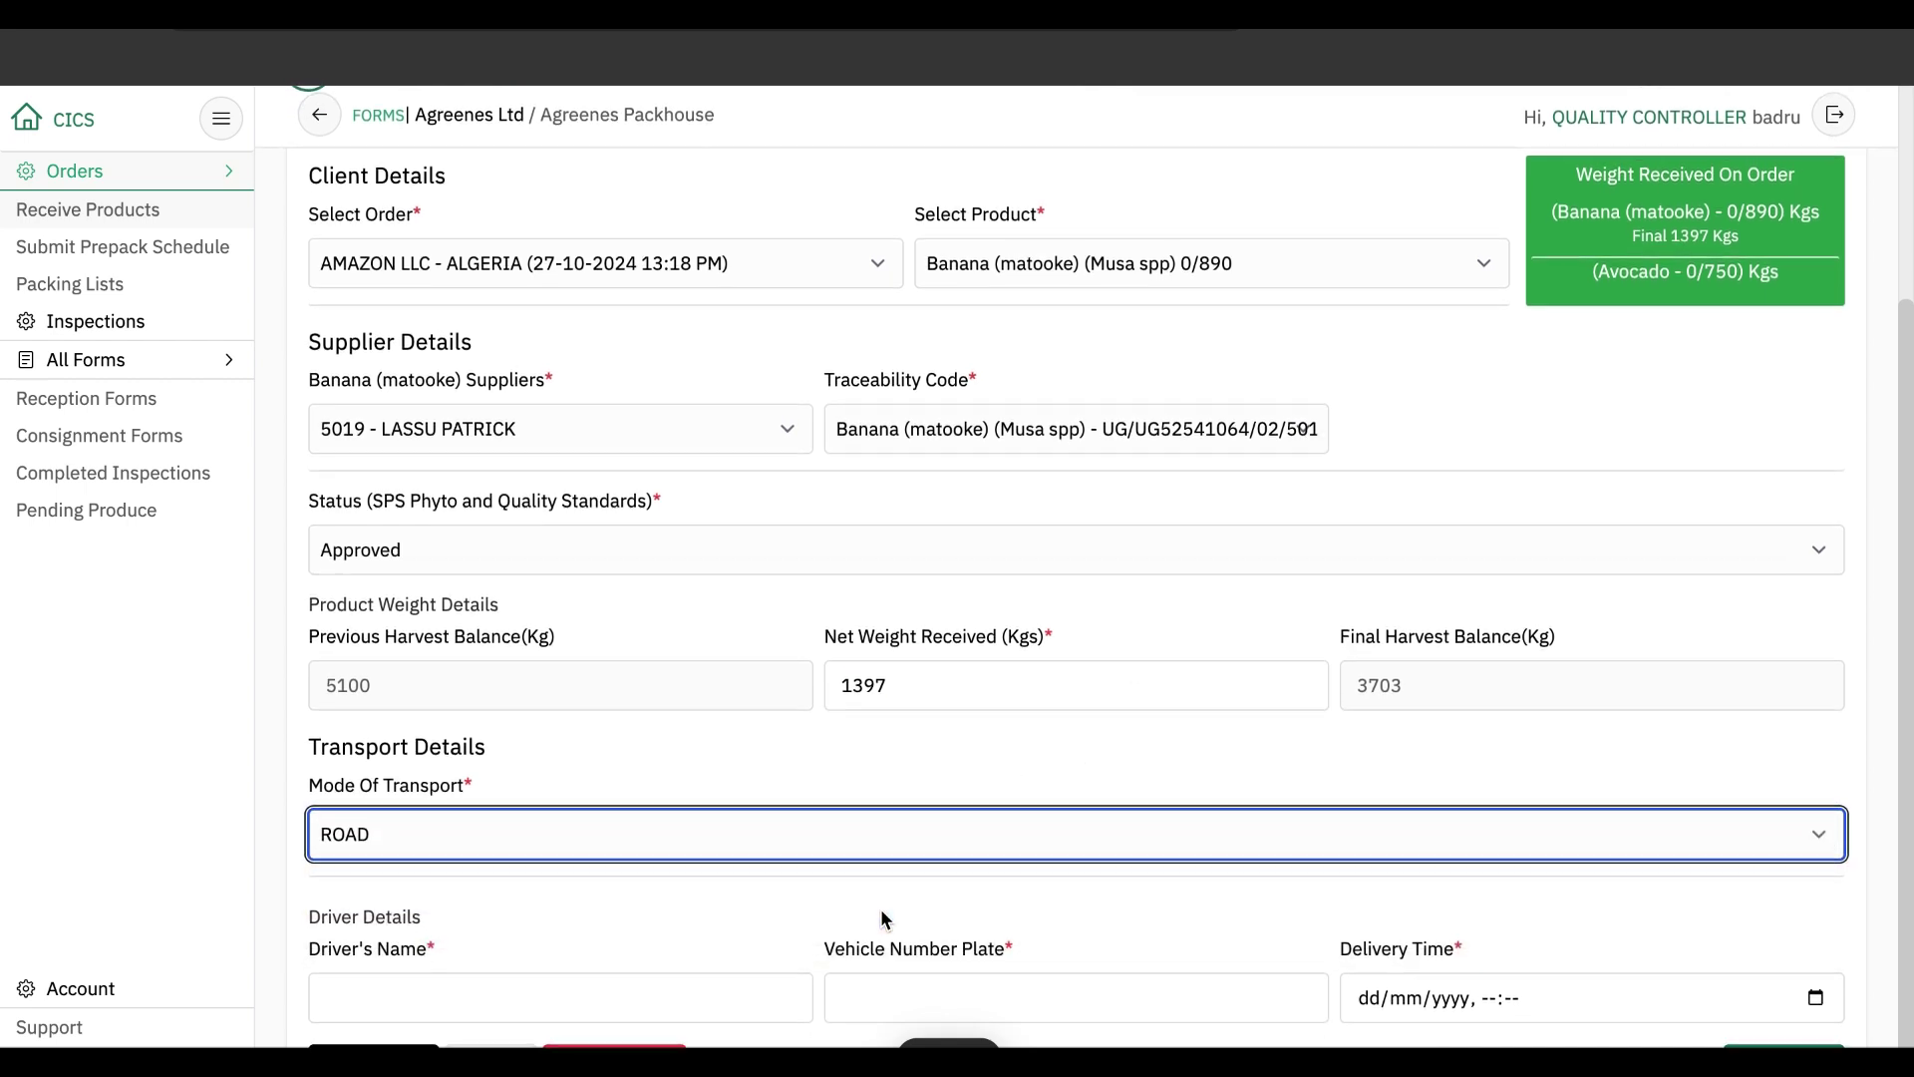
Fill in the driver's name and the vehicle number plate using the saved suggestions.
click(711, 1002)
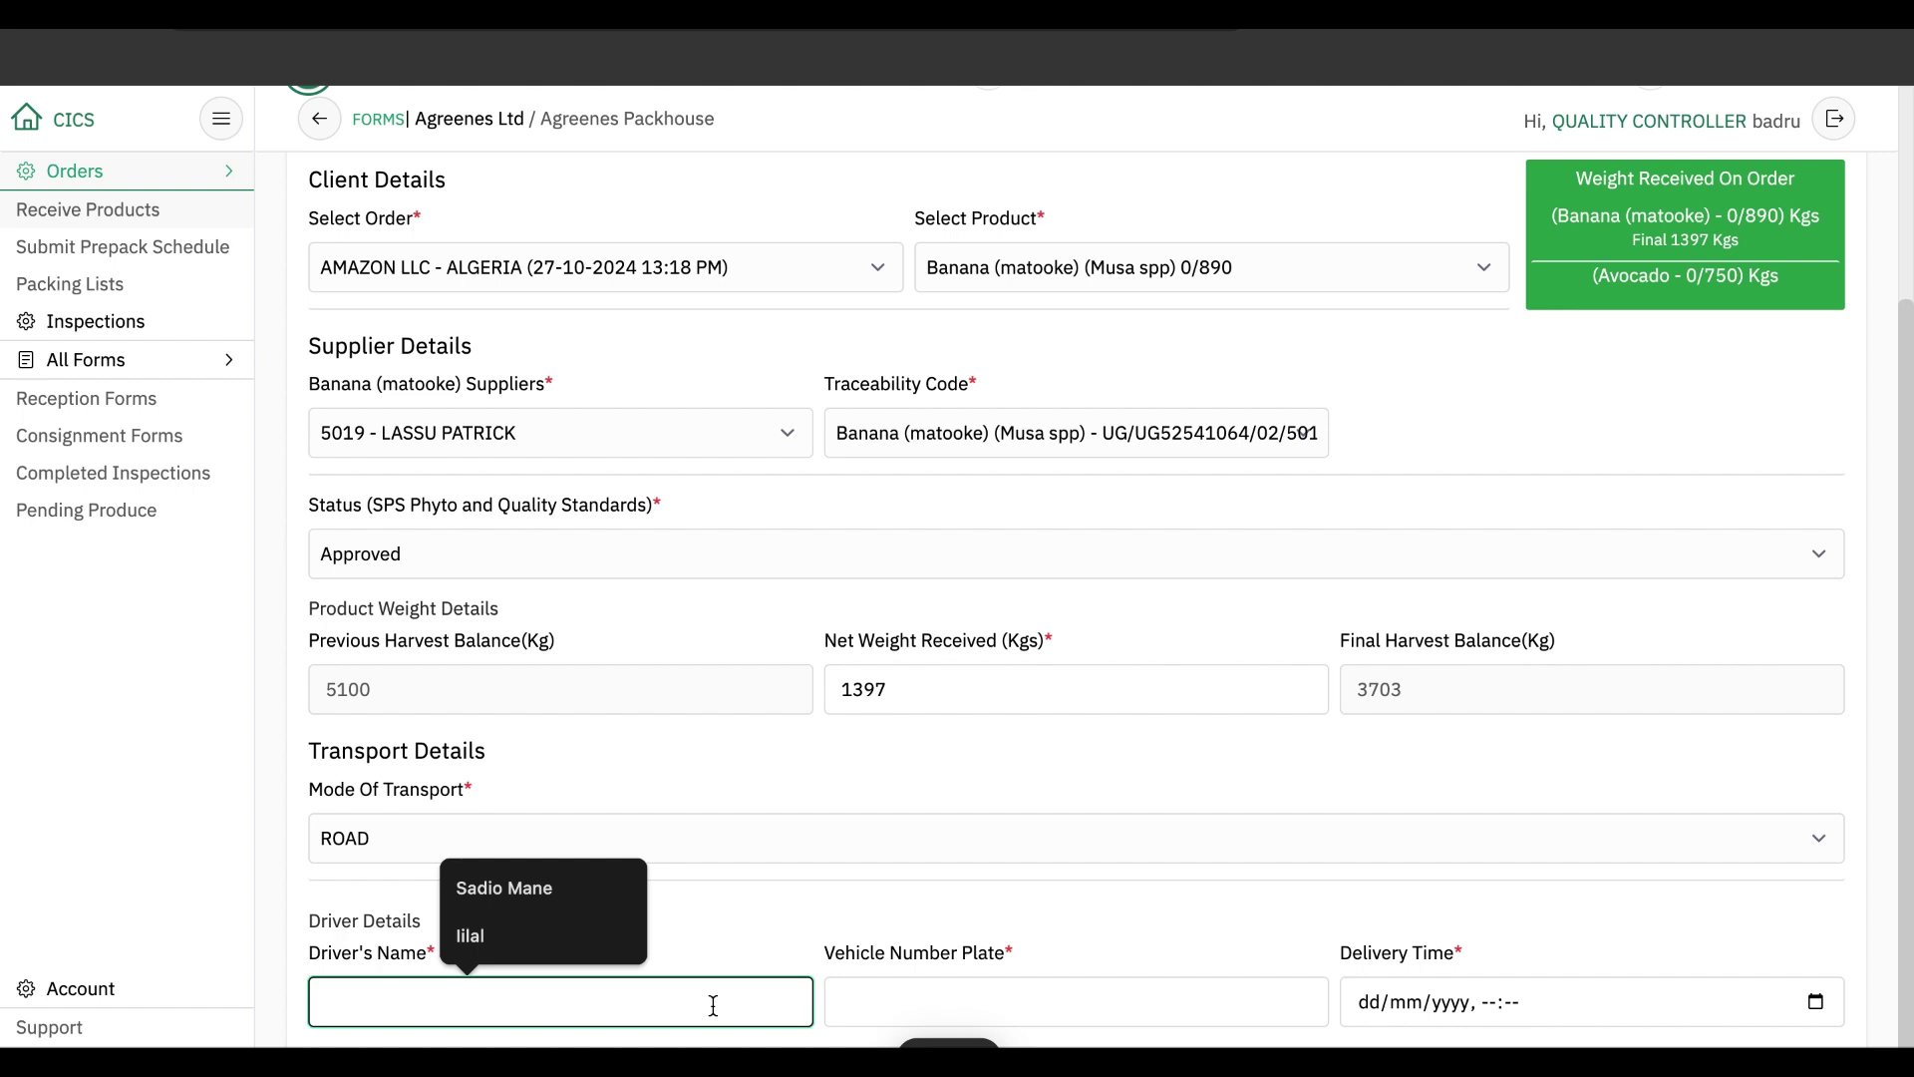
click(553, 886)
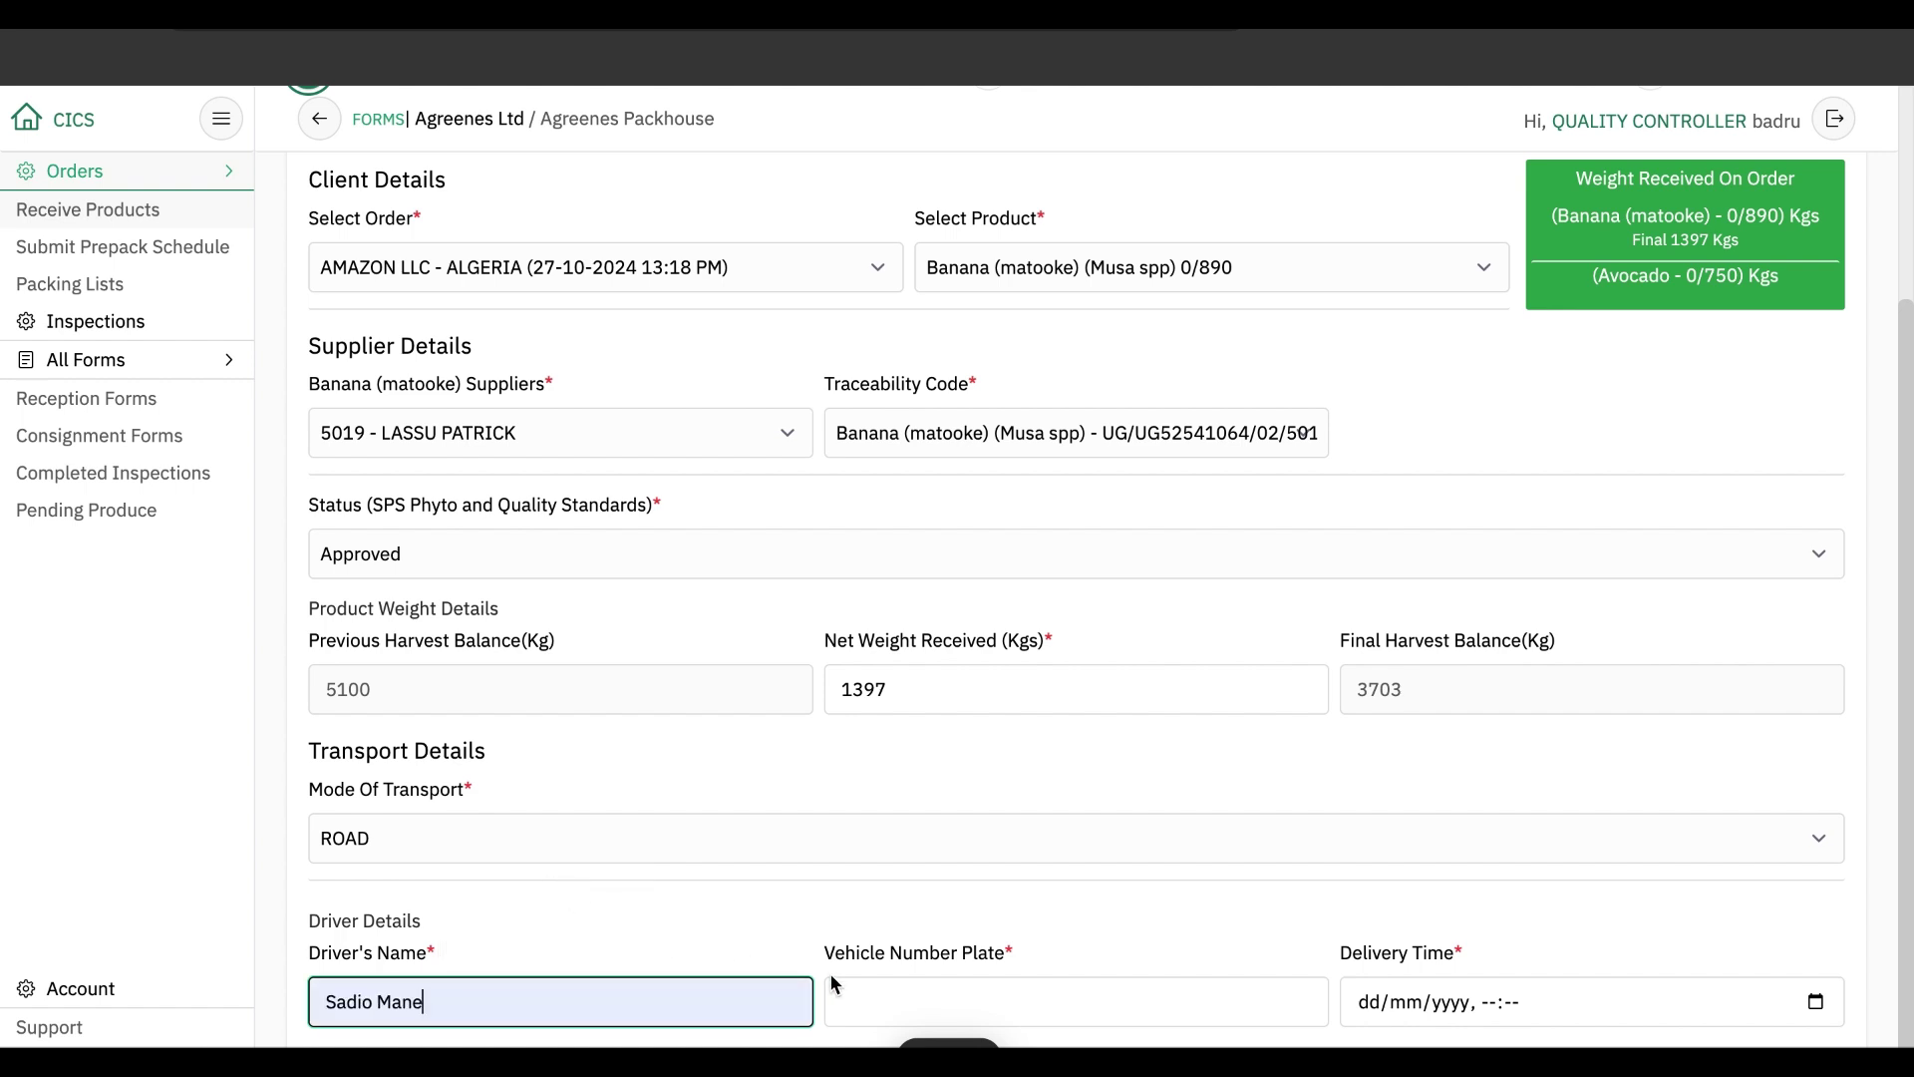
click(838, 992)
key(Down)
key(Return)
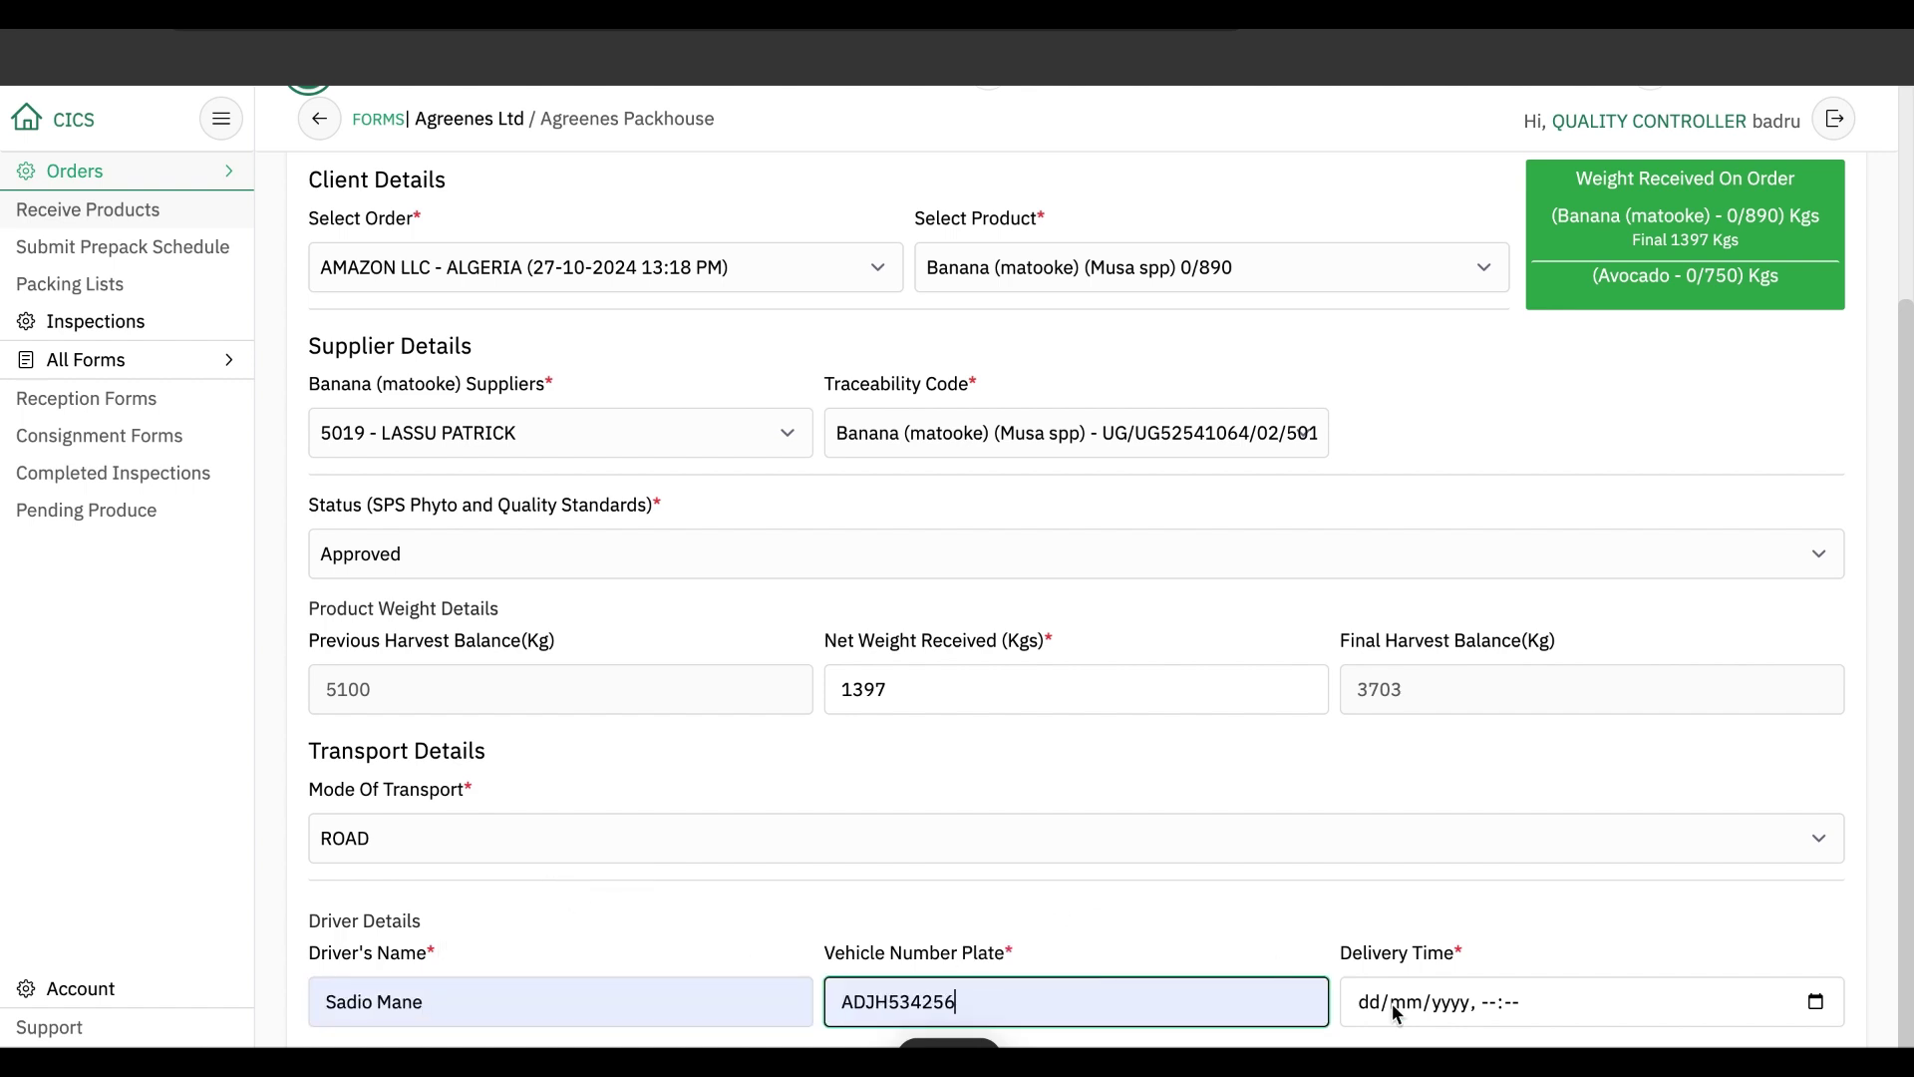
Set the delivery time to 27/10/2024, 13:54 and continue to the quality attributes stage of the form.
click(1815, 1002)
click(1596, 830)
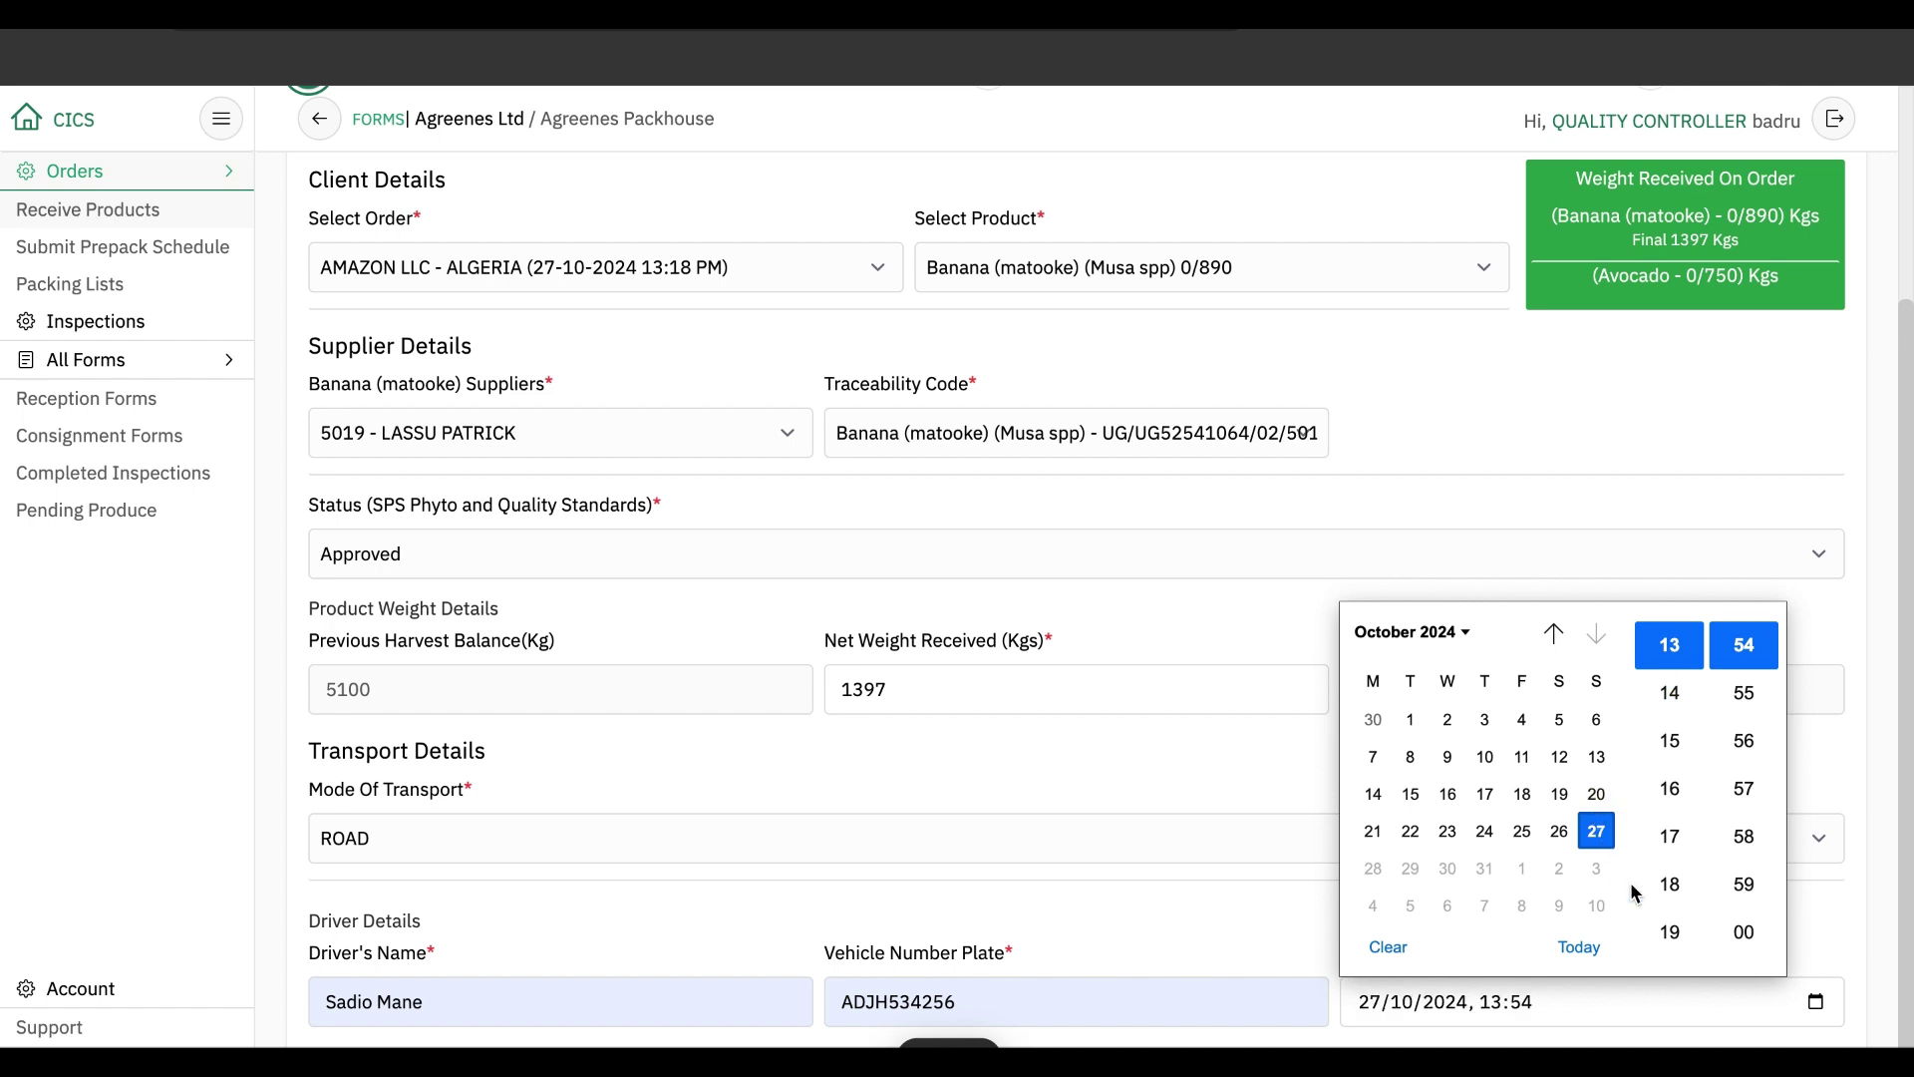
click(1677, 1001)
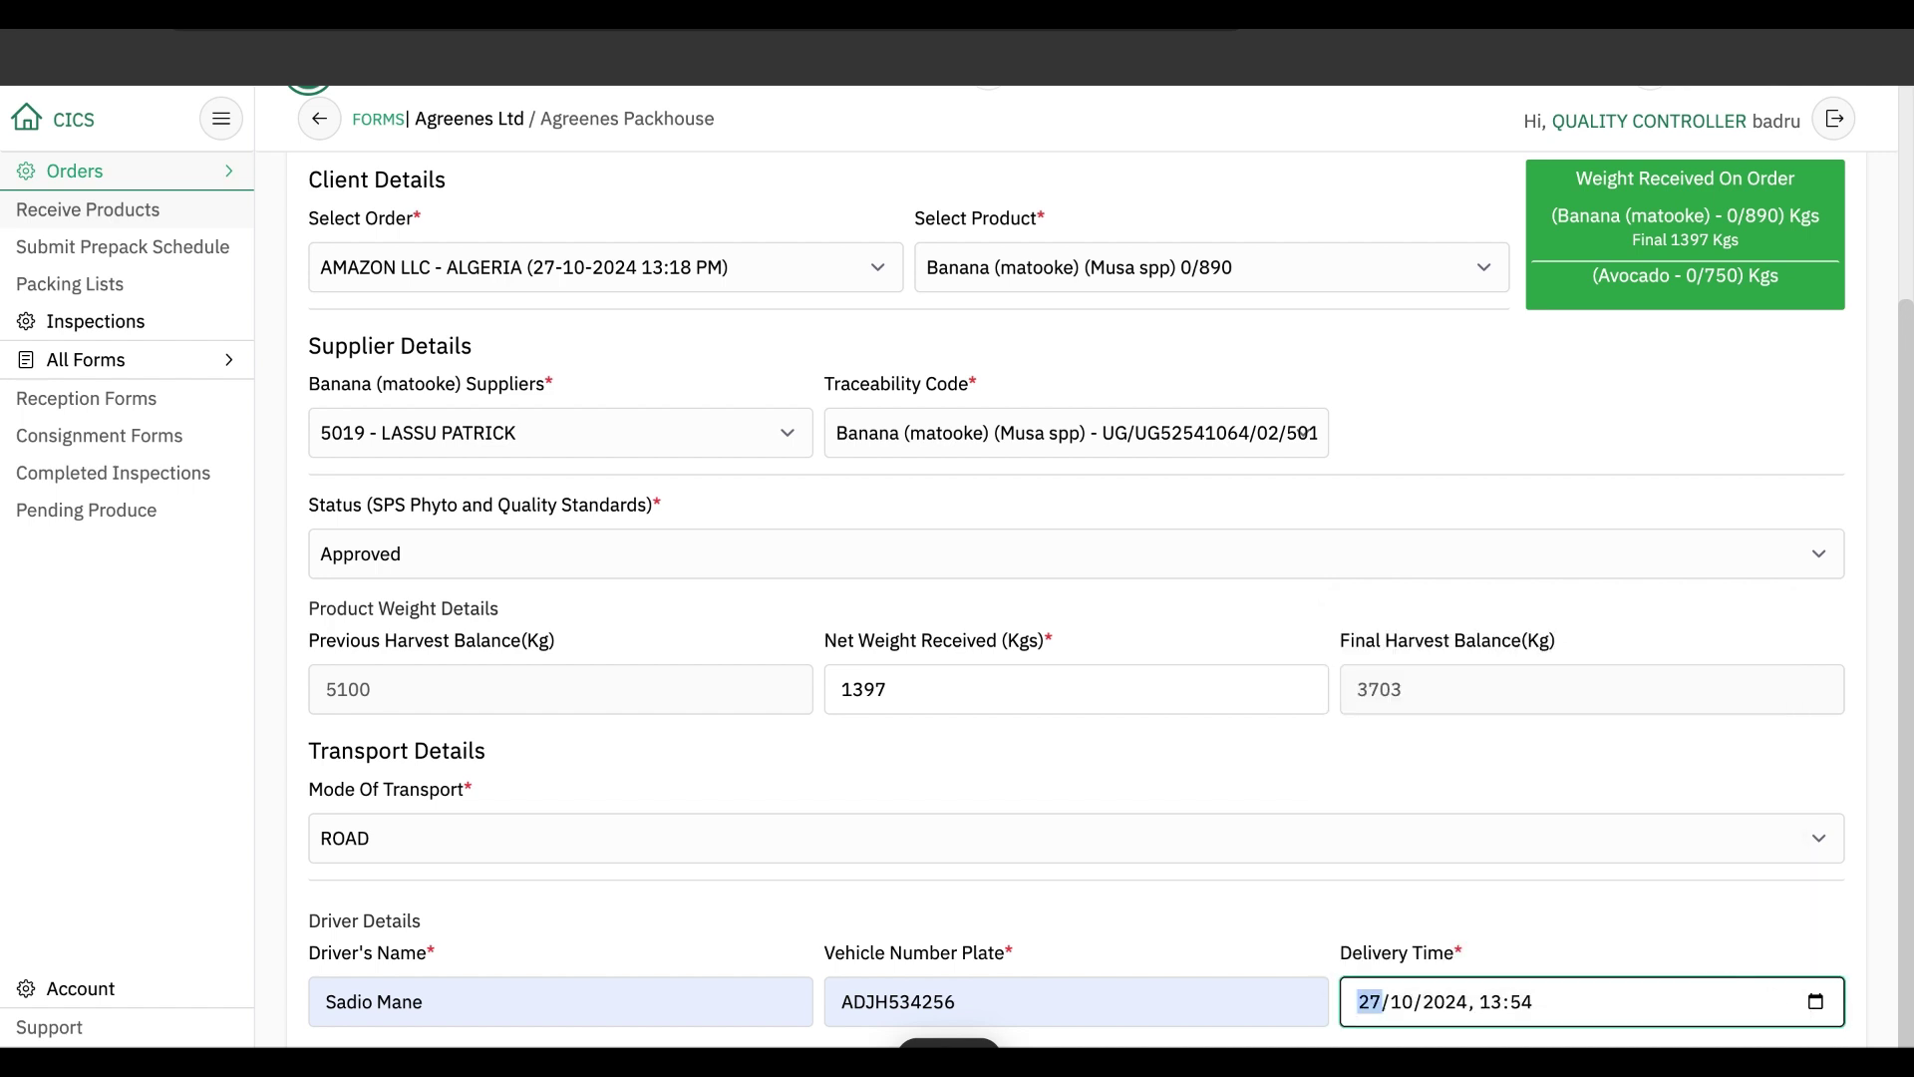
click(1635, 922)
scroll(1634, 922, up, 1)
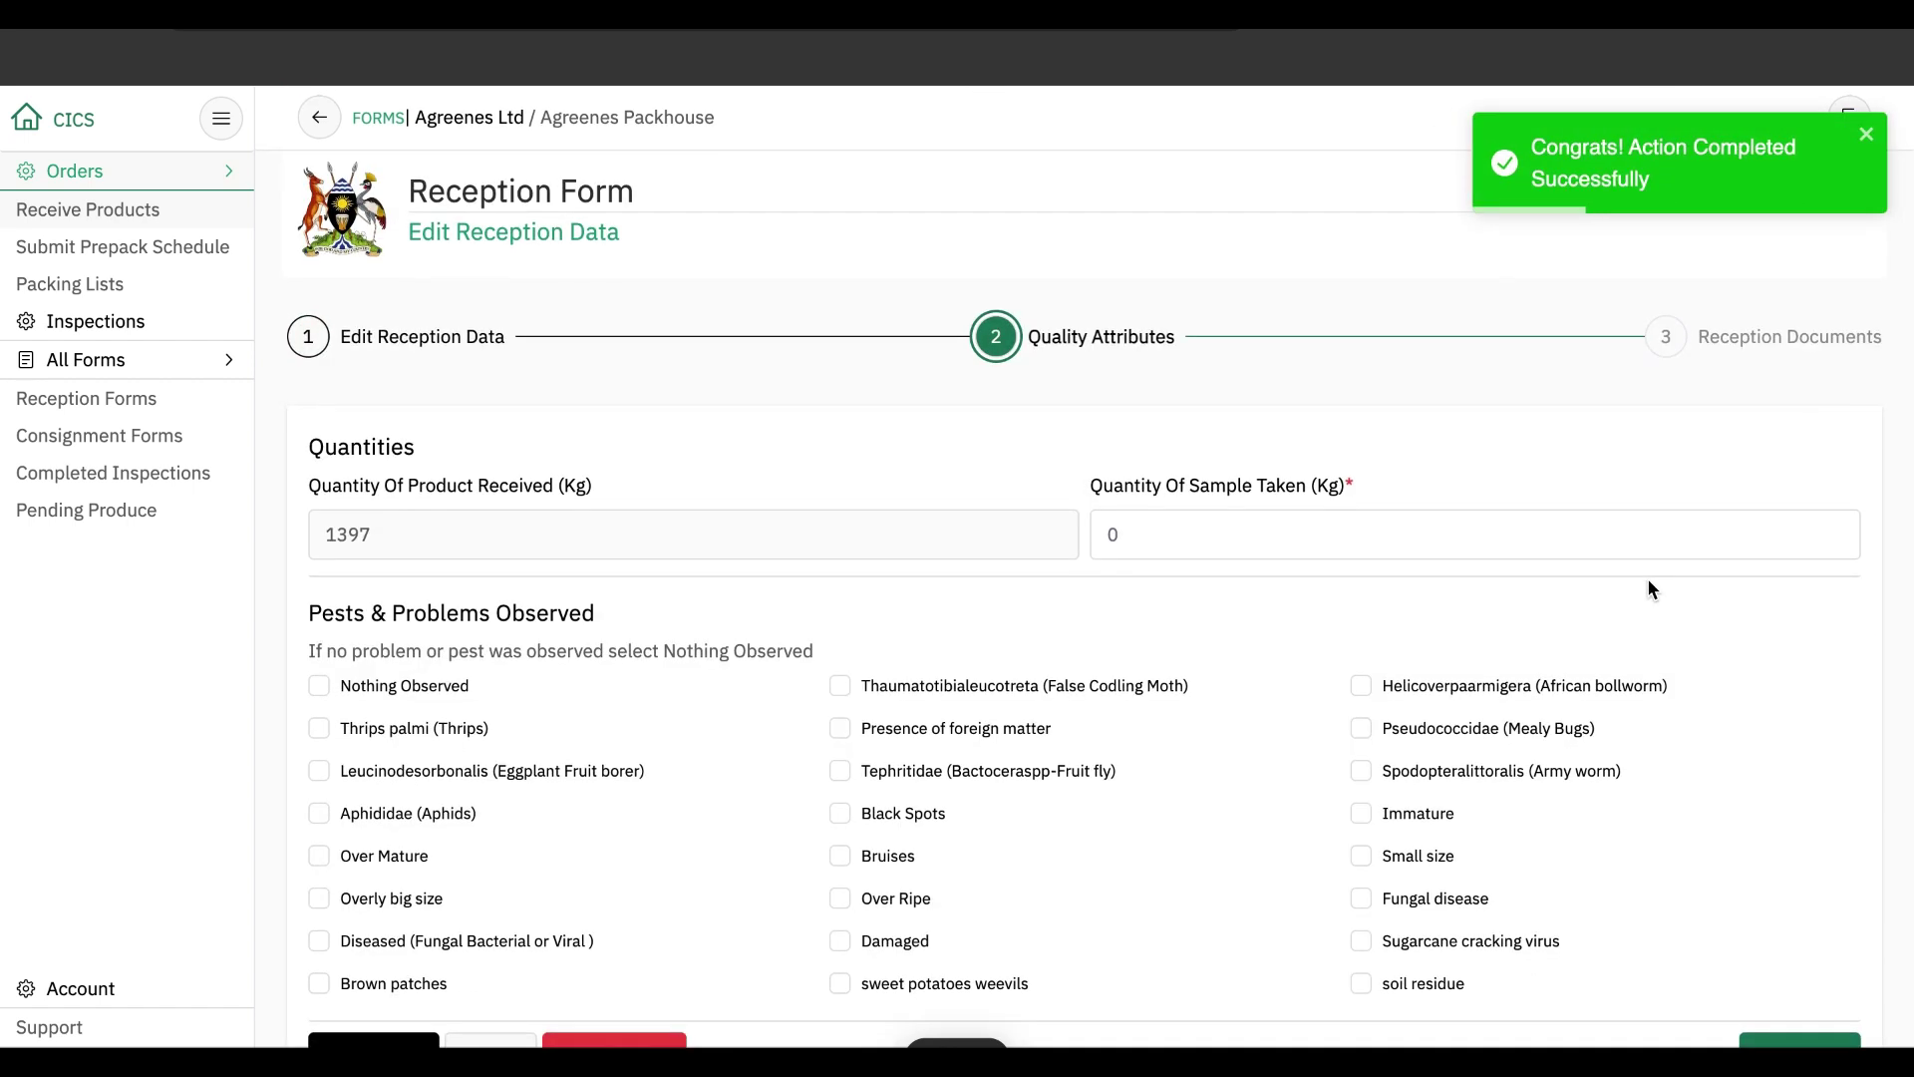
Record a 30 kg sample with Nothing Observed for pests and problems, and continue to the reception documents.
click(1154, 535)
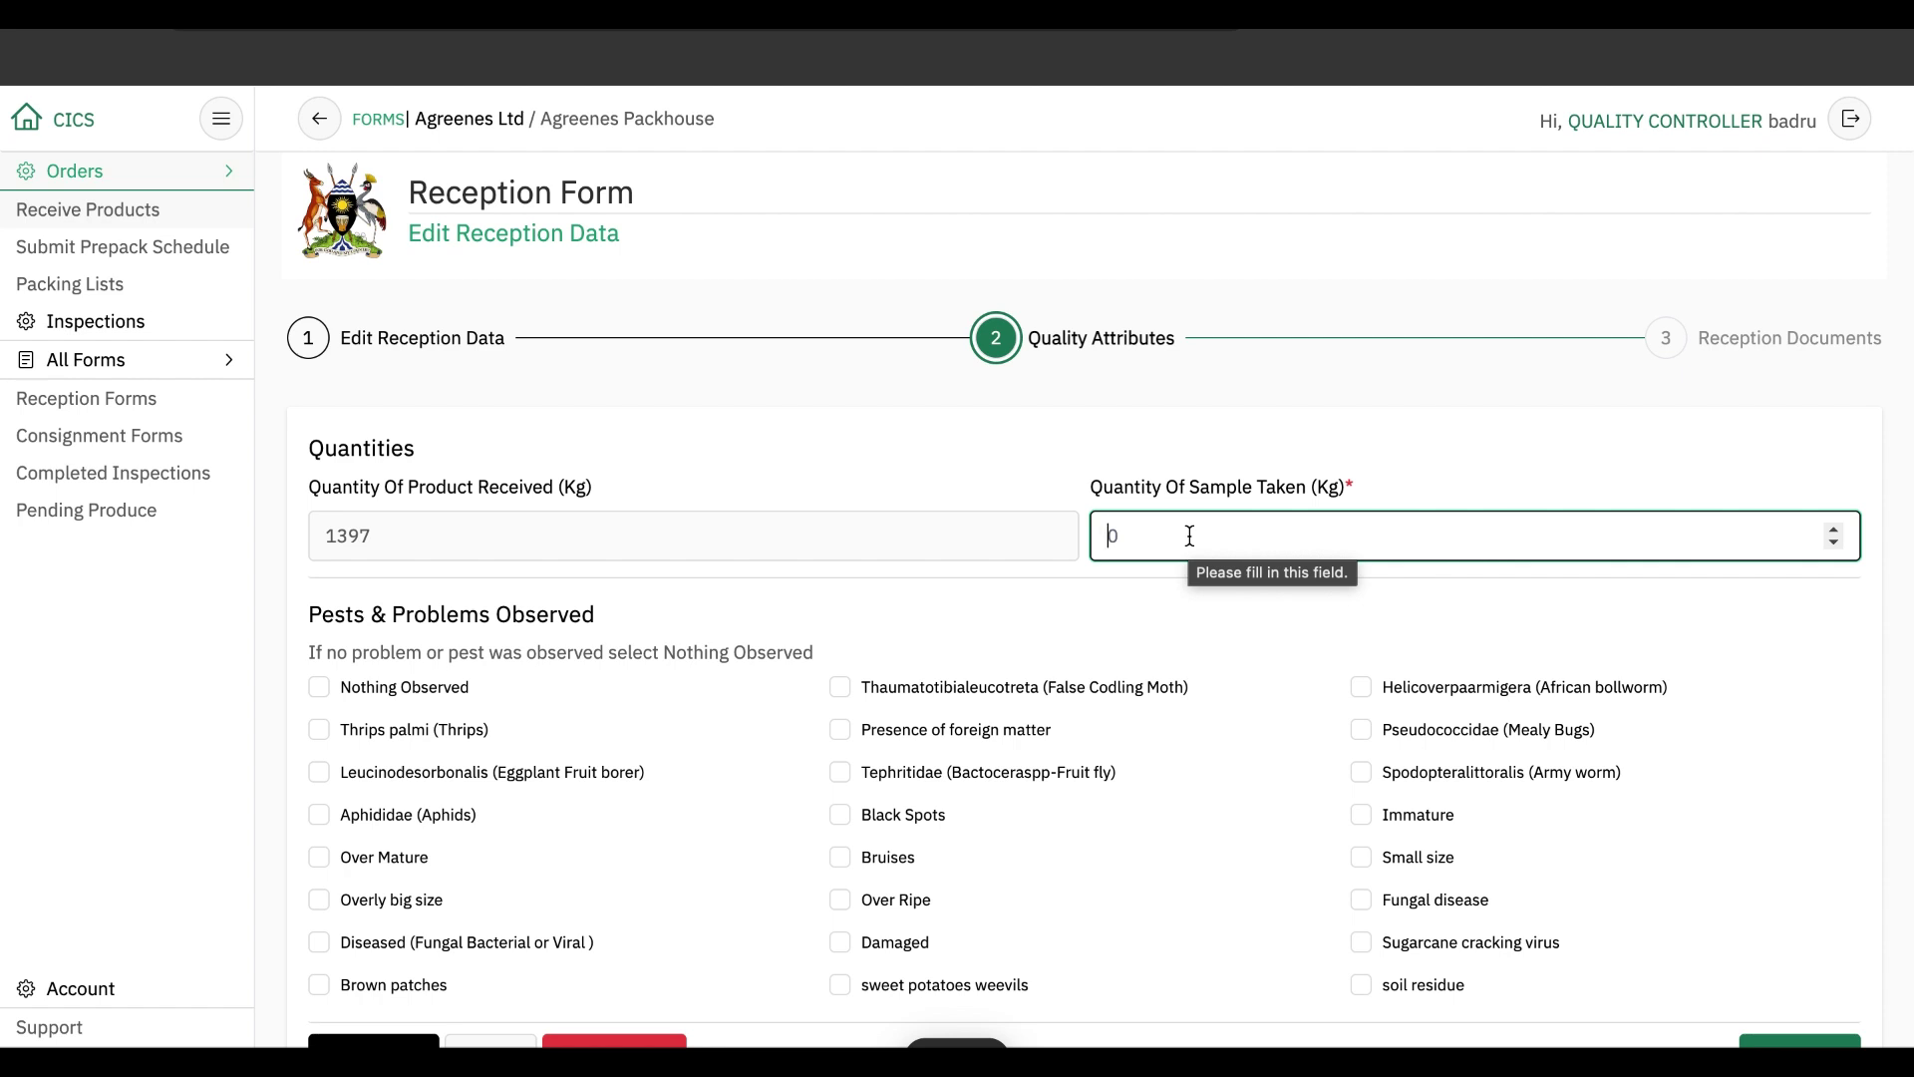
text(30)
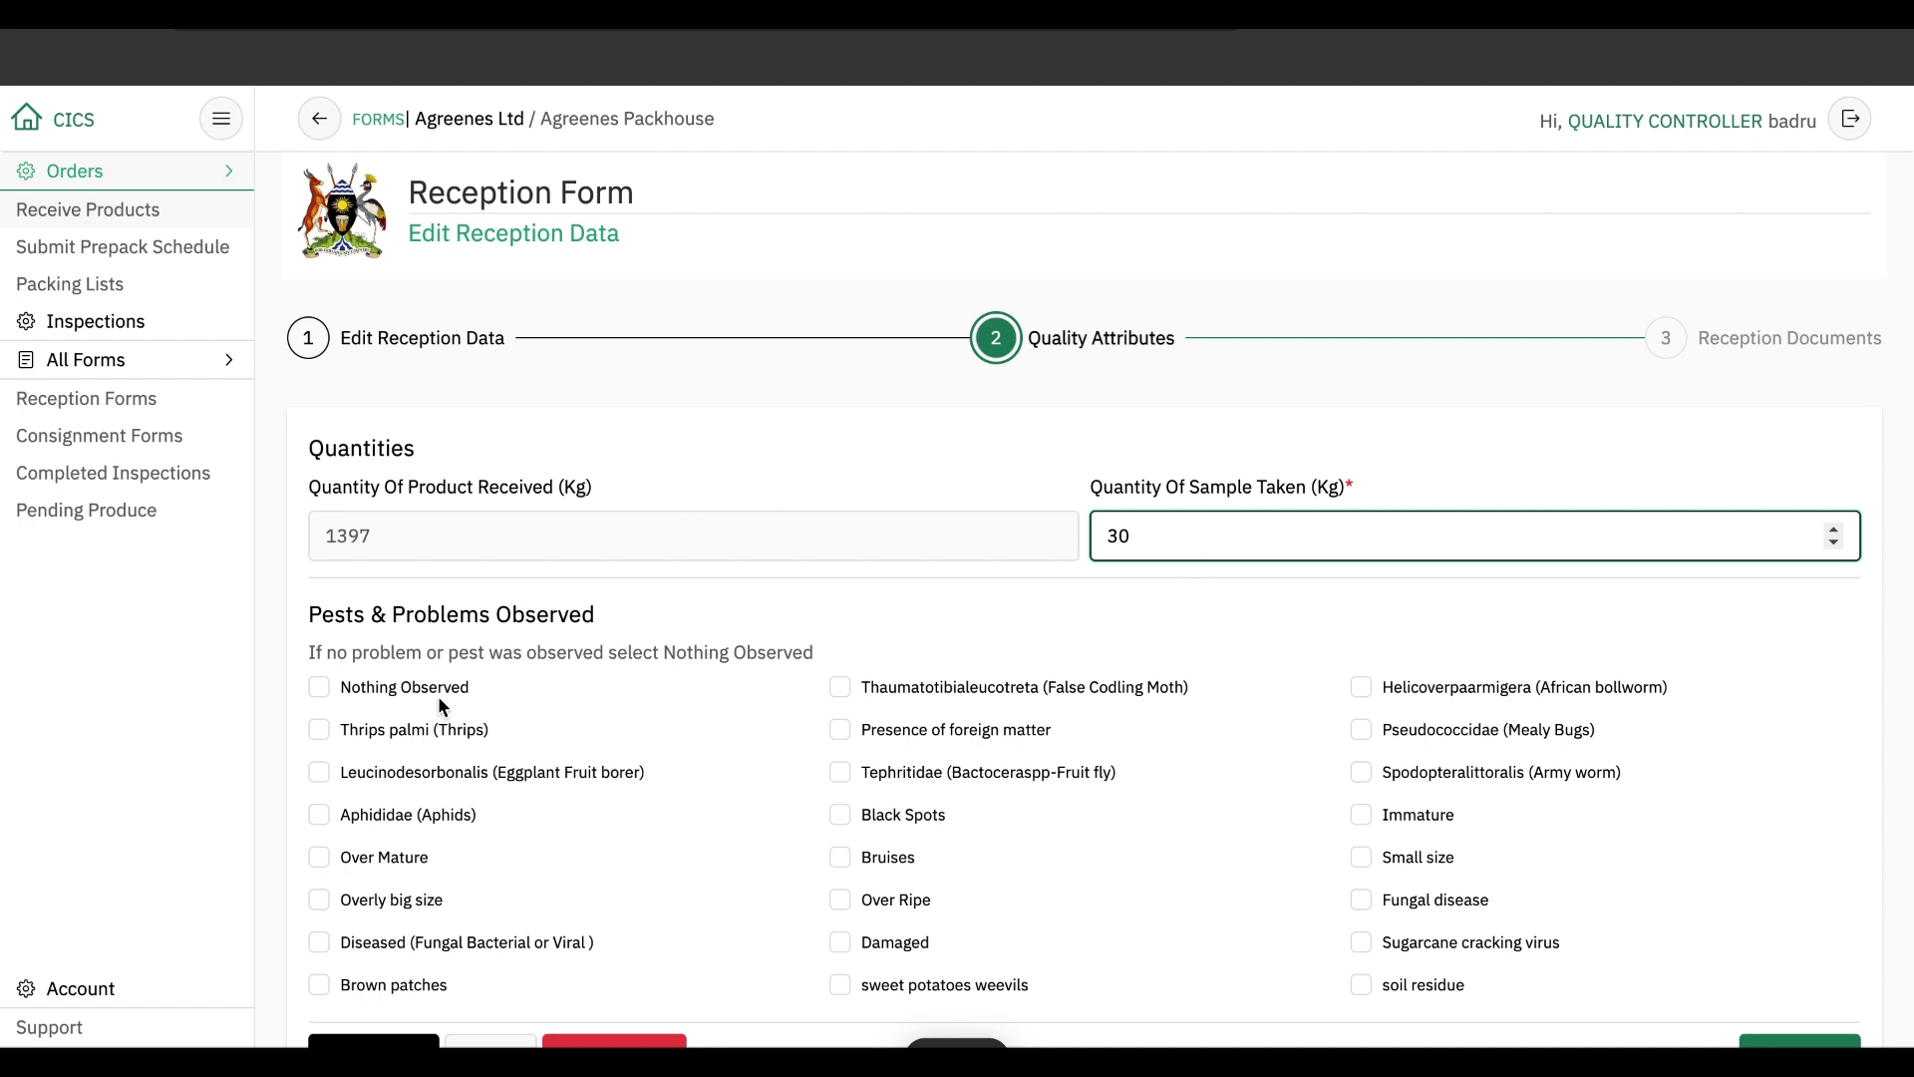
click(319, 688)
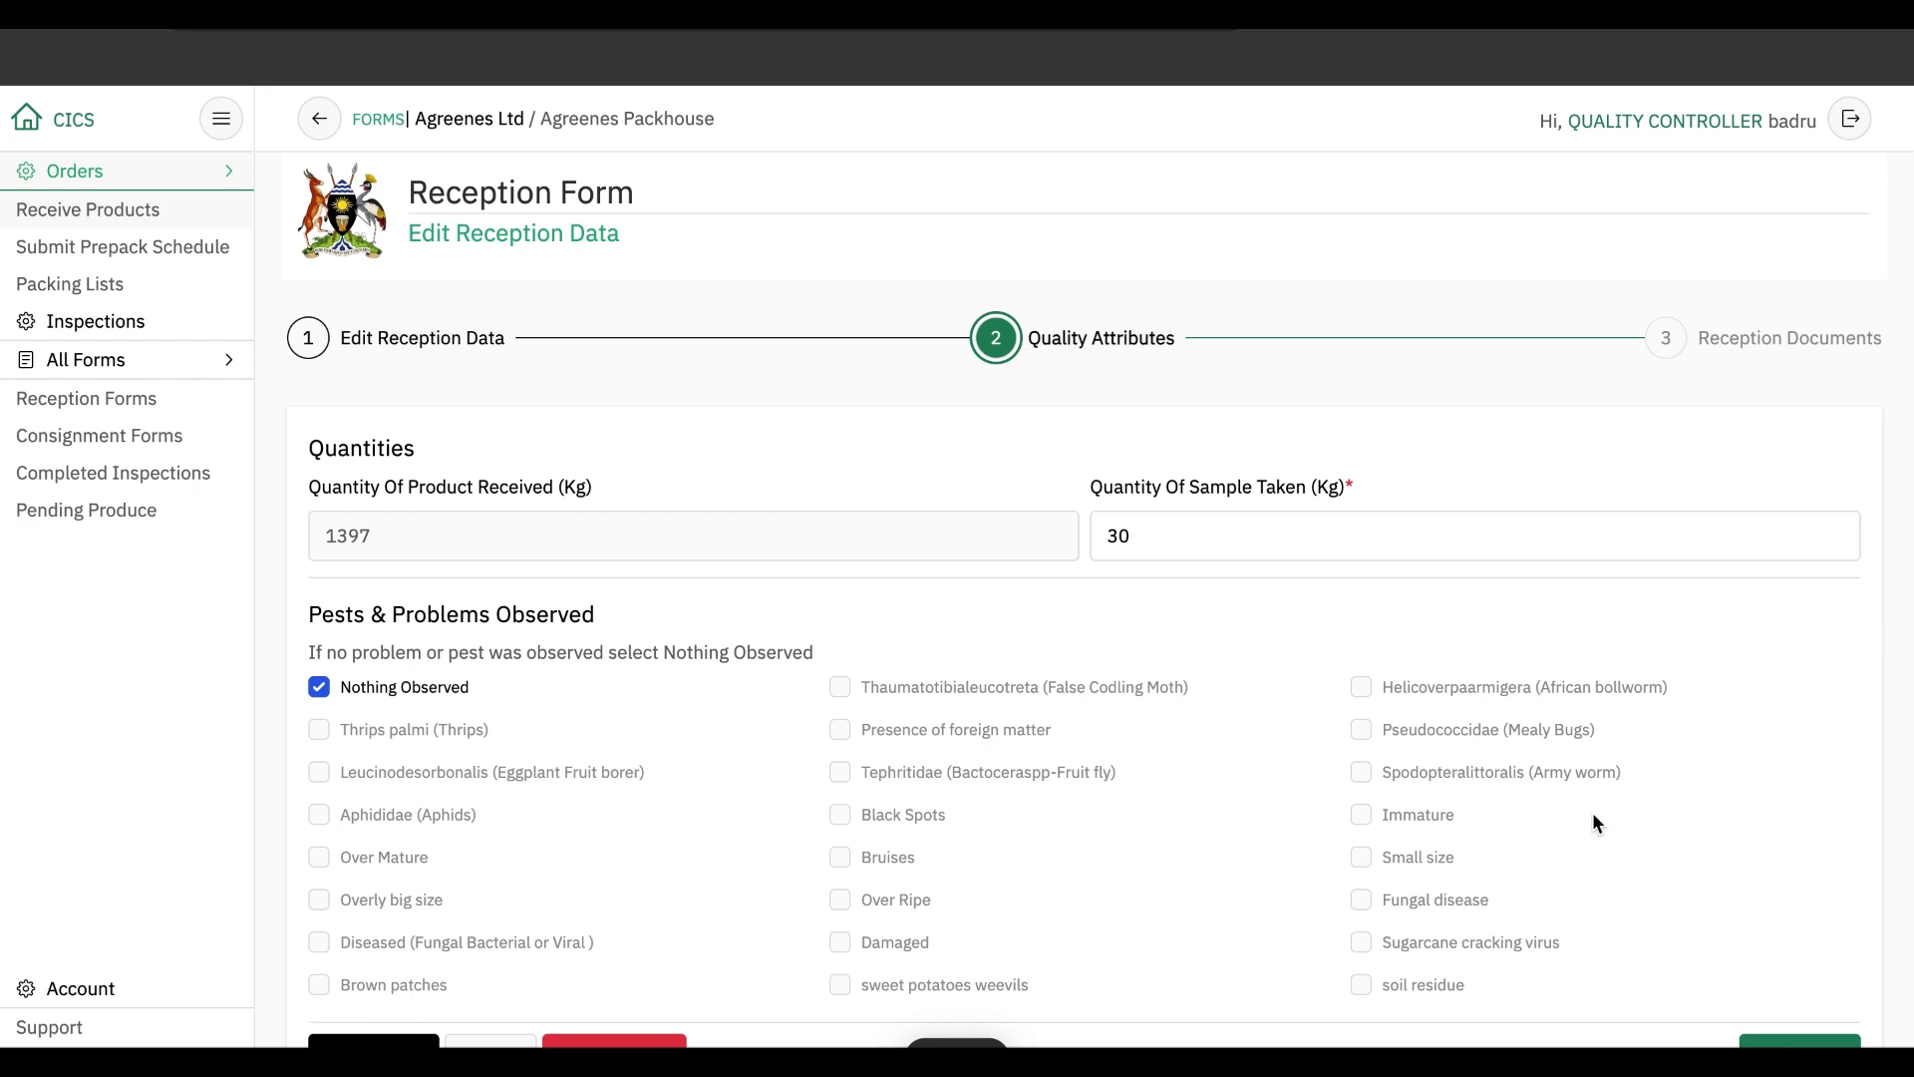
click(1799, 1041)
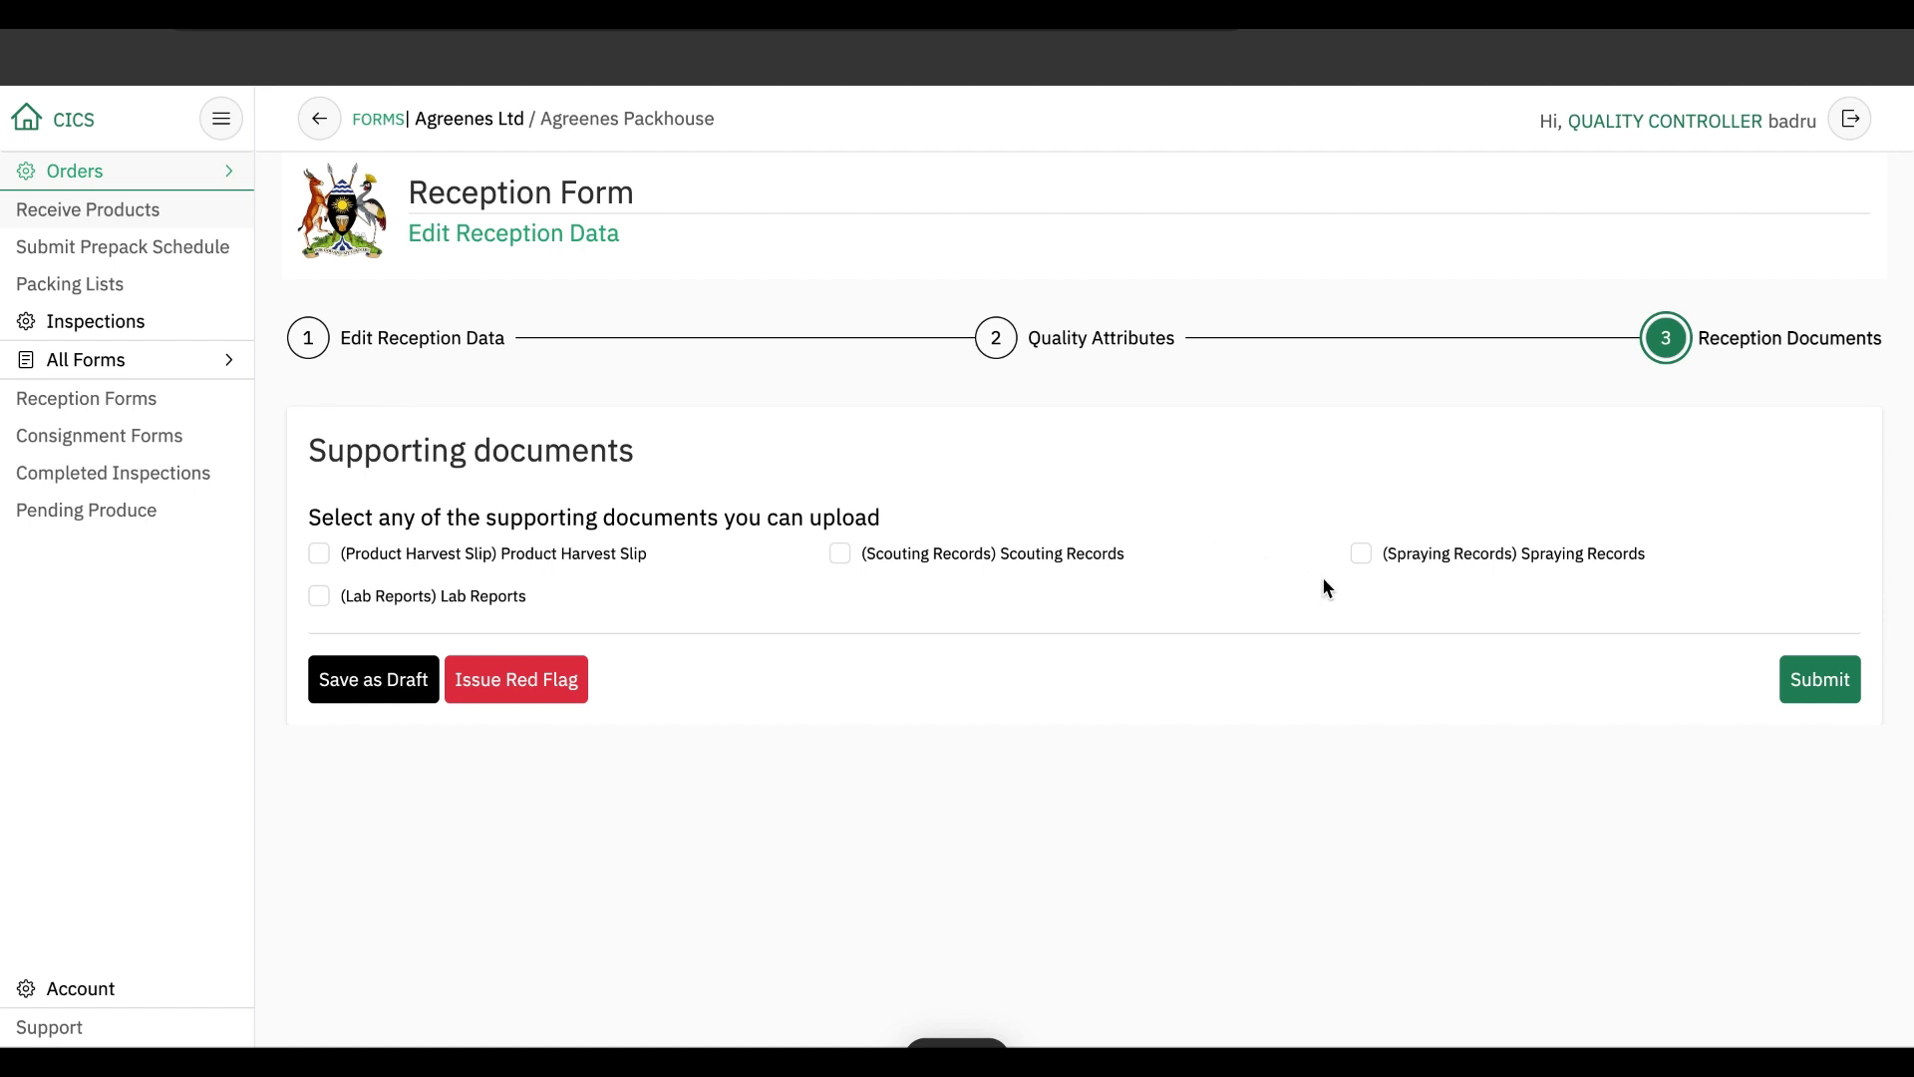
Select Lab Reports as a supporting document and upload the file Opop.pdf for it.
click(319, 597)
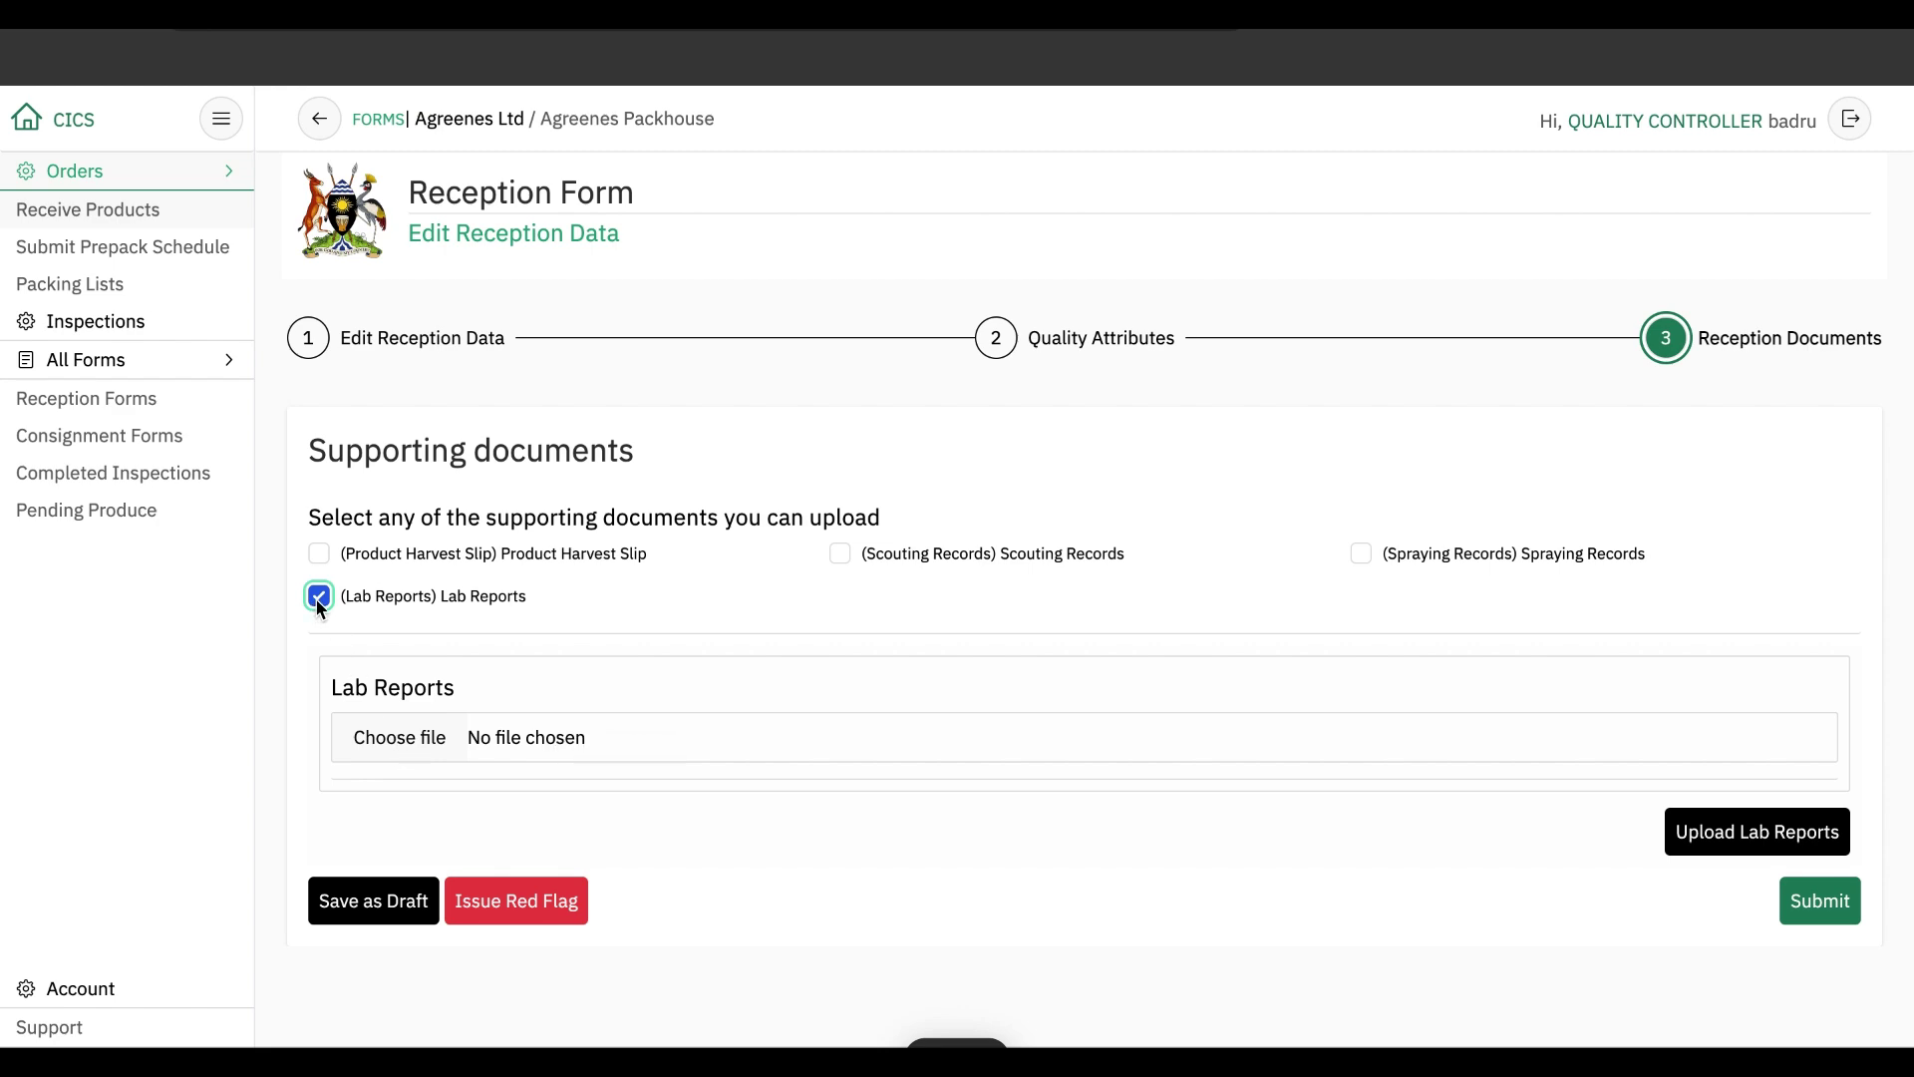
click(415, 731)
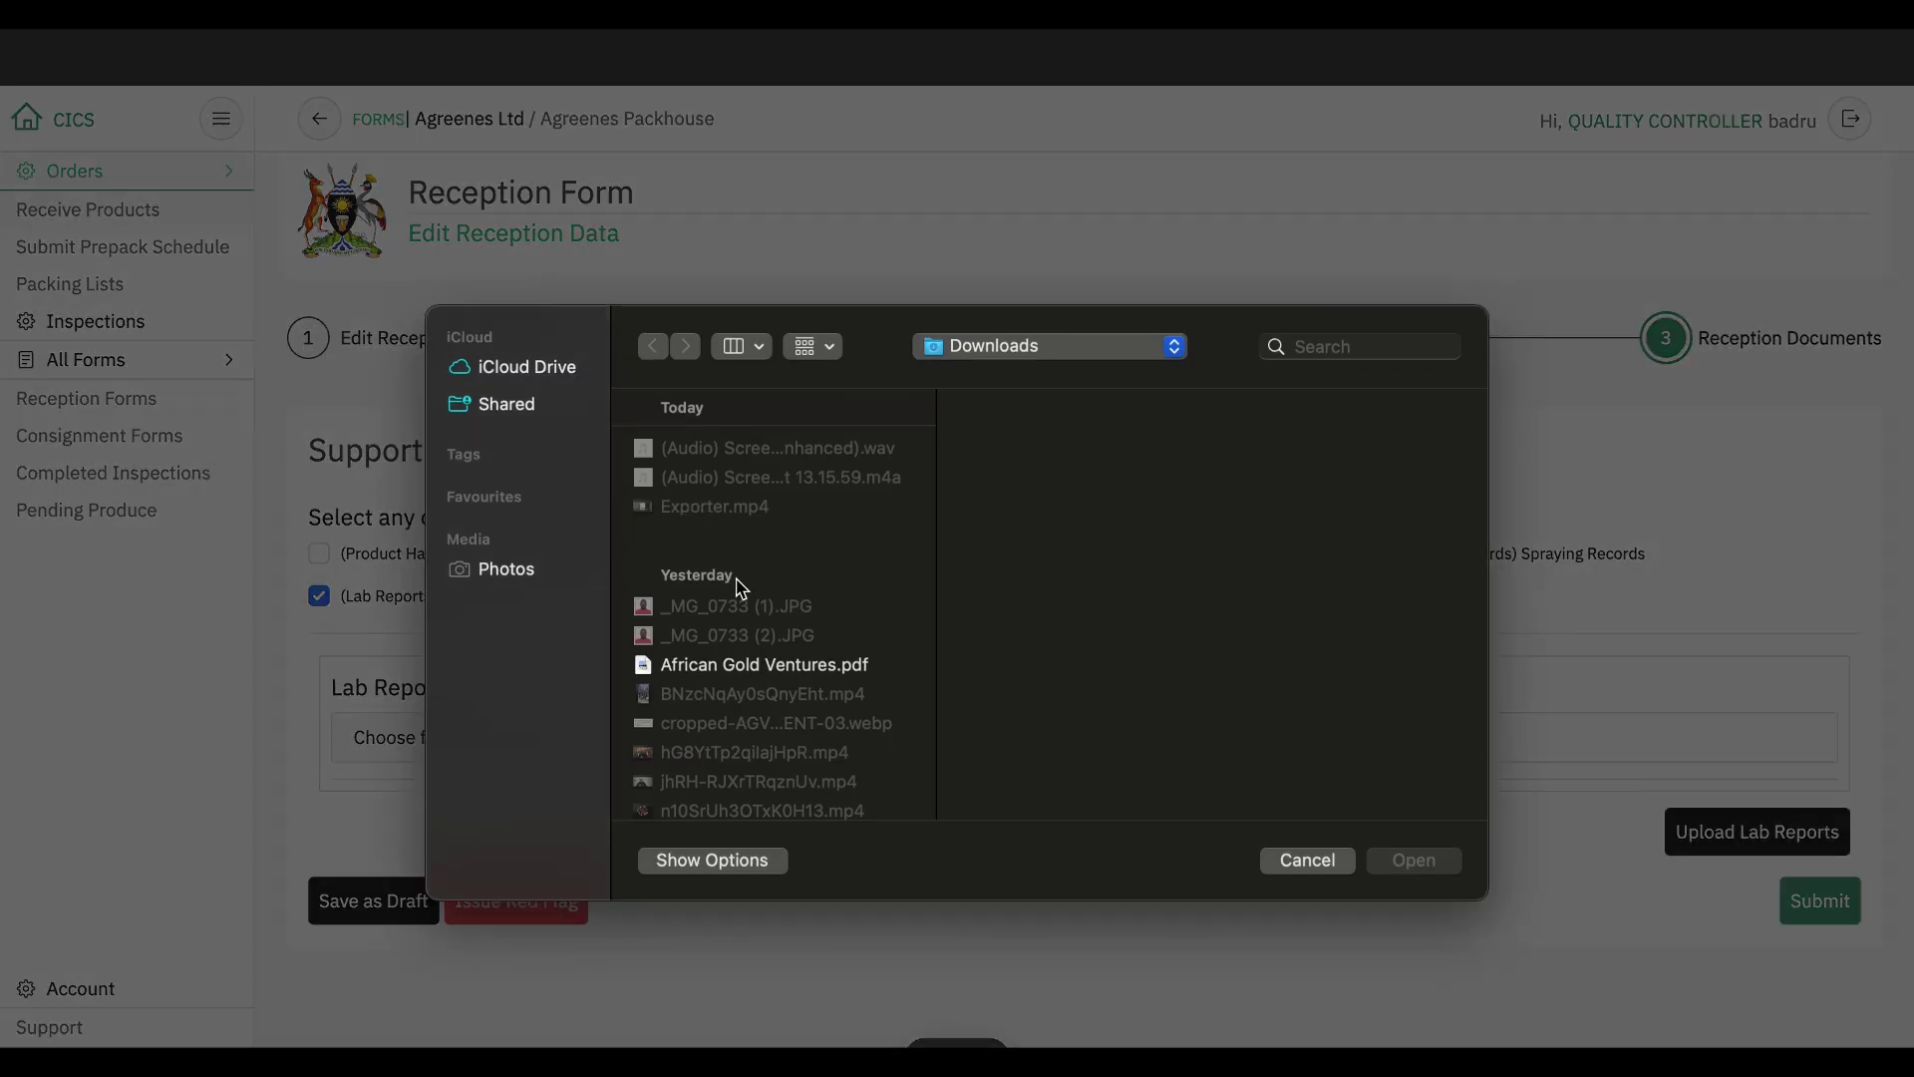
click(792, 666)
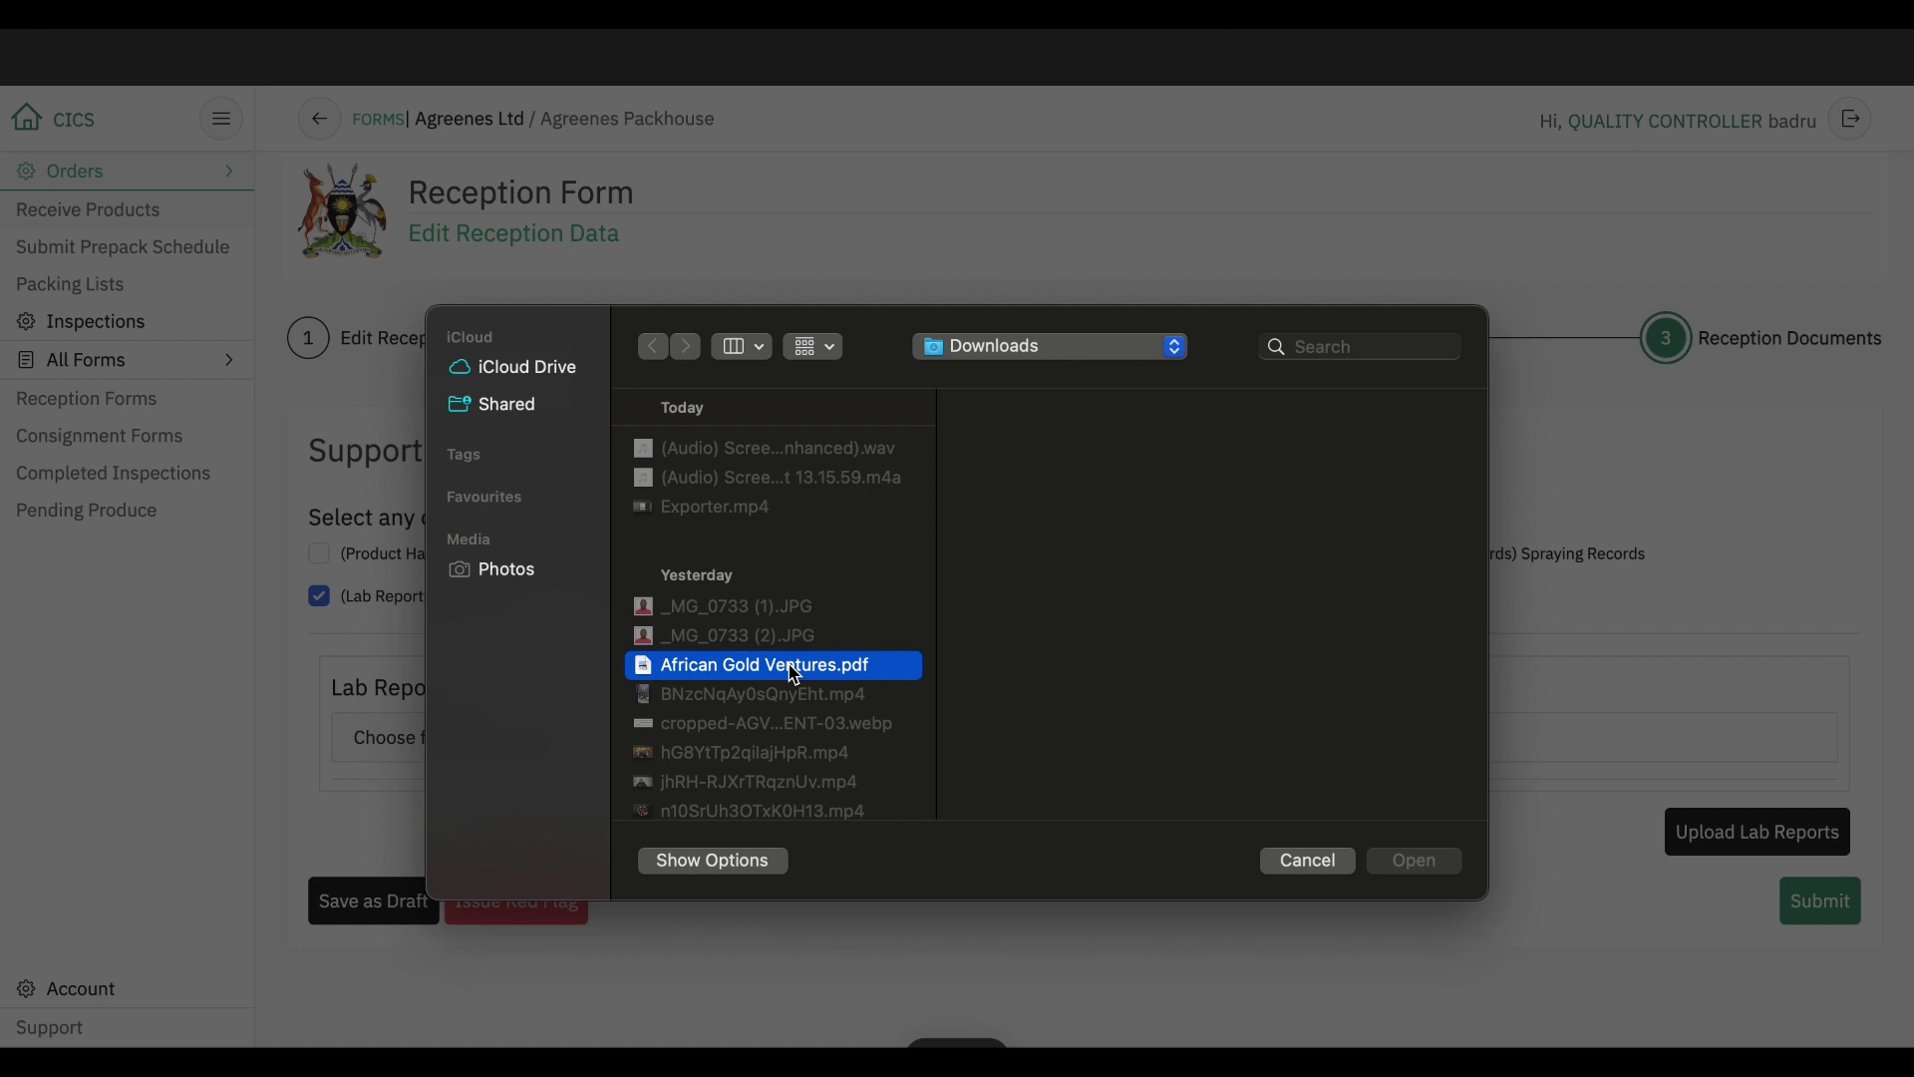
scroll(800, 742, down, 2)
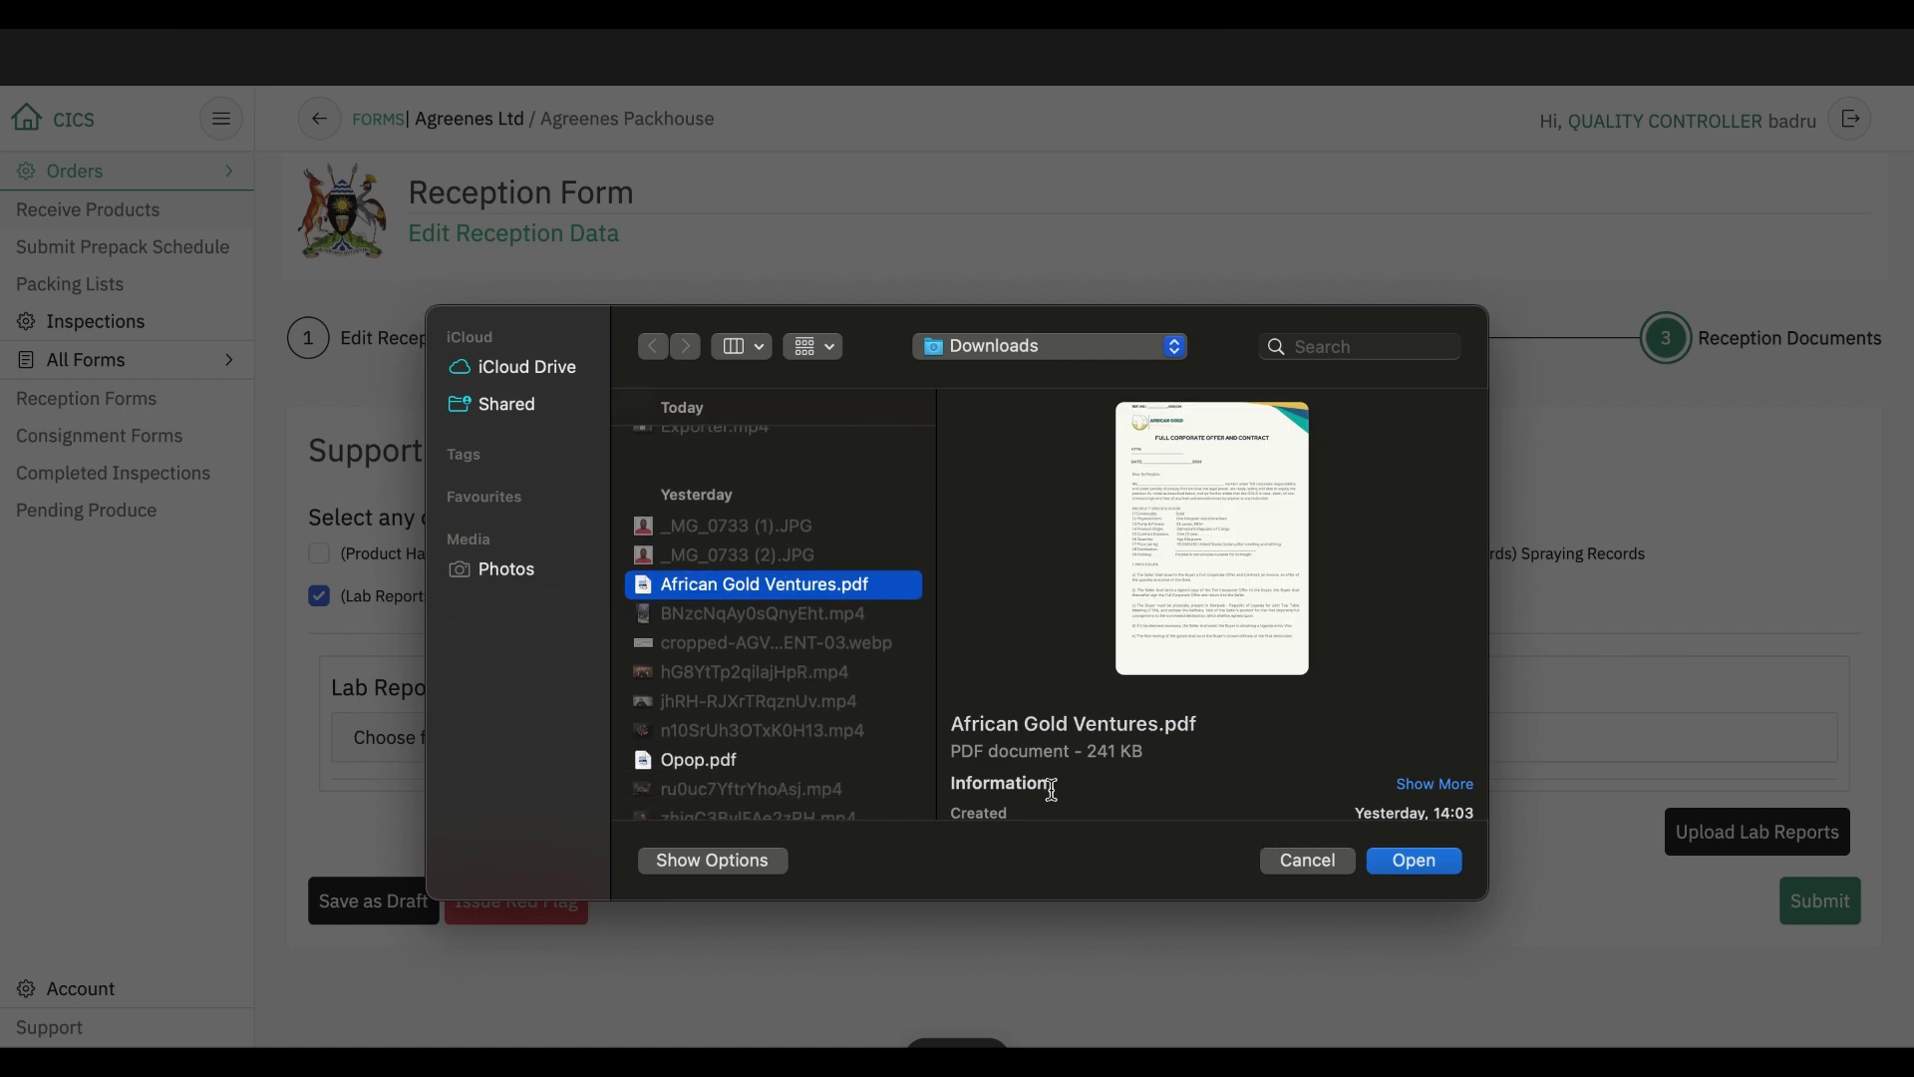
click(755, 762)
click(1383, 859)
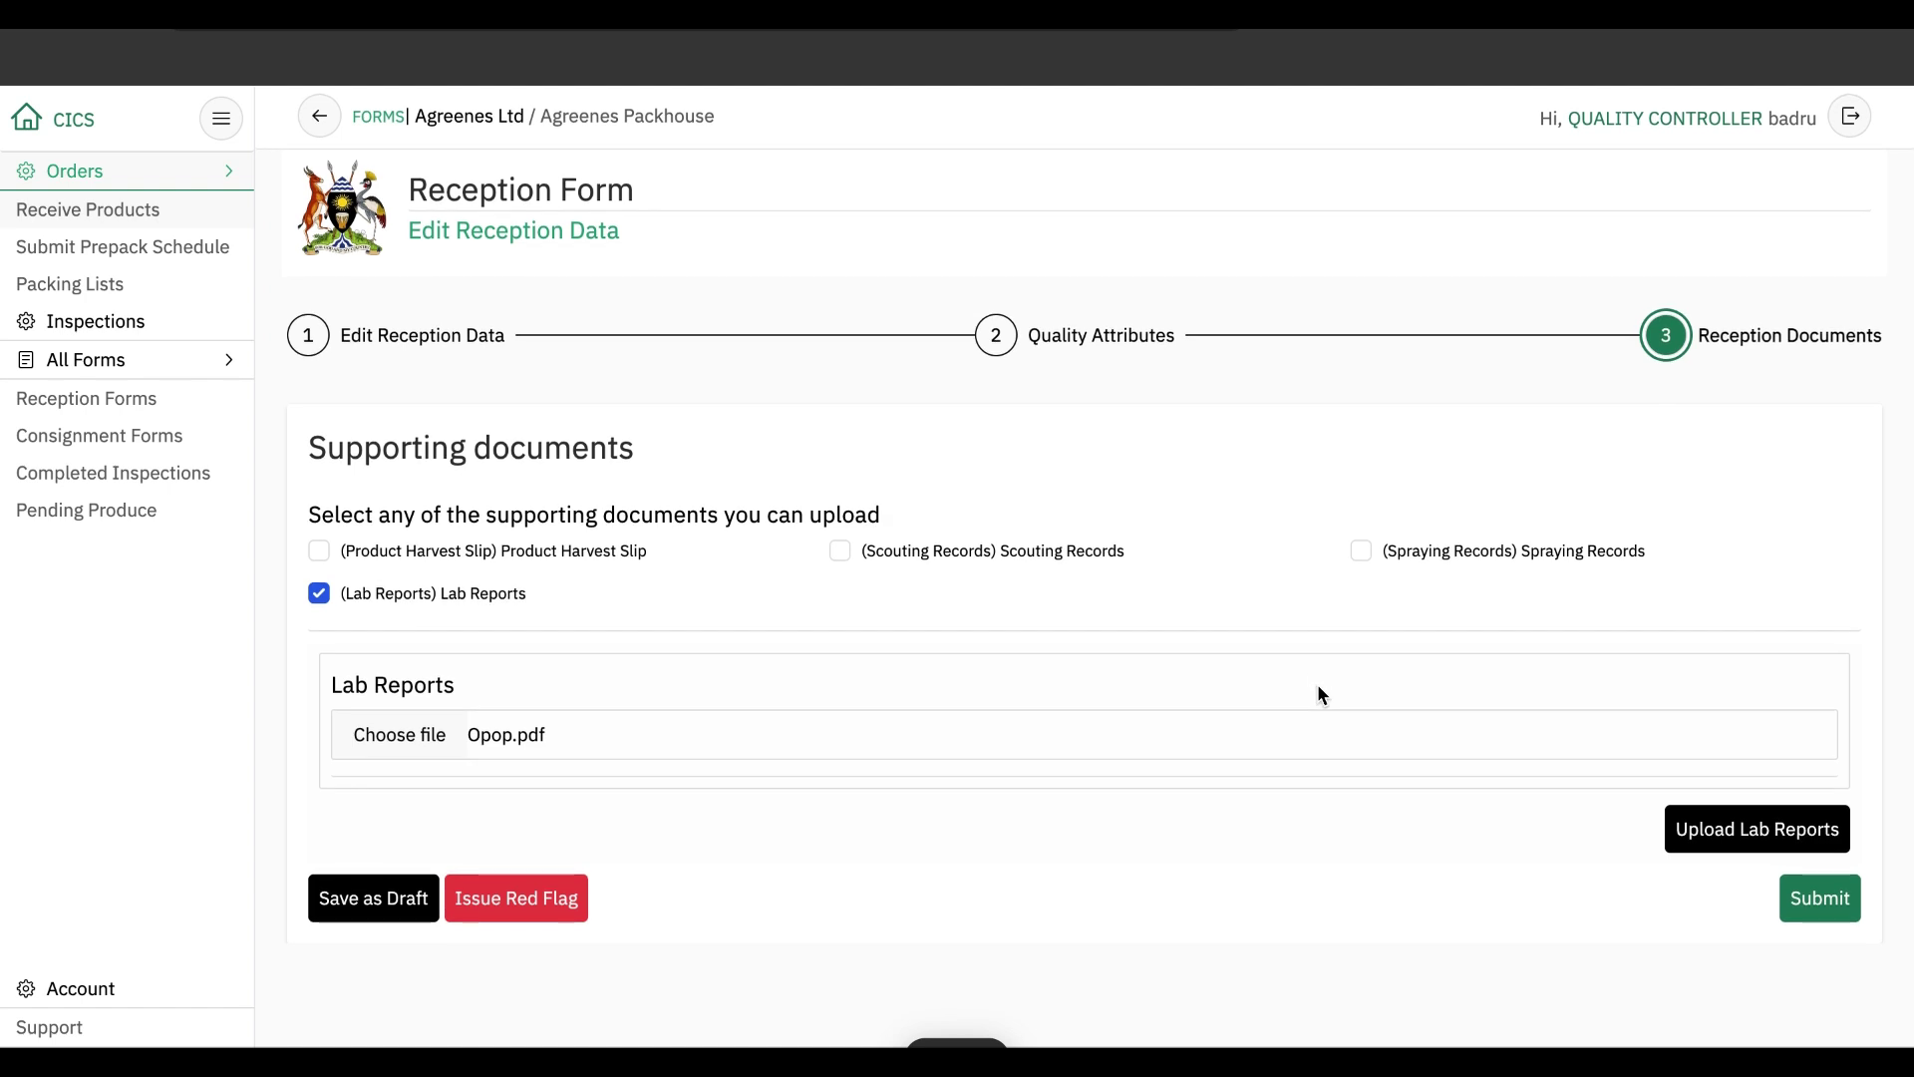
click(1722, 849)
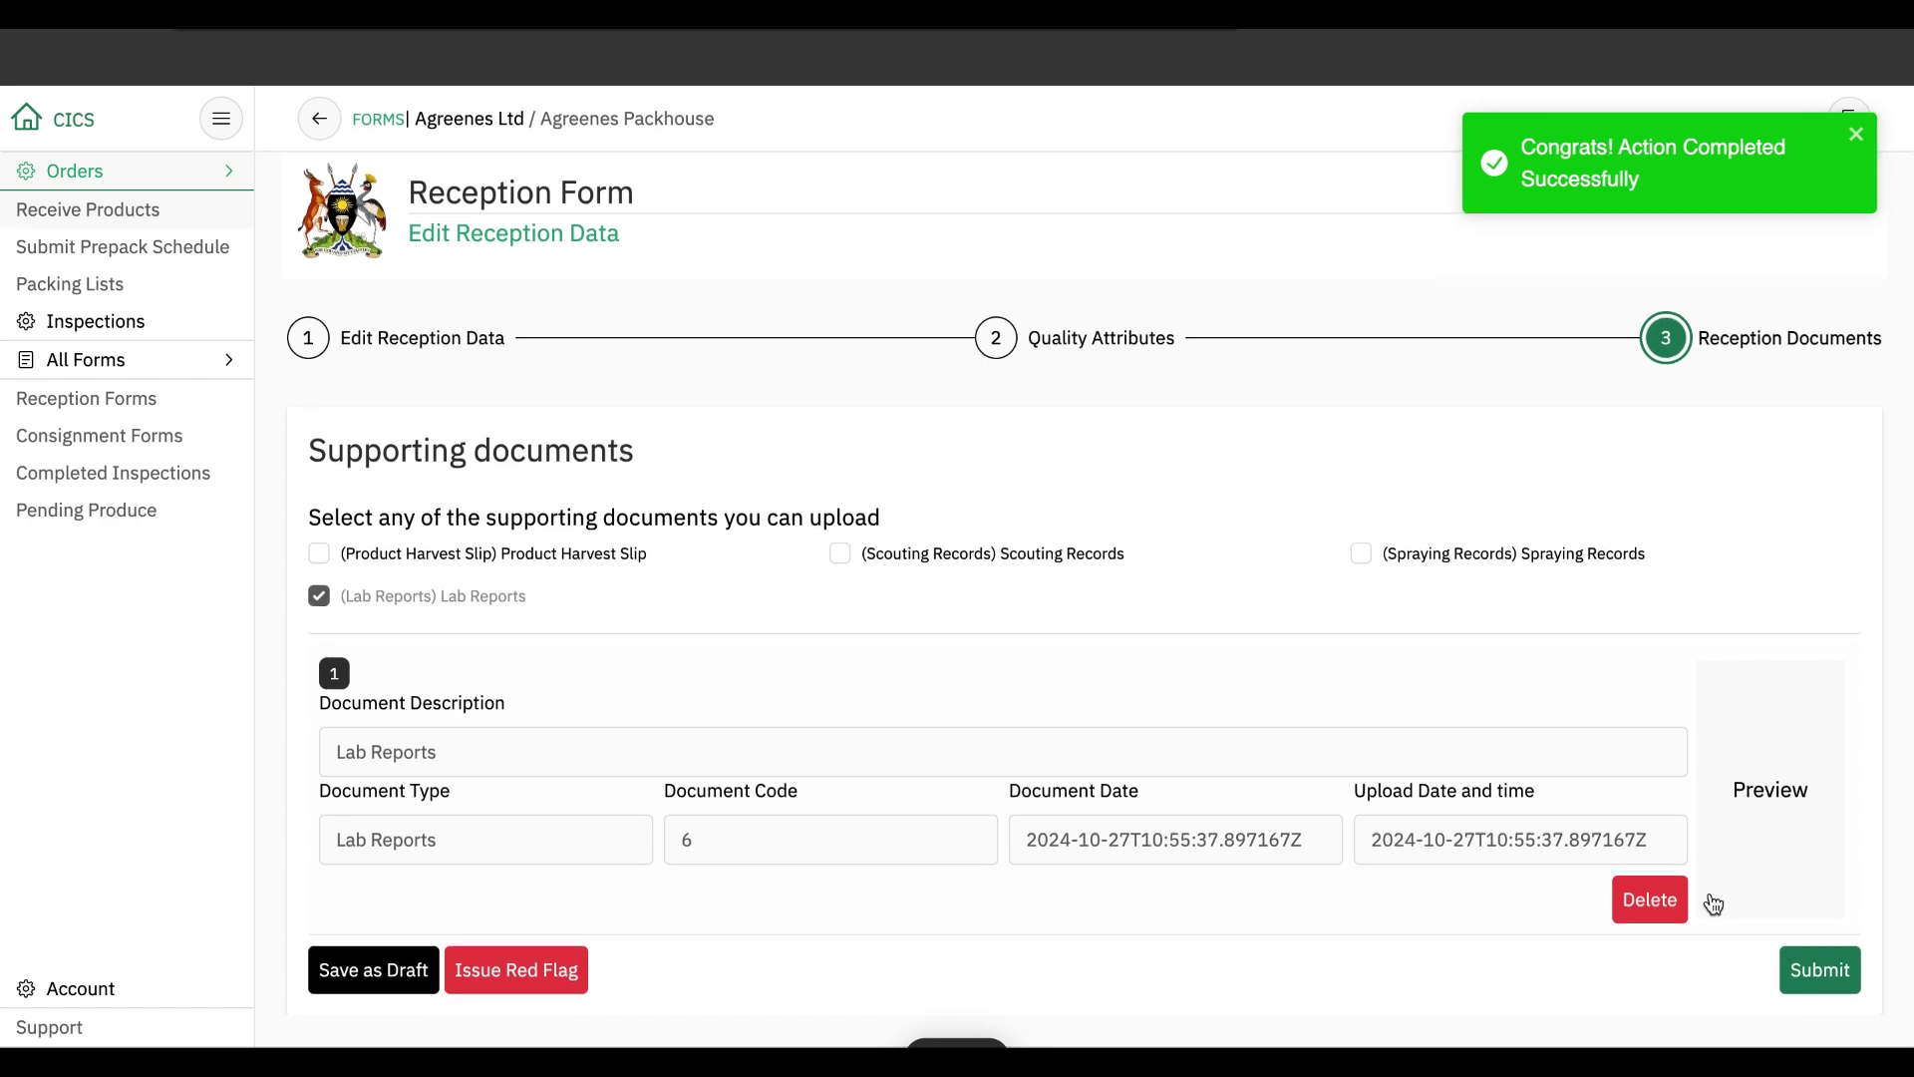
Submit the reception form and open the Amazon LLC banana order's inspection at Quality Control Point 1.
click(1820, 967)
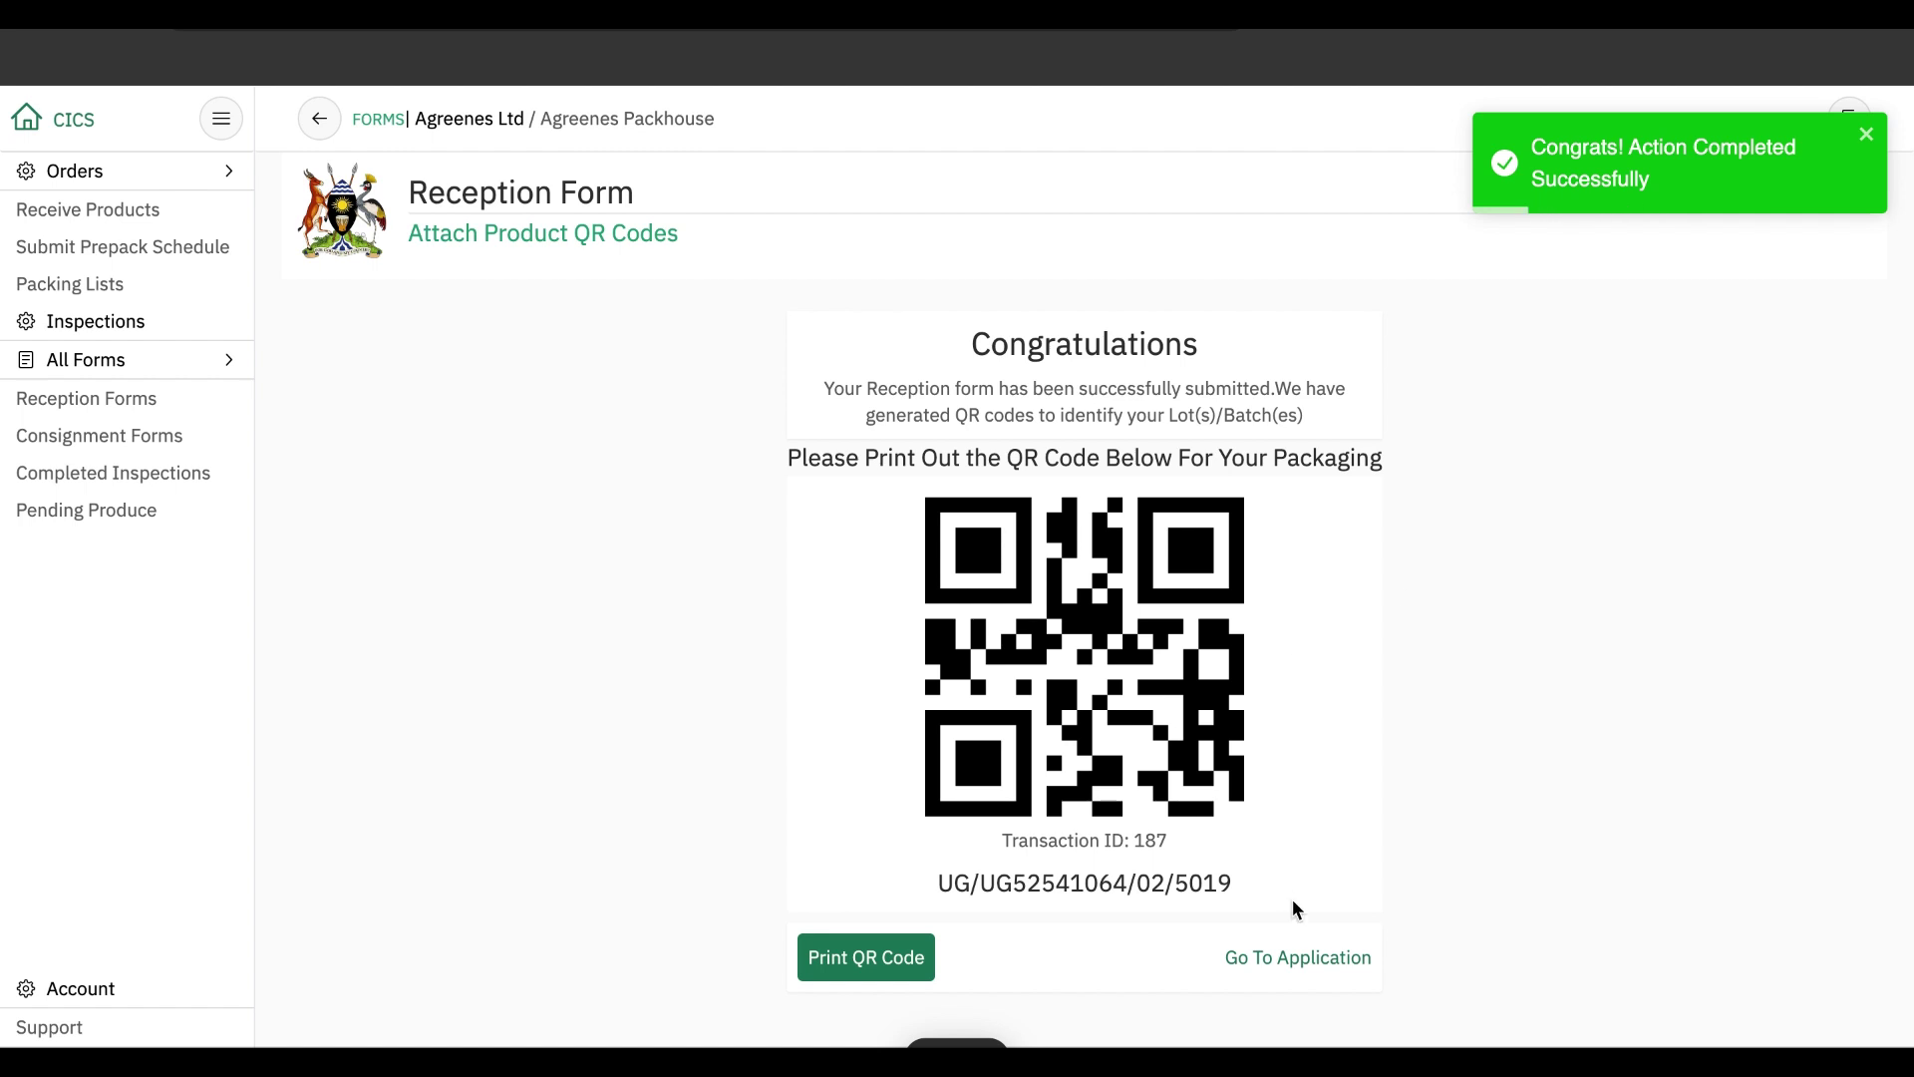
click(1287, 965)
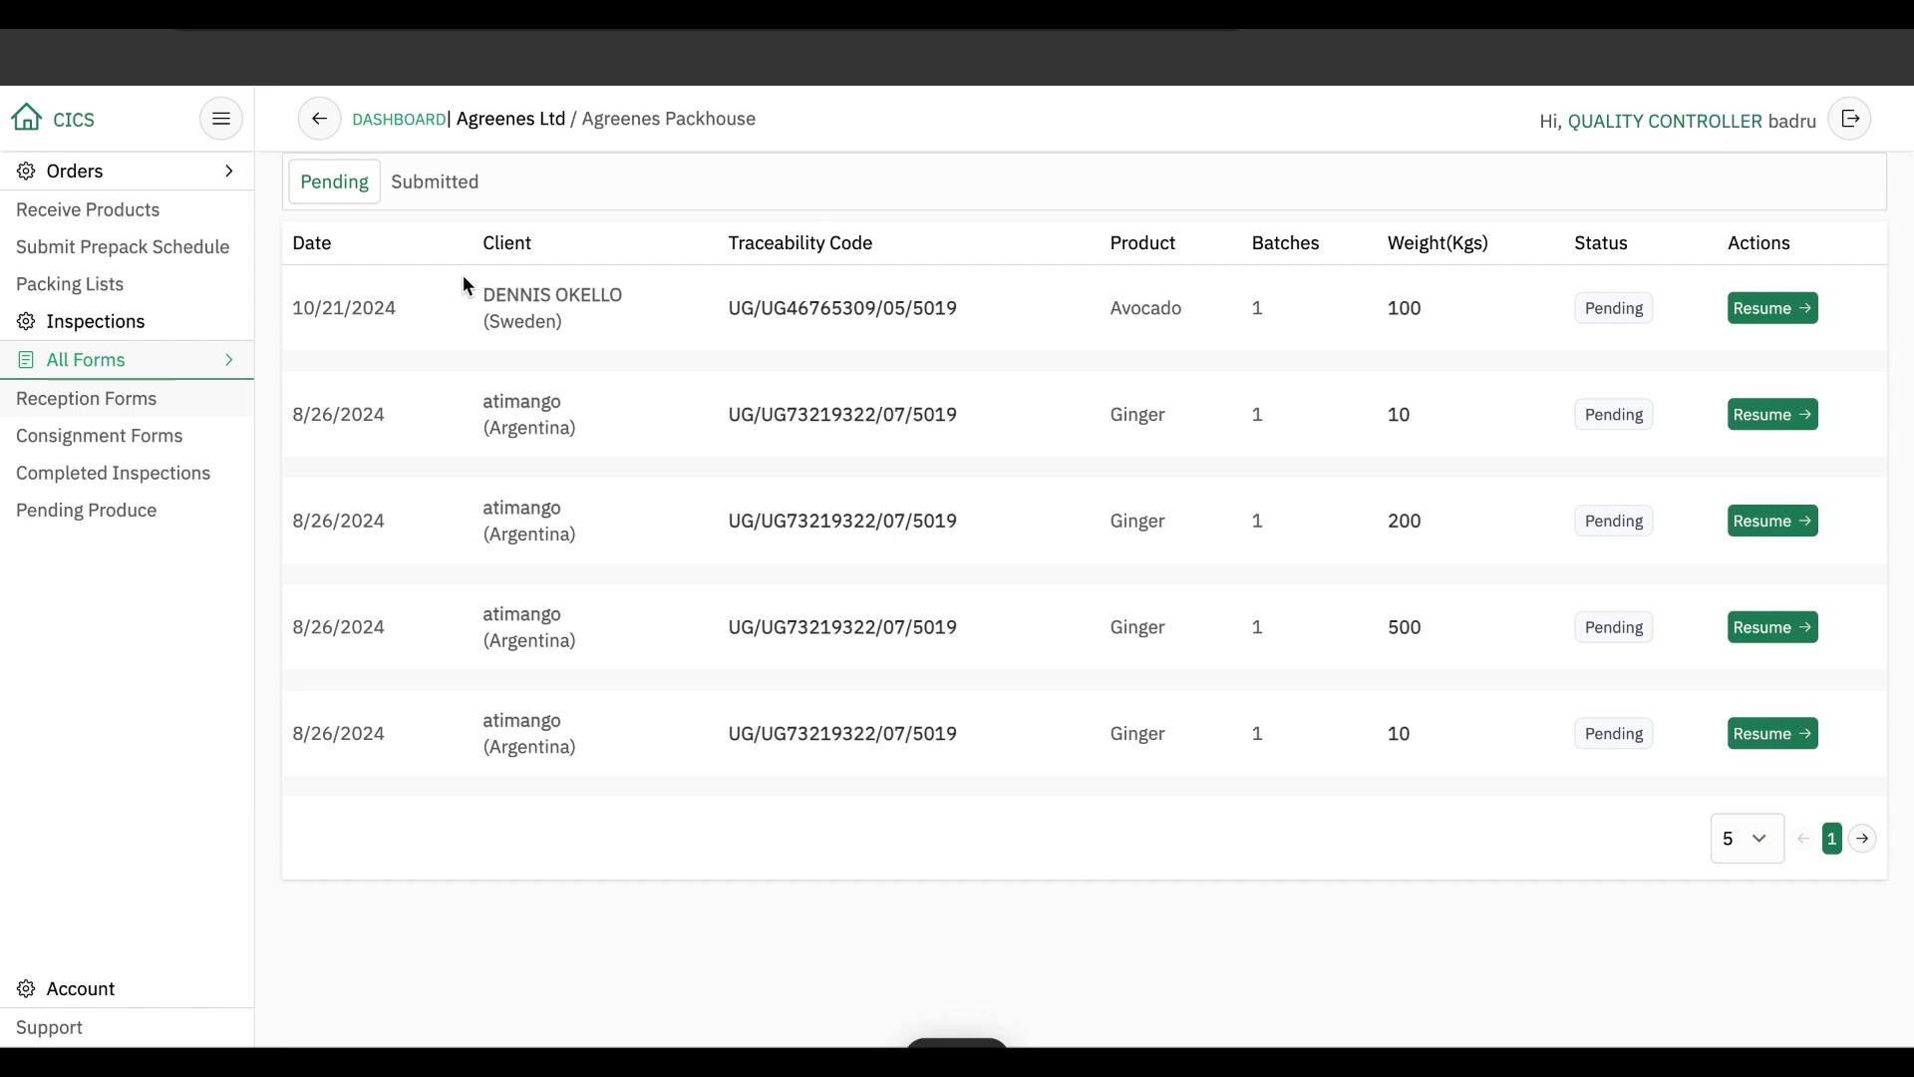
click(135, 321)
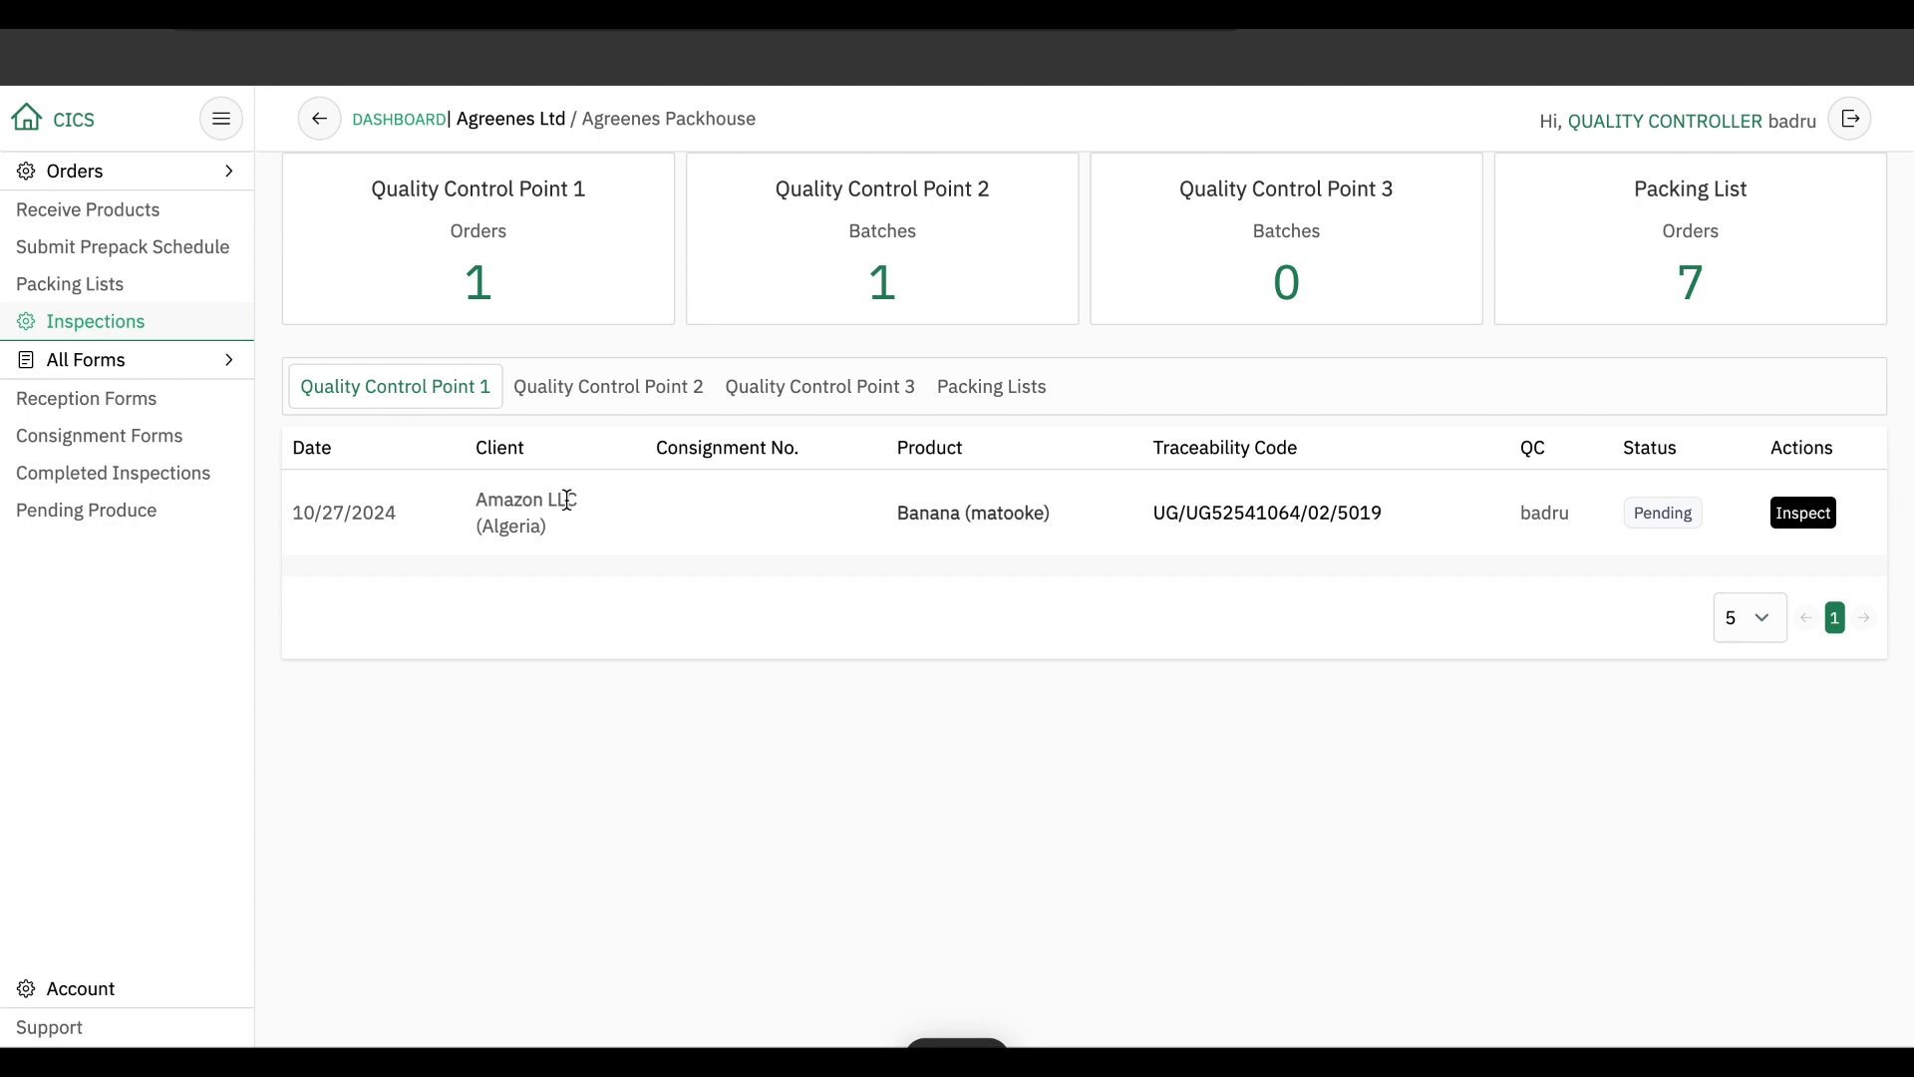
drag(588, 528, 476, 501)
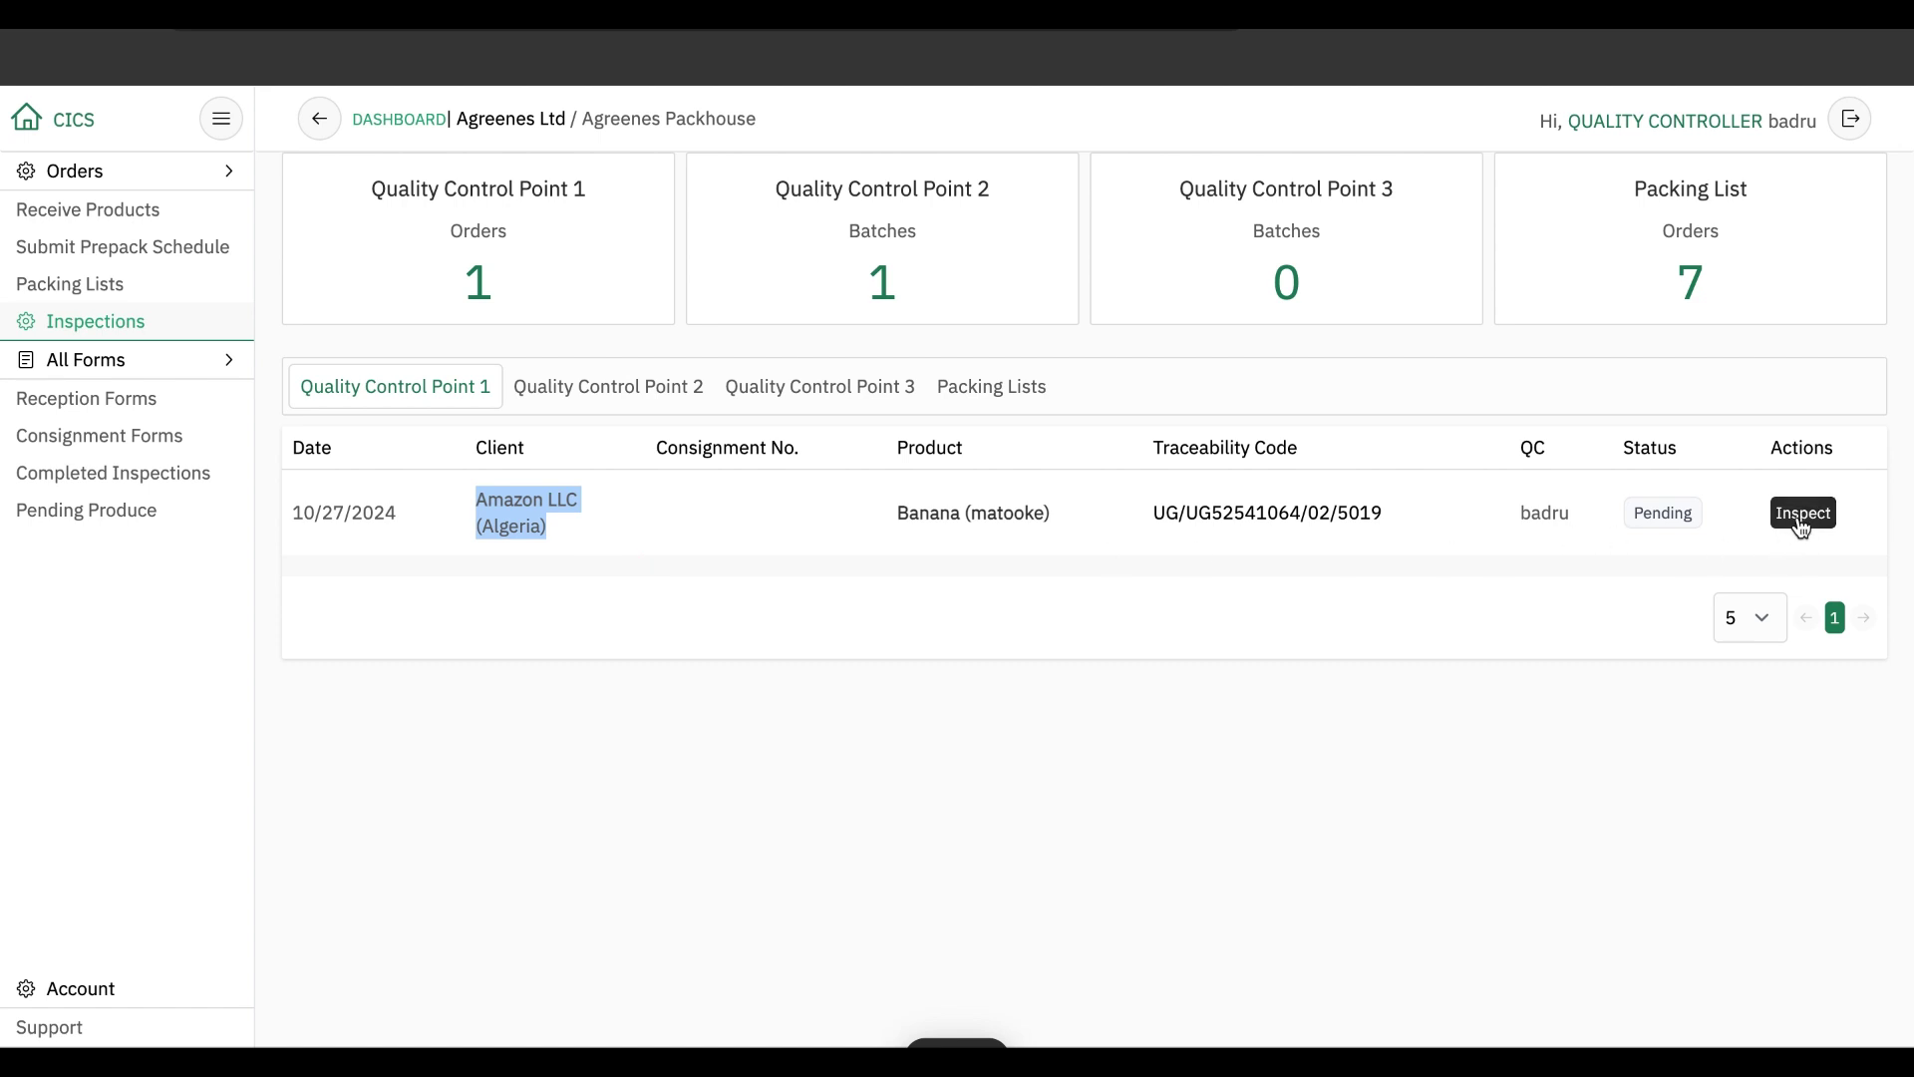
click(1800, 515)
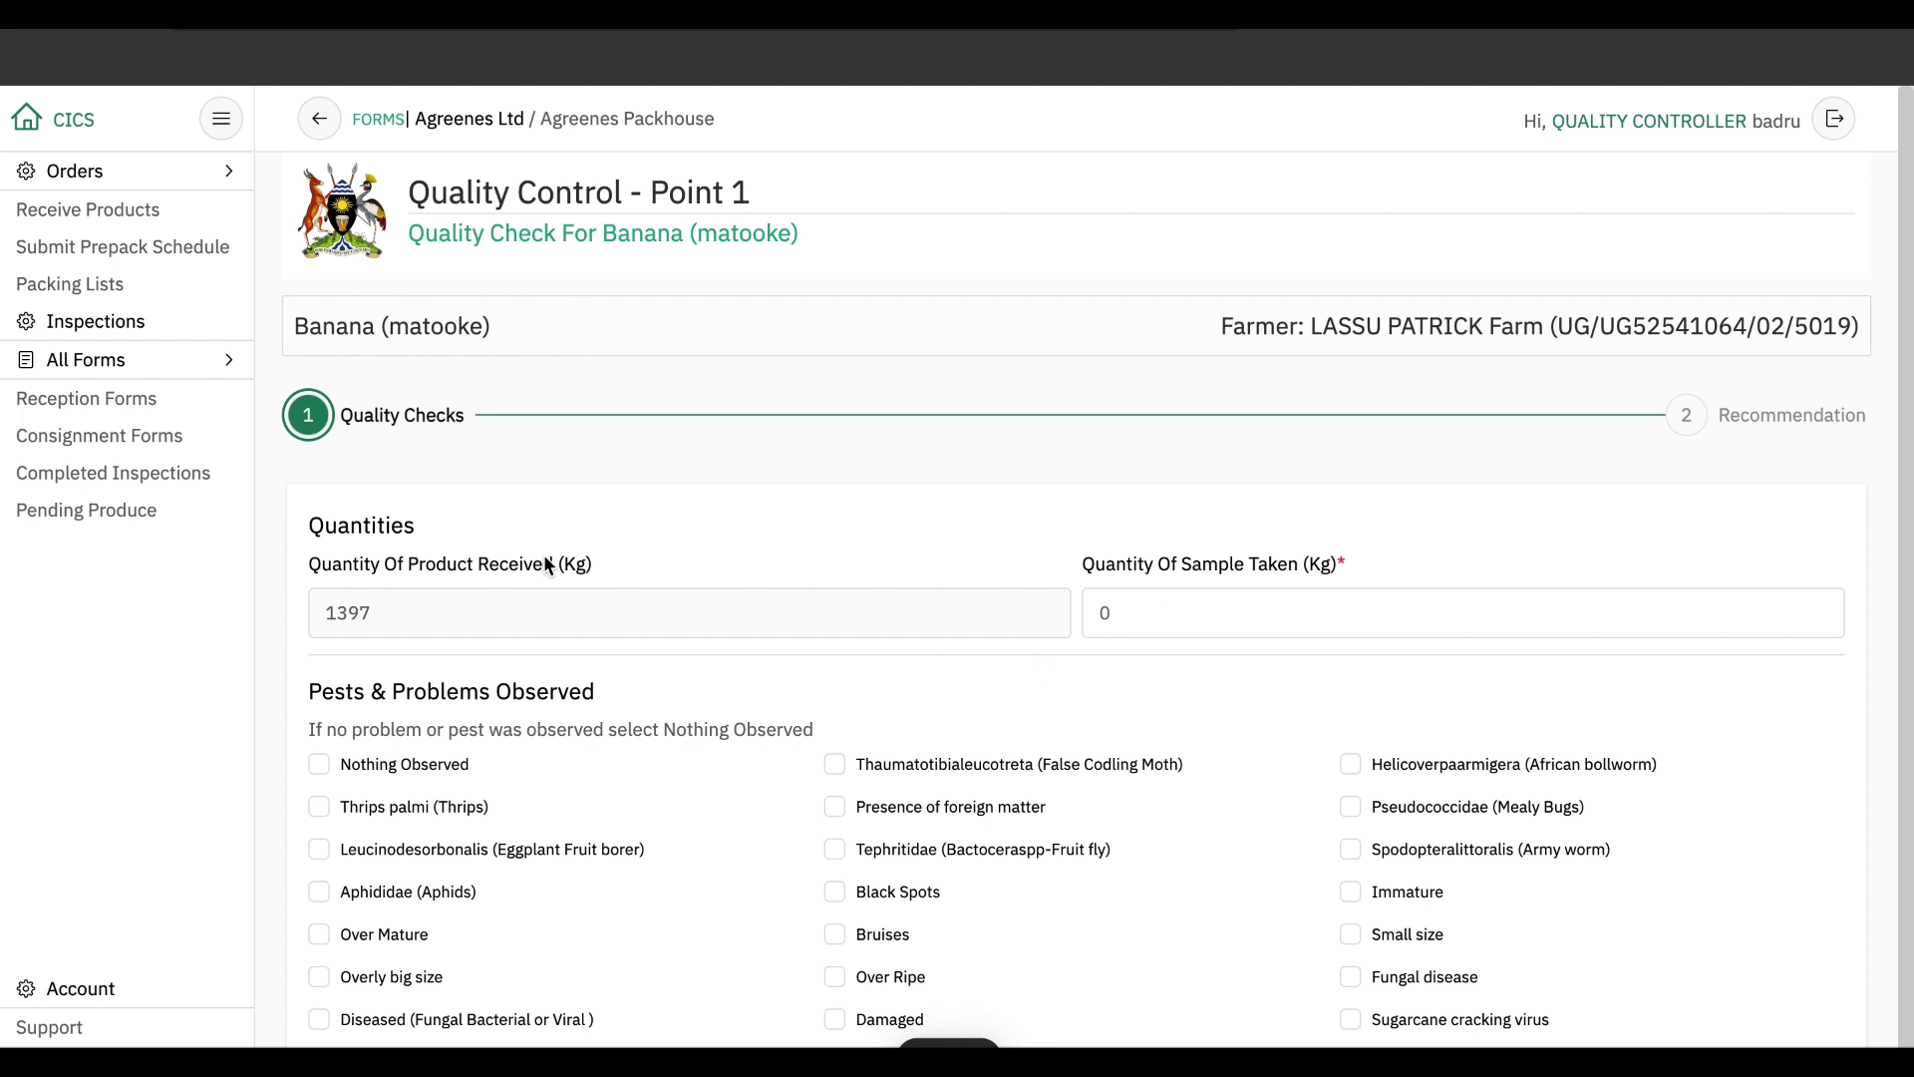
Record a 40 kg sample with Over Mature and Overly big size observed, and continue to the recommendation.
click(1125, 609)
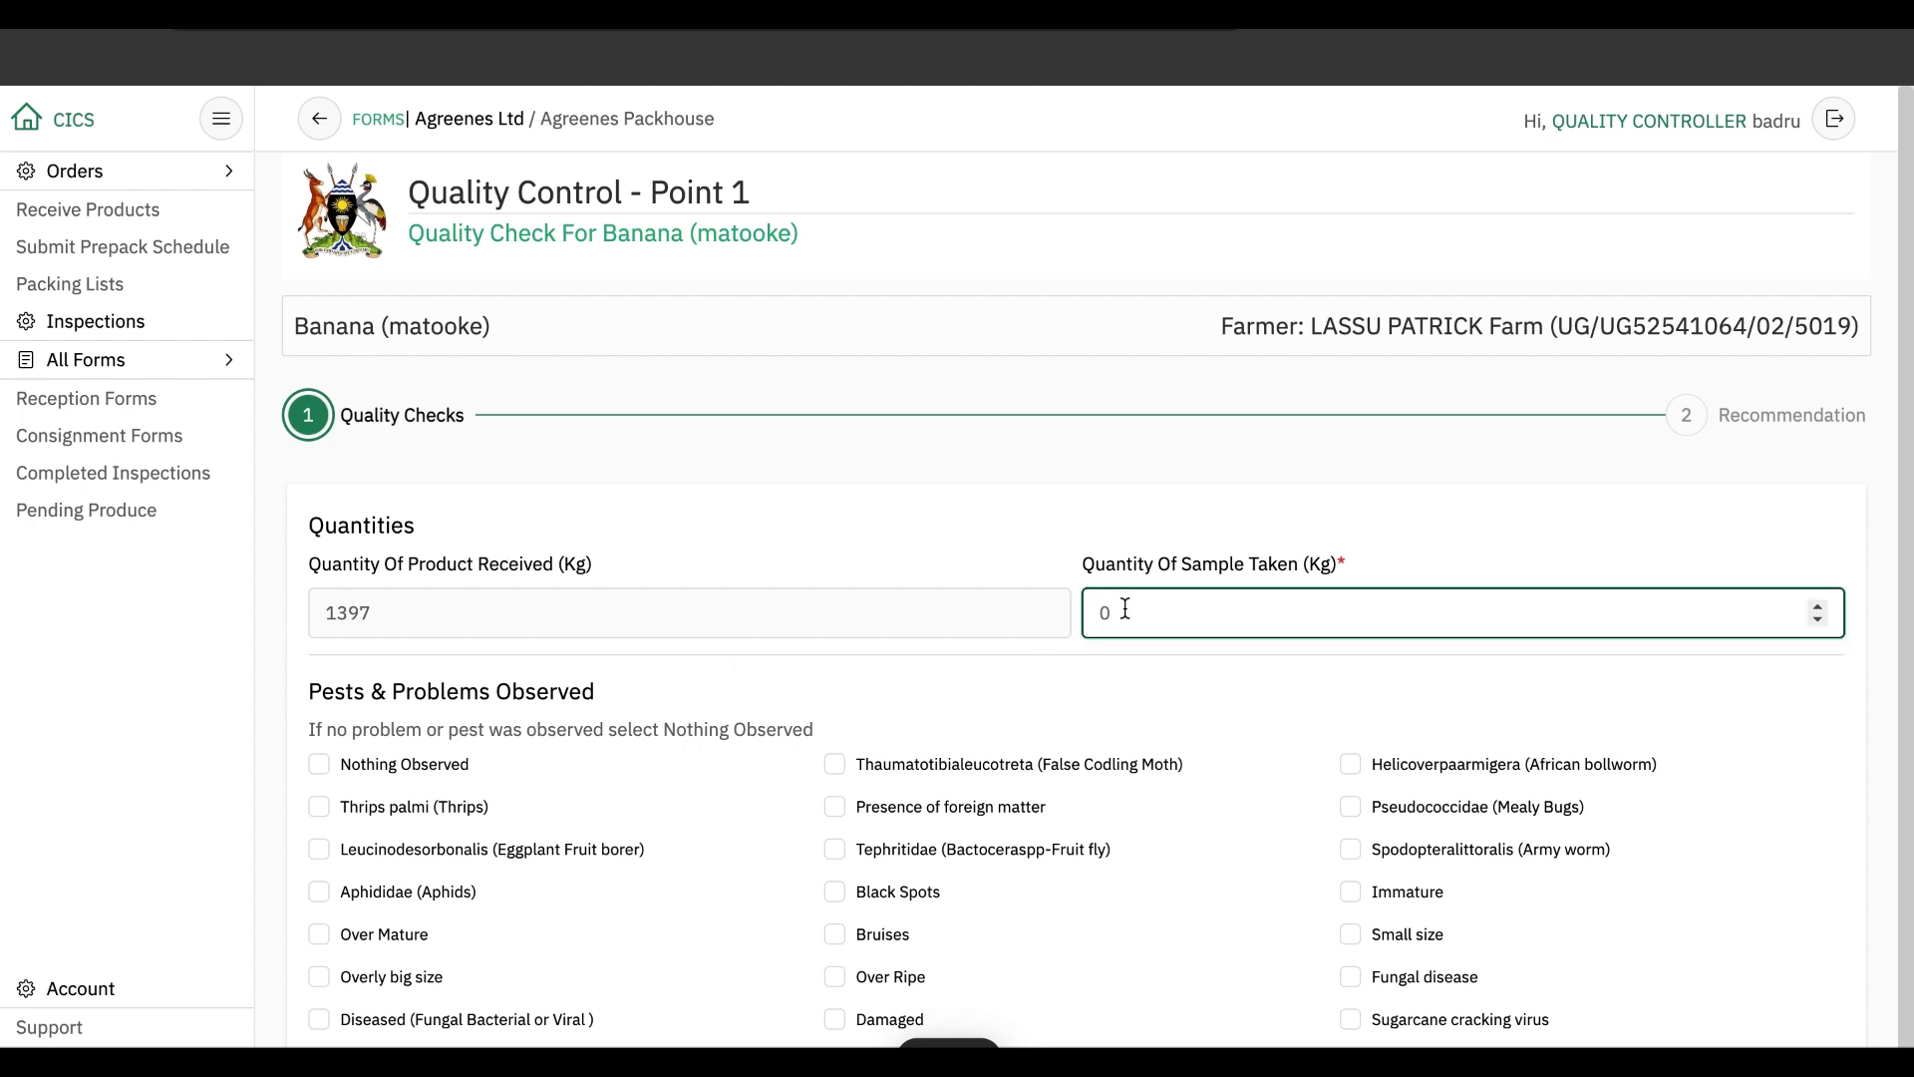
text(40)
scroll(443, 901, down, 1)
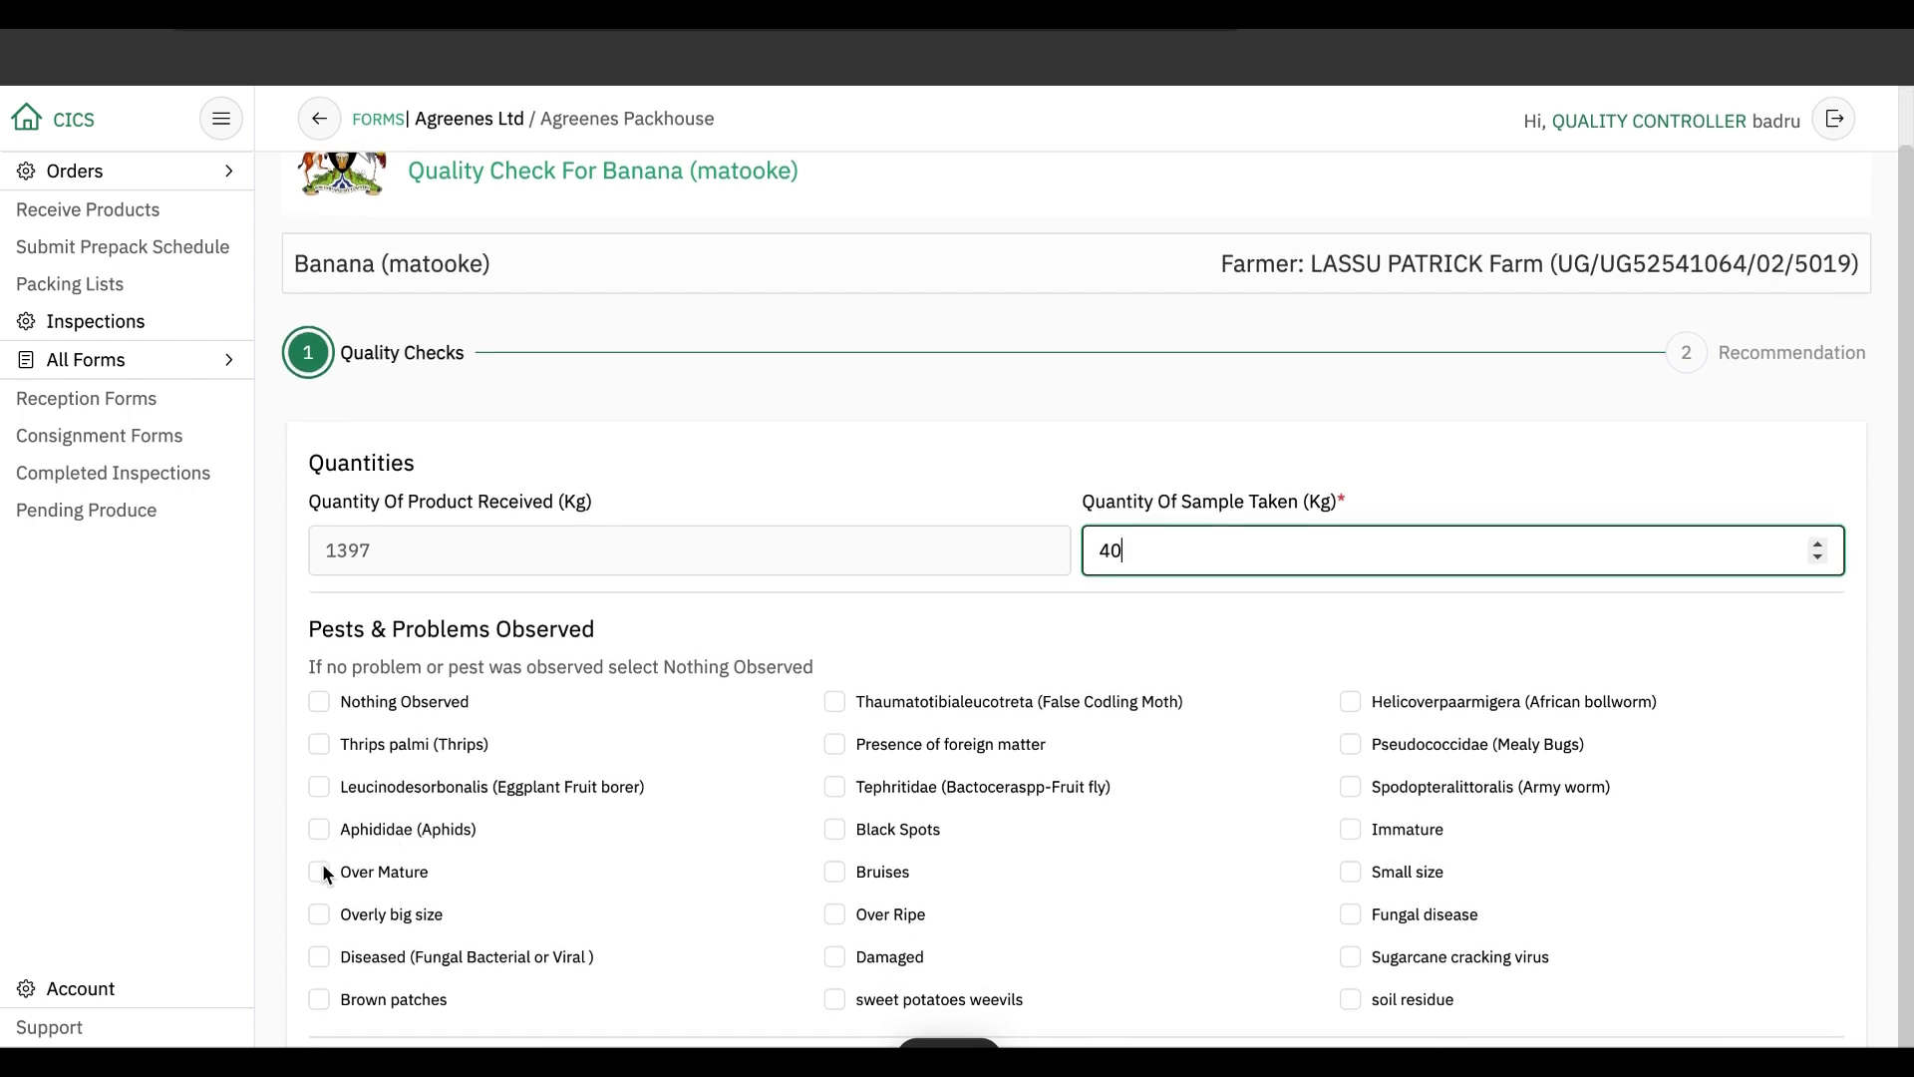
click(320, 869)
click(323, 913)
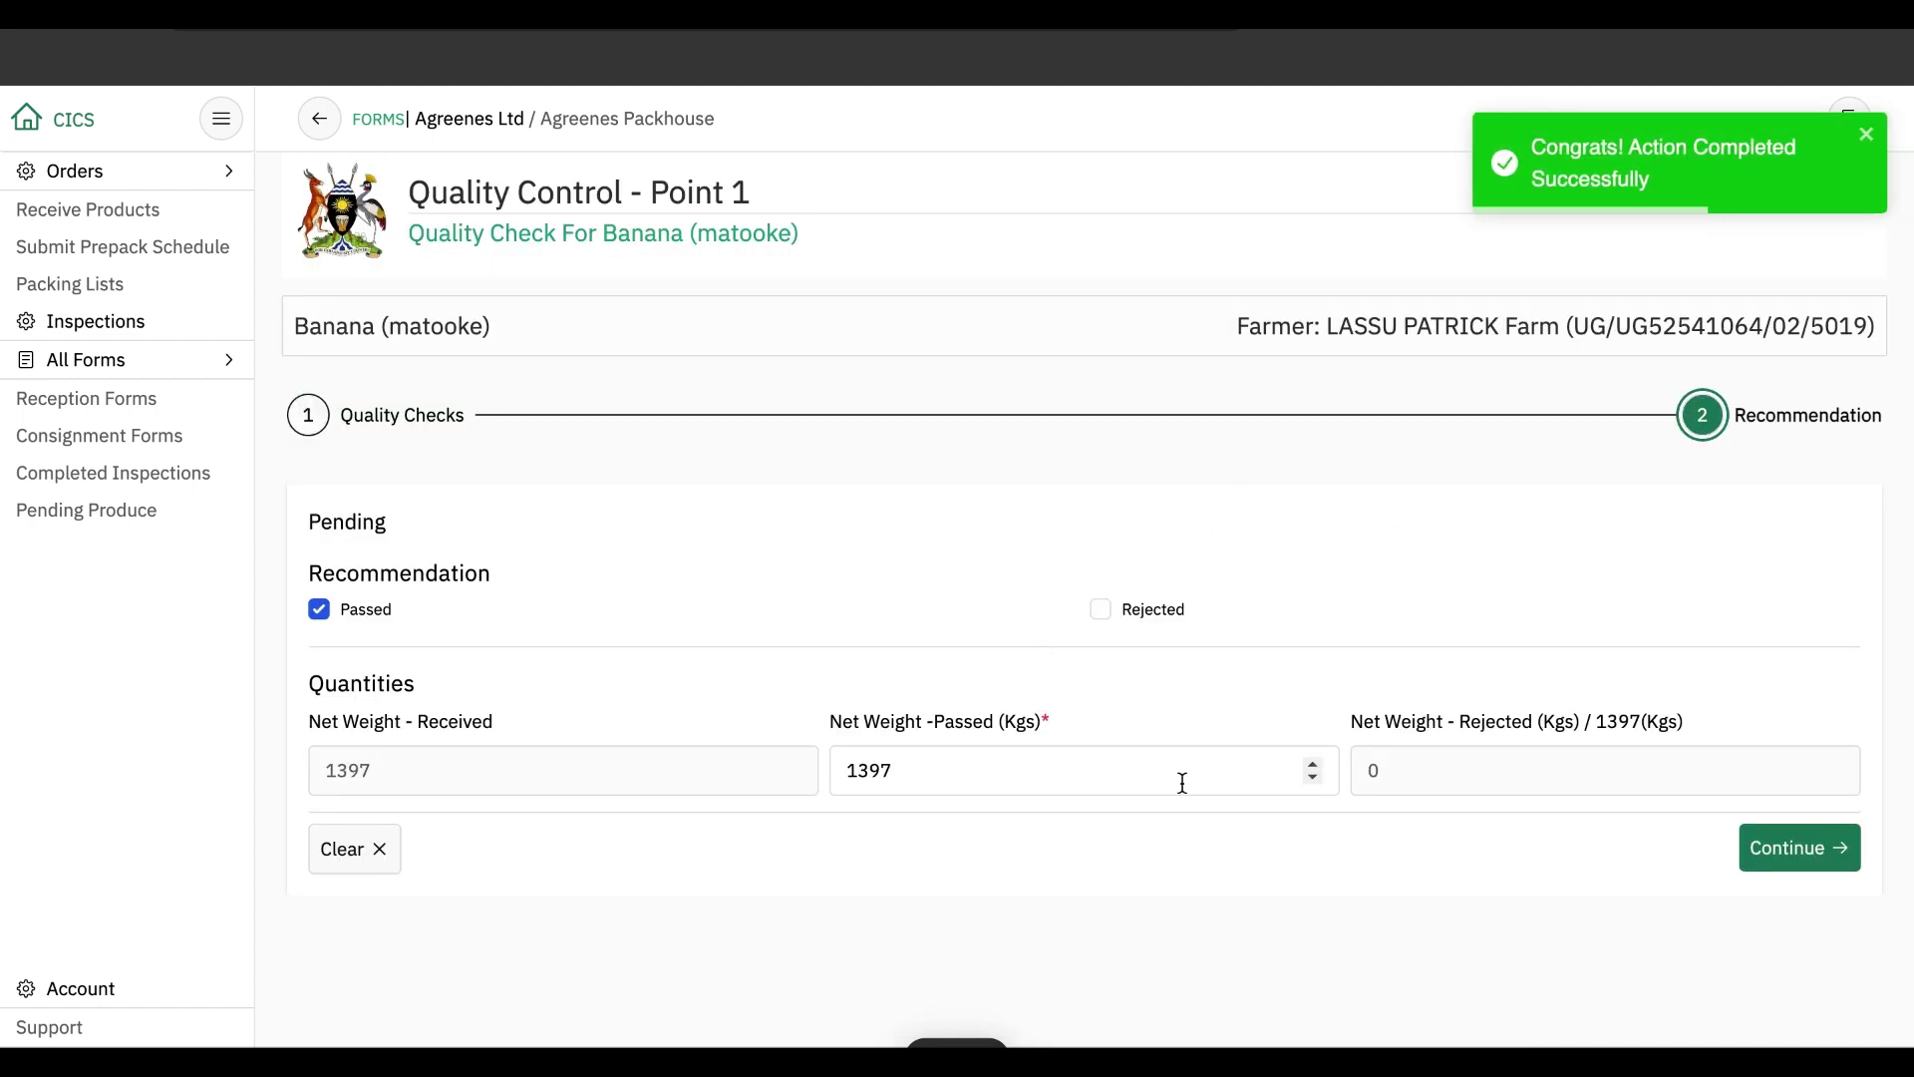
Set the net weight passed to 1300 kg and complete the Quality Control Point 1 recommendation as Passed.
drag(900, 774, 852, 779)
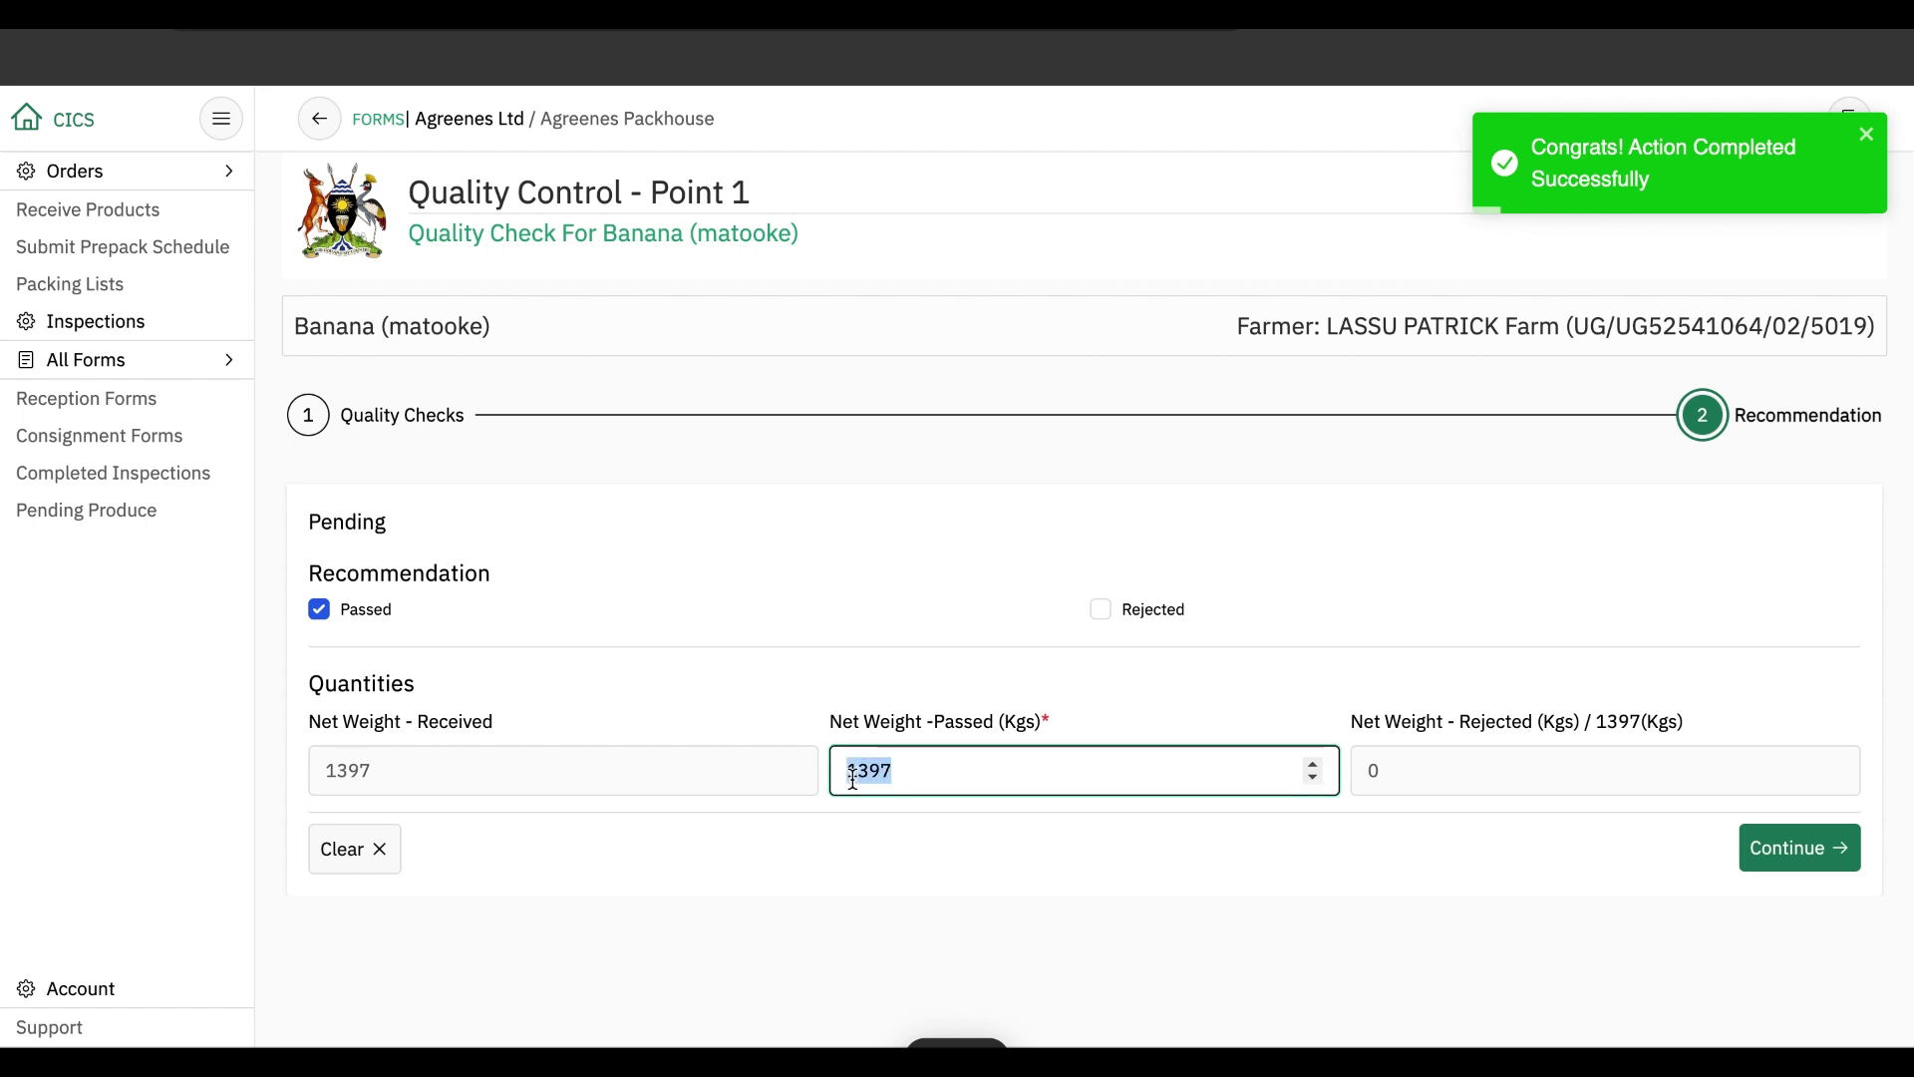
click(961, 782)
drag(439, 774, 313, 765)
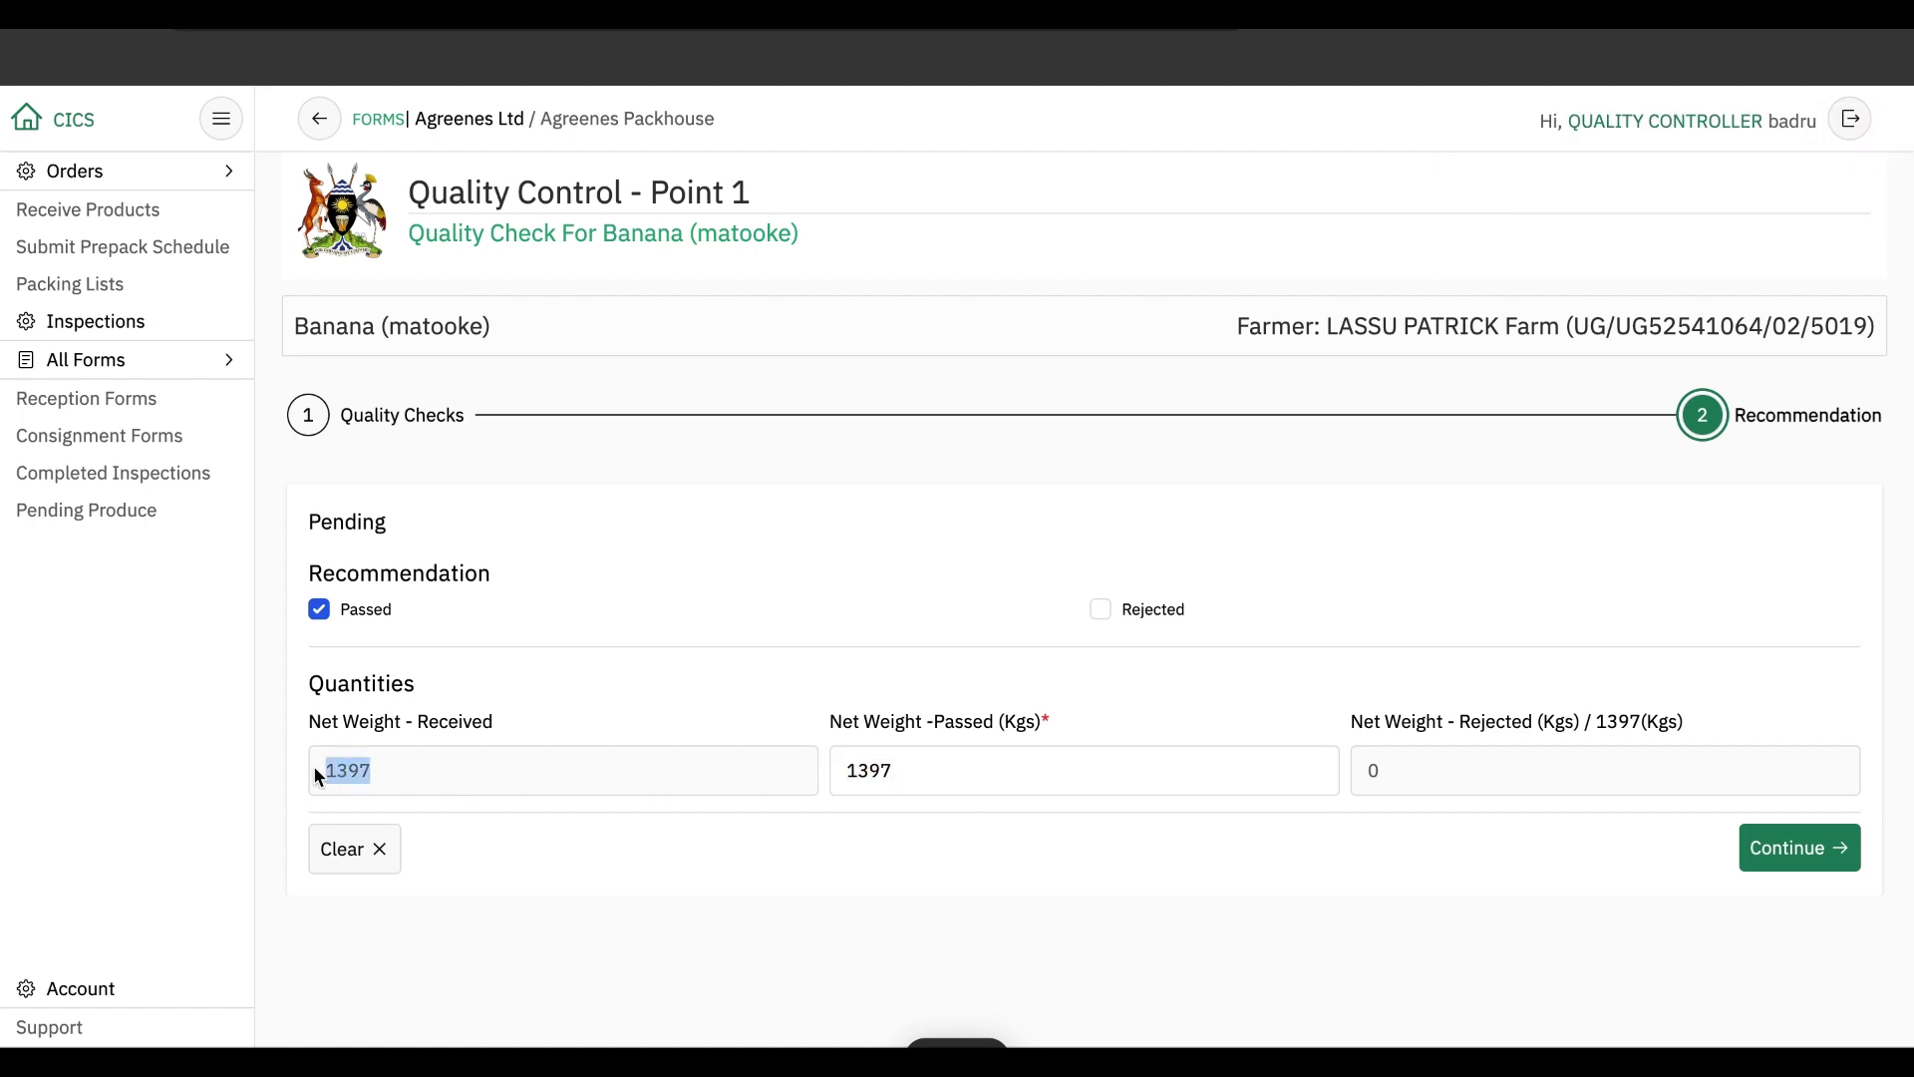
click(1113, 784)
key(BackSpace)
key(BackSpace)
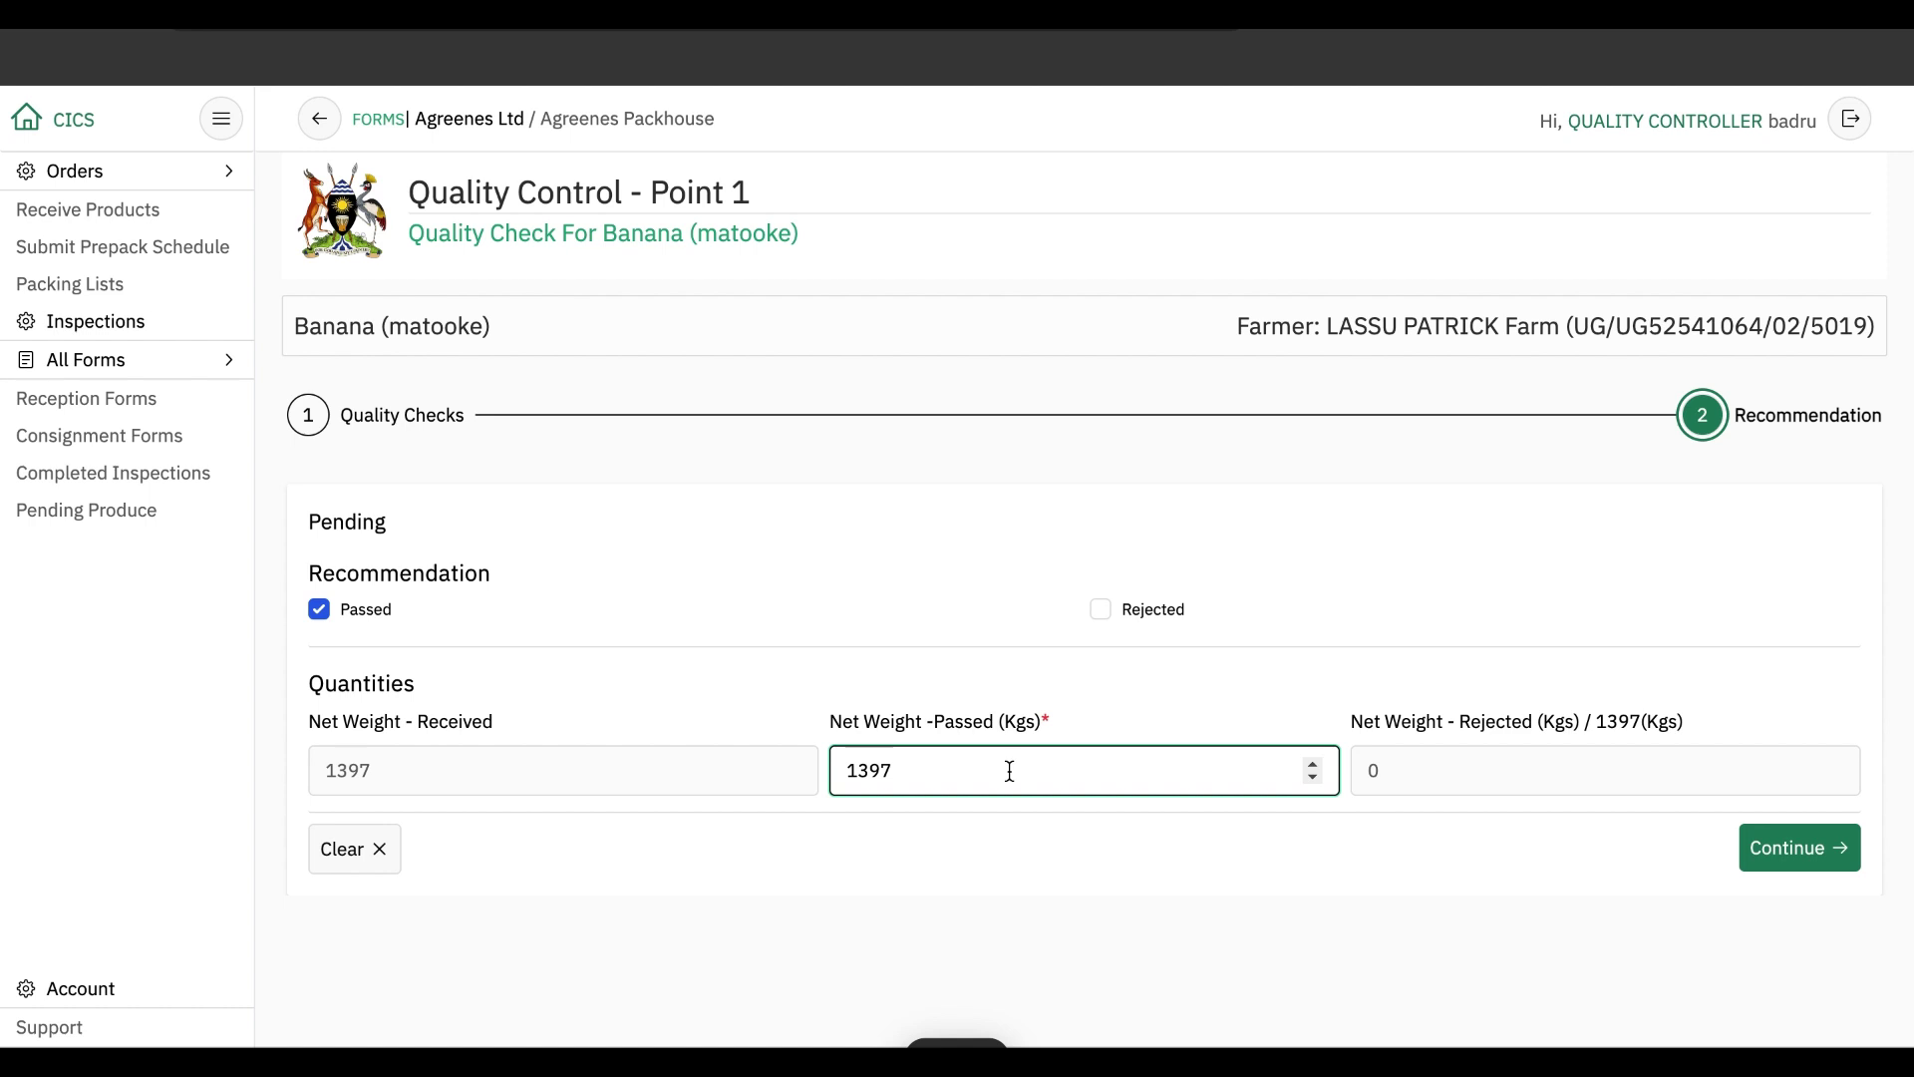
text(00)
click(1778, 850)
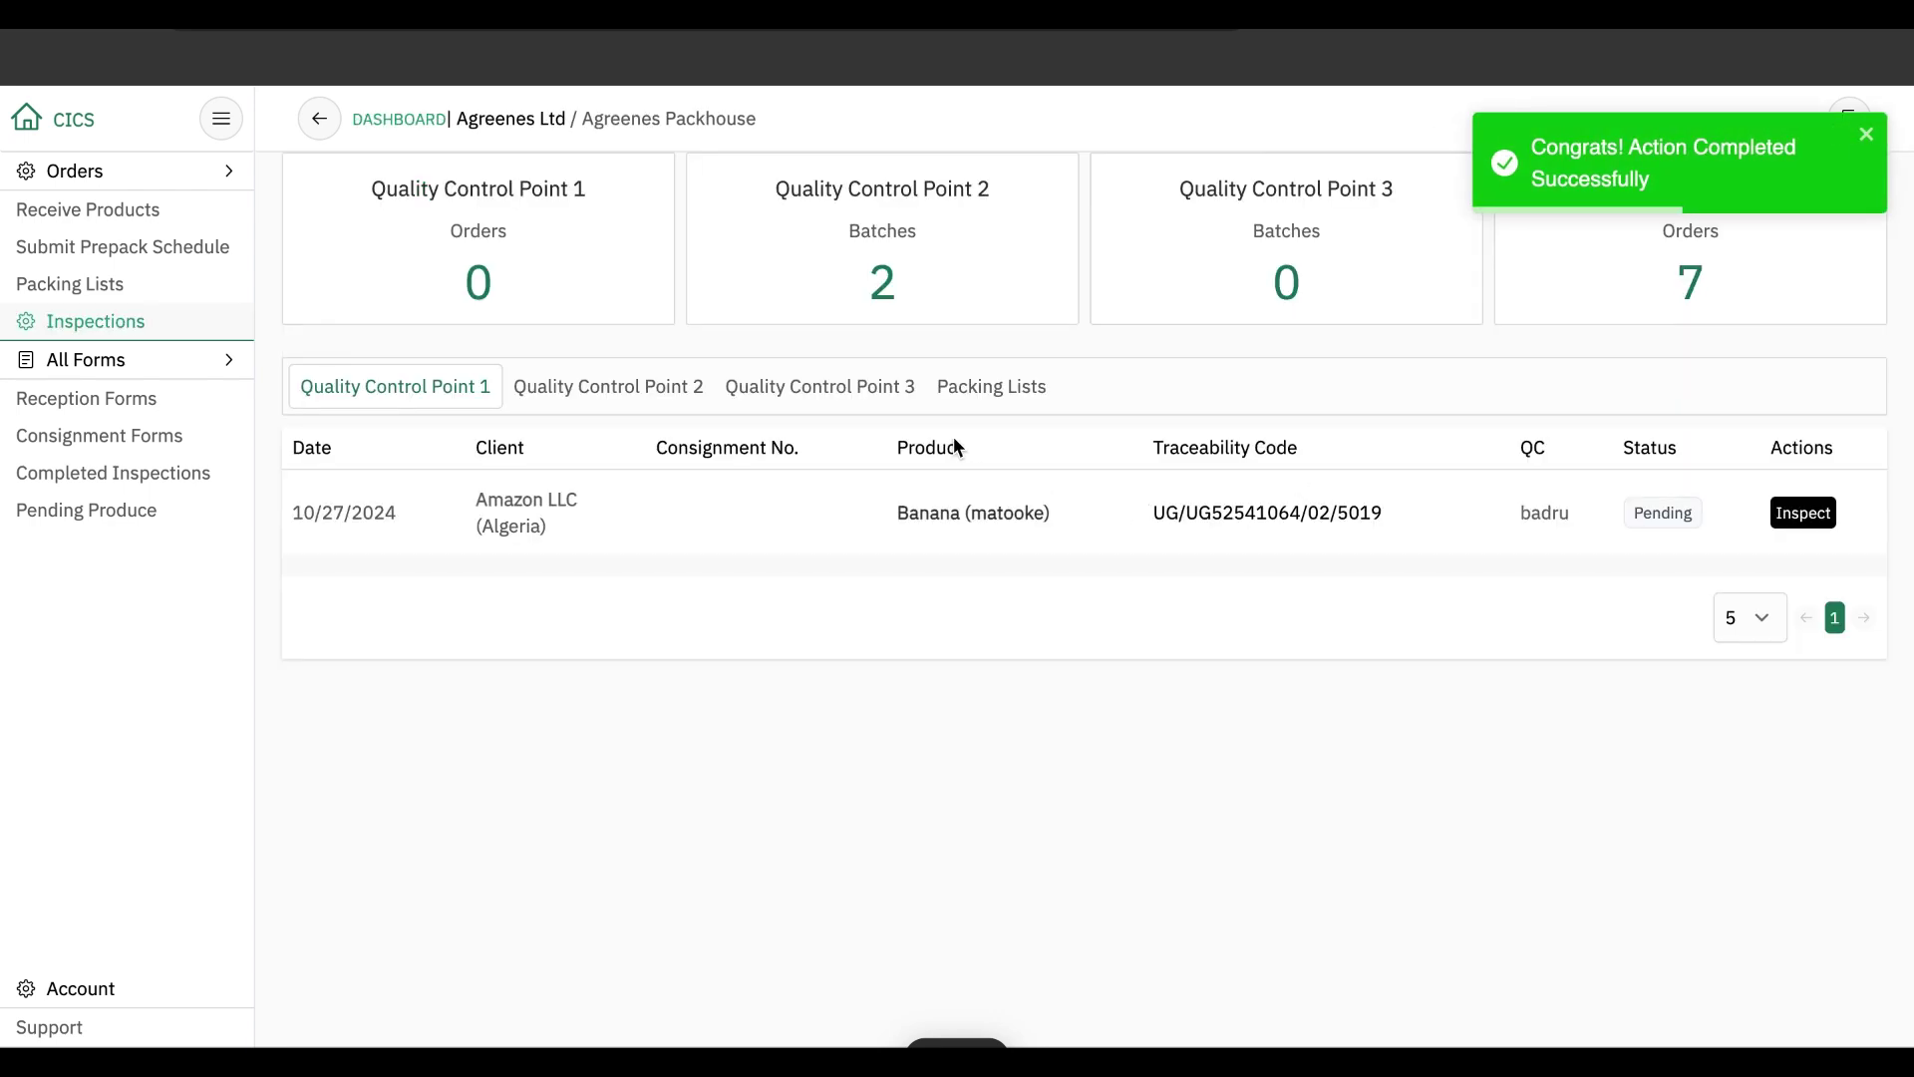
Open the Amazon LLC banana batch for inspection at Quality Control Point 2.
click(650, 399)
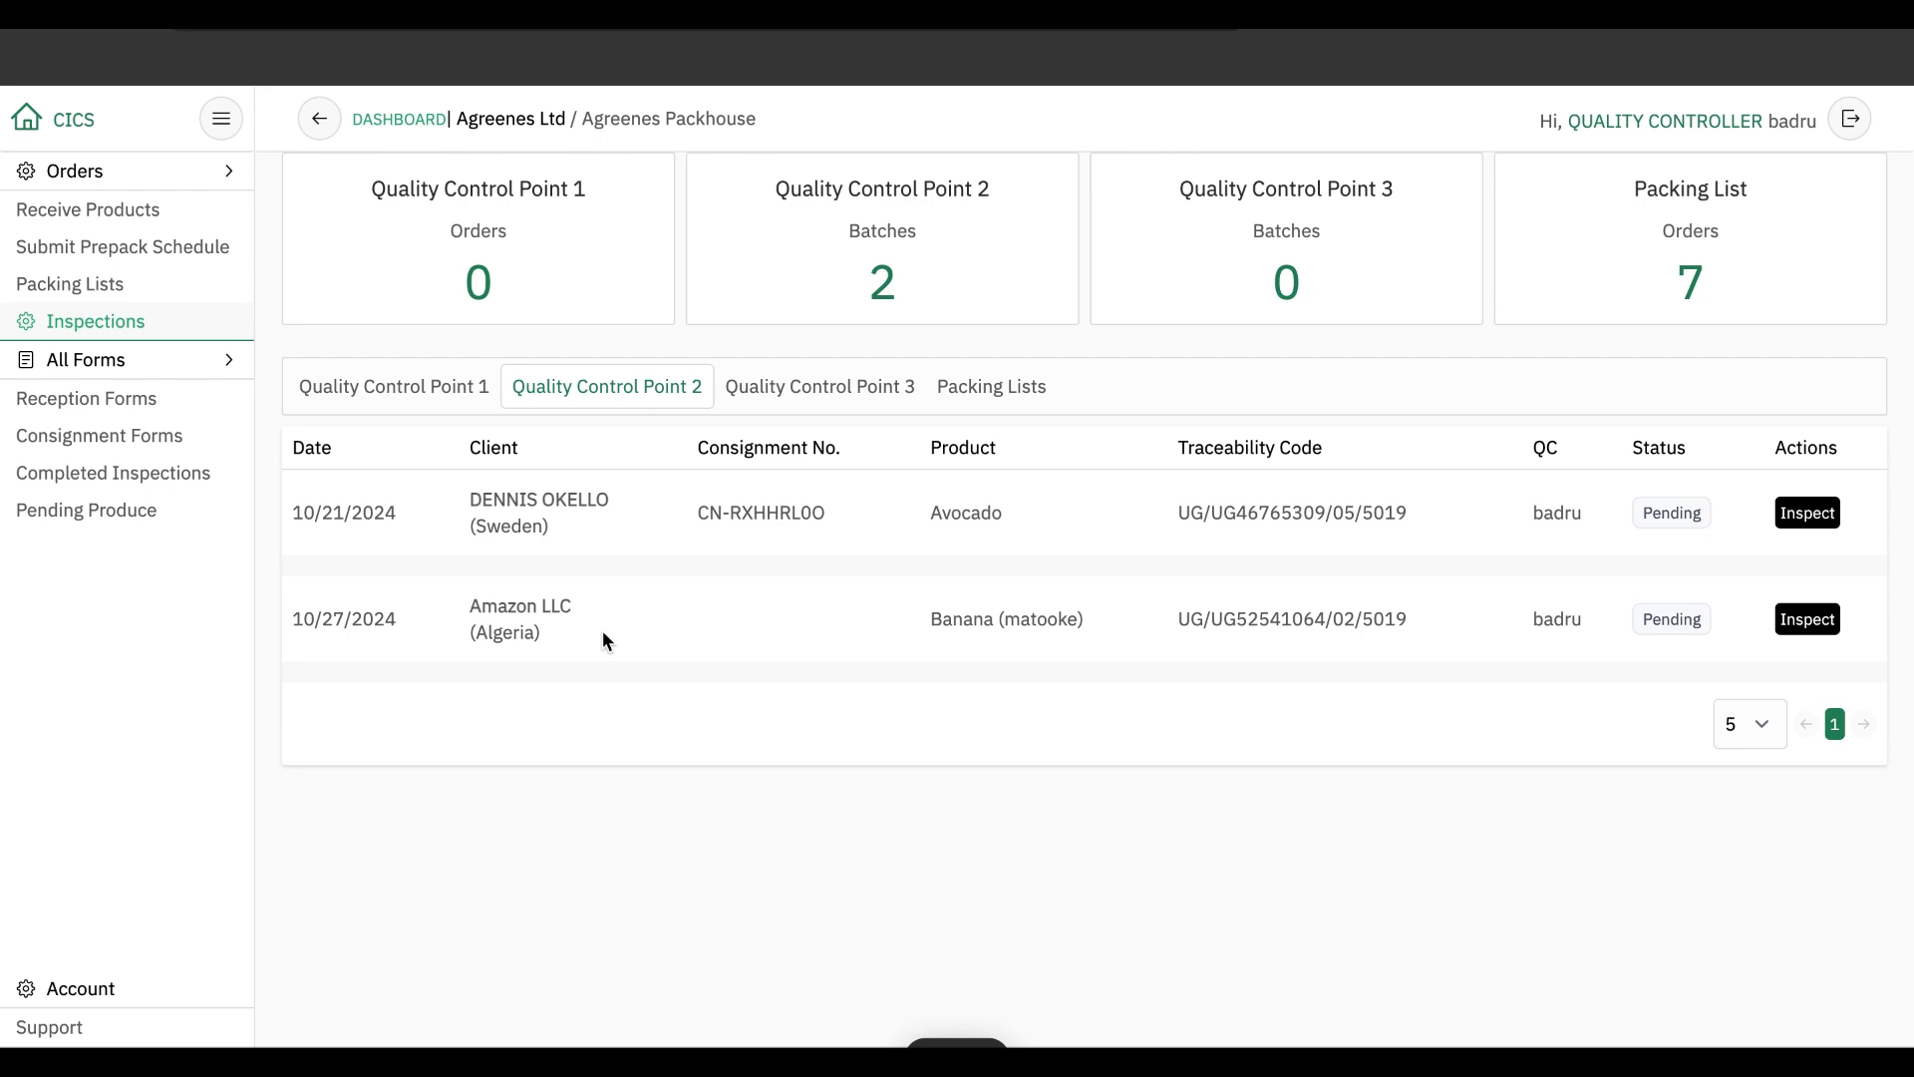
drag(602, 630, 476, 613)
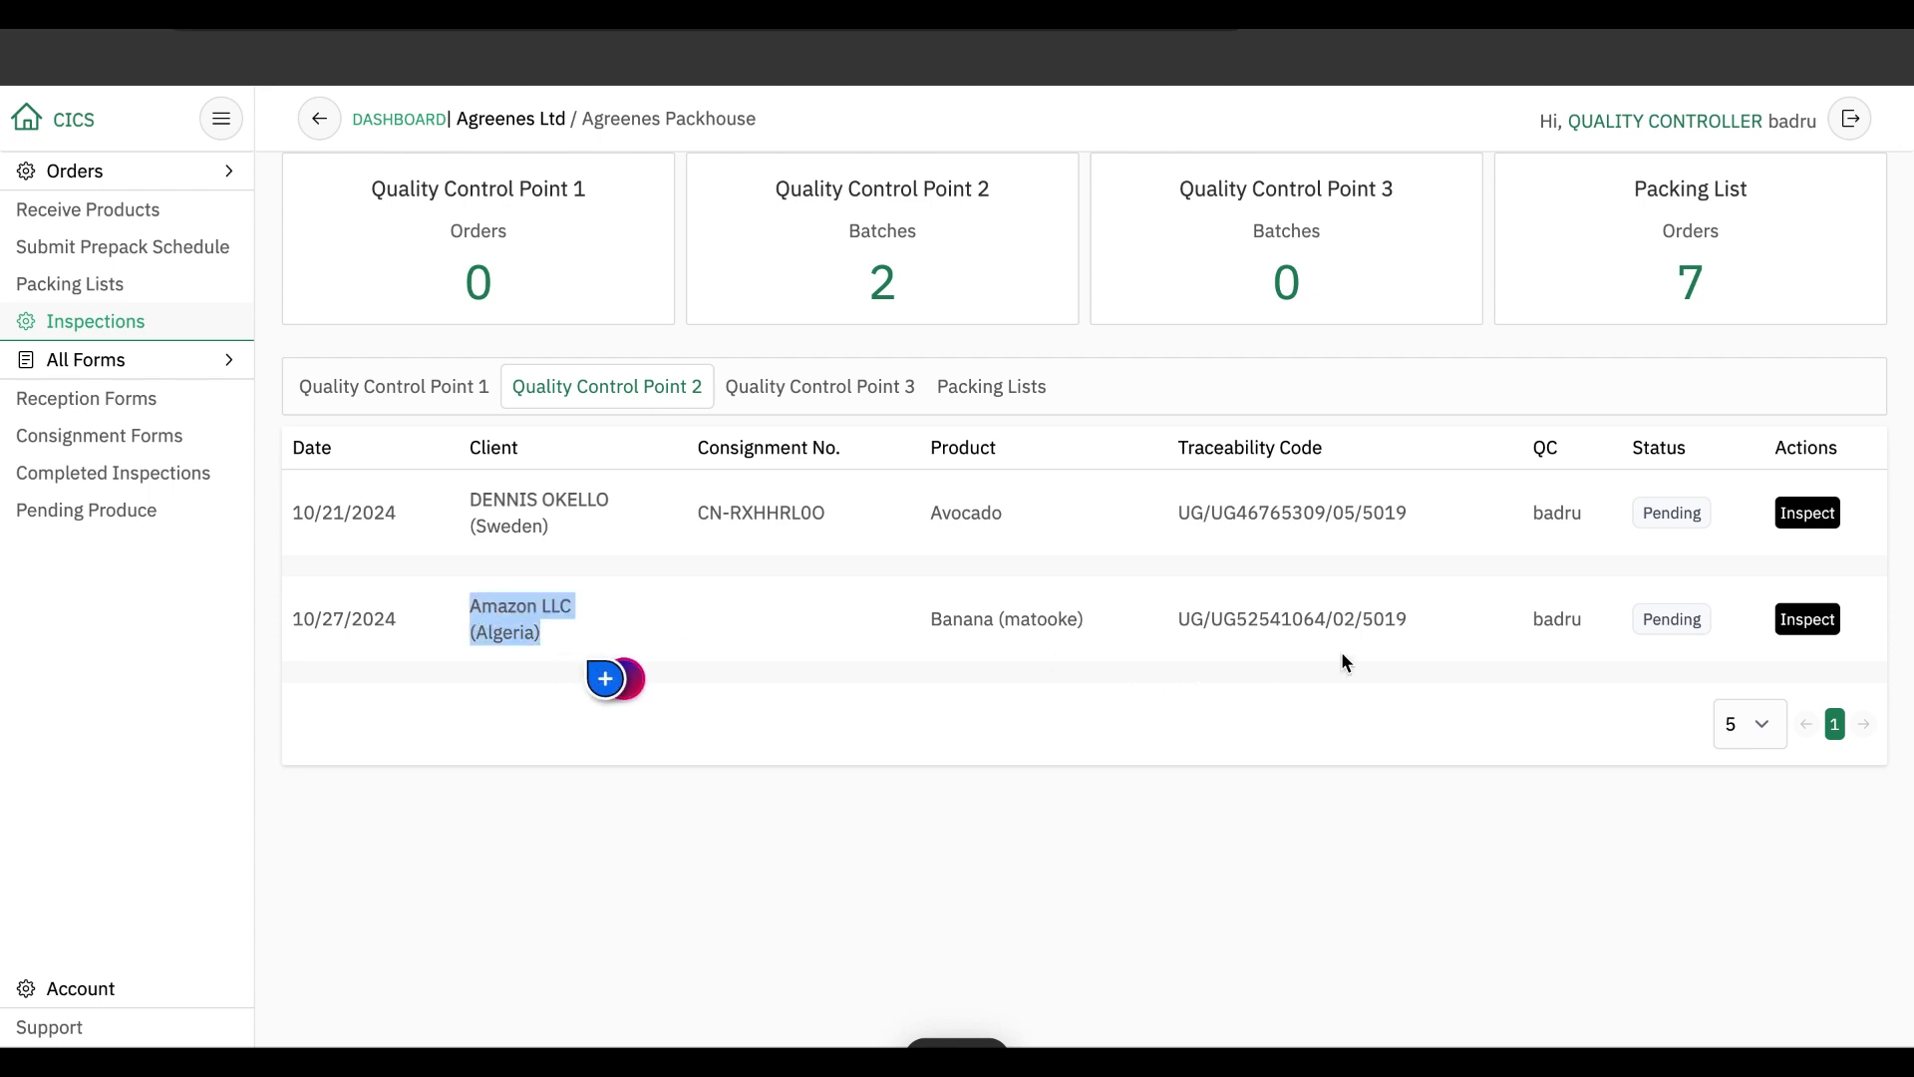
click(1801, 622)
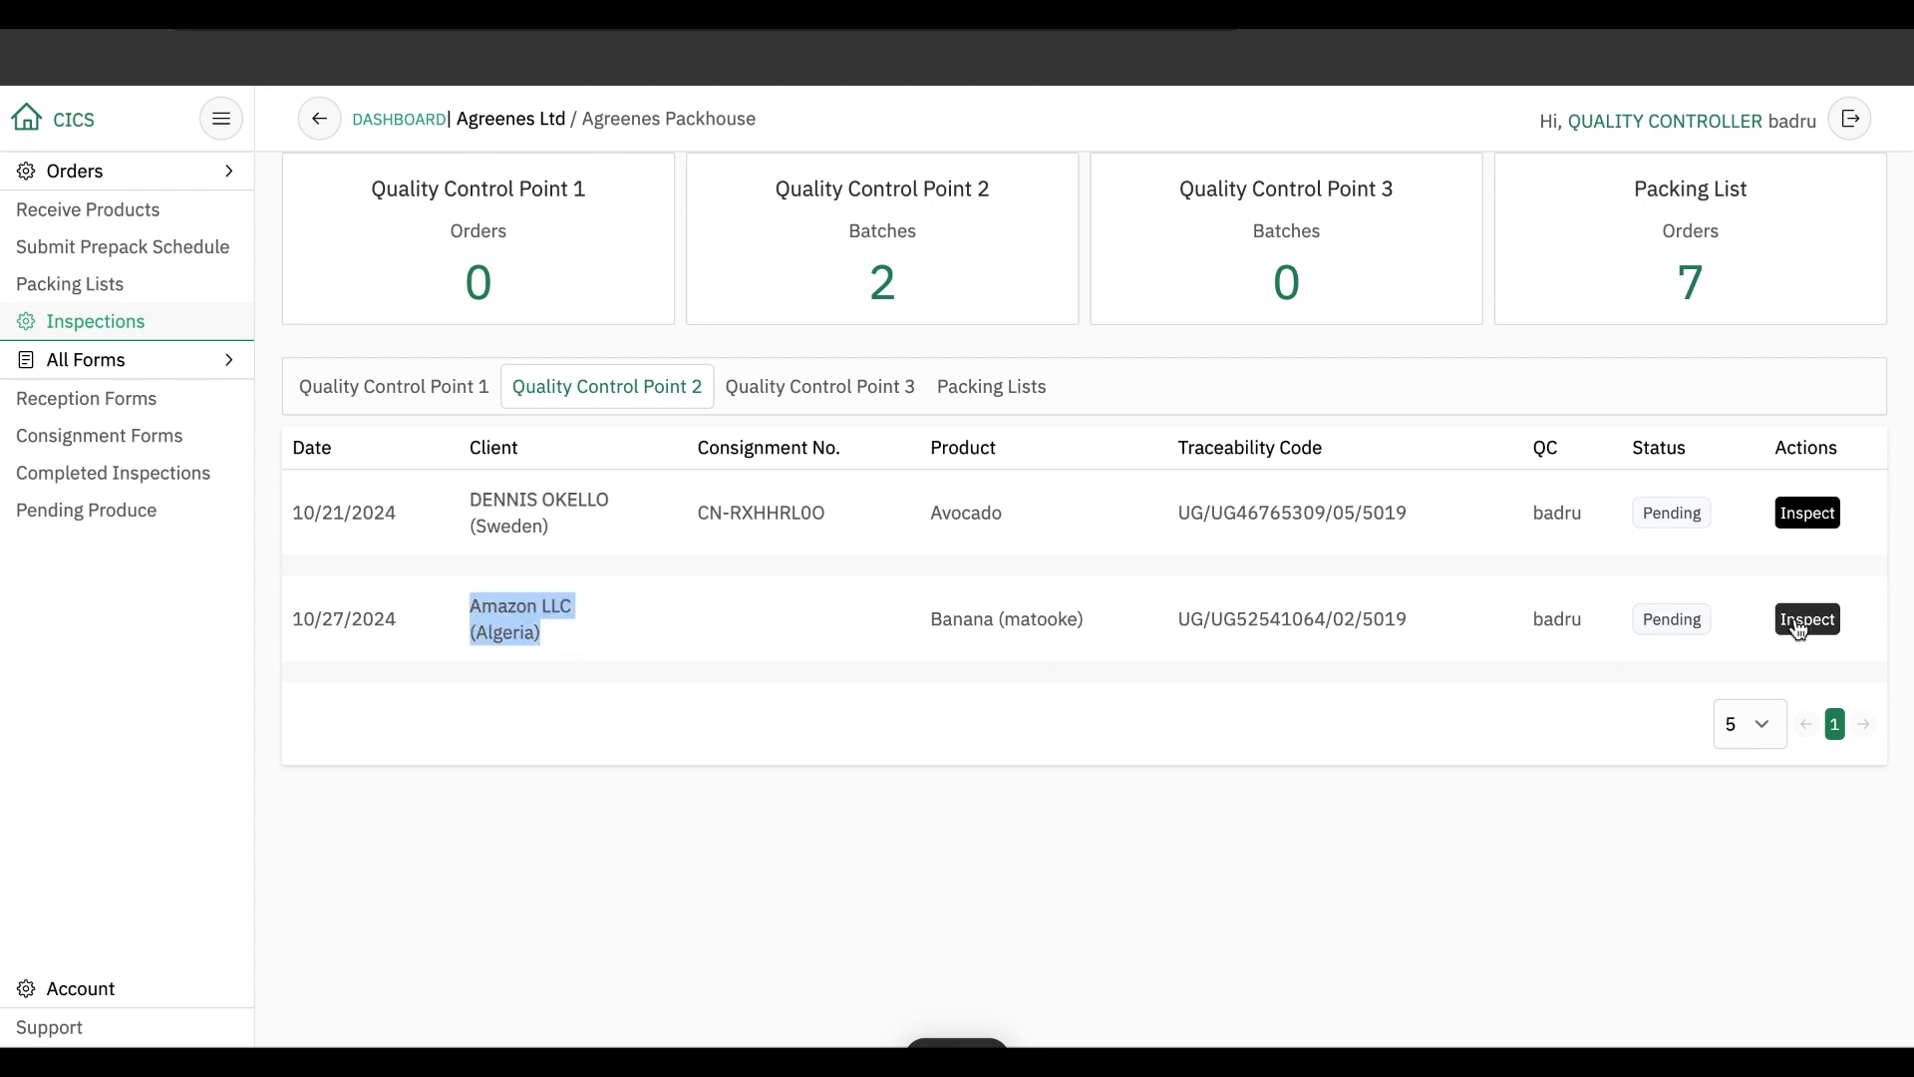
Record a 30 kg sample with Nothing Observed and pass the full 1300 kg batch at Quality Control Point 2.
scroll(775, 630, down, 1)
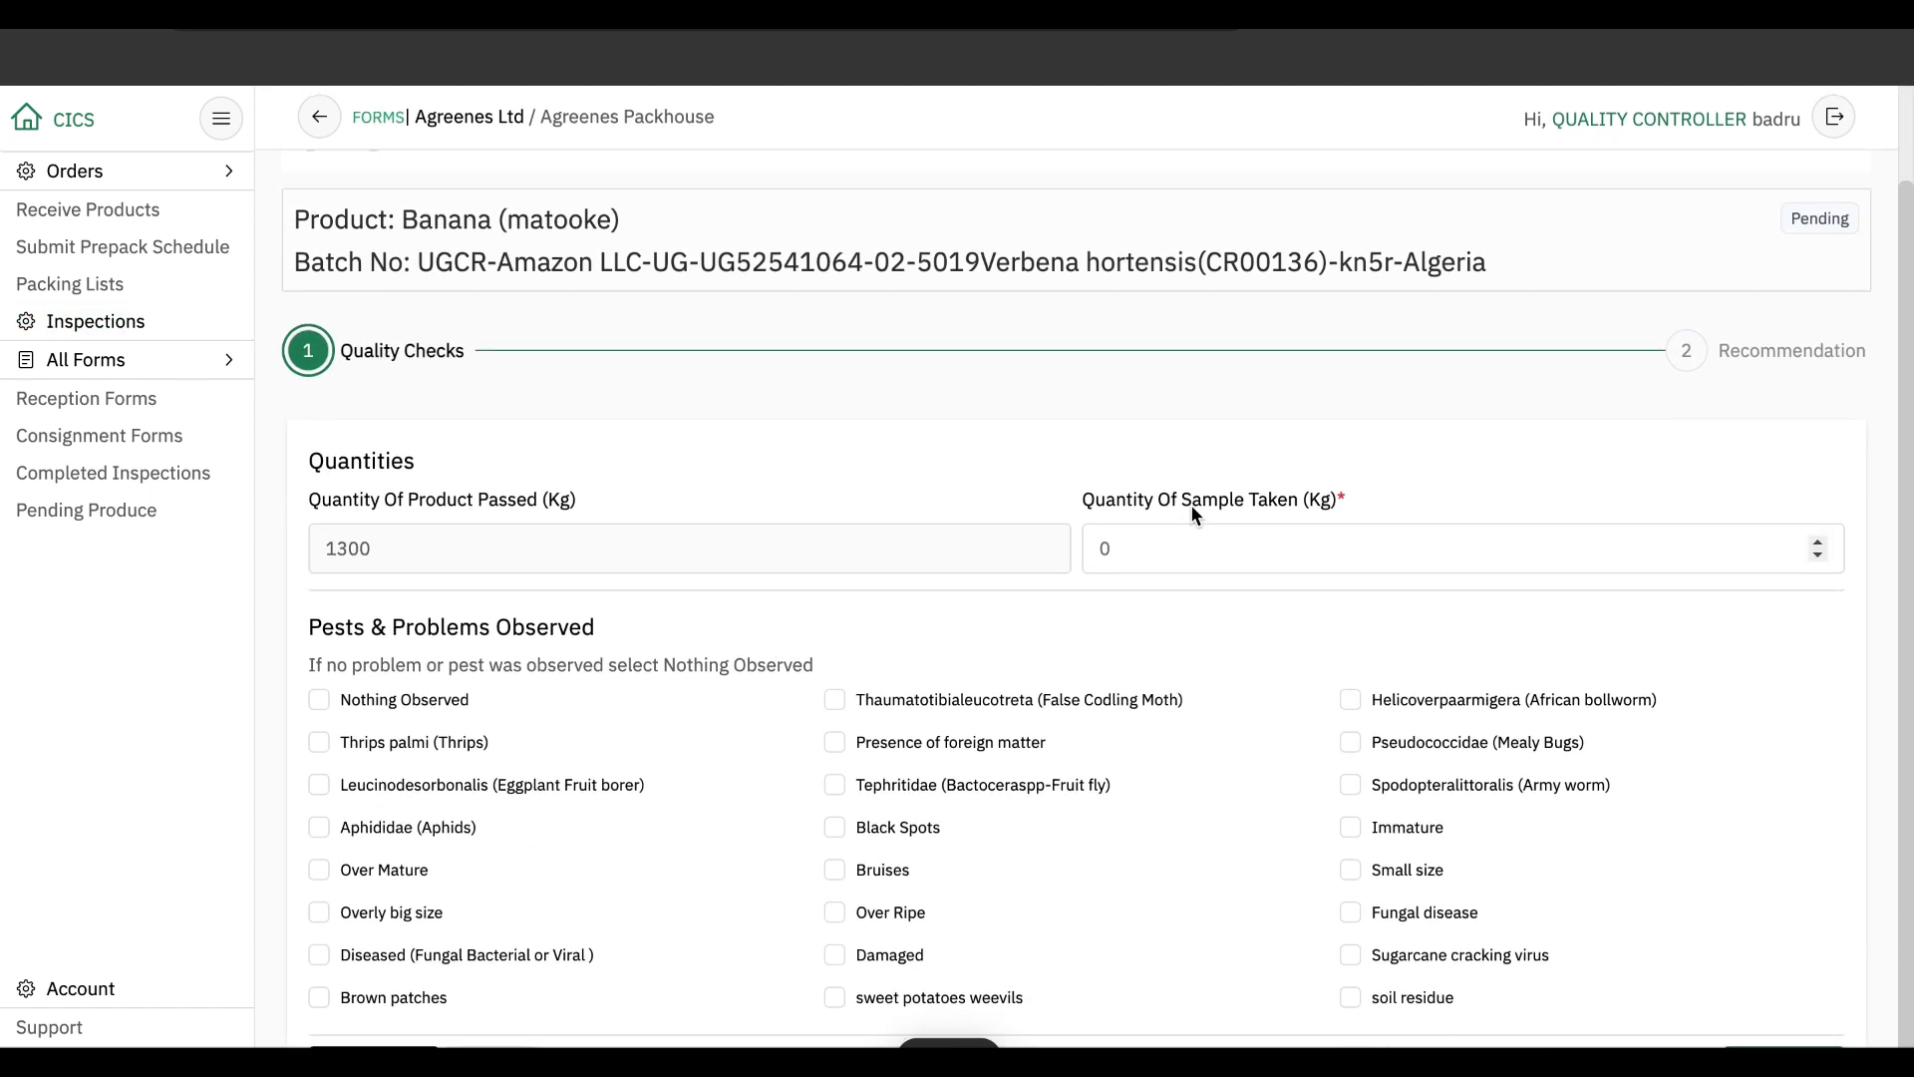
click(1154, 562)
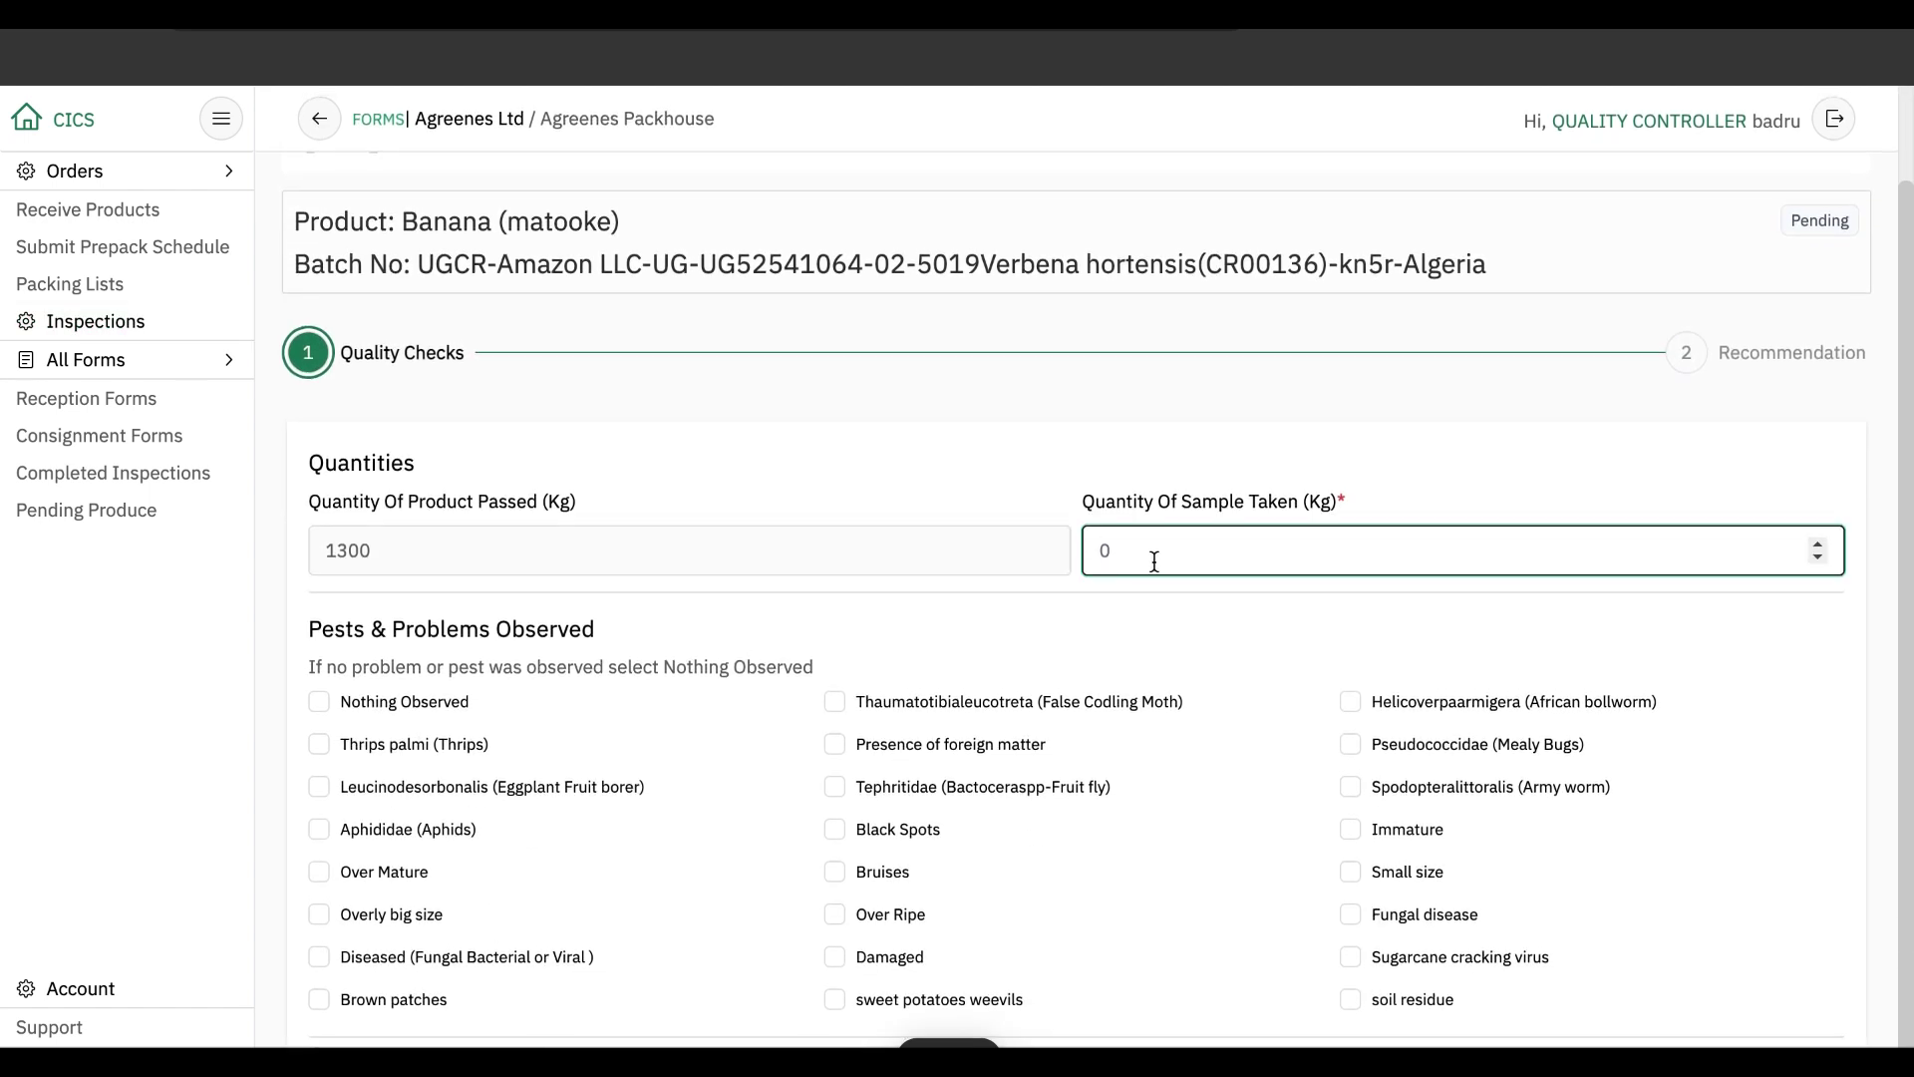
text(30)
click(337, 704)
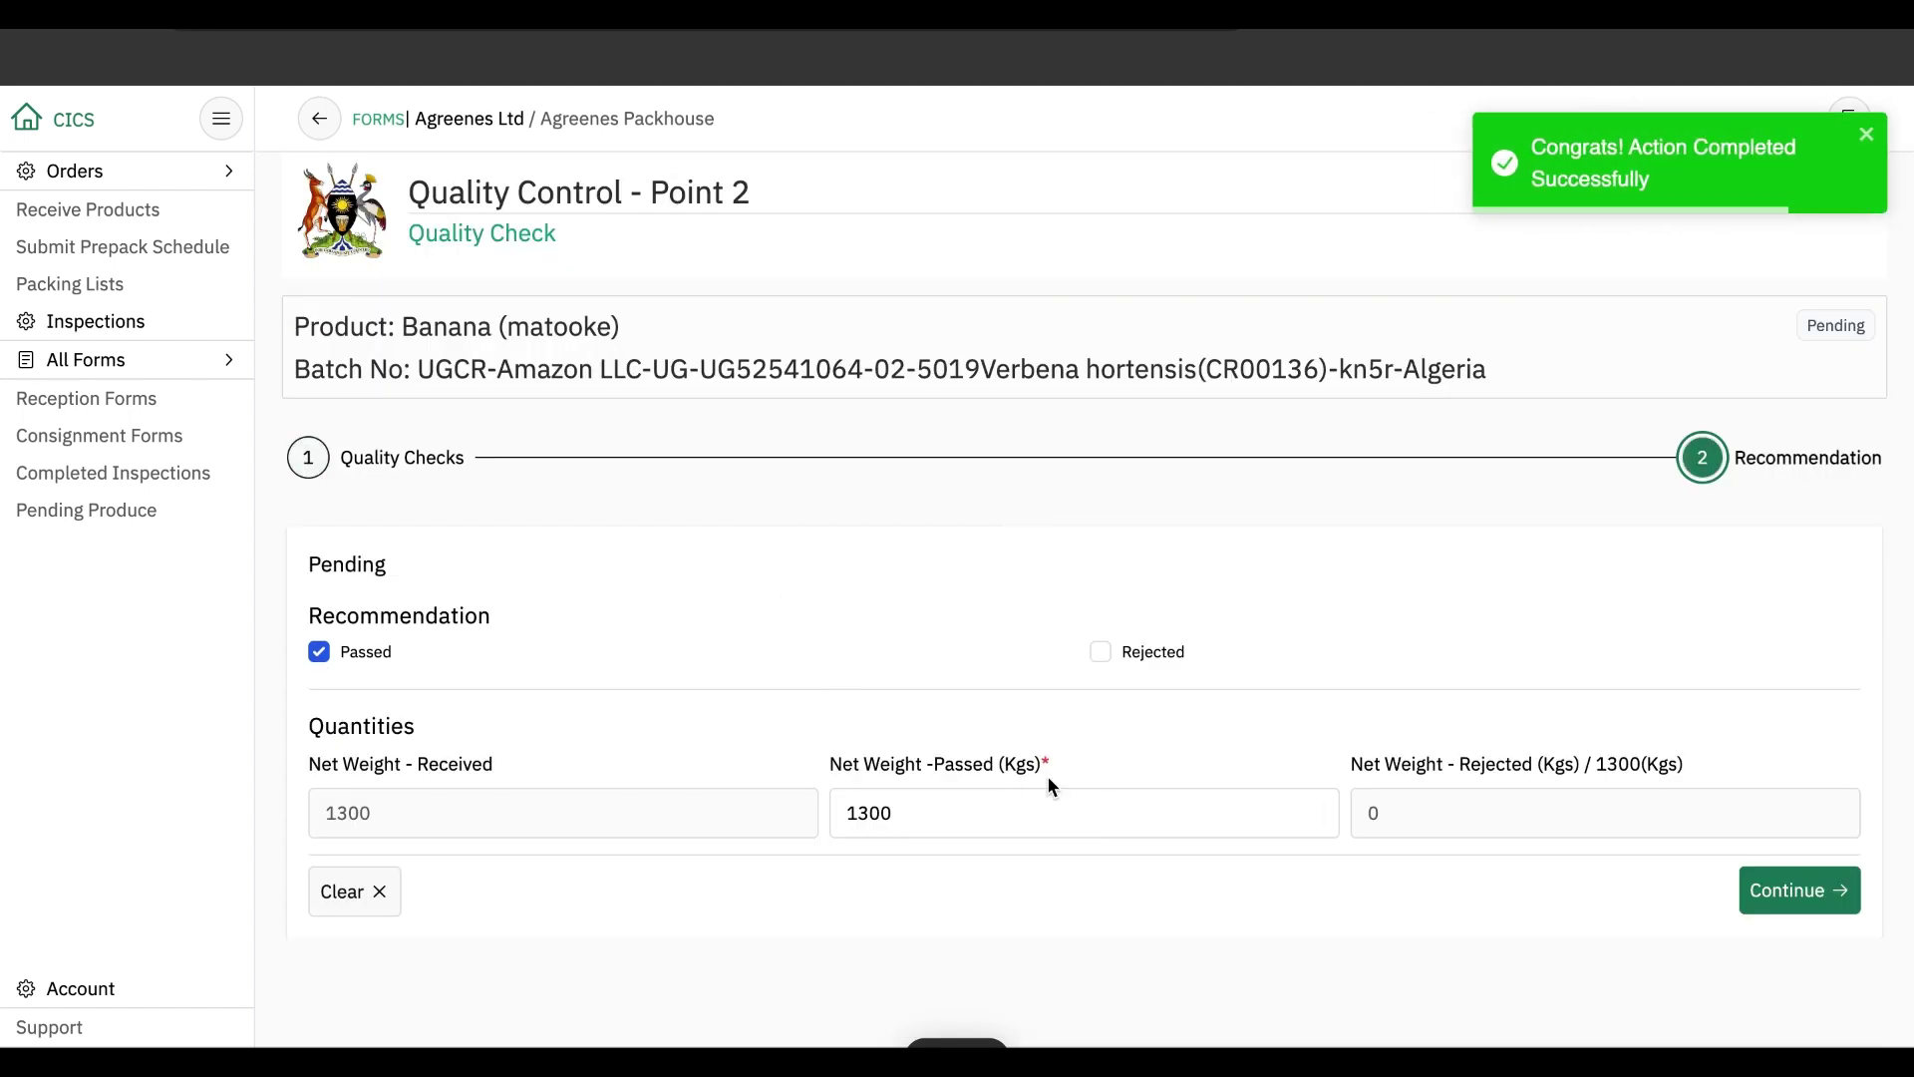
click(975, 816)
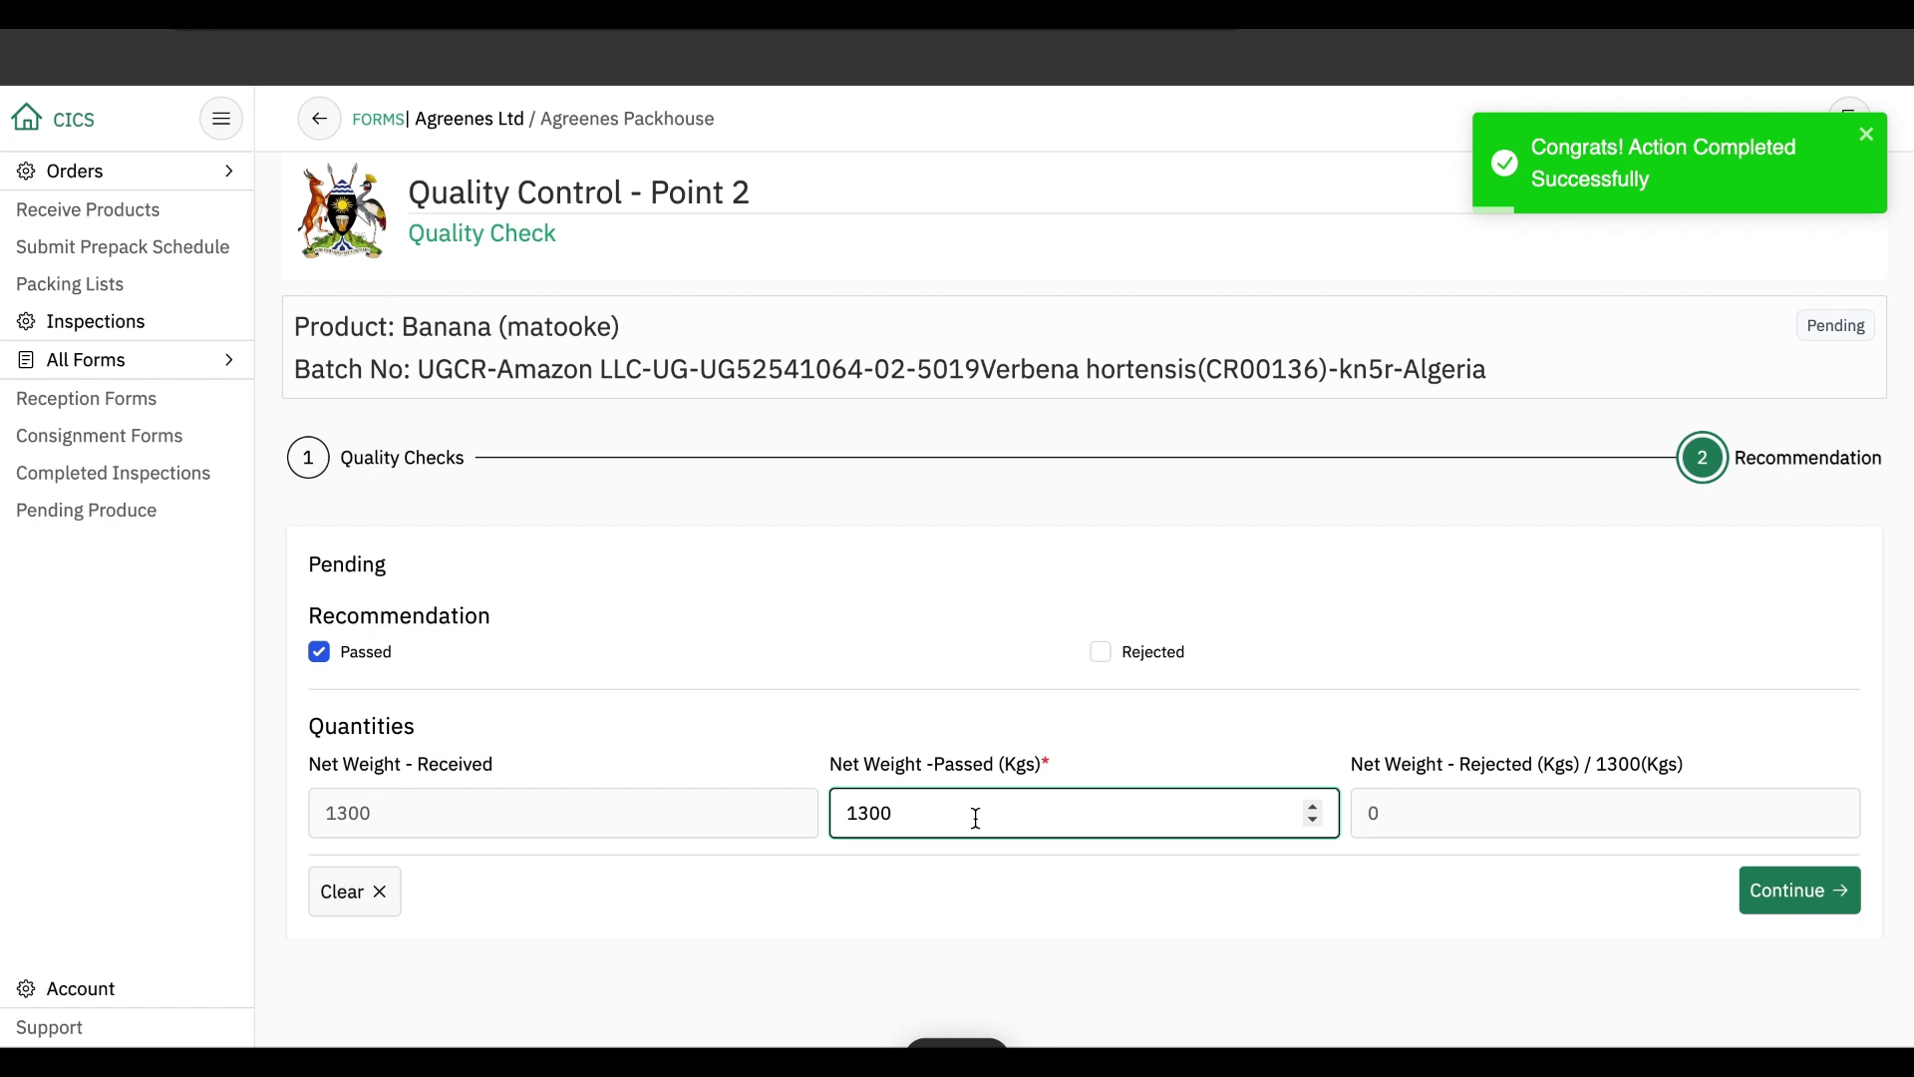
click(1789, 910)
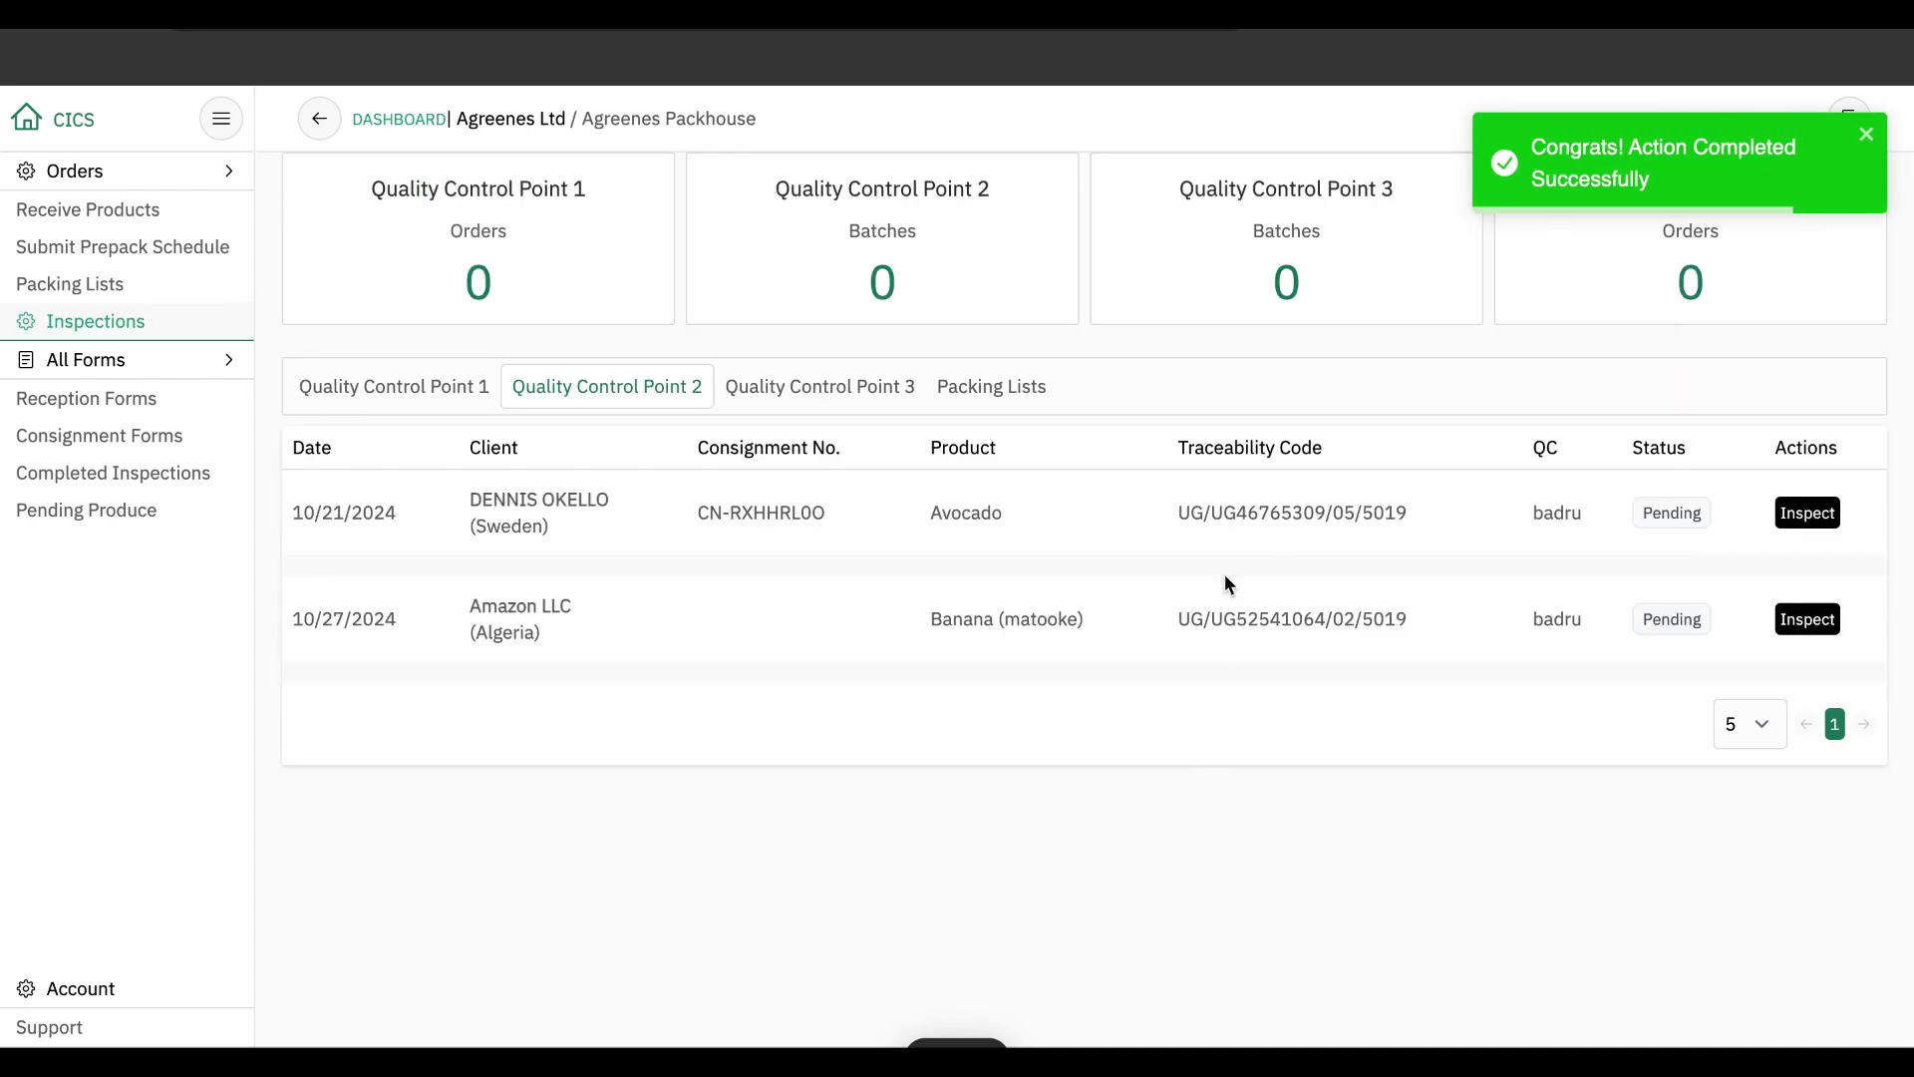
Inspect the Amazon LLC banana batch at Quality Control Point 3 with a 30 kg sample and Nothing Observed, marking it Fit For Export.
click(835, 397)
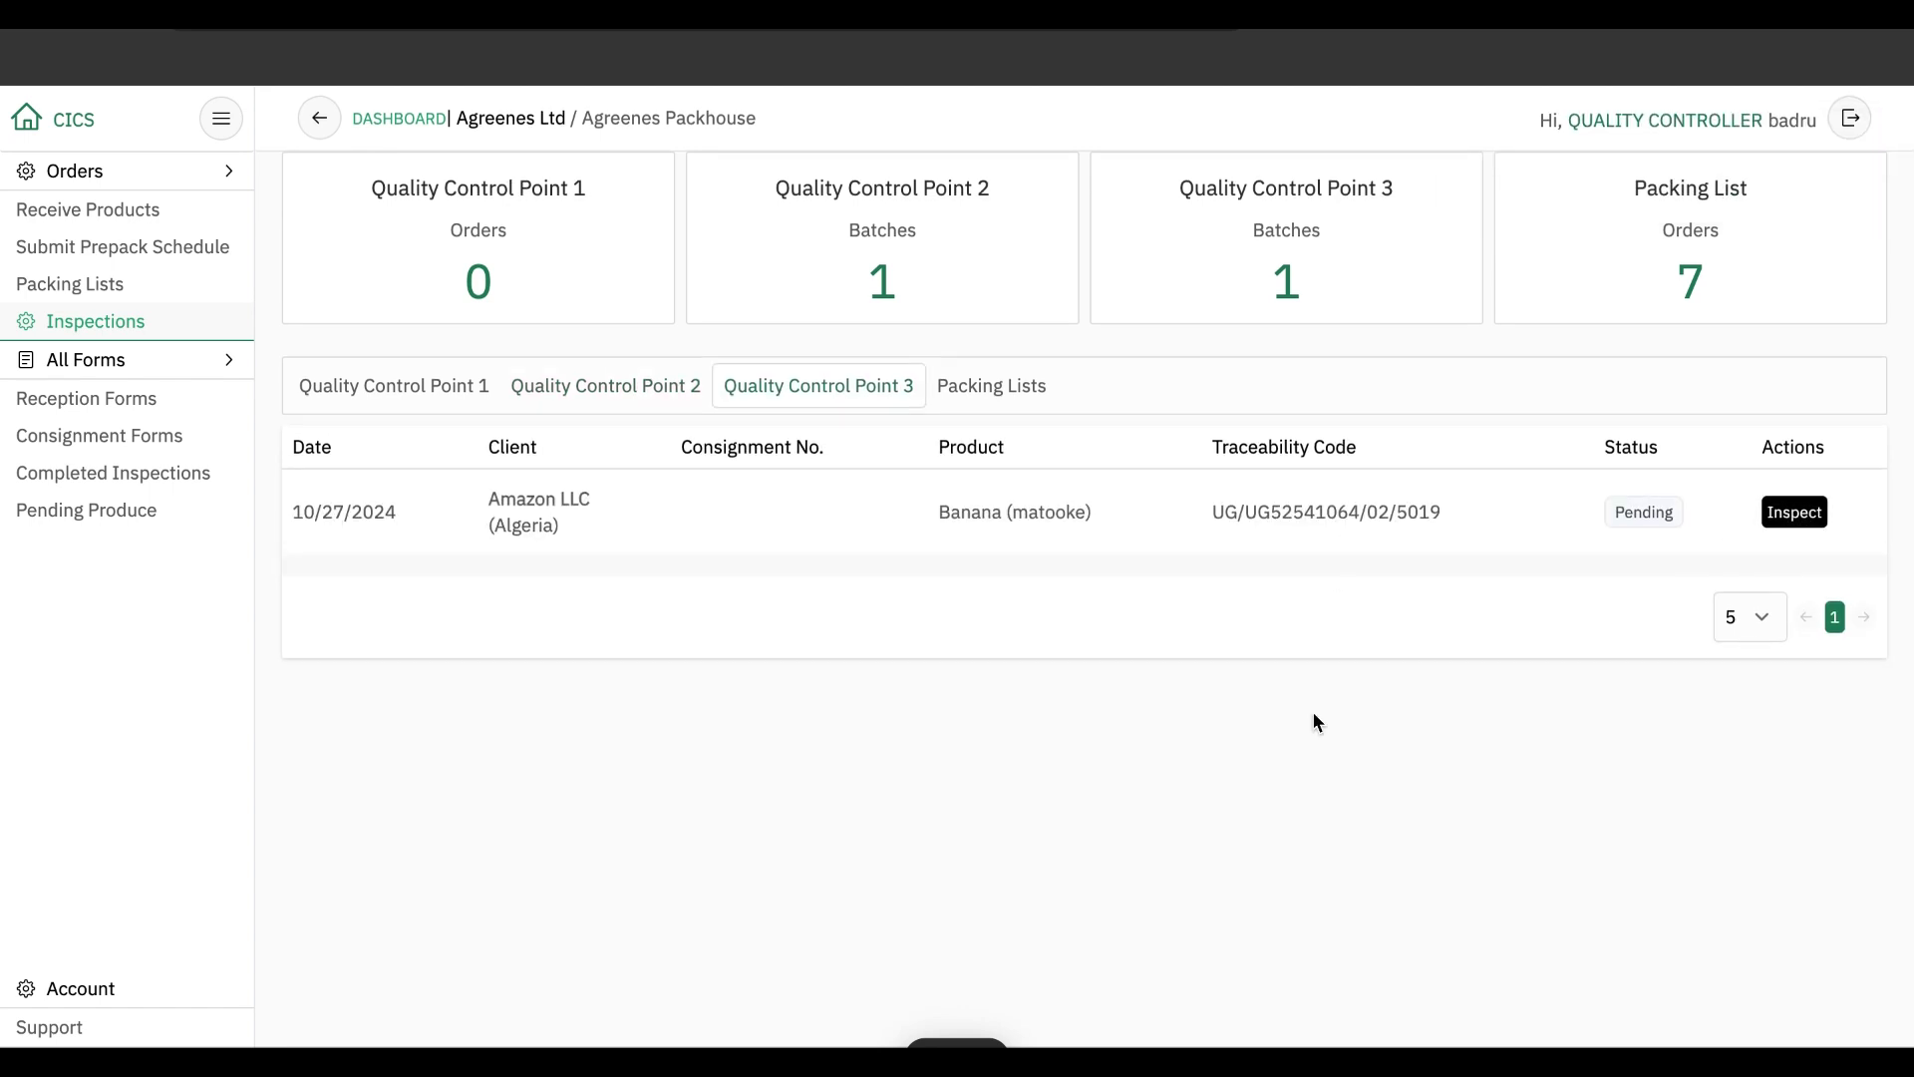
scroll(1312, 768, down, 2)
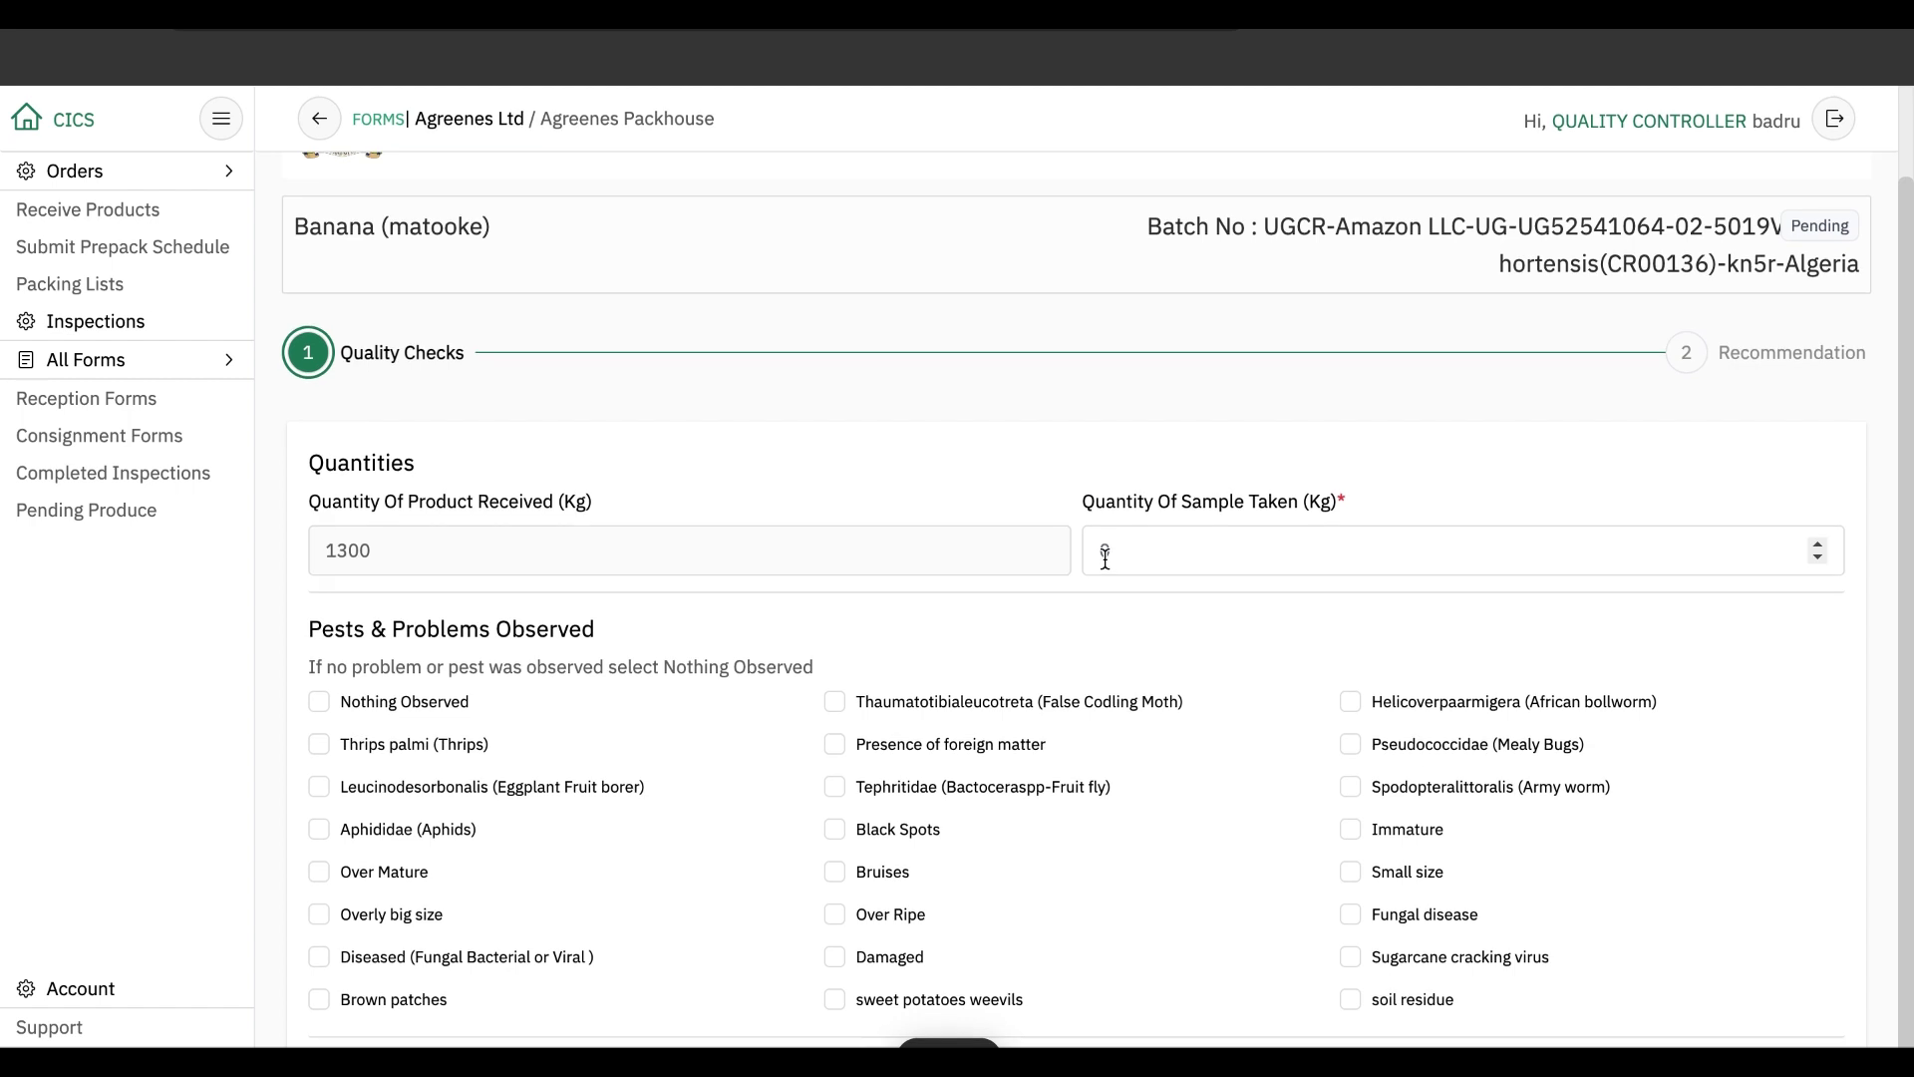
click(1105, 555)
text(30)
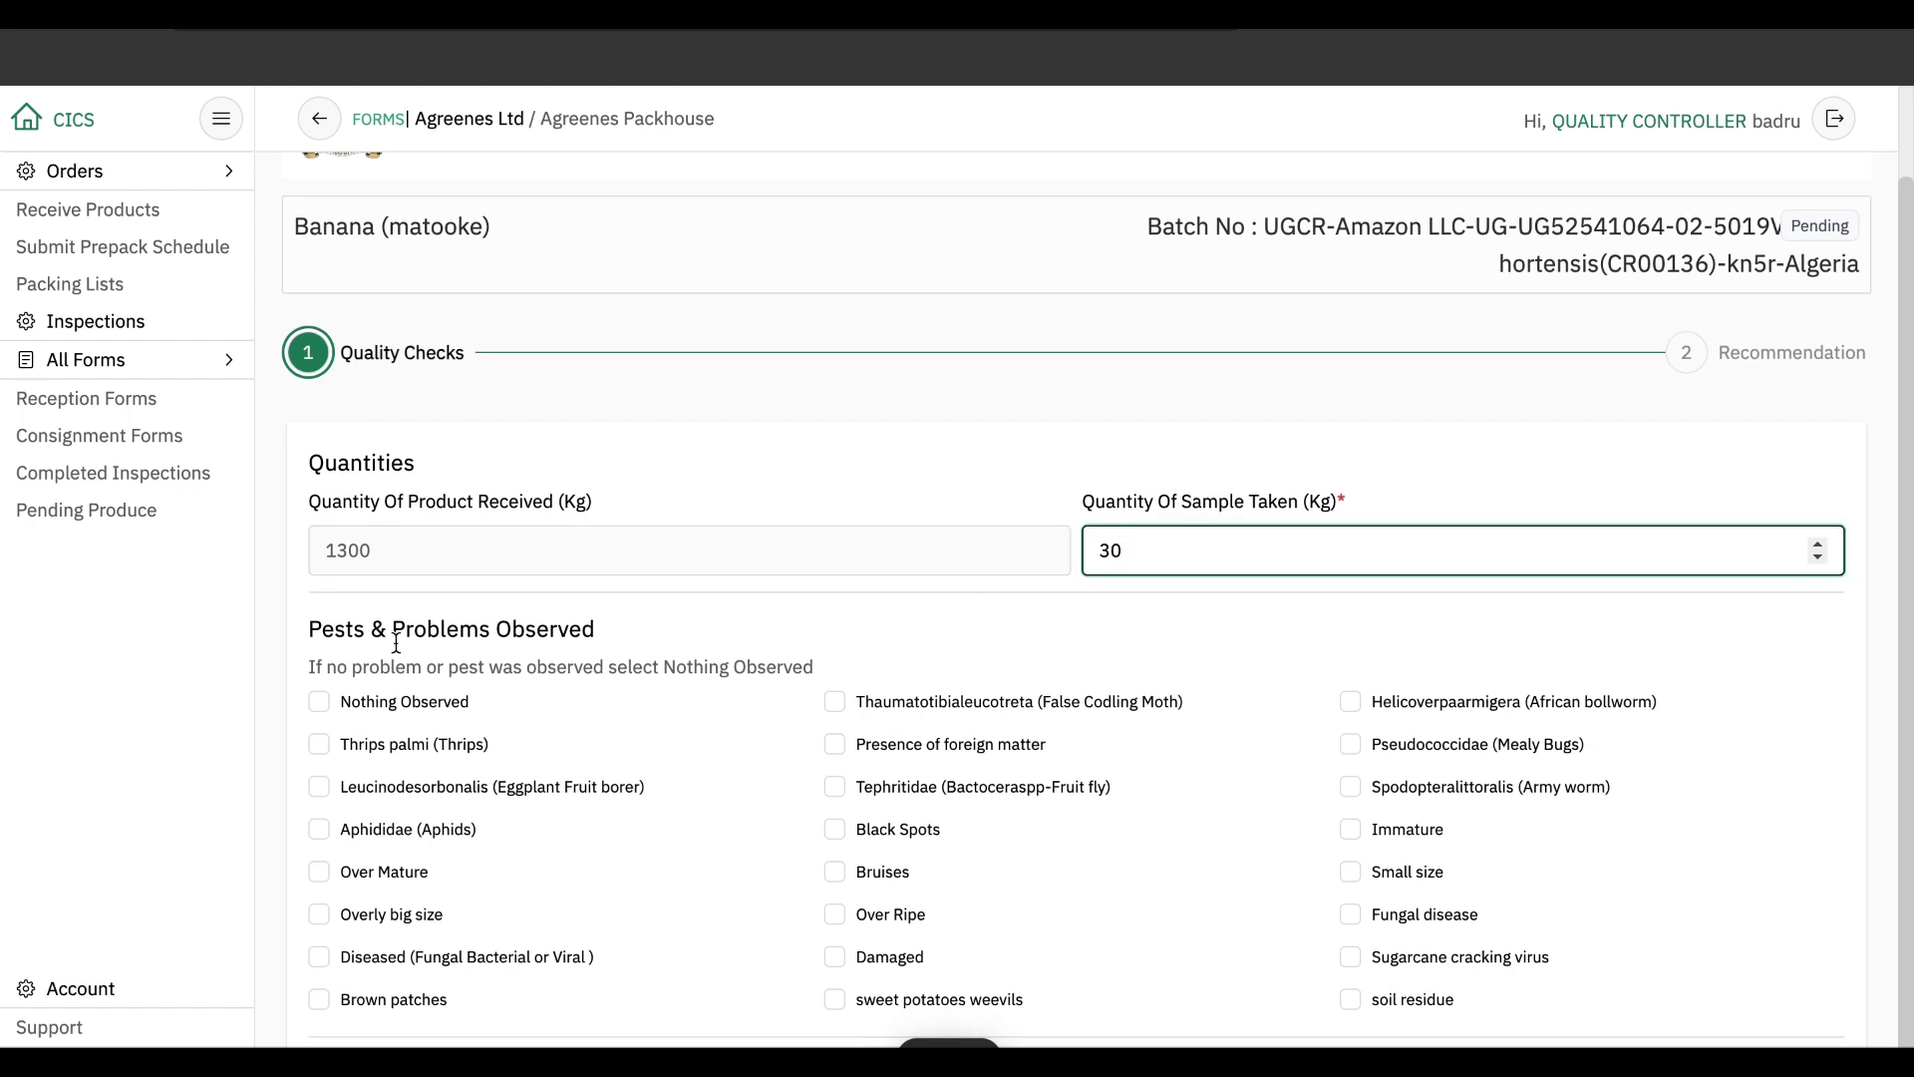
click(319, 702)
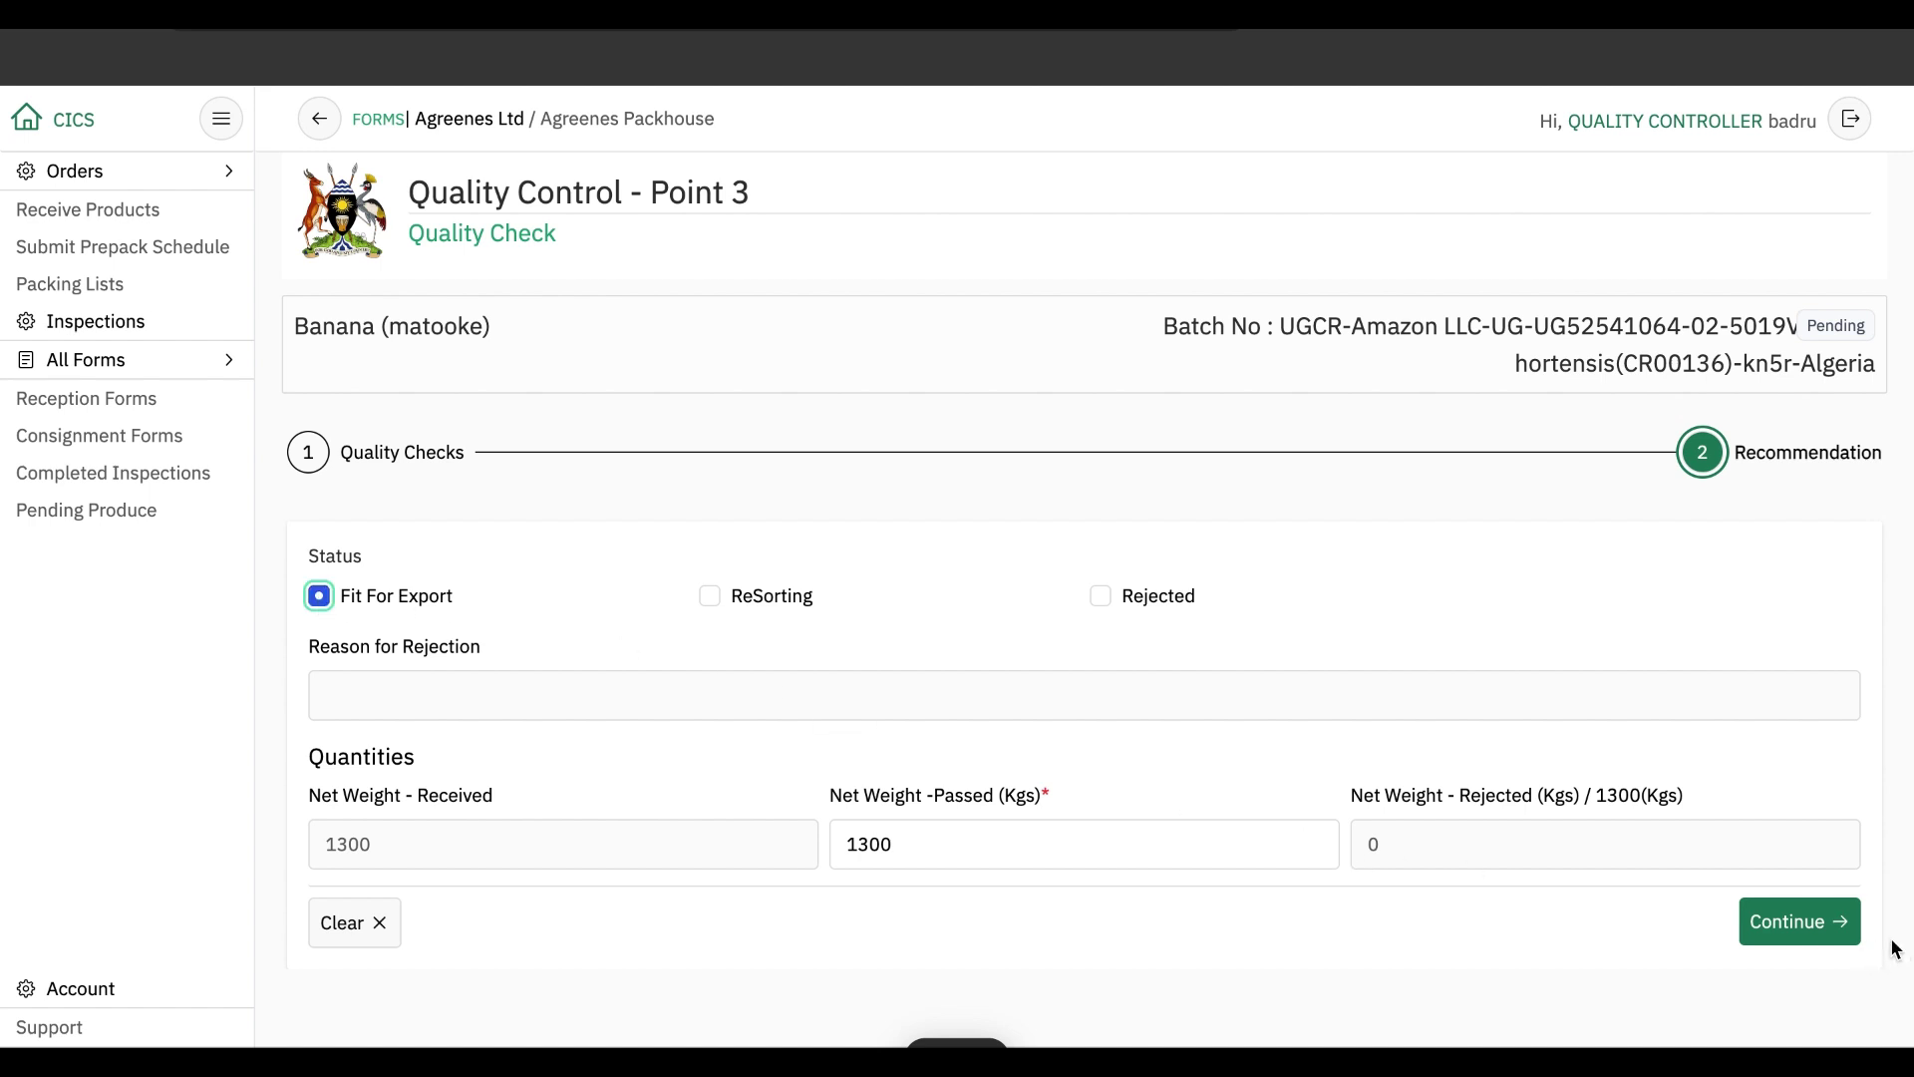
click(1799, 934)
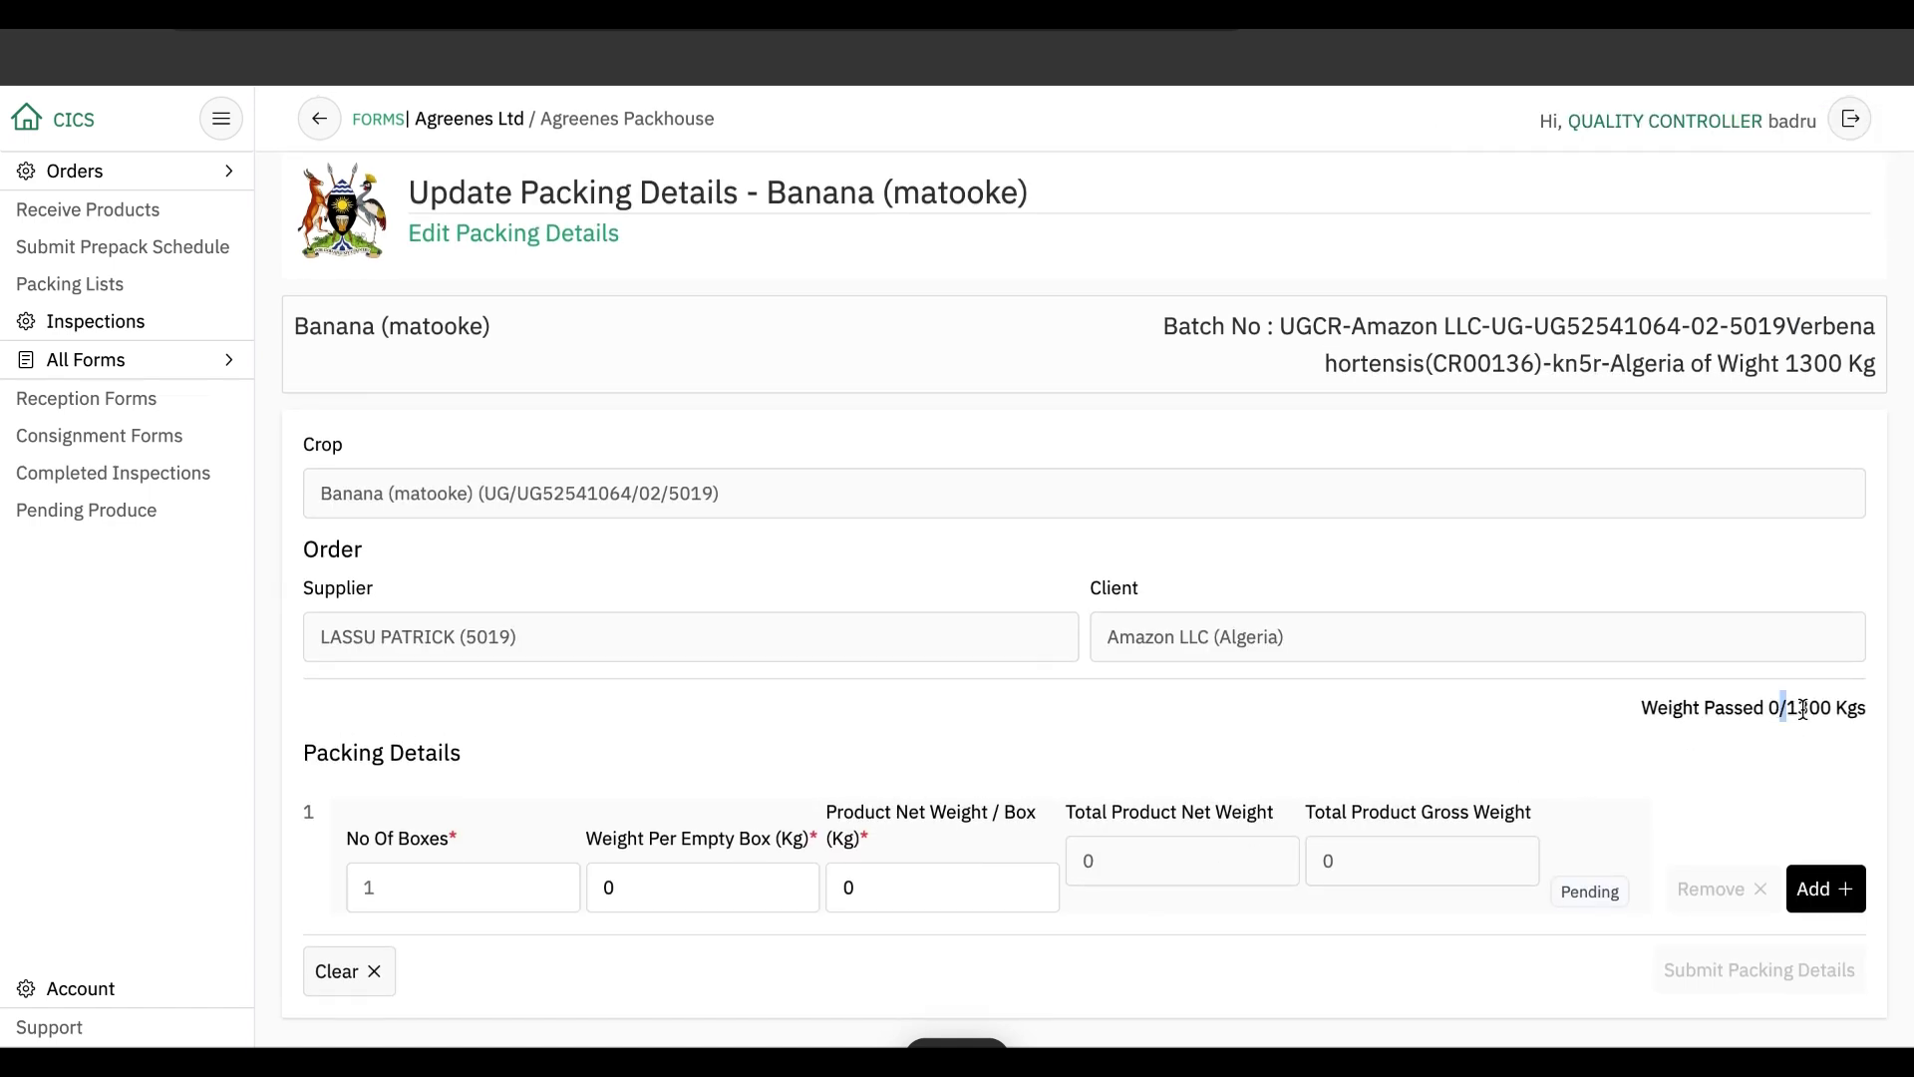
Enter the banana batch's packing details: 10 boxes, 0.5 kg per empty box and 13 kg product net weight per box.
drag(1780, 708, 1821, 710)
click(469, 890)
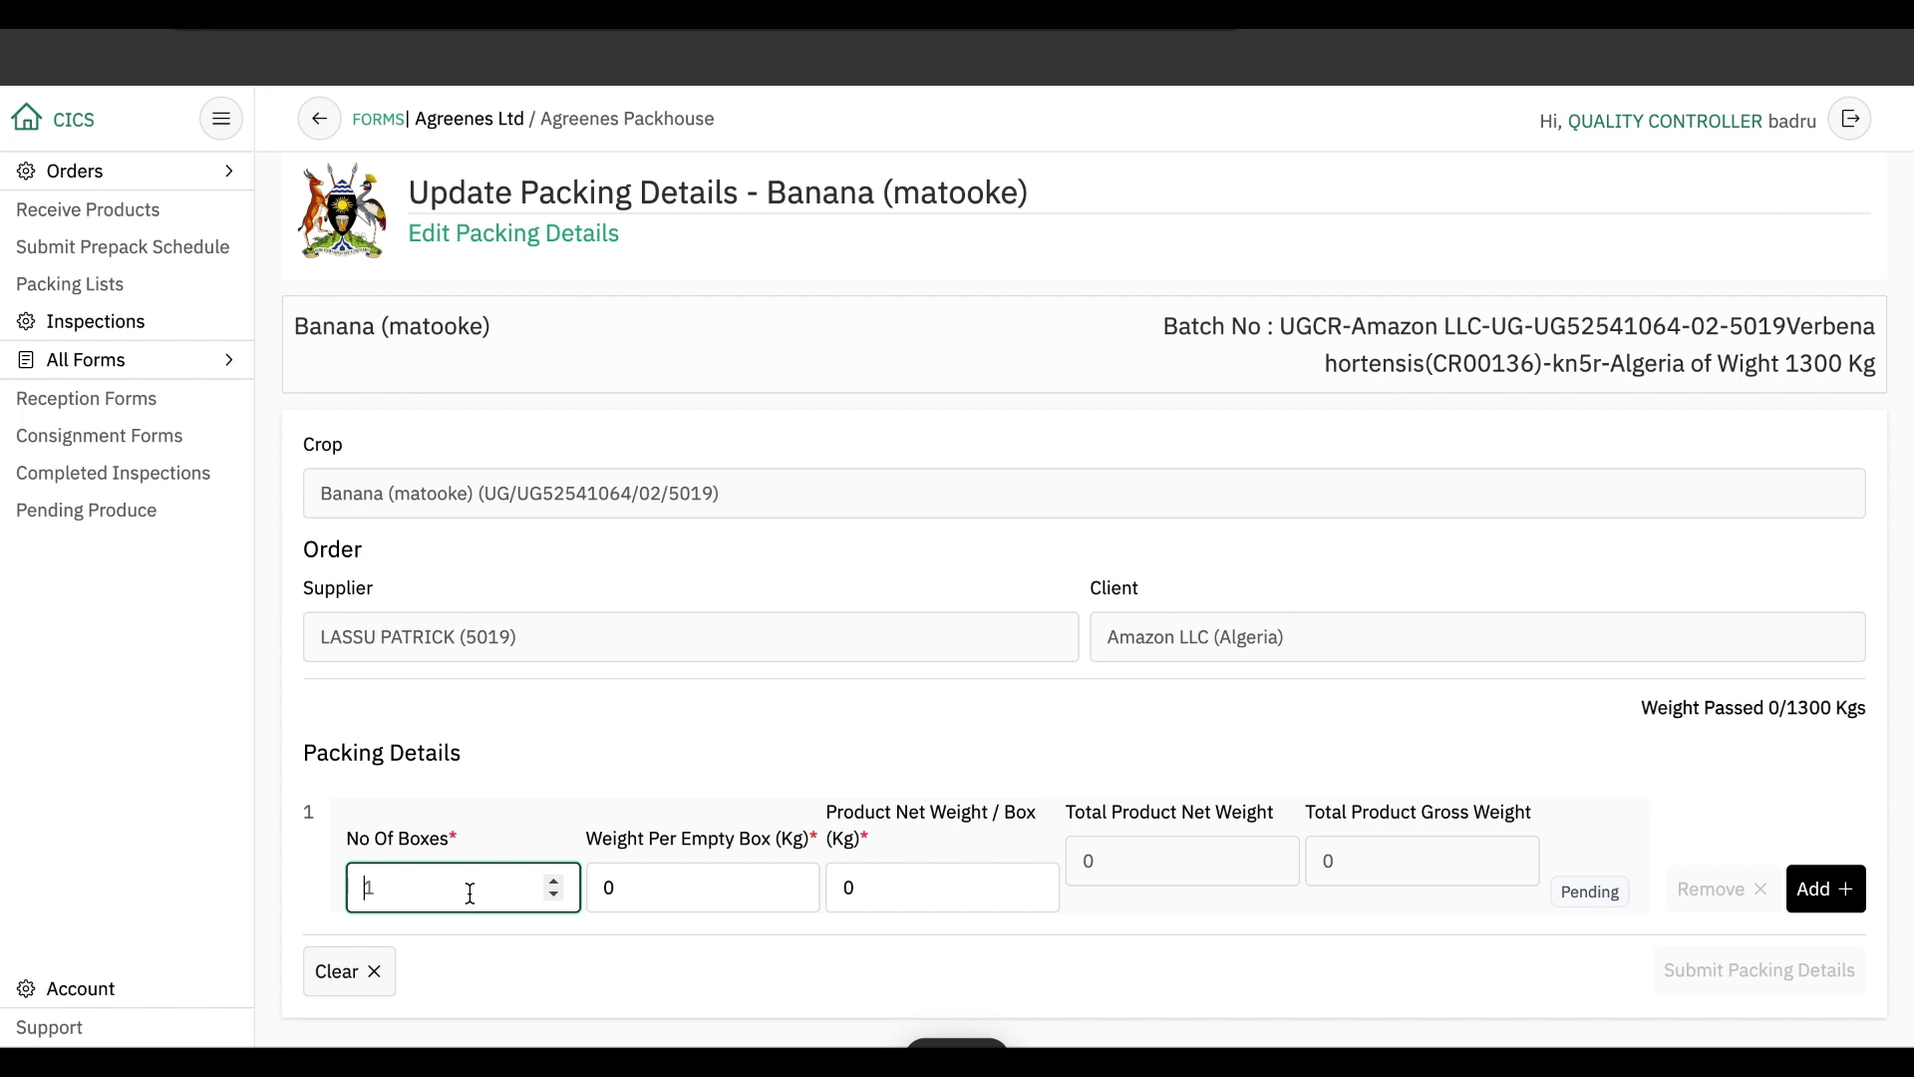
text(10)
click(669, 901)
text(.)
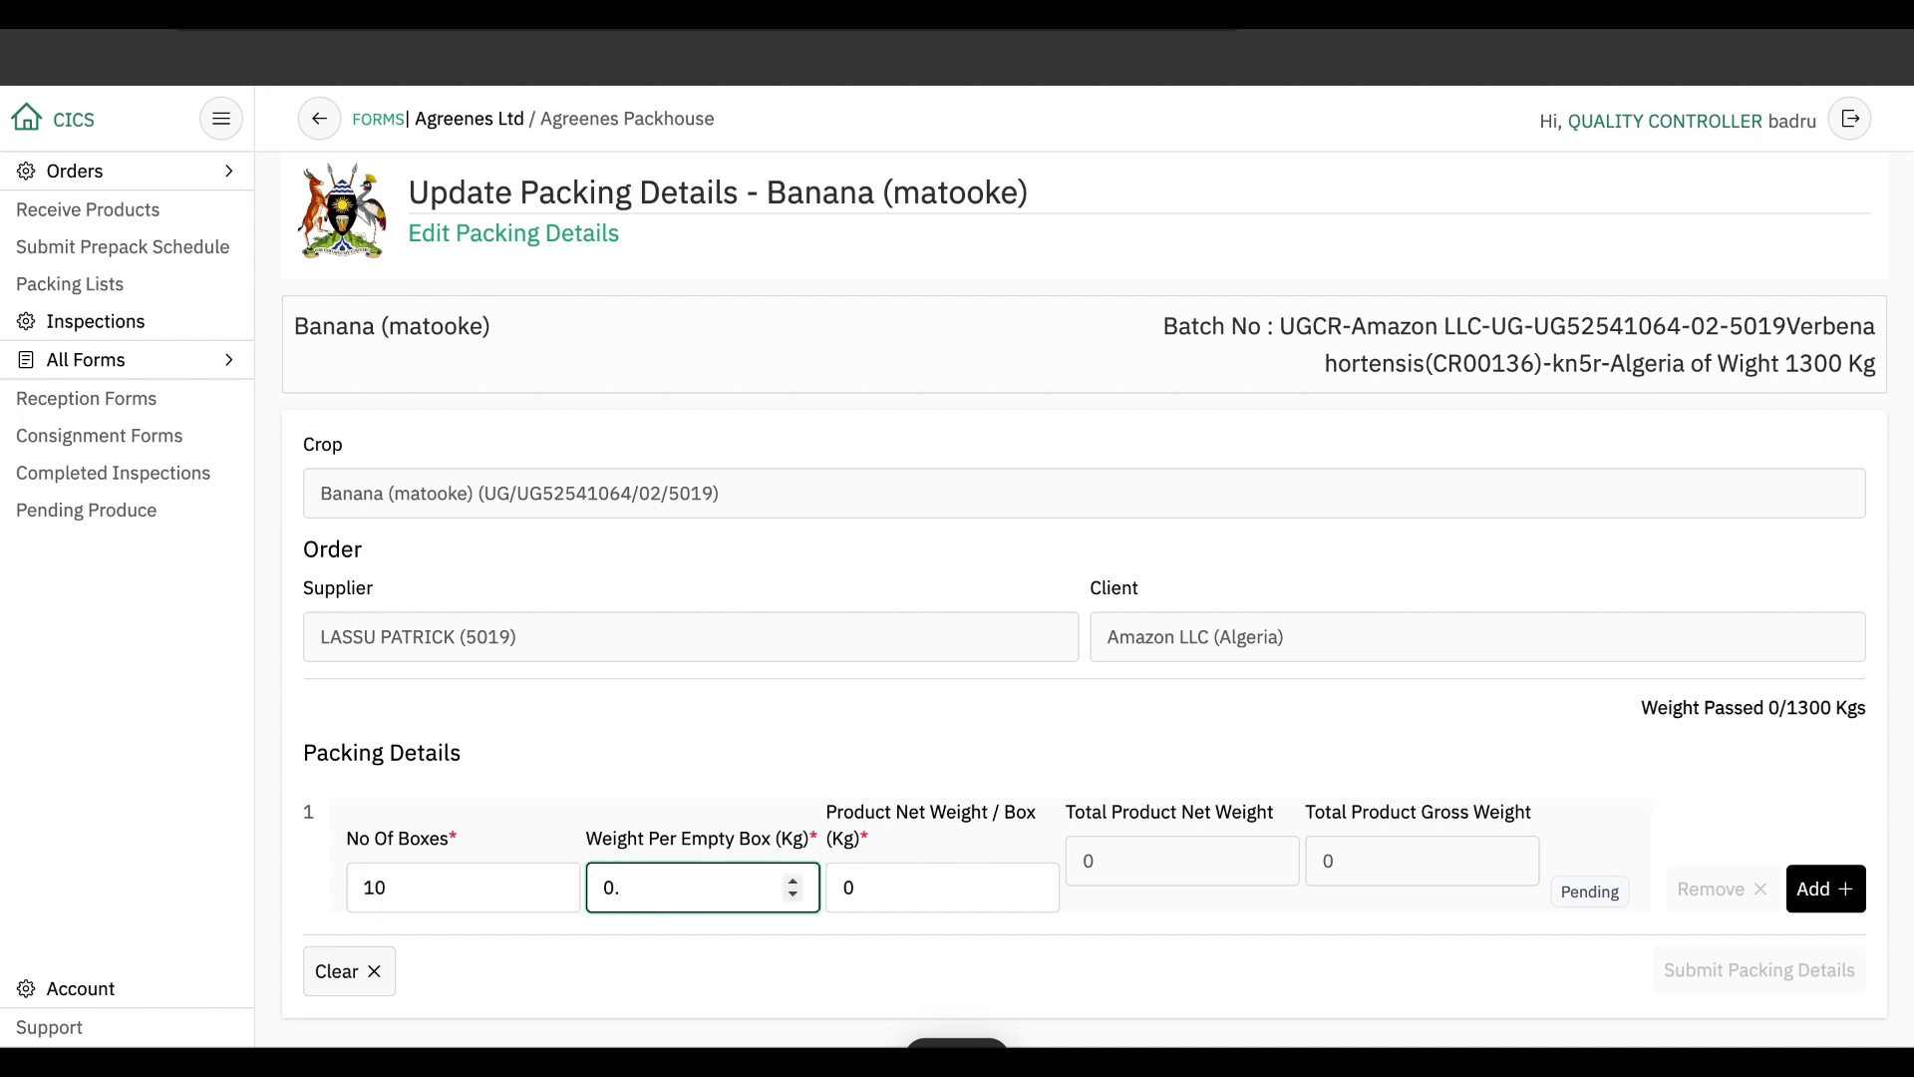
text(5)
click(893, 900)
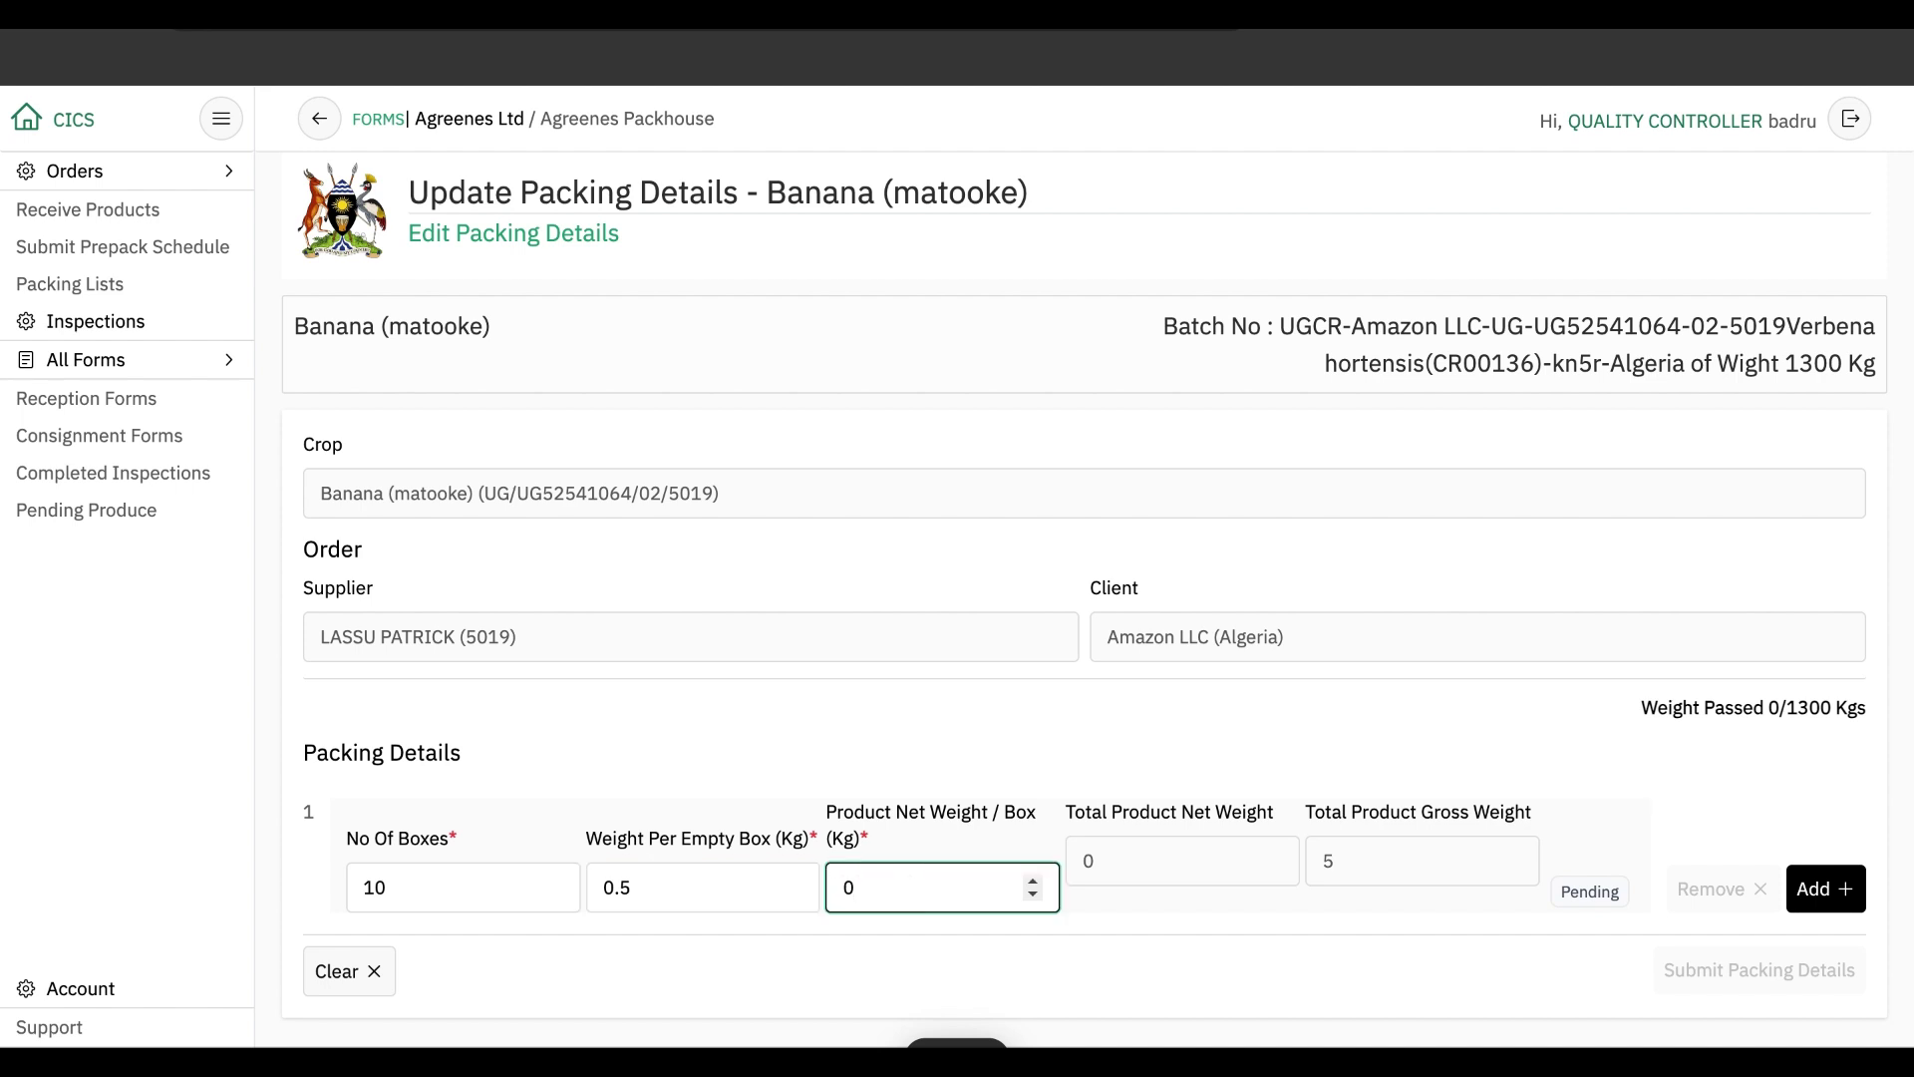
text(1)
key(BackSpace)
text(3)
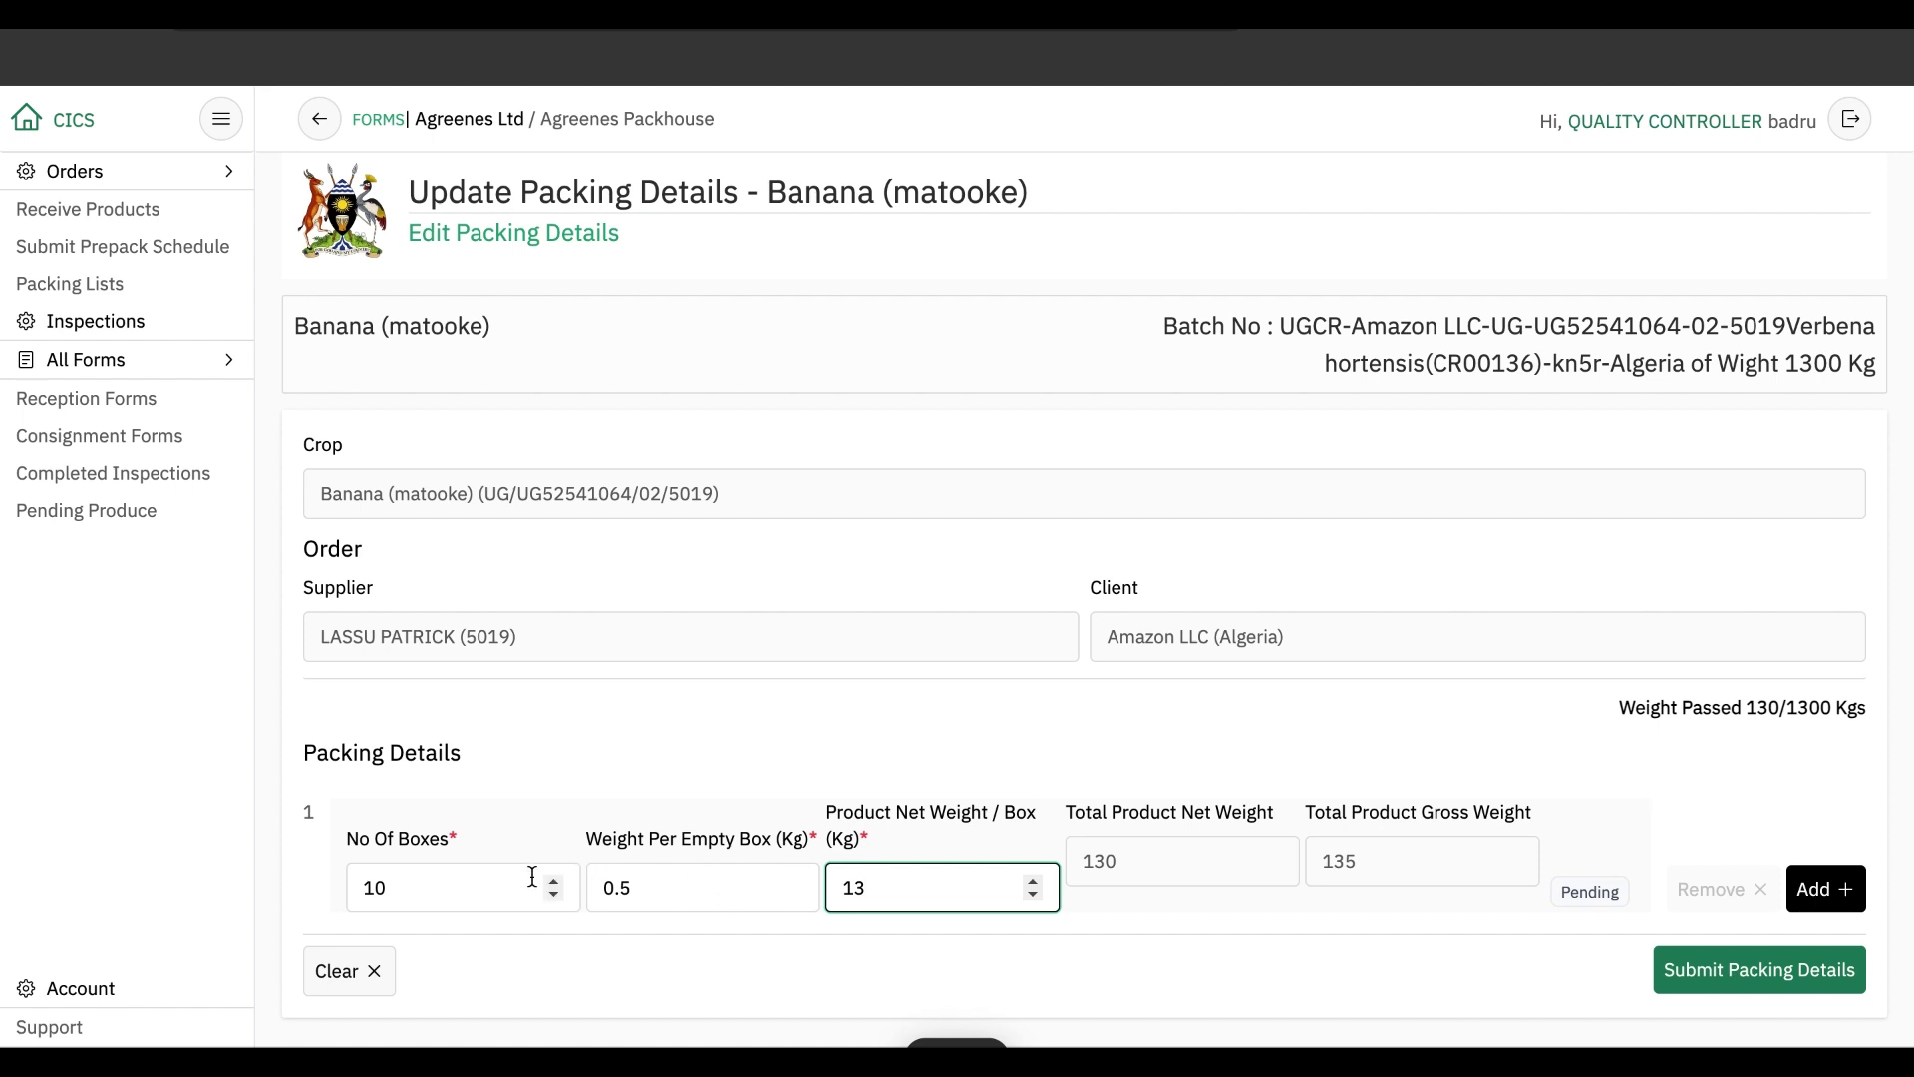
Set the number of boxes to 100 in the banana packing details, check the passed weight, and submit the packing details.
click(450, 888)
text(0)
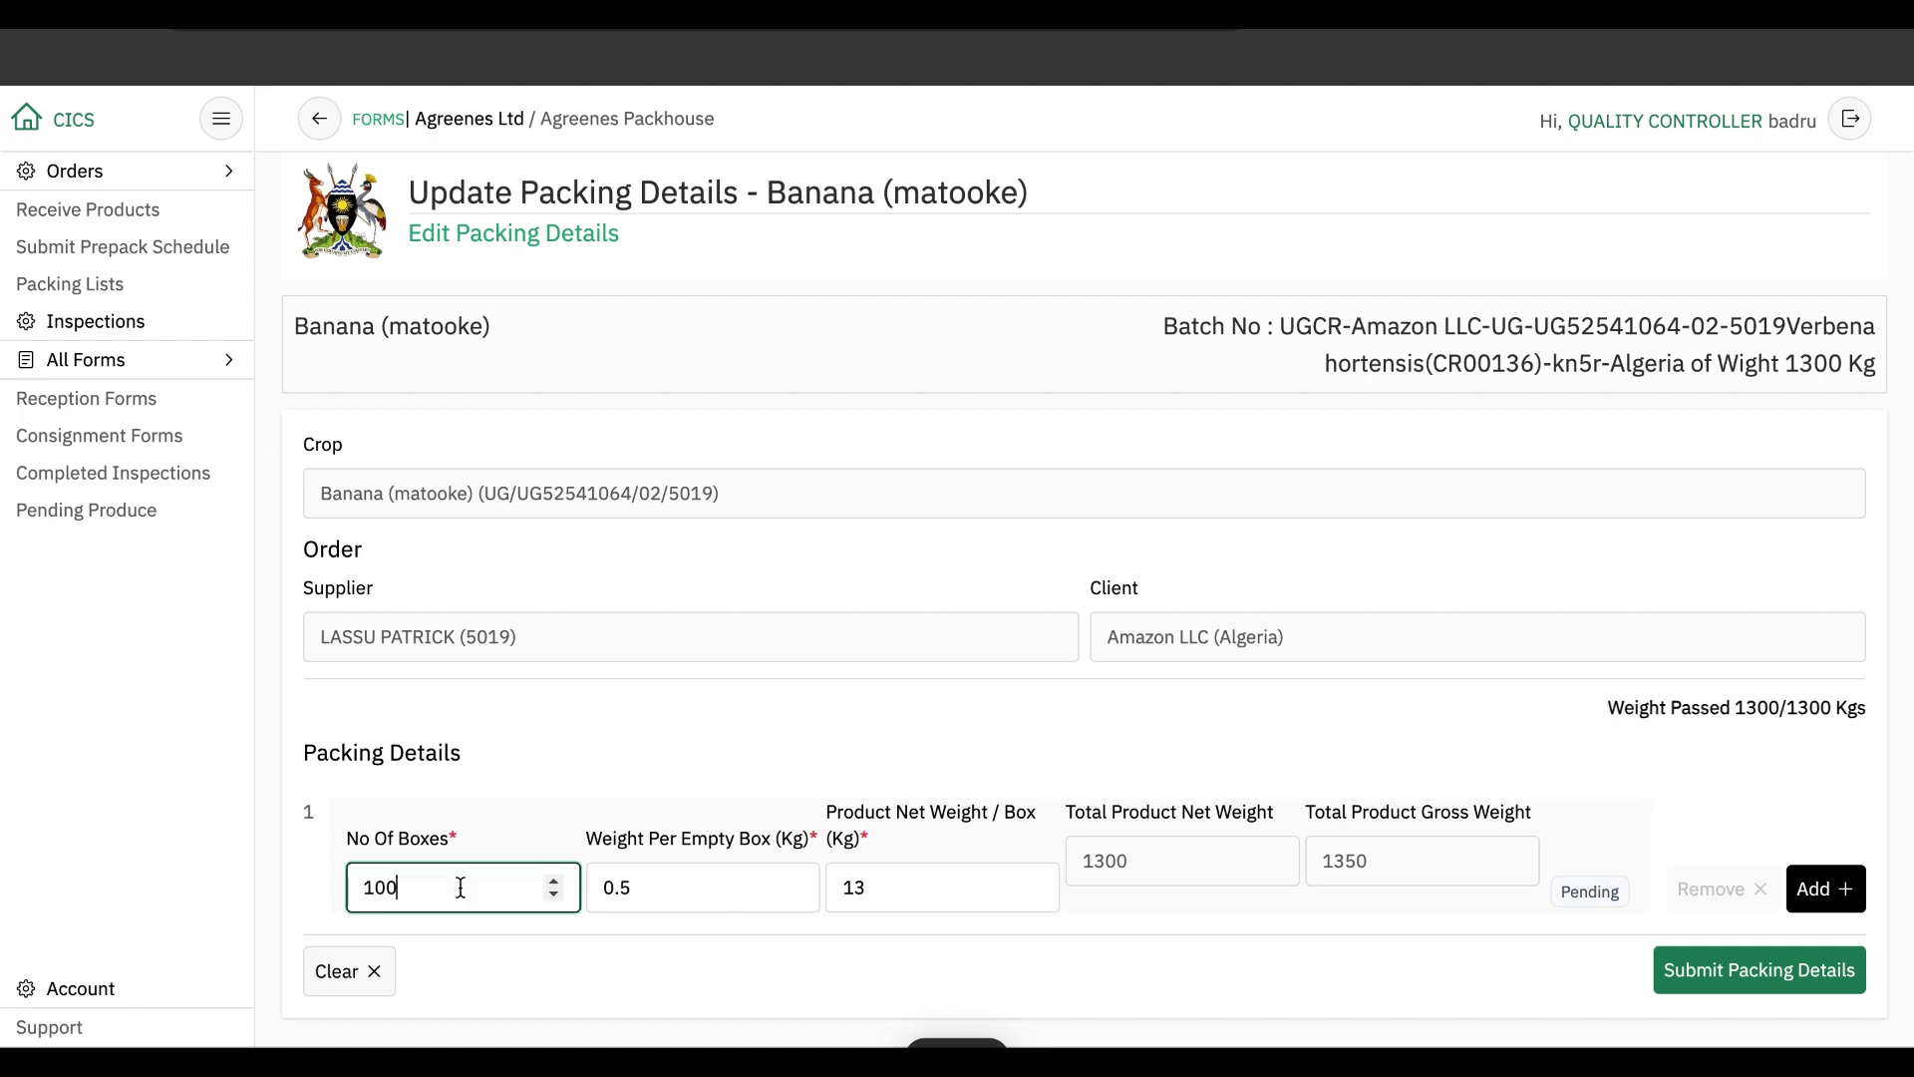
drag(900, 889, 849, 890)
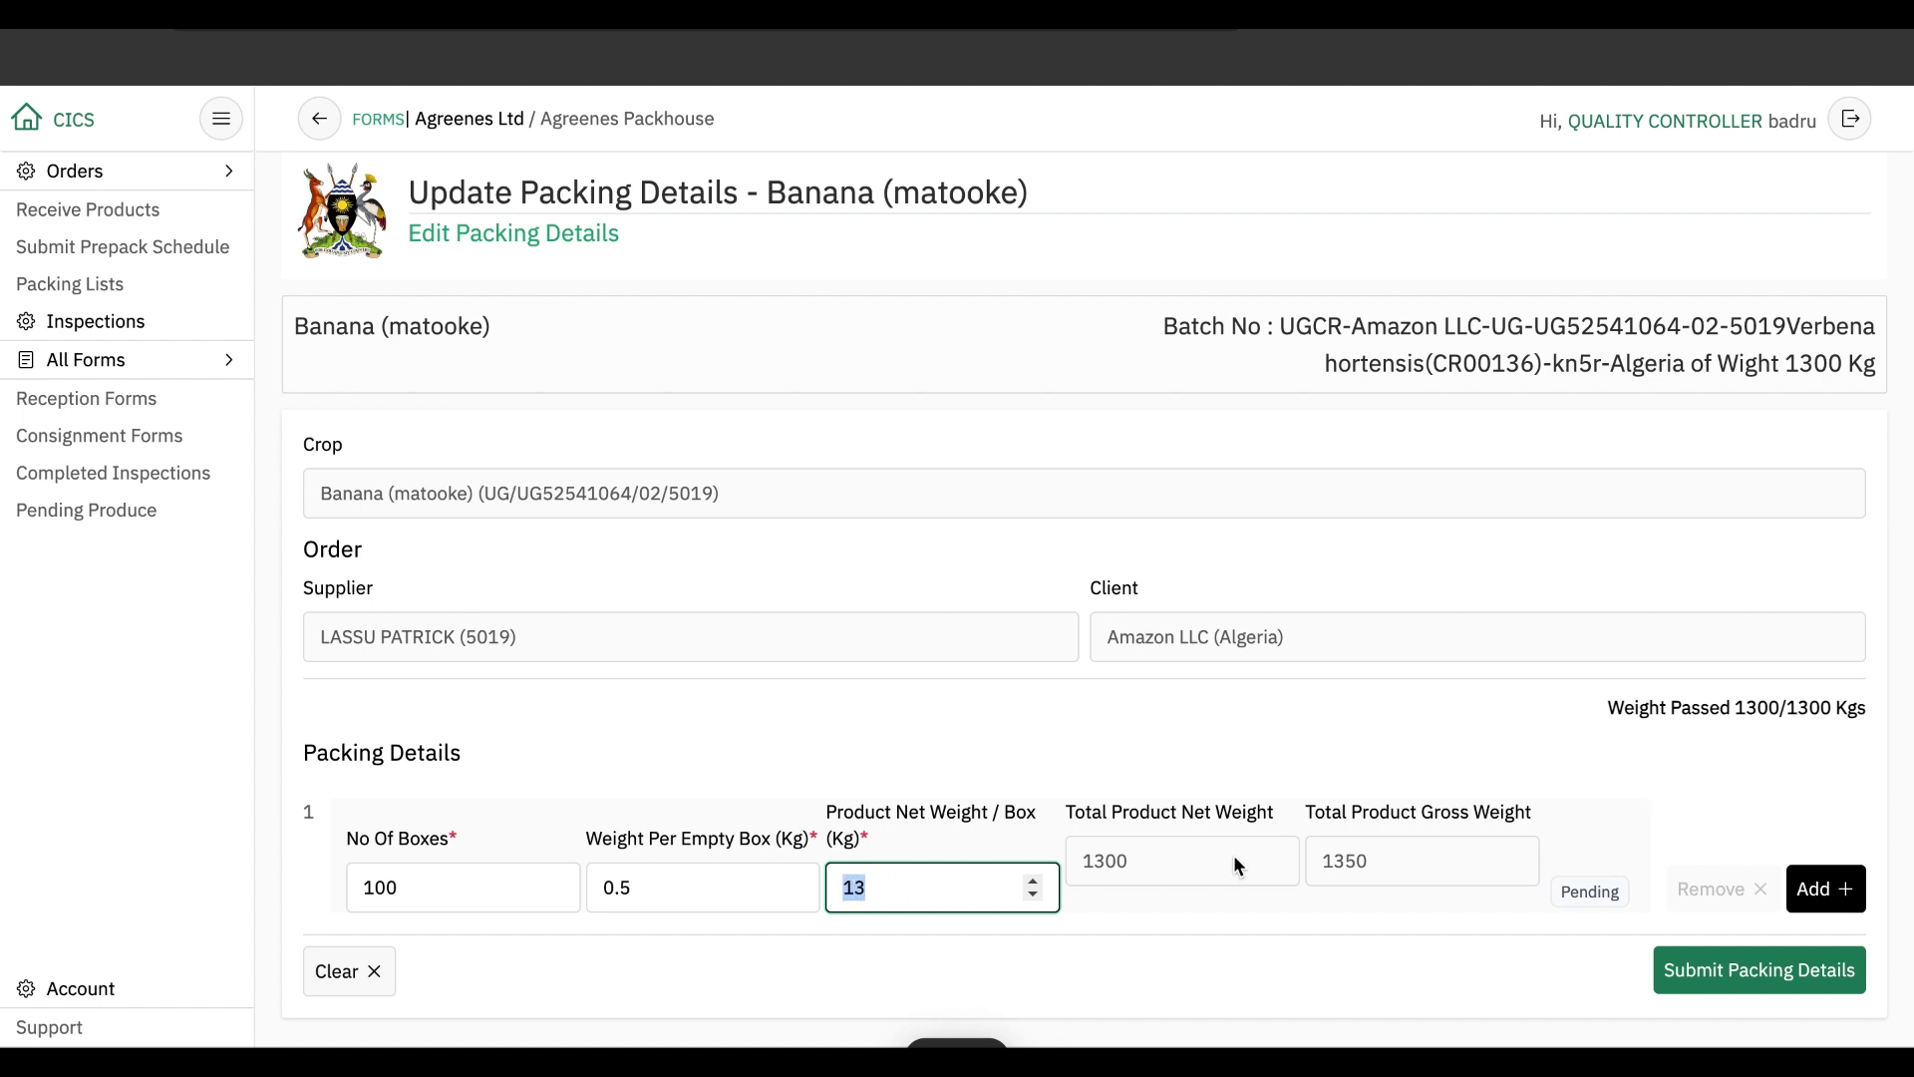
drag(1836, 708, 1729, 710)
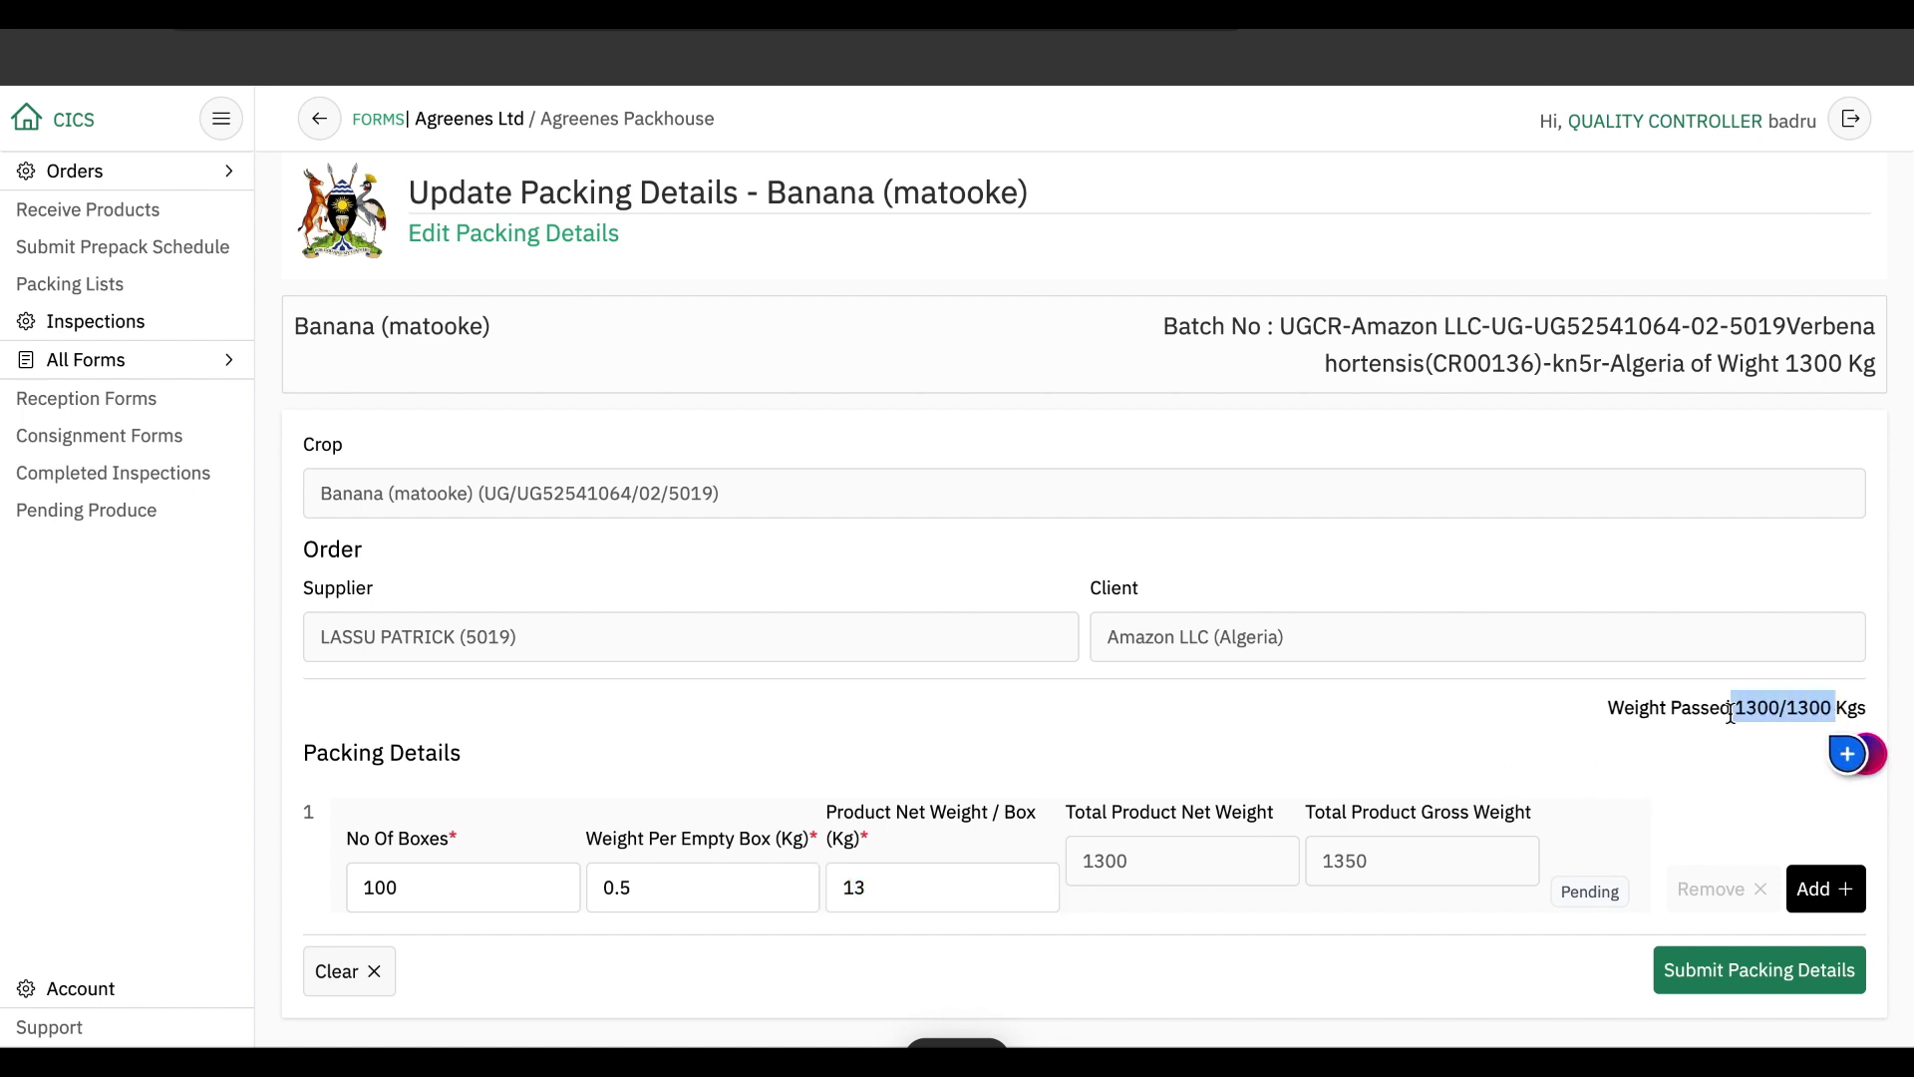
click(1732, 990)
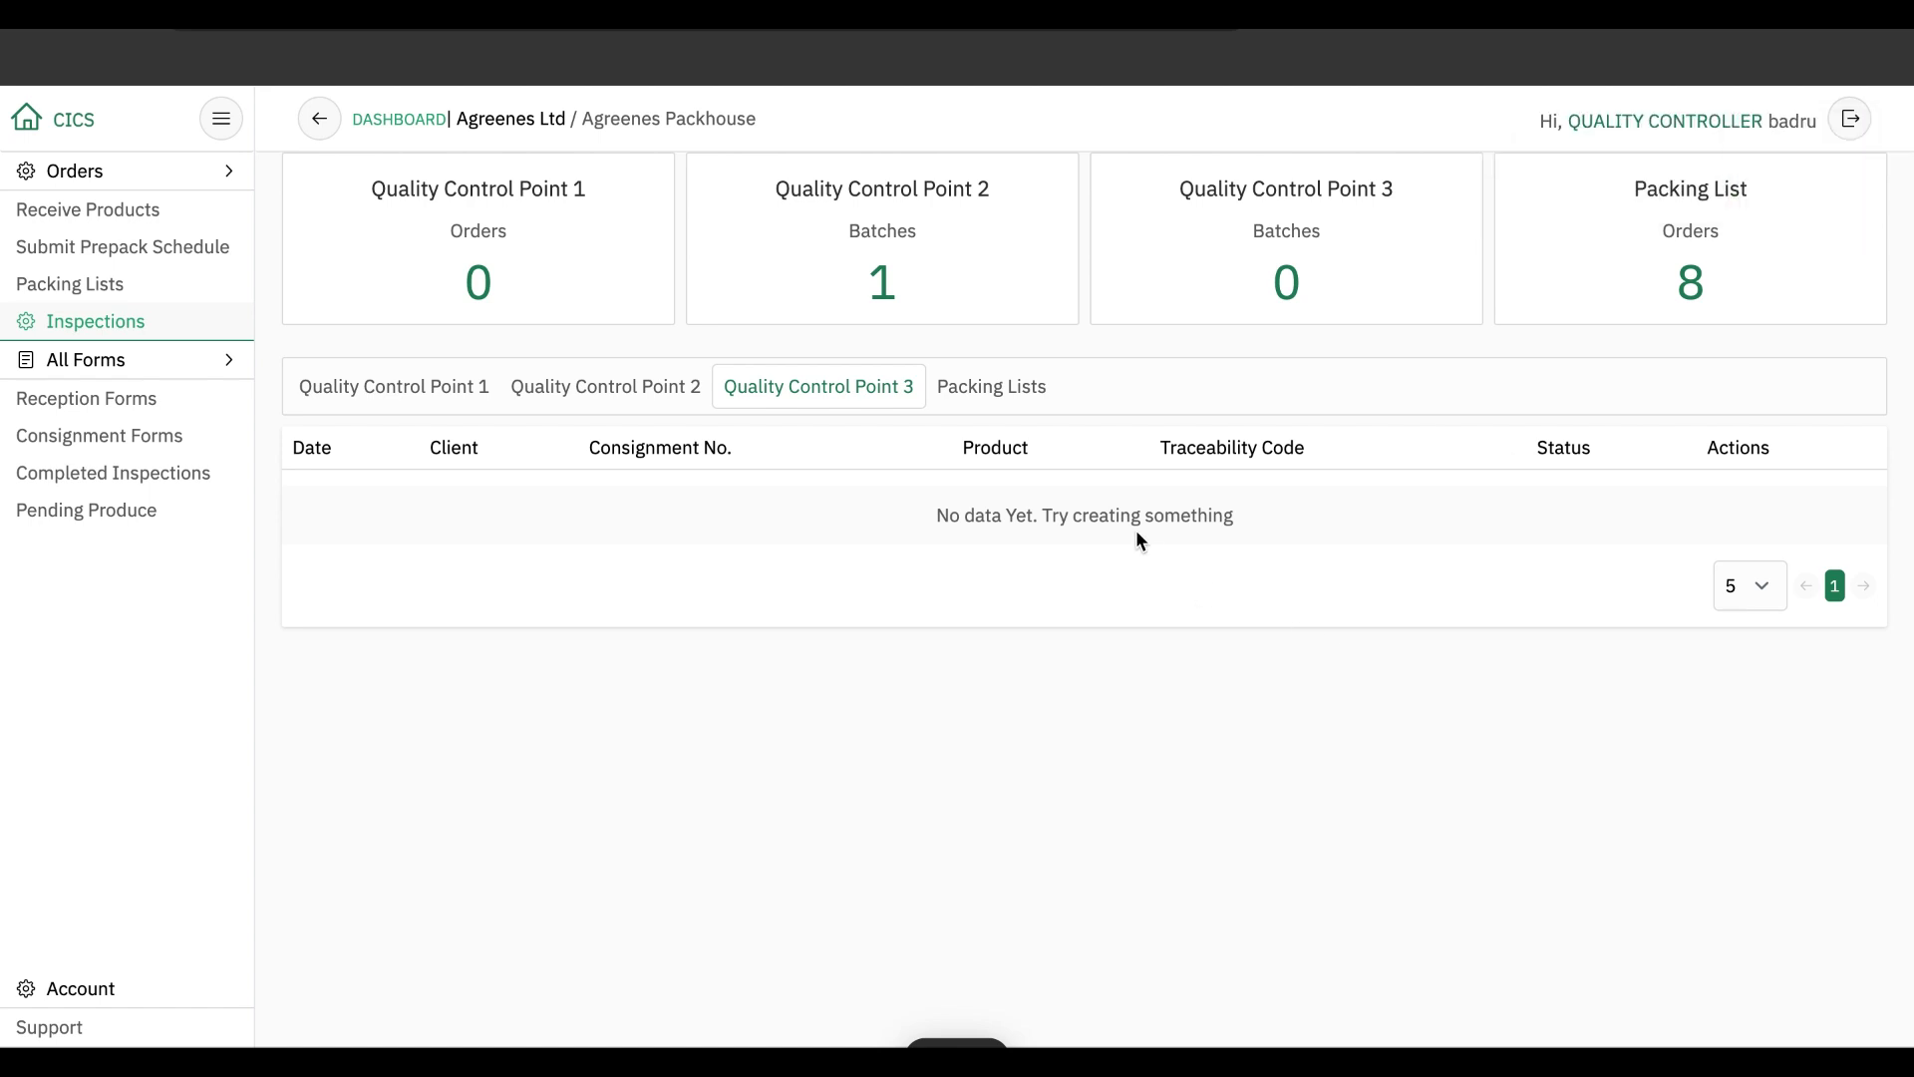
Open the packing list for the Amazon LLC (Algeria) order and compare the banana's packed weight with its expected weight.
click(992, 388)
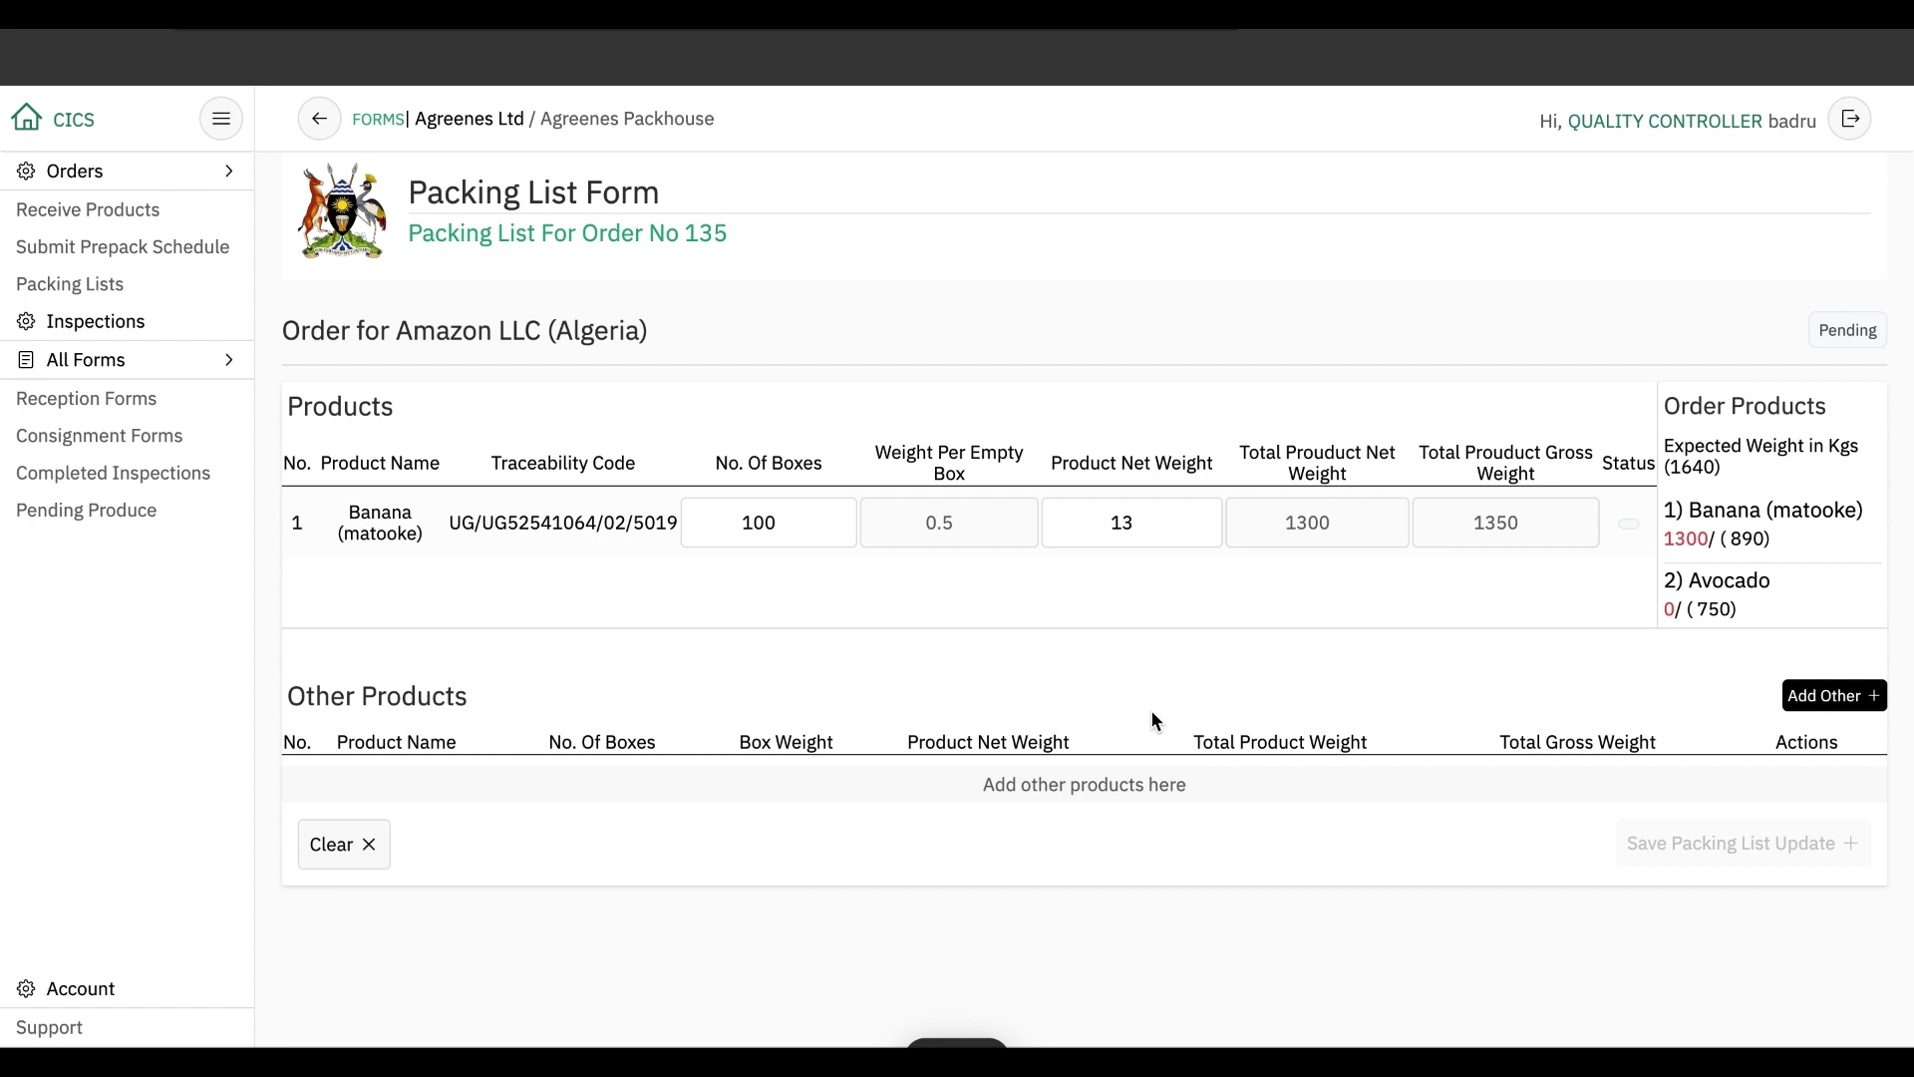
mouse_move(1713, 538)
mouse_down()
mouse_move(1667, 541)
mouse_move(1760, 539)
mouse_move(1662, 542)
mouse_move(1751, 540)
mouse_move(1733, 543)
mouse_up()
double_click(1666, 543)
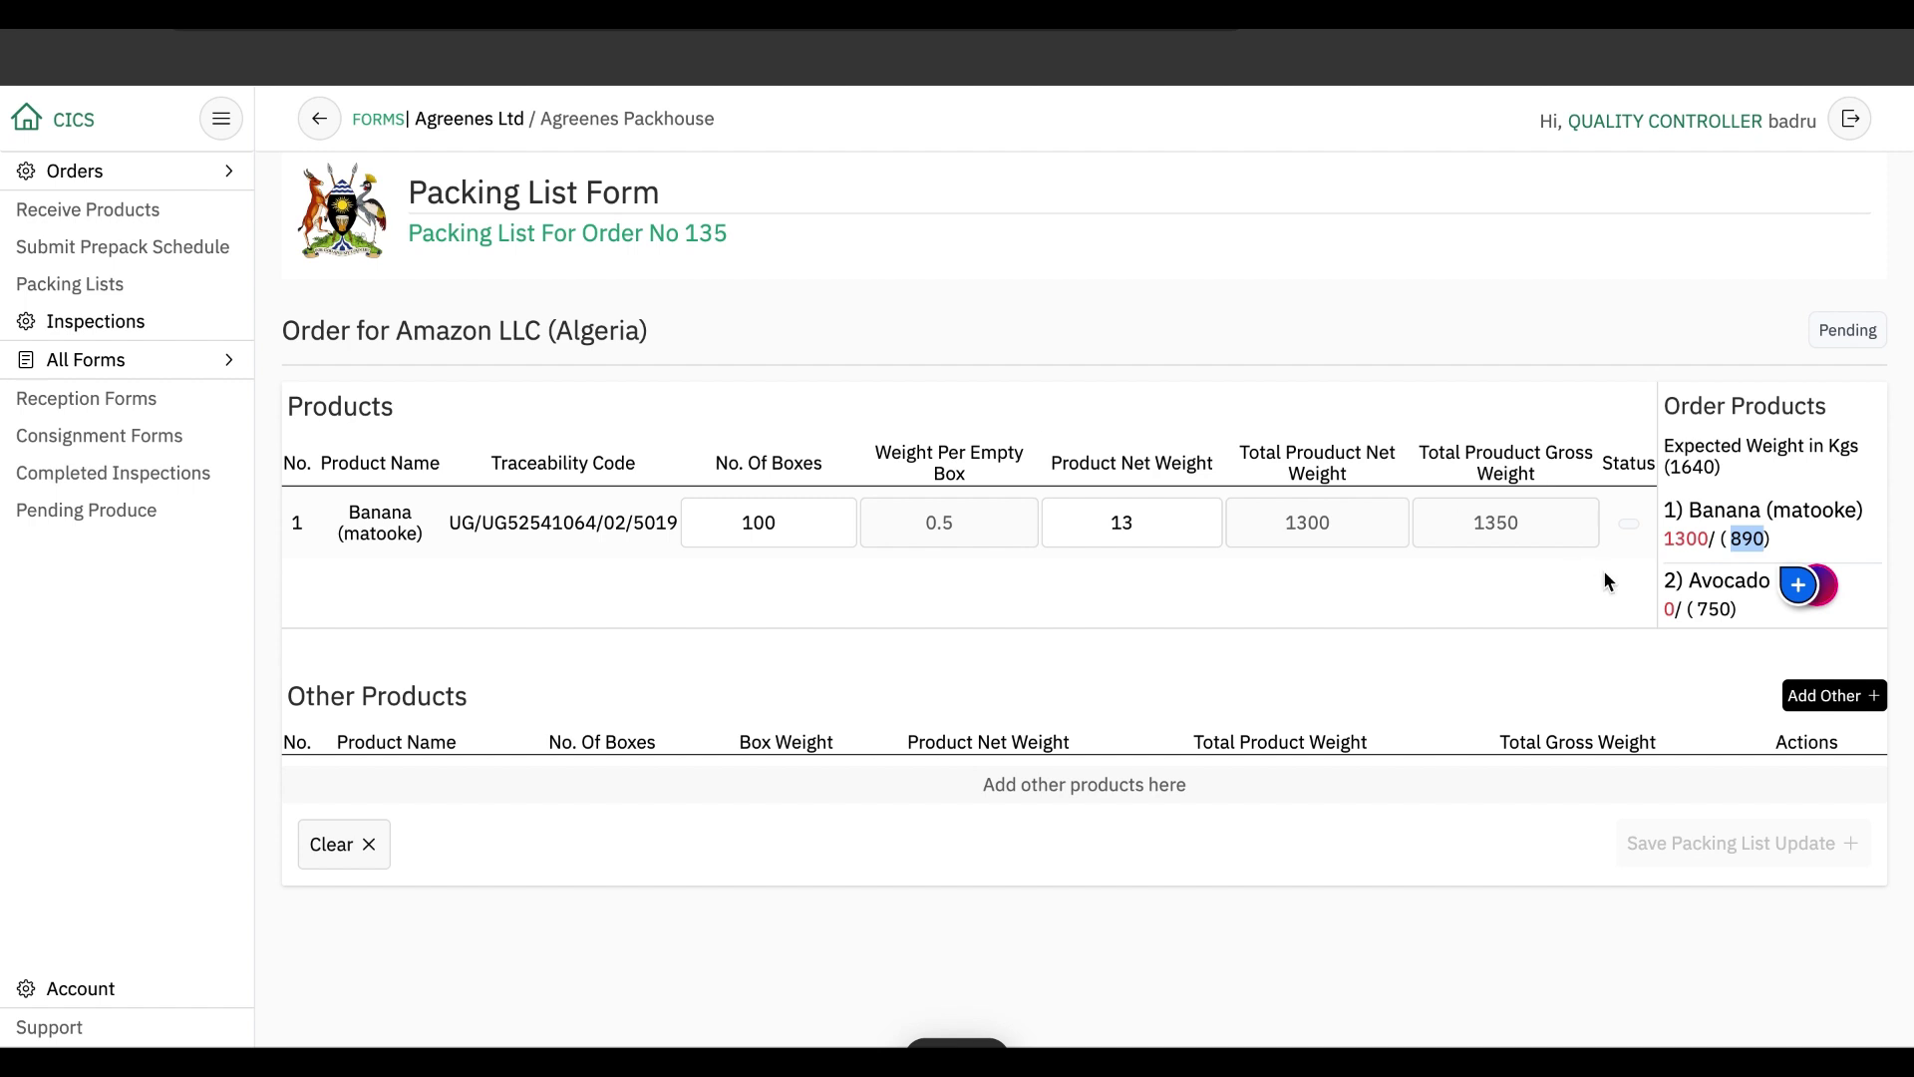
drag(1708, 539, 1668, 531)
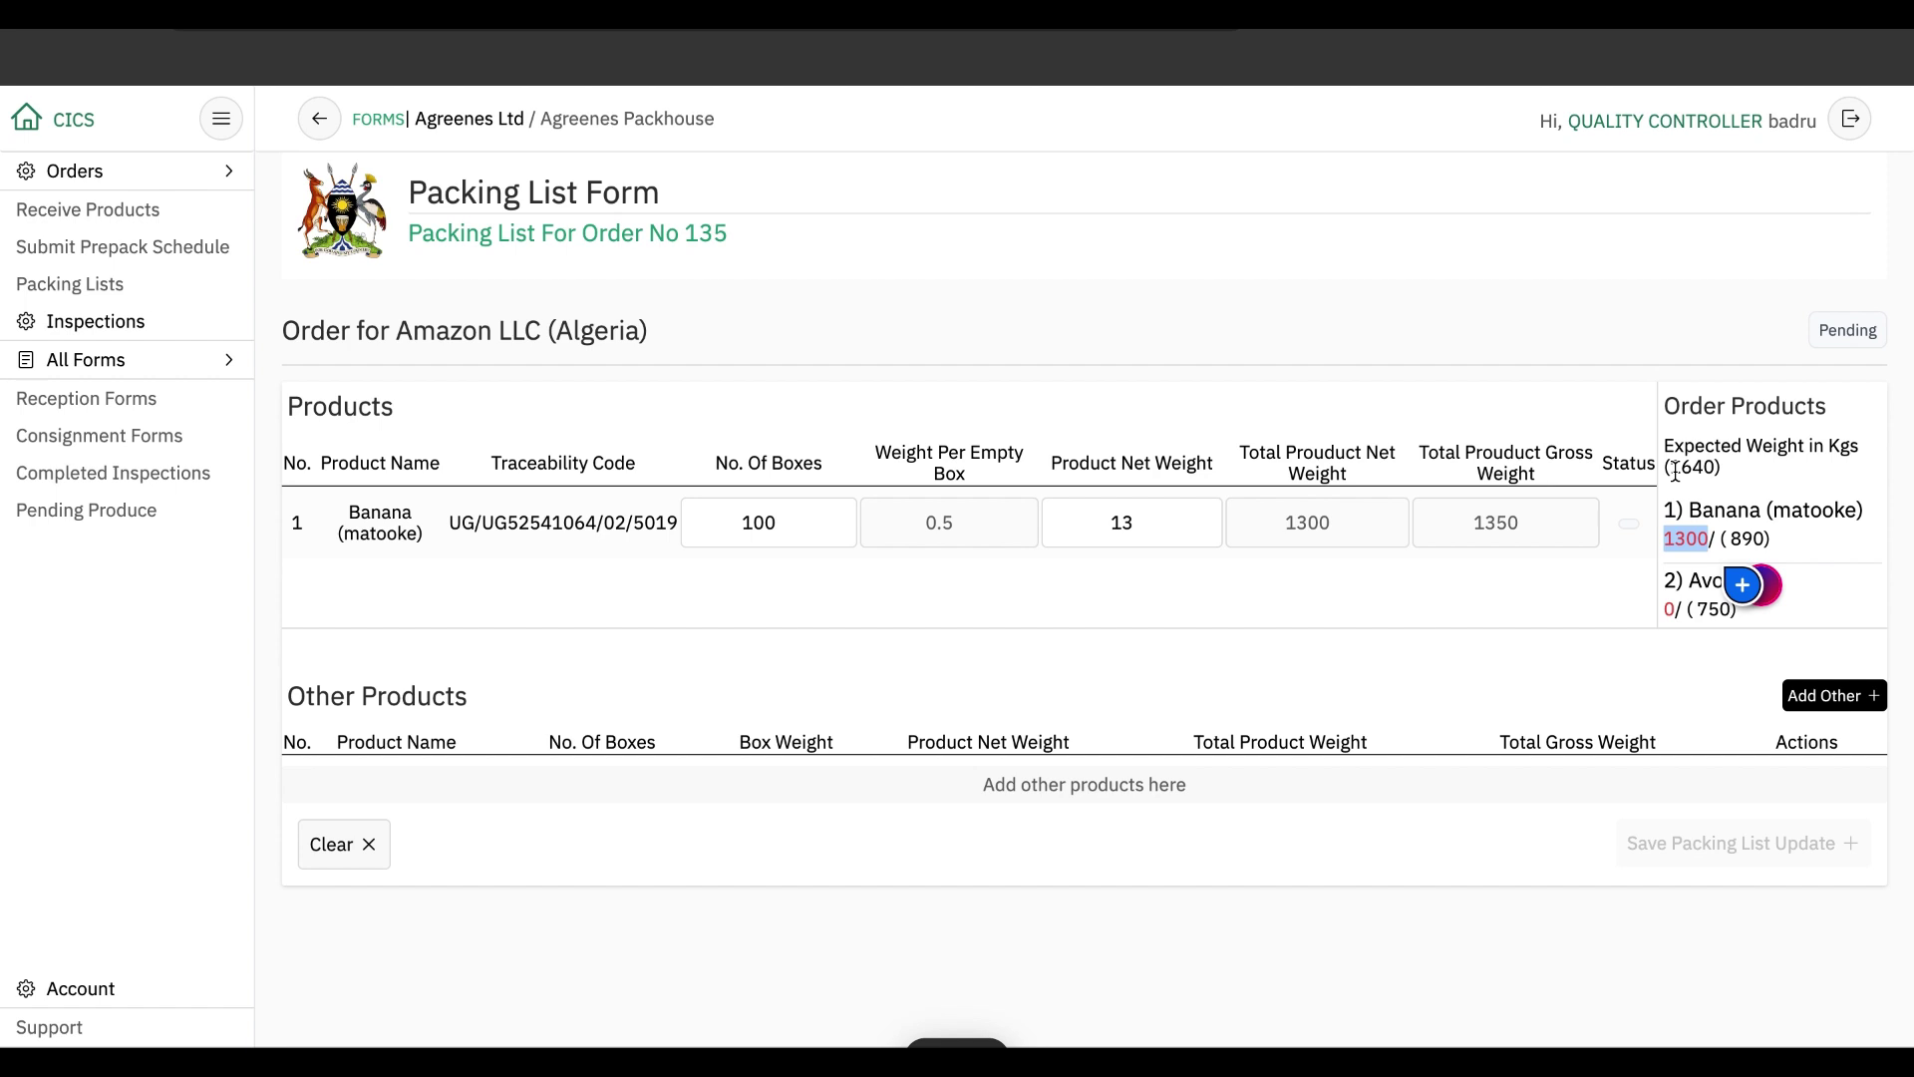
Start a new reception form for the AMAZON LLC - ALGERIA order with Avocado (Persea americana) as the product.
click(110, 217)
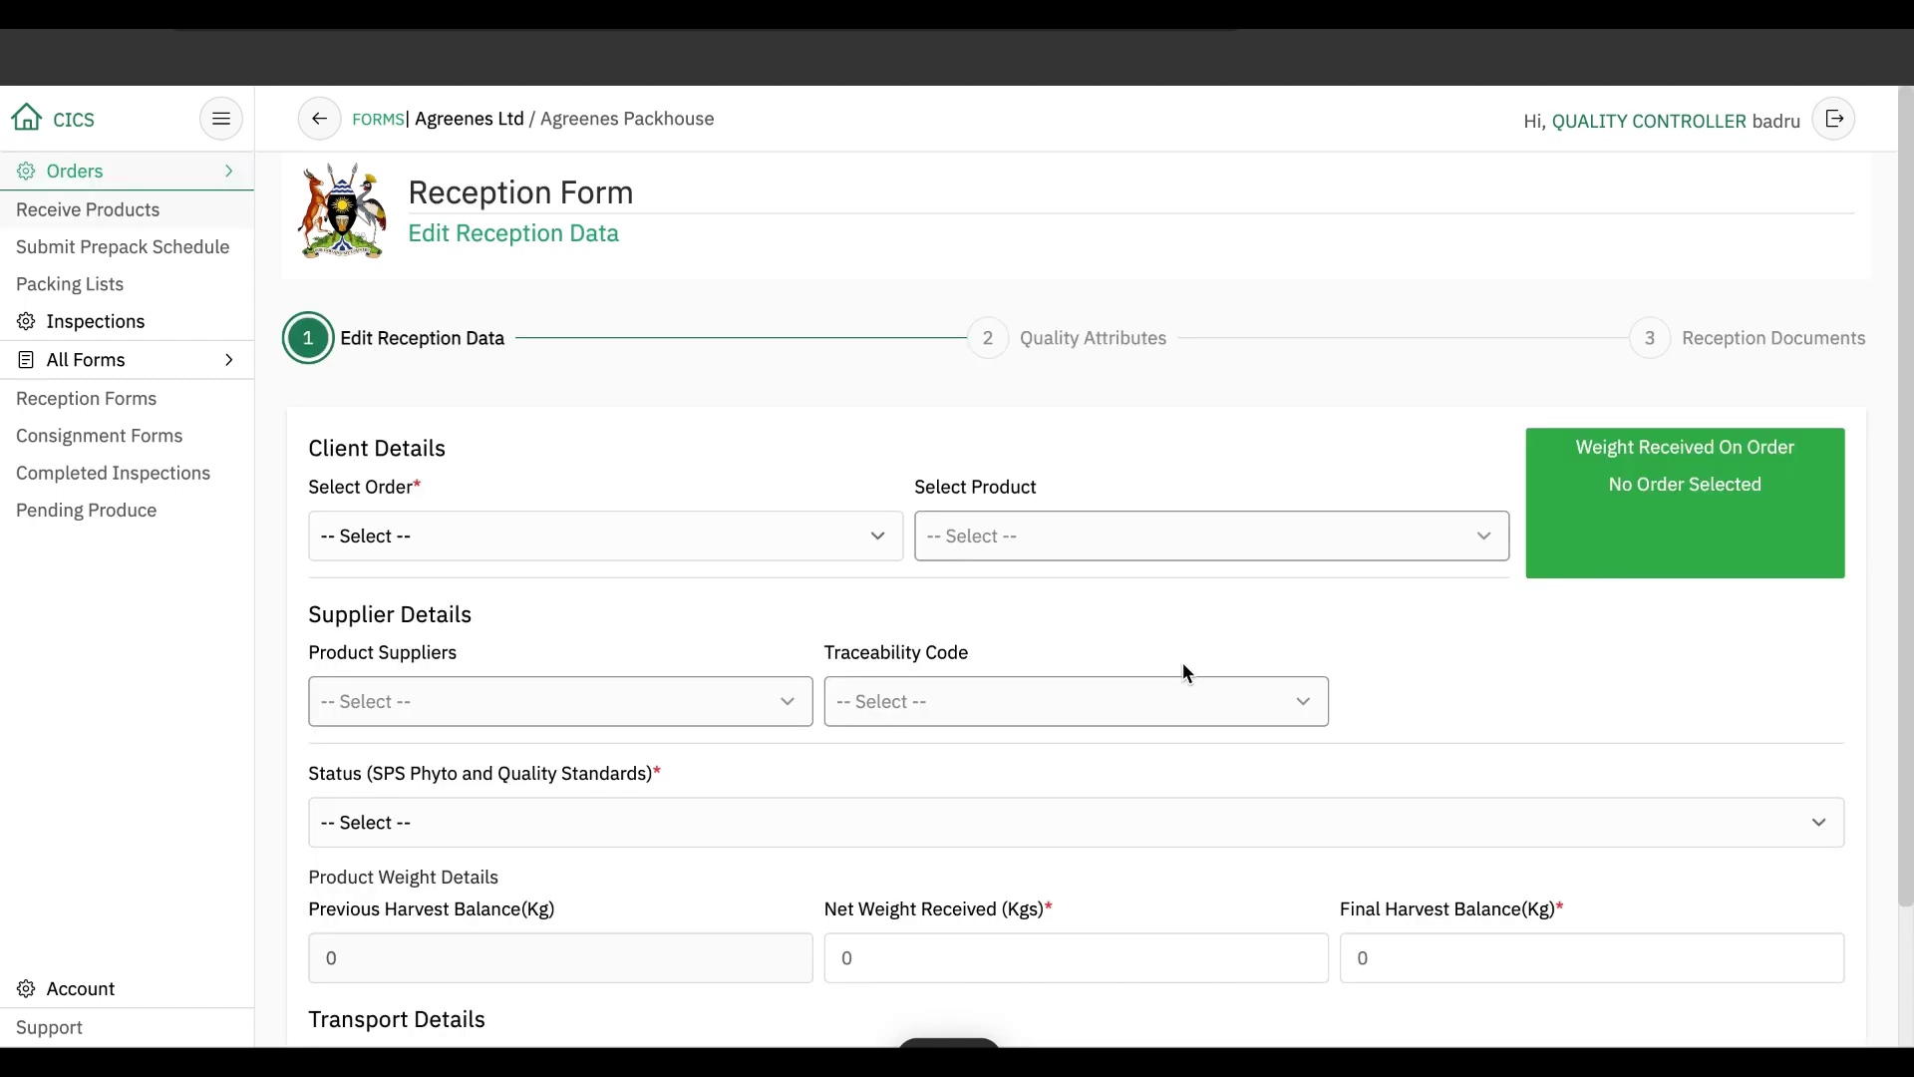
click(748, 527)
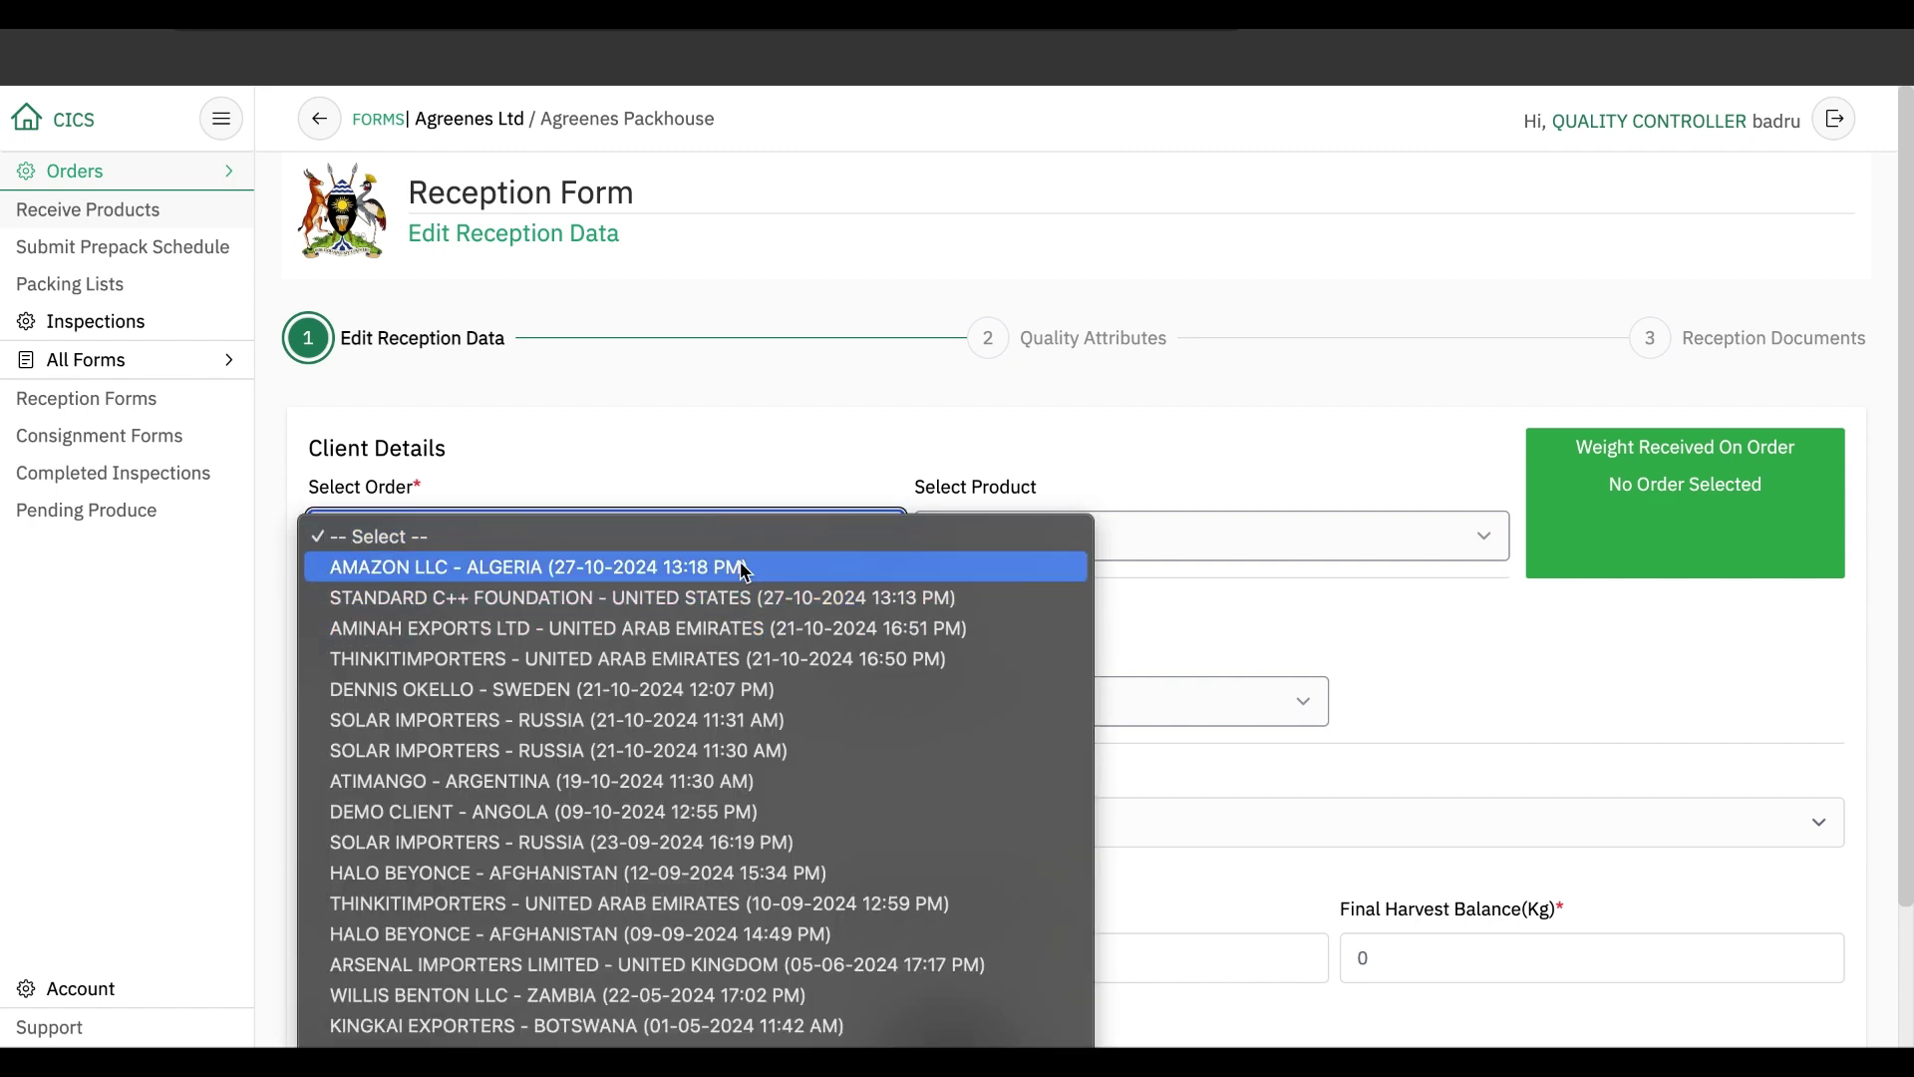
click(747, 559)
click(1059, 536)
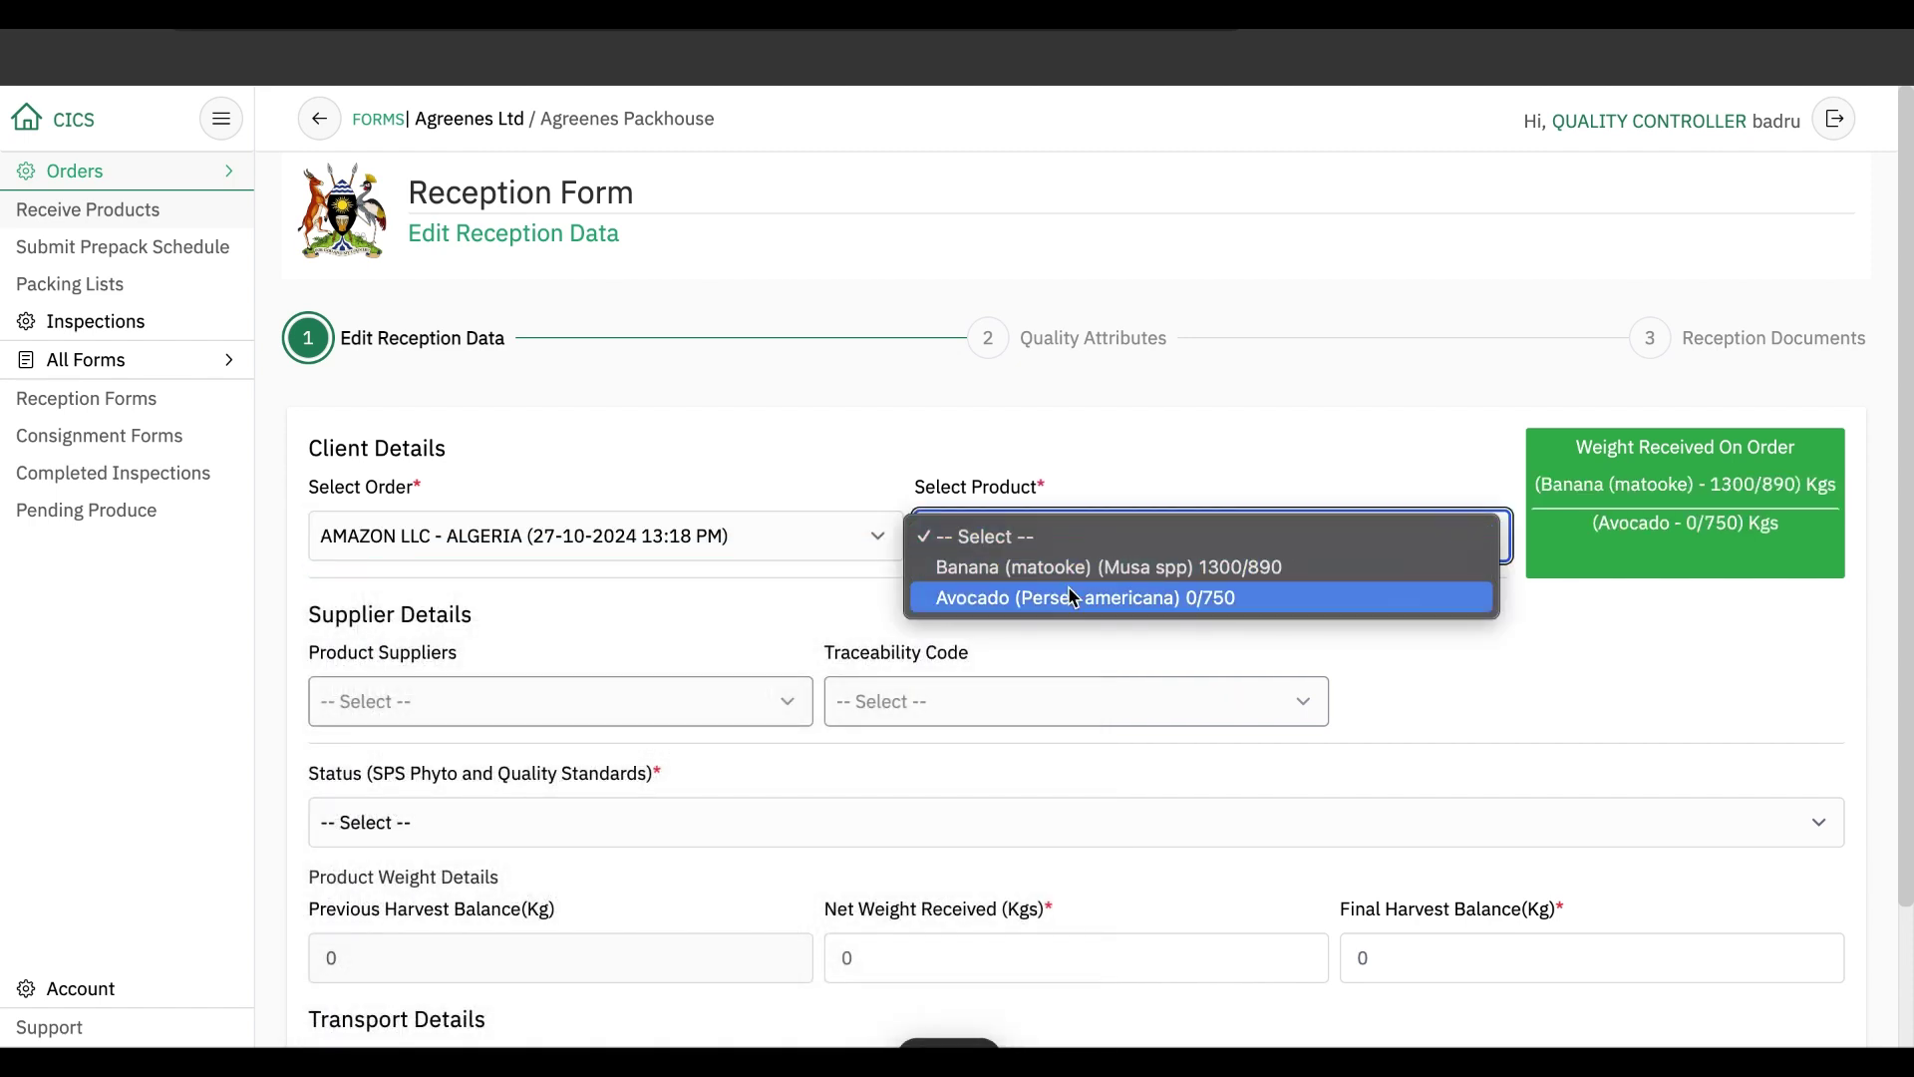
click(1071, 596)
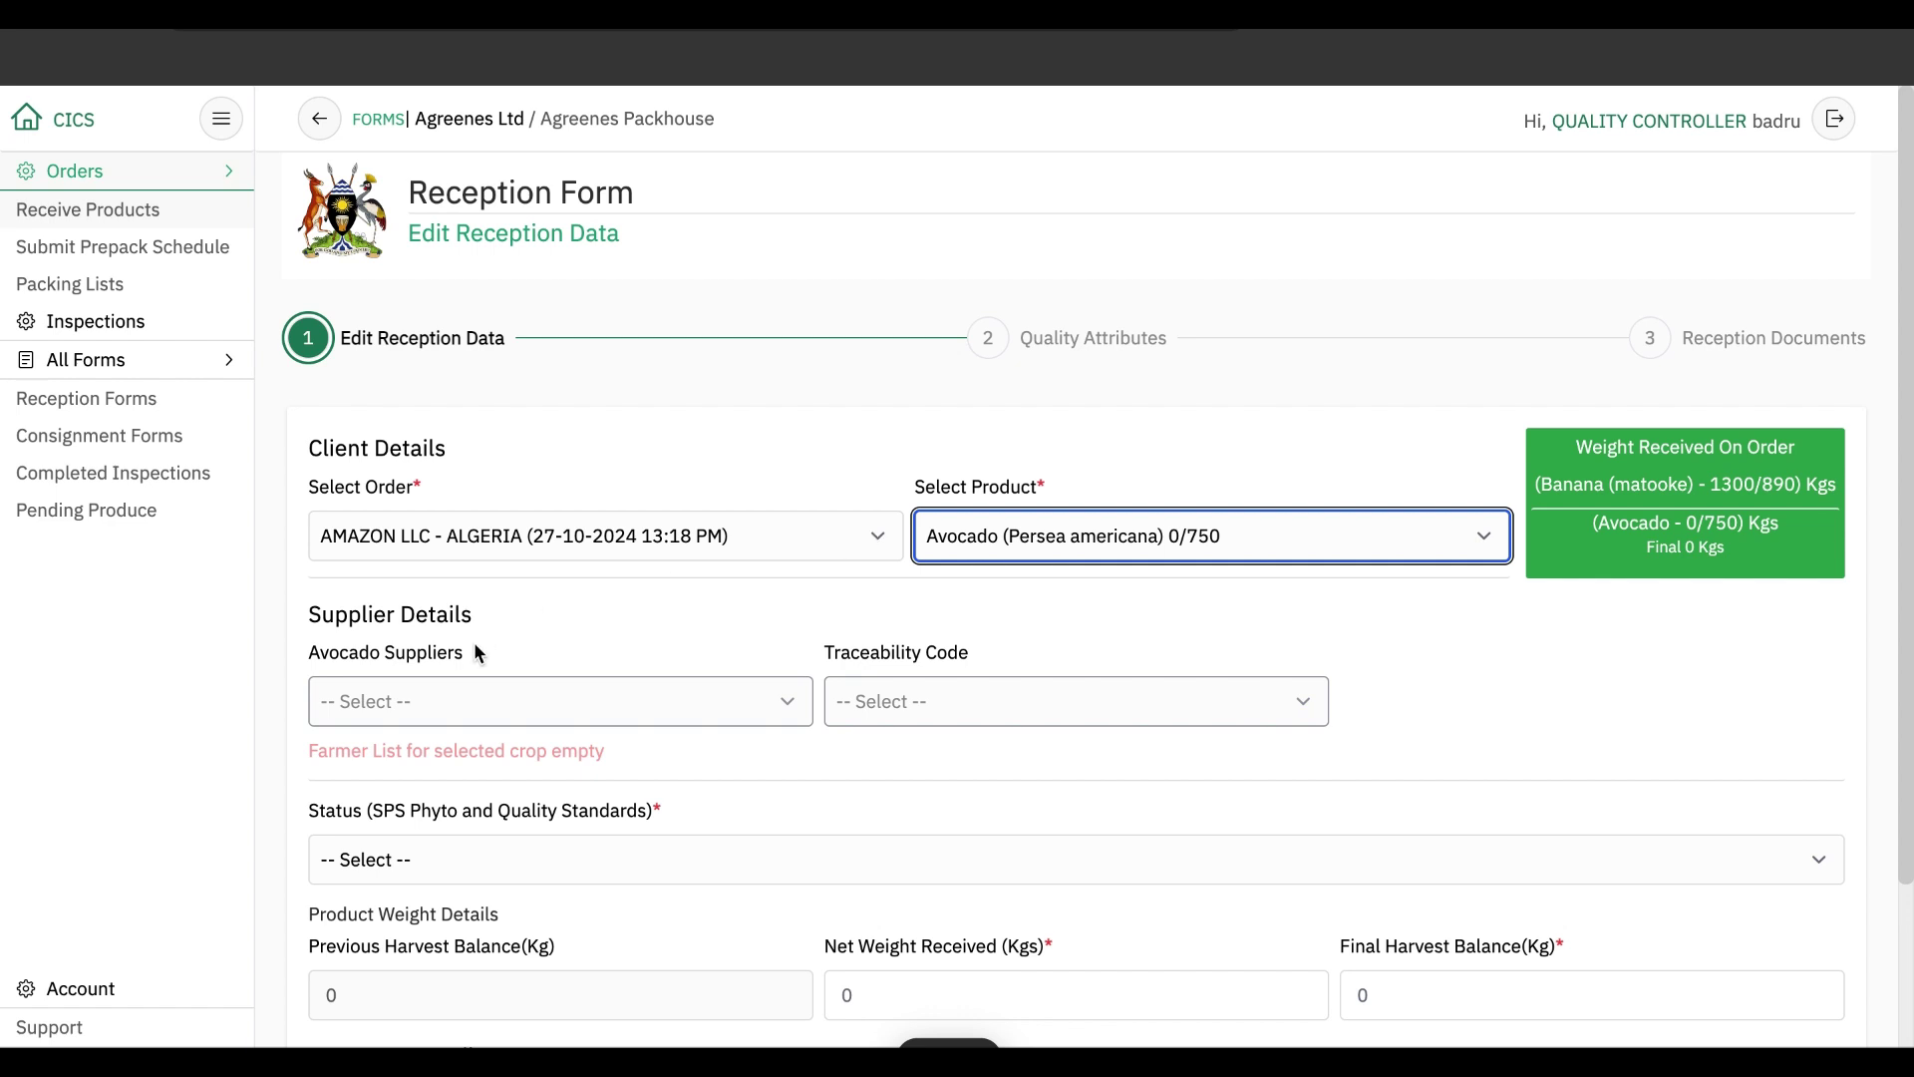
Choose the second listed avocado supplier and try to assign the offered avocado traceability code.
click(463, 686)
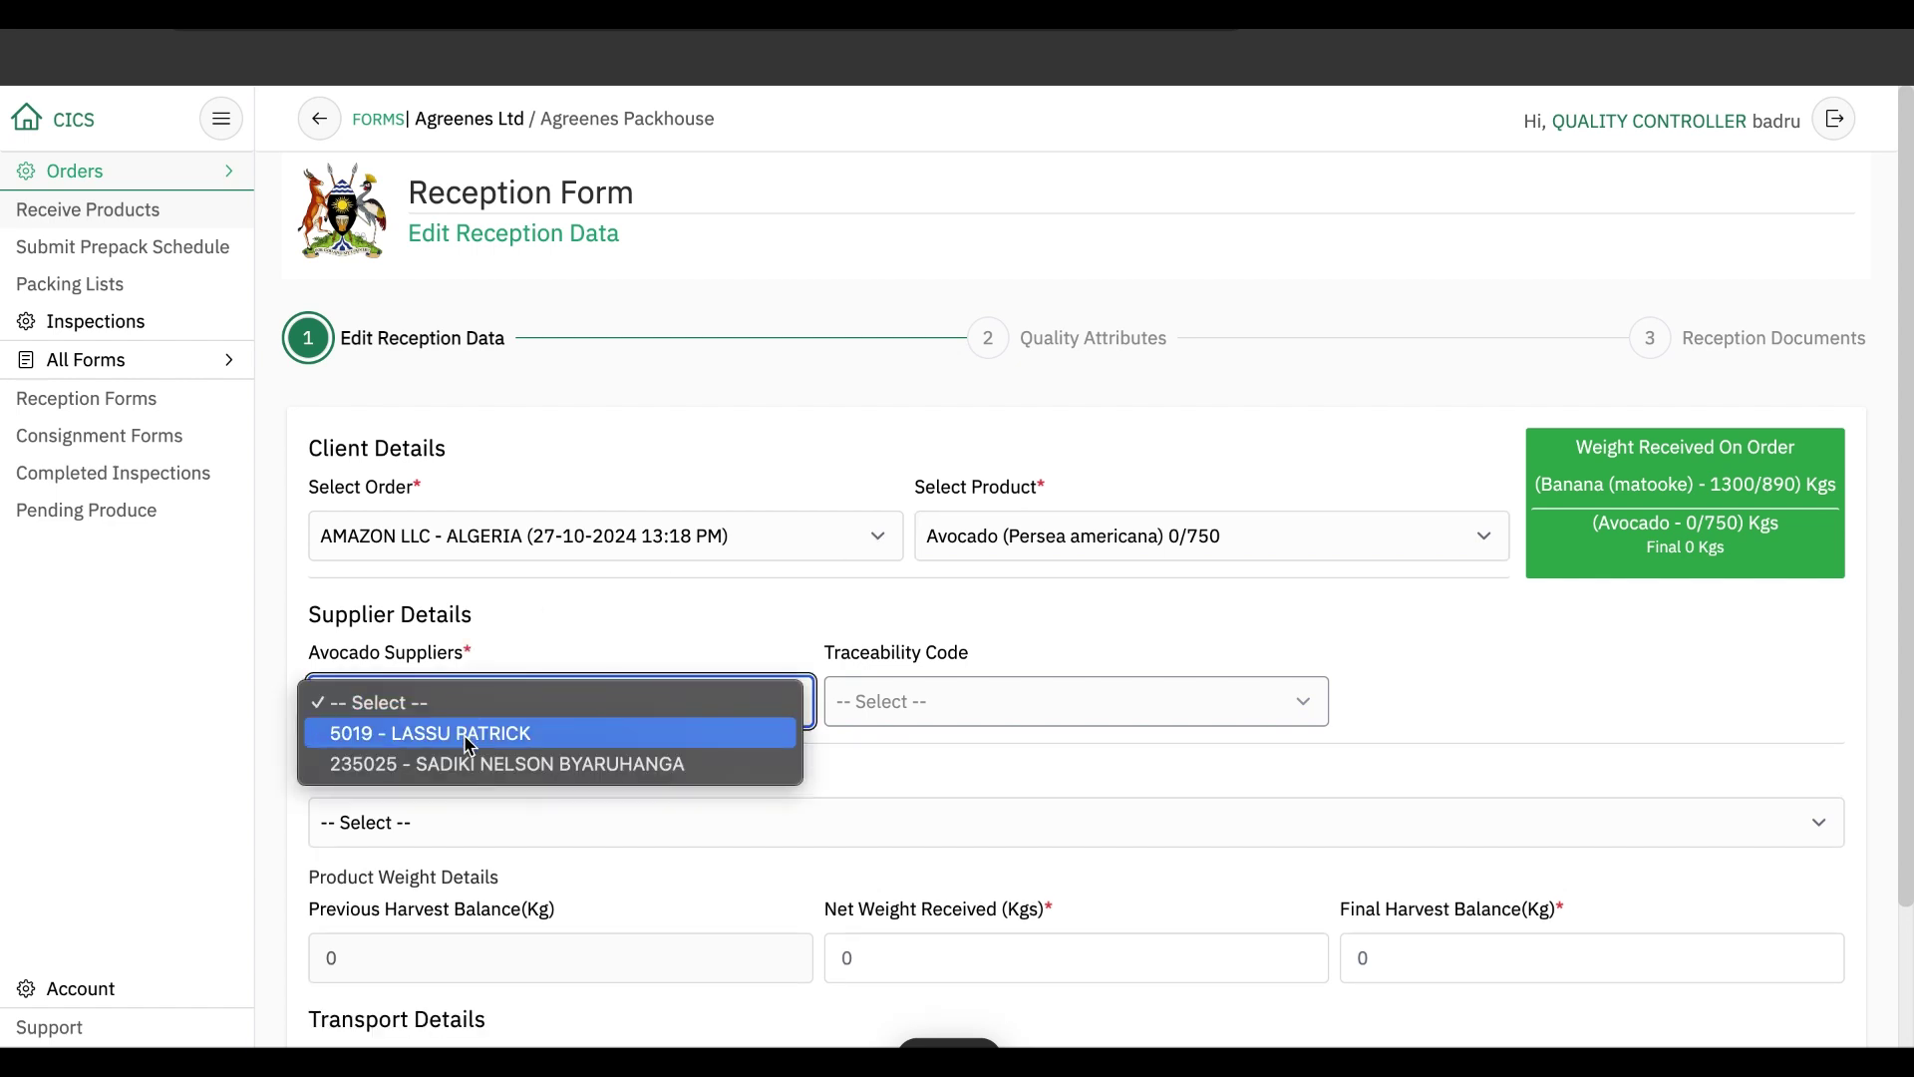
click(470, 734)
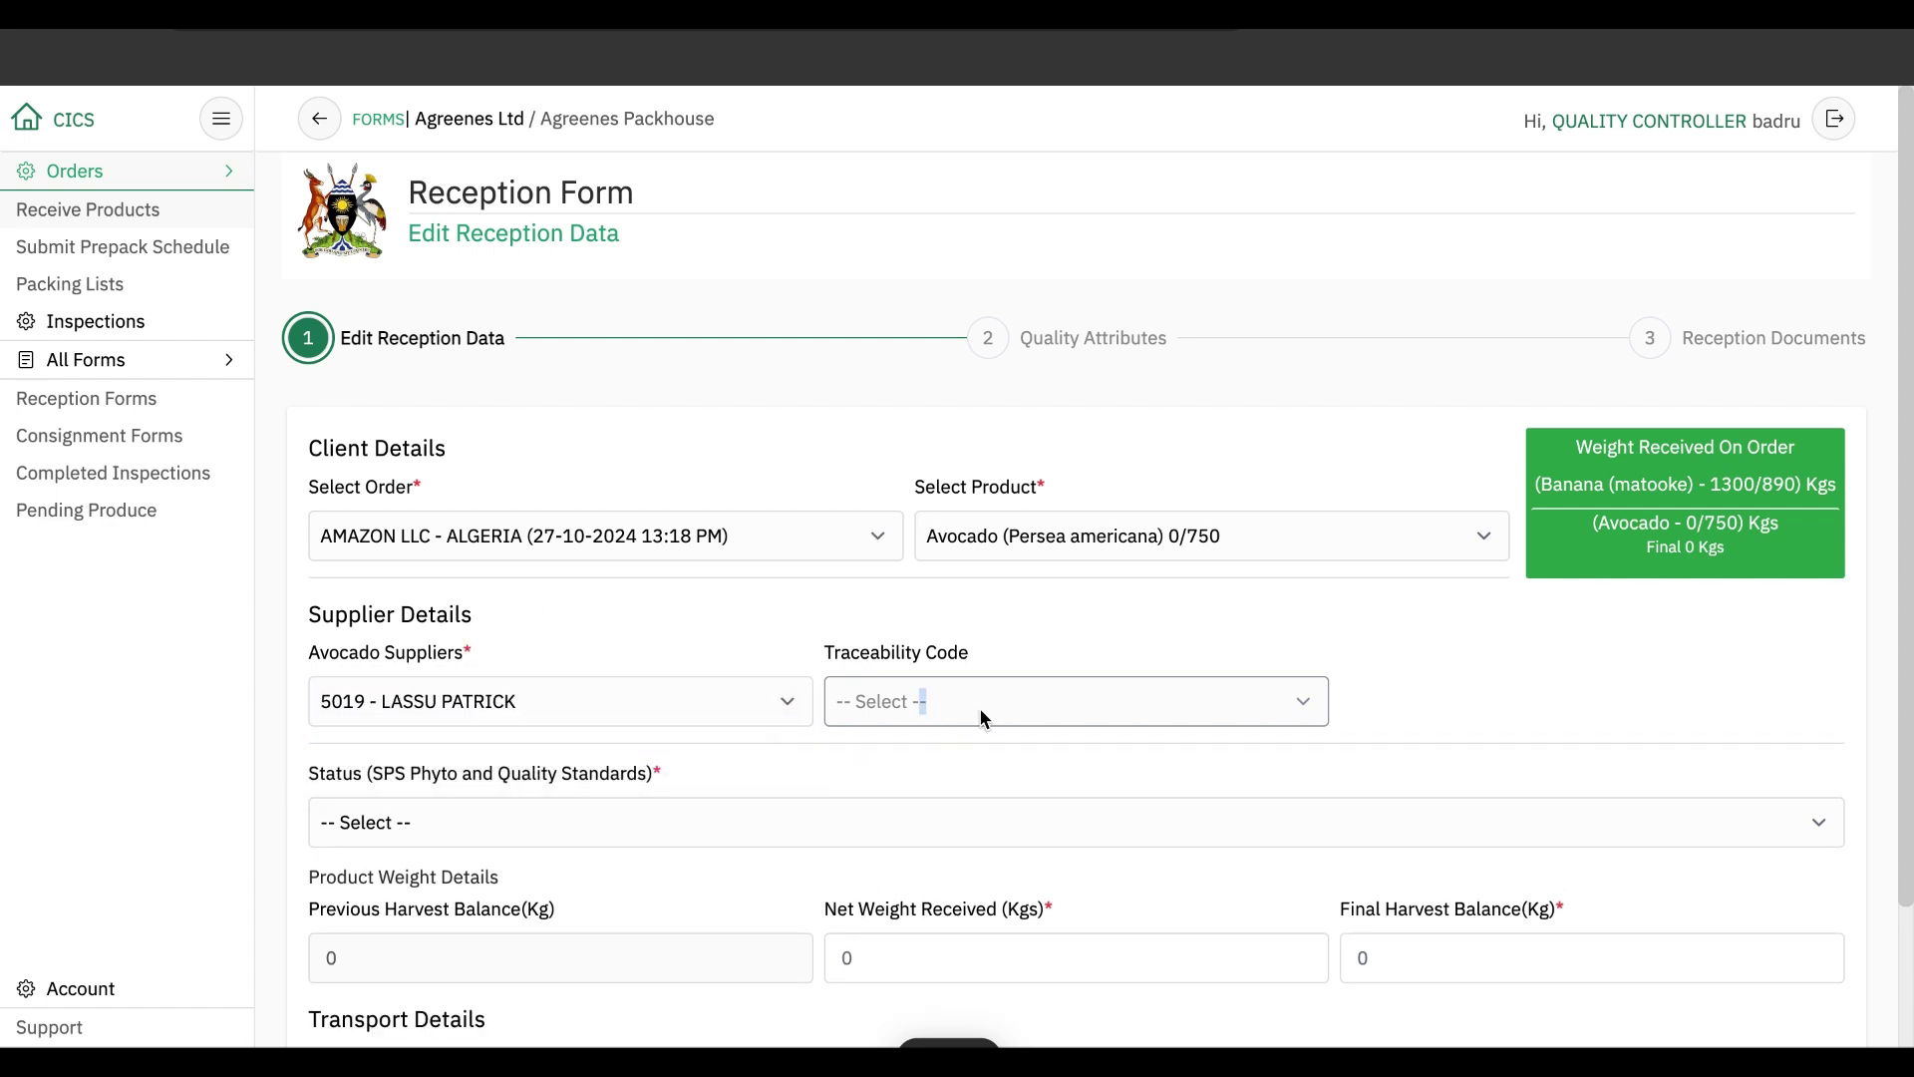
click(701, 698)
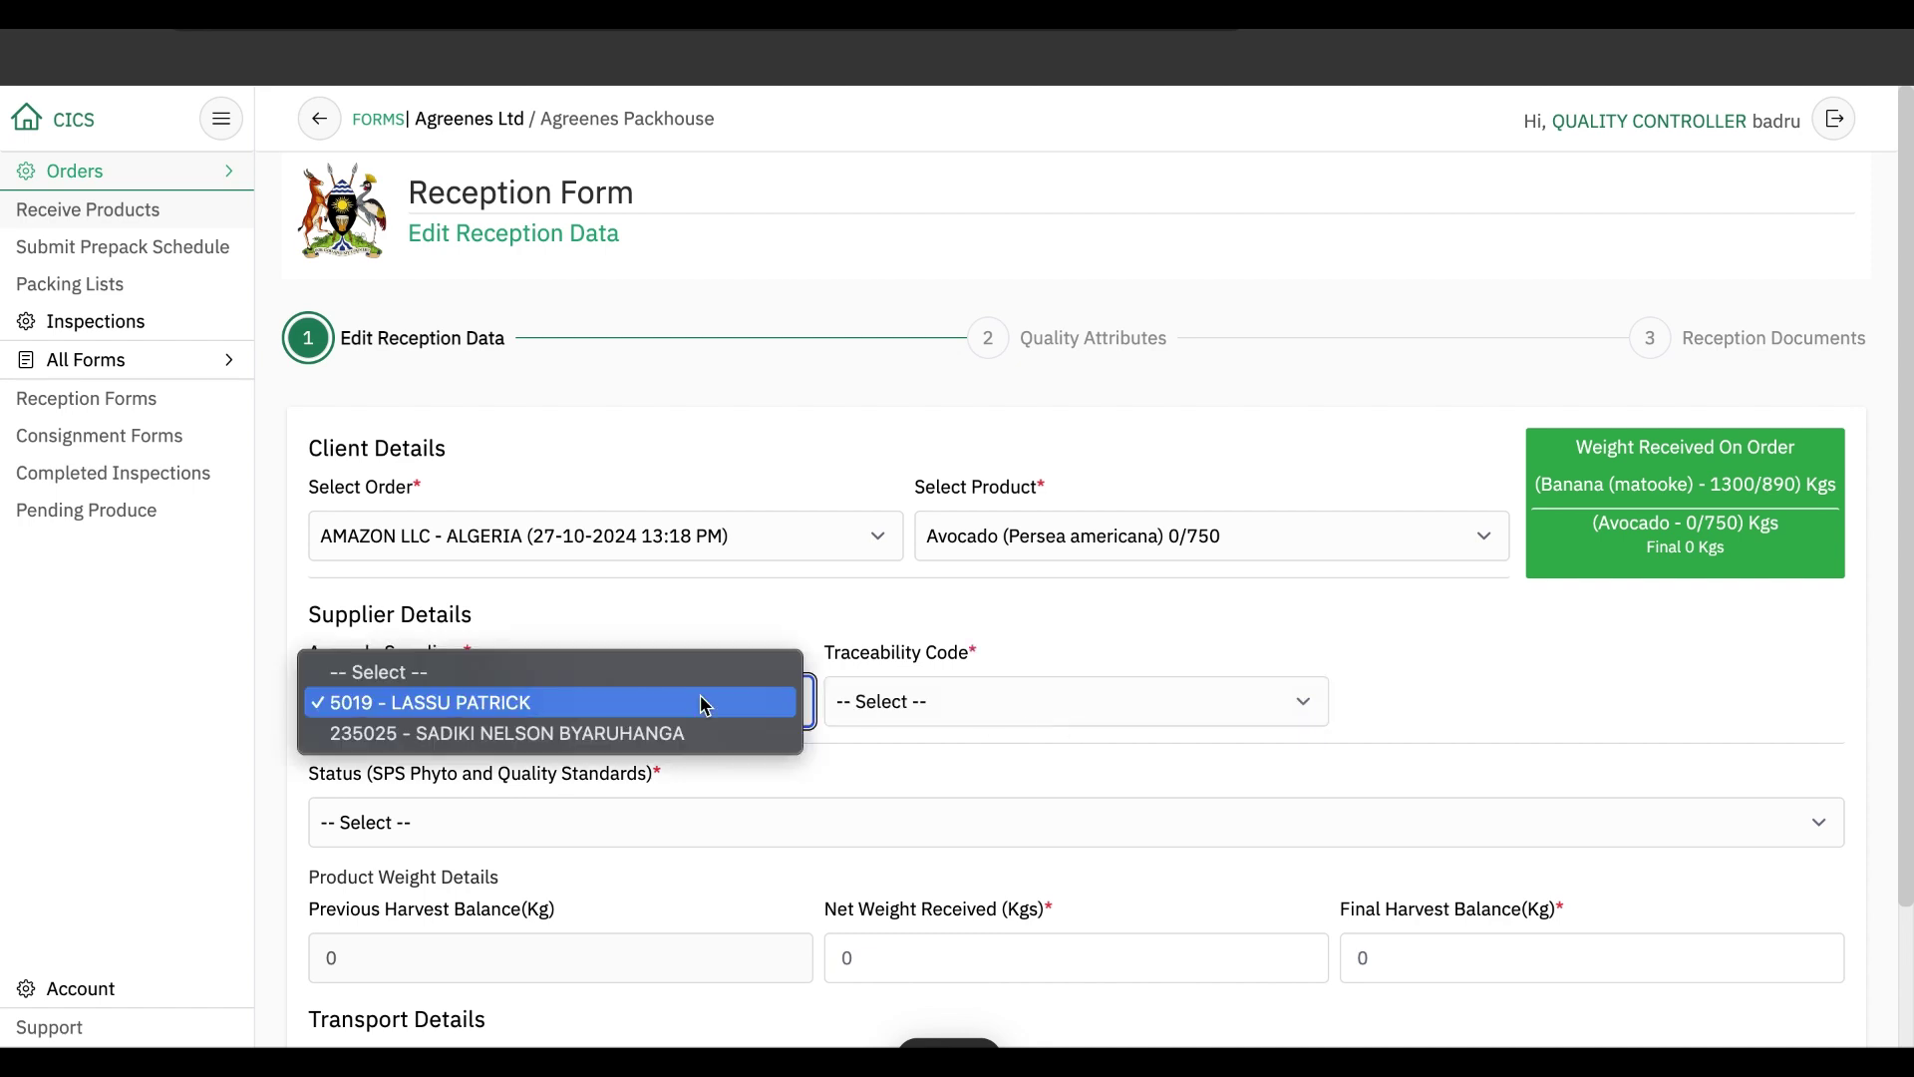
click(703, 732)
click(1025, 703)
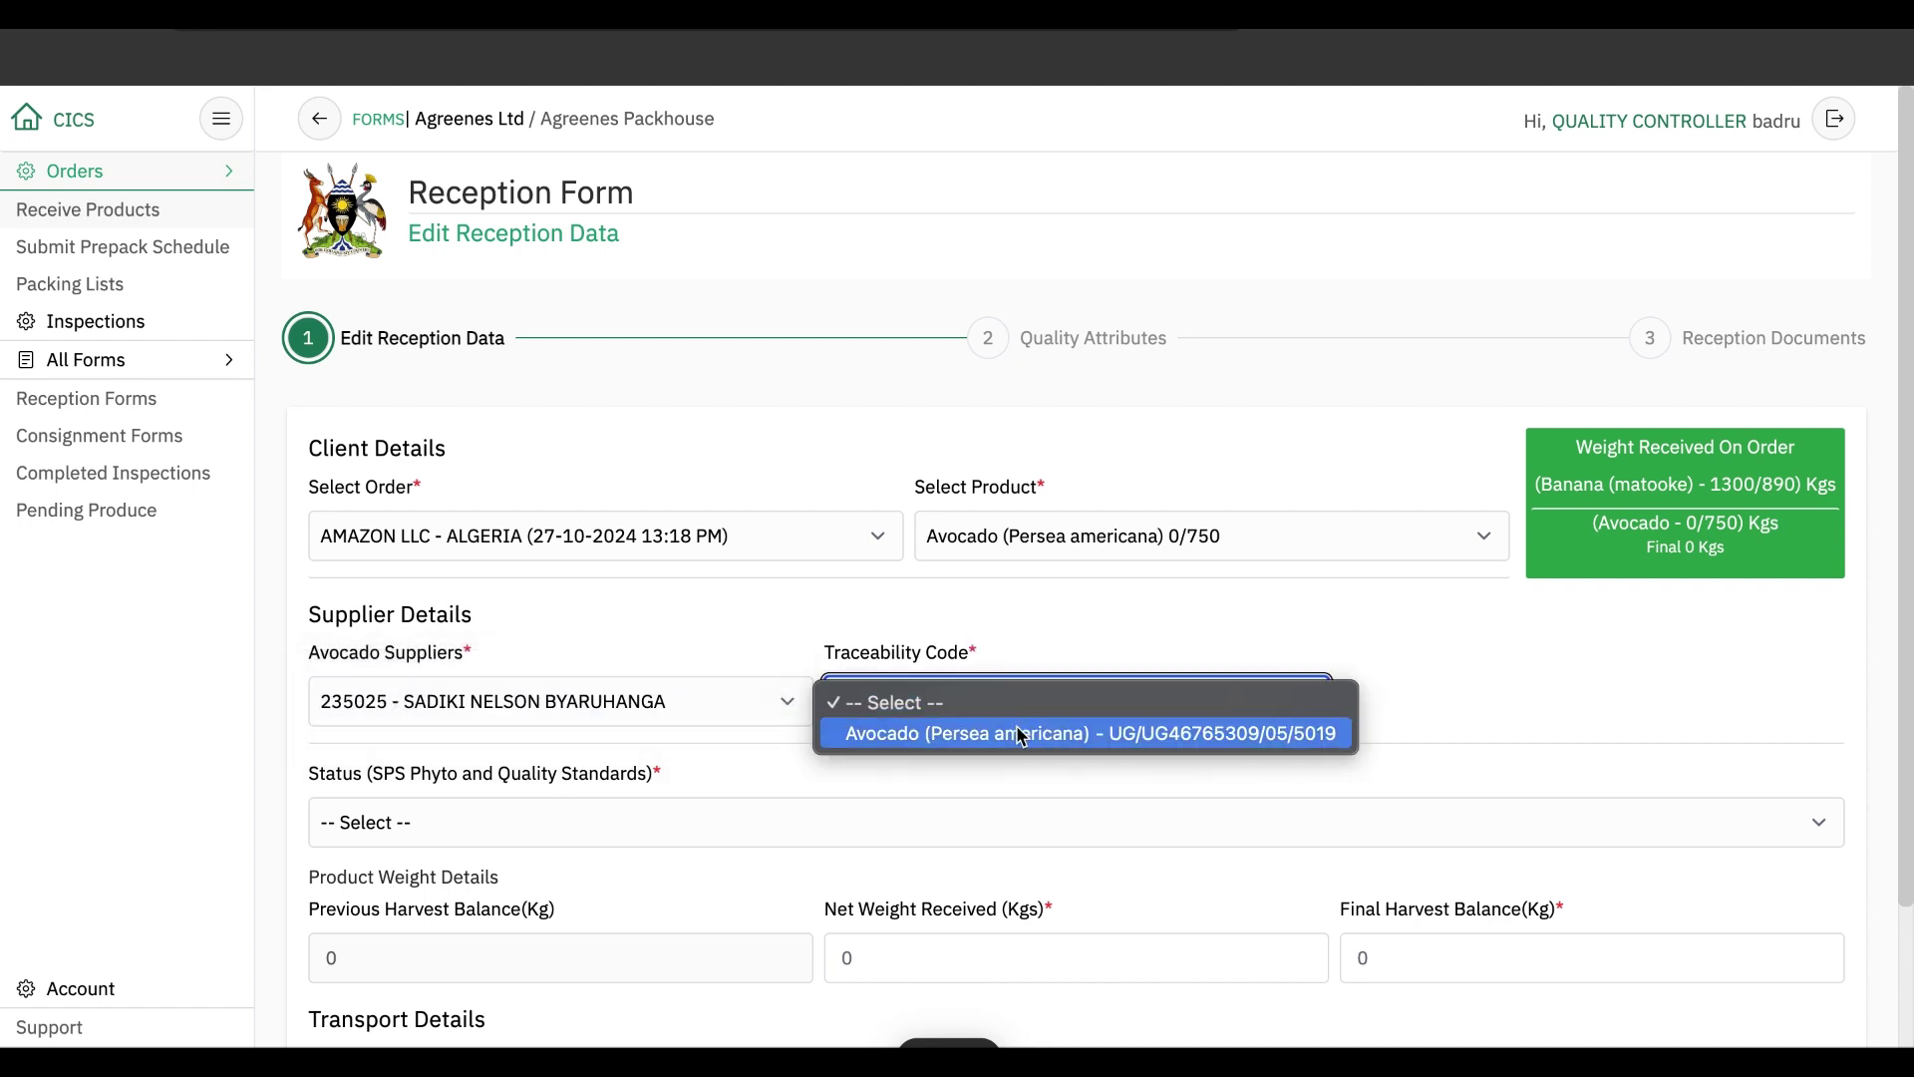
click(1013, 731)
Set the avocado's SPS phyto and quality status to Approved and the net weight received to 900 kg.
scroll(983, 893, down, 3)
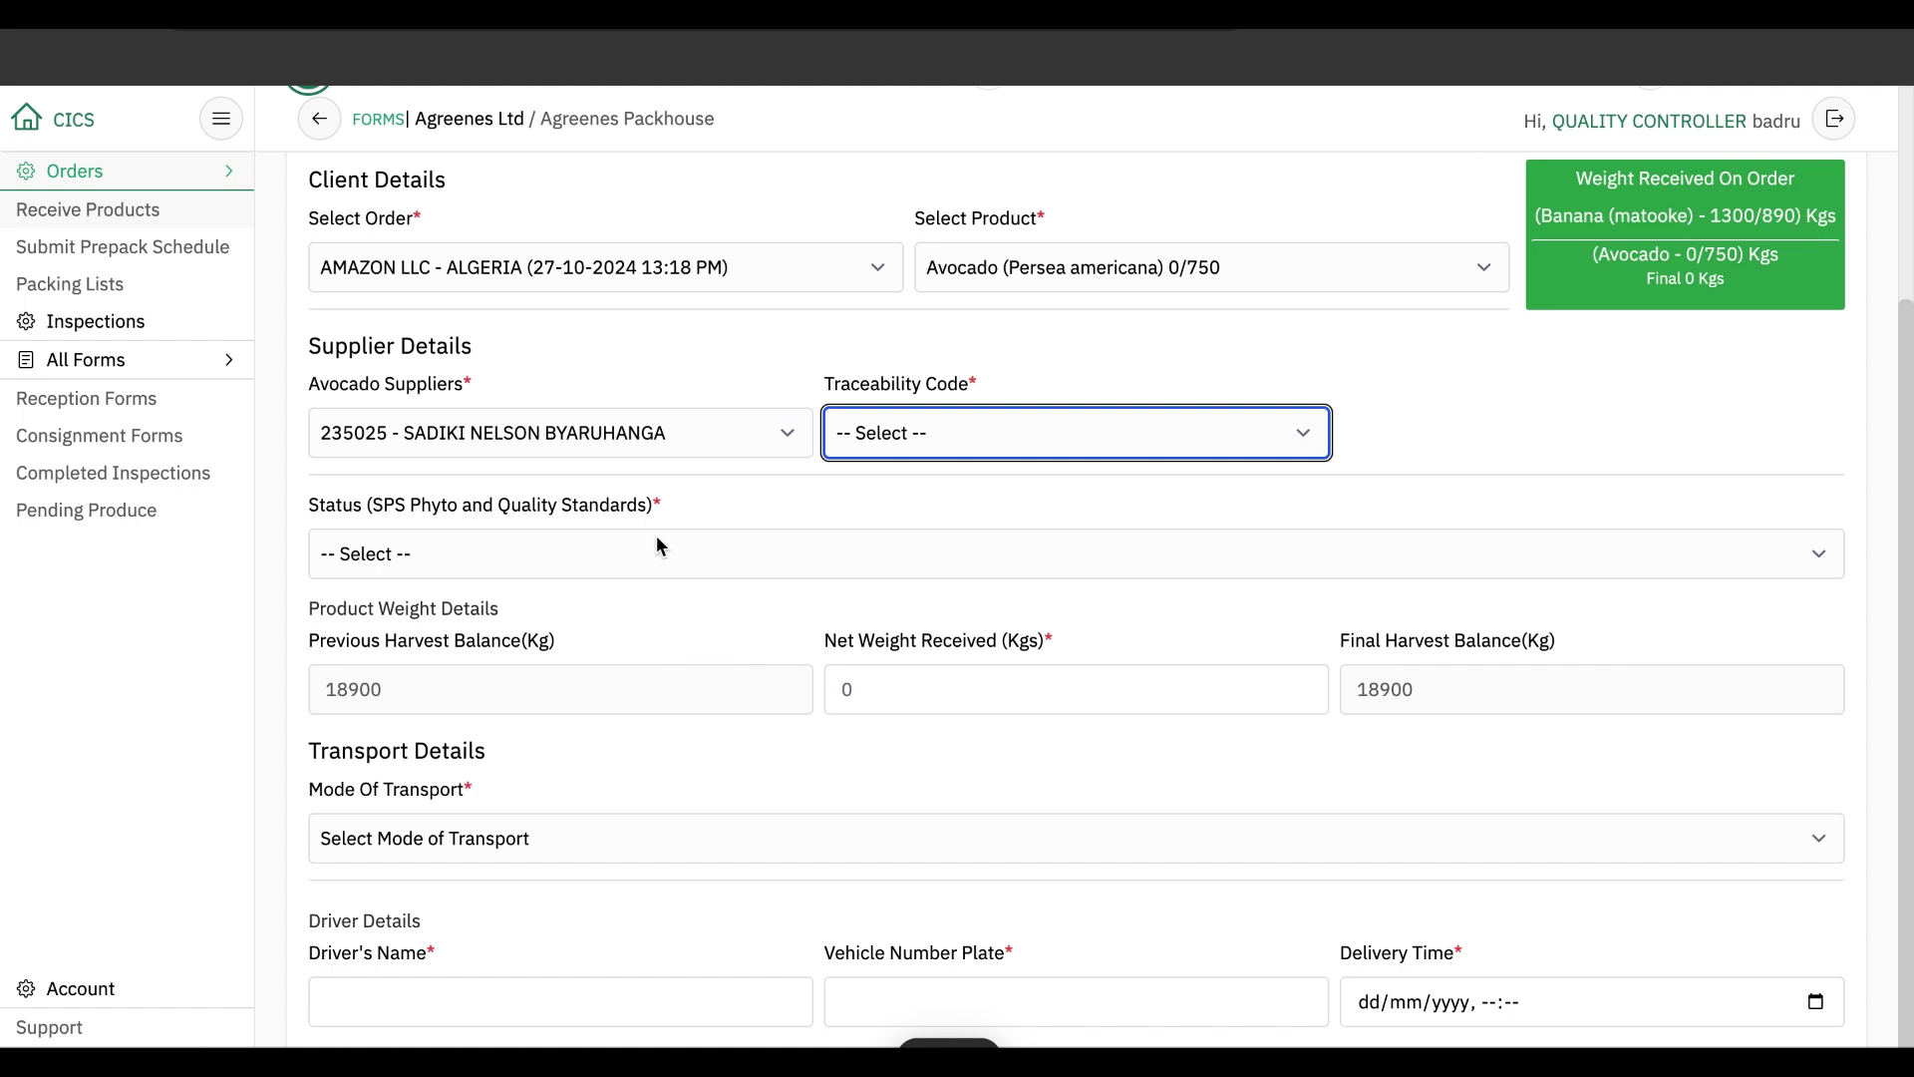
click(657, 551)
click(658, 587)
click(952, 704)
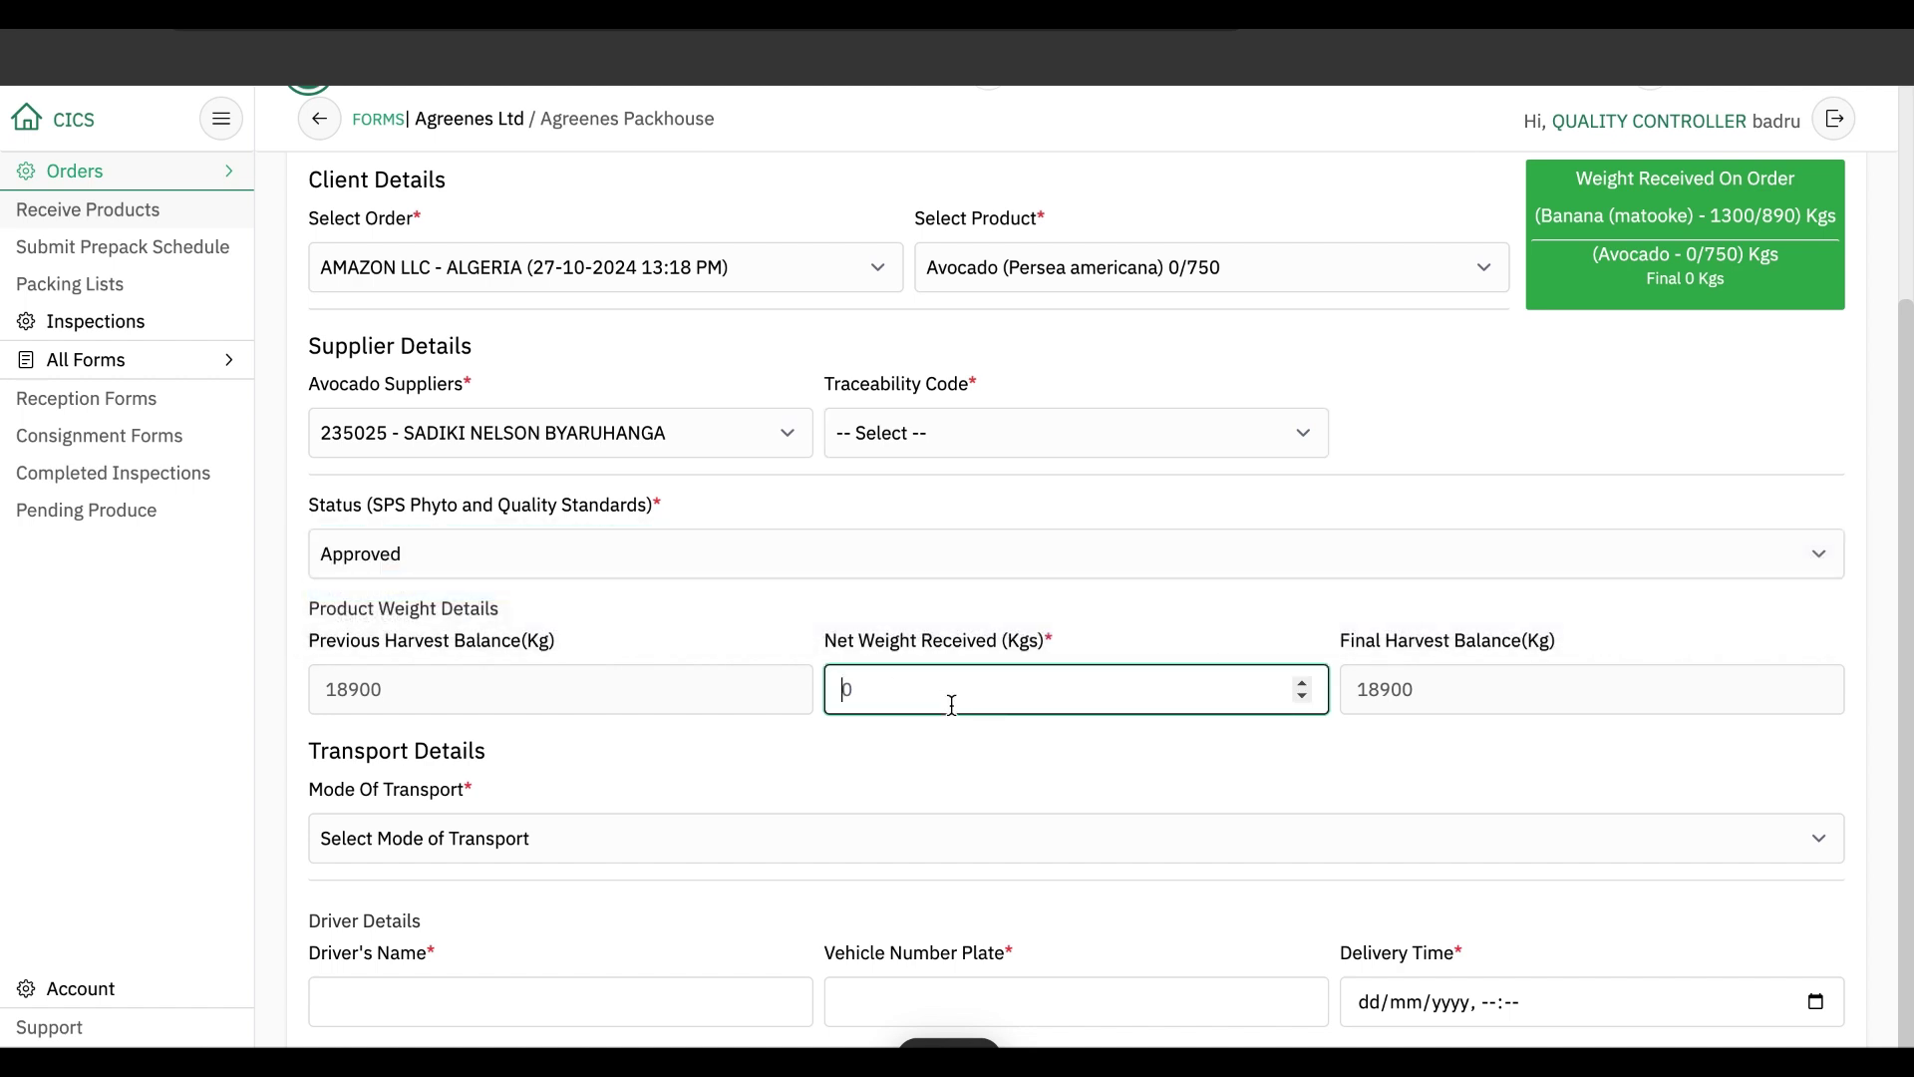
text(19)
key(BackSpace)
key(BackSpace)
text(900)
Fill in the transport details: ROAD transport, the saved driver's name and vehicle number plate, and delivery time 27/10/2024, 13:59.
click(823, 838)
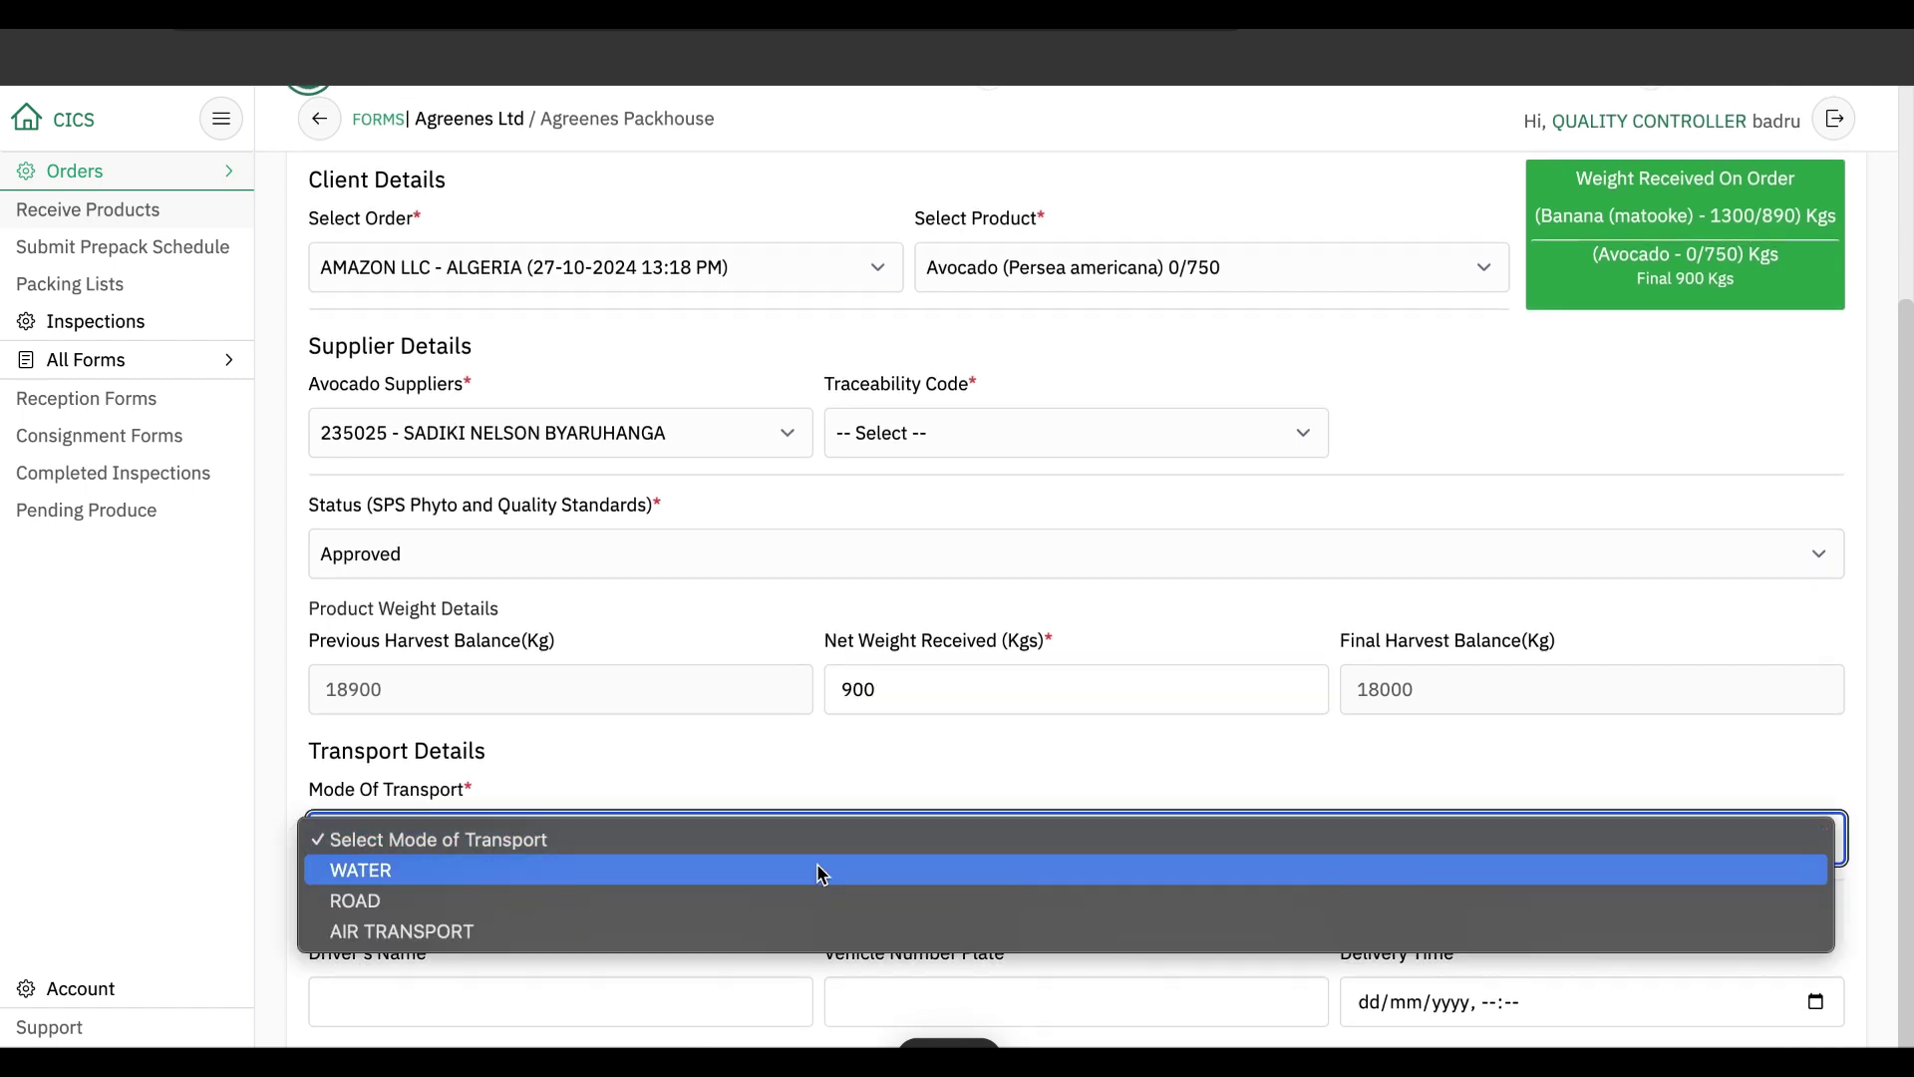
click(818, 900)
click(645, 1005)
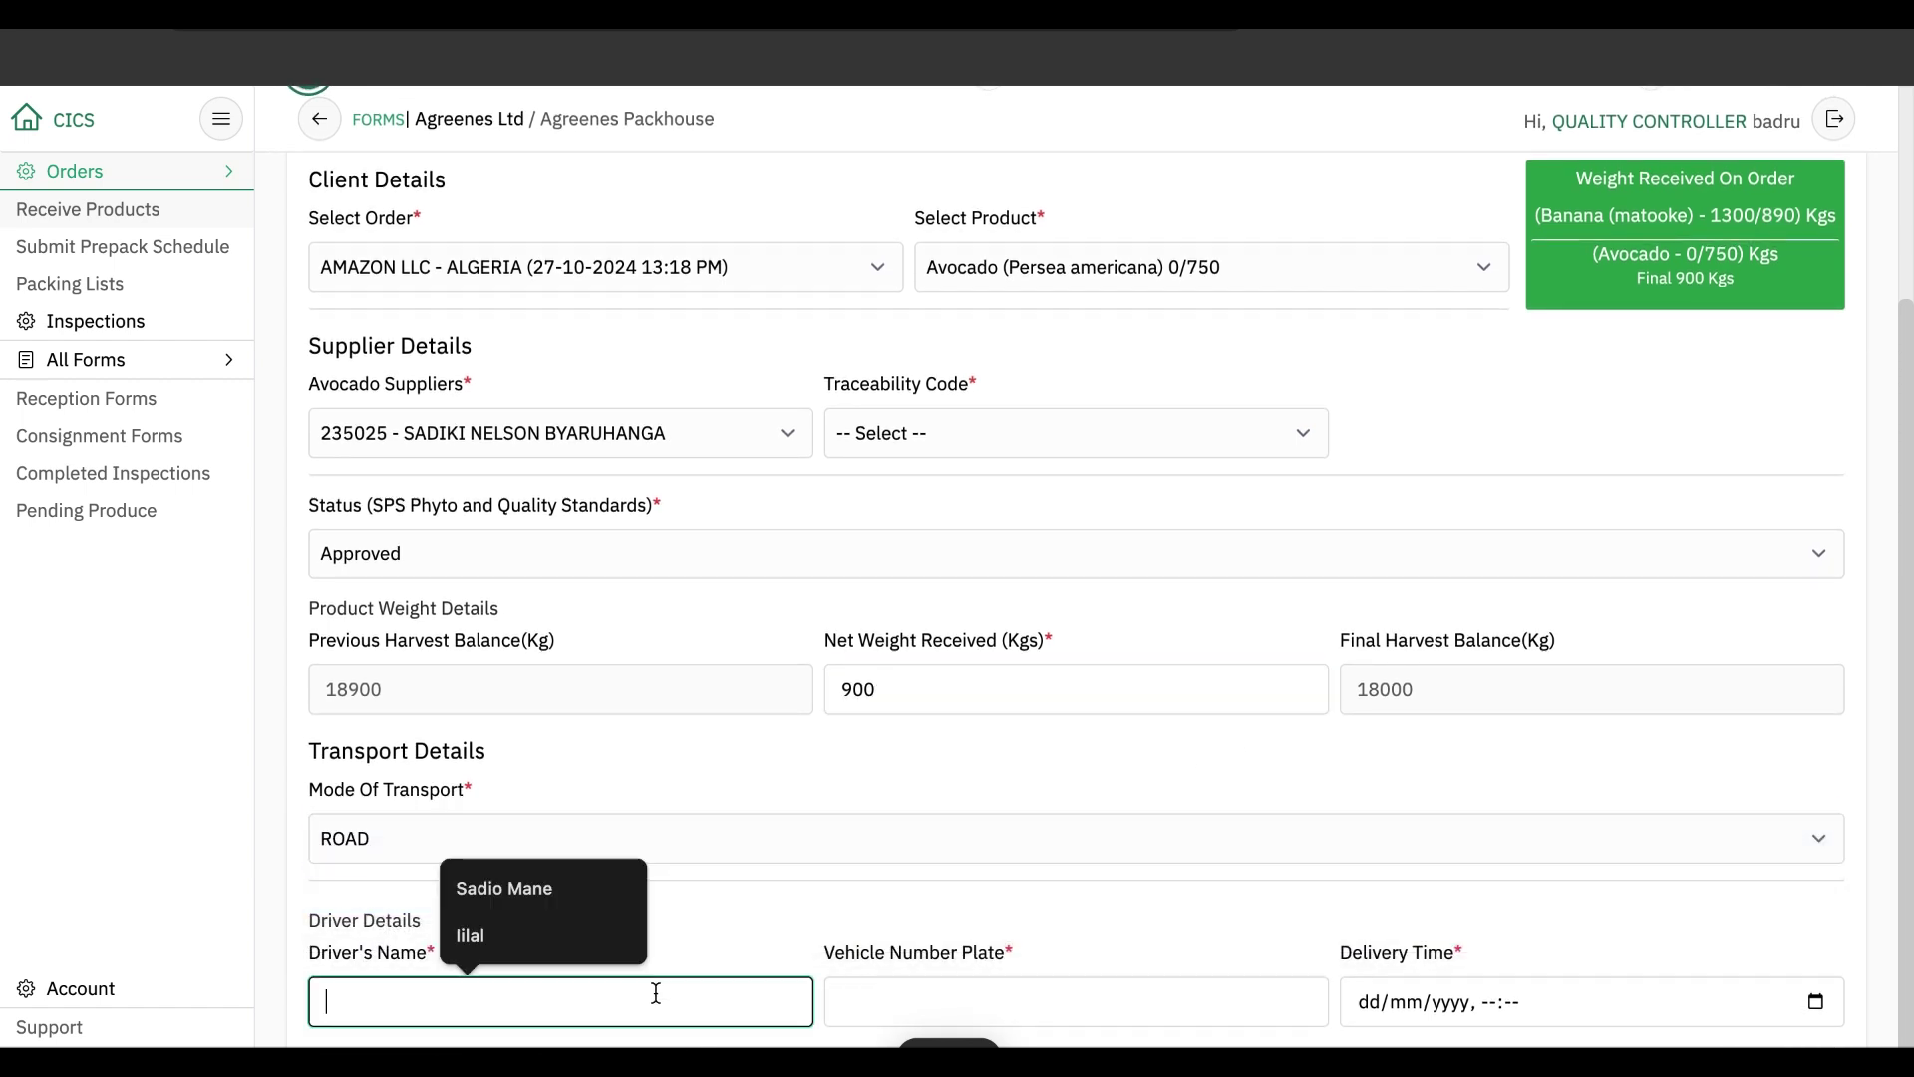
click(547, 886)
click(997, 996)
click(1027, 887)
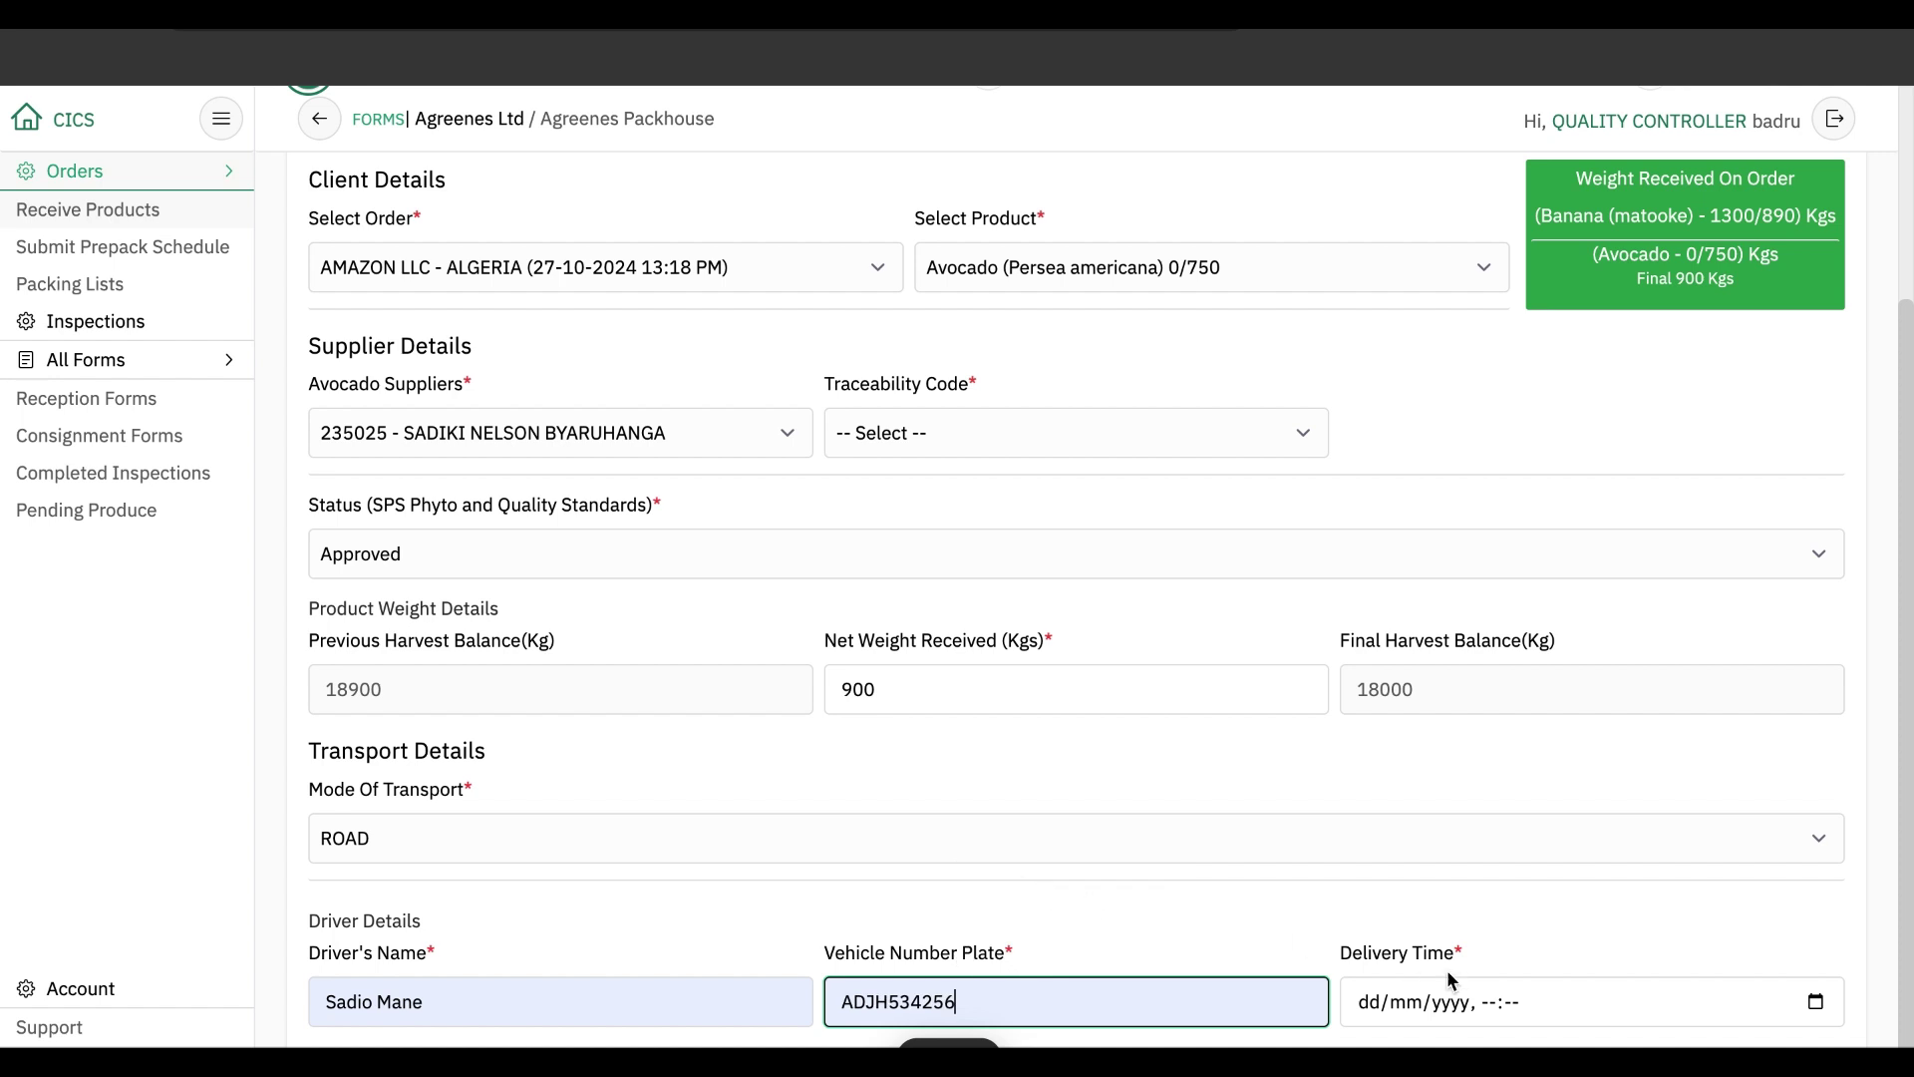
click(1816, 1002)
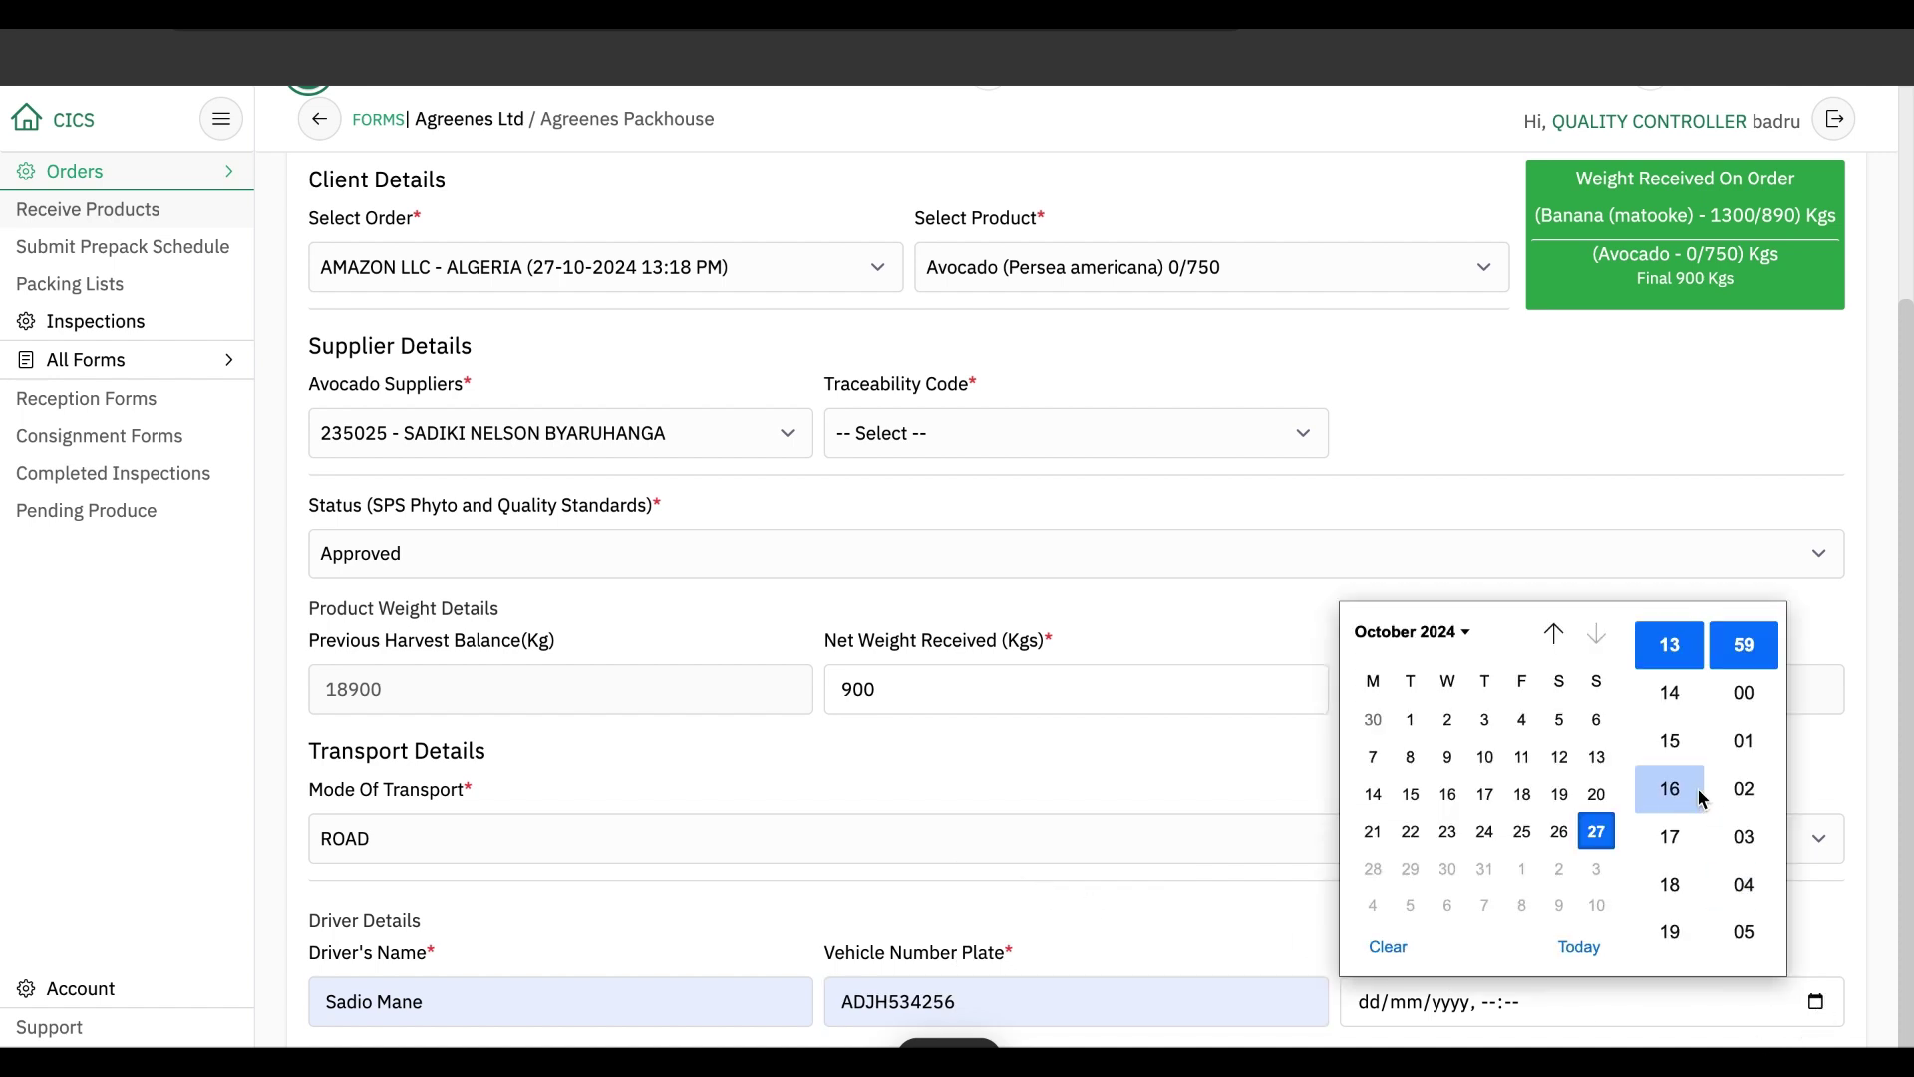
click(1596, 830)
key(Return)
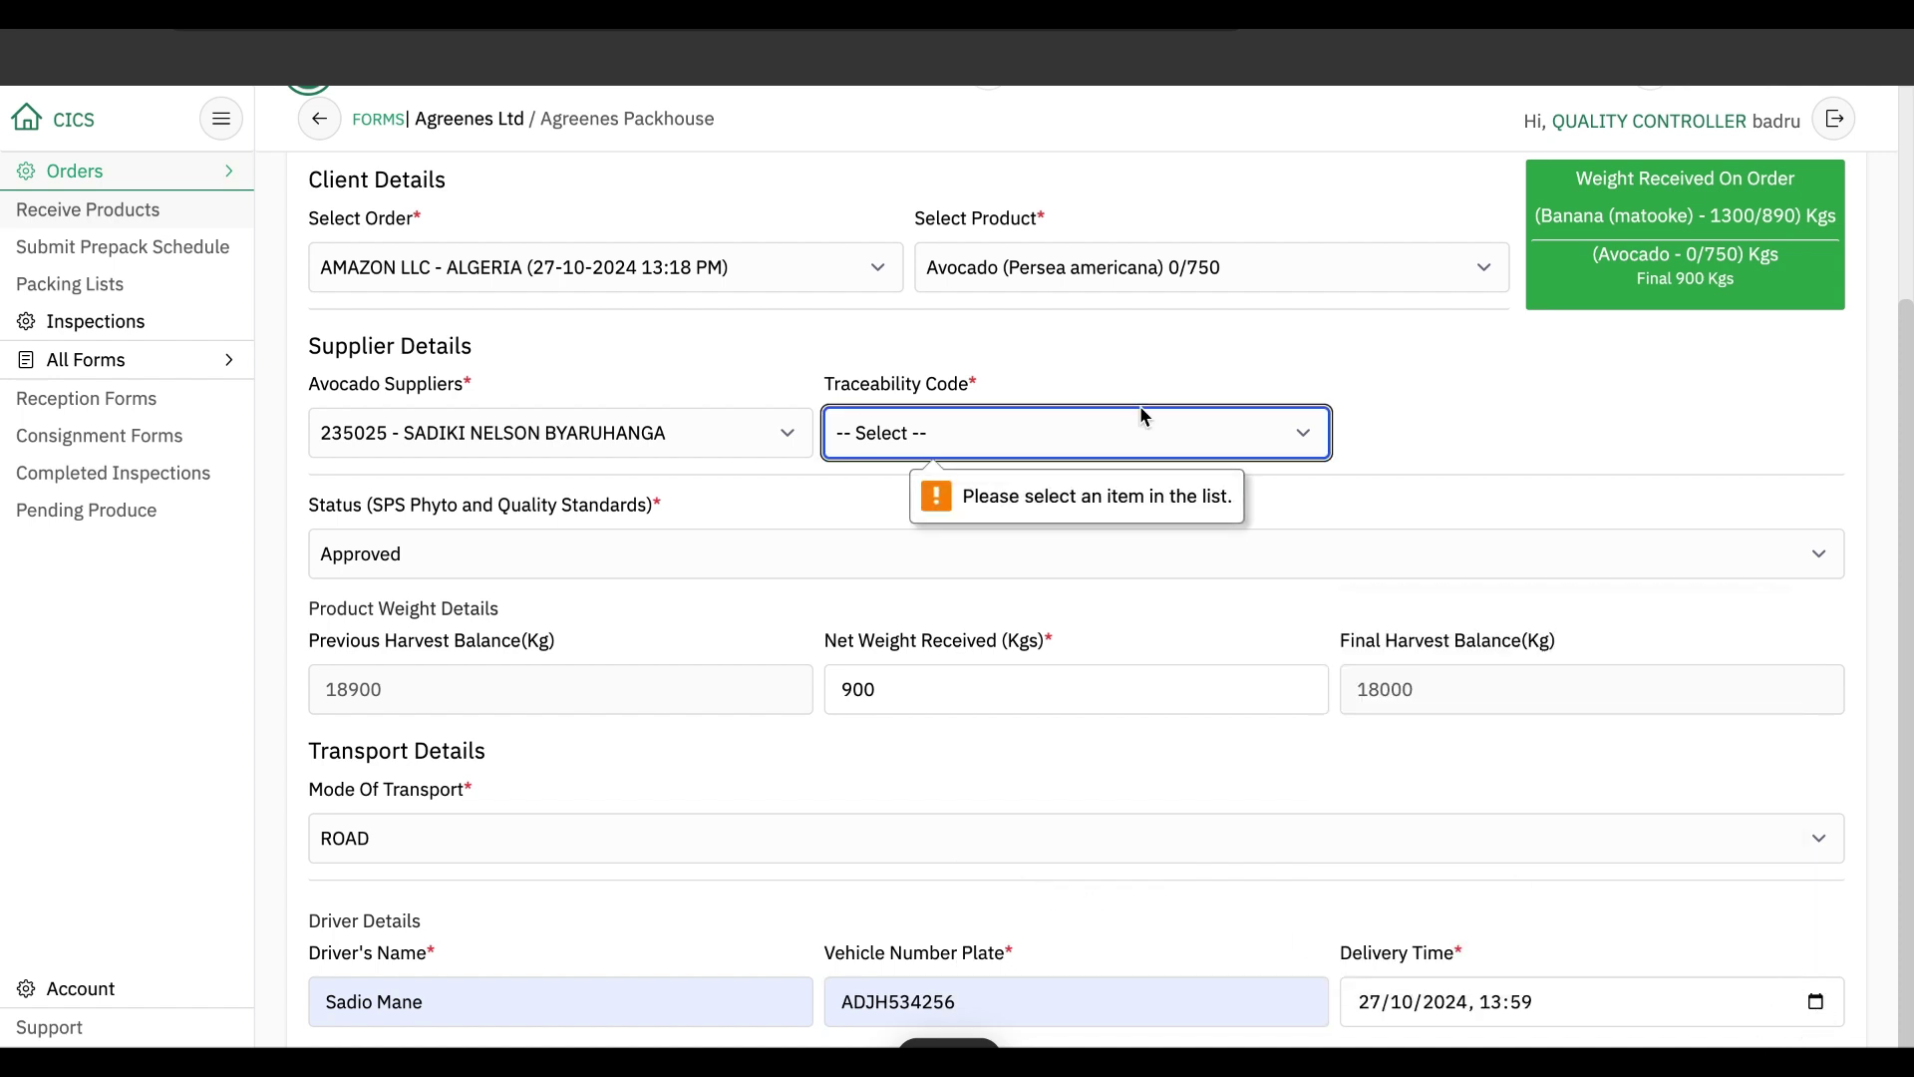
Select the avocado traceability code for the chosen supplier and continue to the Quality Attributes stage.
click(1136, 434)
click(1137, 466)
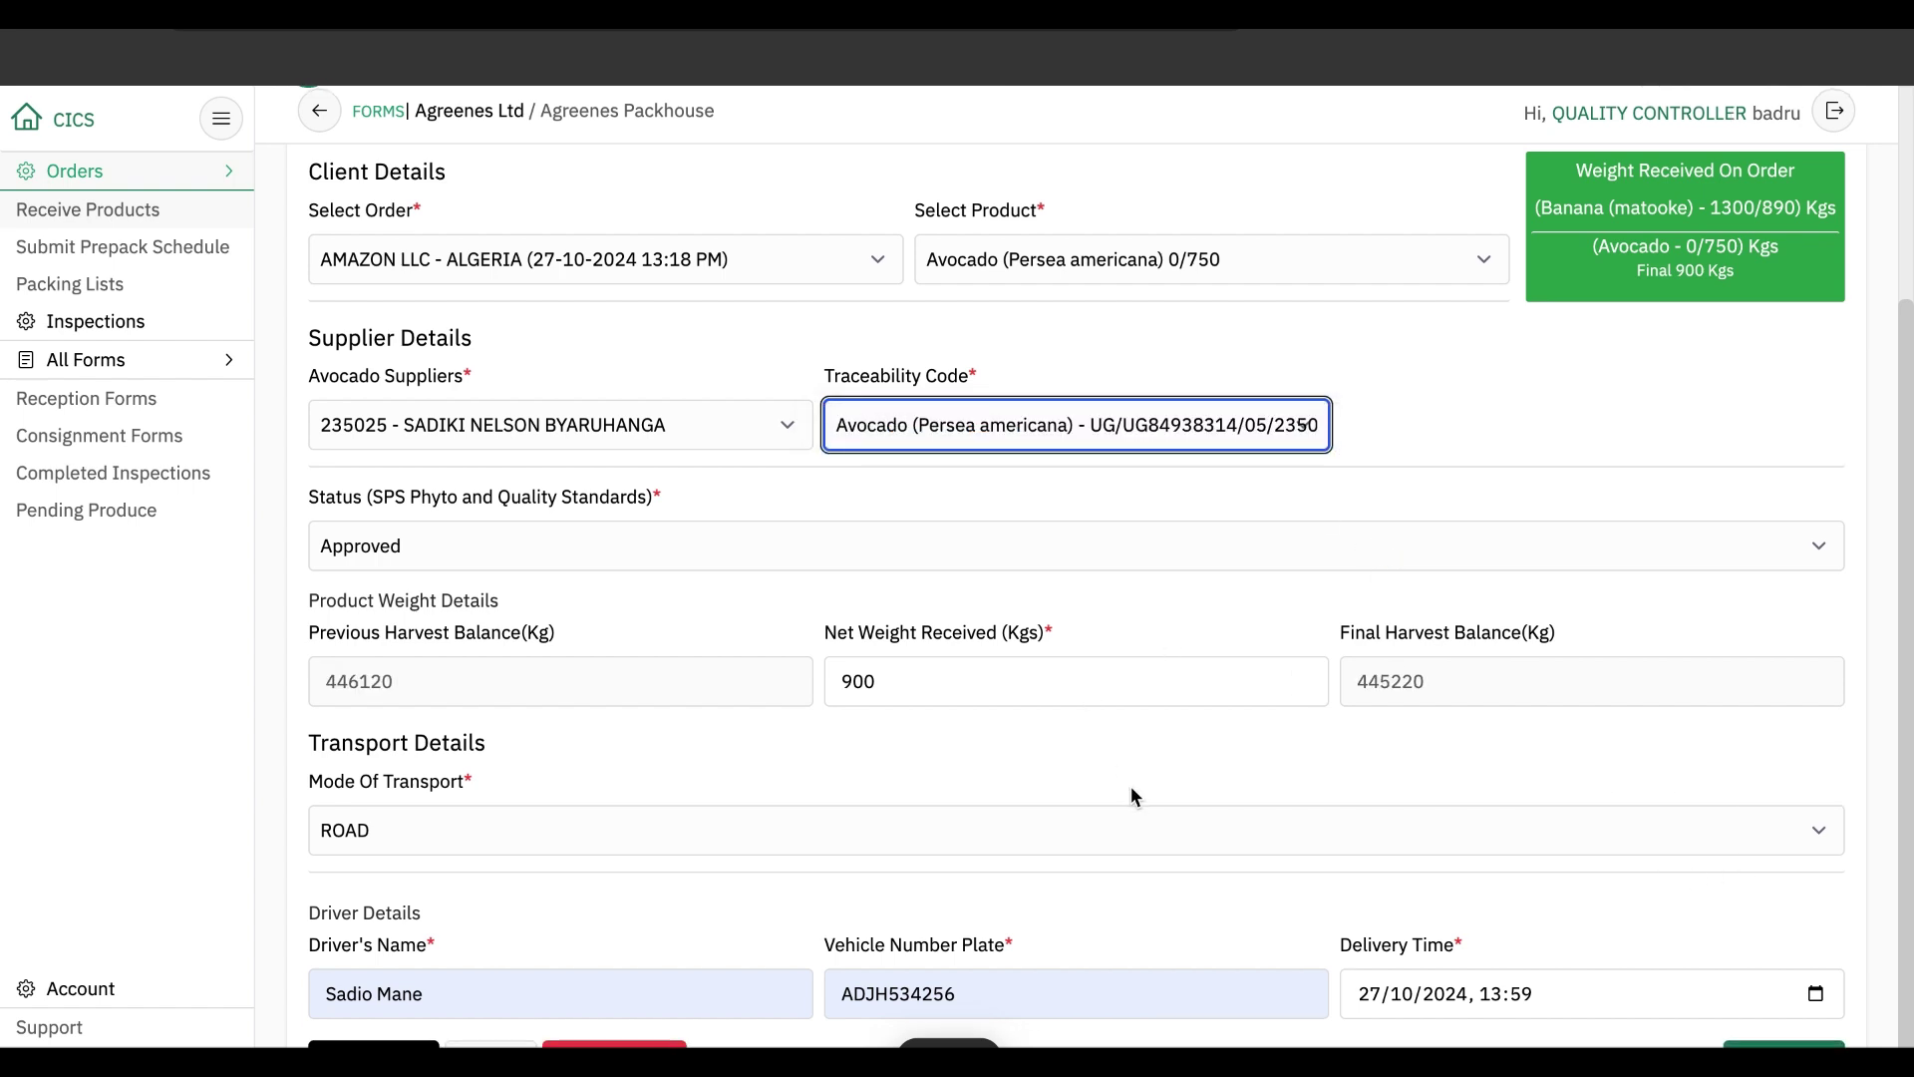
click(1671, 952)
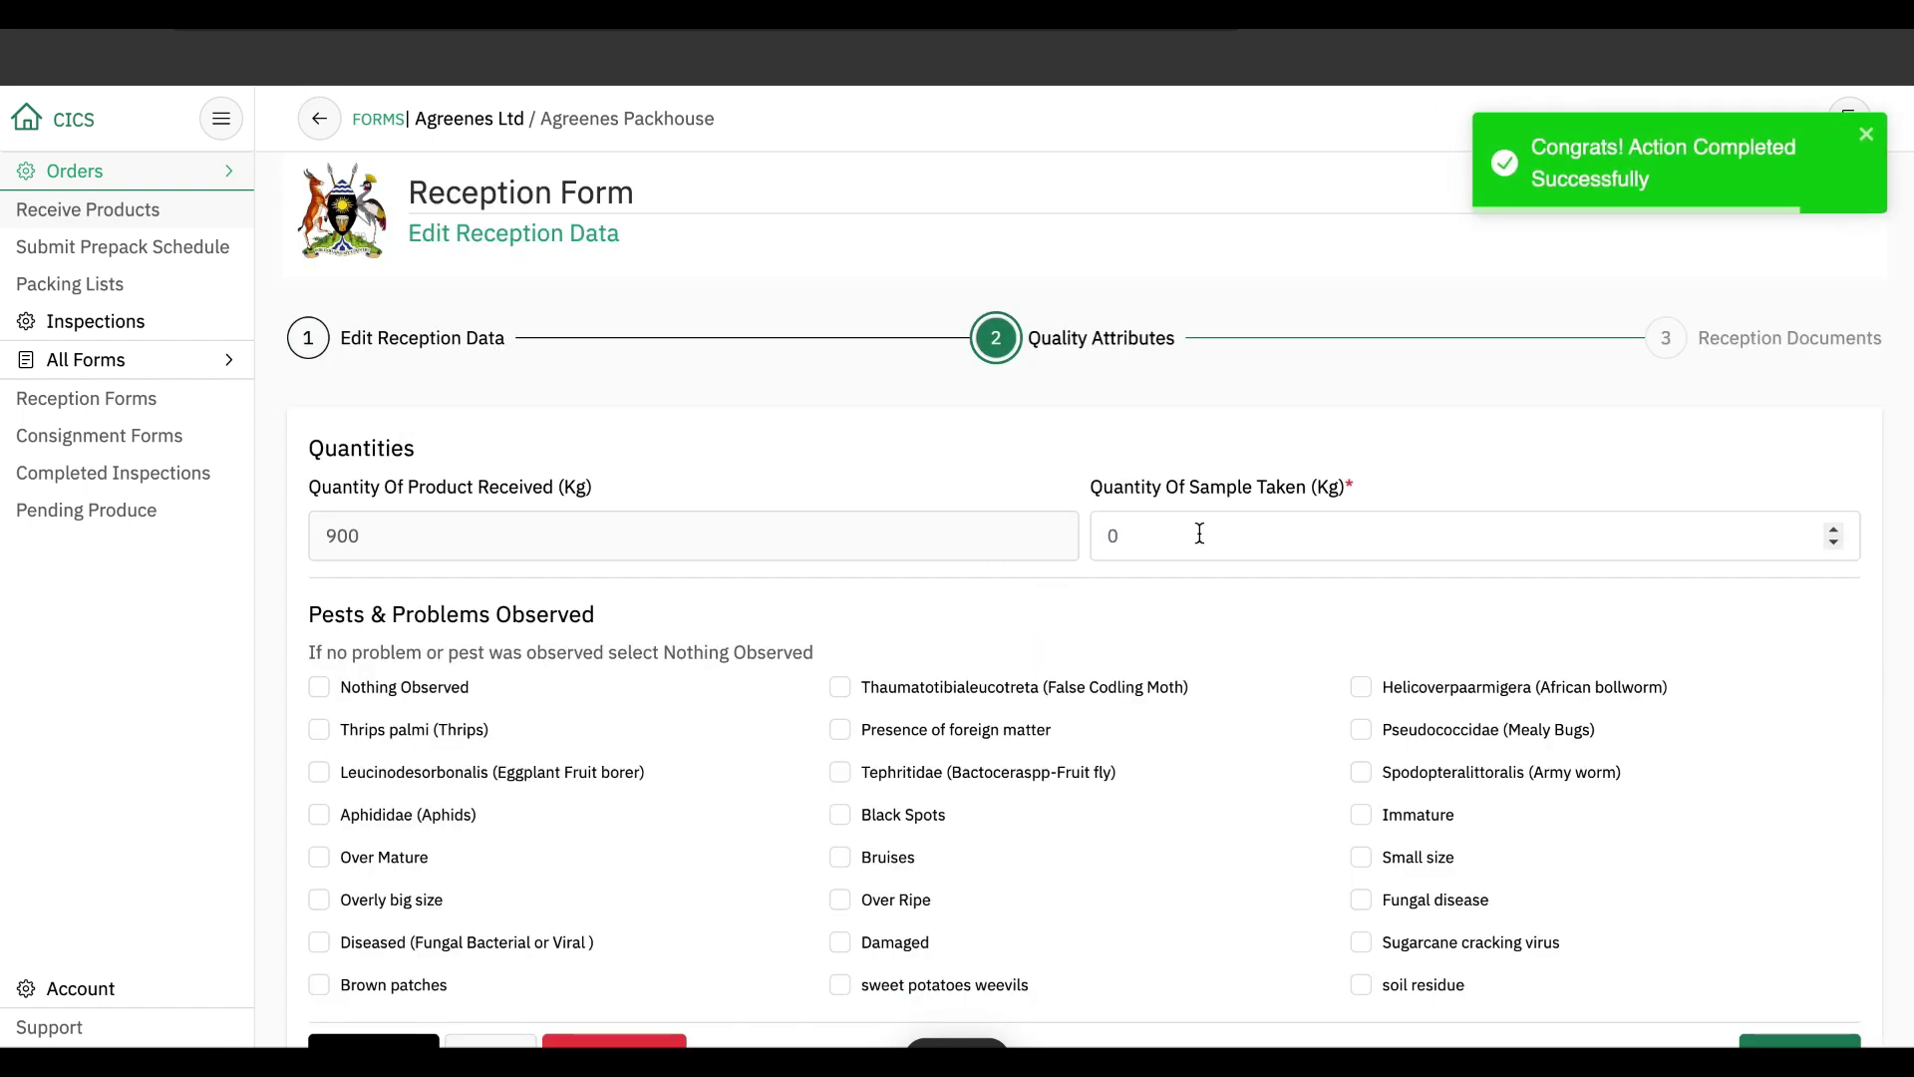
Record a 30 kg sample with Leucinodesorbonalis (Eggplant Fruit borer), Aphididae (Aphids) and Over Mature observed, and save the quality attributes.
click(1195, 533)
text(30)
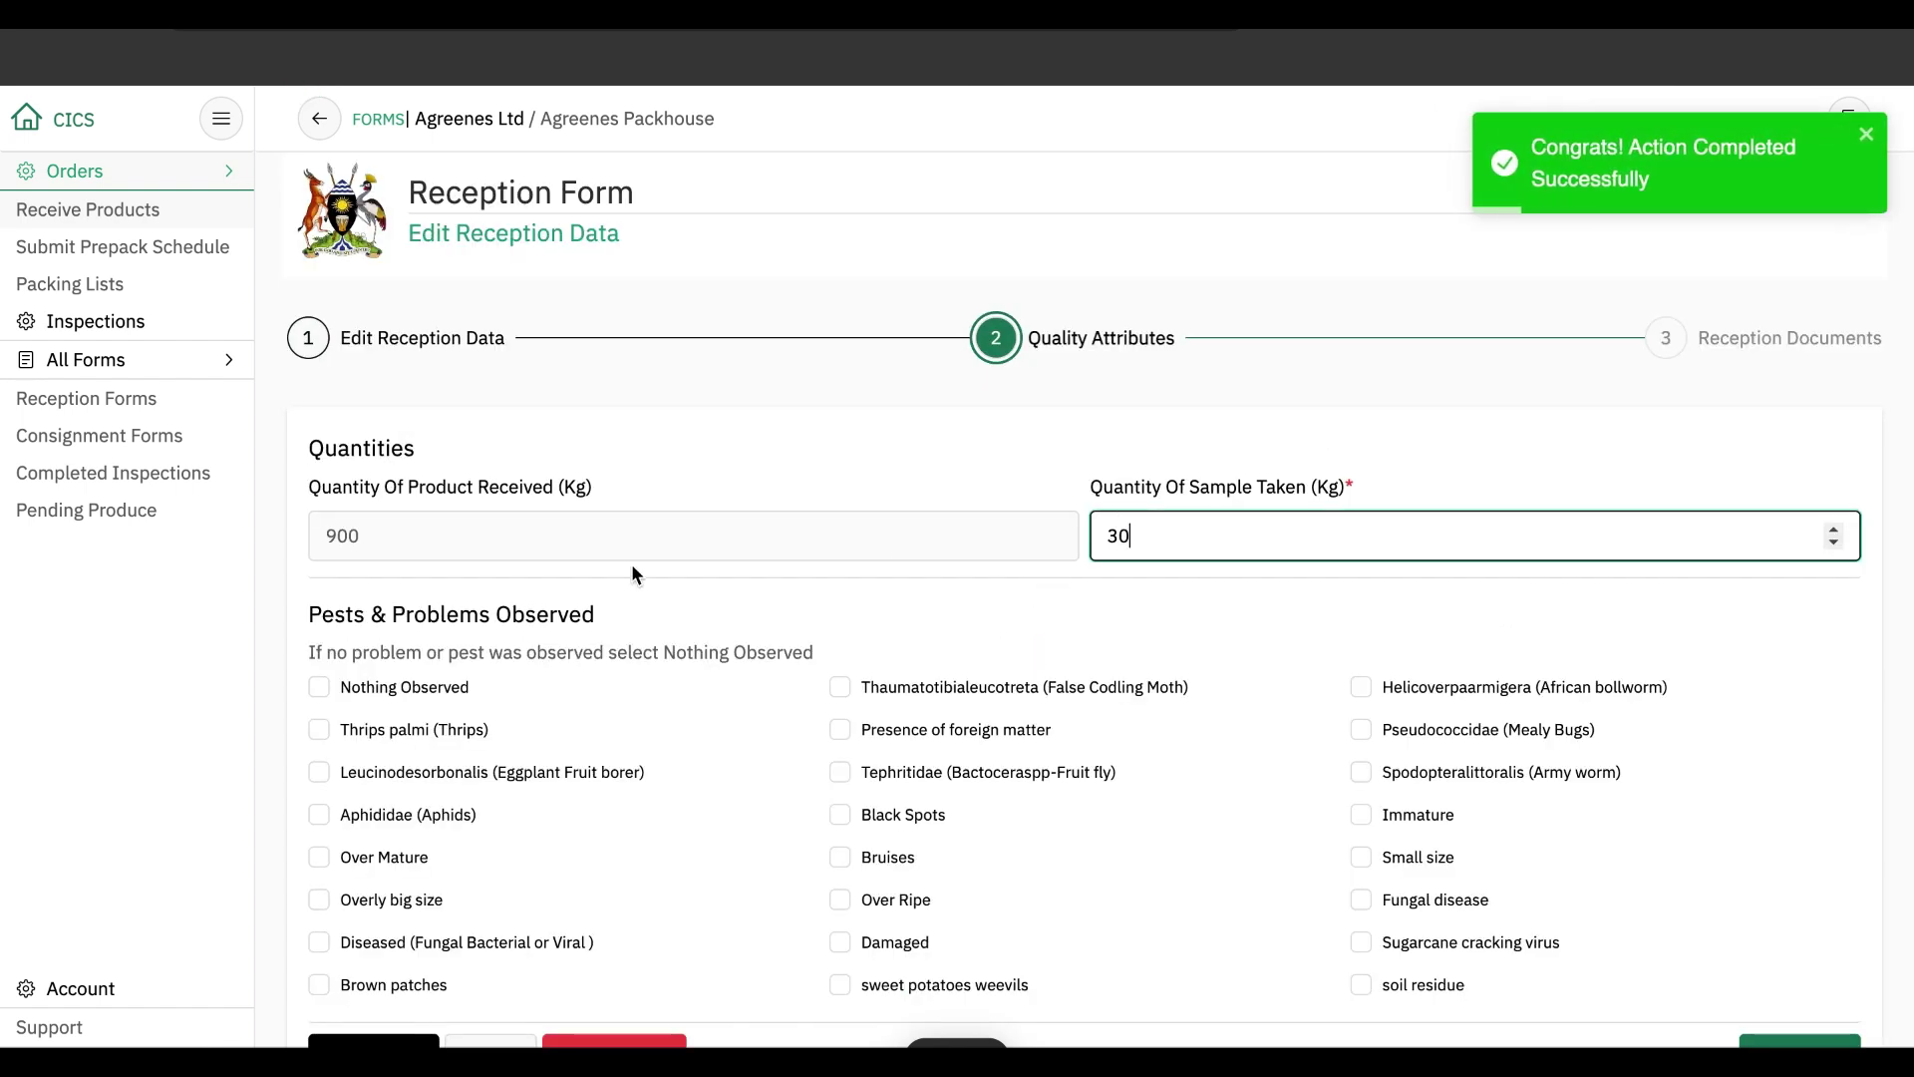
click(319, 685)
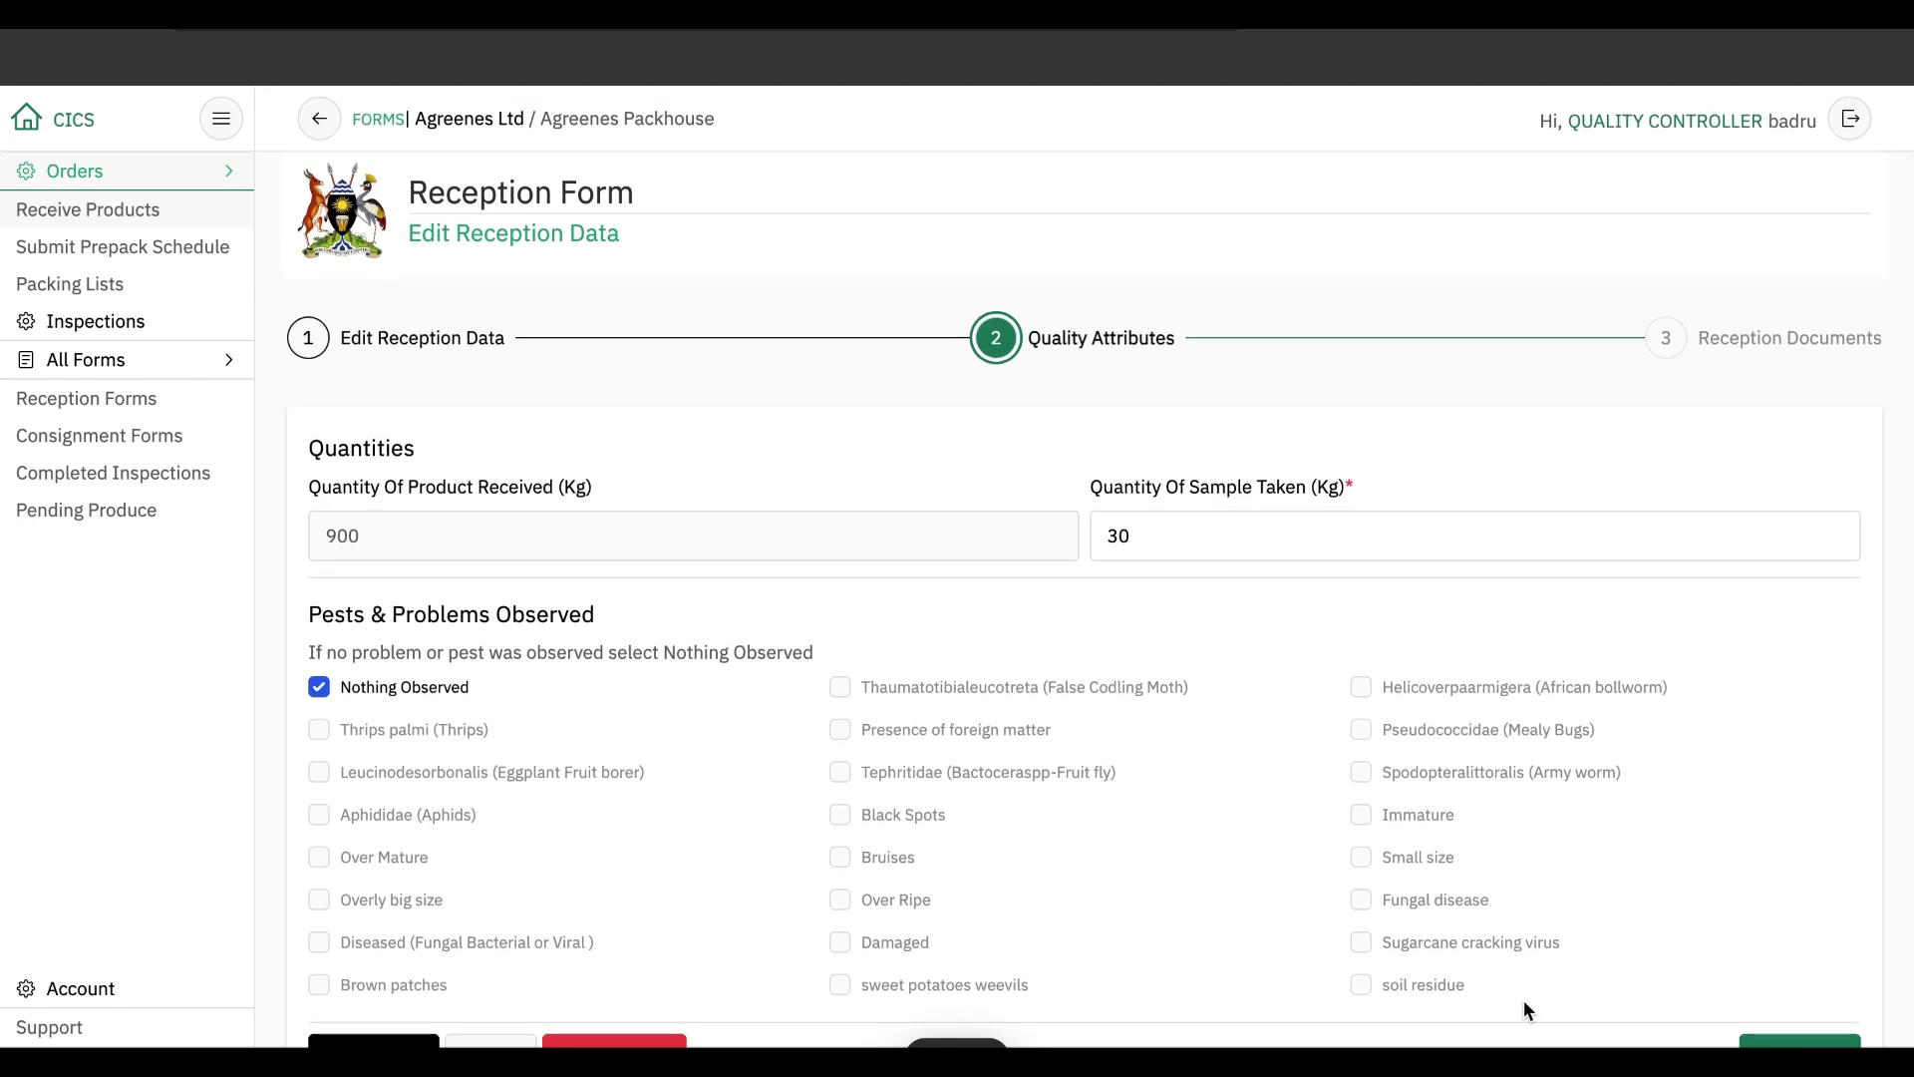
click(319, 686)
click(319, 773)
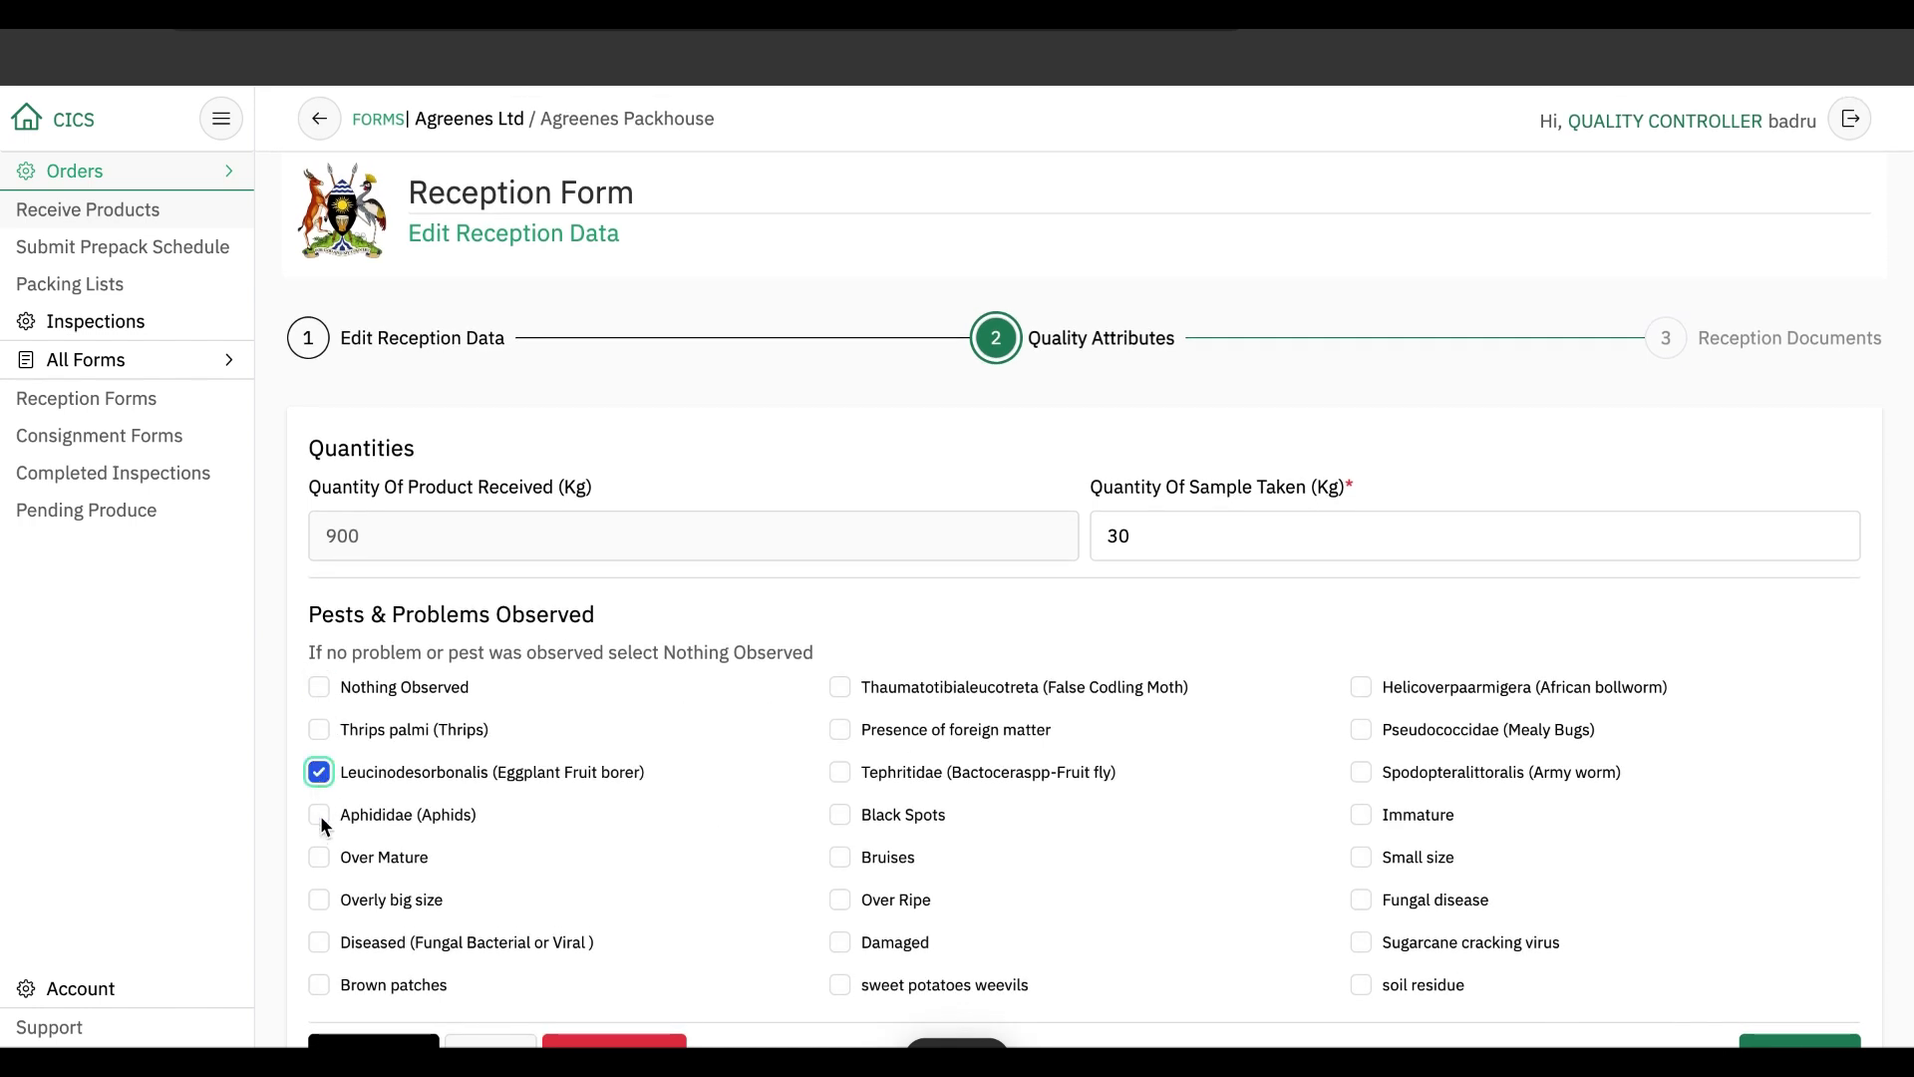
click(319, 815)
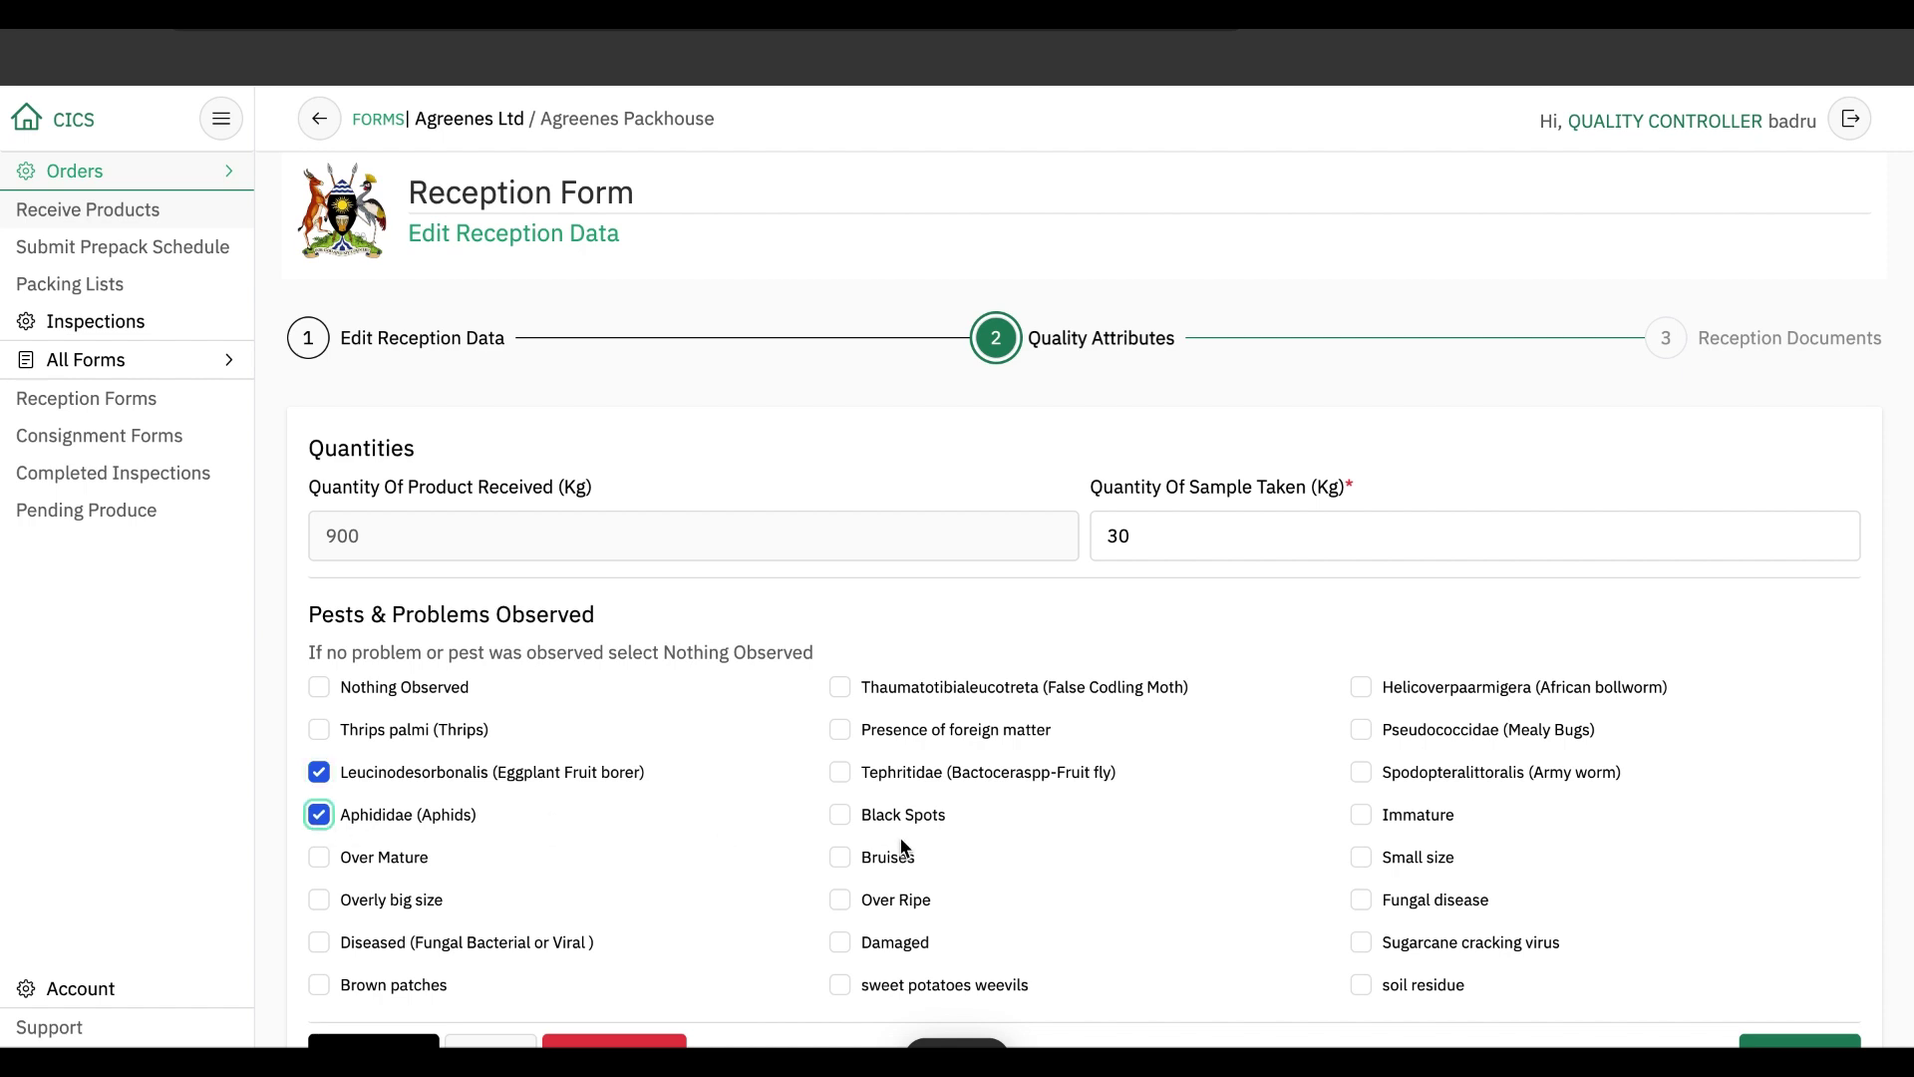
click(319, 857)
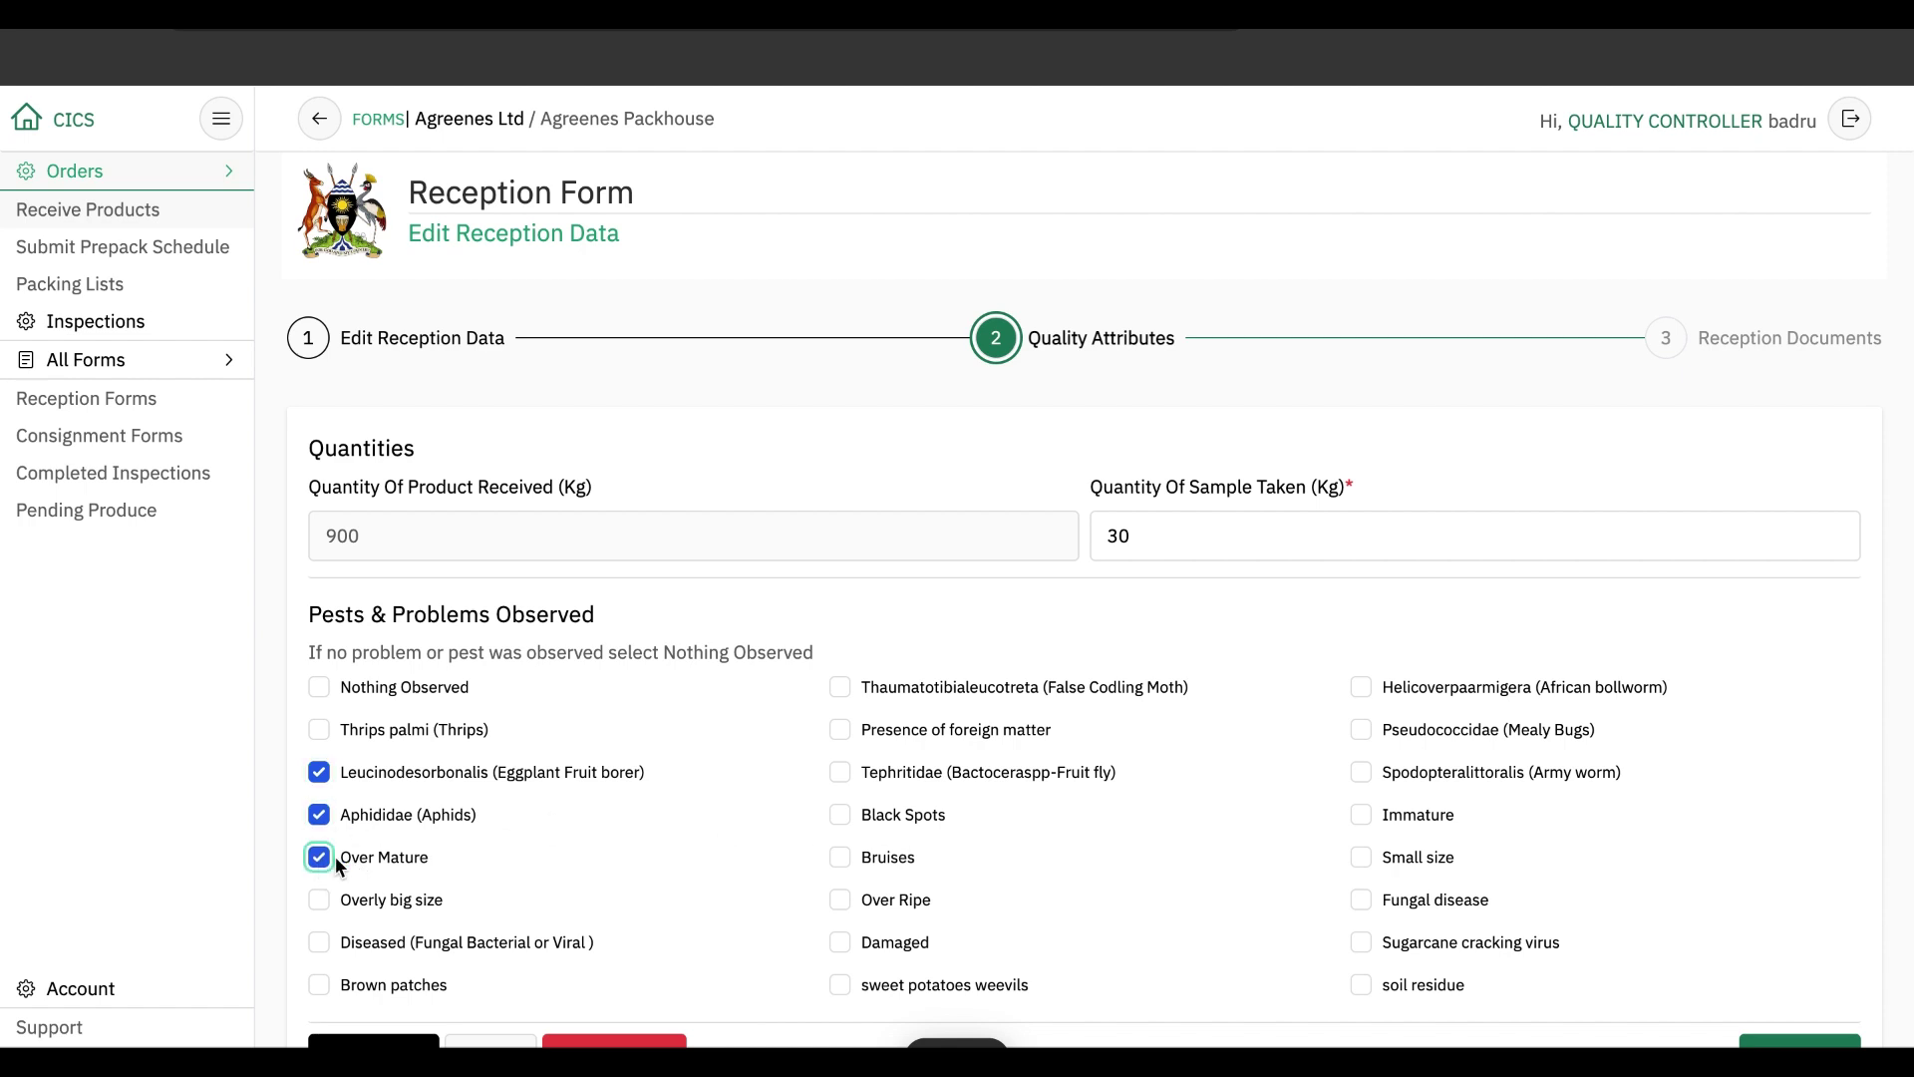
click(1794, 1043)
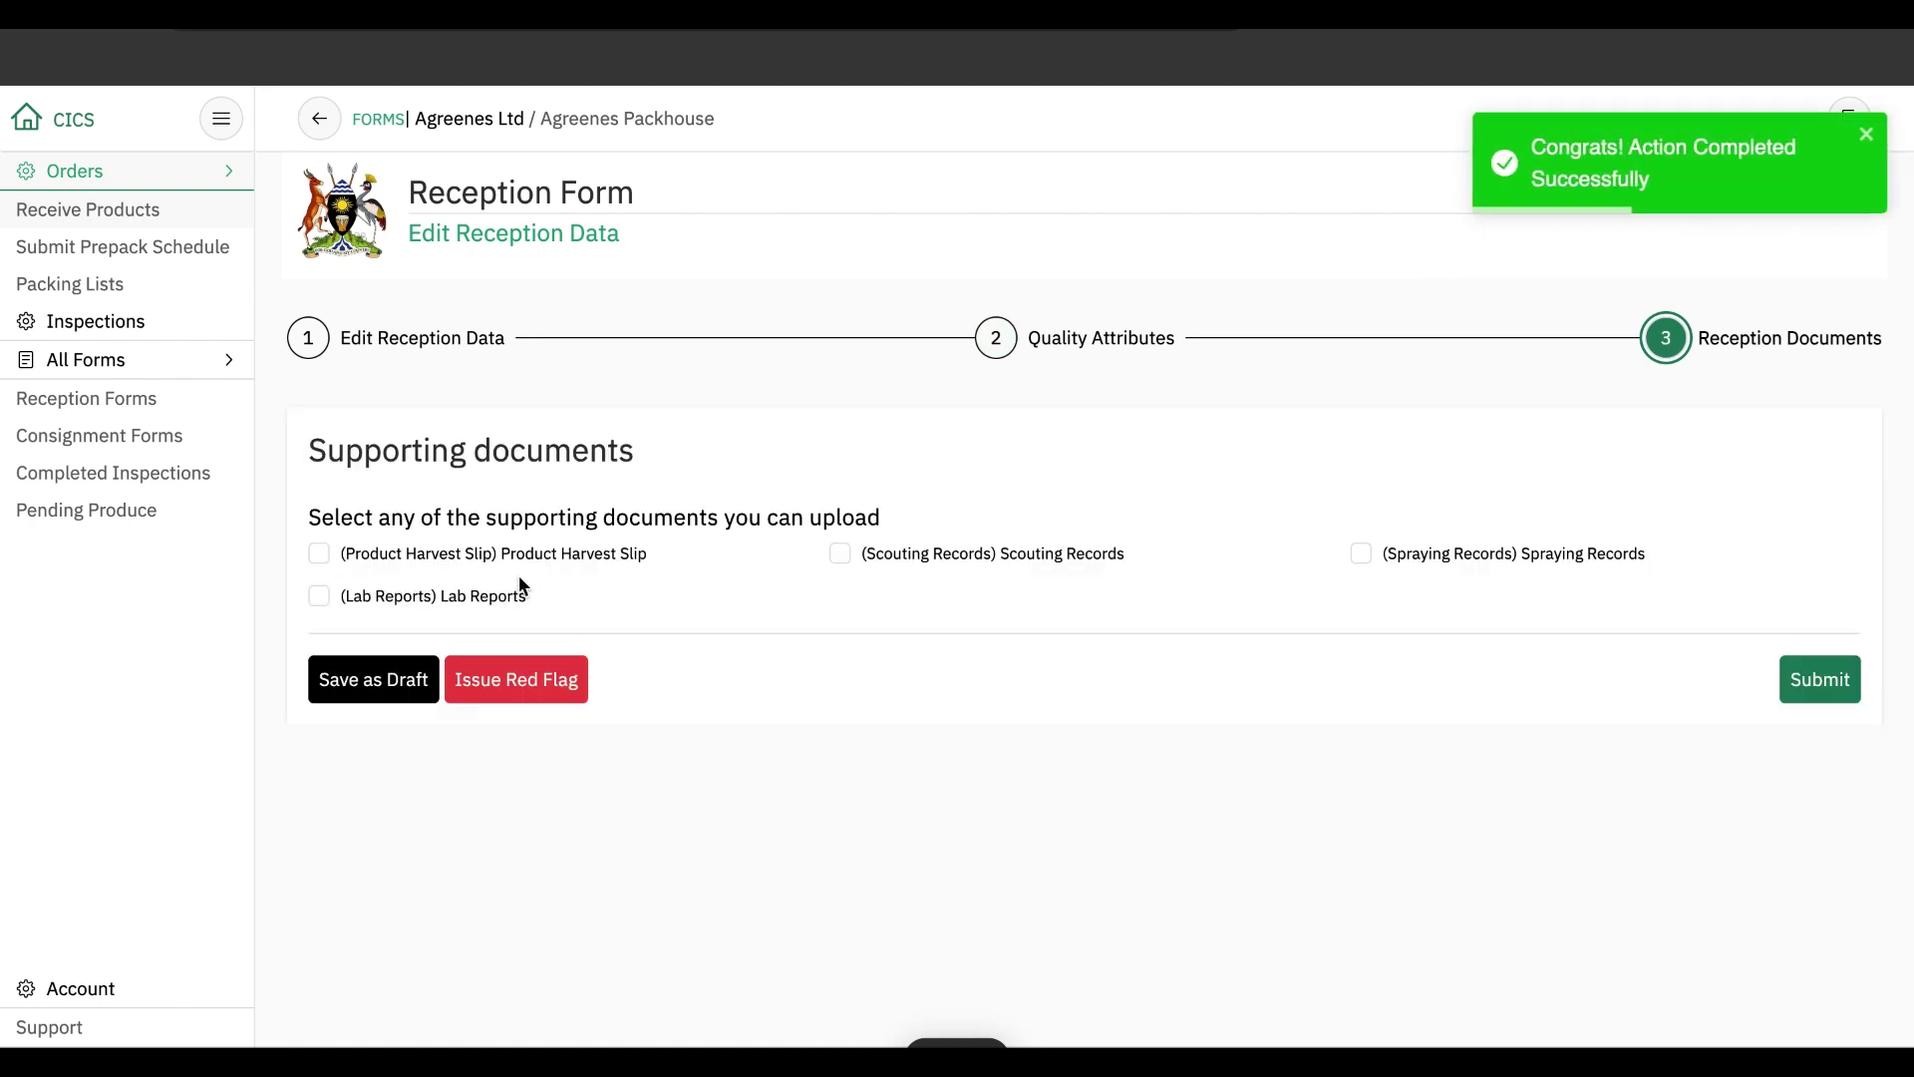
Upload African Gold Ventures.pdf as the Scouting Records and submit the avocado reception form.
click(843, 558)
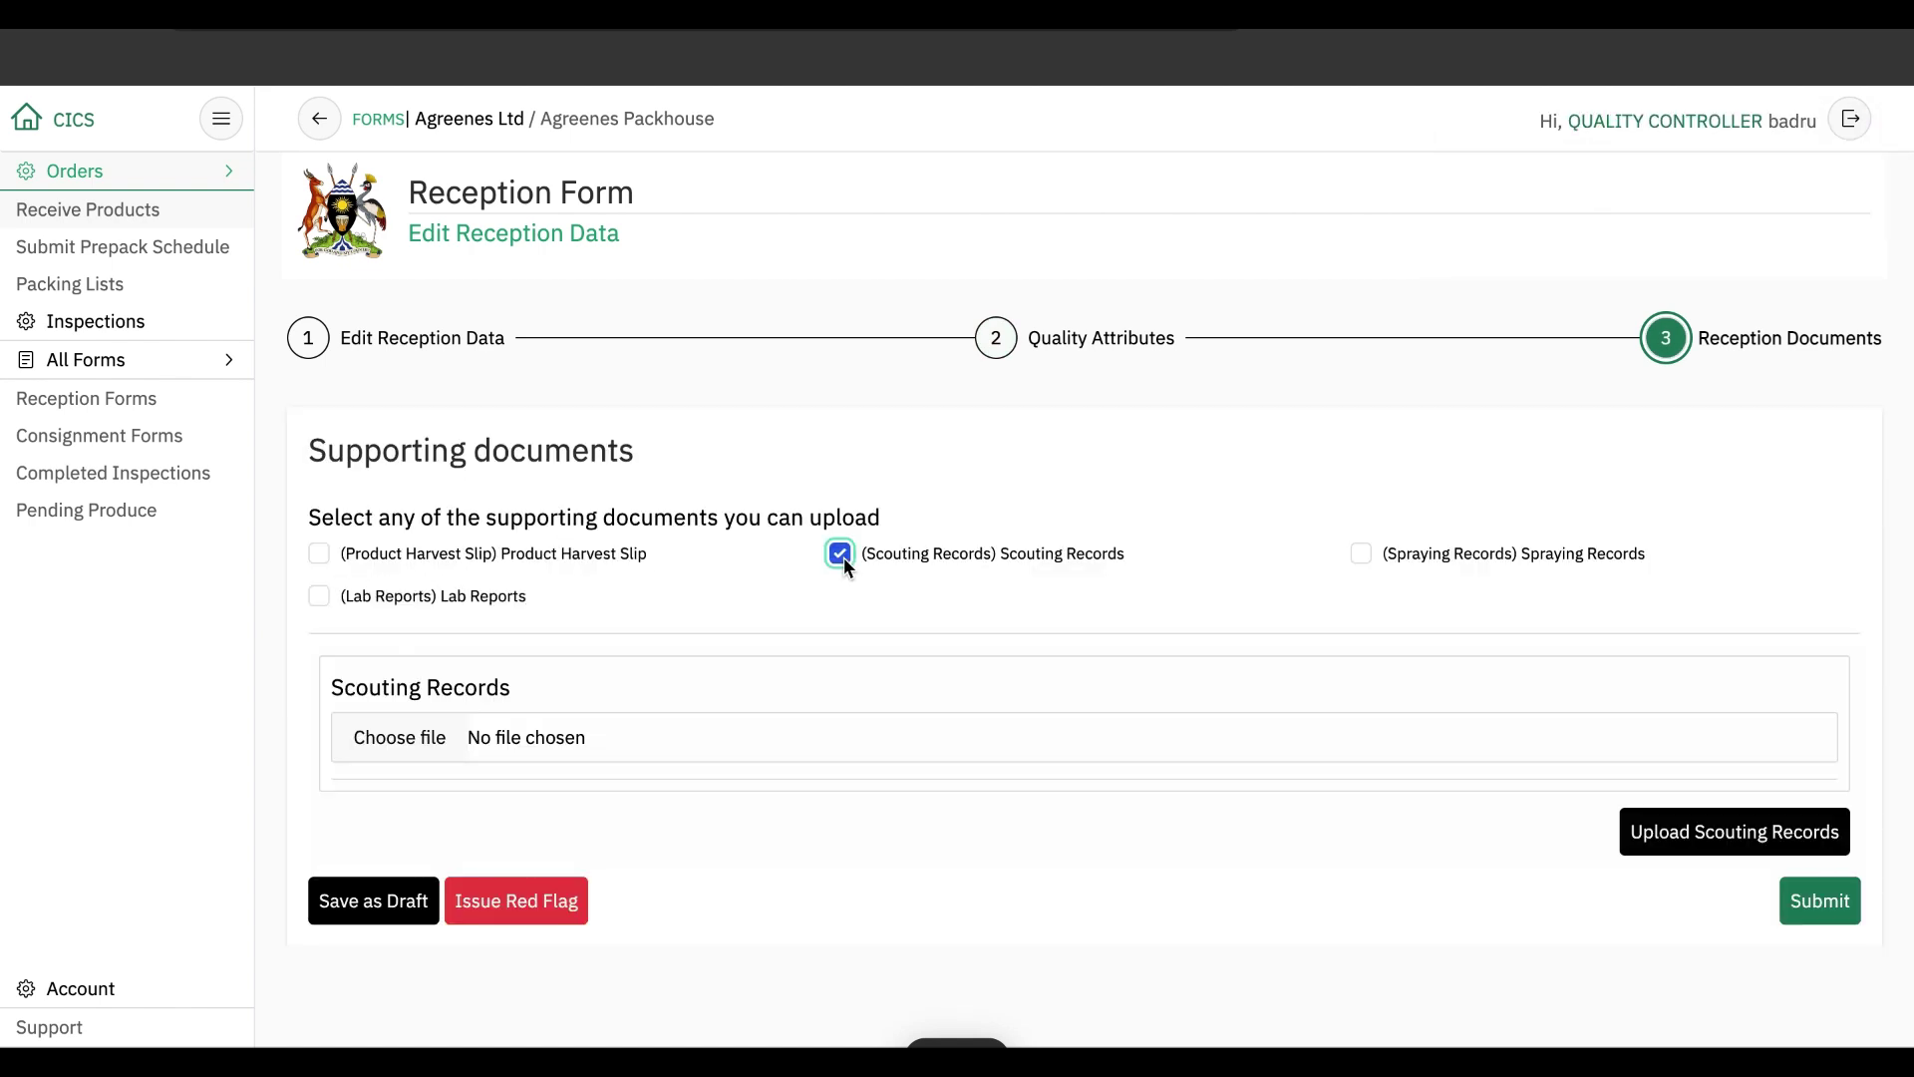
click(403, 742)
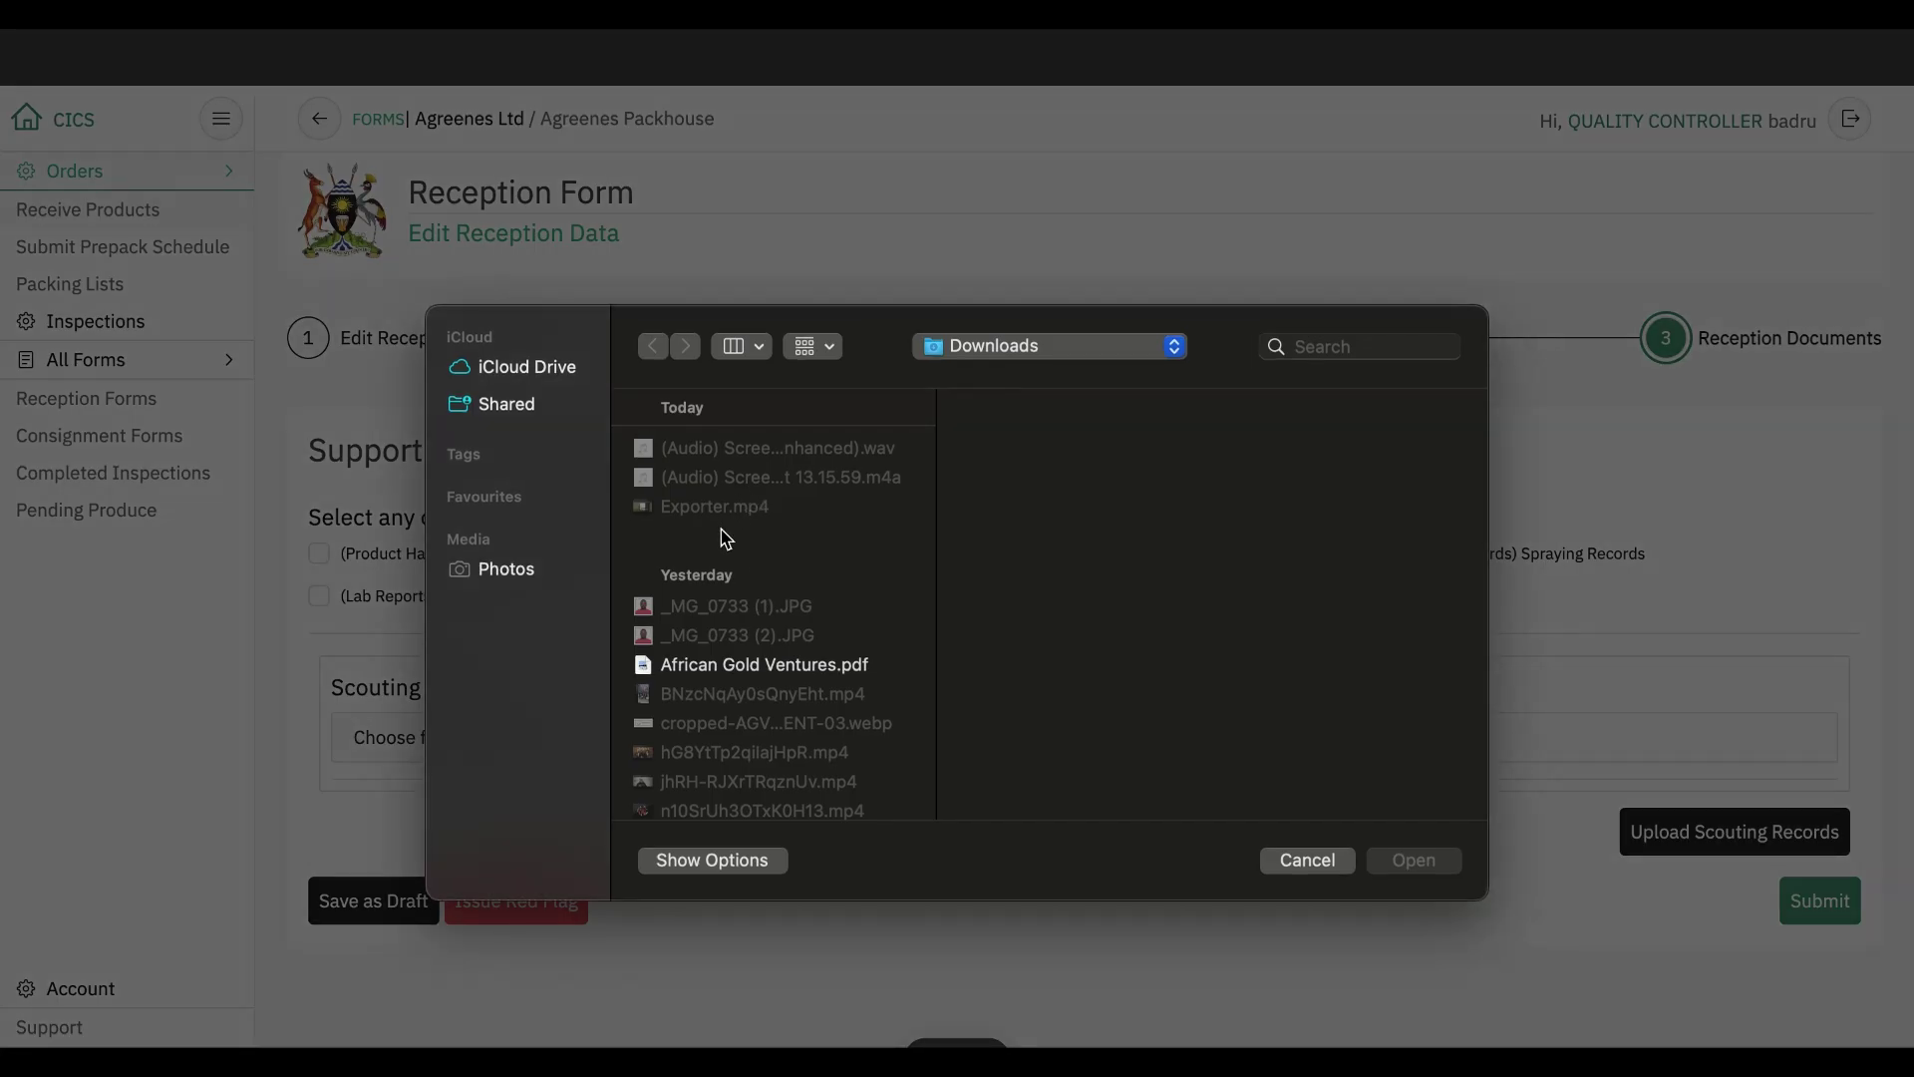
click(764, 665)
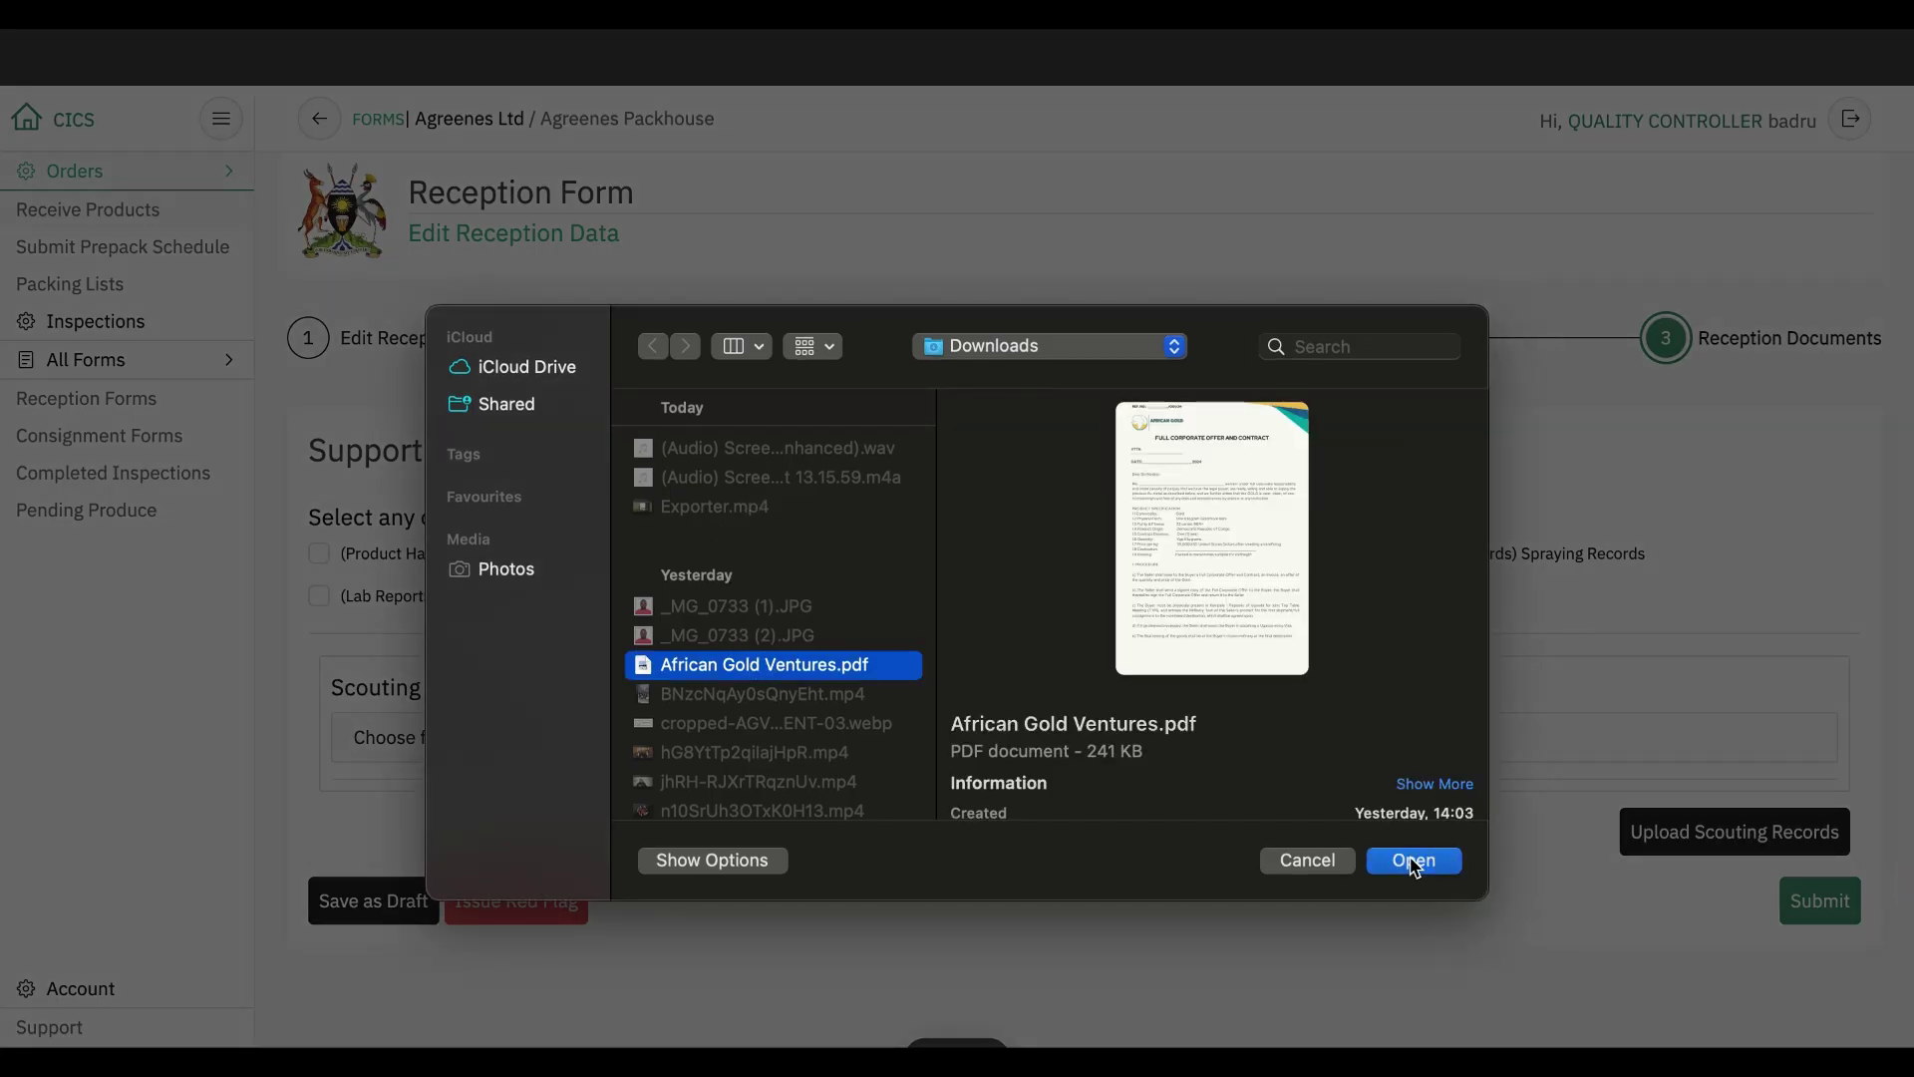
click(1415, 860)
click(1711, 843)
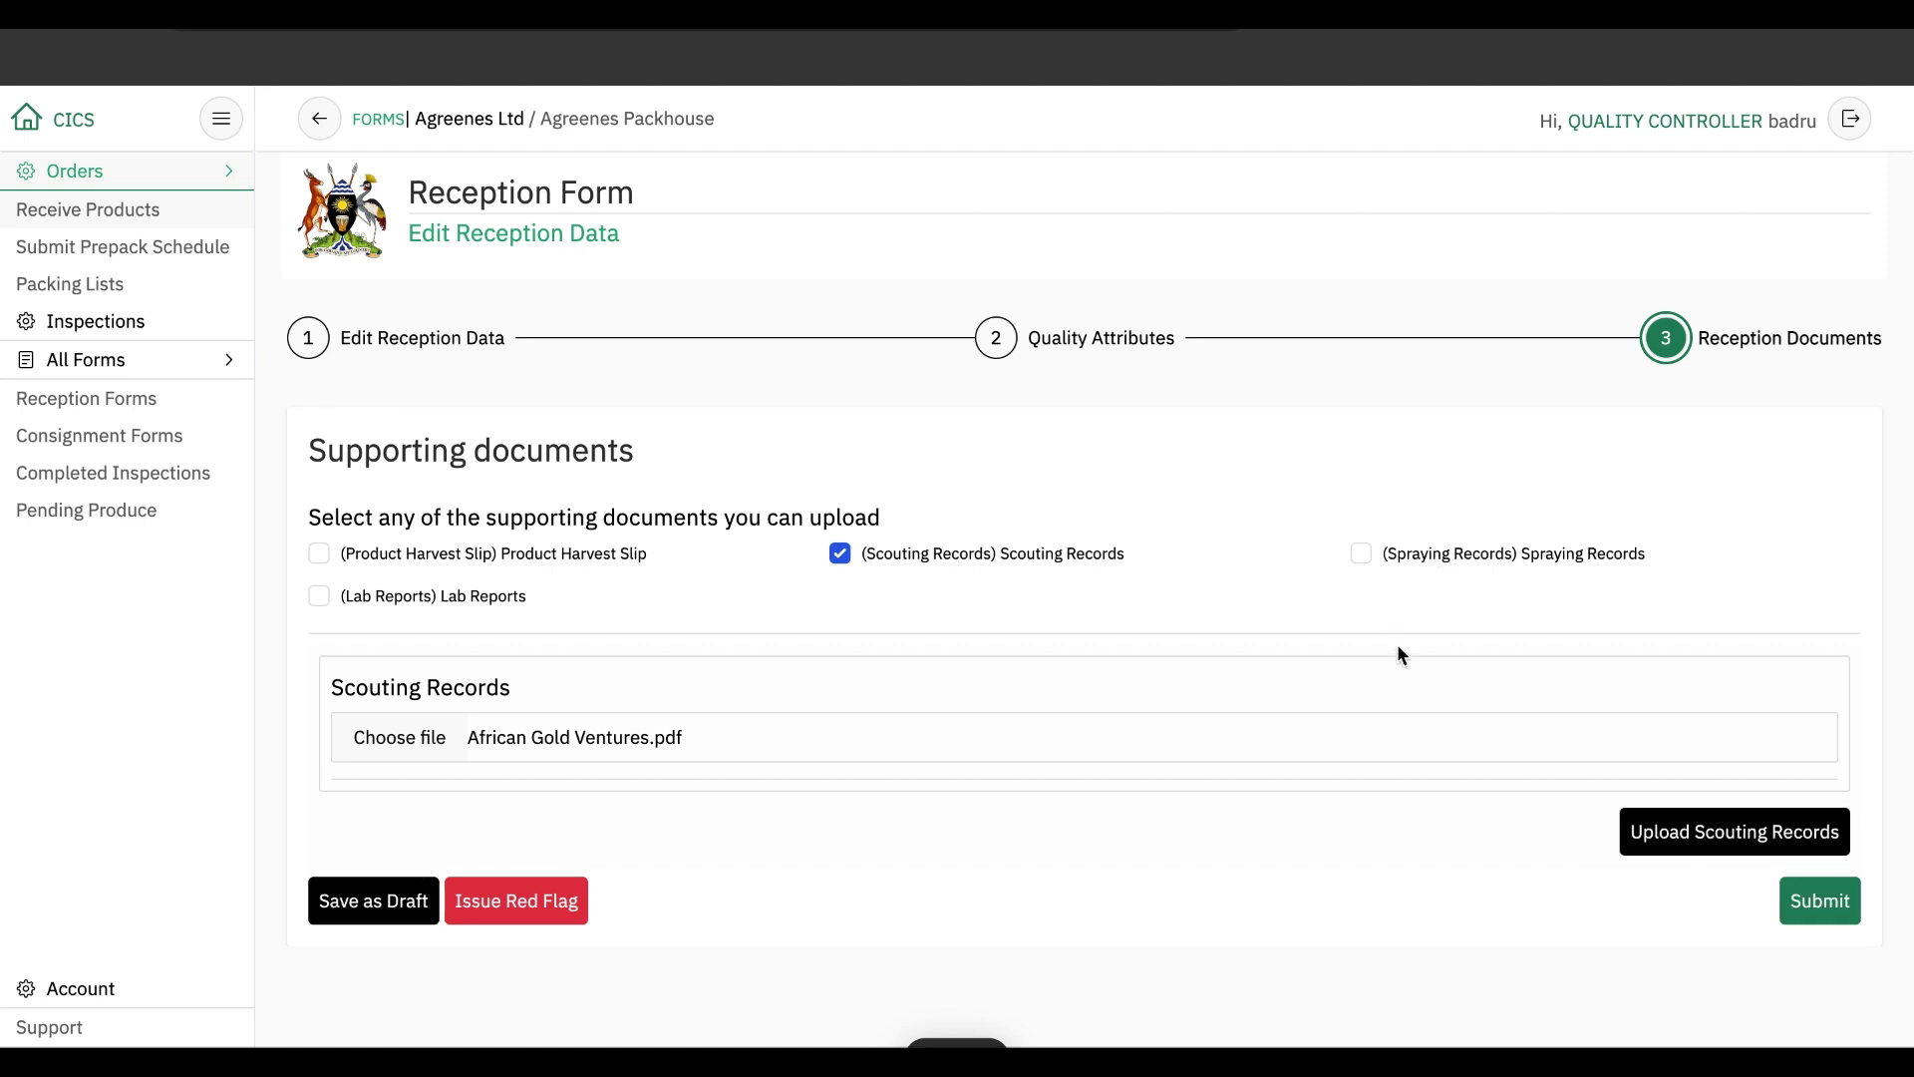
click(1806, 969)
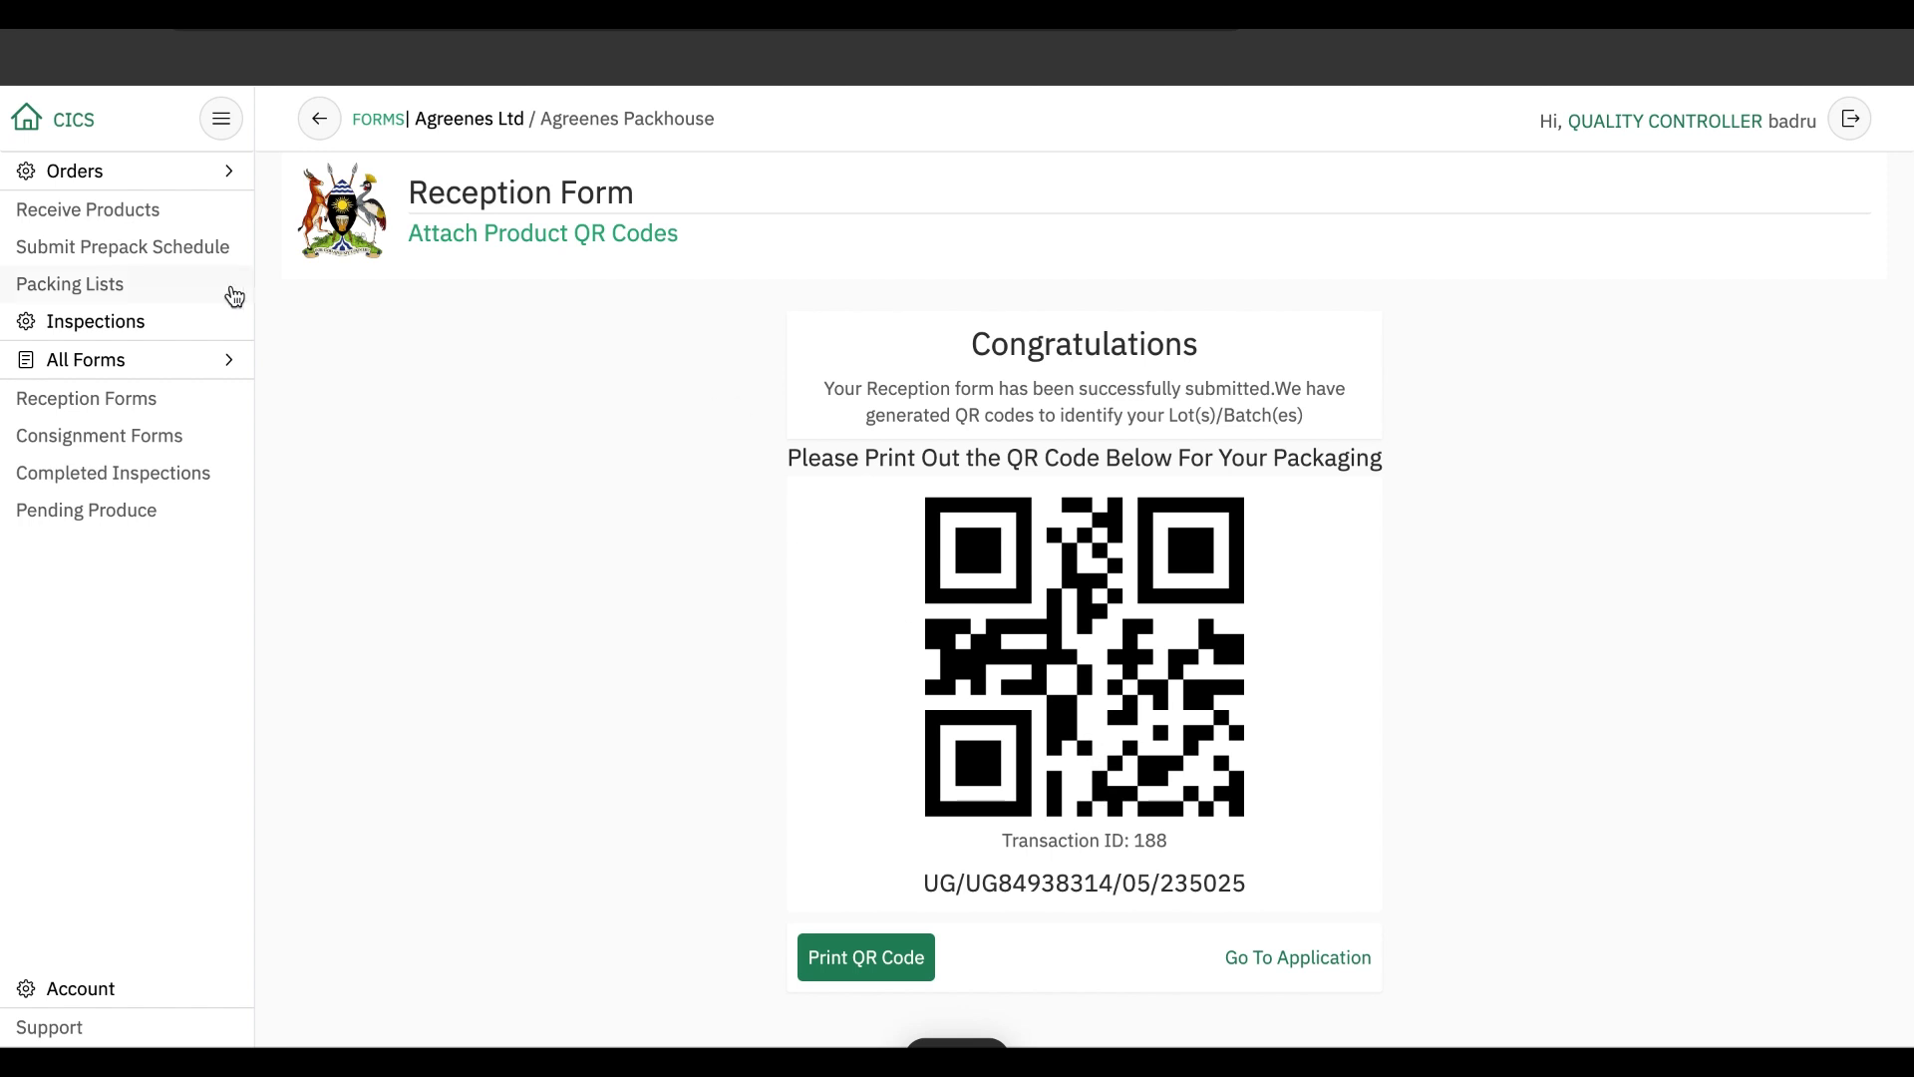
Open the Quality Control Point 1 check for the Amazon LLC avocados and enter a 404020 kg sample with Nothing Observed.
click(125, 327)
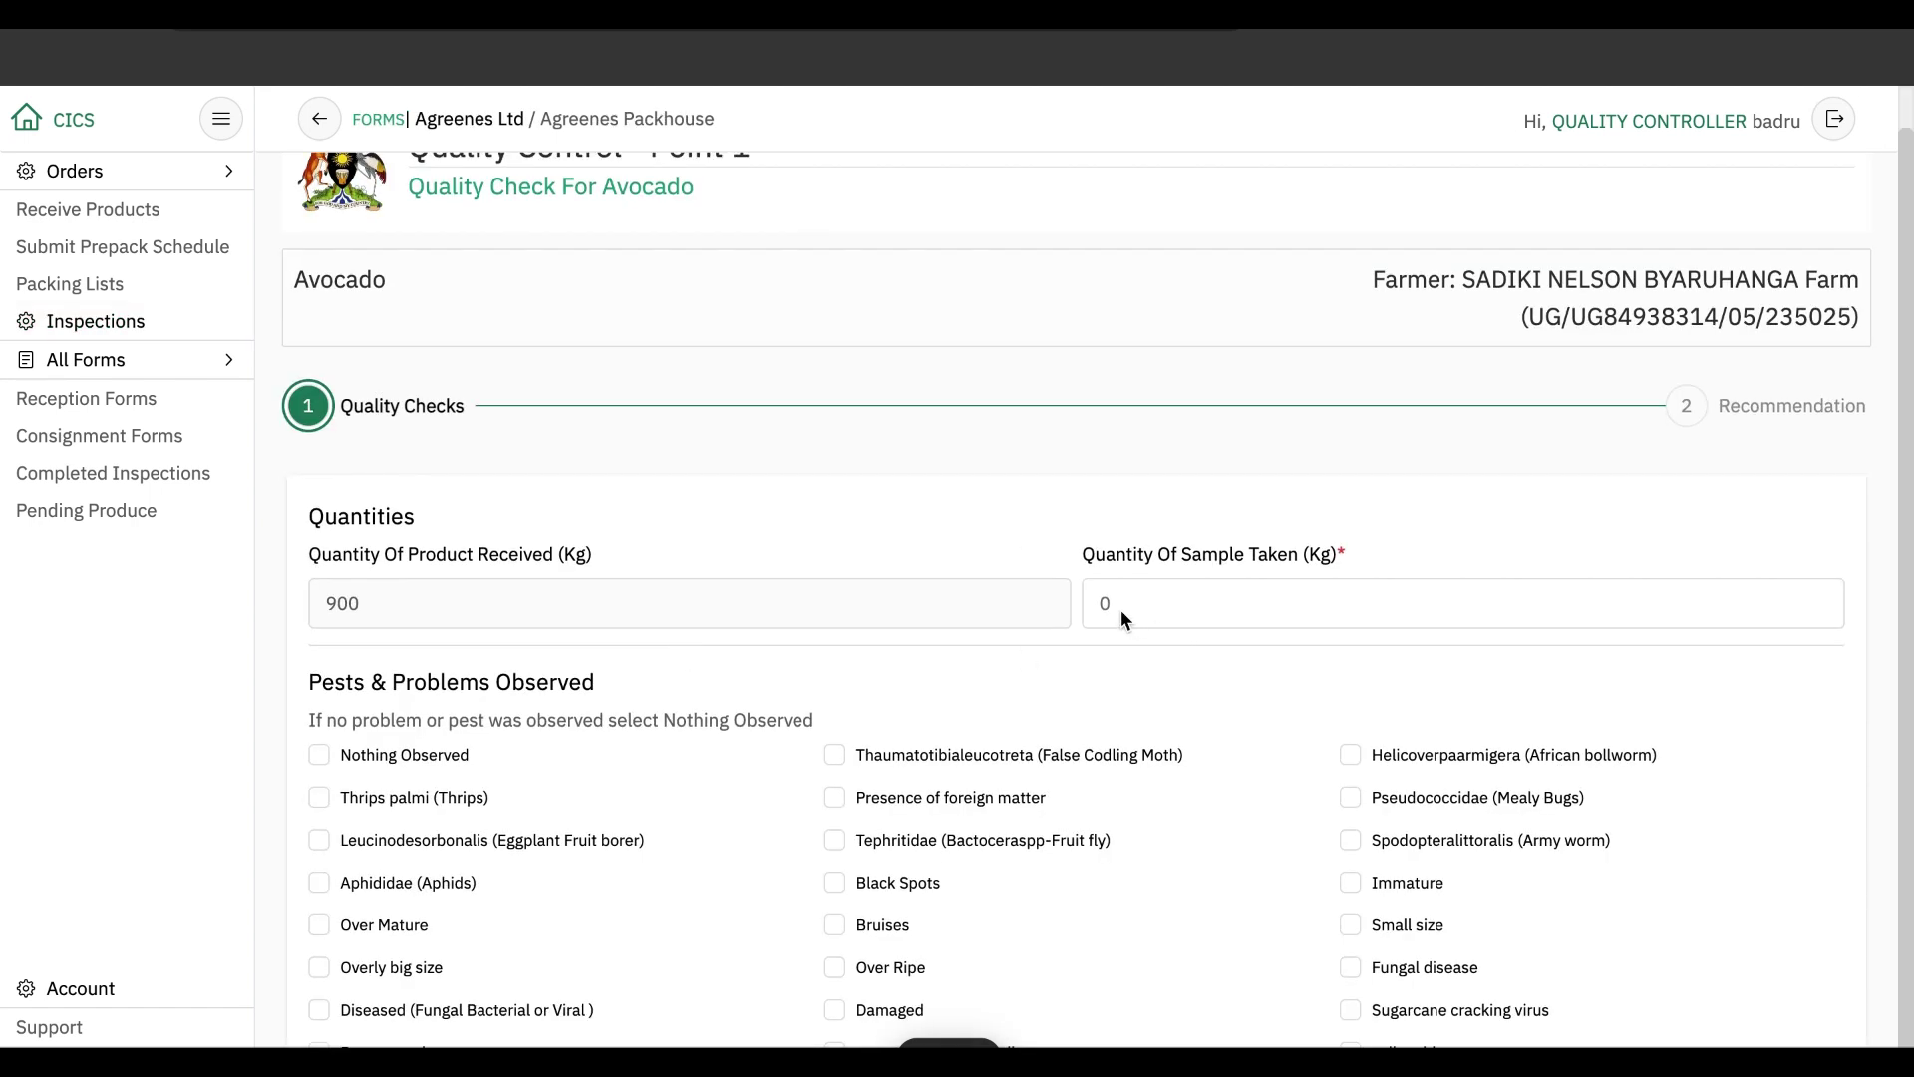
click(1158, 616)
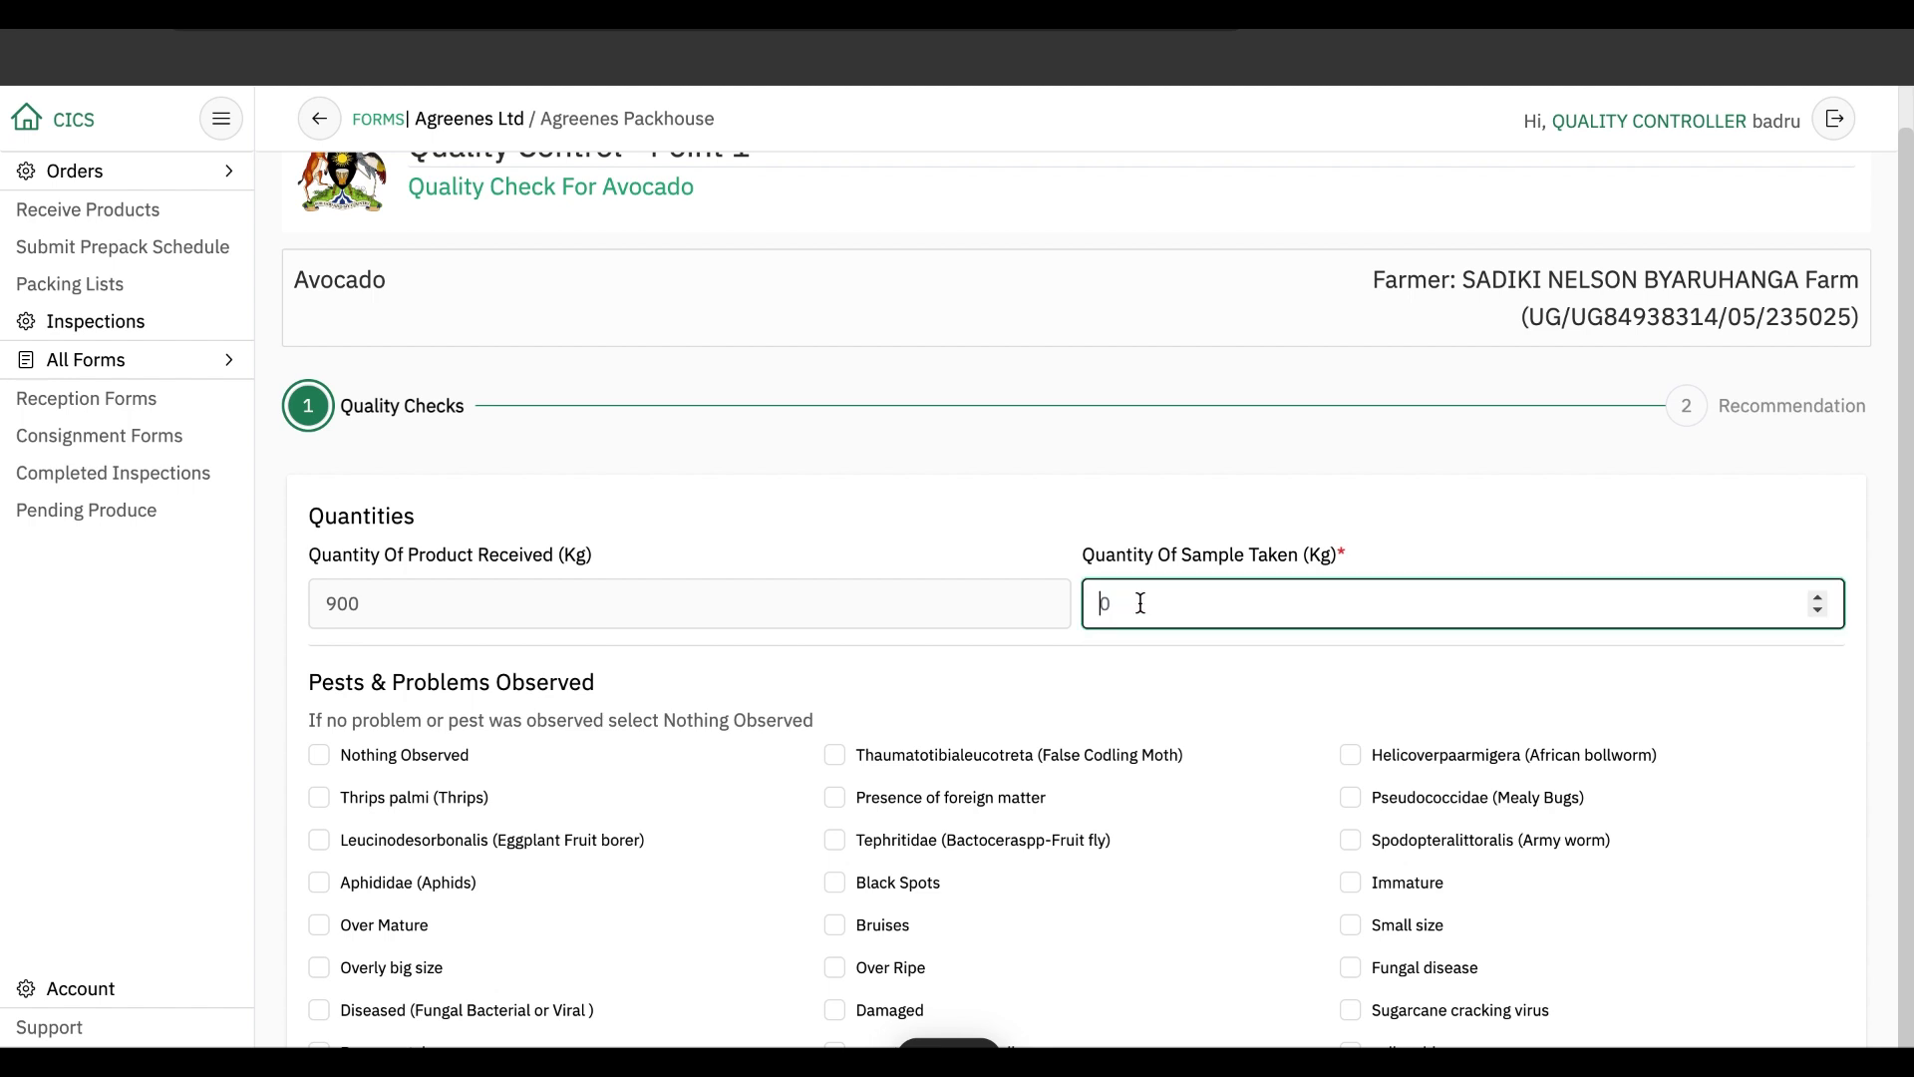
text(404020)
key(Tab)
key(space)
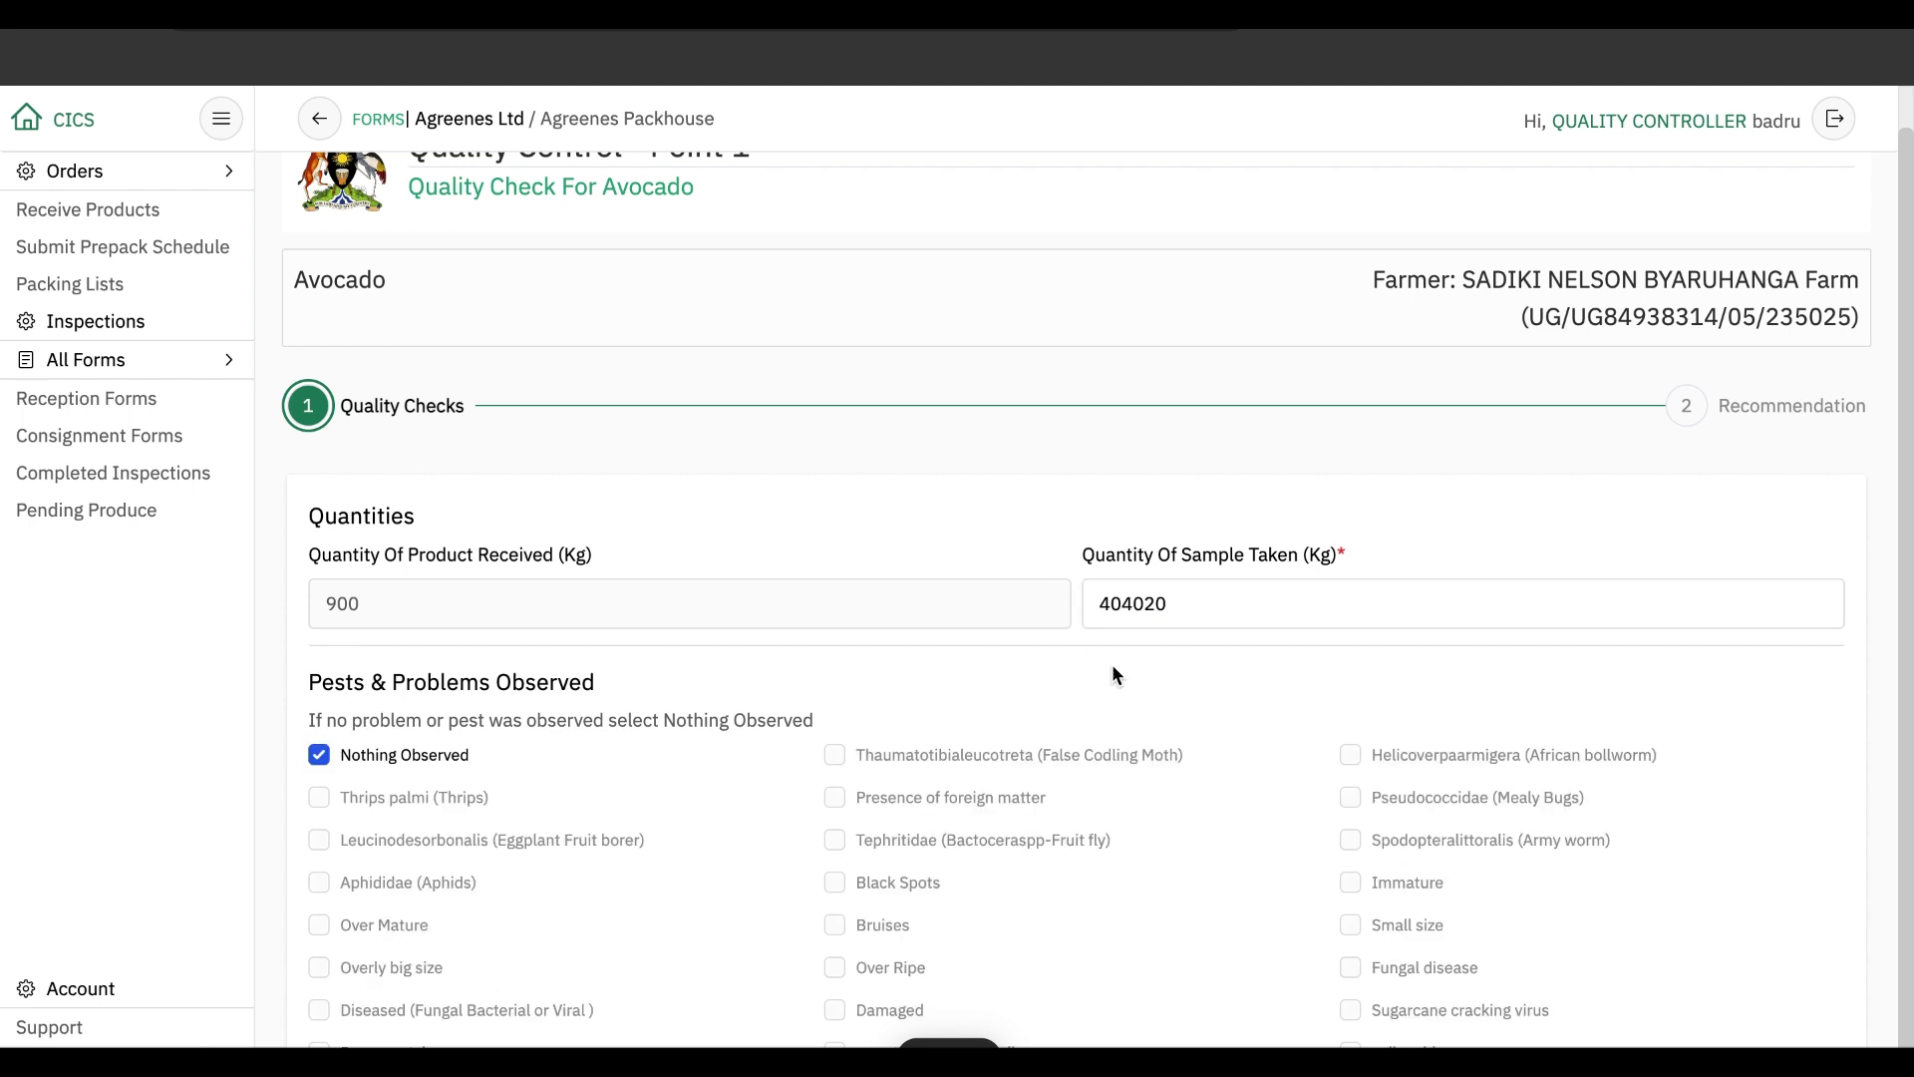
scroll(1182, 607, down, 1)
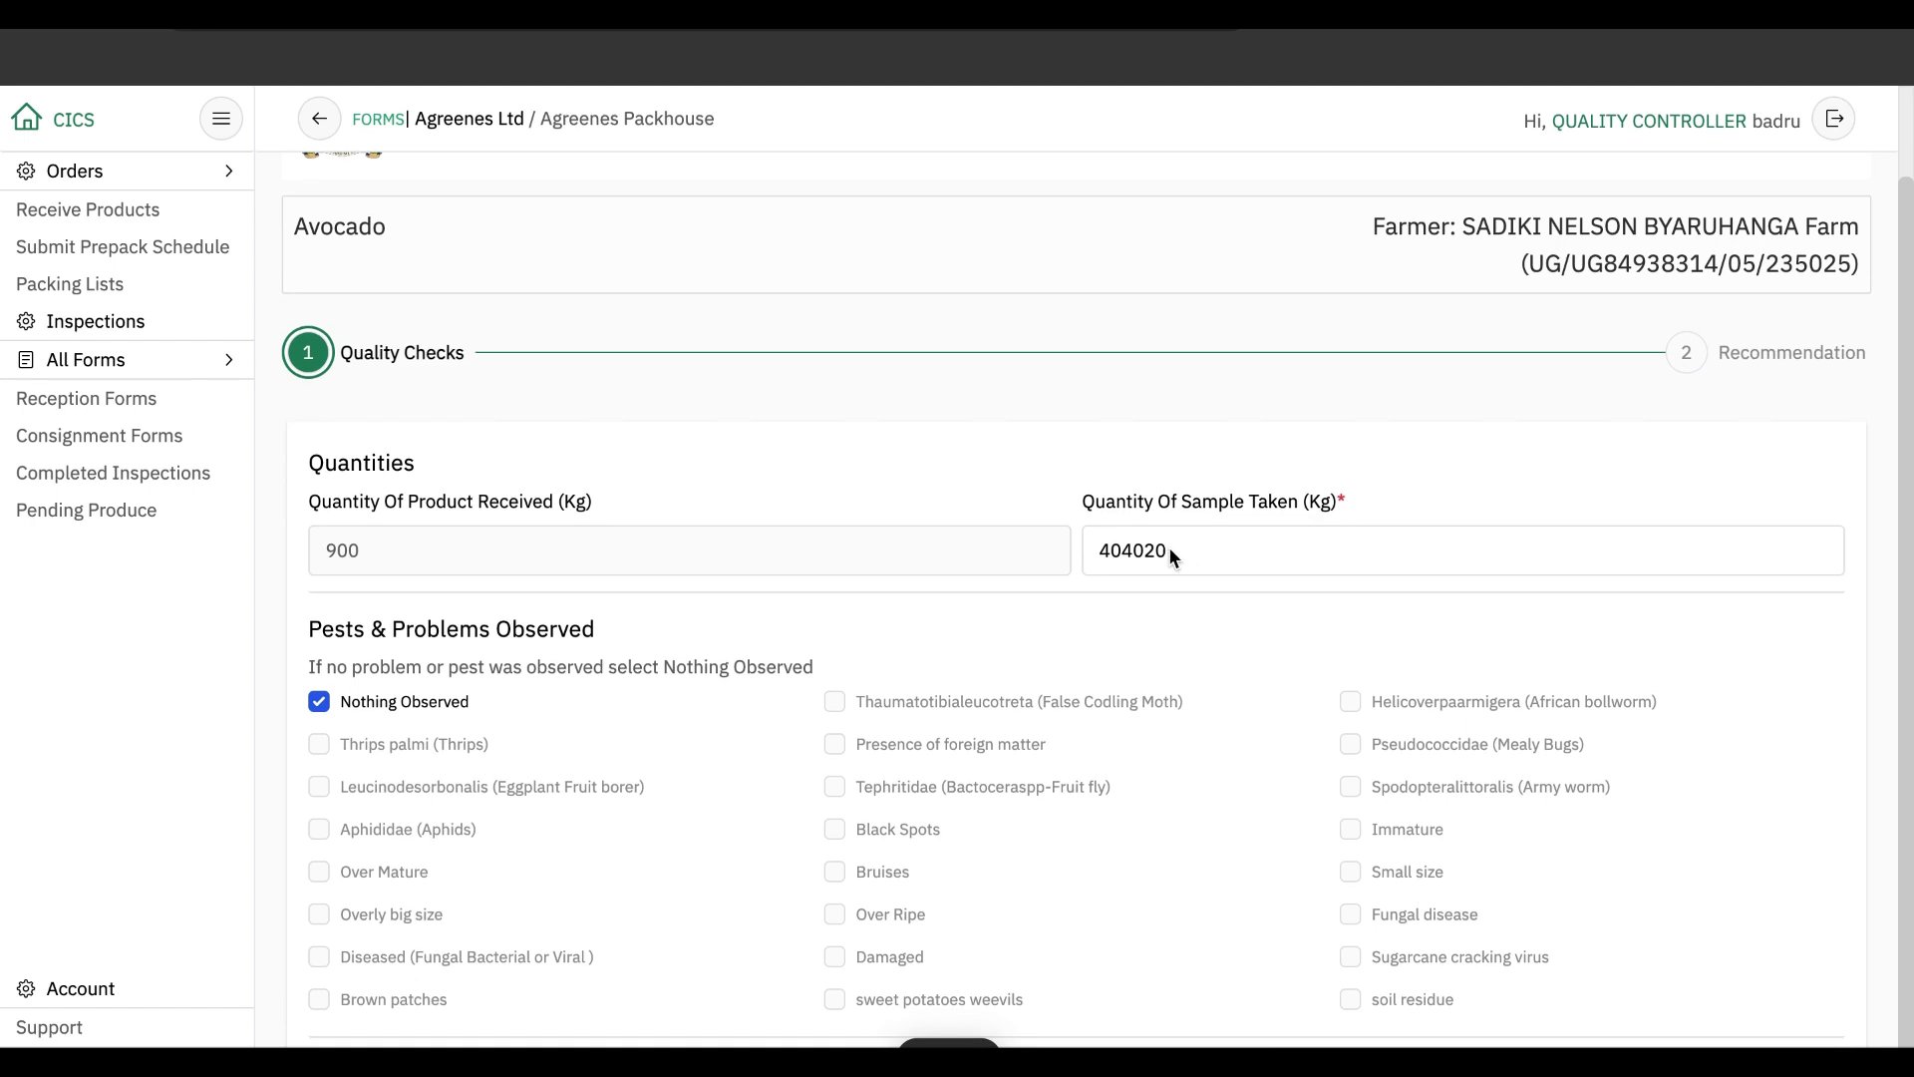
Correct the mistyped avocado sample quantity and continue to the Recommendation stage.
click(1214, 566)
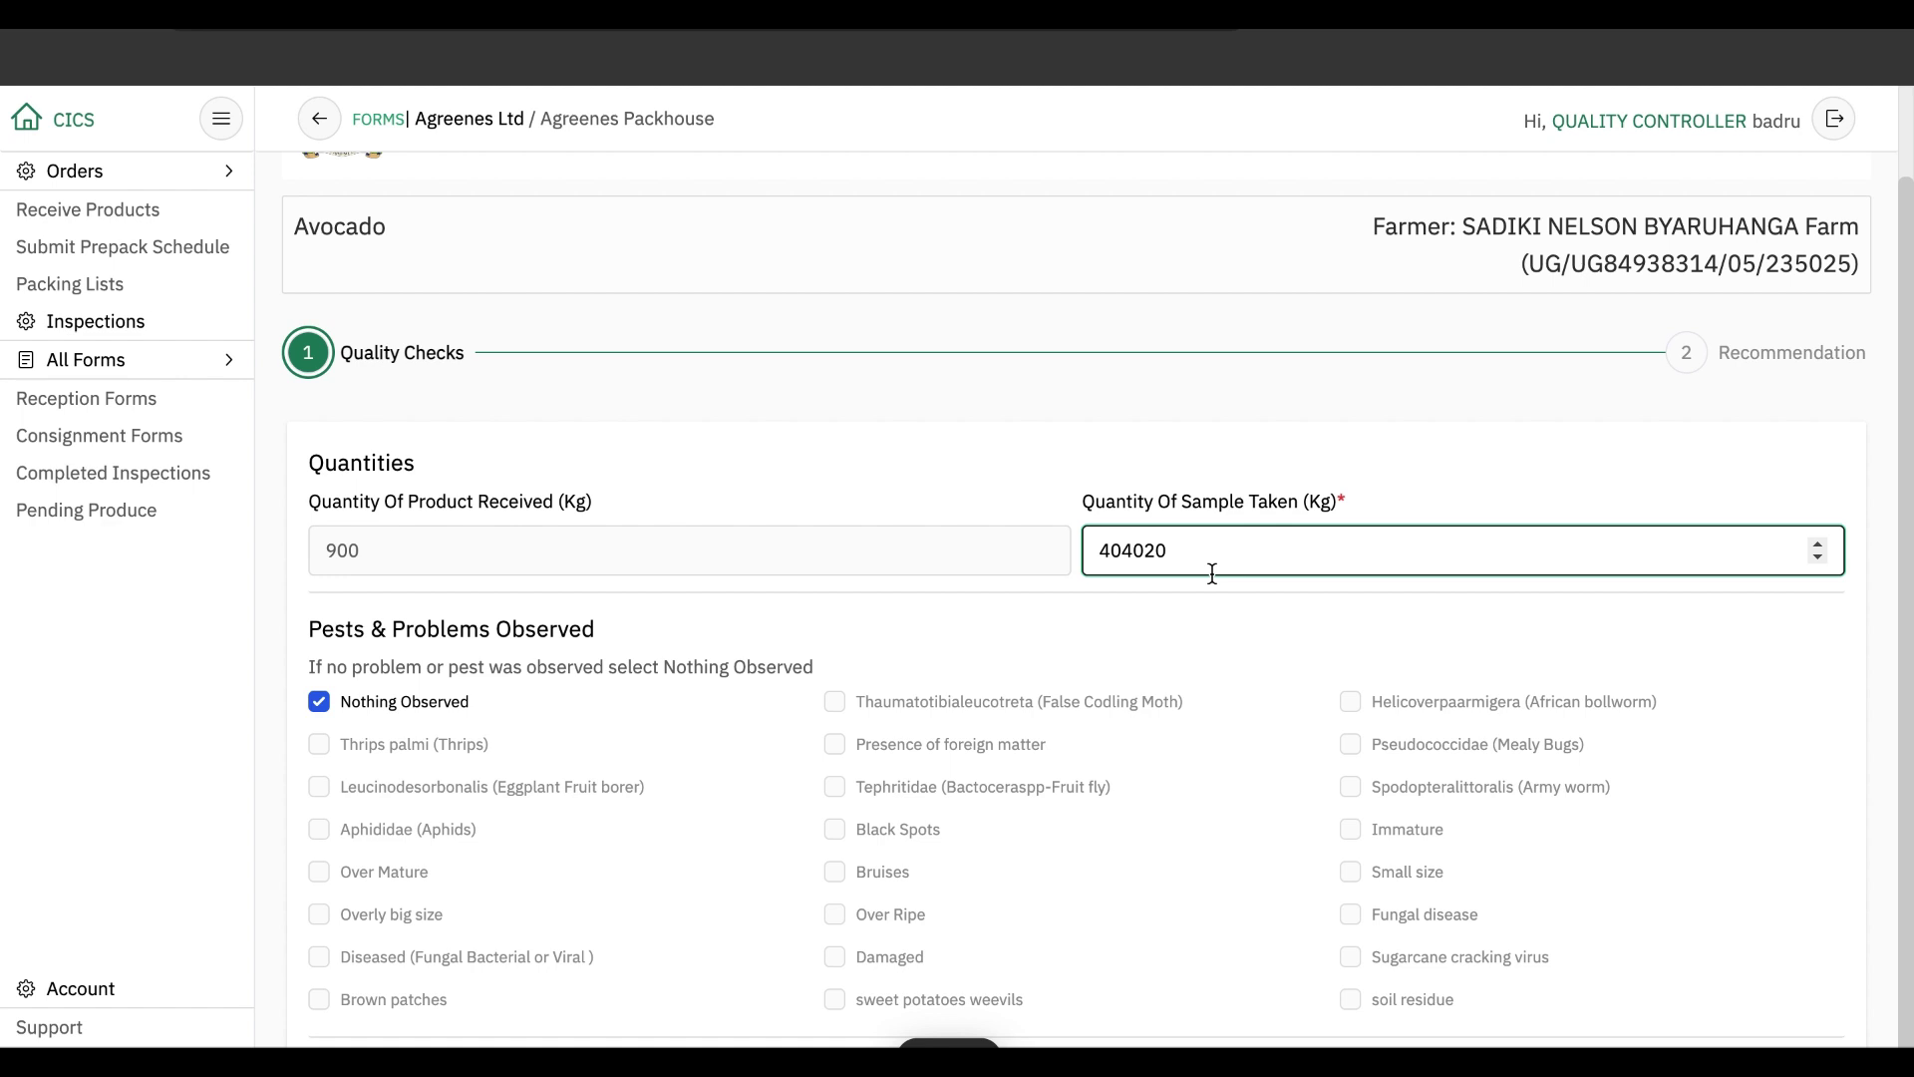
key(BackSpace)
key(BackSpace)
key(BackSpace)
key(BackSpace)
text(4)
key(Tab)
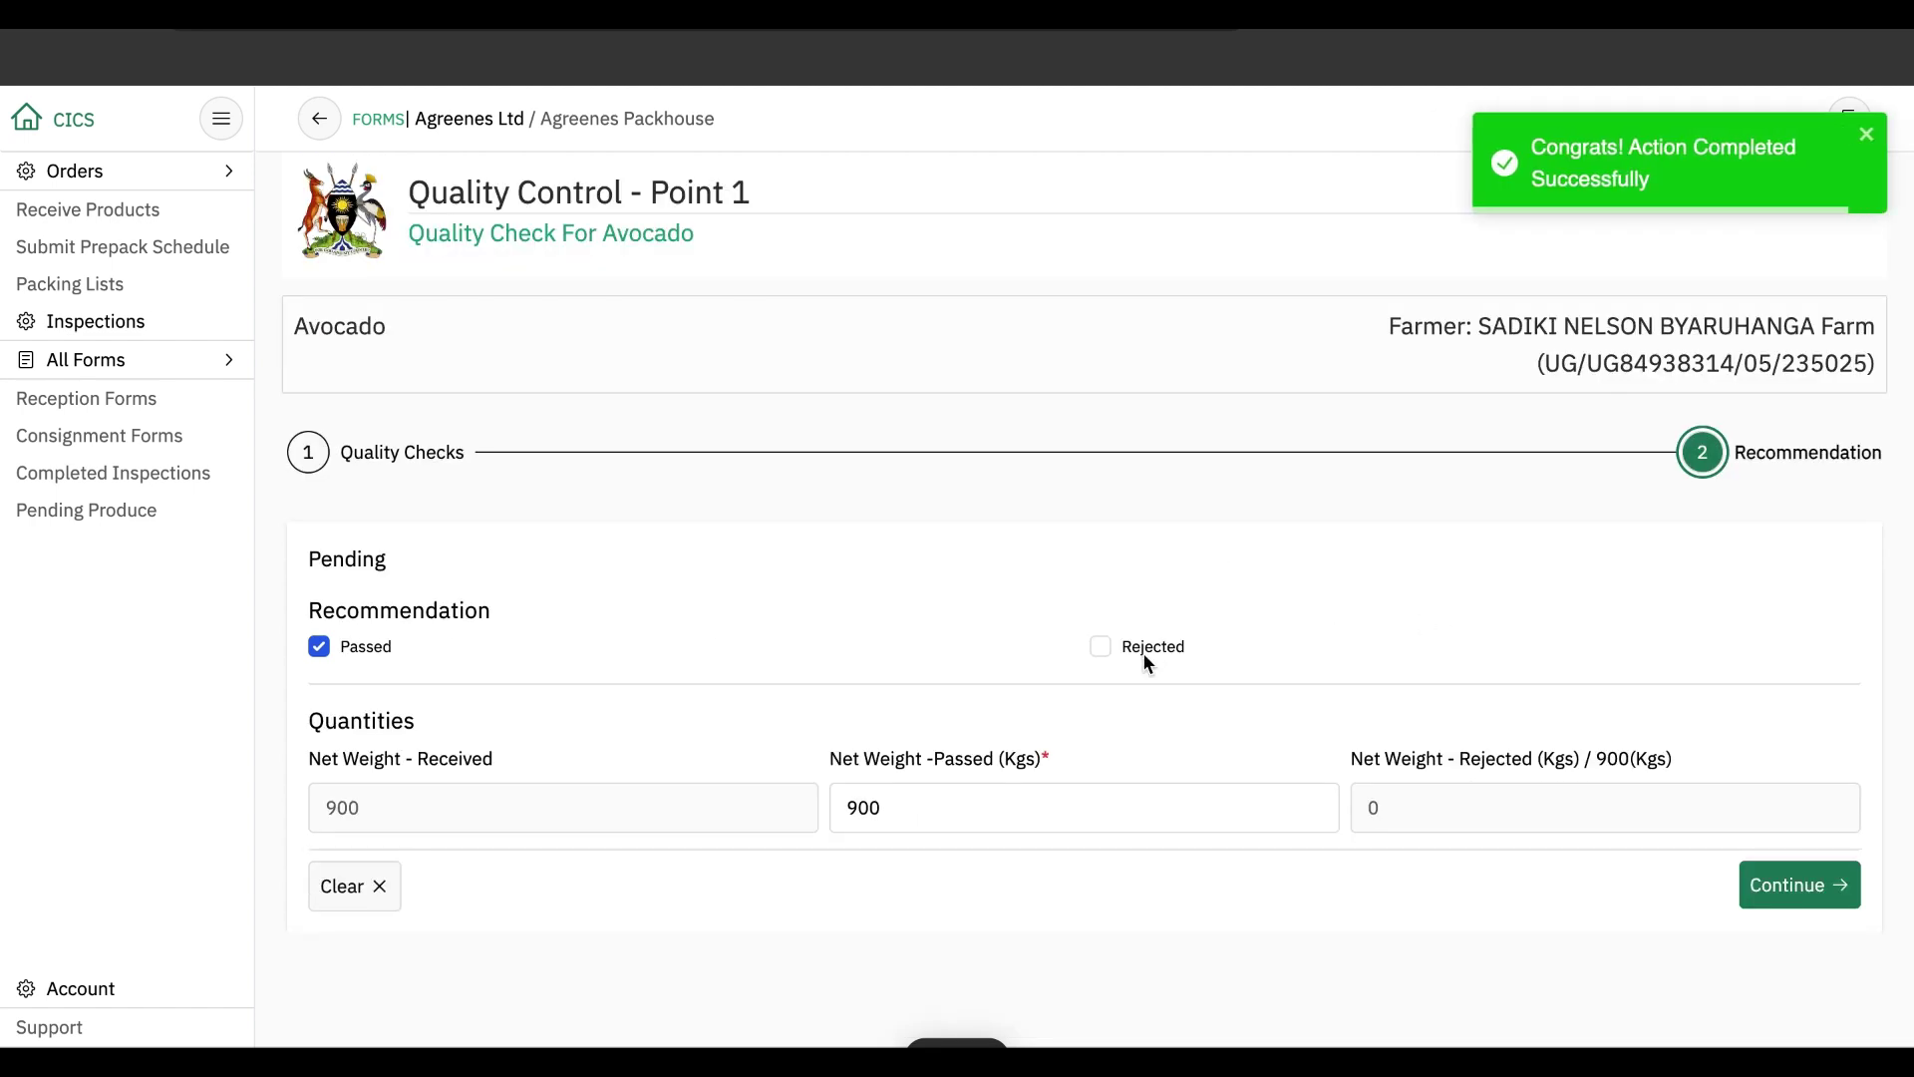
Set the avocados' passed net weight to 850 kg and submit the Quality Control Point 1 recommendation.
click(907, 809)
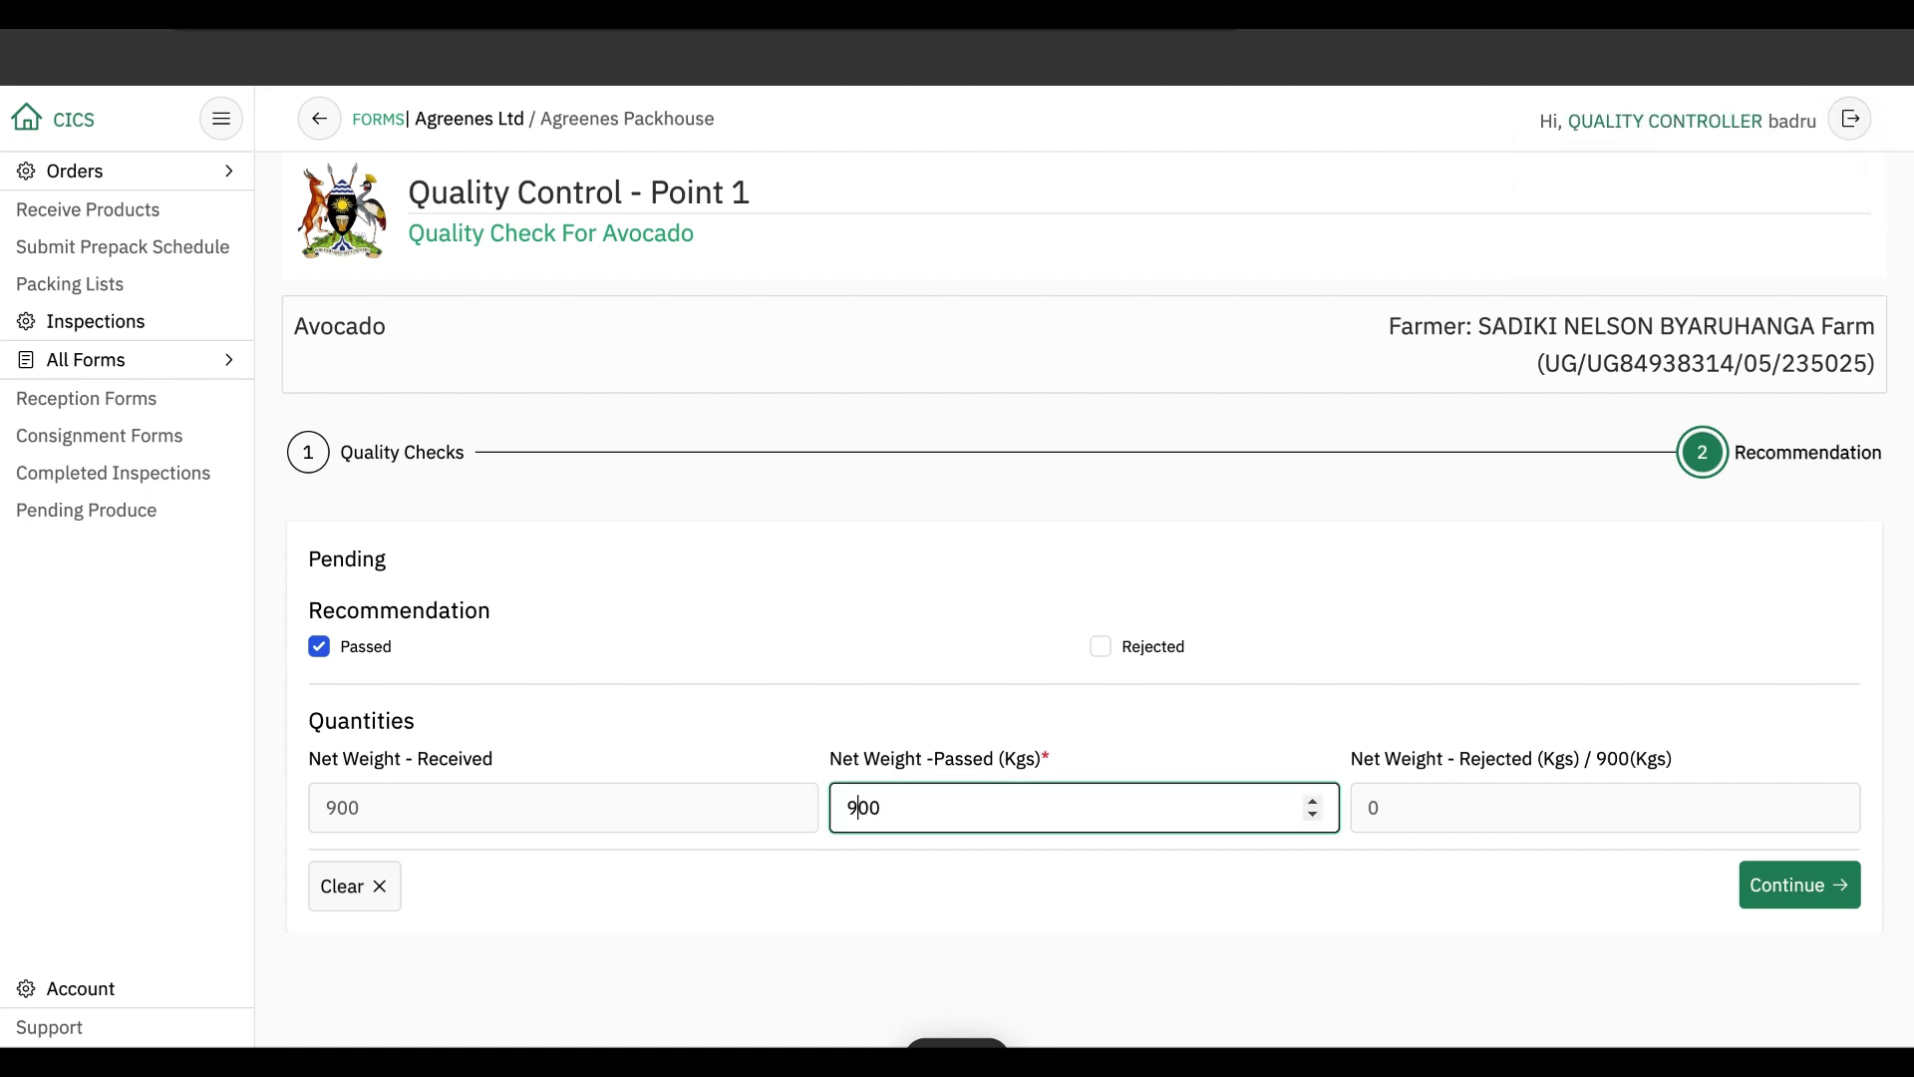
key(Left)
key(Left)
key(BackSpace)
text(8)
key(Delete)
key(BackSpace)
text(85)
click(1791, 899)
click(1791, 895)
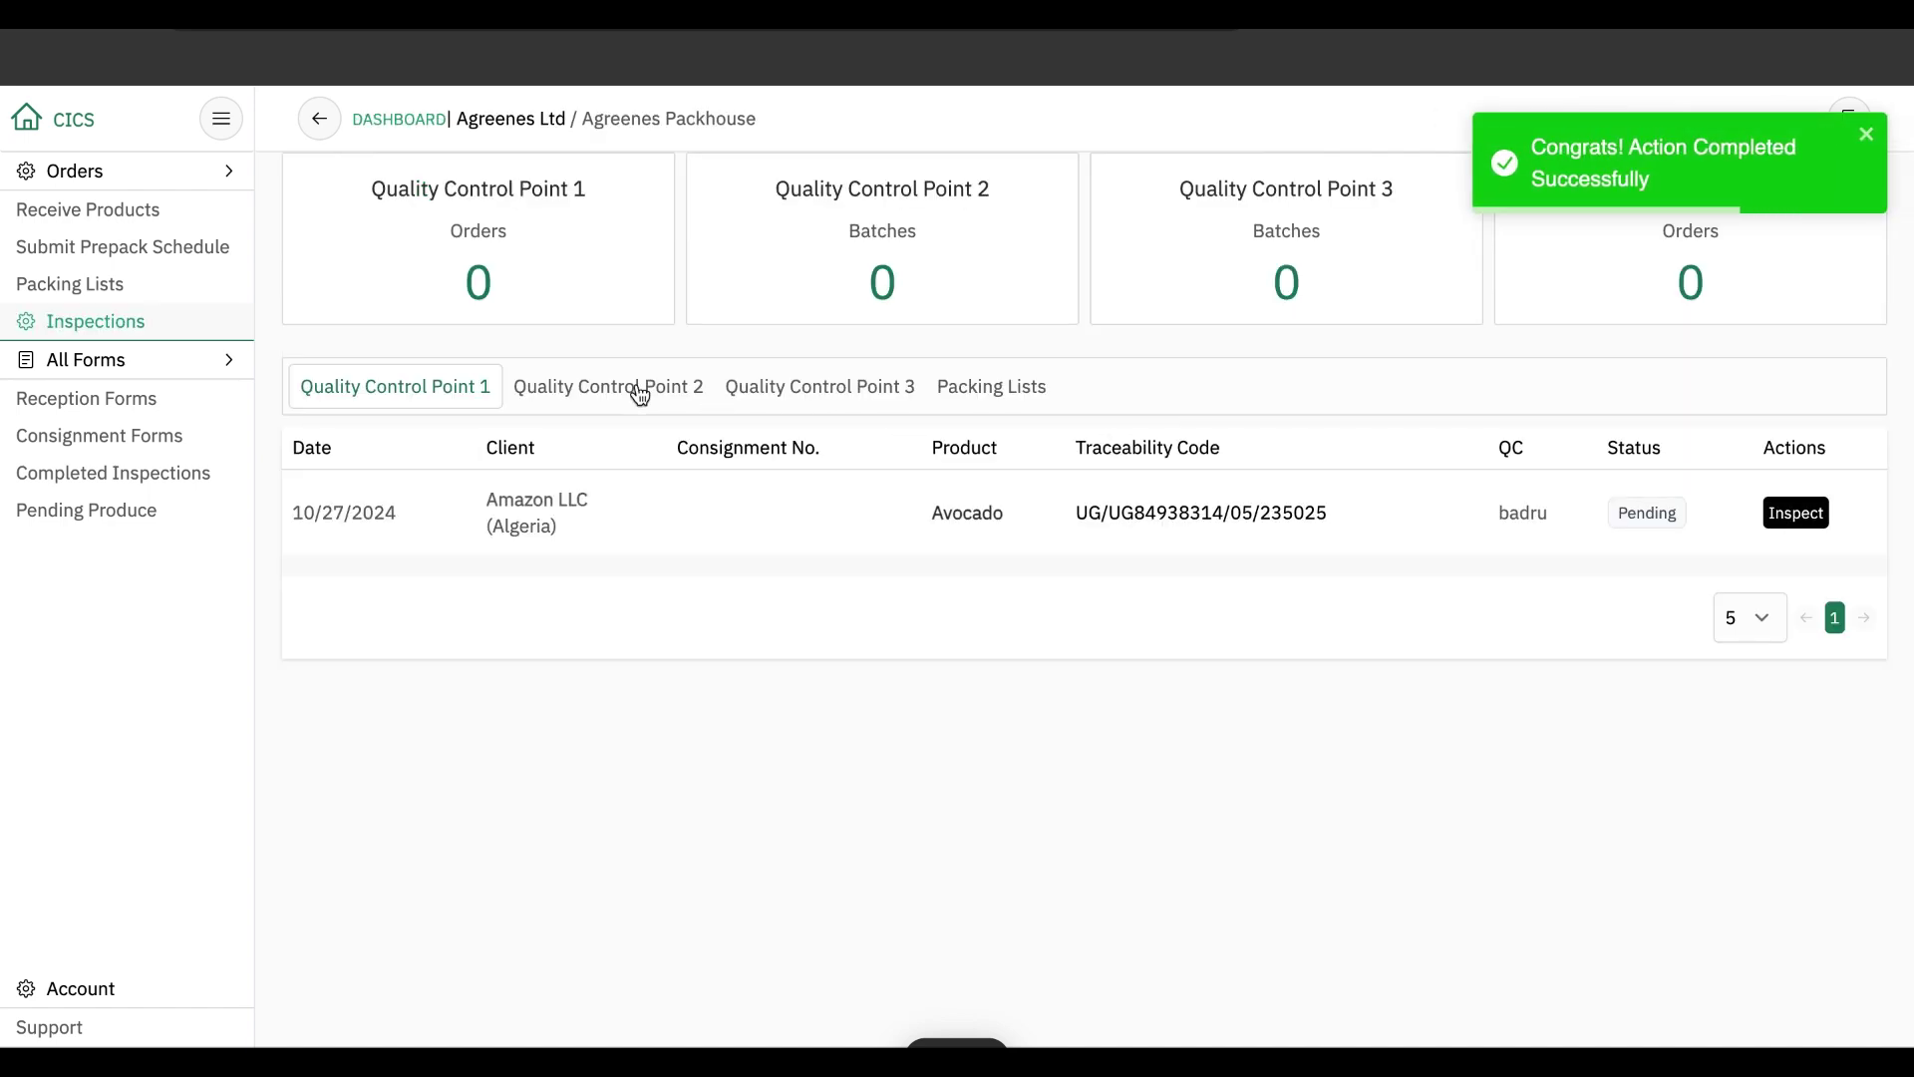
Complete the Amazon LLC avocados' Quality Control Point 2 check with a 40 kg sample, Nothing Observed and the full 850 kg passed.
click(641, 391)
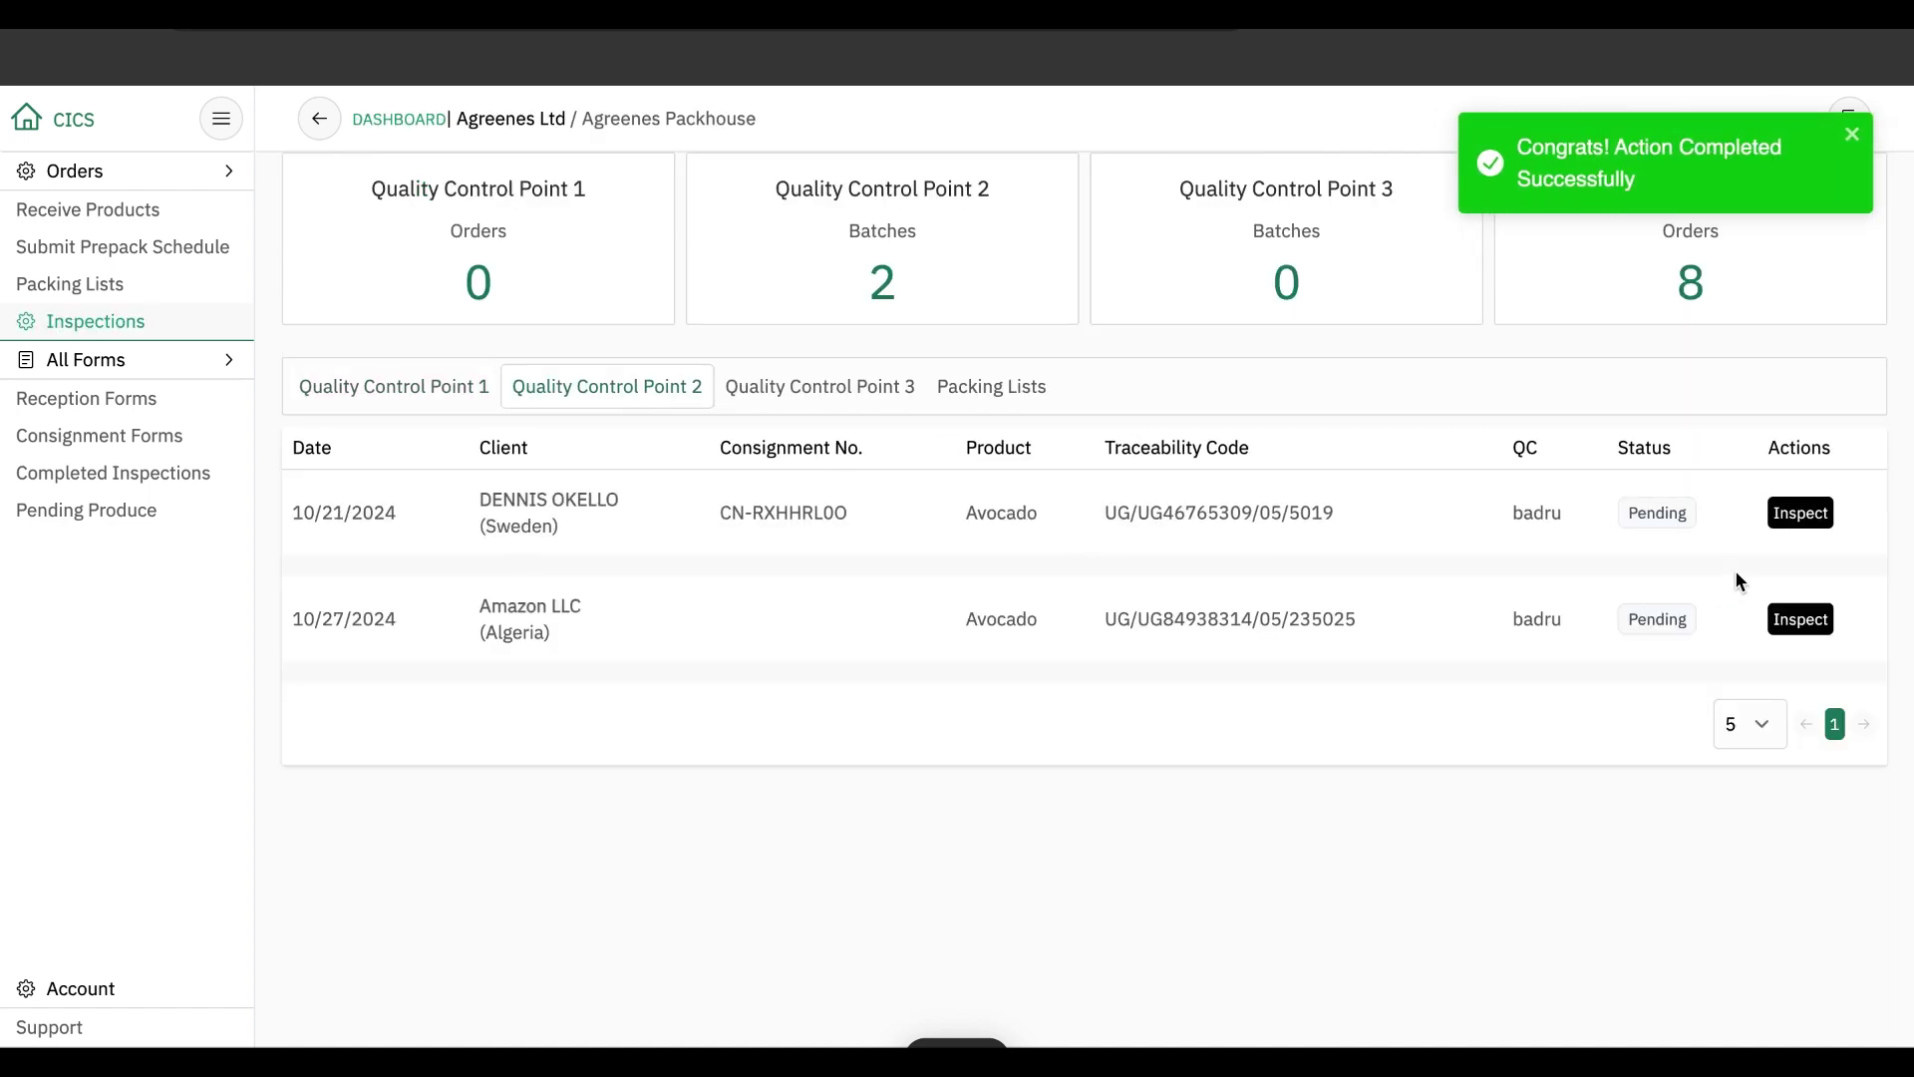
click(1800, 619)
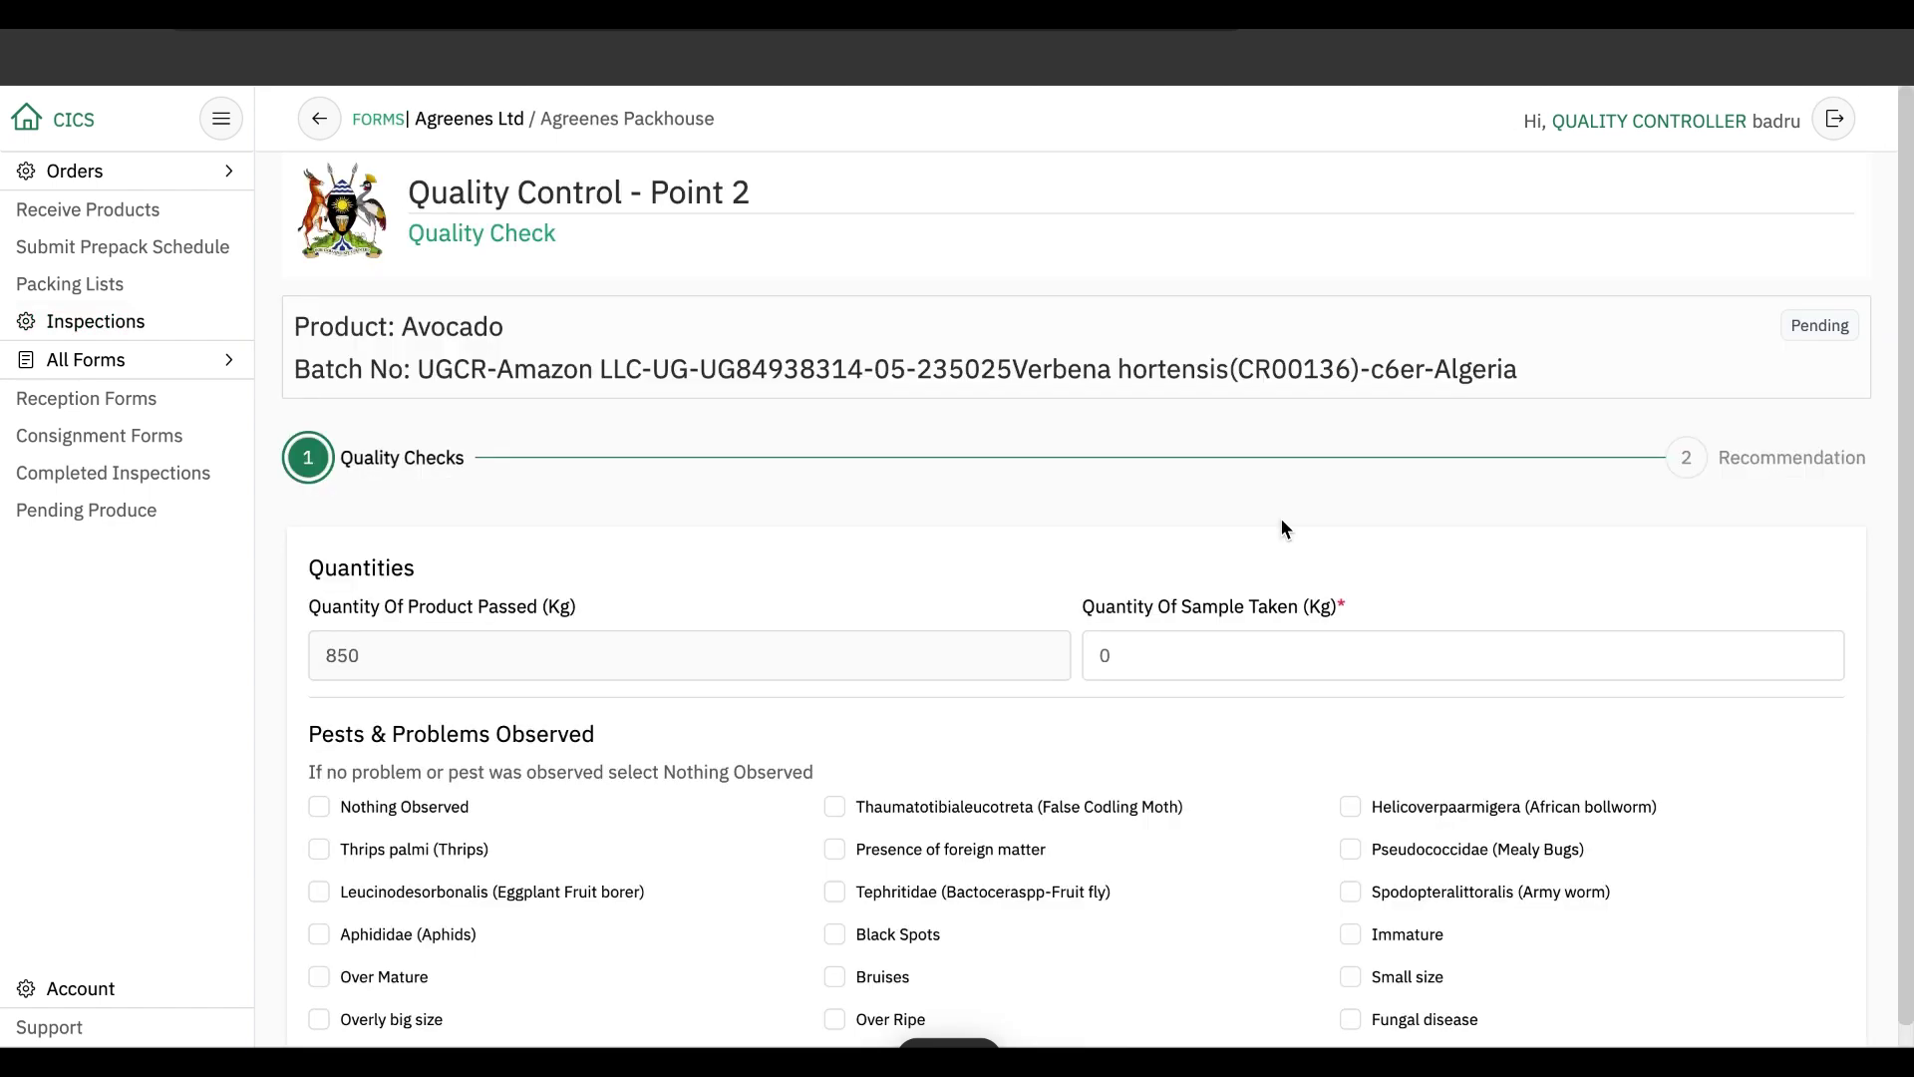
click(1208, 652)
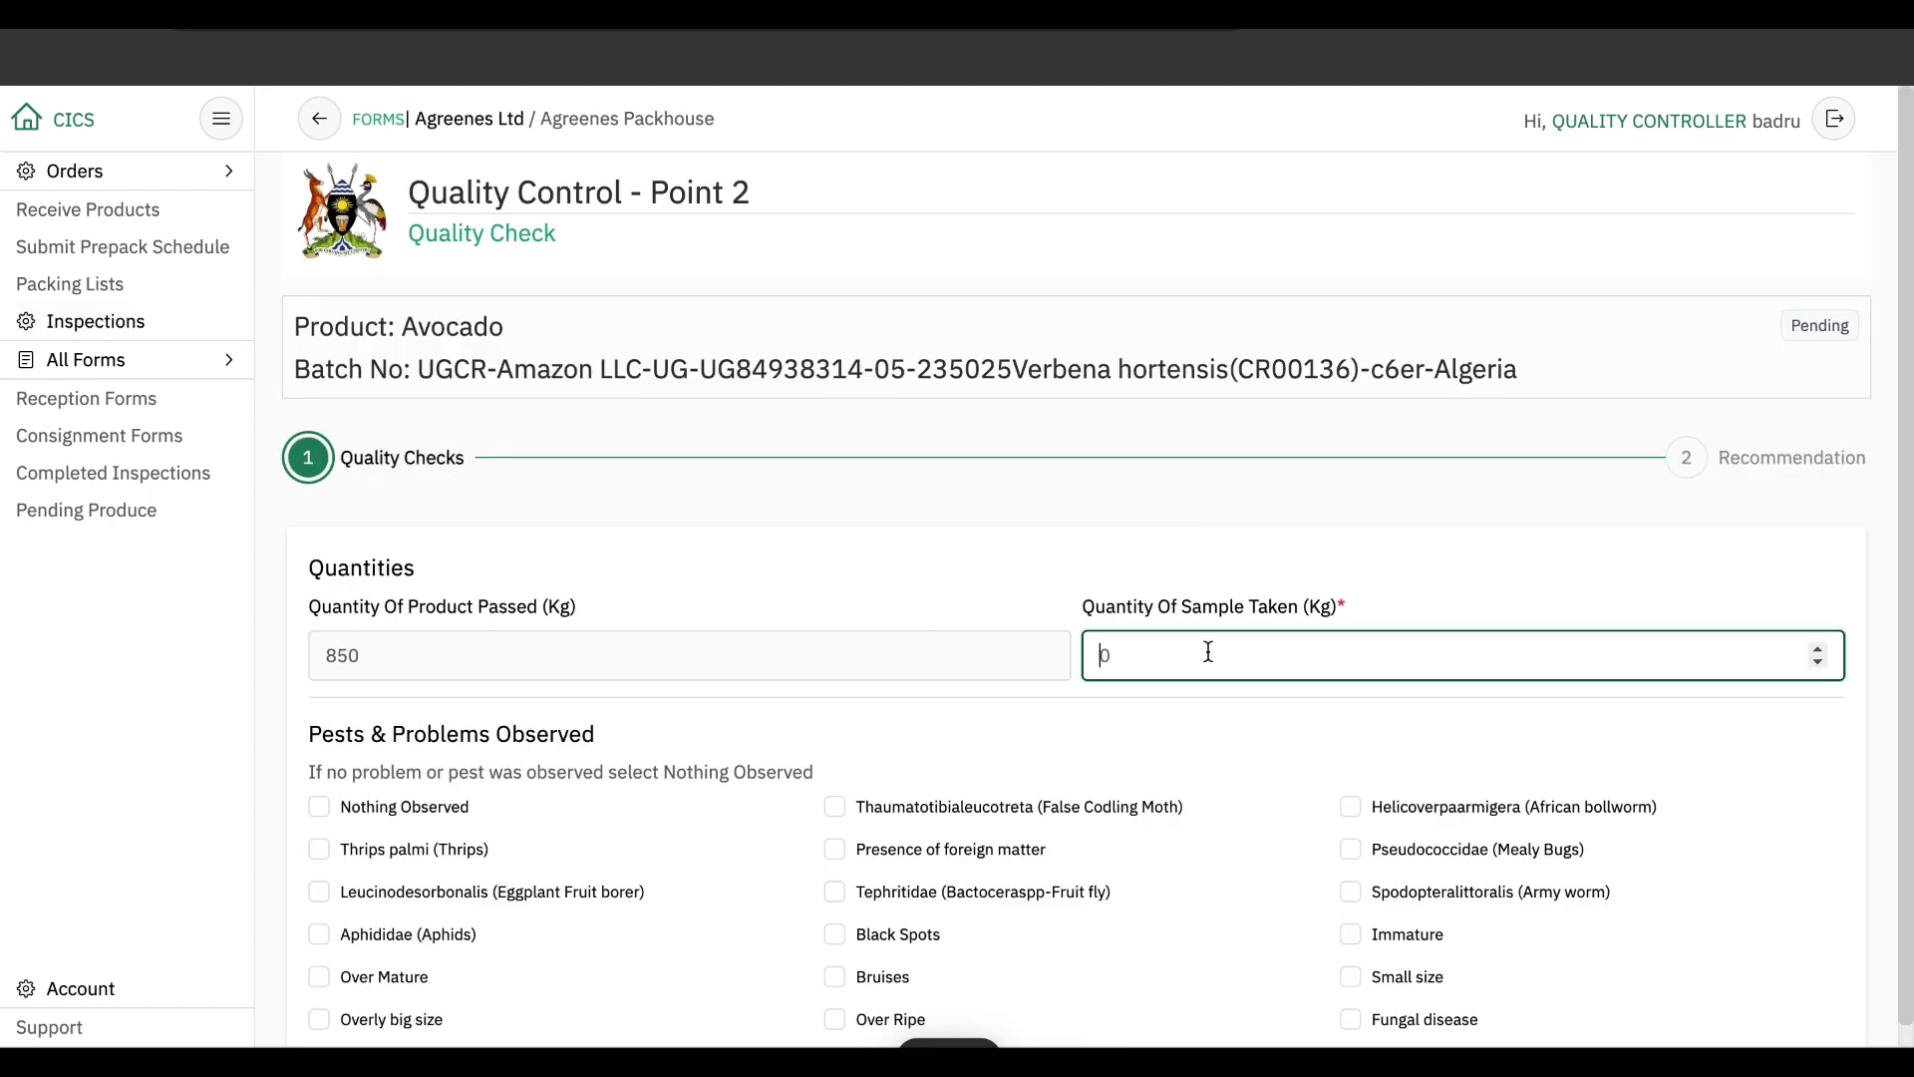
text(40)
click(319, 805)
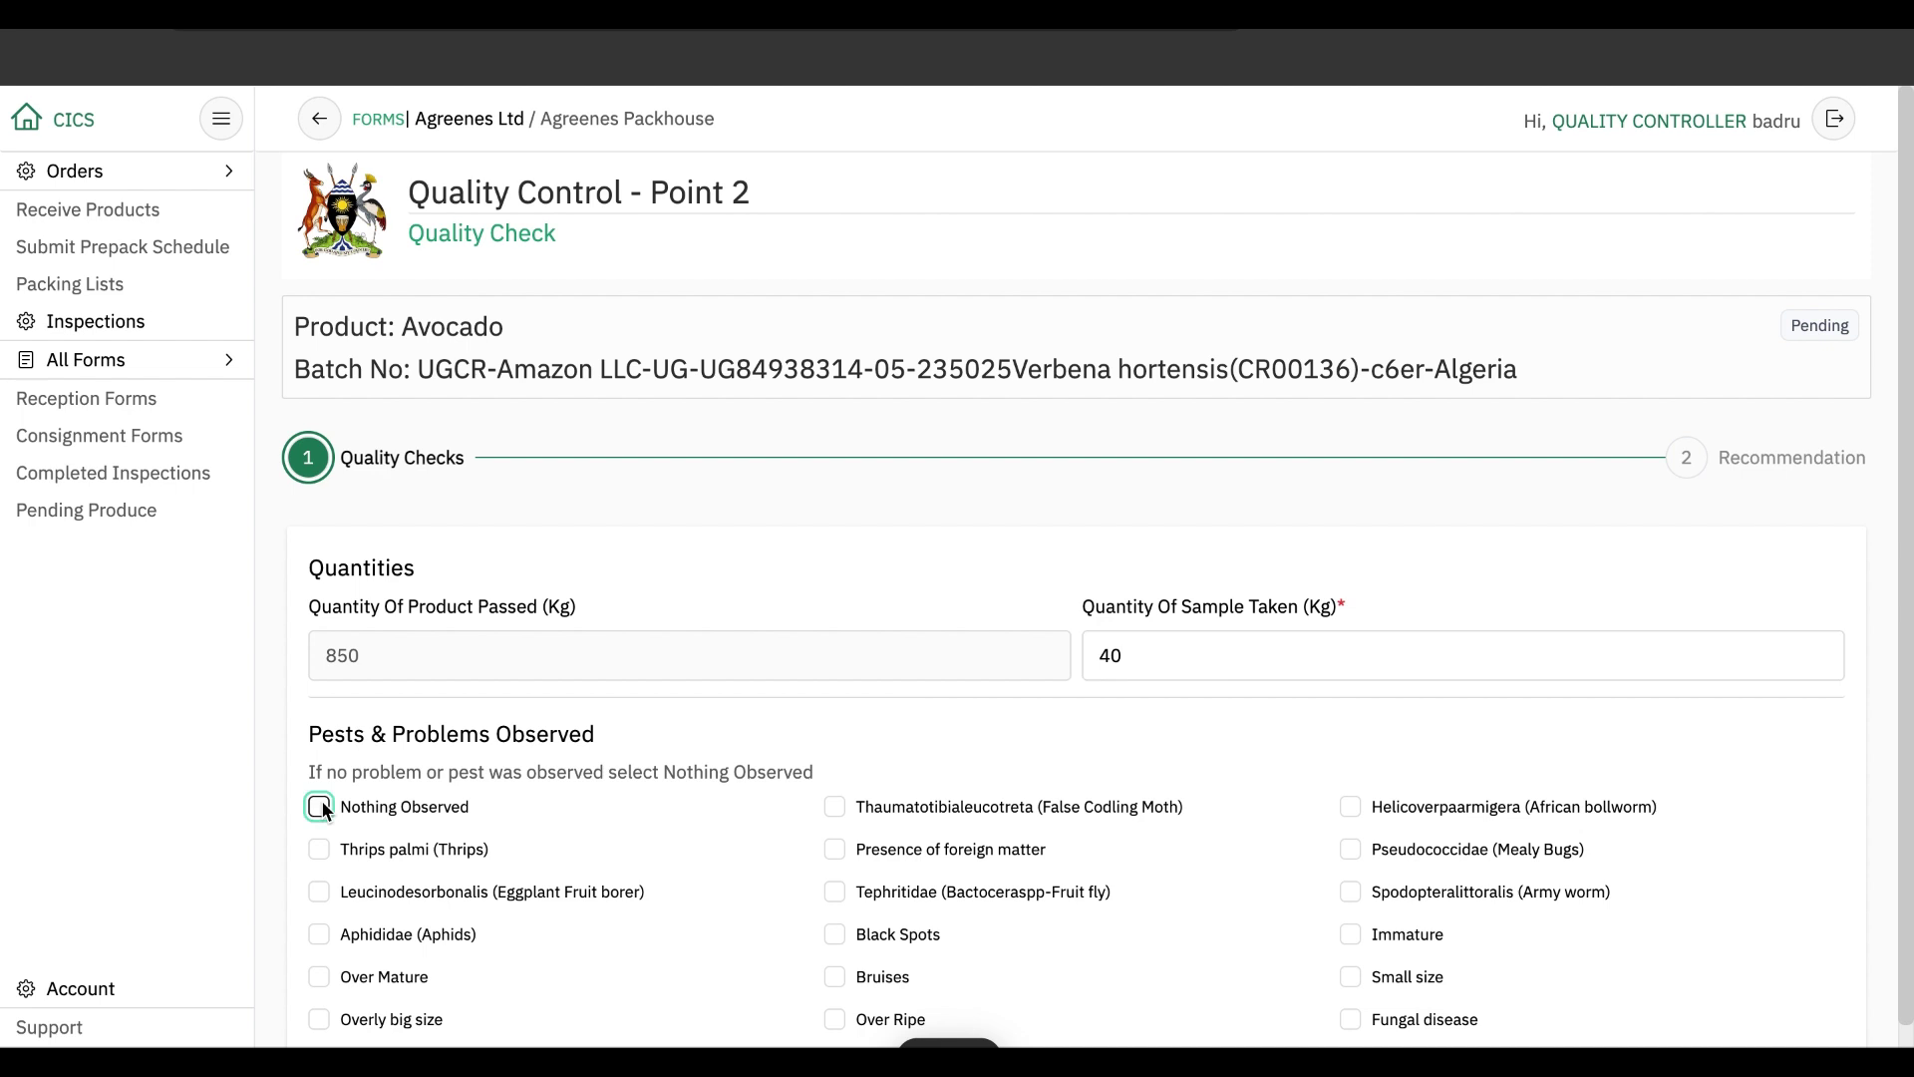
scroll(882, 931, down, 1)
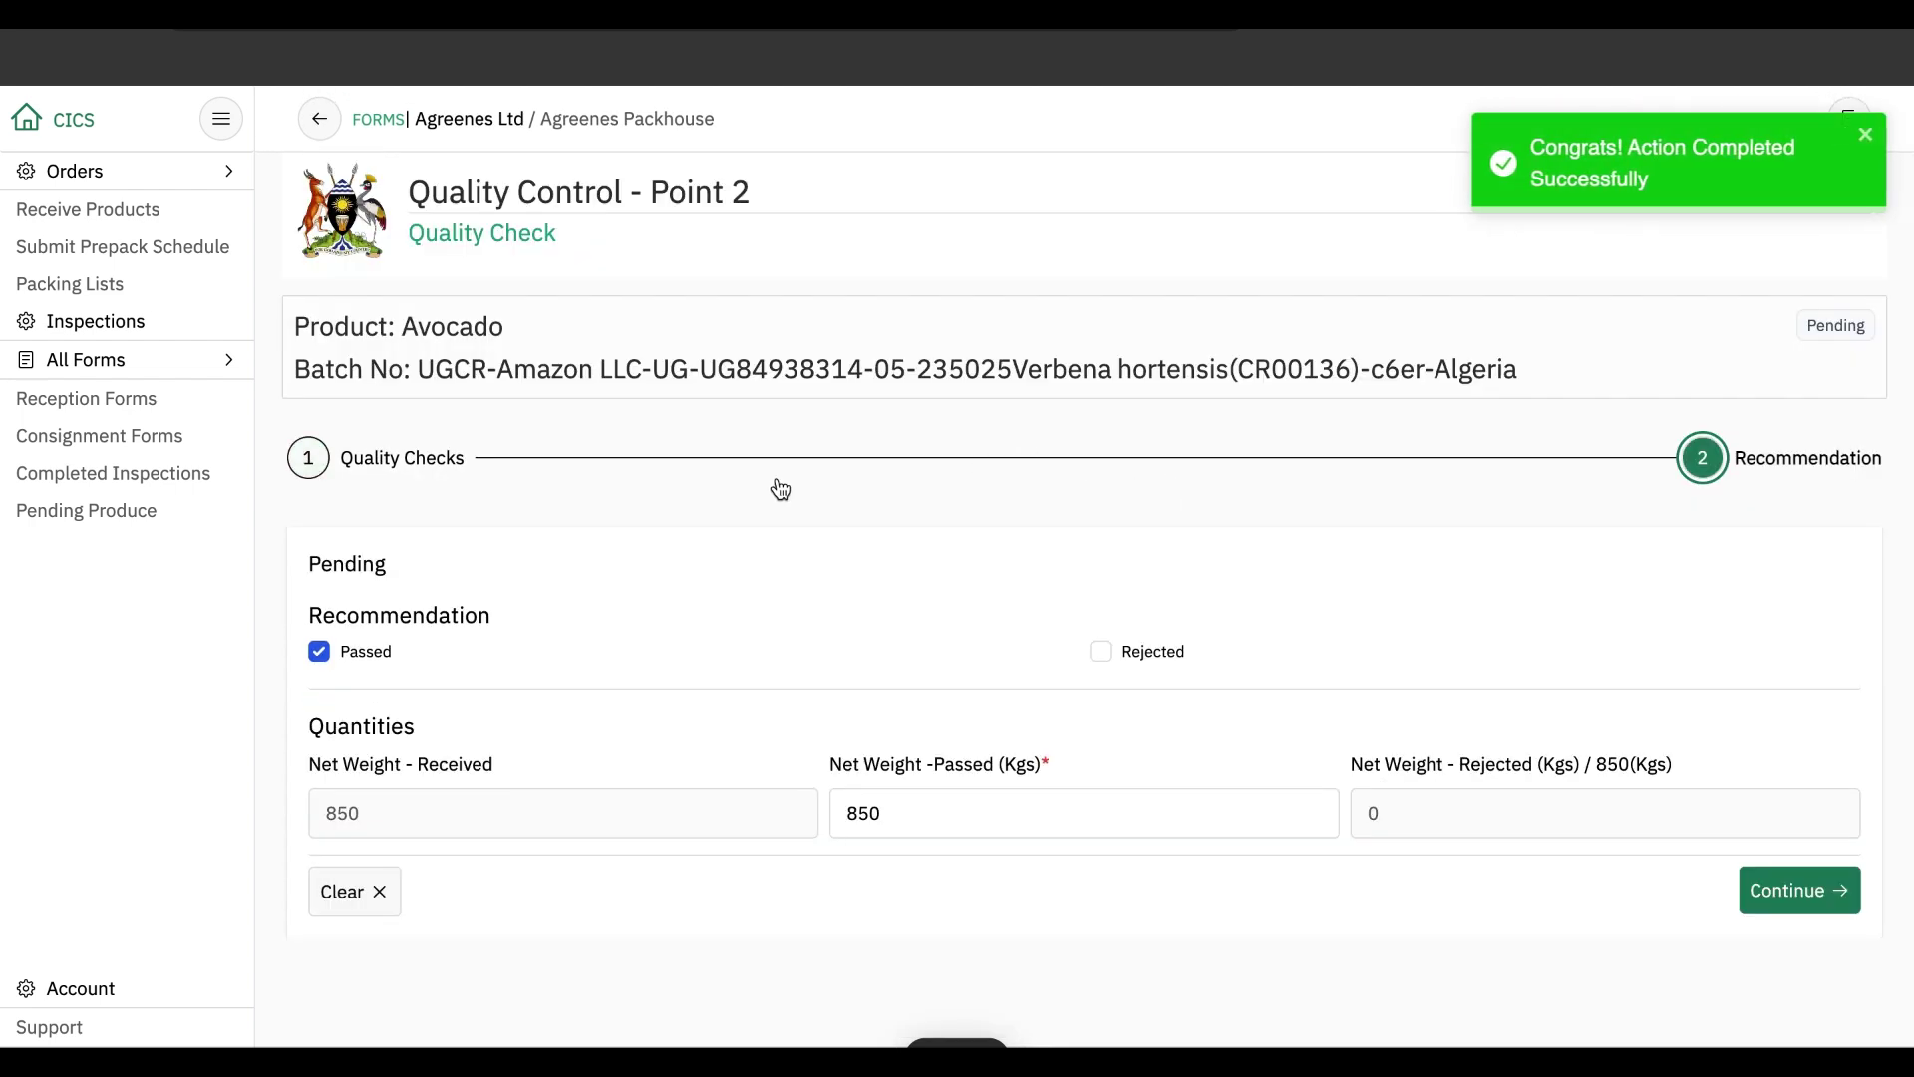
click(1785, 889)
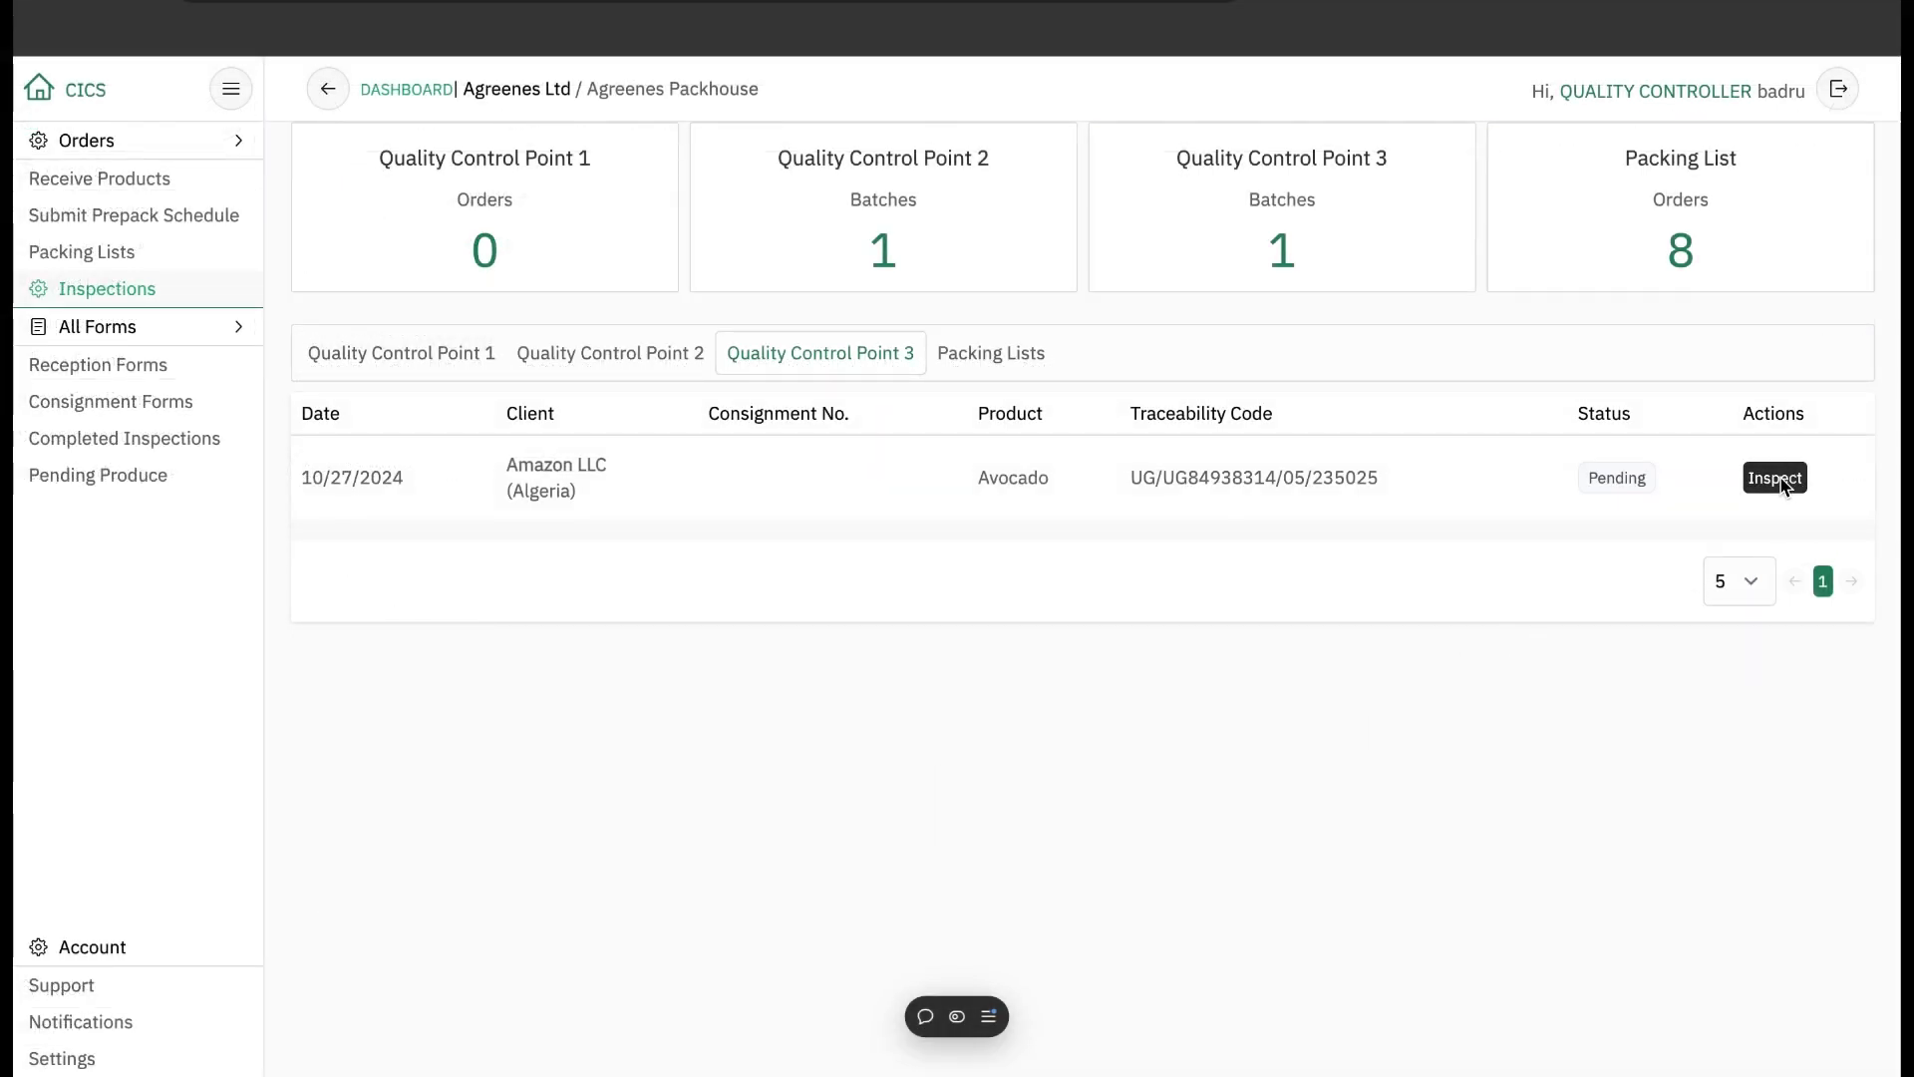
Complete the avocados' Quality Control Point 3 check with a 30 kg sample, Nothing Observed and the status Fit For Export.
click(1776, 479)
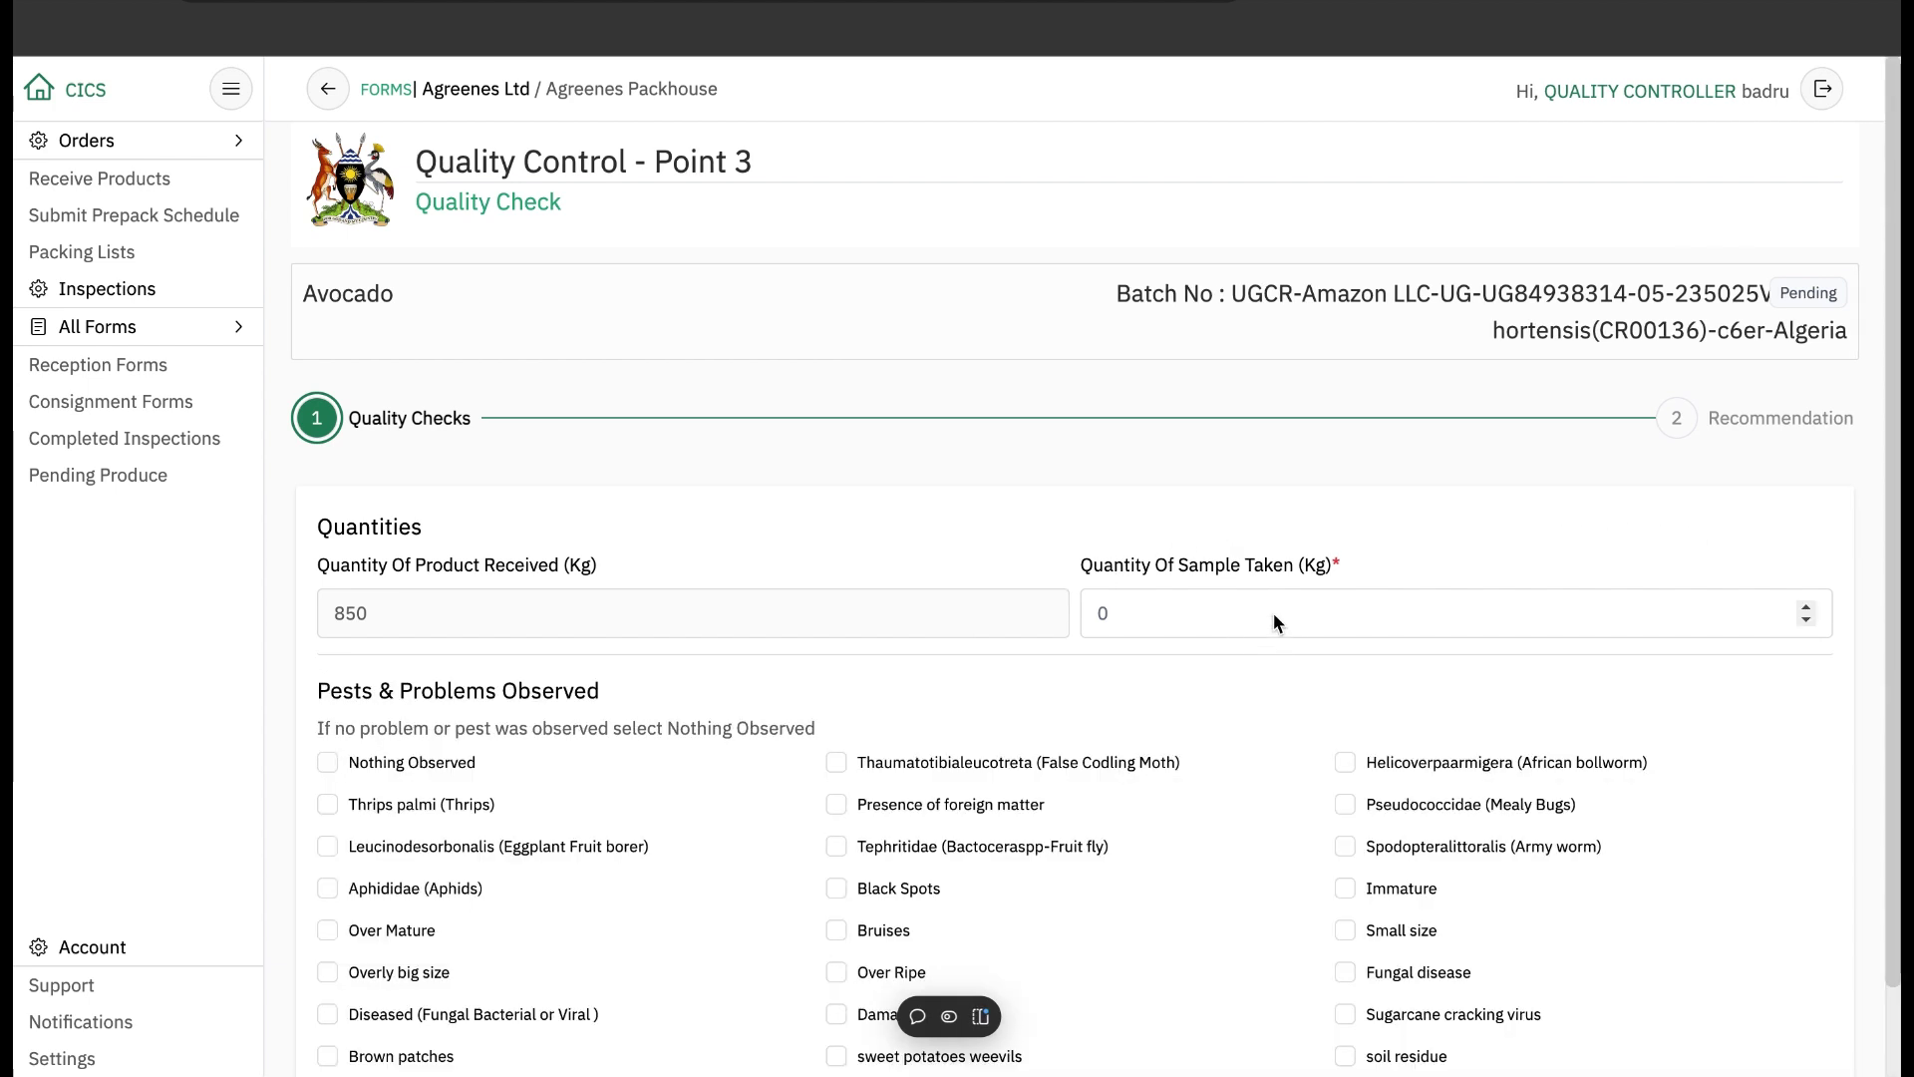
click(1248, 612)
text(30)
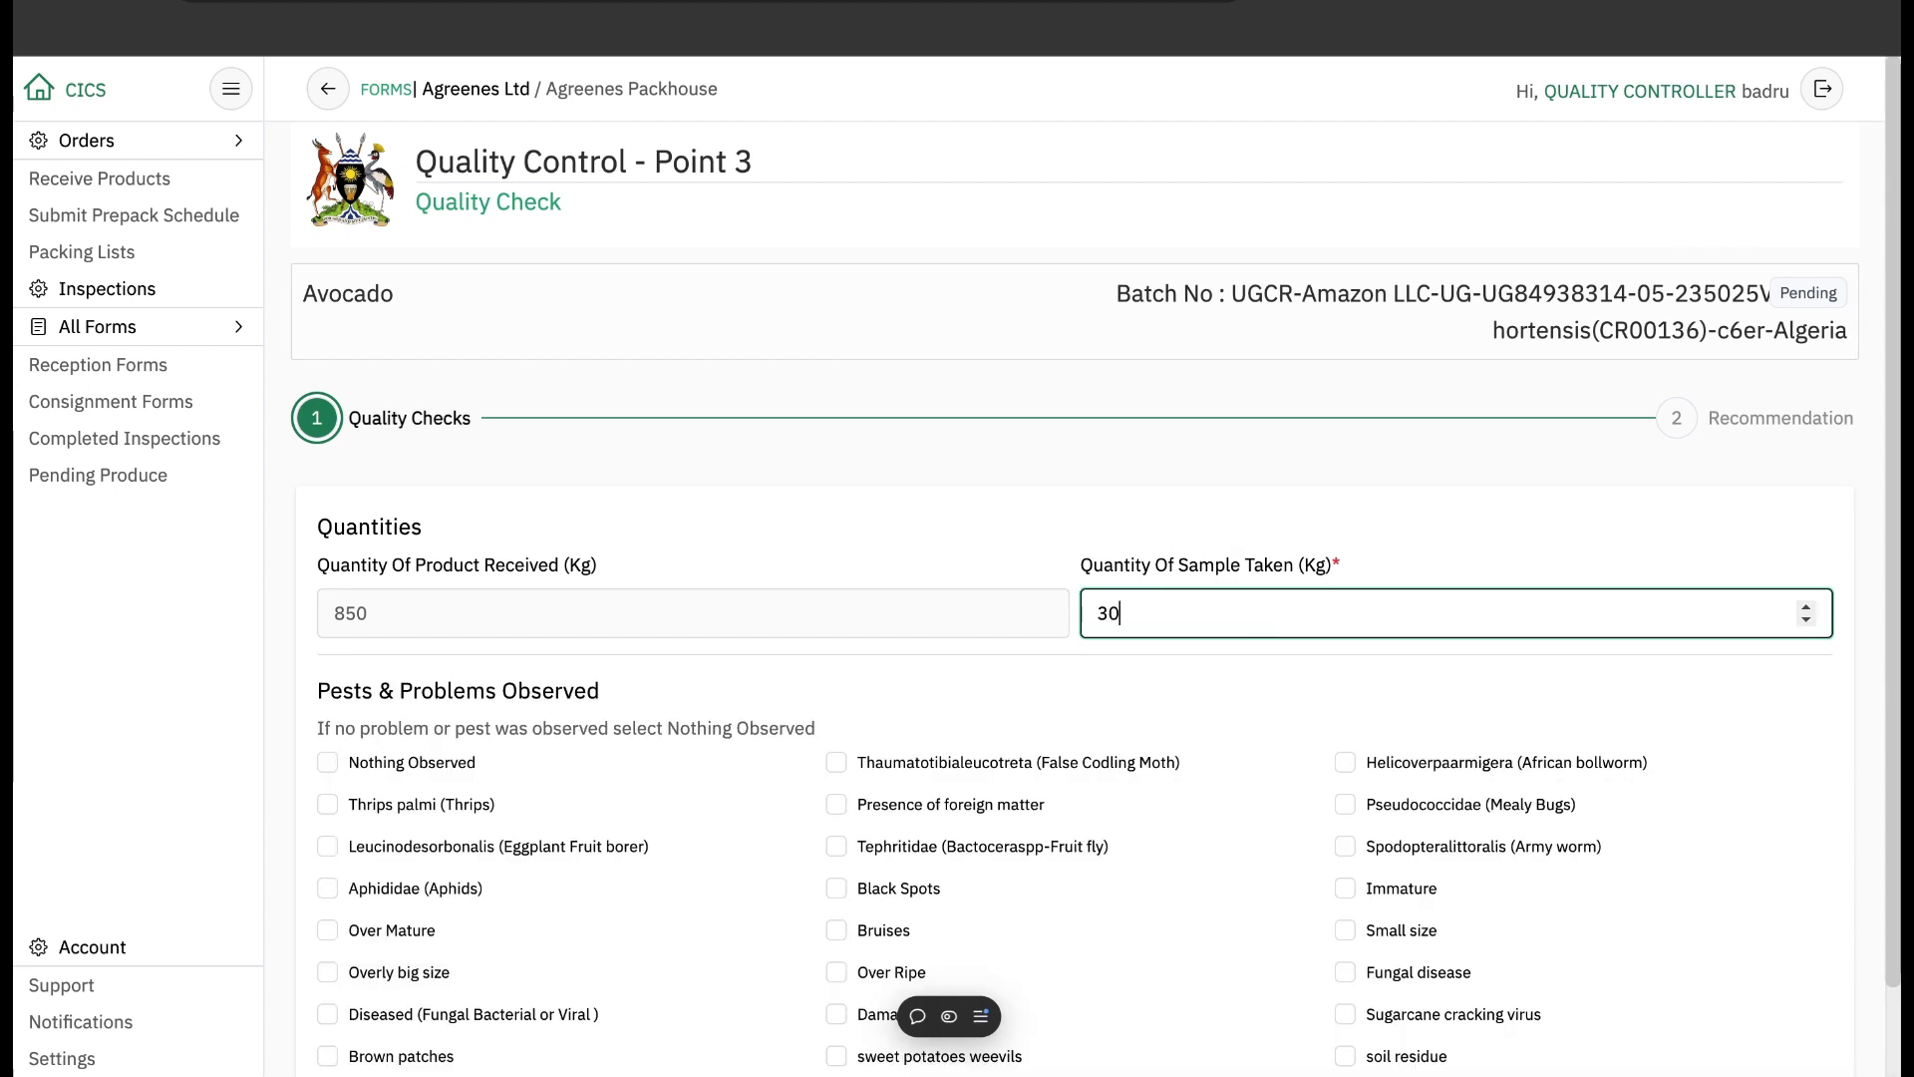
click(327, 763)
scroll(966, 748, down, 1)
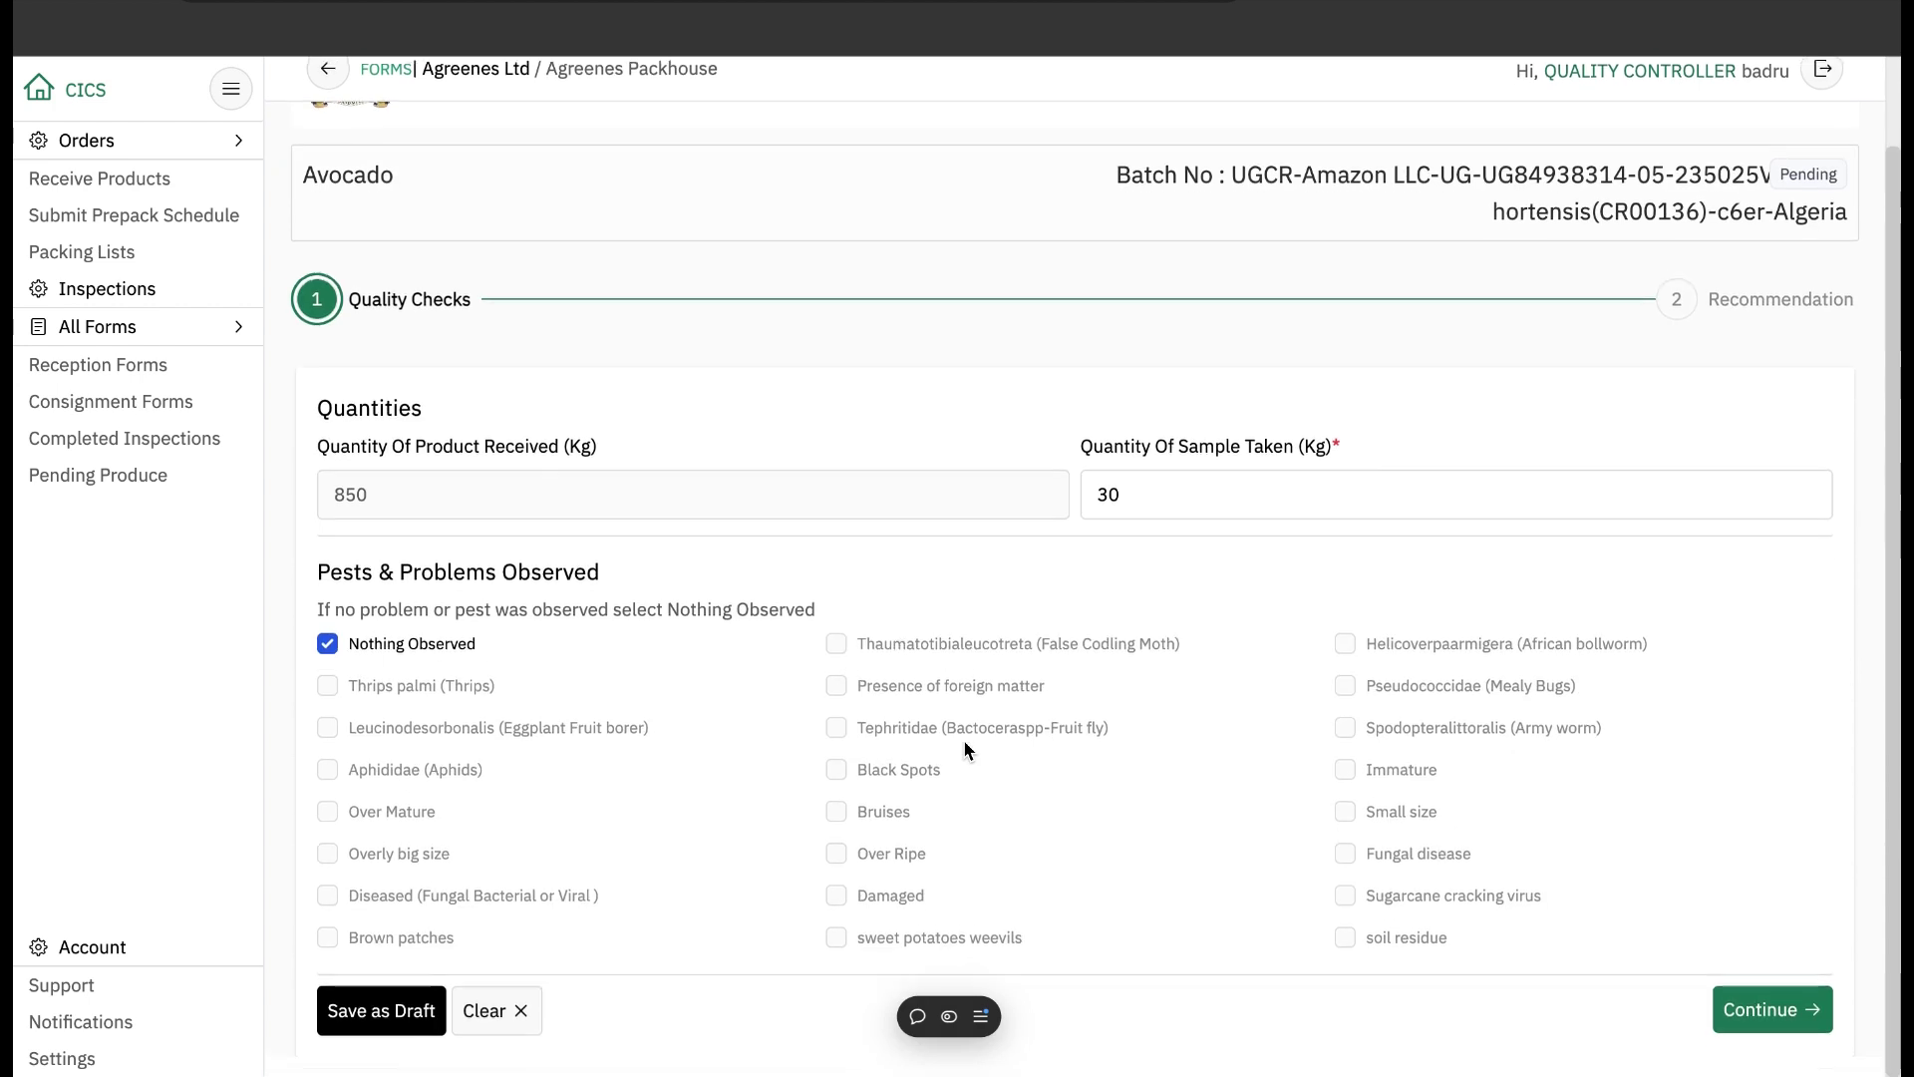
click(1747, 1030)
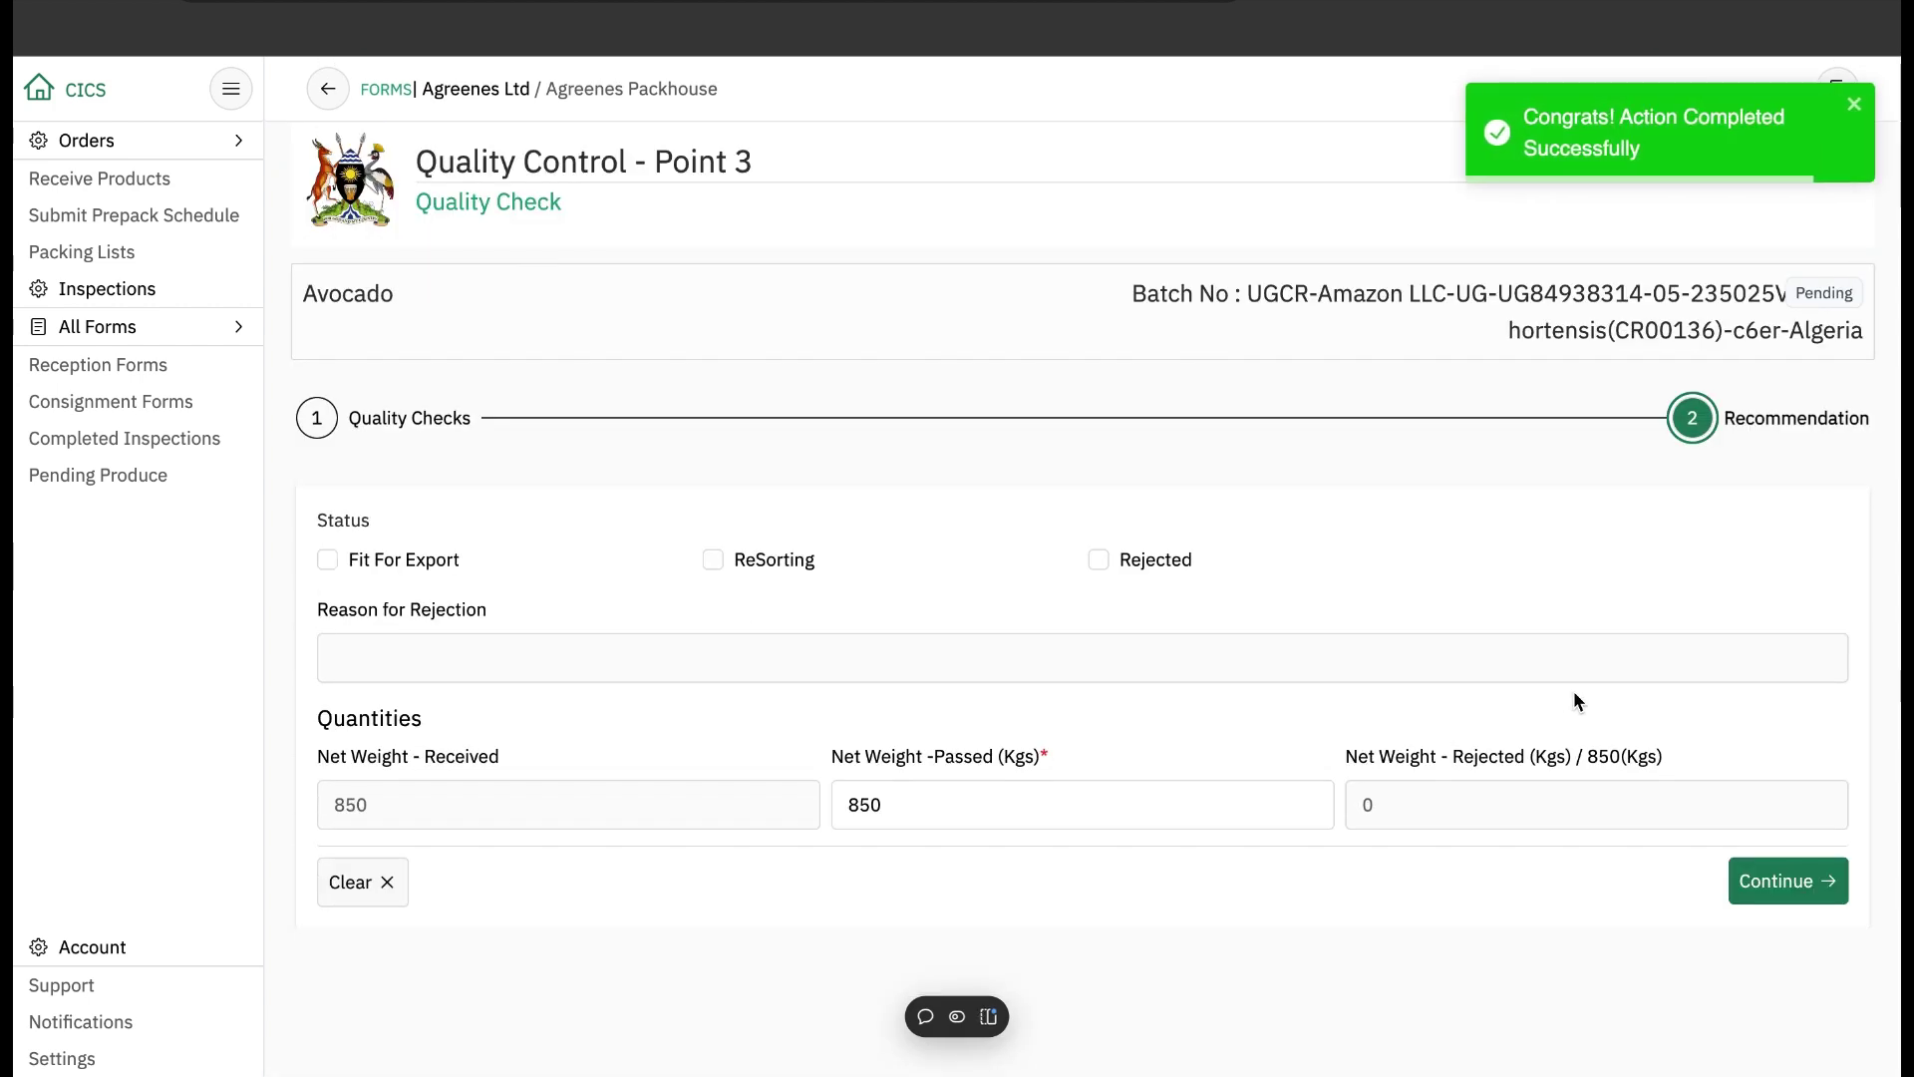
click(329, 556)
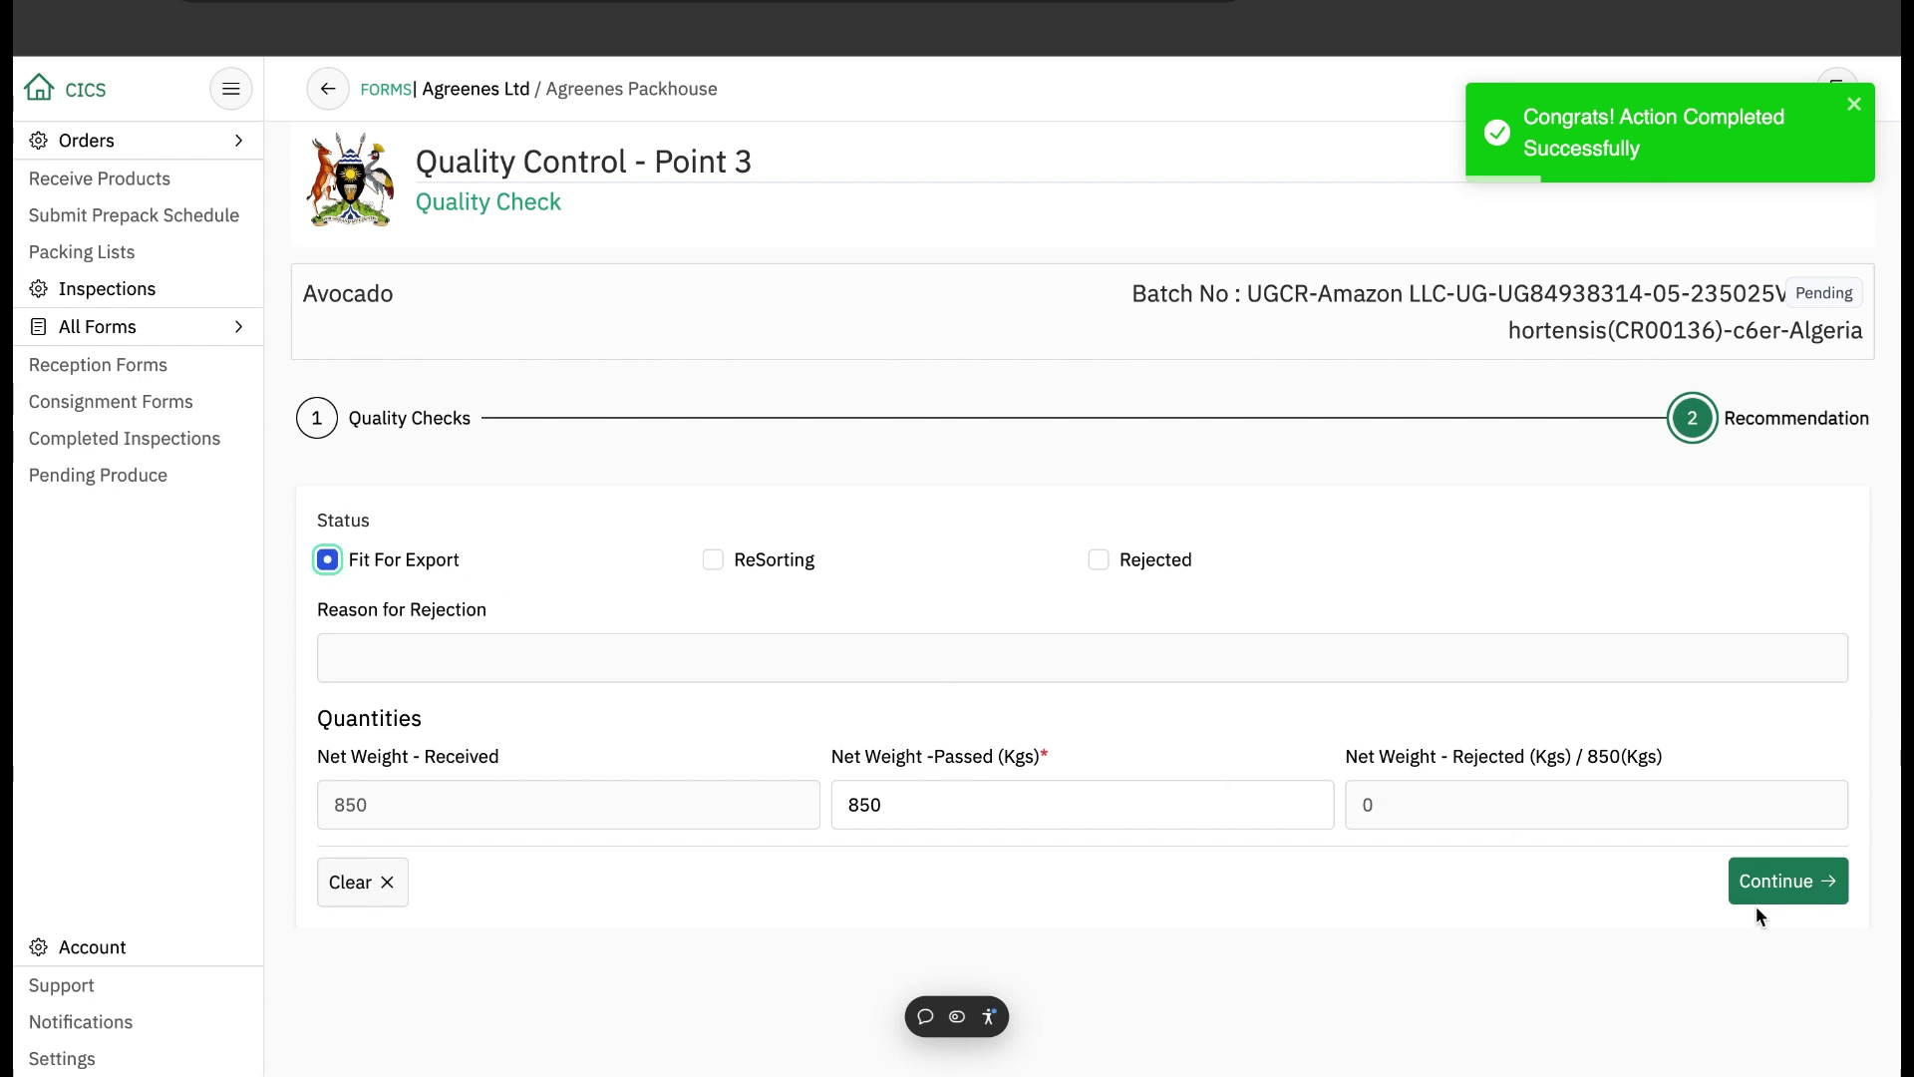
click(1767, 883)
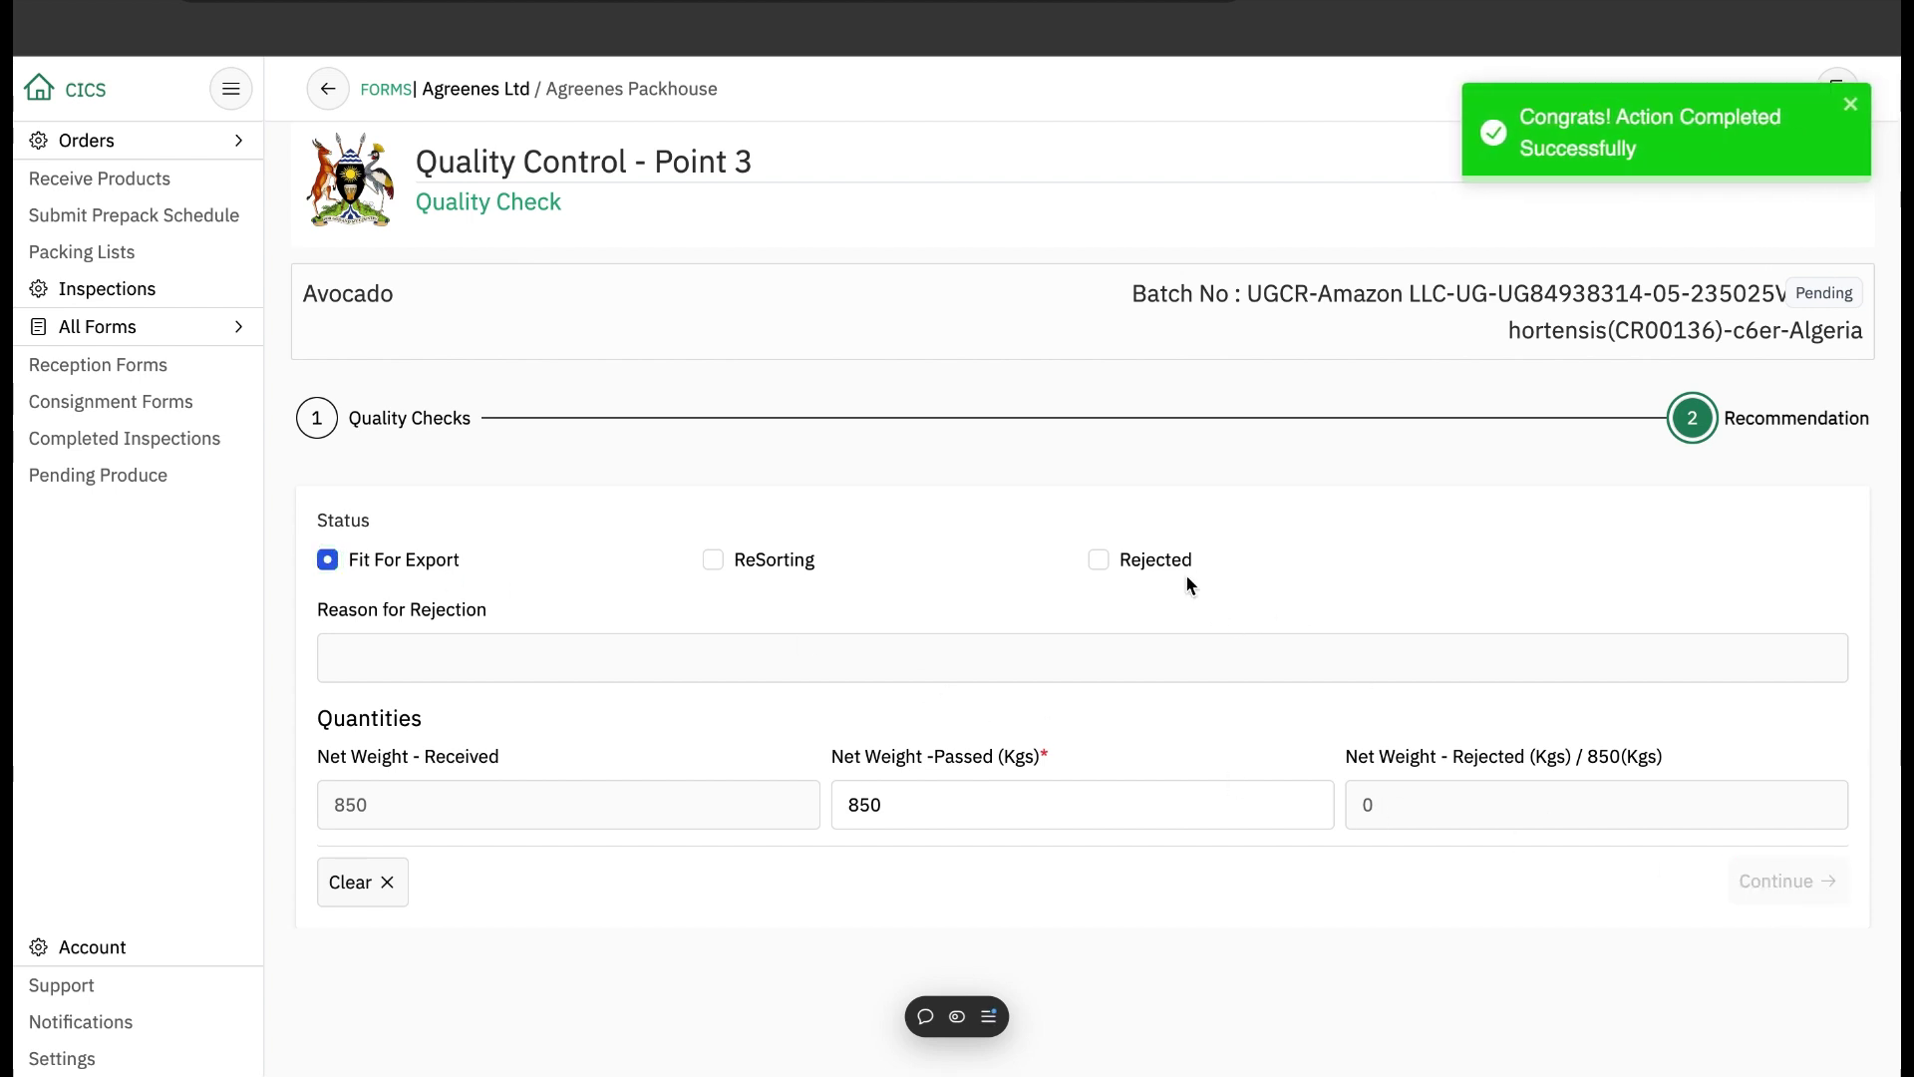
Submit the avocado packing details with 85 boxes, 0.5 kg per empty box and 10 kg product net weight per box.
click(471, 845)
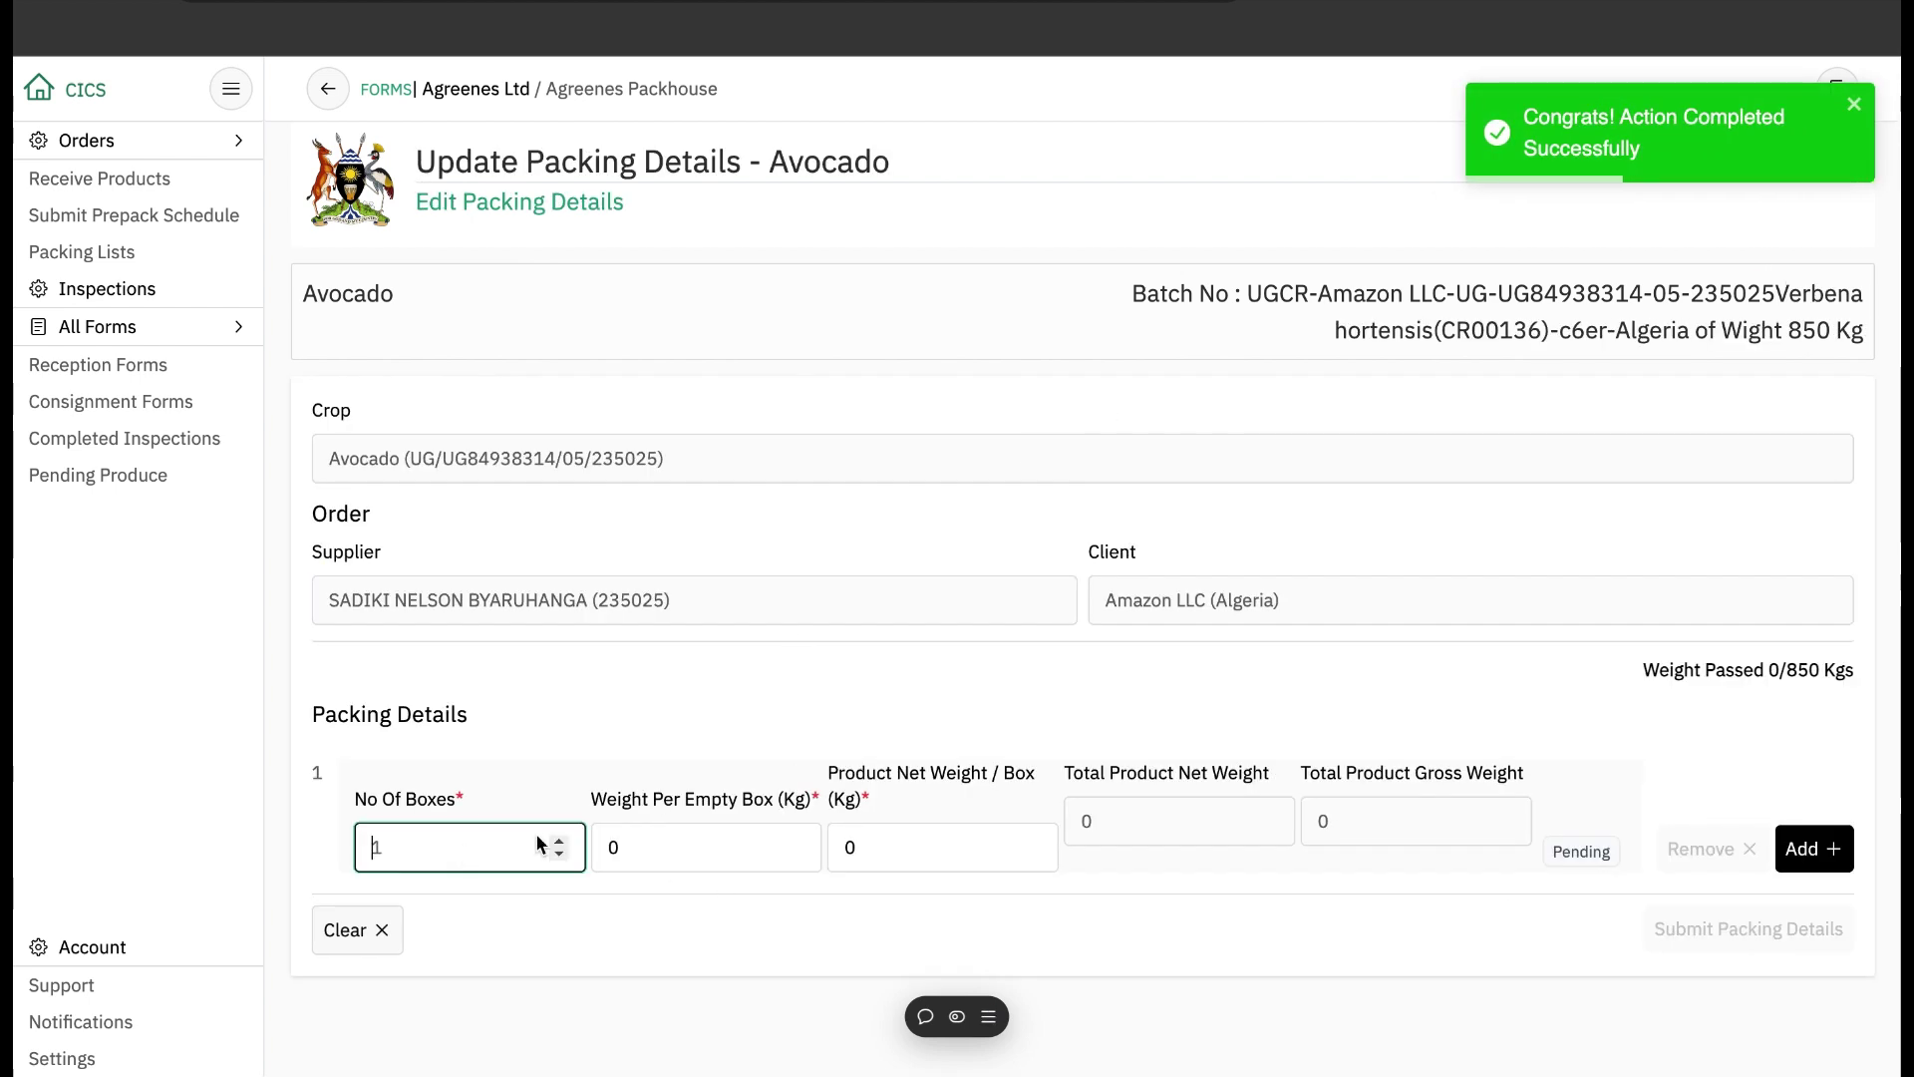
text(85)
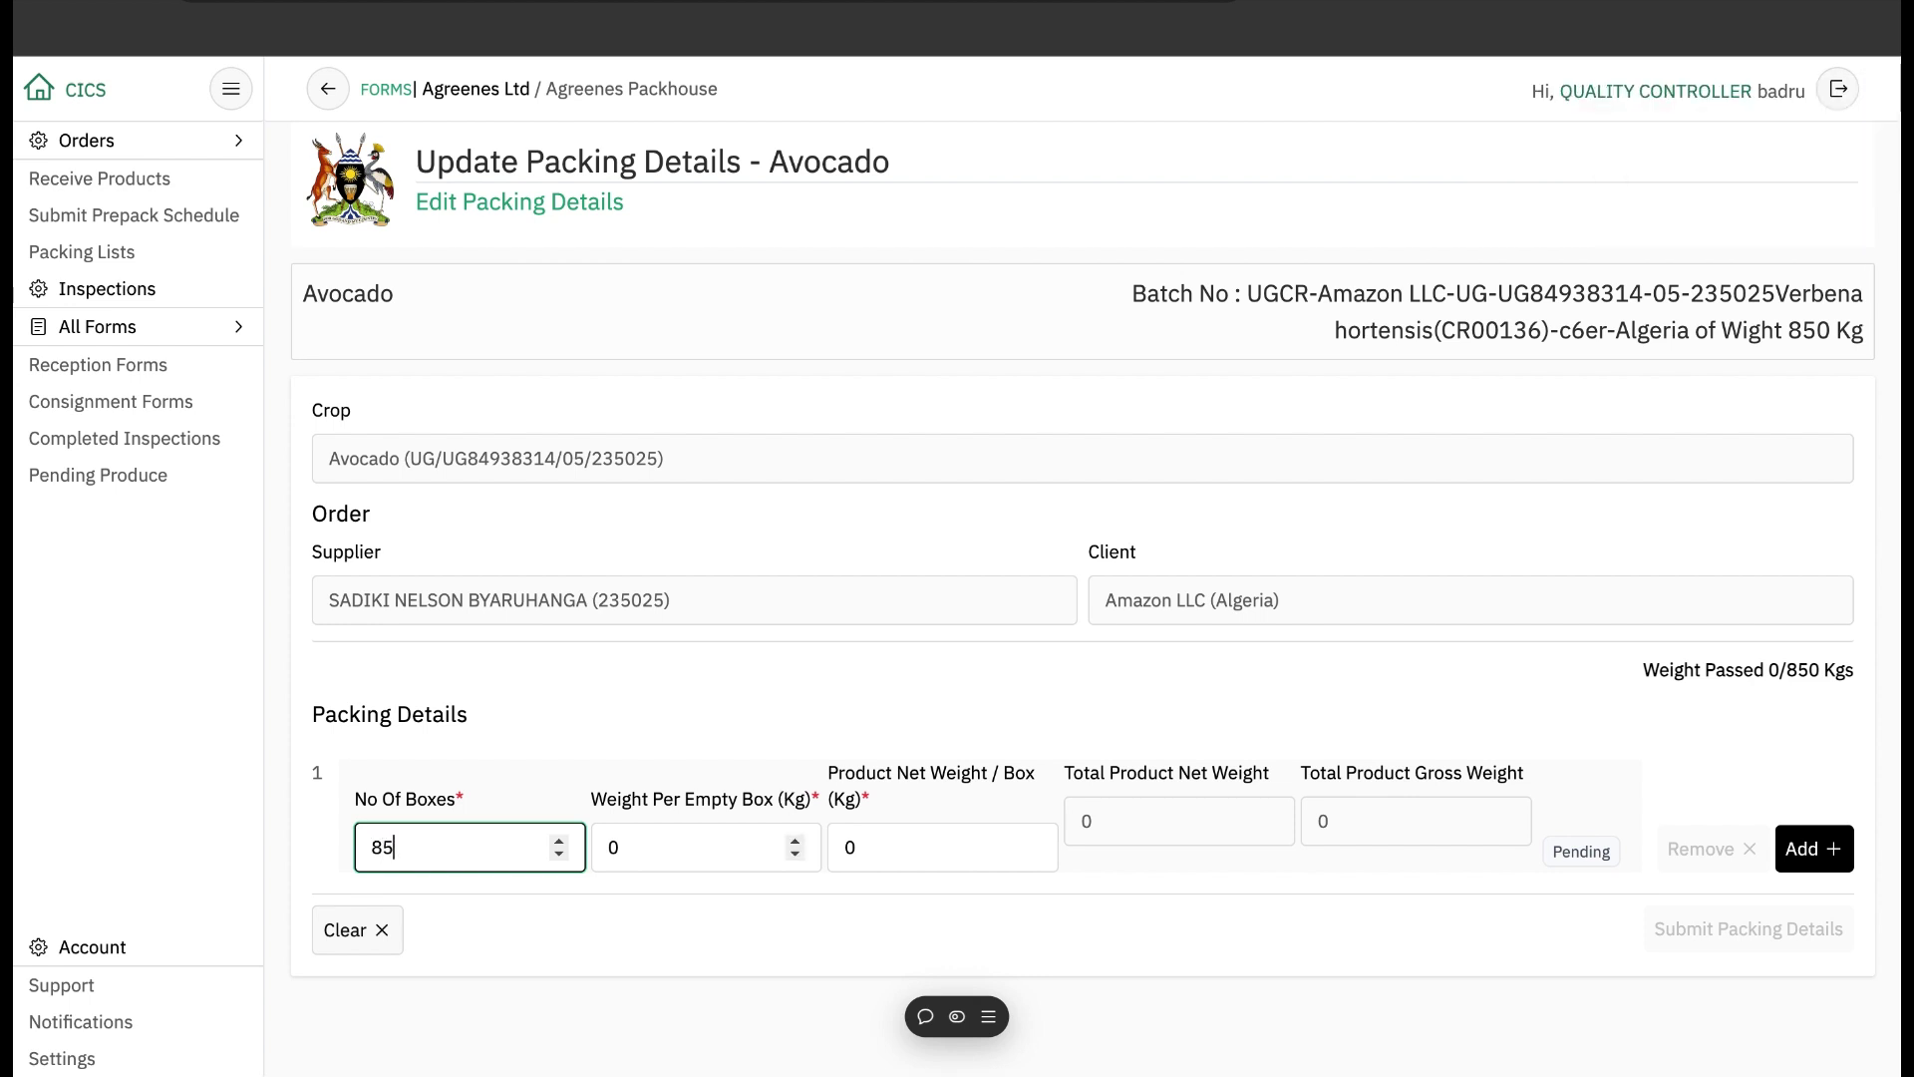
click(661, 842)
text(.5)
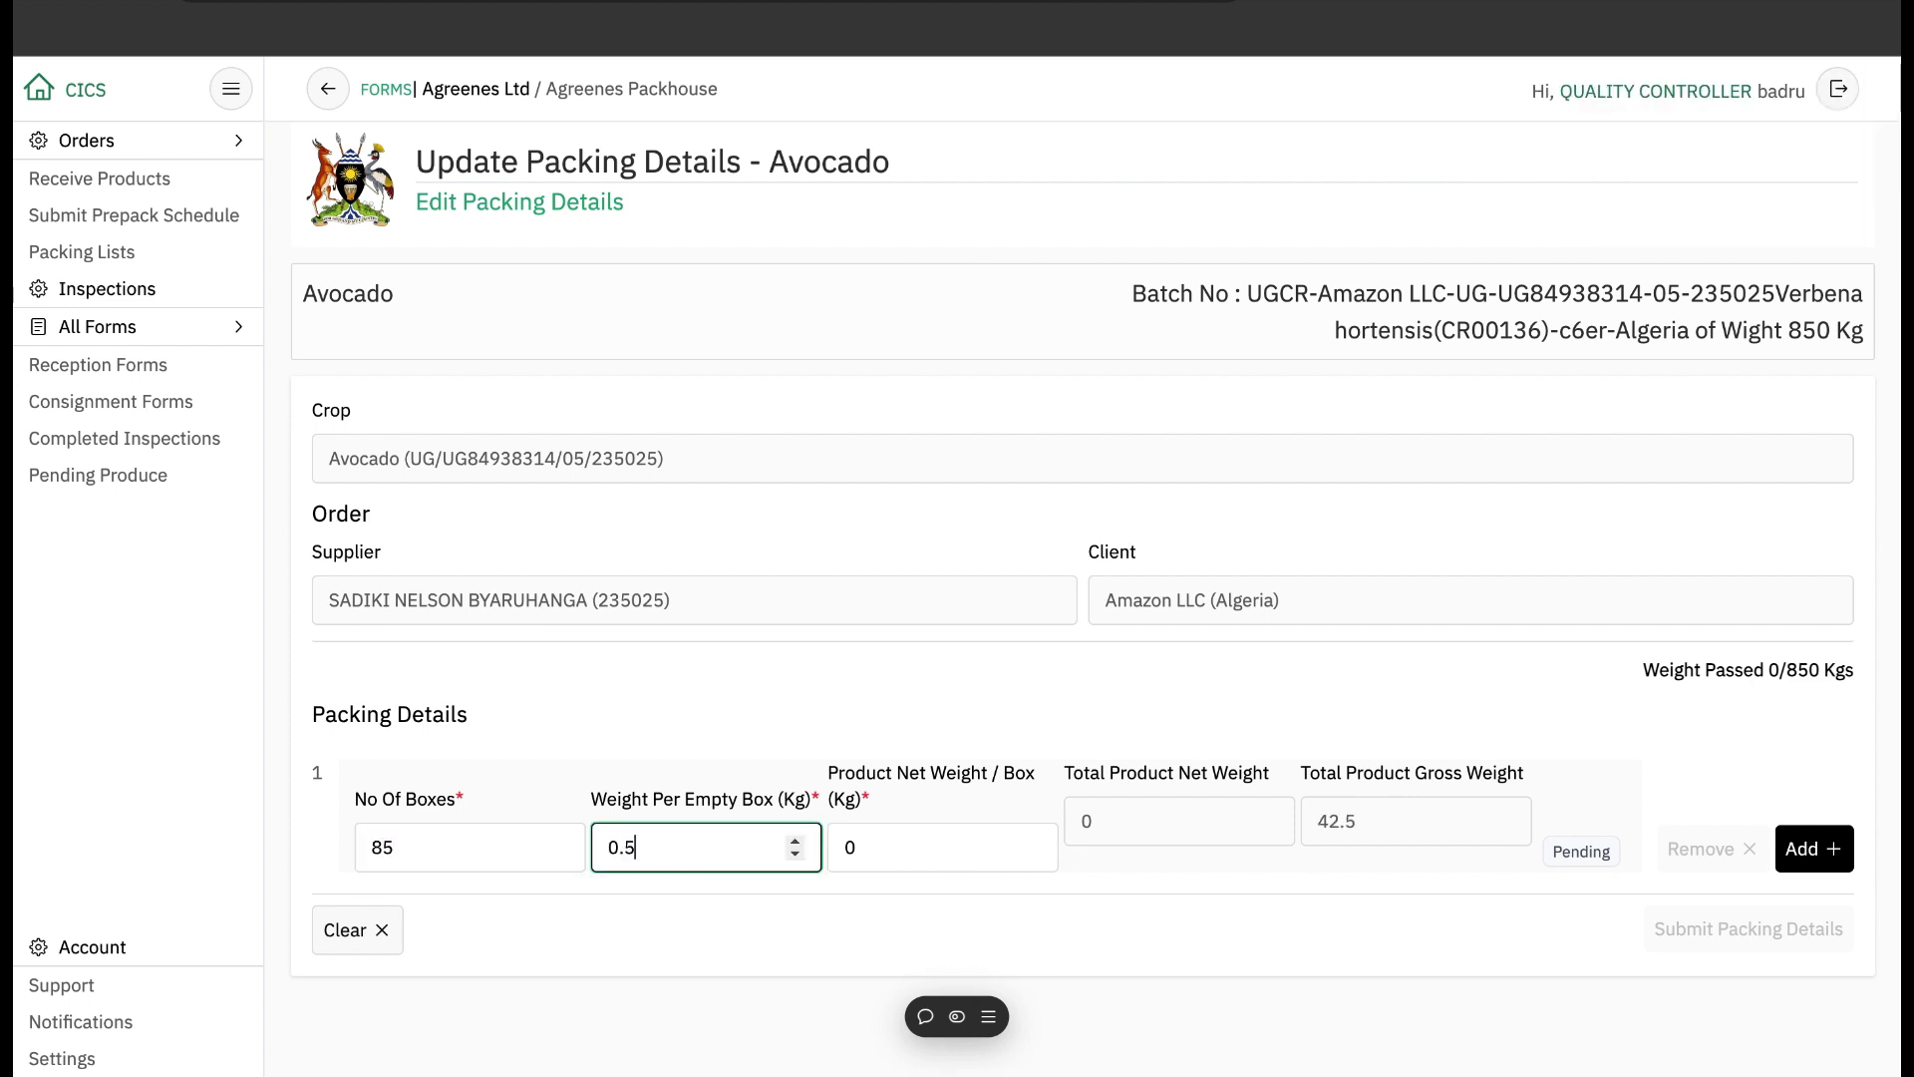
click(878, 850)
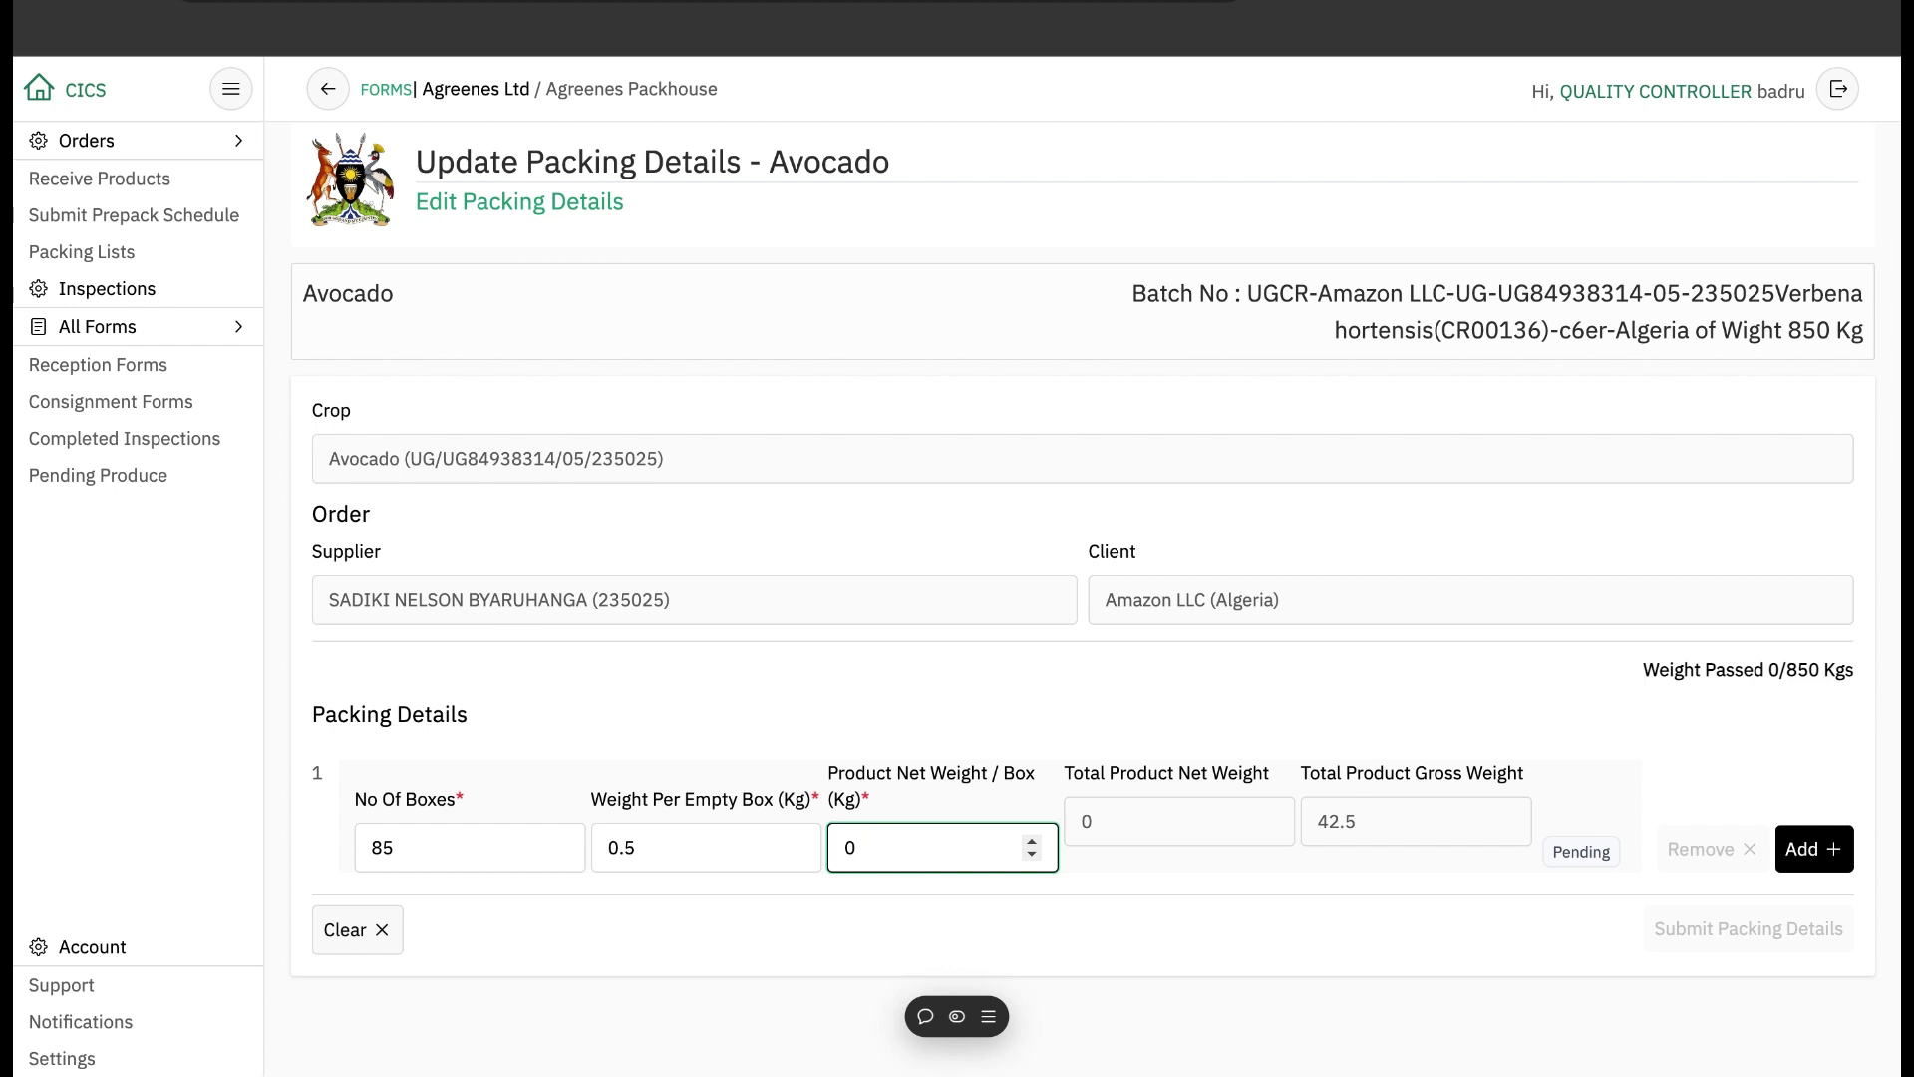
text(100)
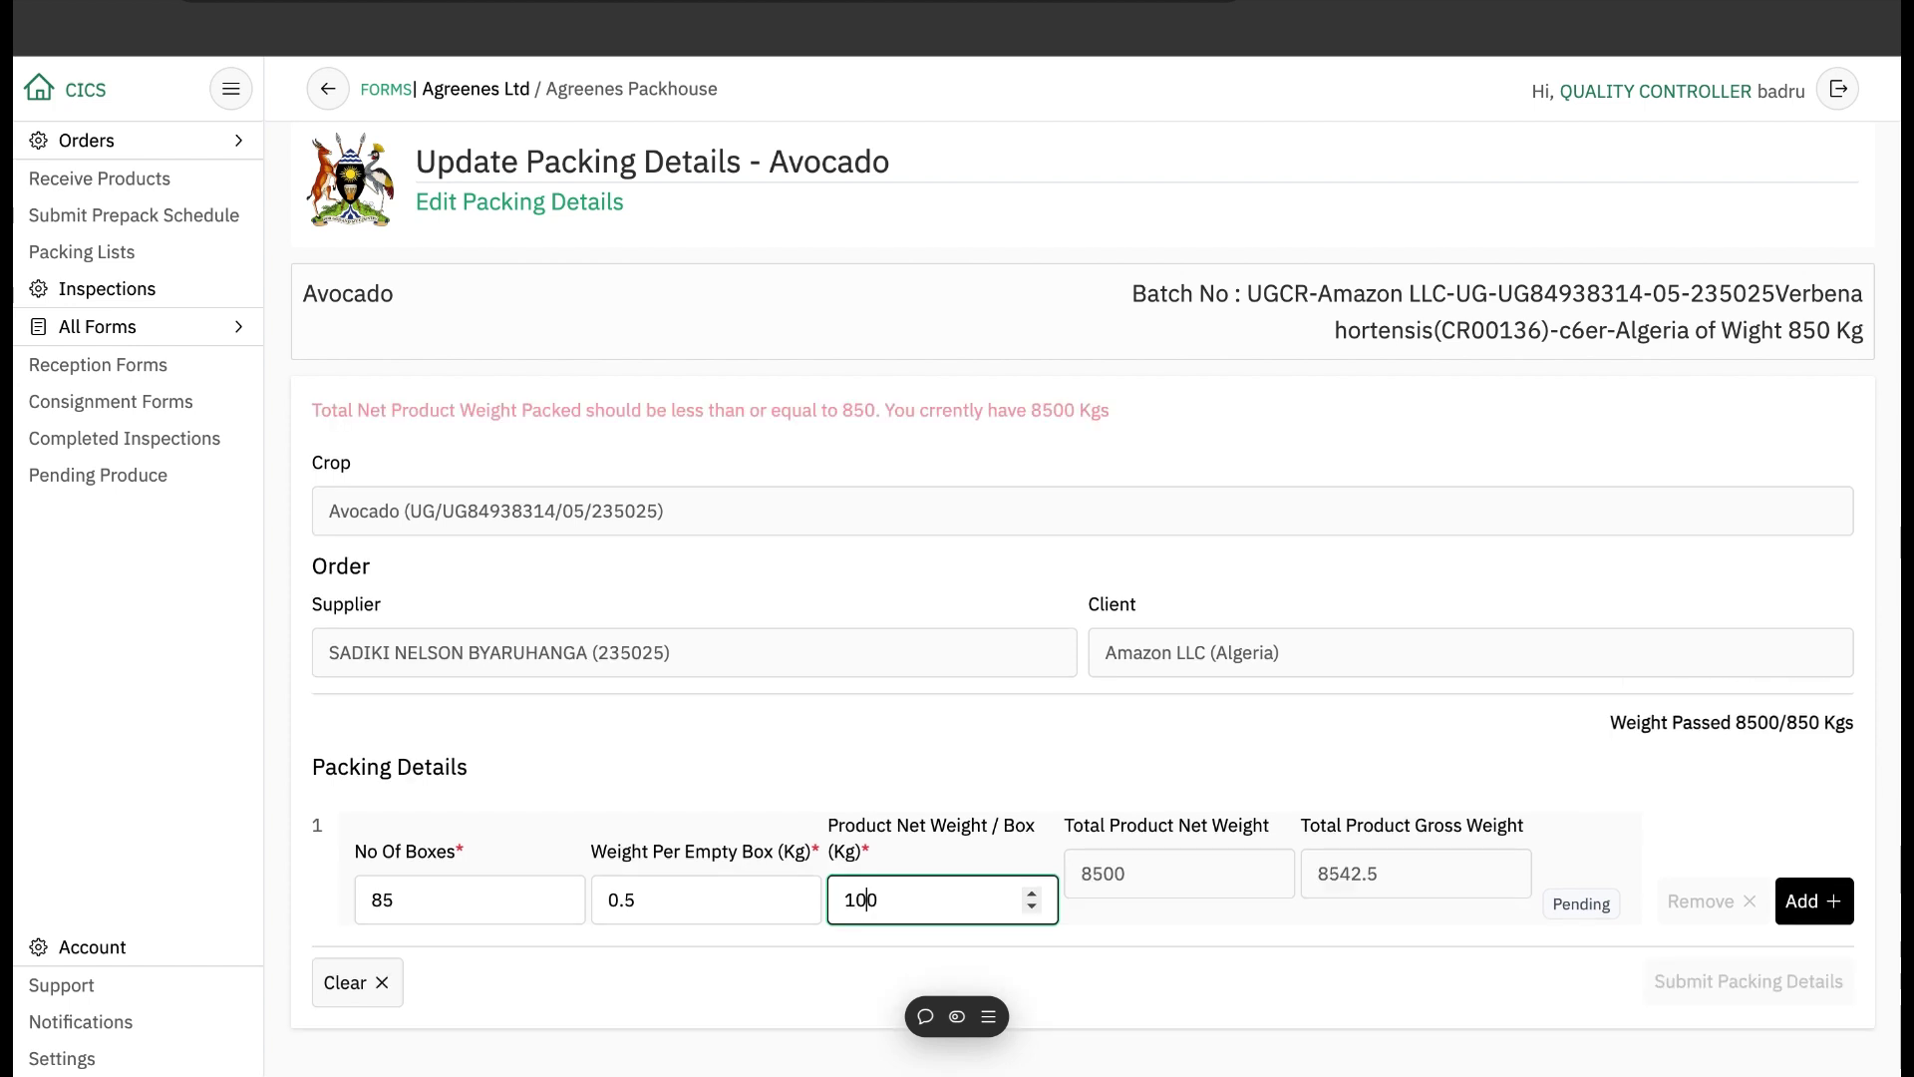
key(BackSpace)
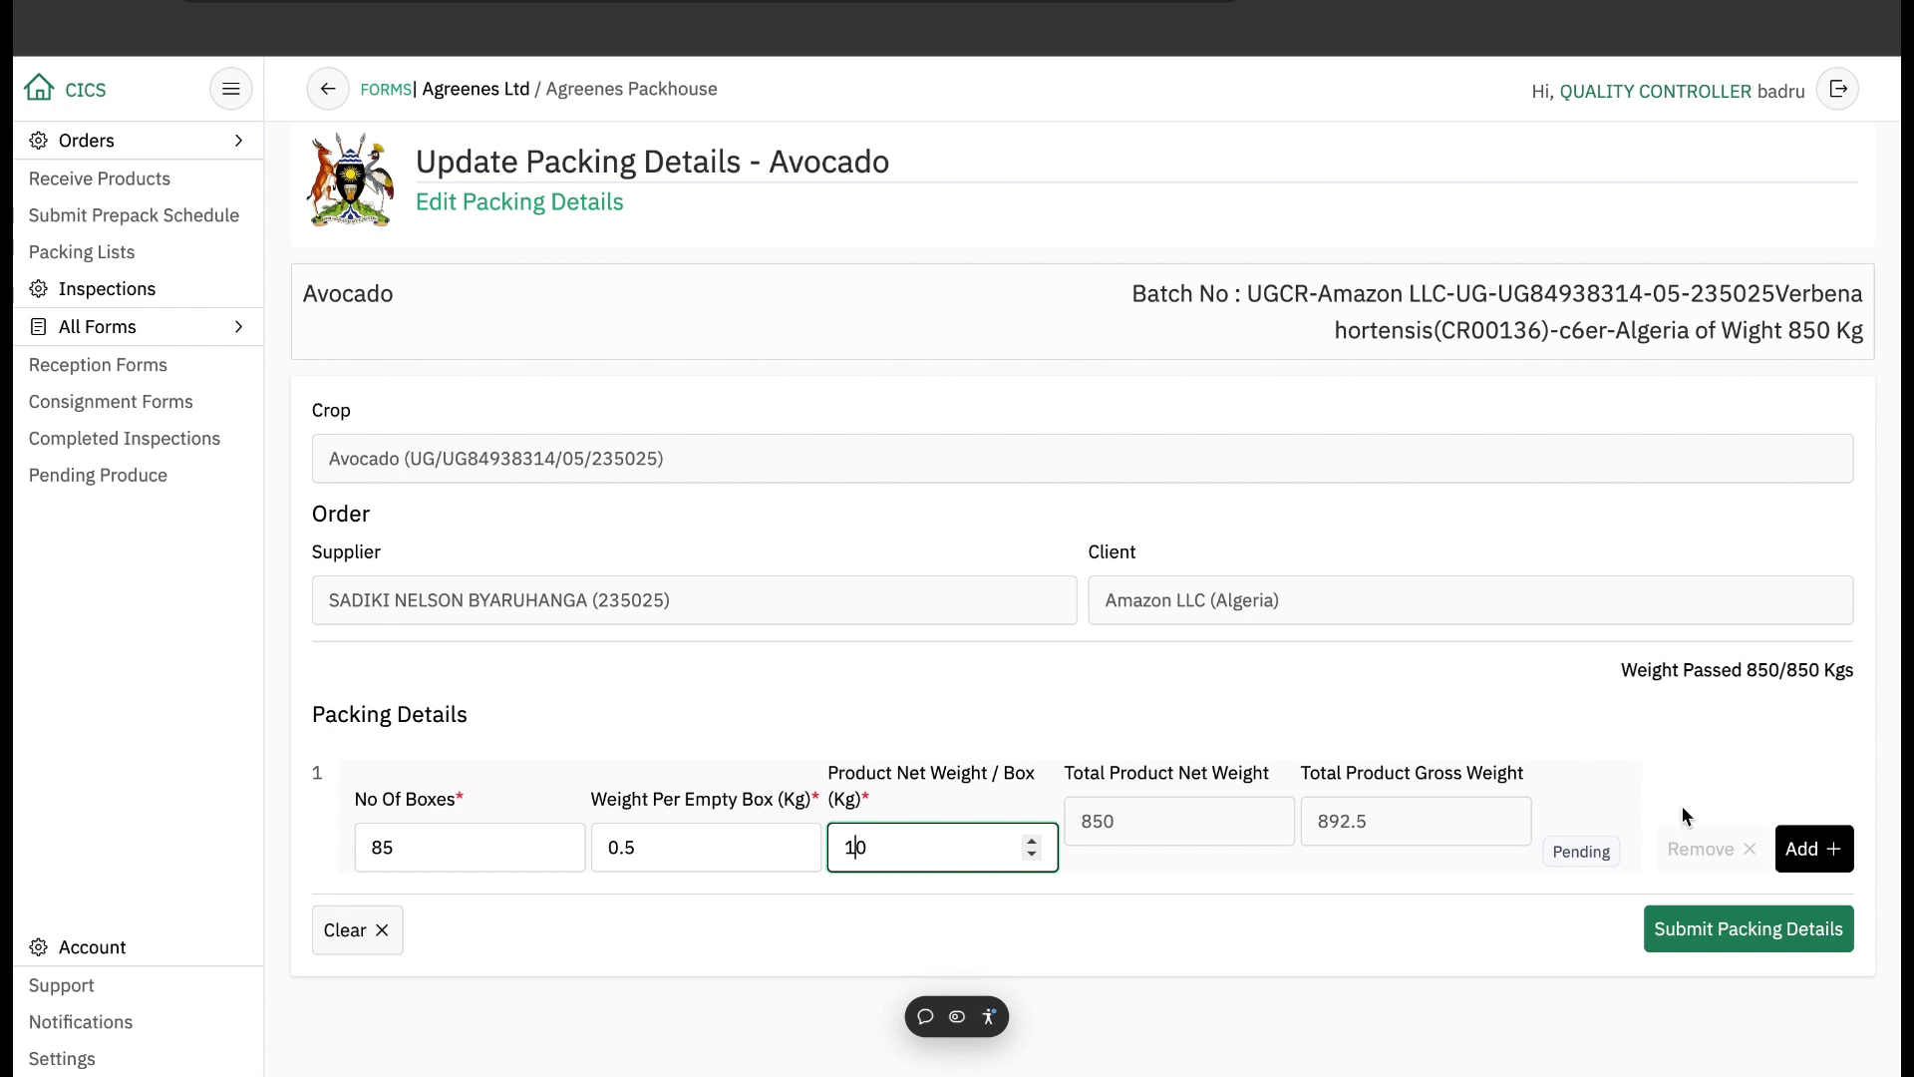
click(1681, 924)
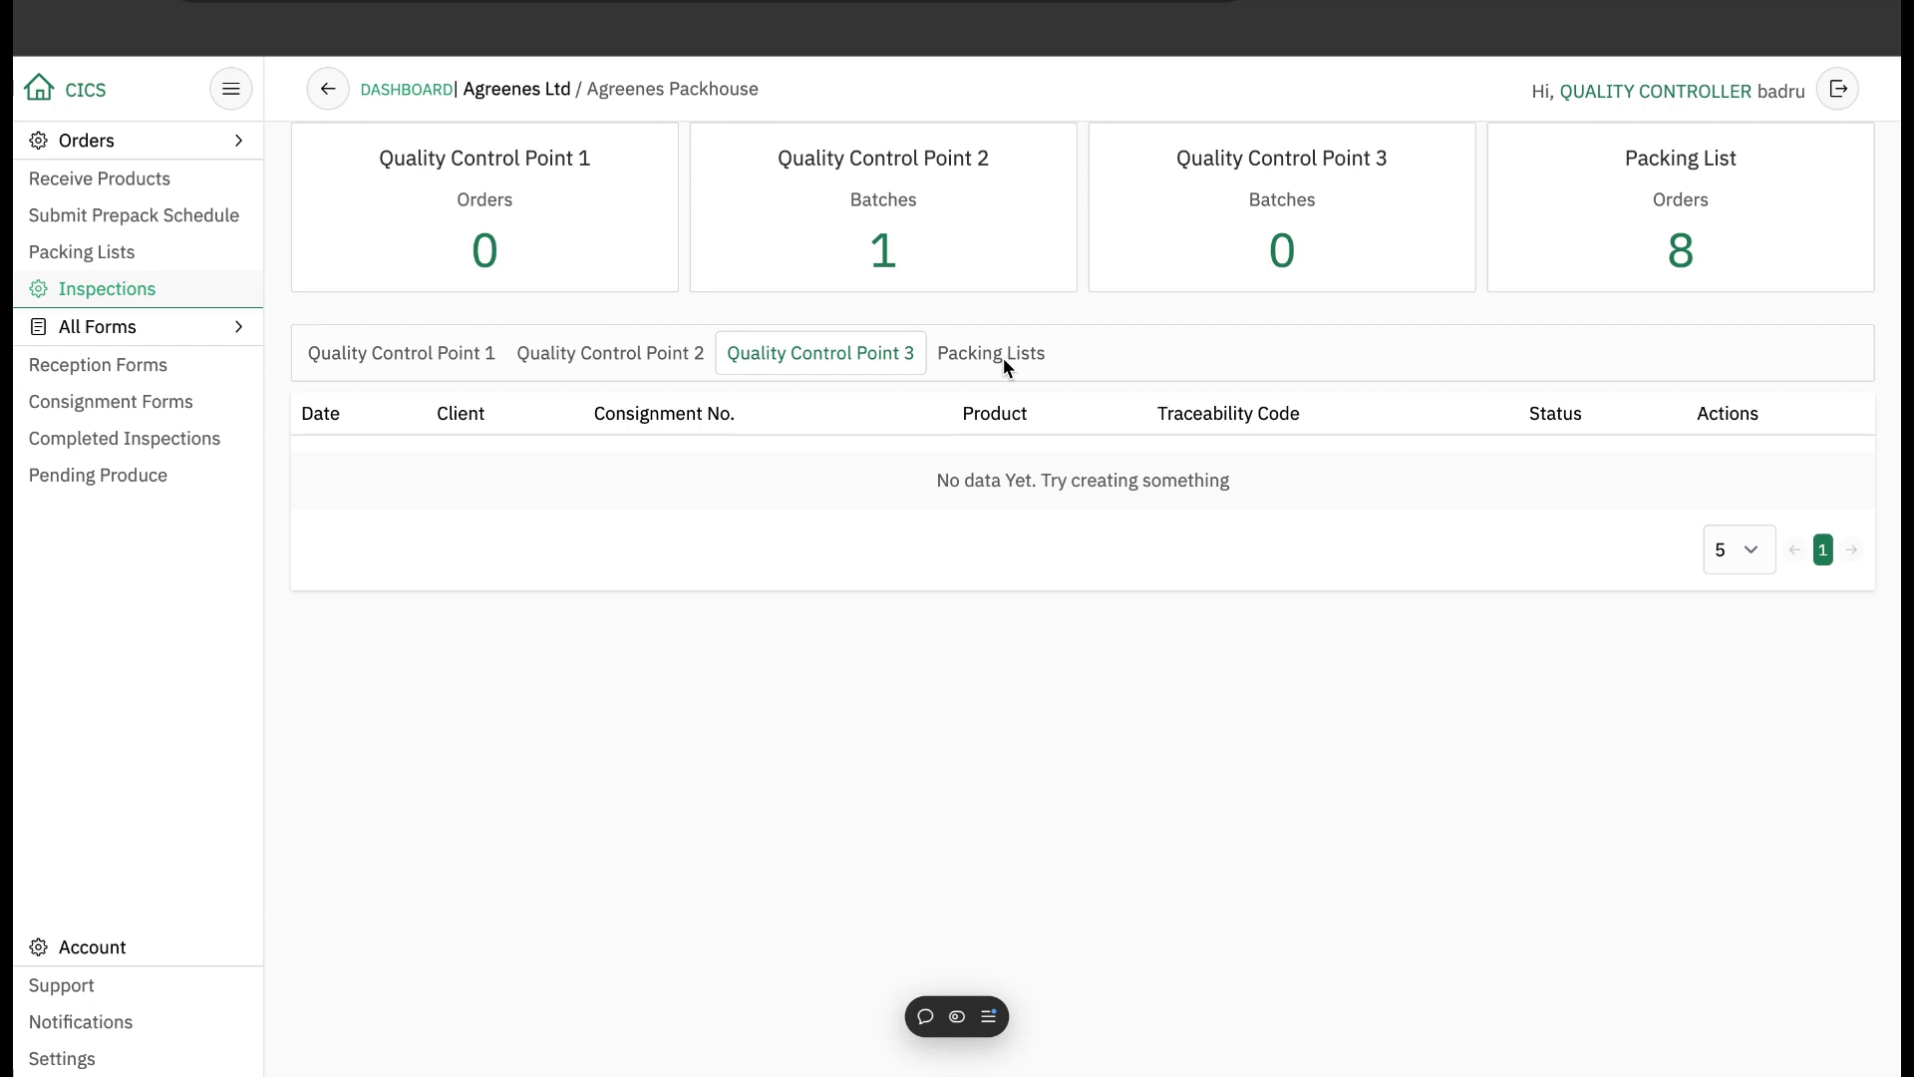
Open the Amazon LLC packing list for updating and compare the packed avocado and banana weights with the expected order weights.
click(1003, 359)
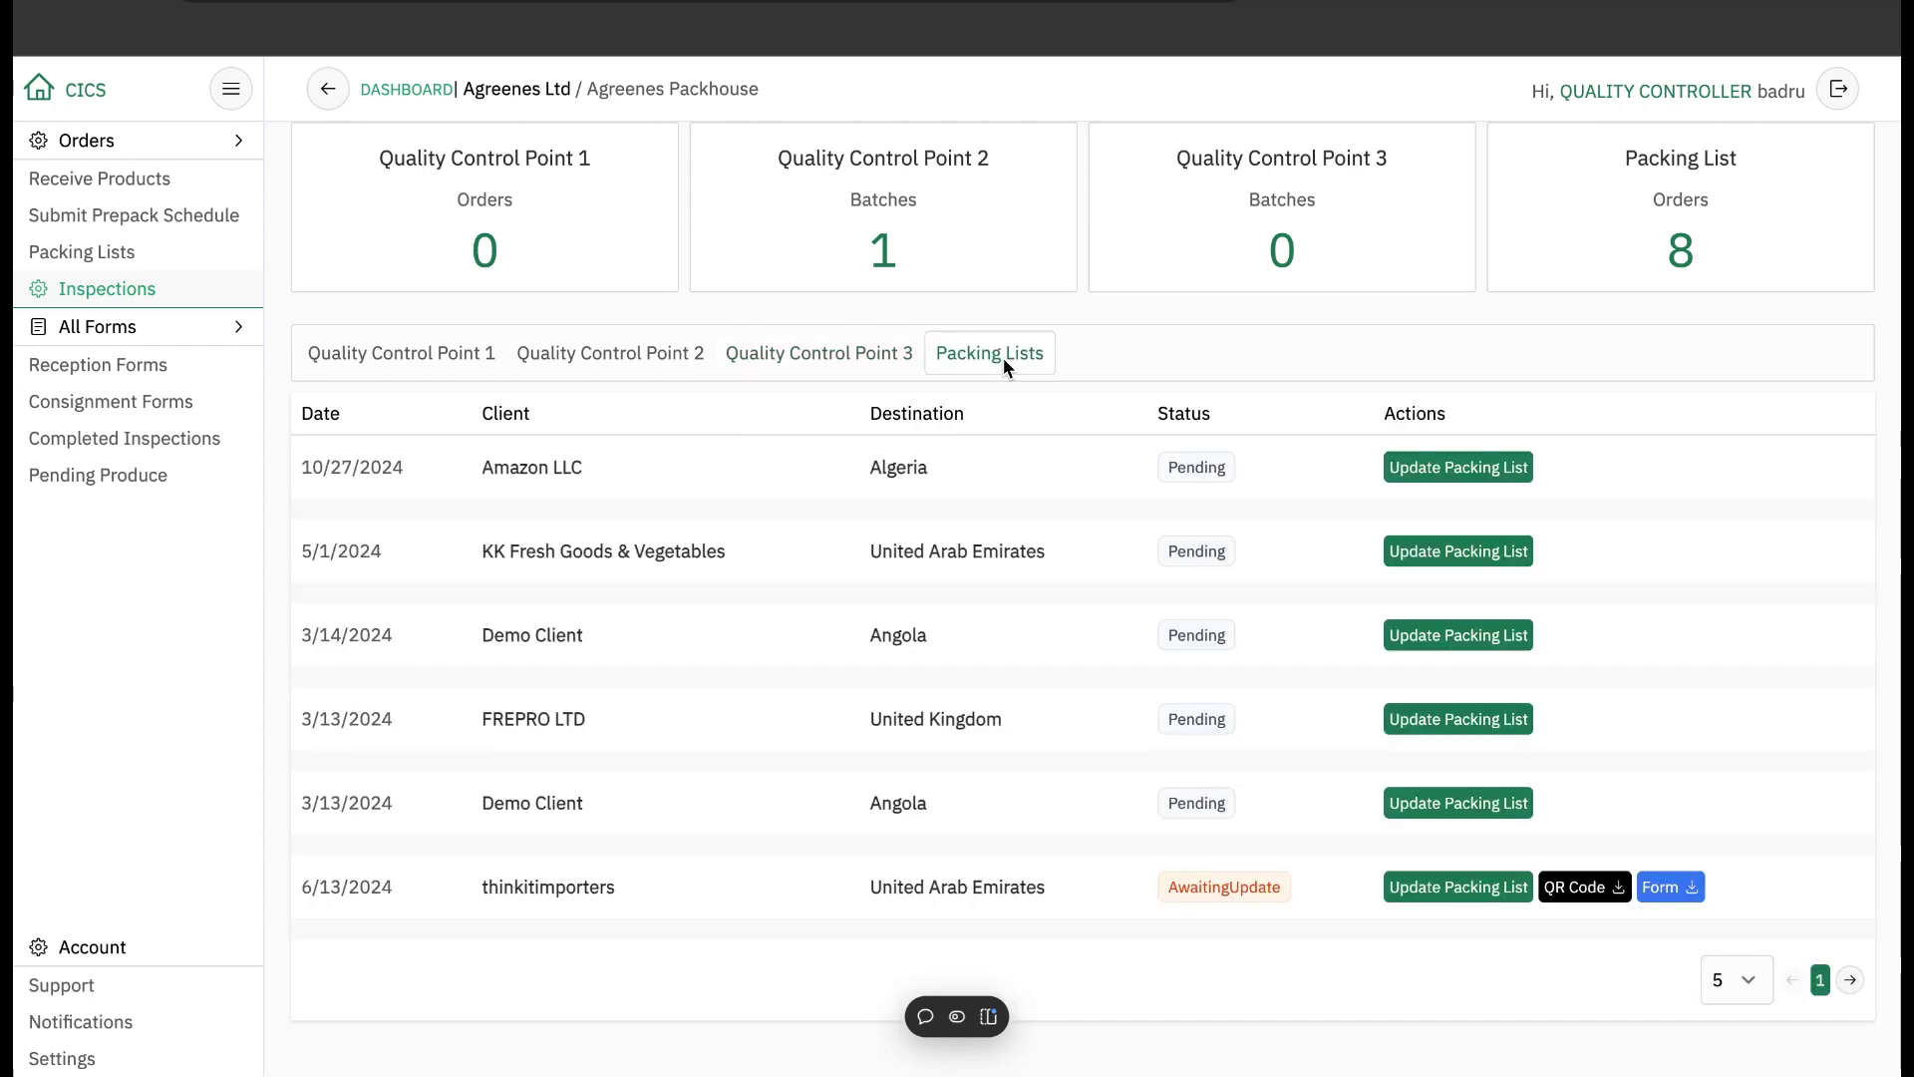
drag(942, 468, 479, 469)
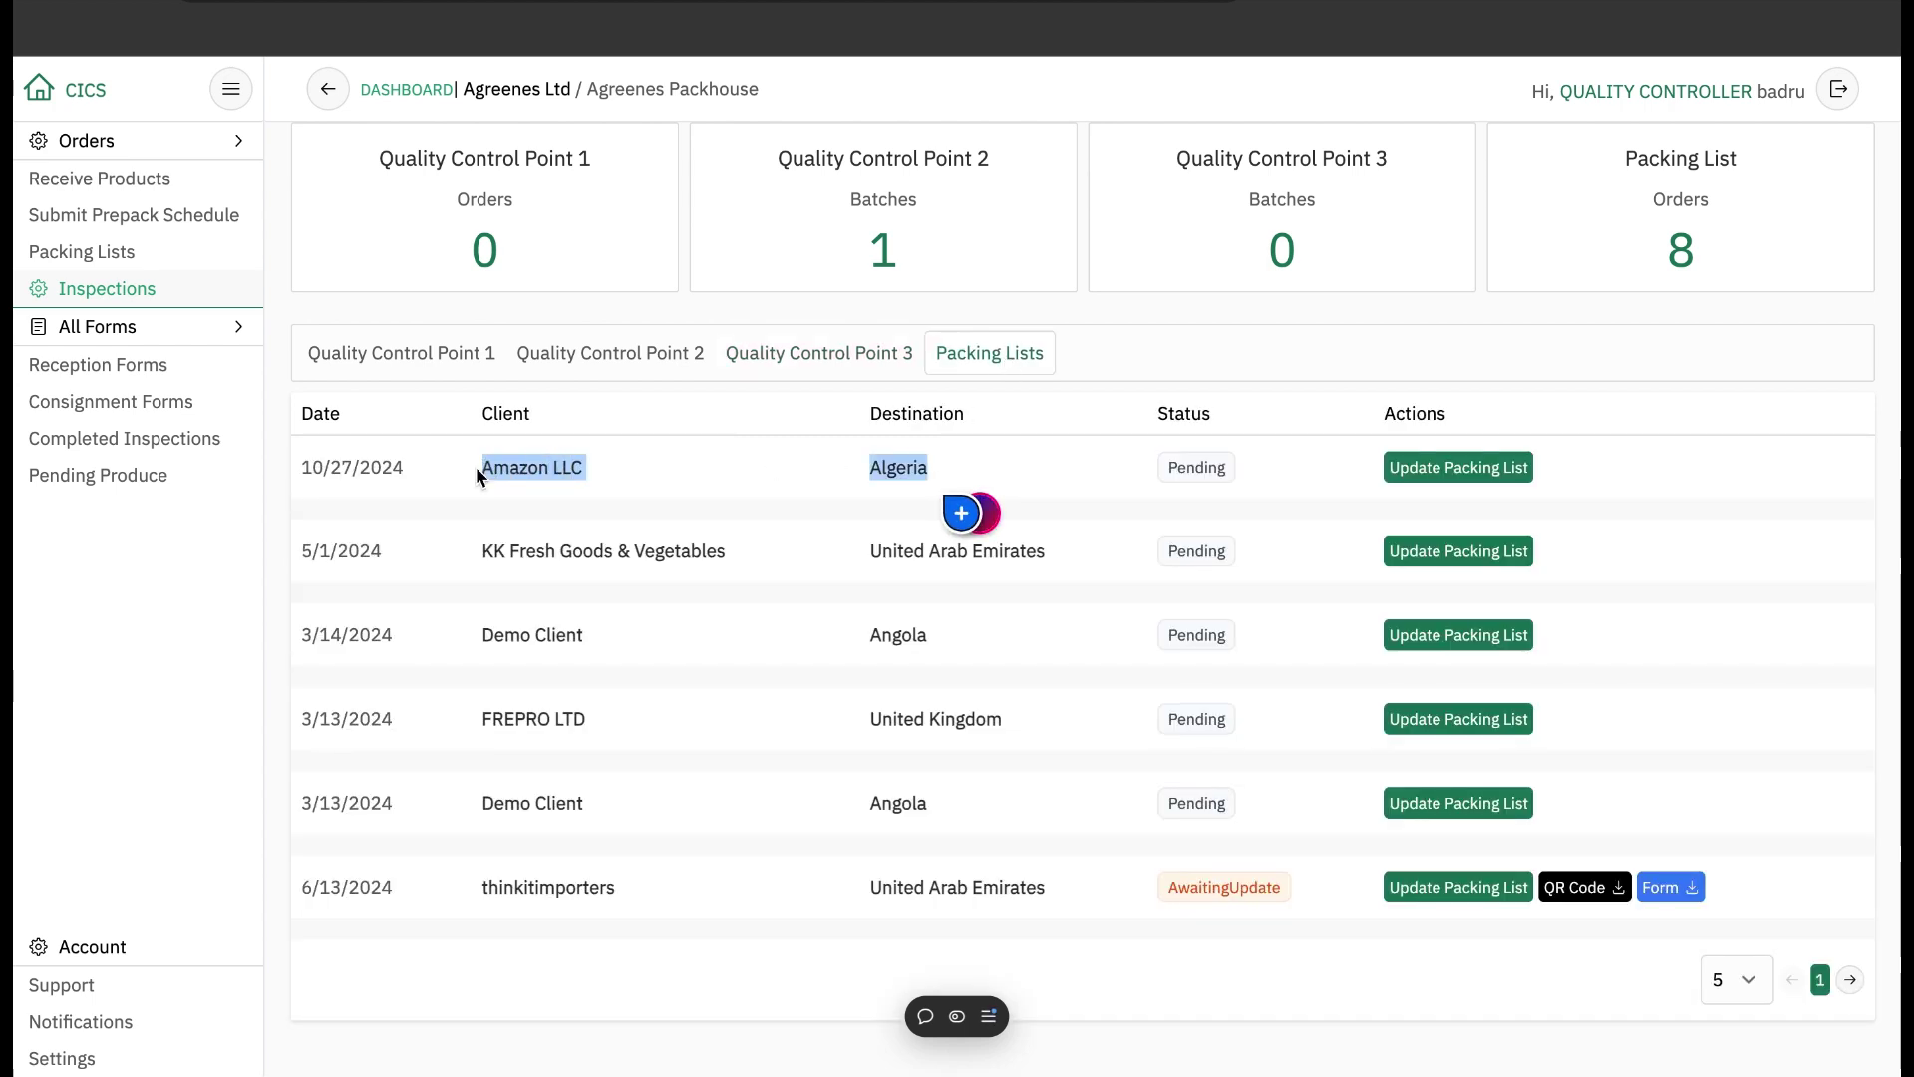
click(1455, 471)
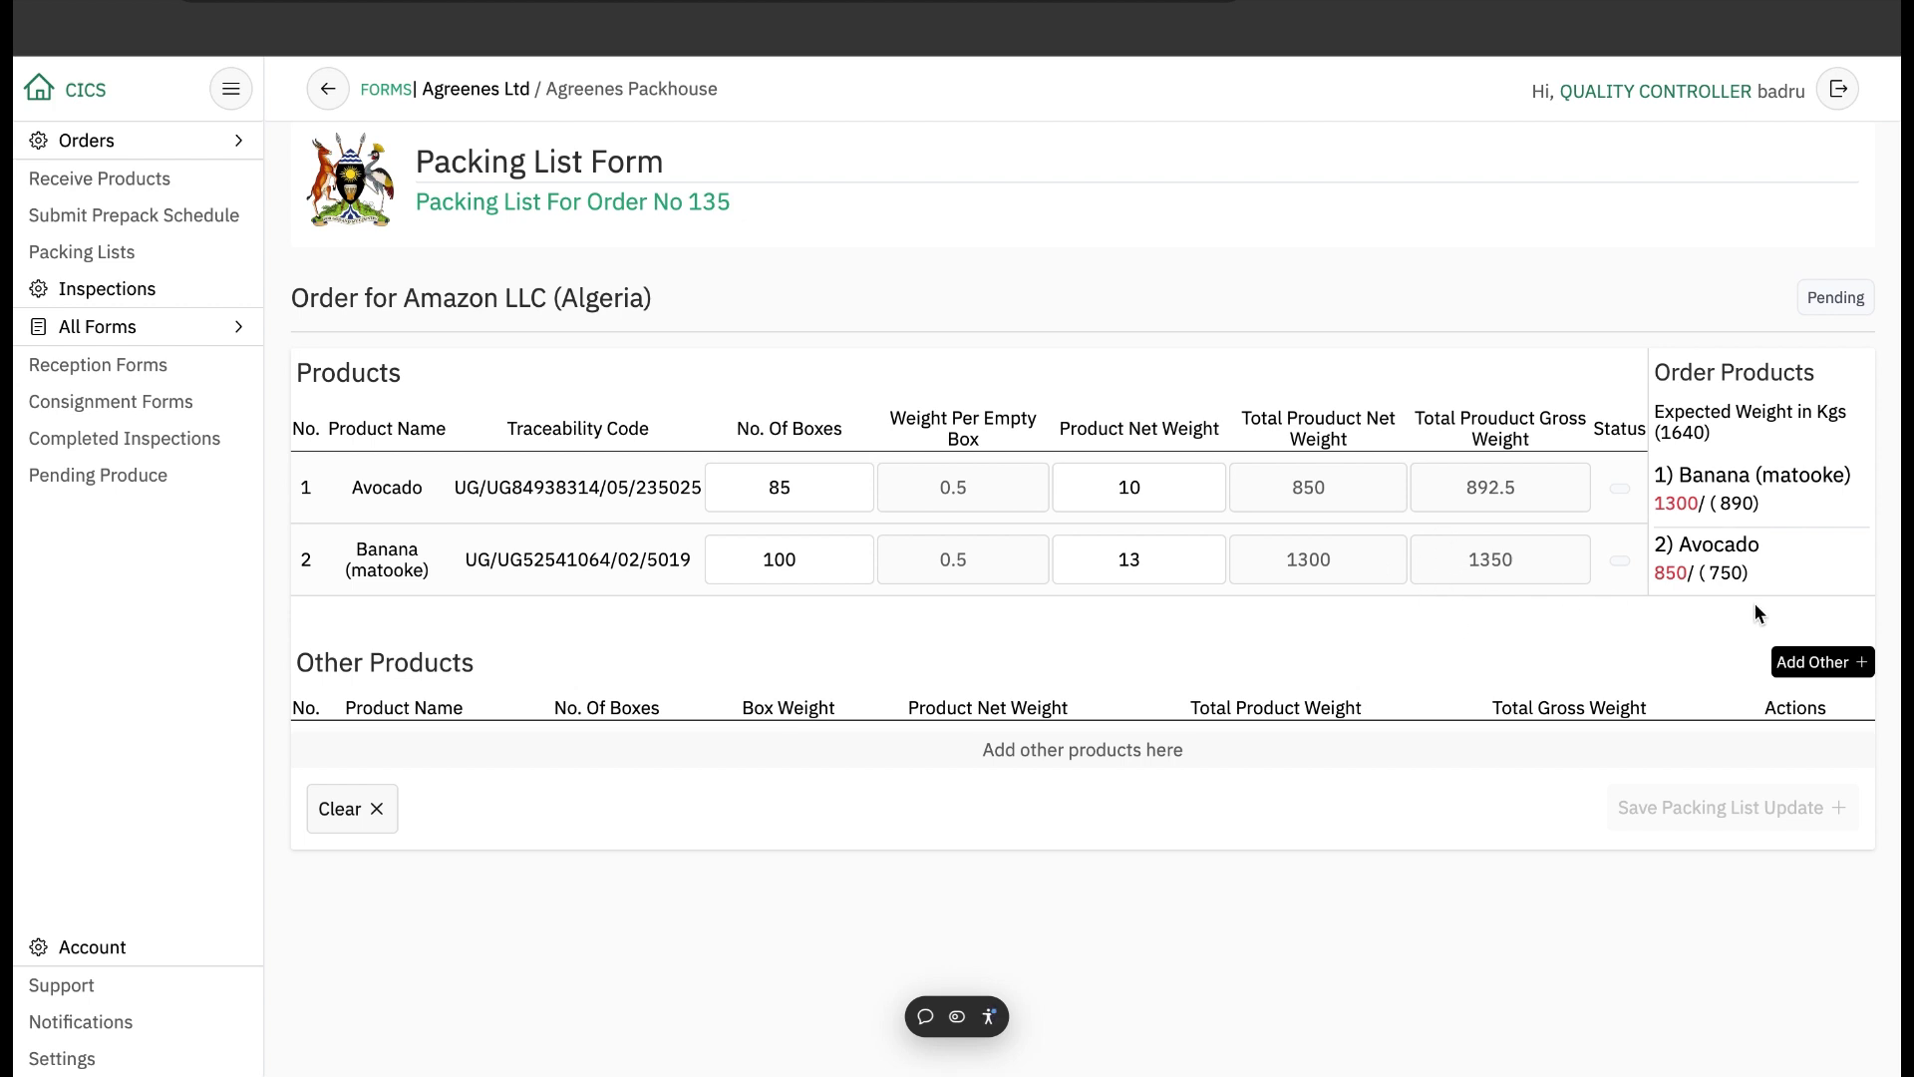
drag(1751, 578, 1653, 578)
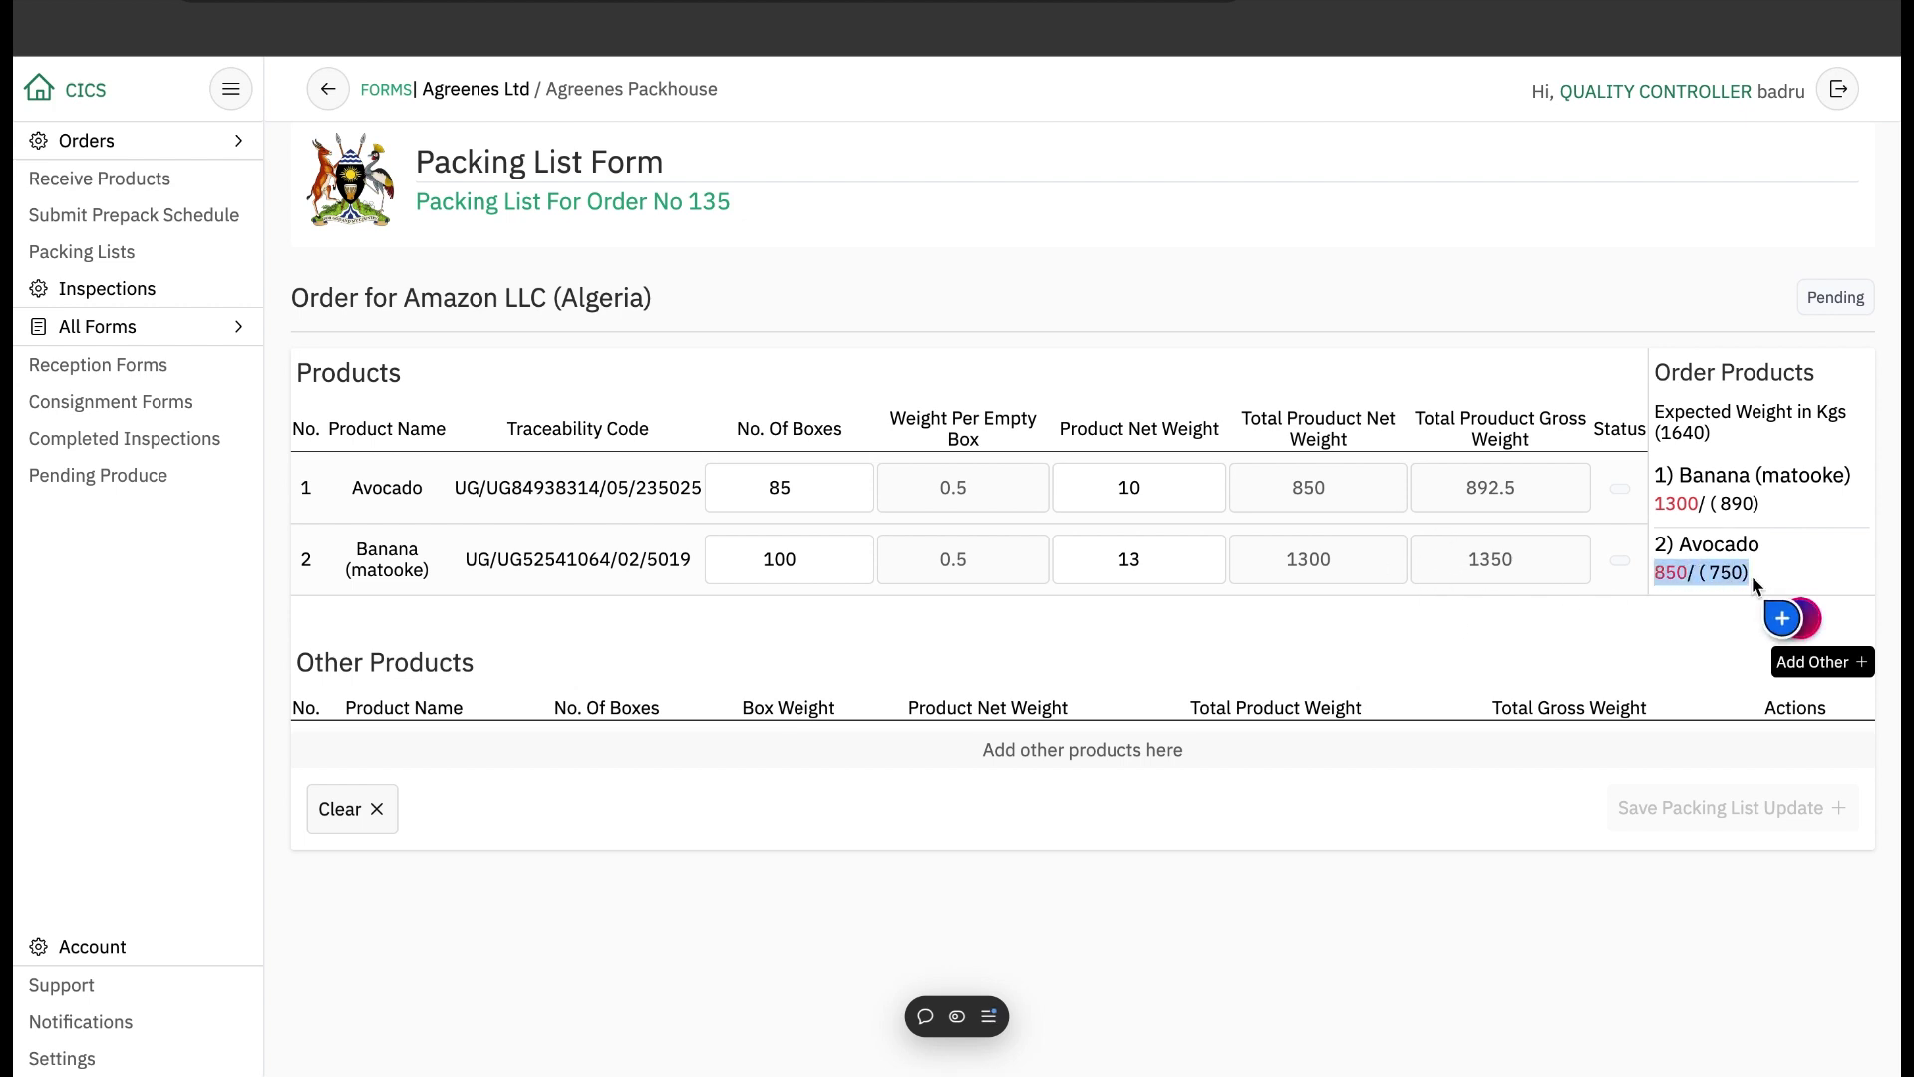
click(1780, 580)
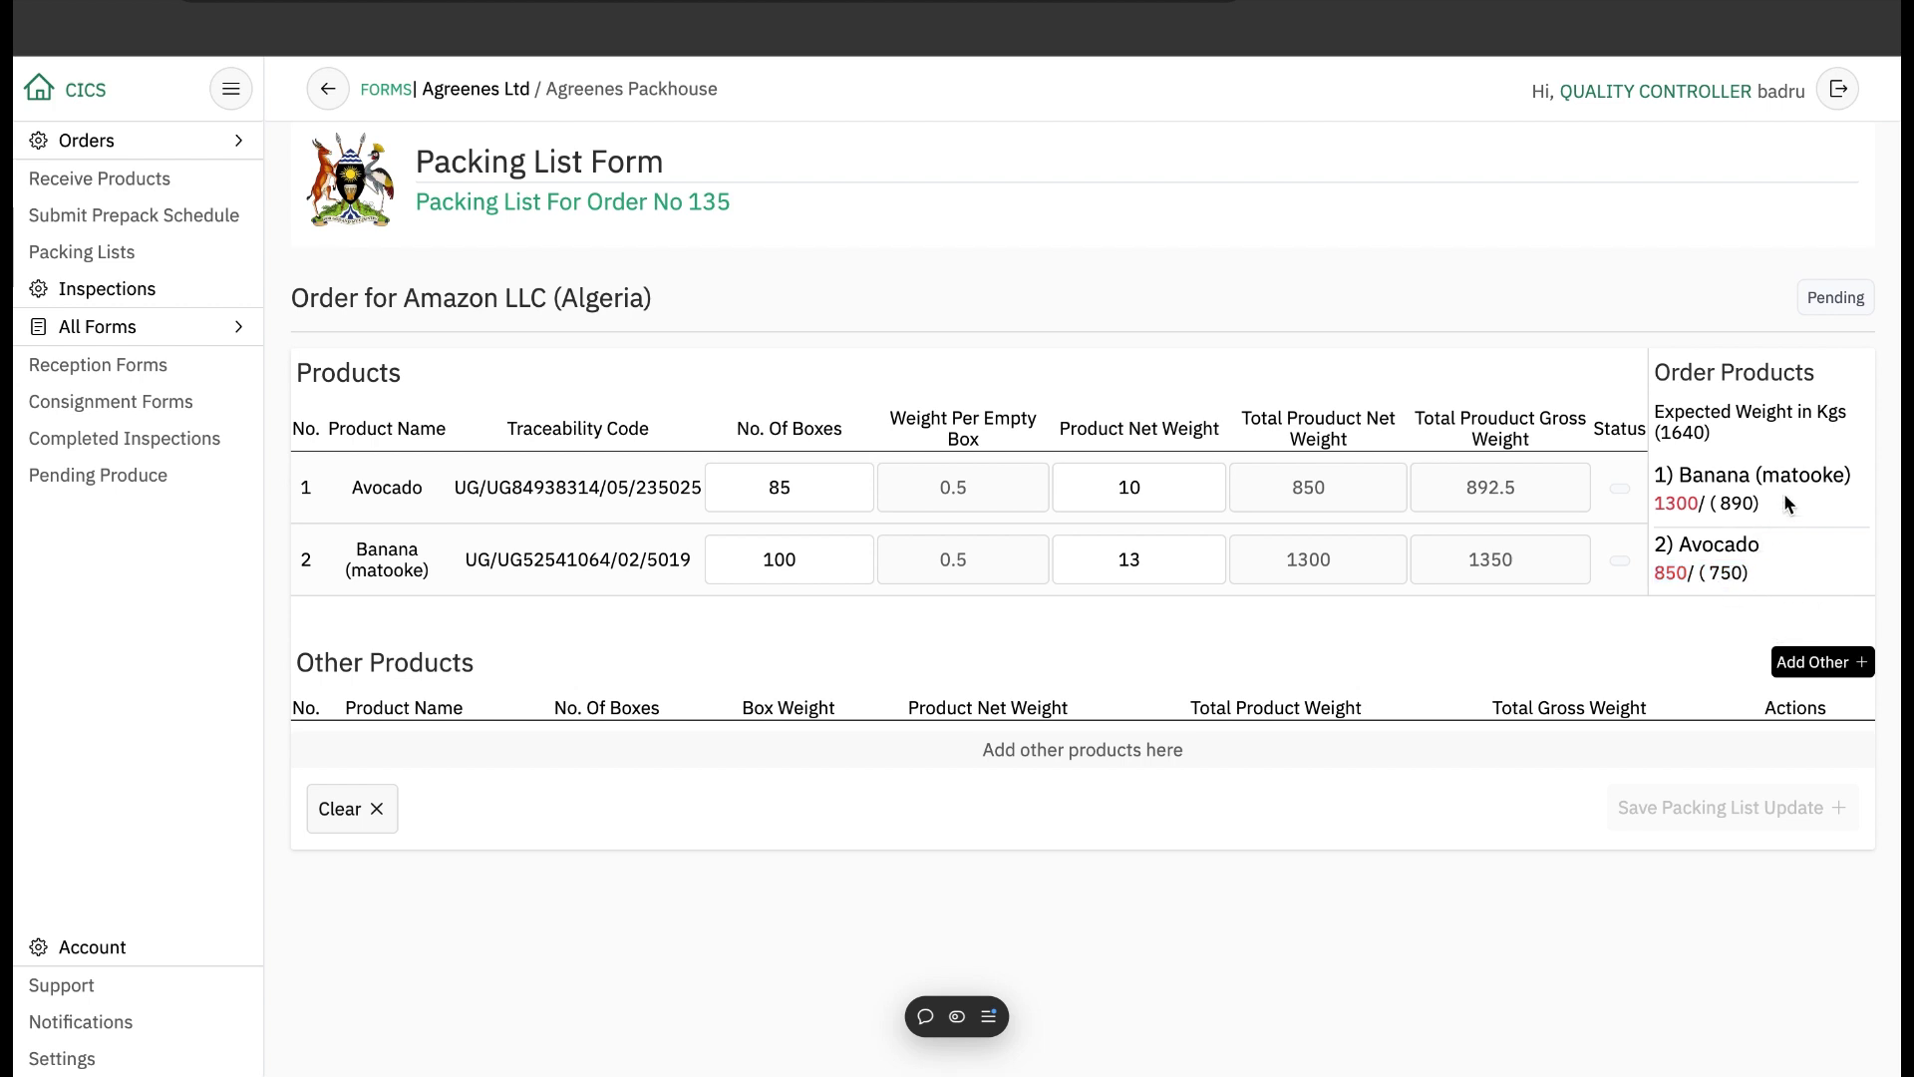
drag(1786, 495, 1659, 498)
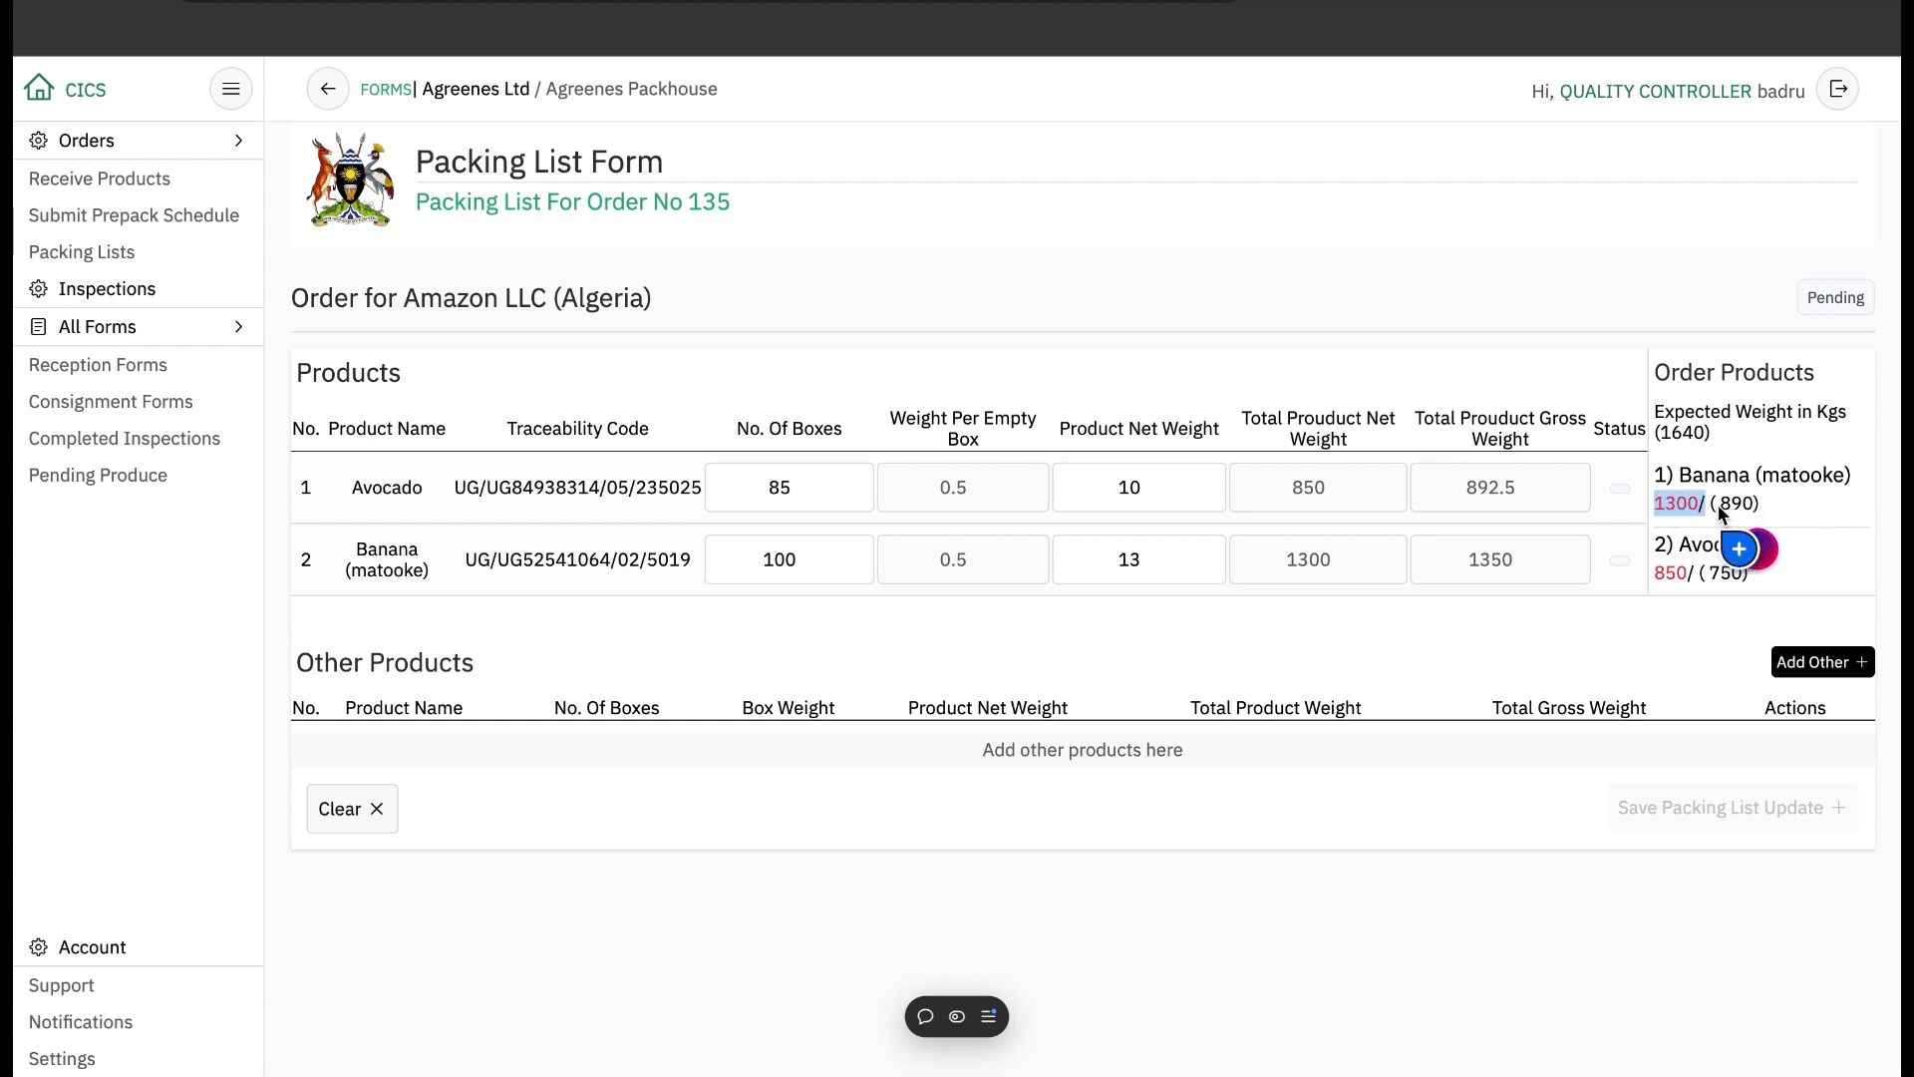
drag(1717, 504, 1752, 506)
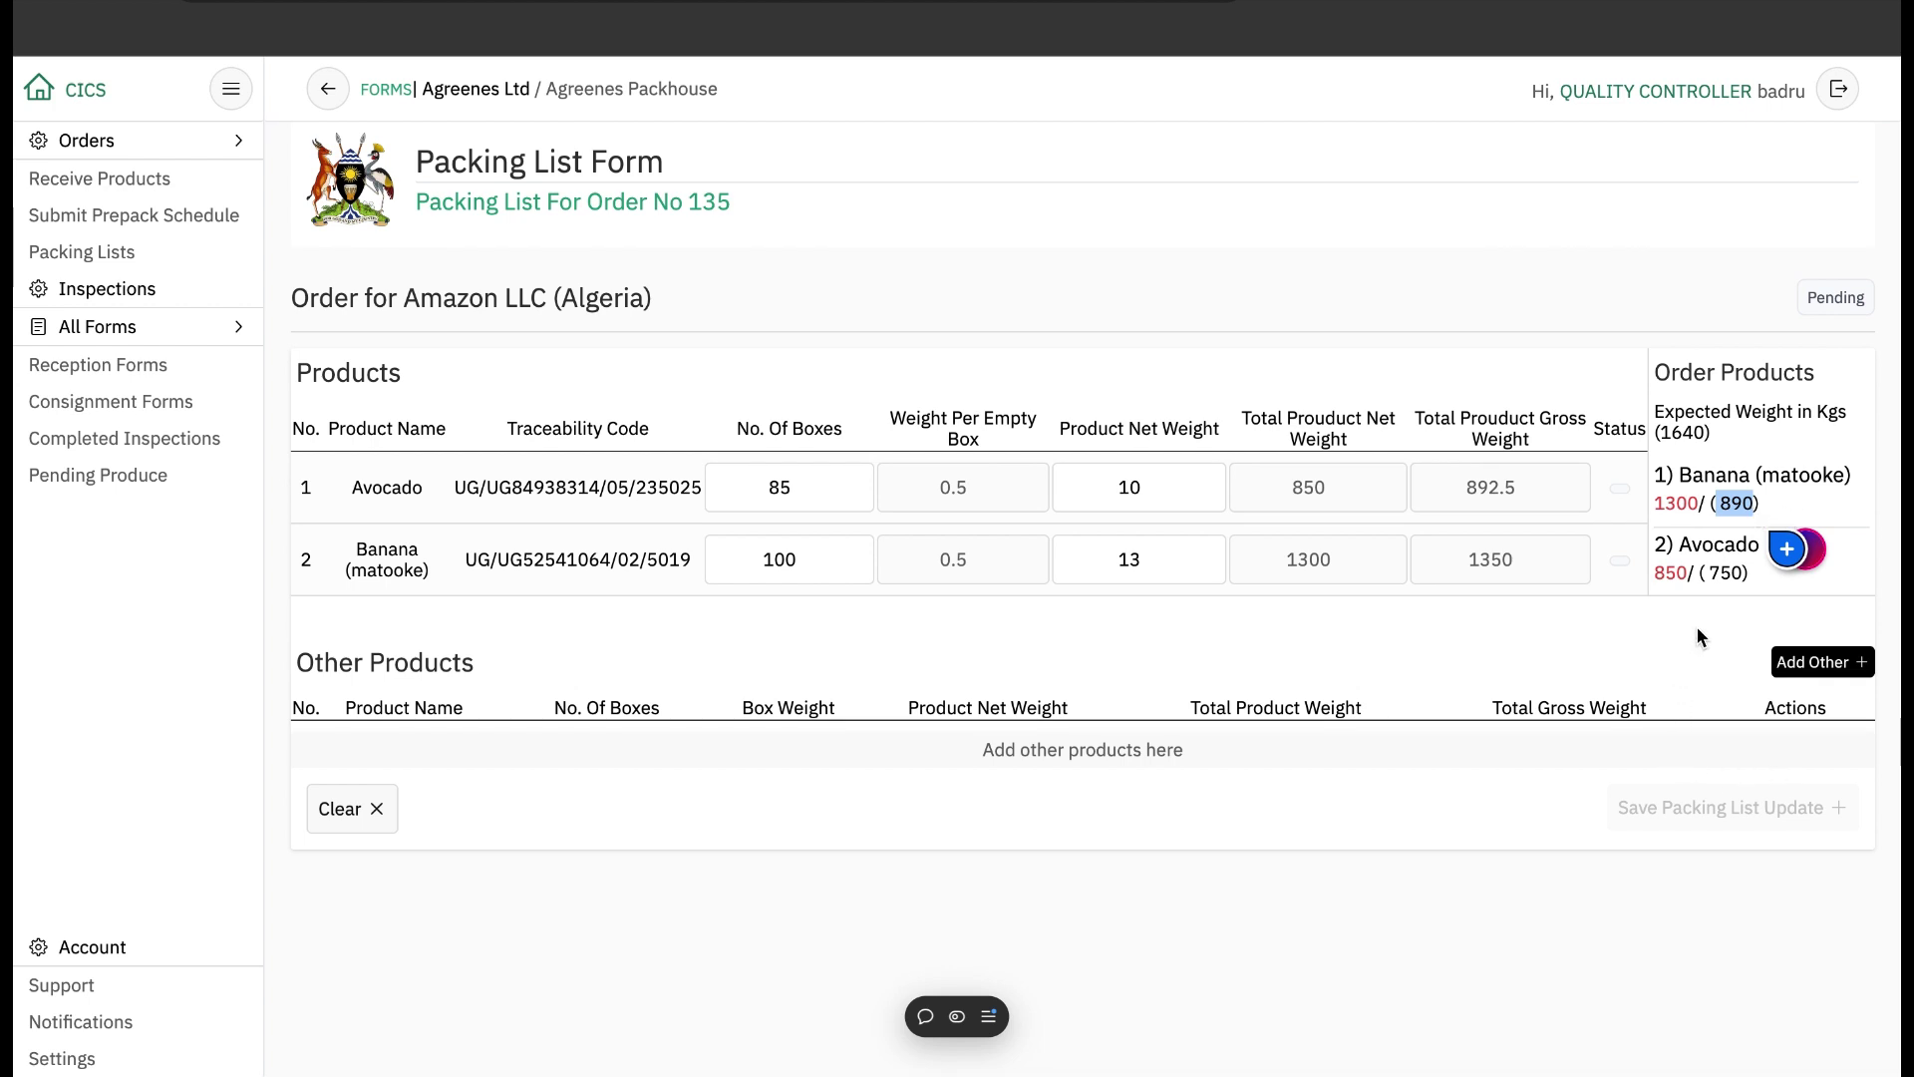
Log out of the quality controller account.
click(1838, 93)
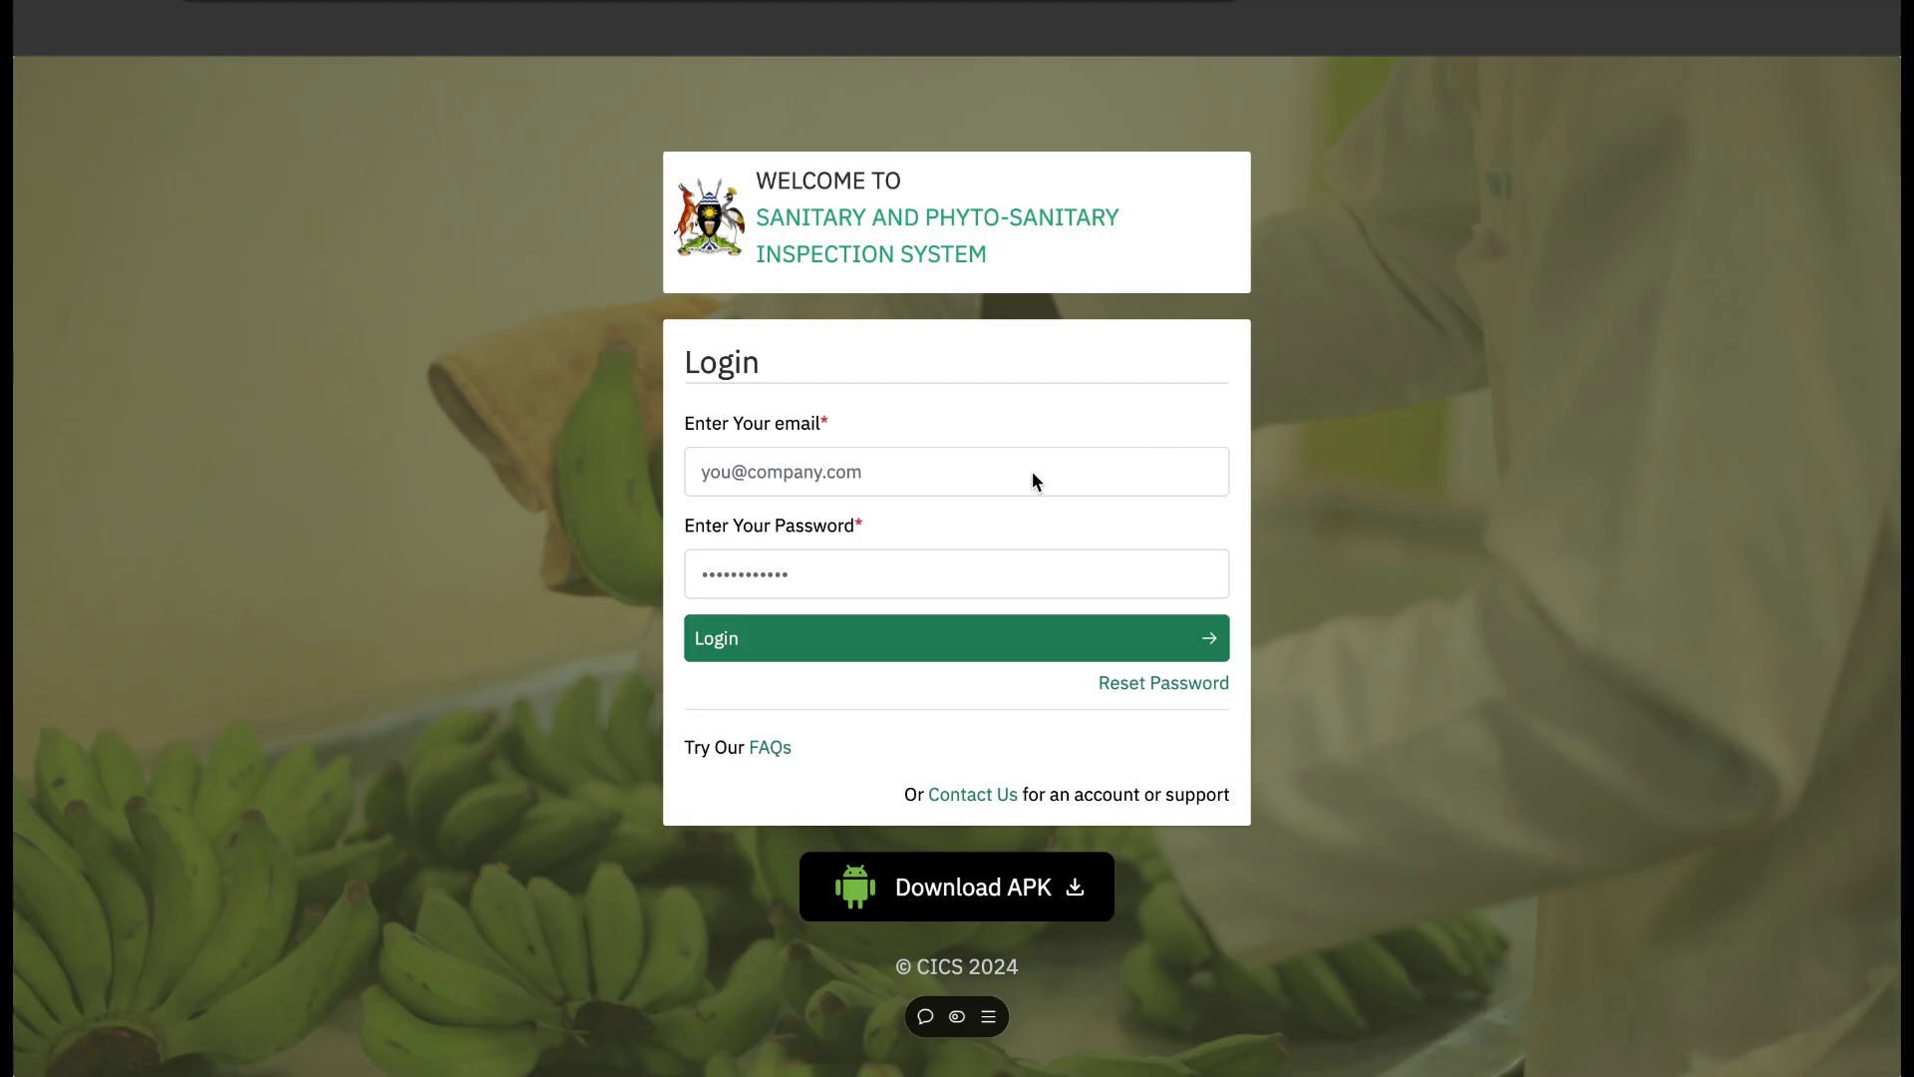
Log in to the exporter account with its saved e-mail and password and select the Agreenes Ltd workspace.
click(1031, 471)
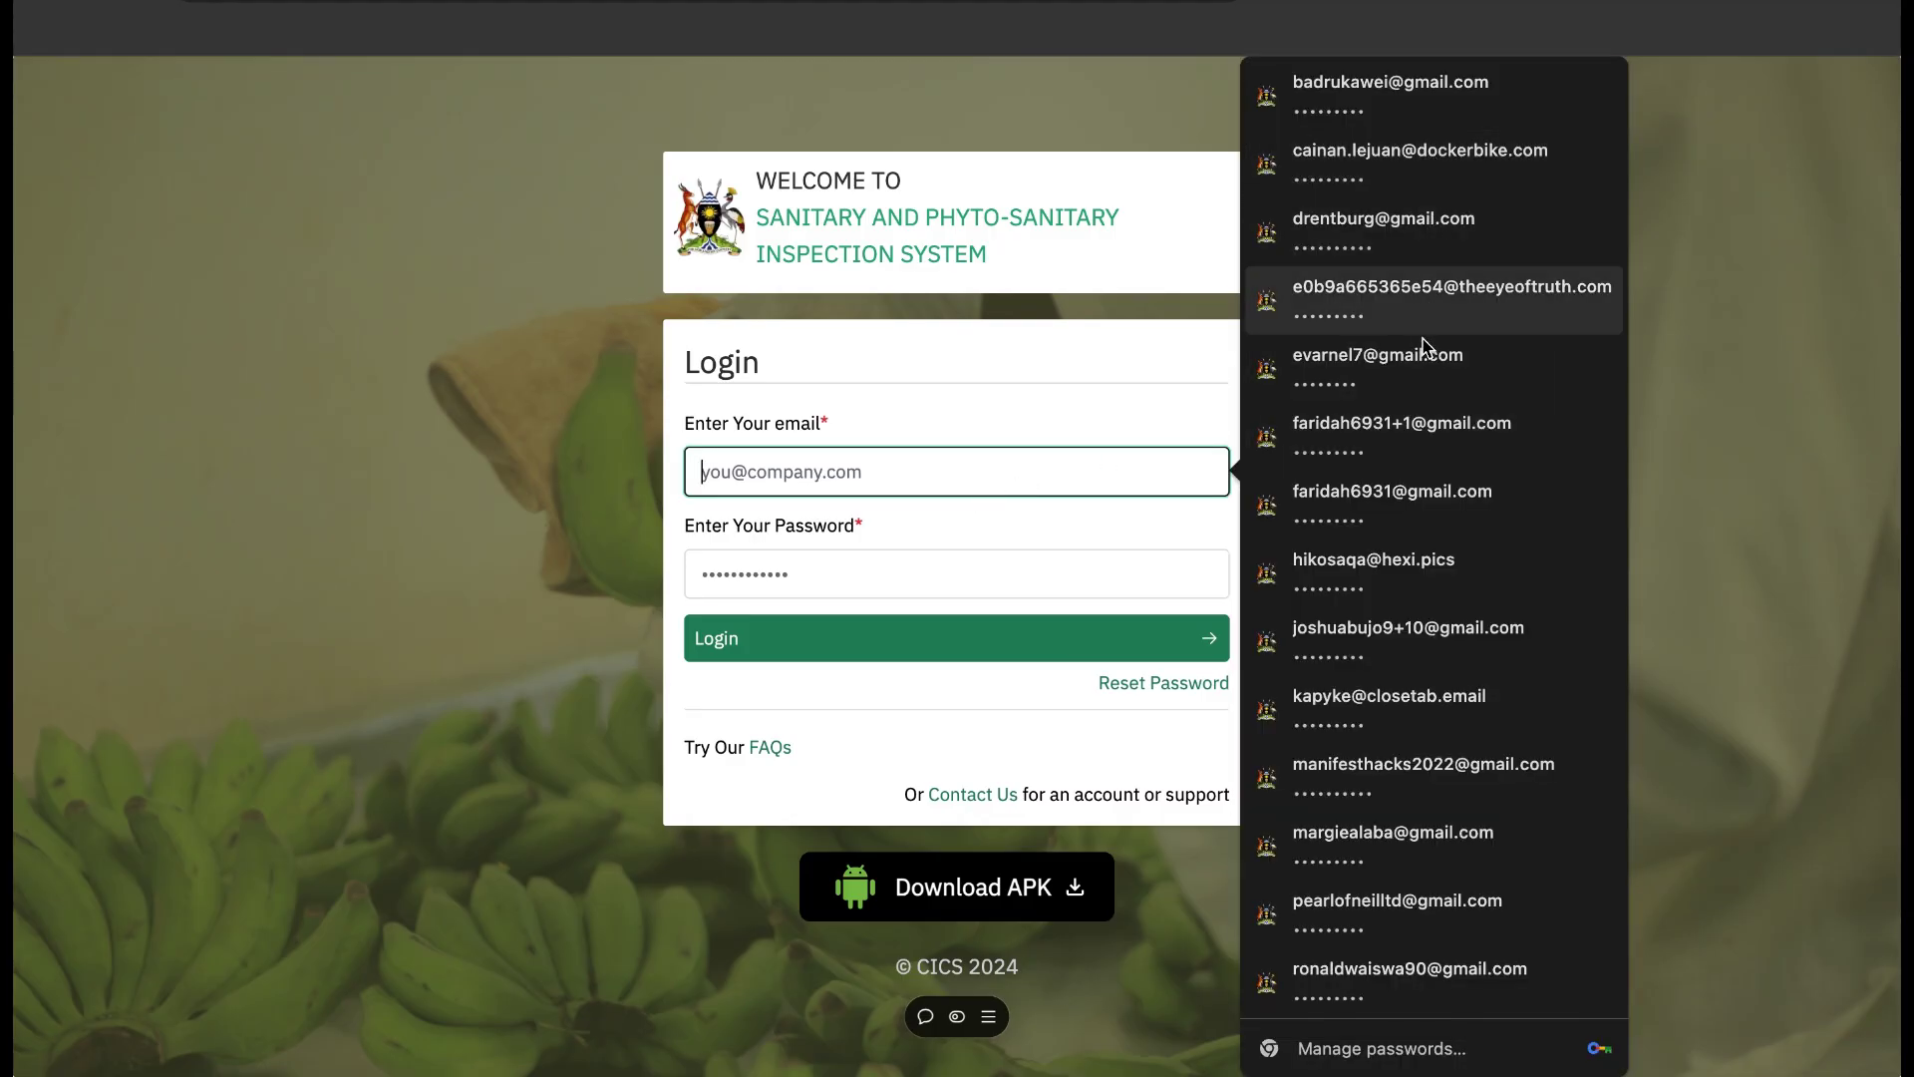
click(1444, 975)
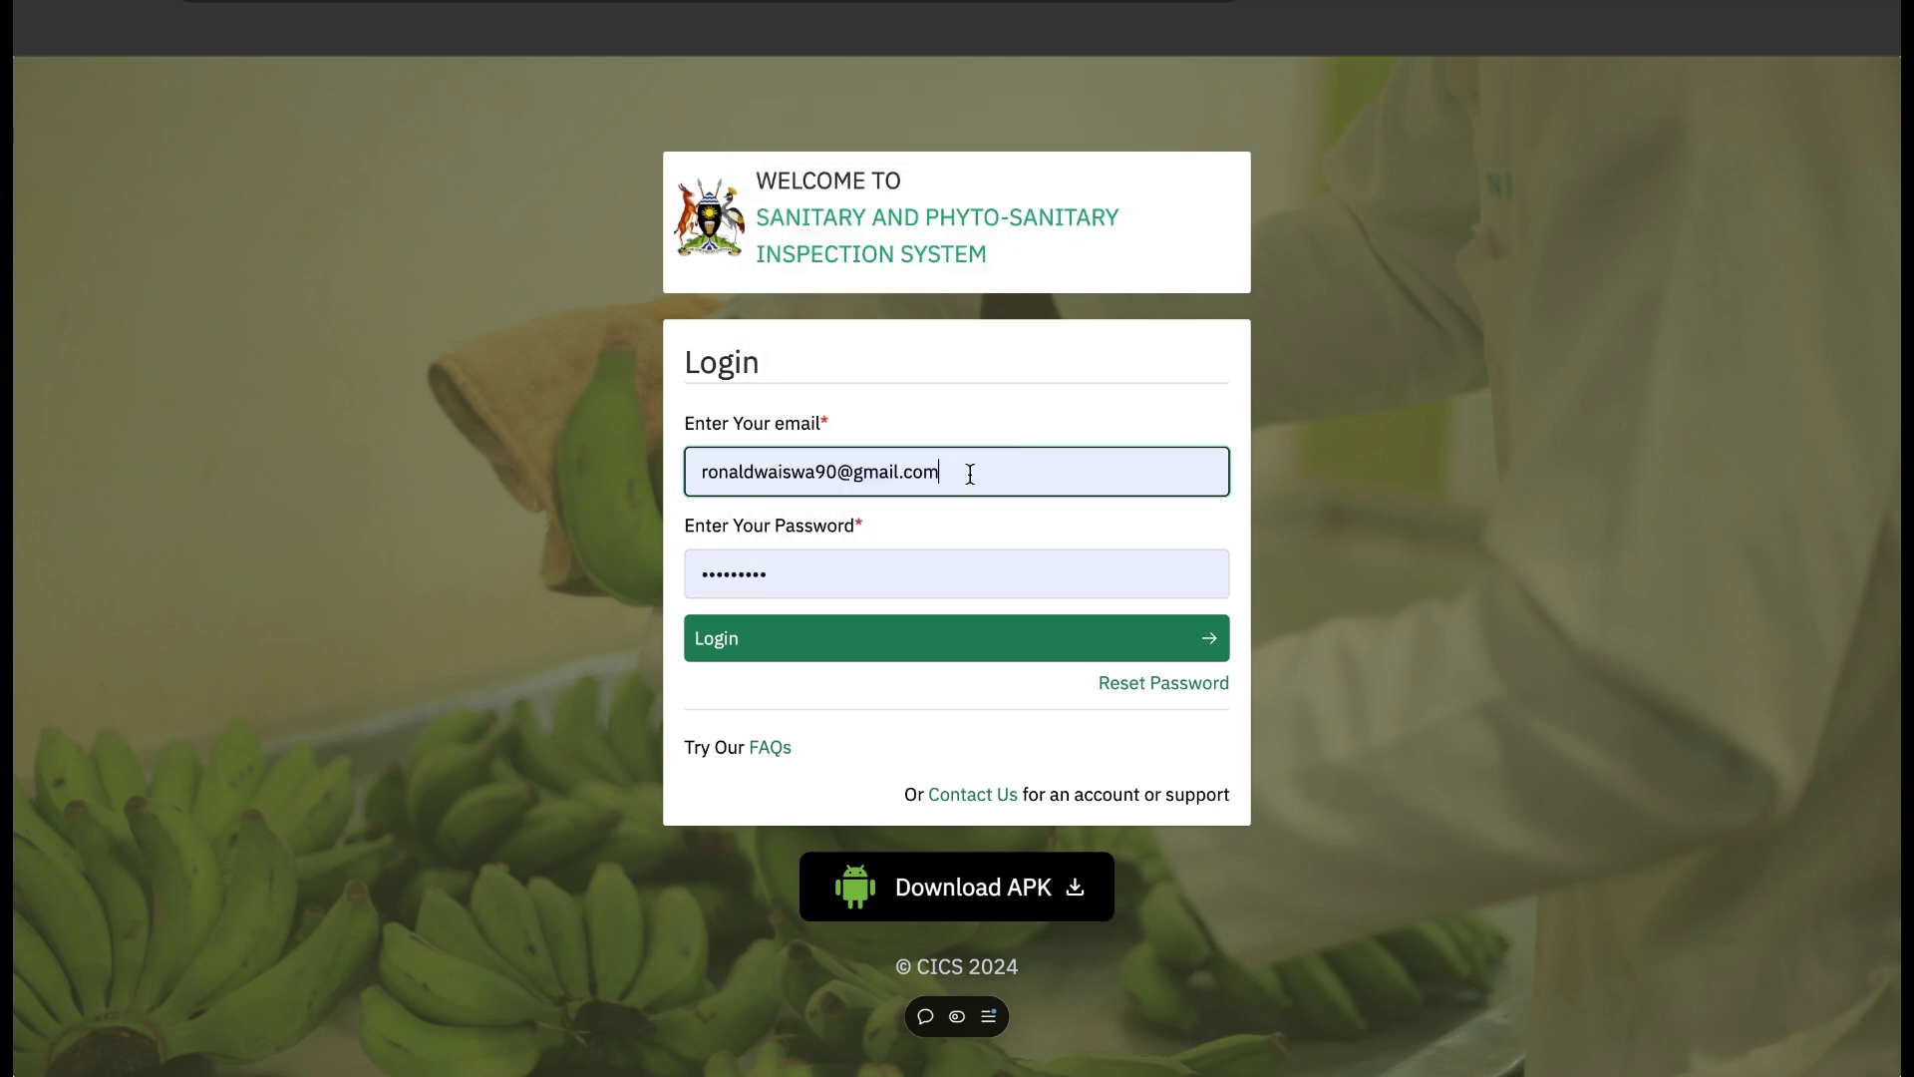
click(888, 643)
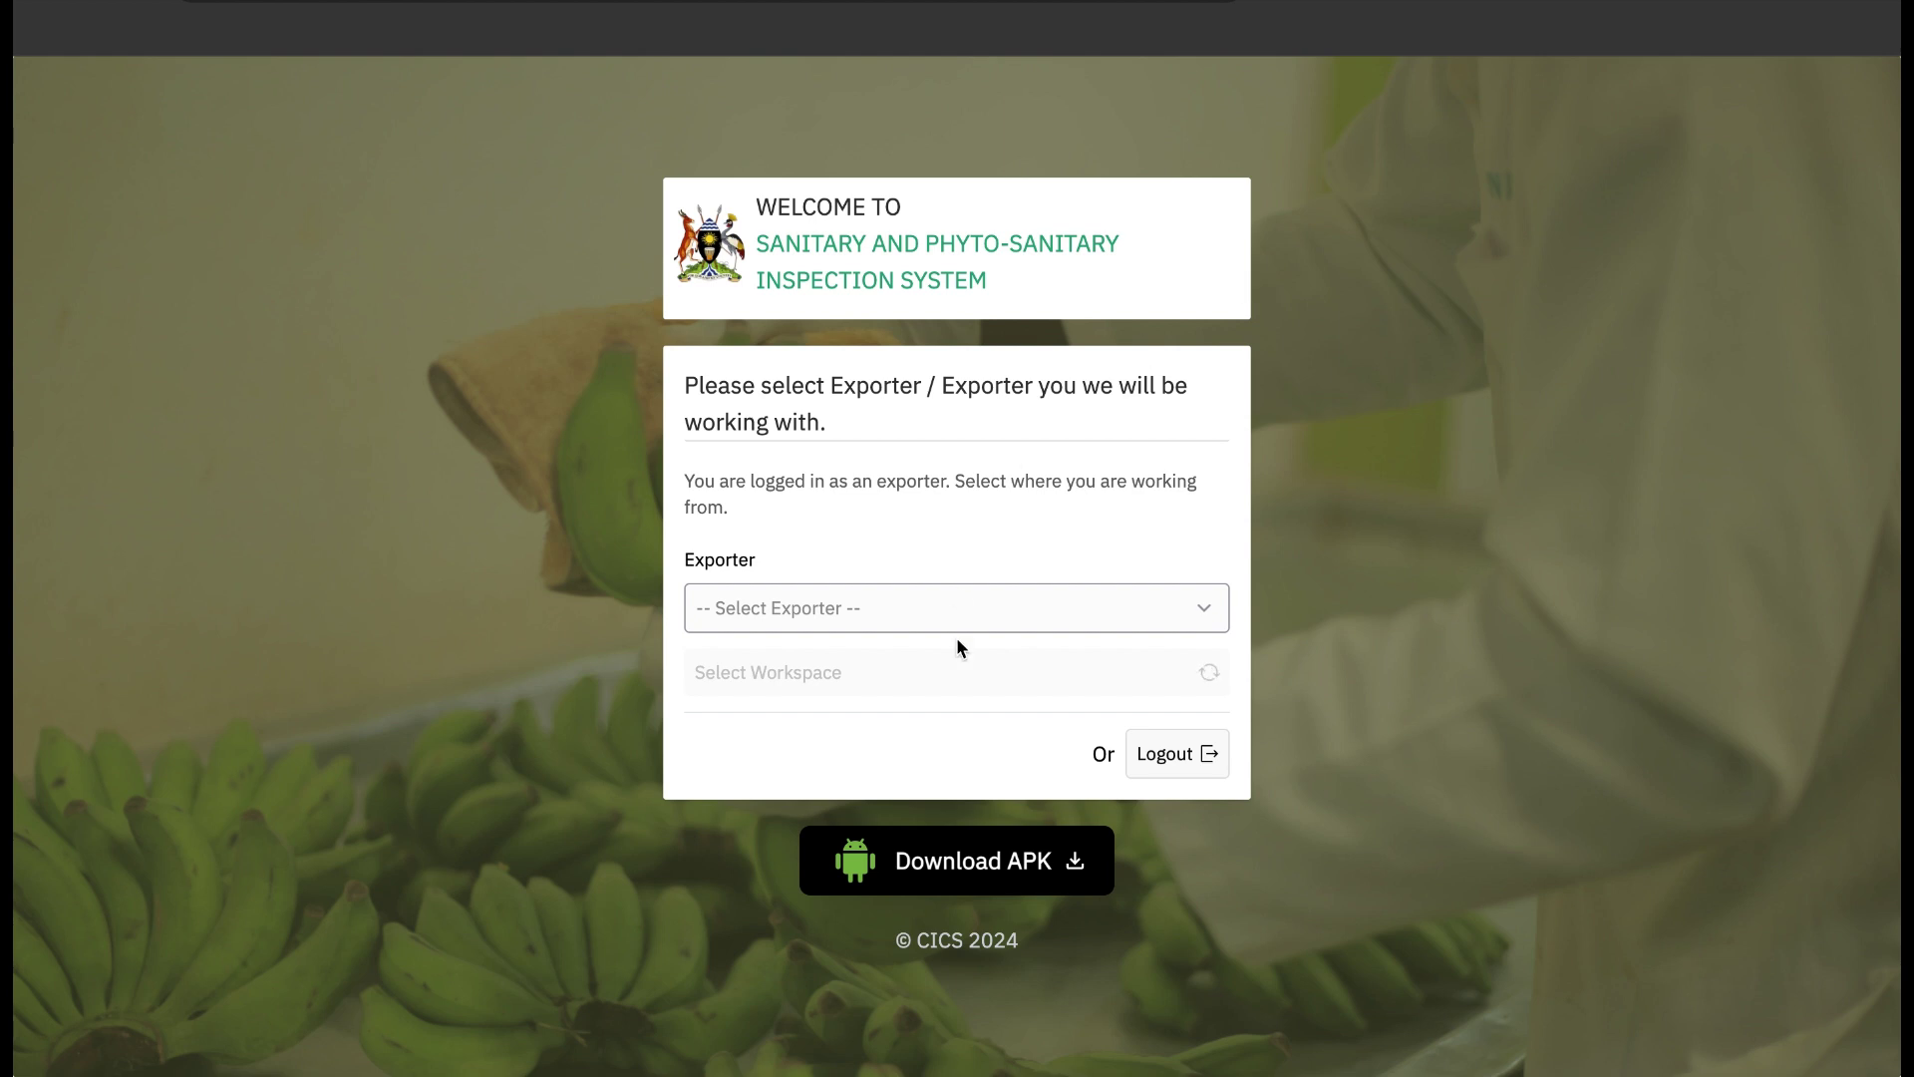
click(972, 606)
click(973, 643)
click(947, 674)
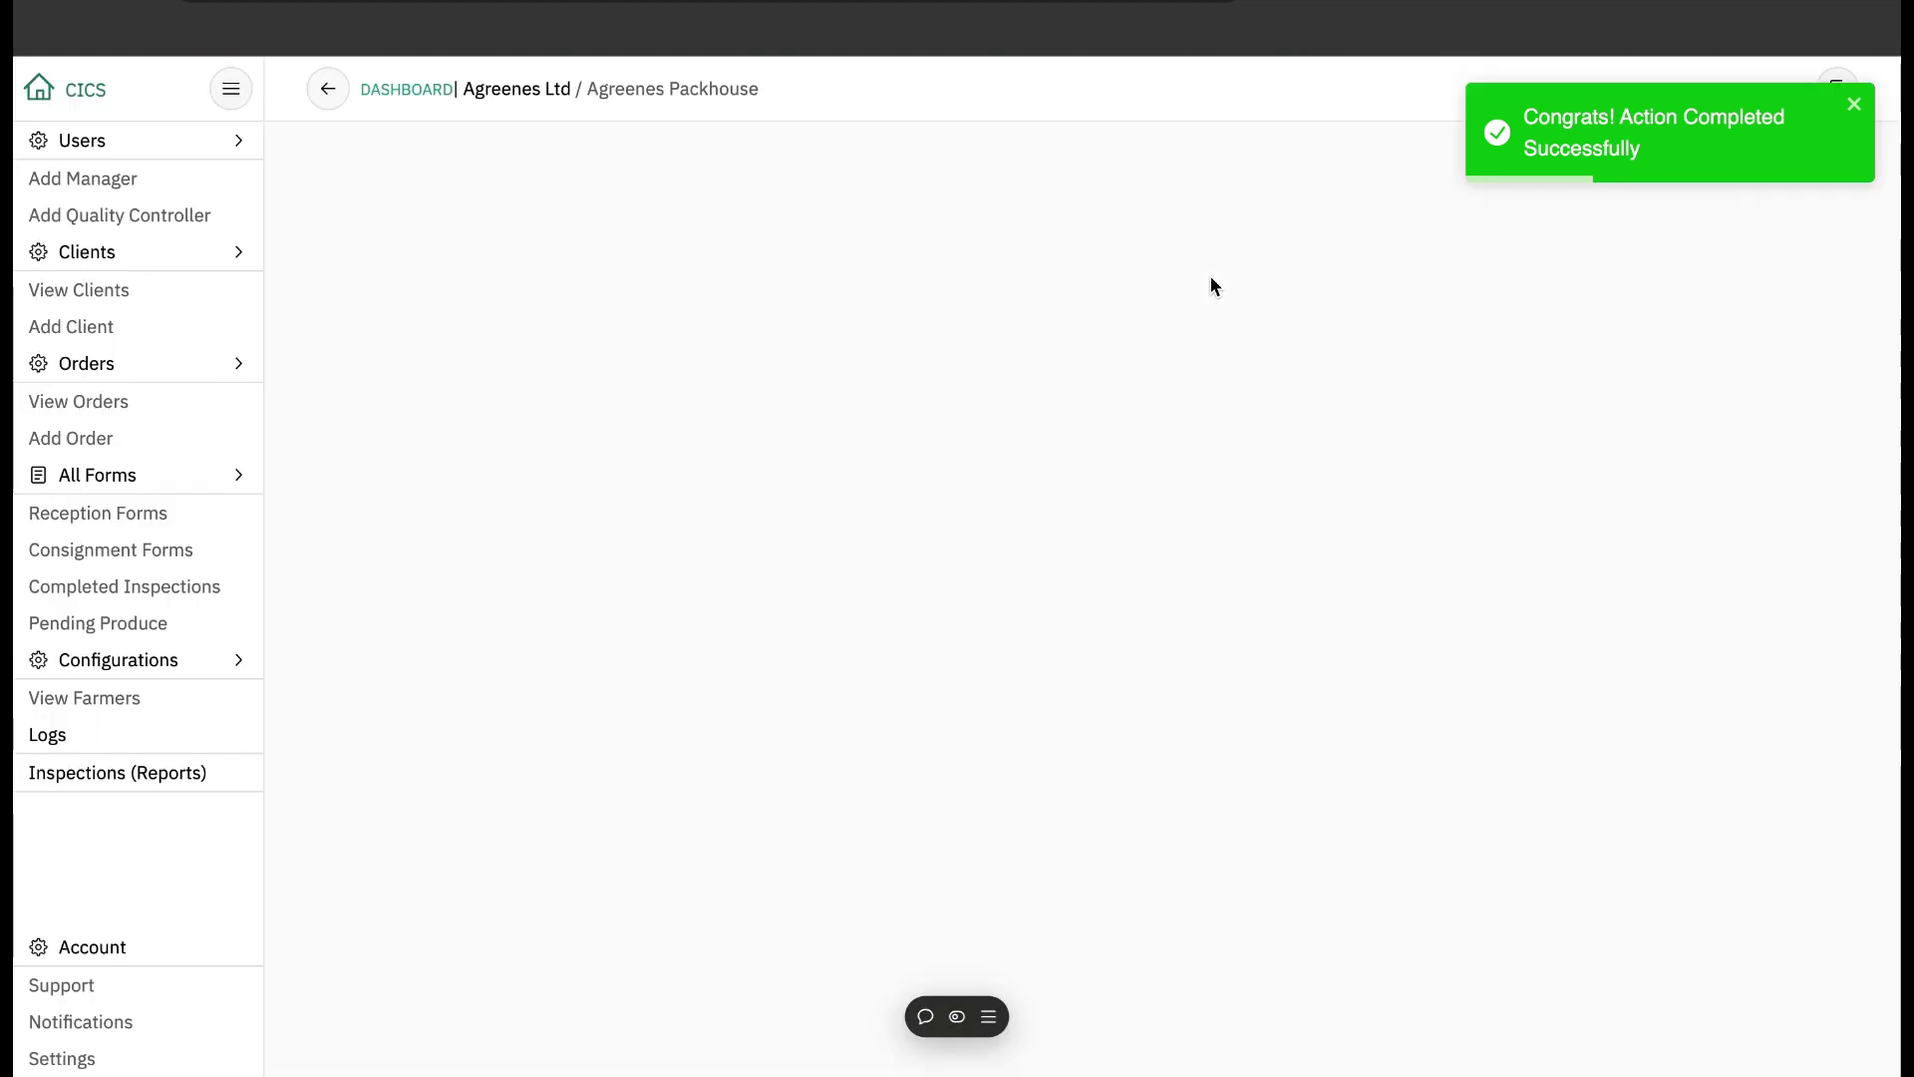
Open the Amazon LLC order for editing and compare the bananas' ordered weight with their received weight.
click(136, 412)
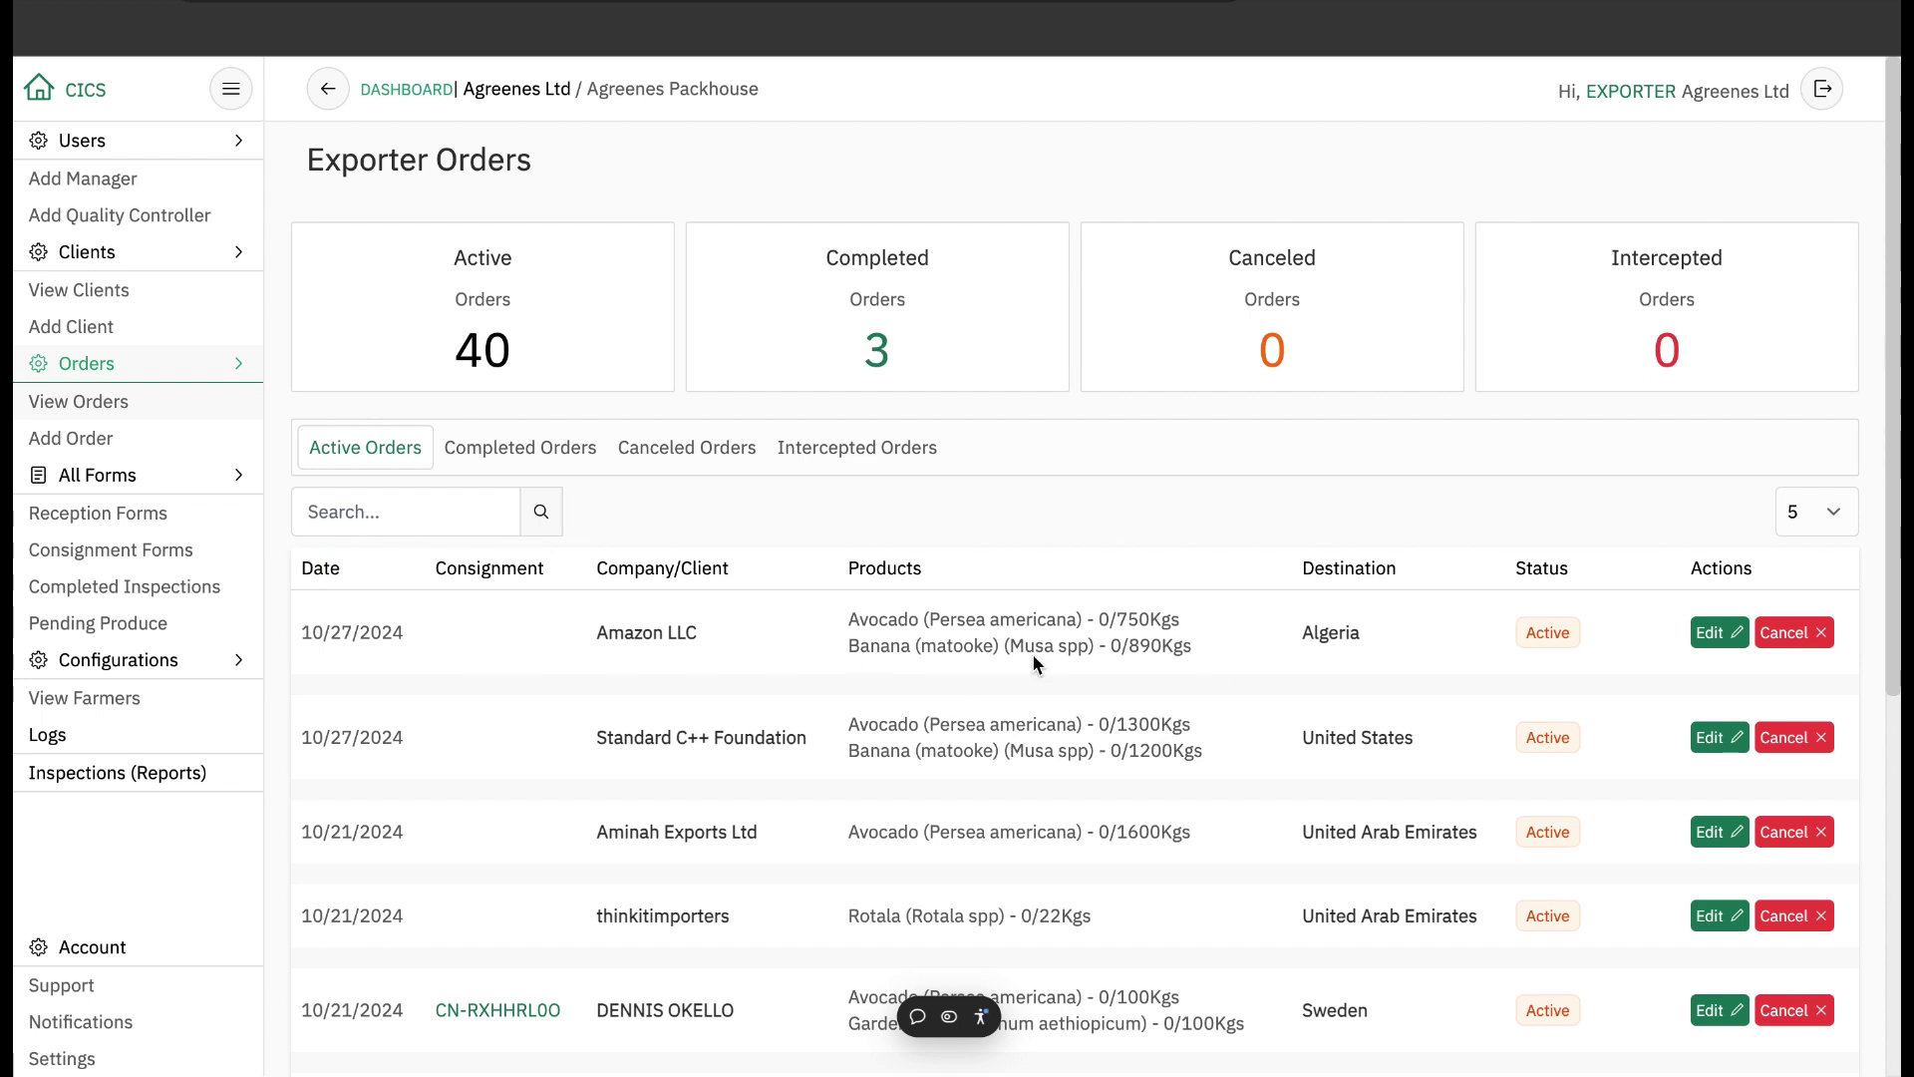
click(1711, 638)
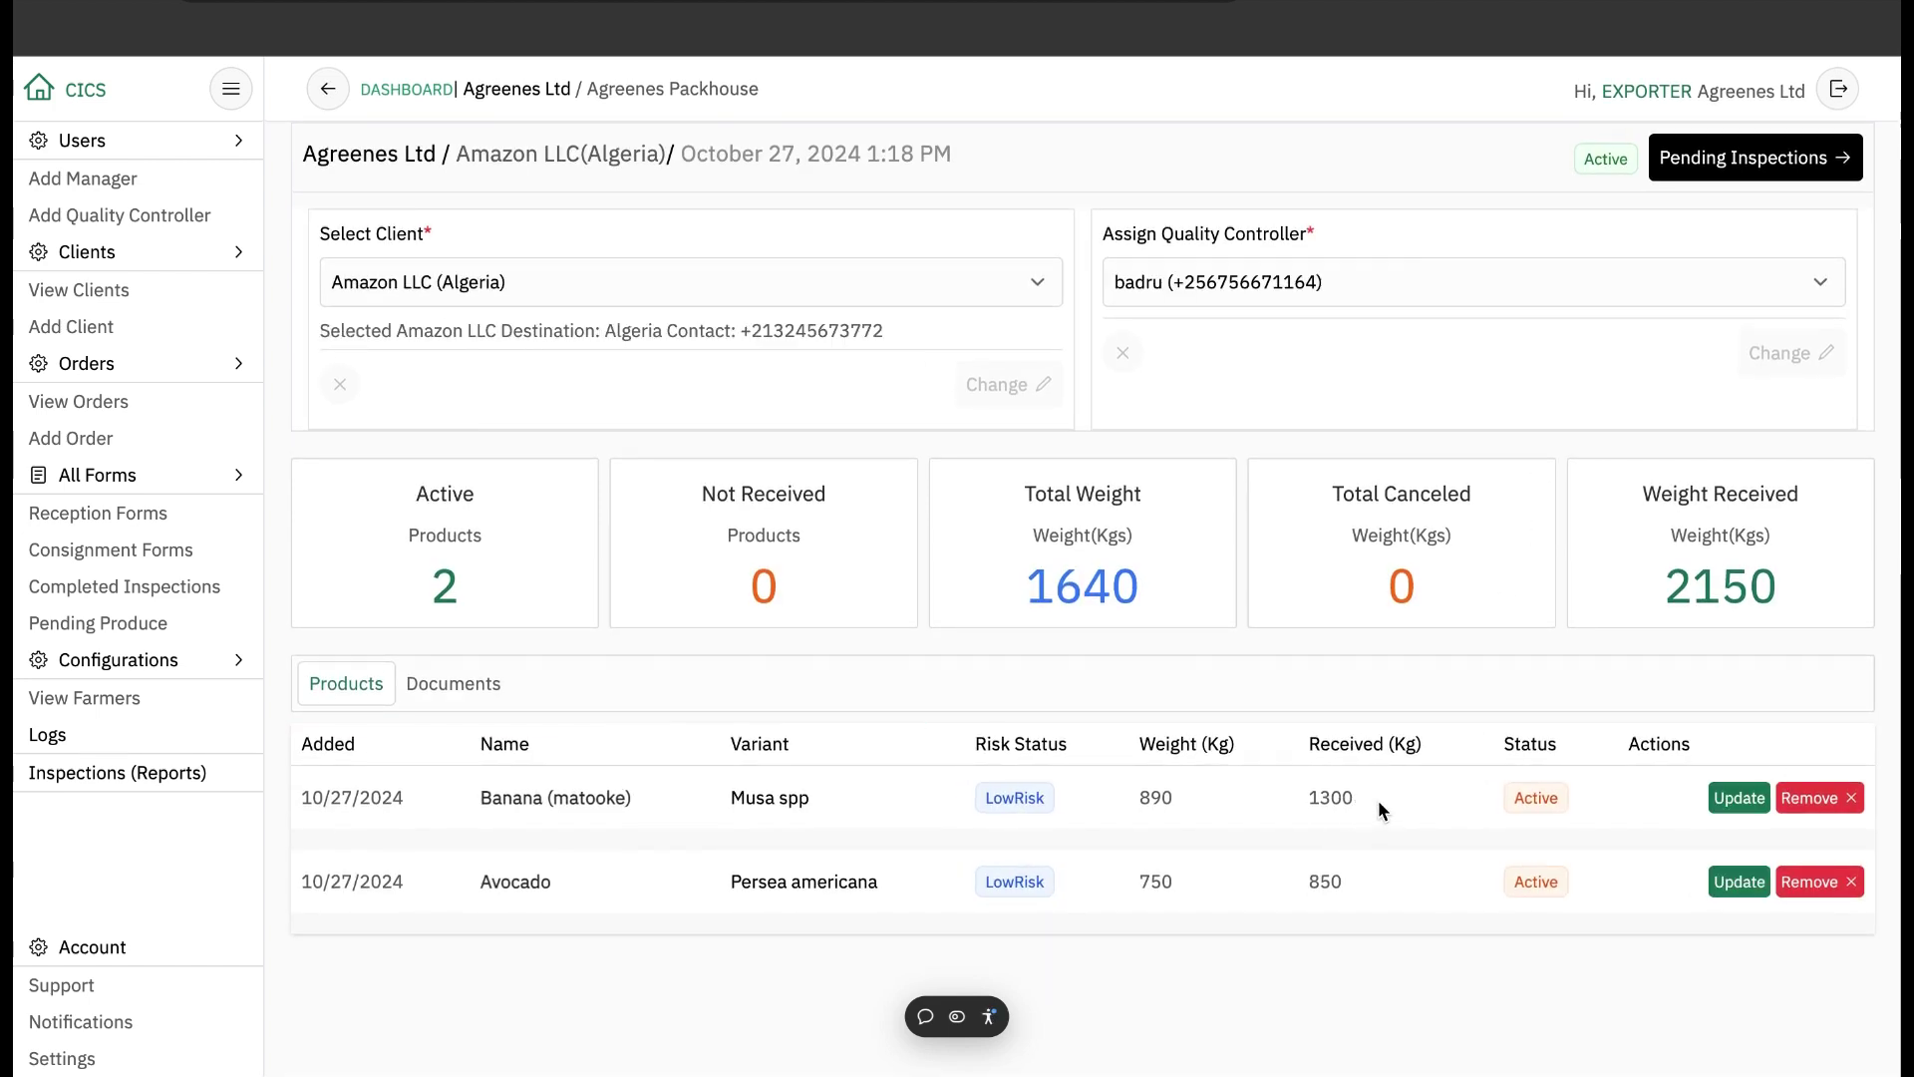
drag(1372, 798, 1302, 798)
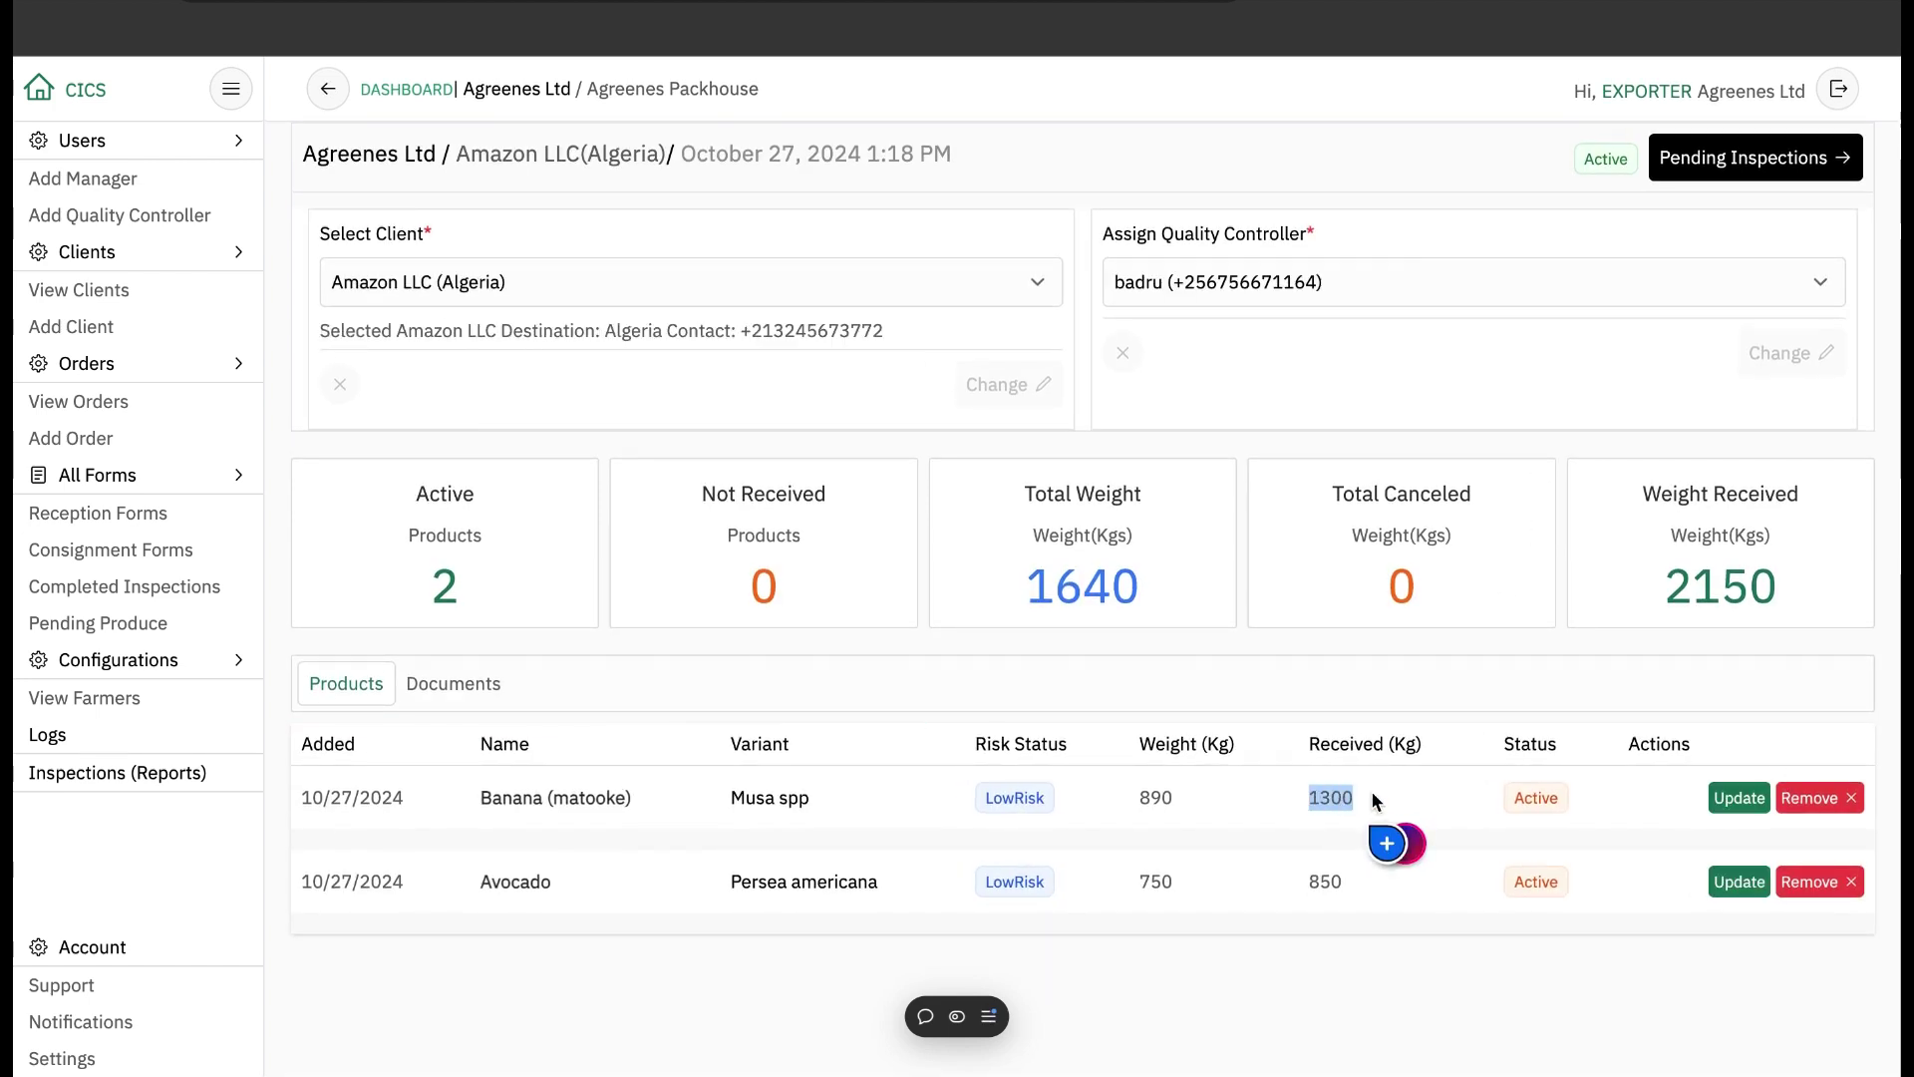
double_click(1131, 800)
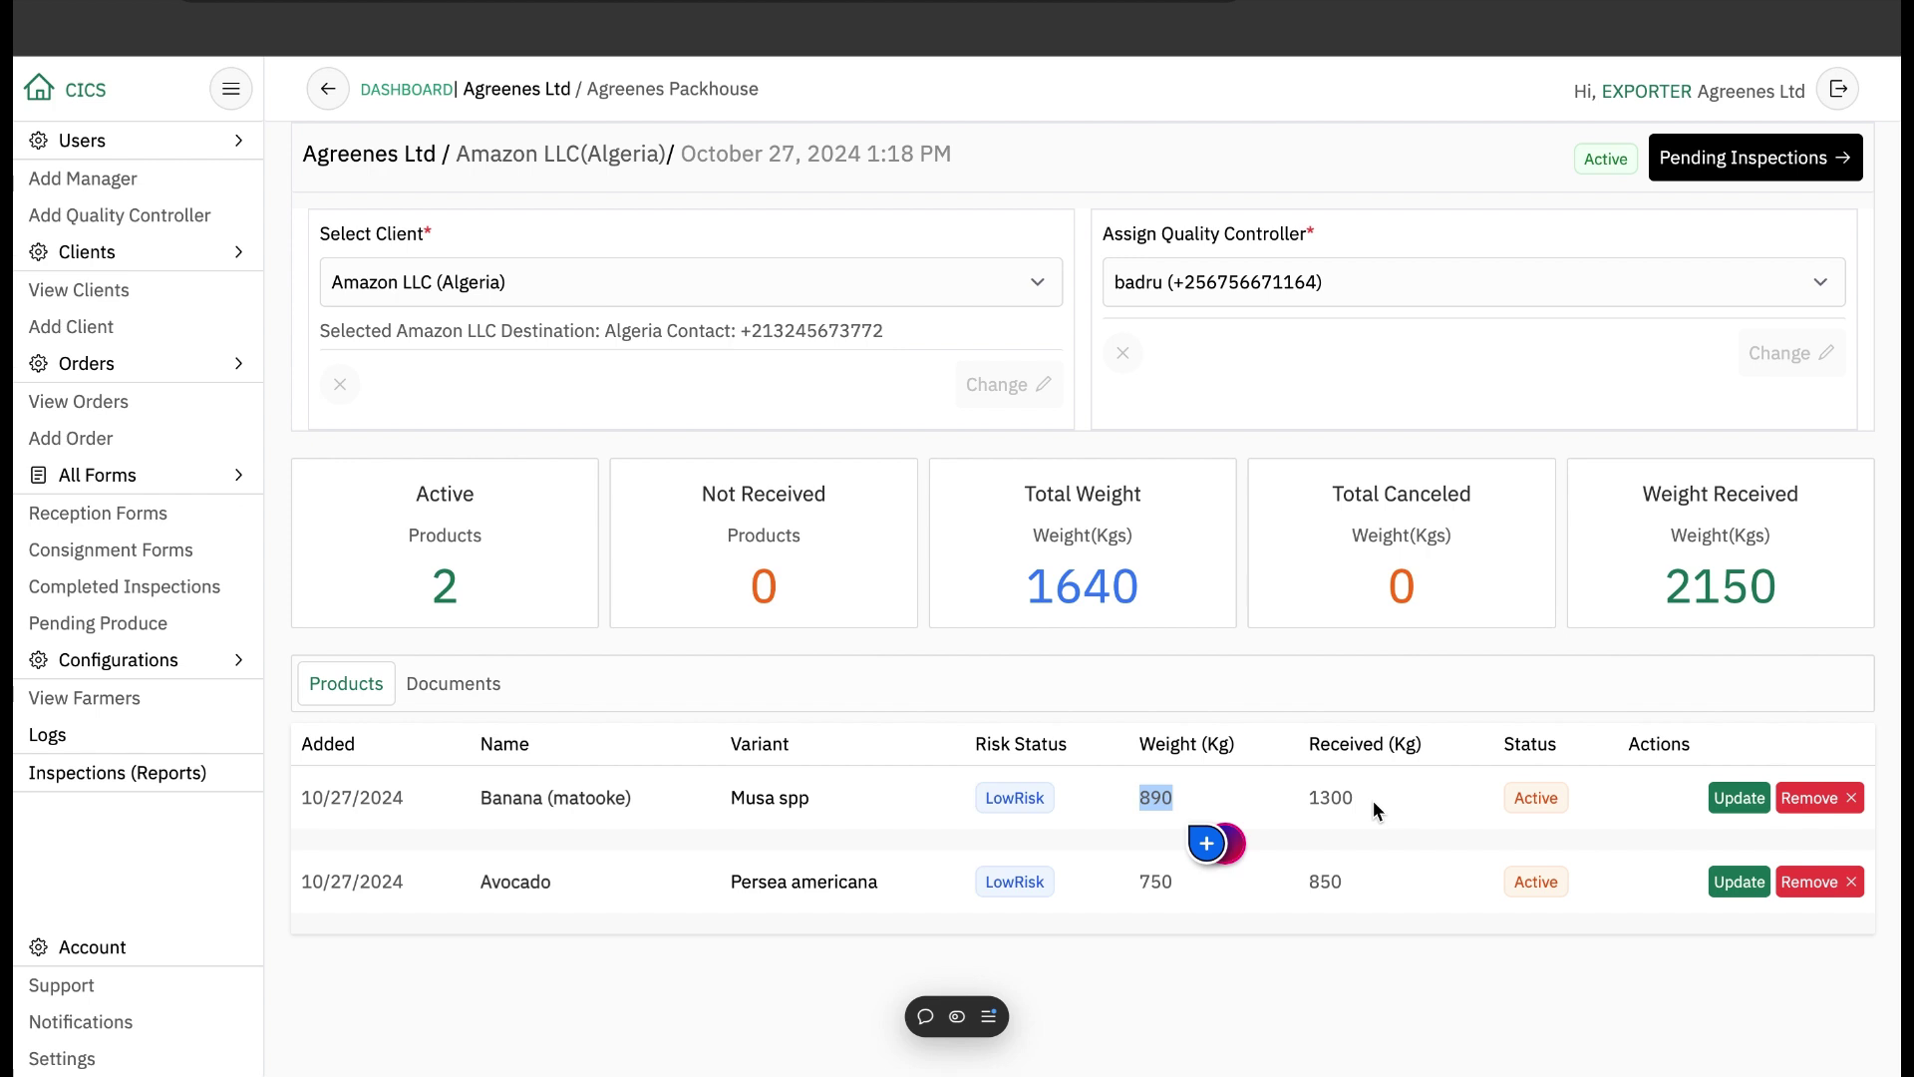
Update the Banana (matooke) product weight in the Amazon LLC order to 1300 kg.
click(1739, 797)
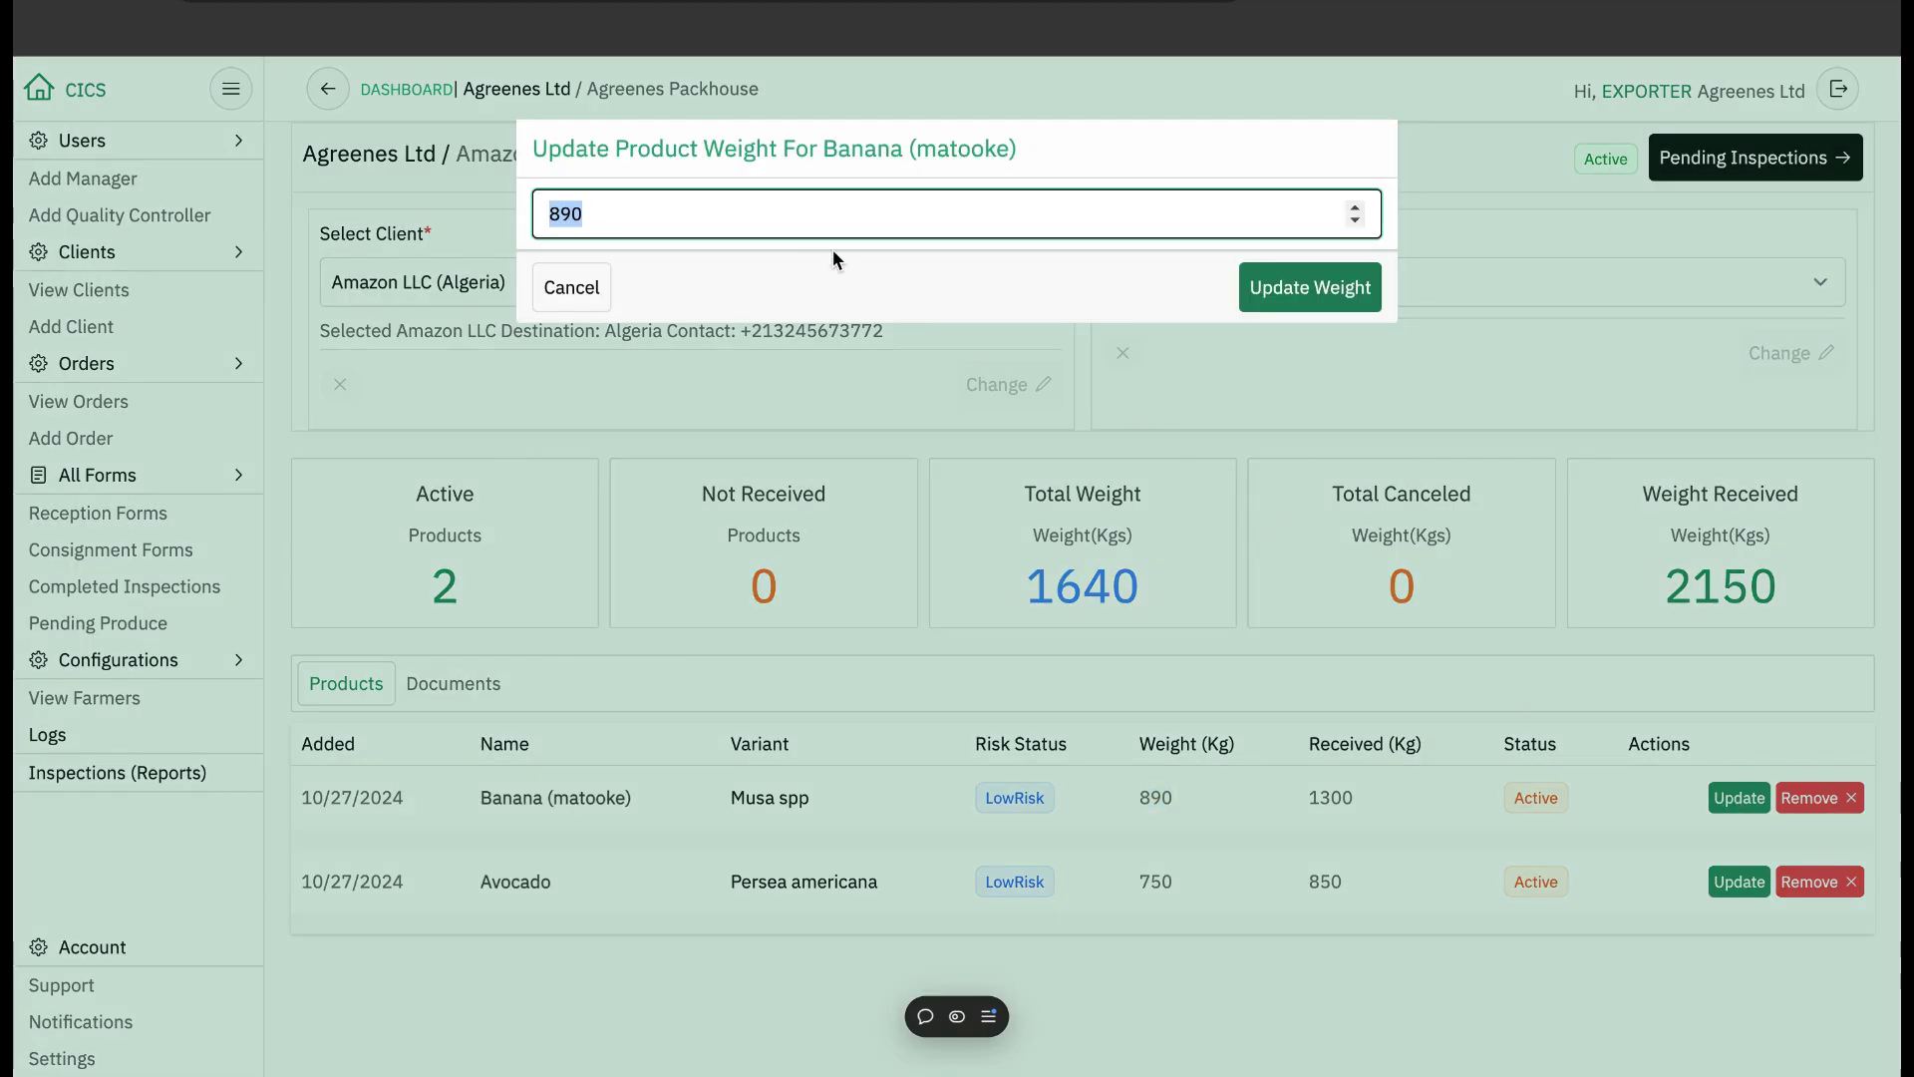
click(768, 214)
key(BackSpace)
key(BackSpace)
key(BackSpace)
text(3)
key(BackSpace)
text(30)
key(BackSpace)
key(BackSpace)
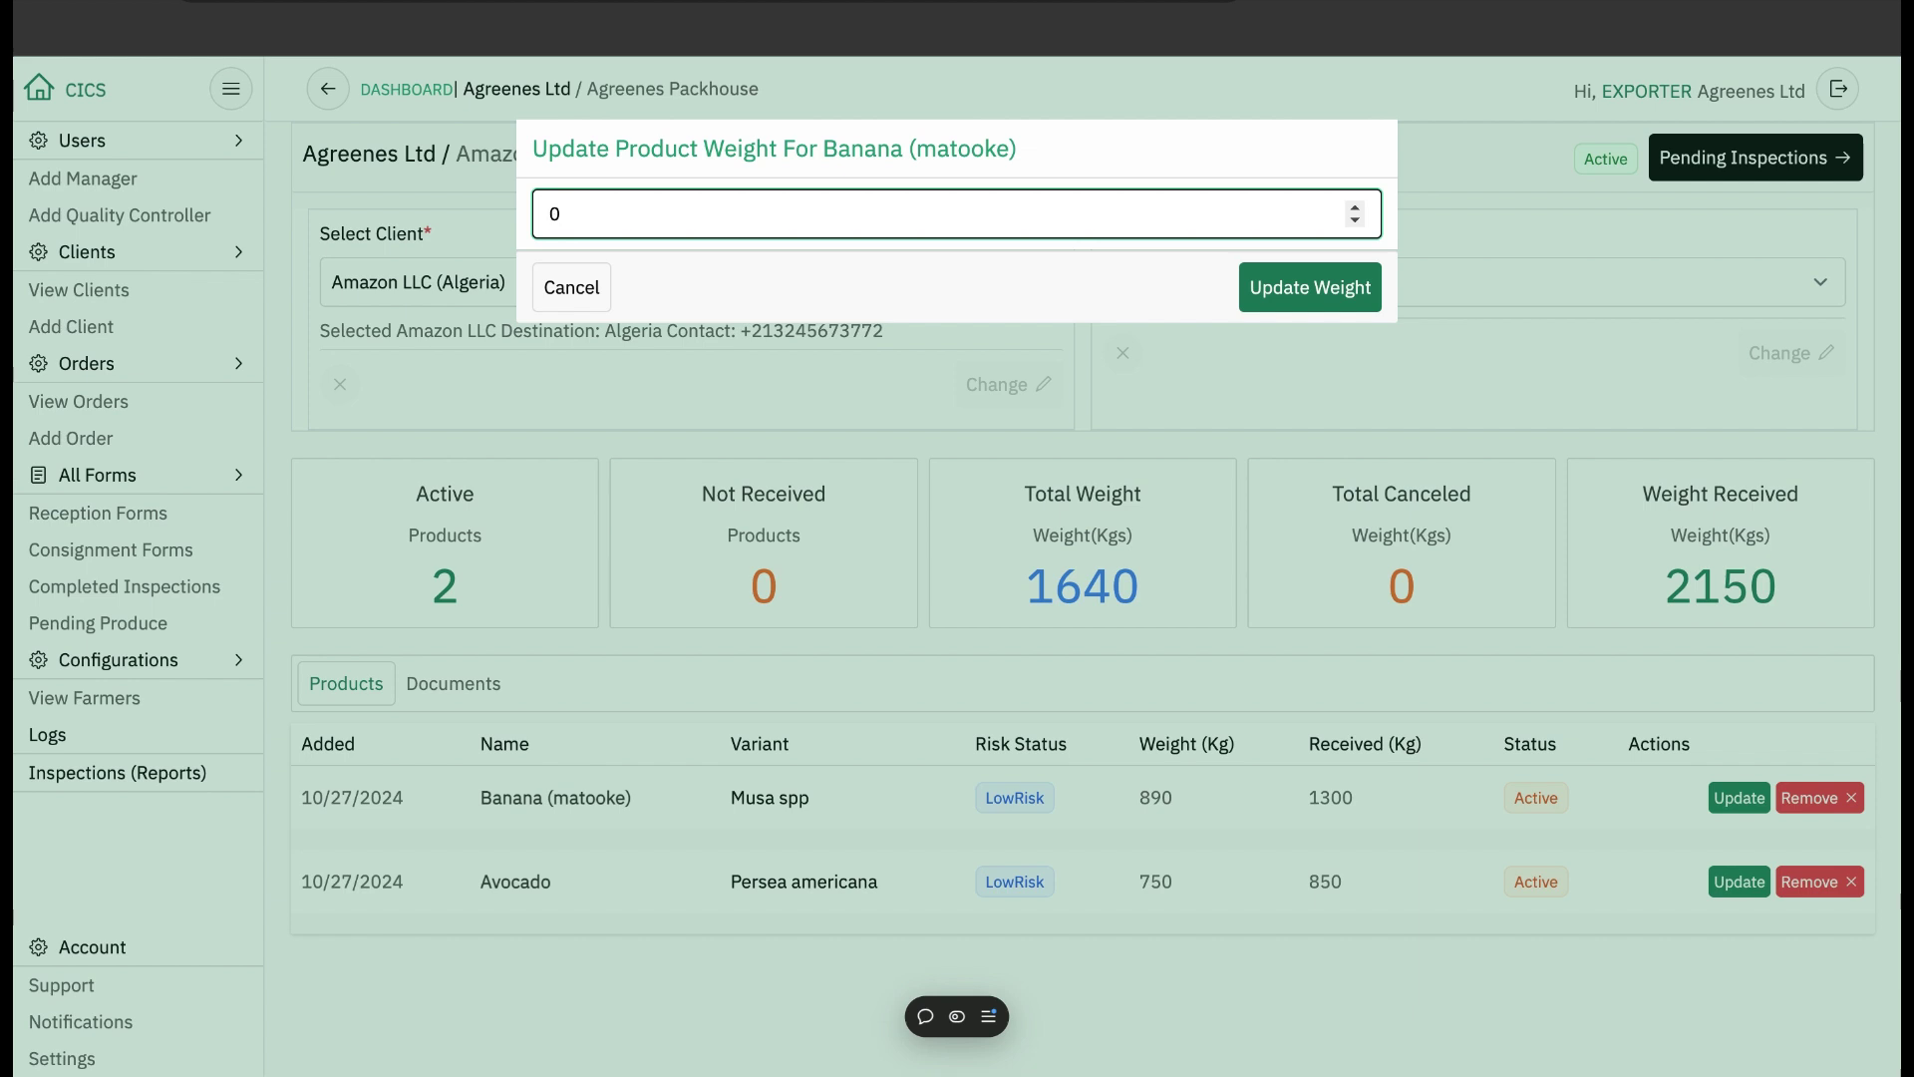
text(1300)
click(1312, 289)
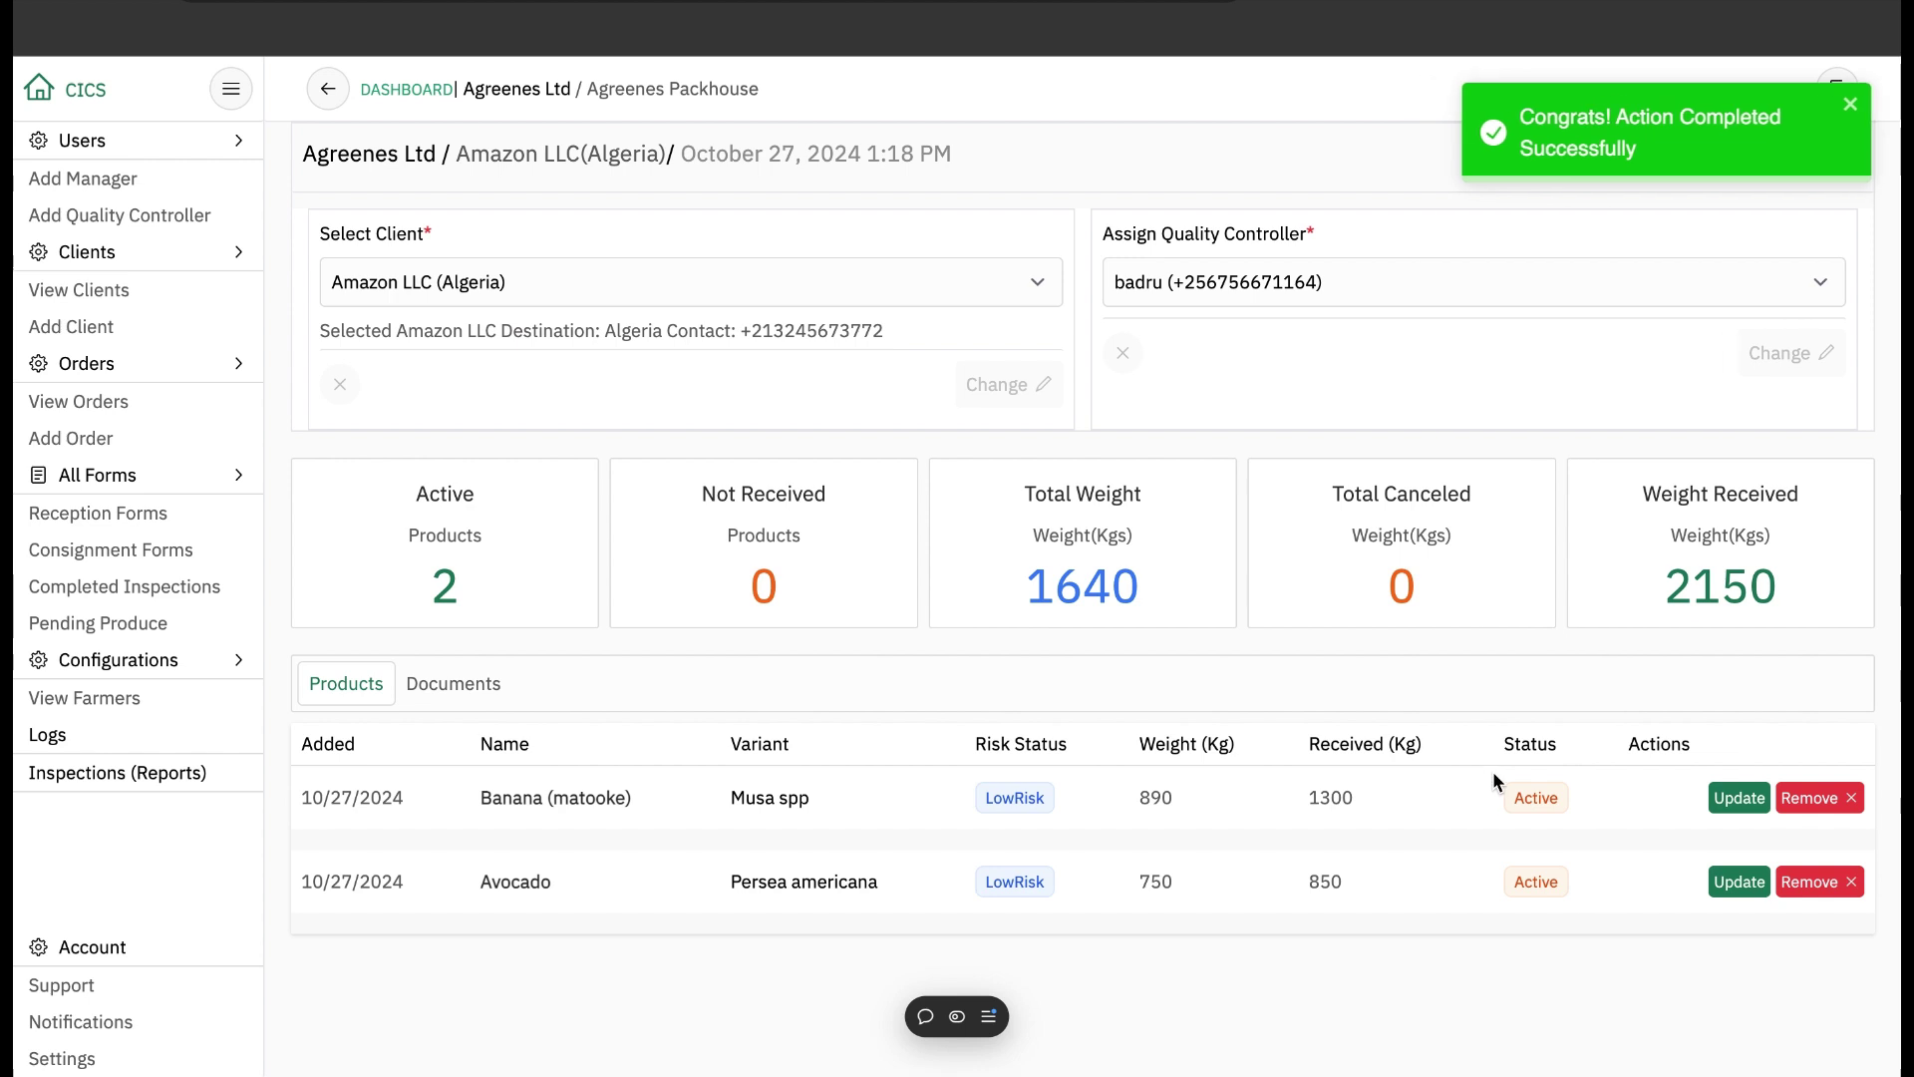
Update the Avocado product weight in the Amazon LLC order to 850 kg.
click(1739, 881)
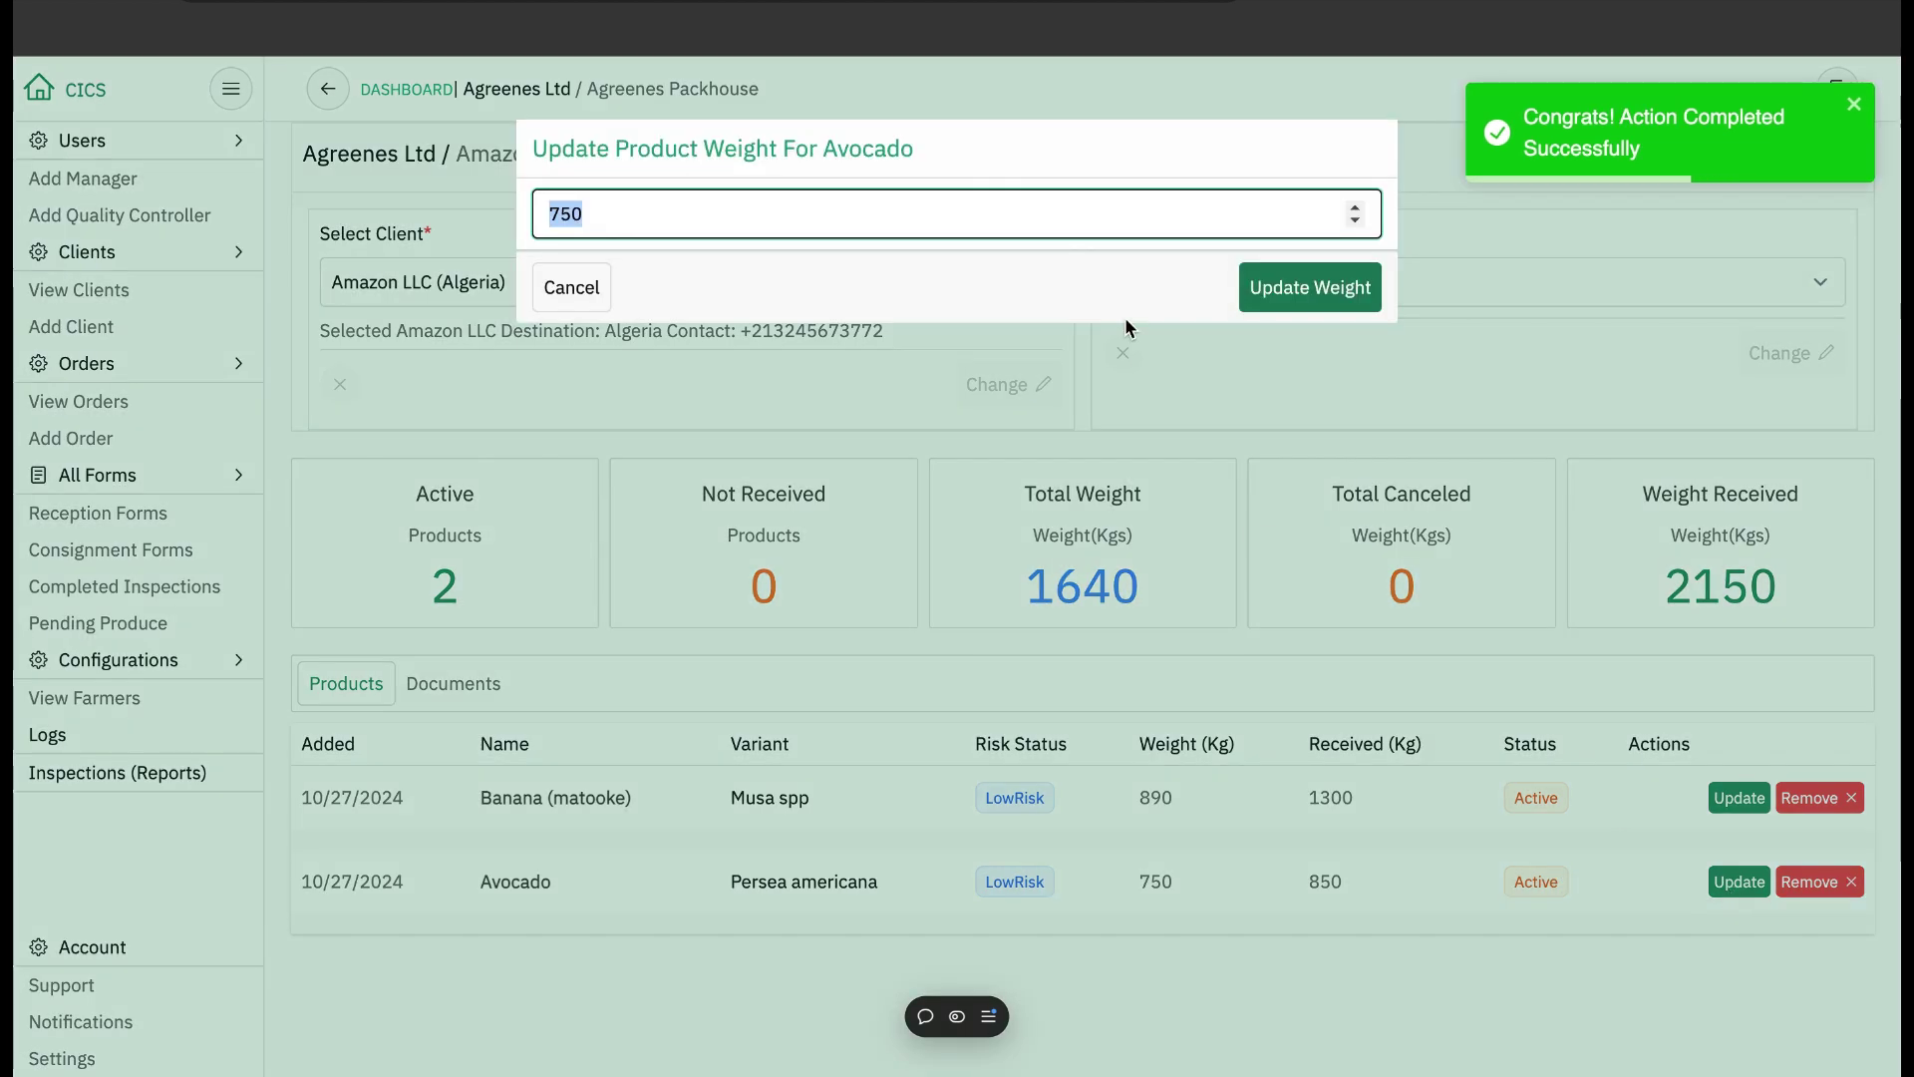
click(638, 202)
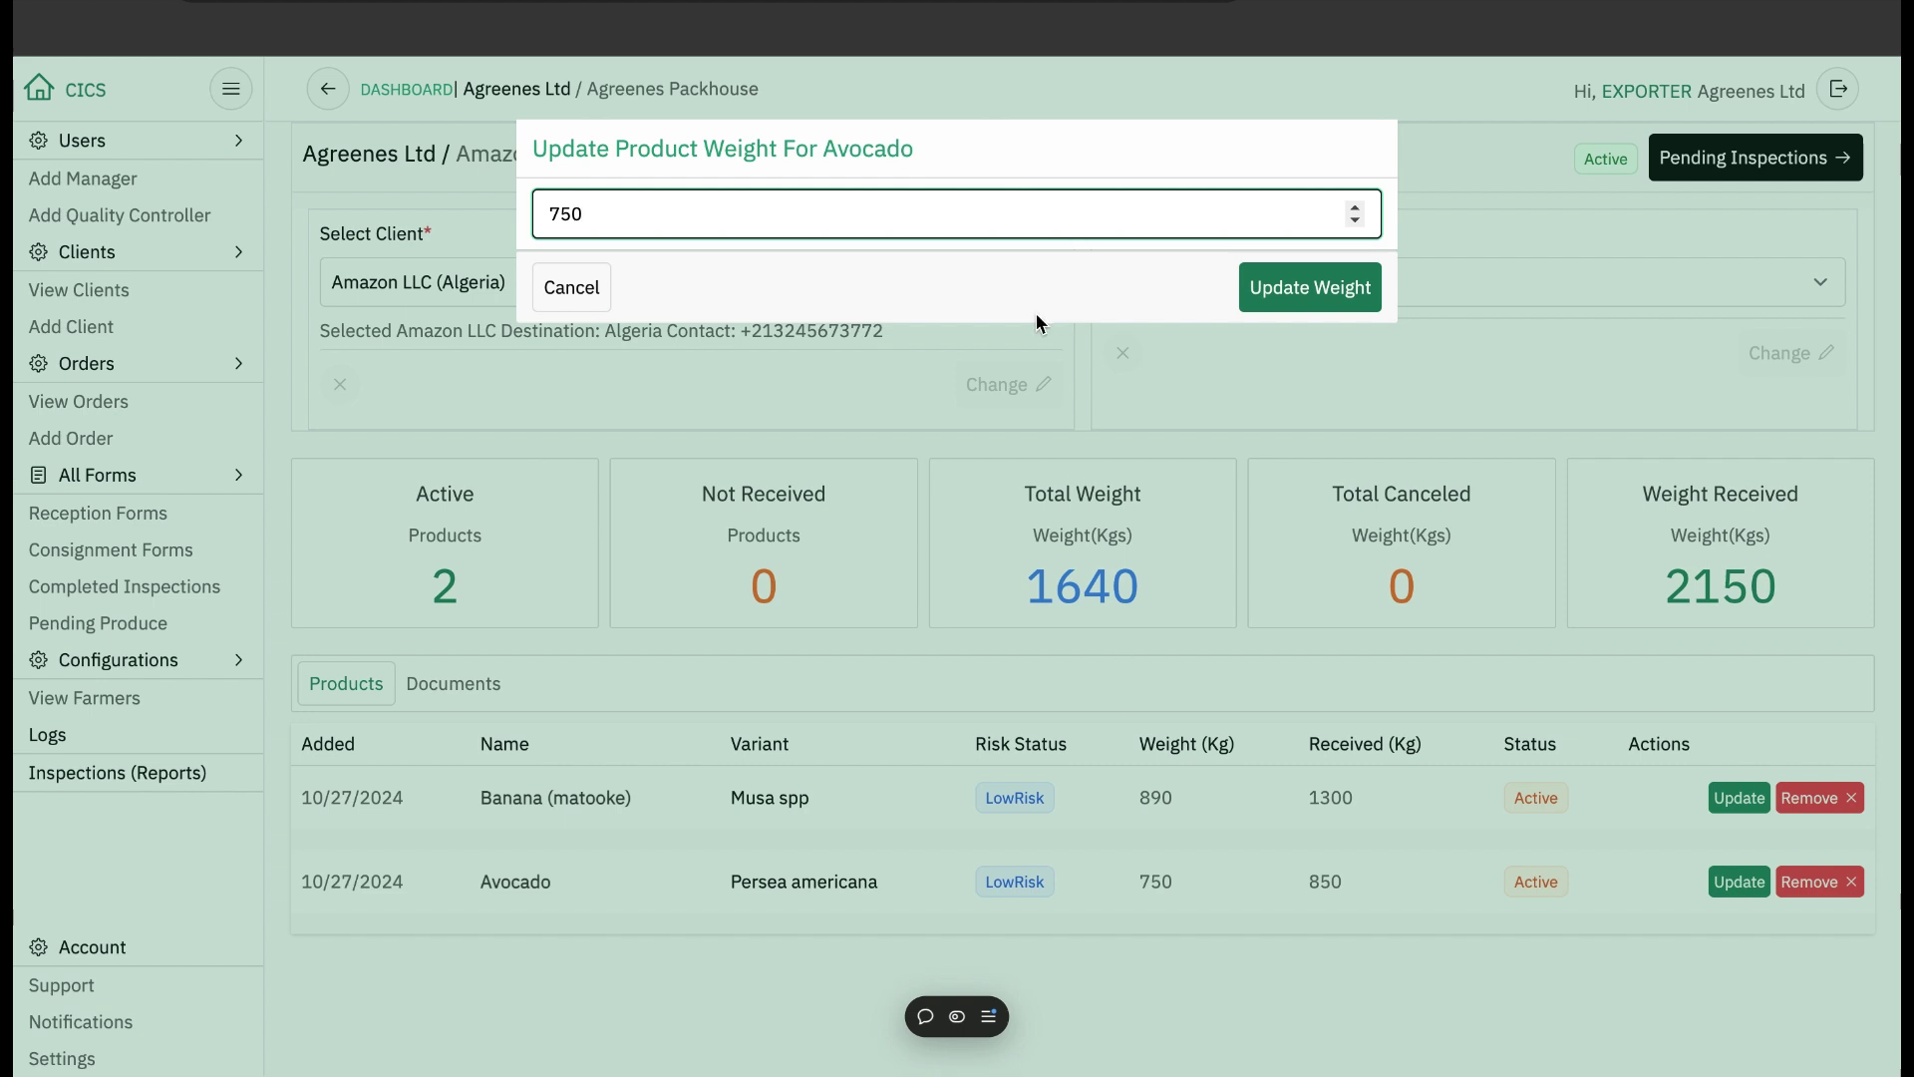
click(557, 213)
key(BackSpace)
text(8)
click(1341, 295)
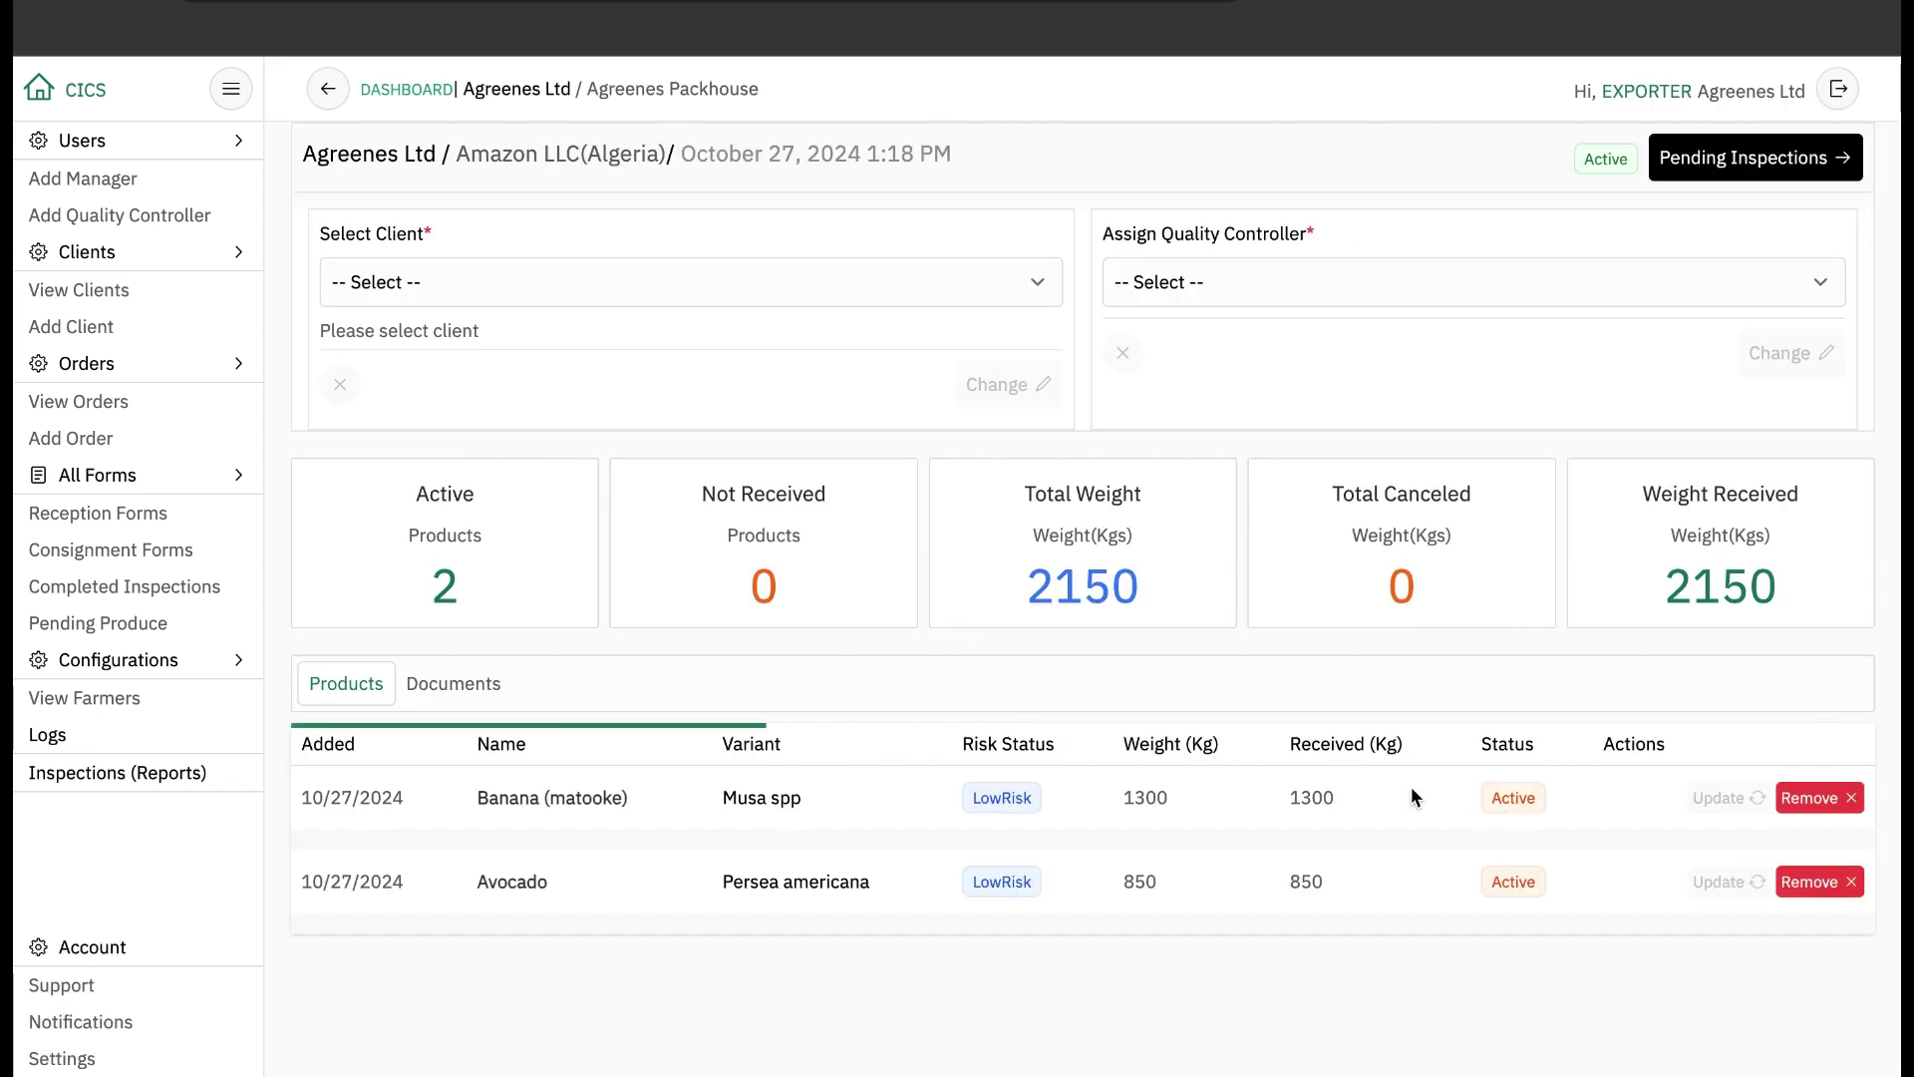
Check the banana and avocado order weights against the received weights, and log out of the exporter account.
drag(1413, 794, 1149, 802)
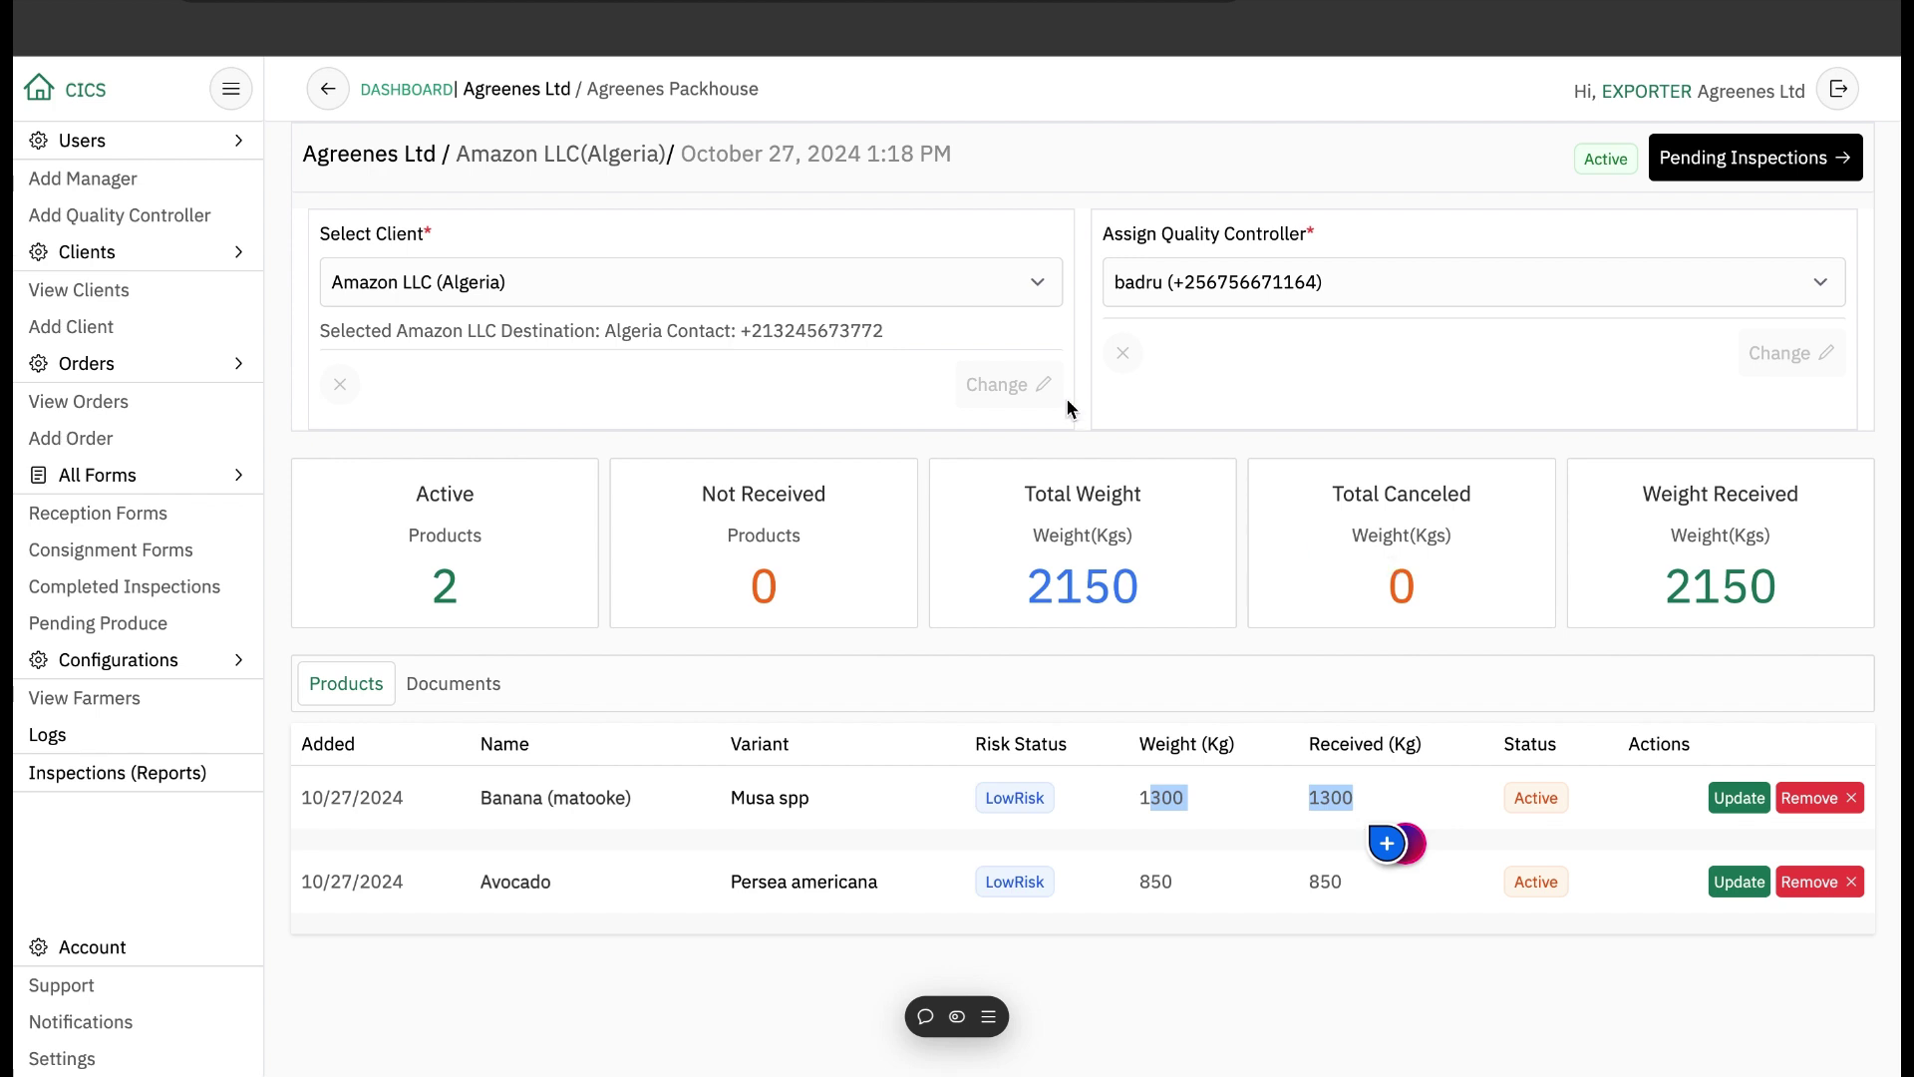
drag(1206, 795, 1137, 801)
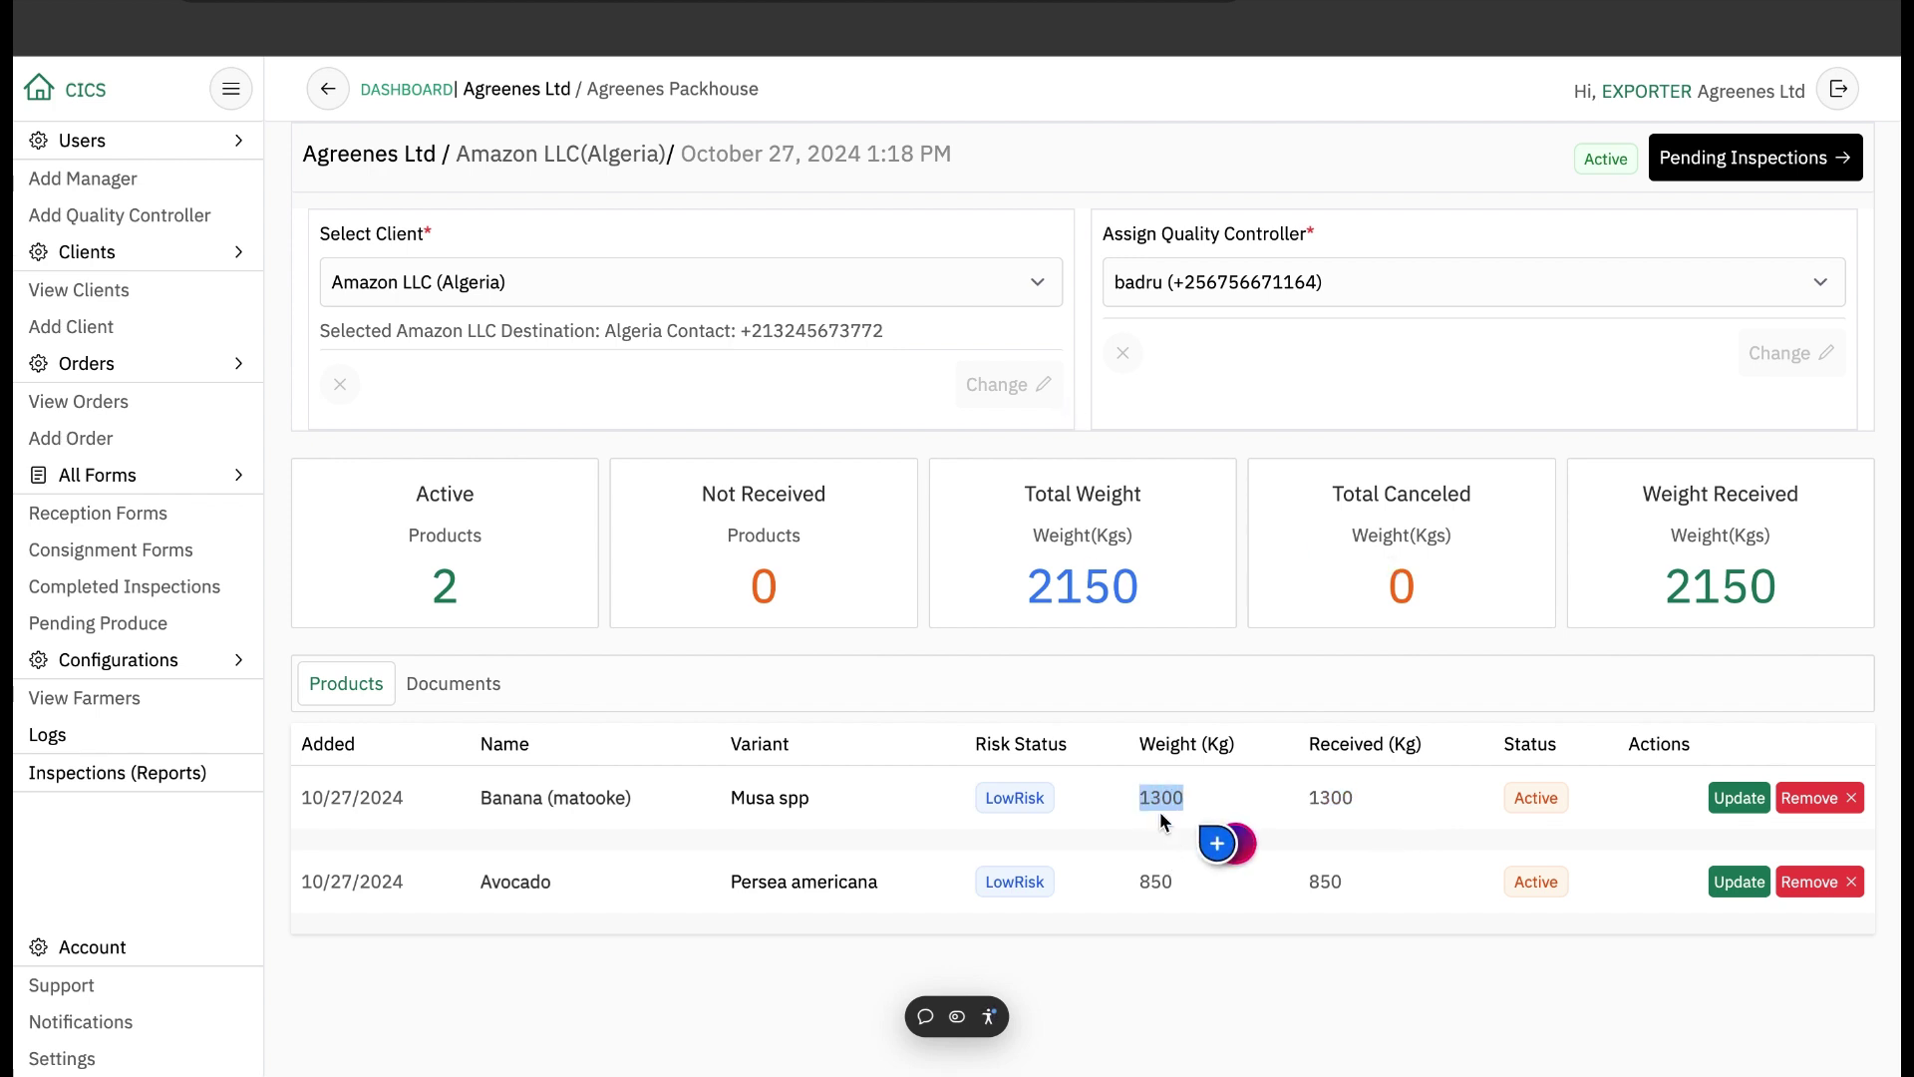
drag(1183, 885, 1134, 877)
drag(1188, 800, 1136, 804)
click(1839, 91)
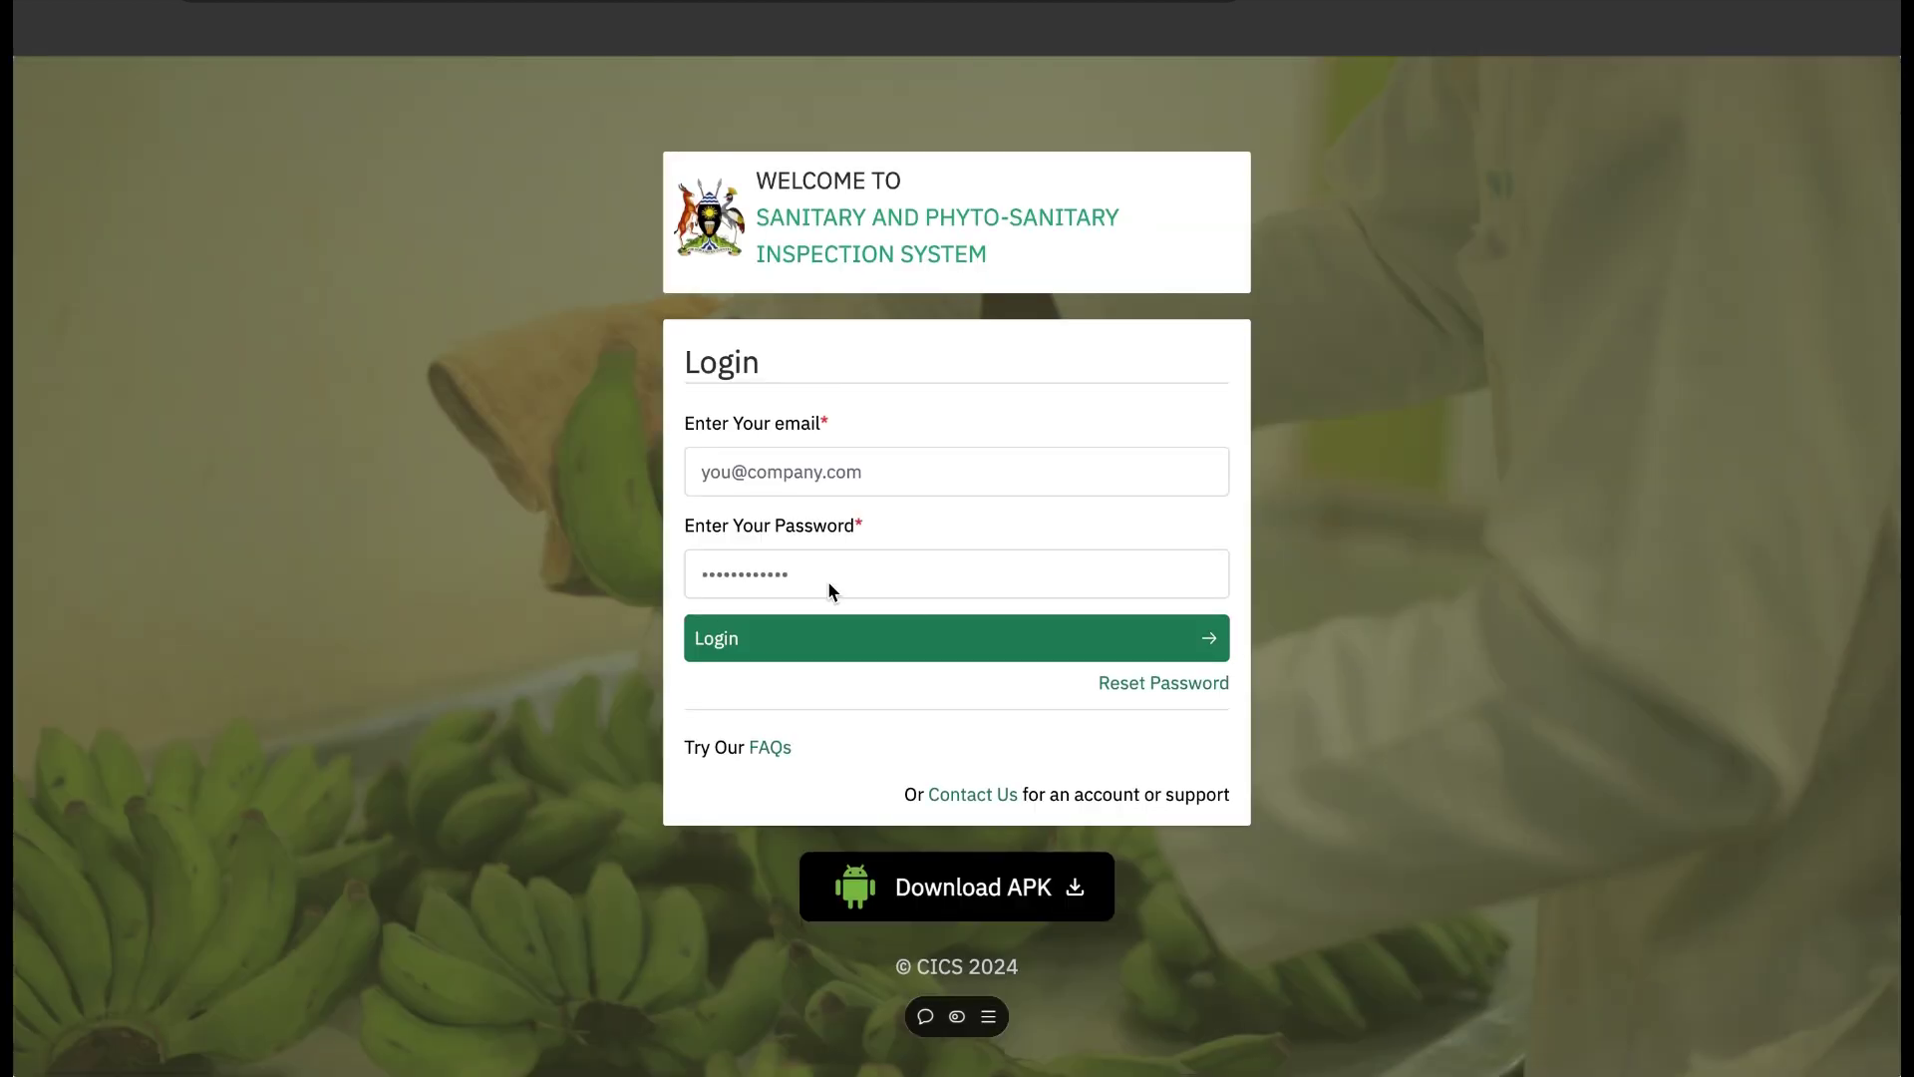
Log in to the quality controller account with its saved e-mail and password and select the Agreenes Ltd workspace.
click(821, 469)
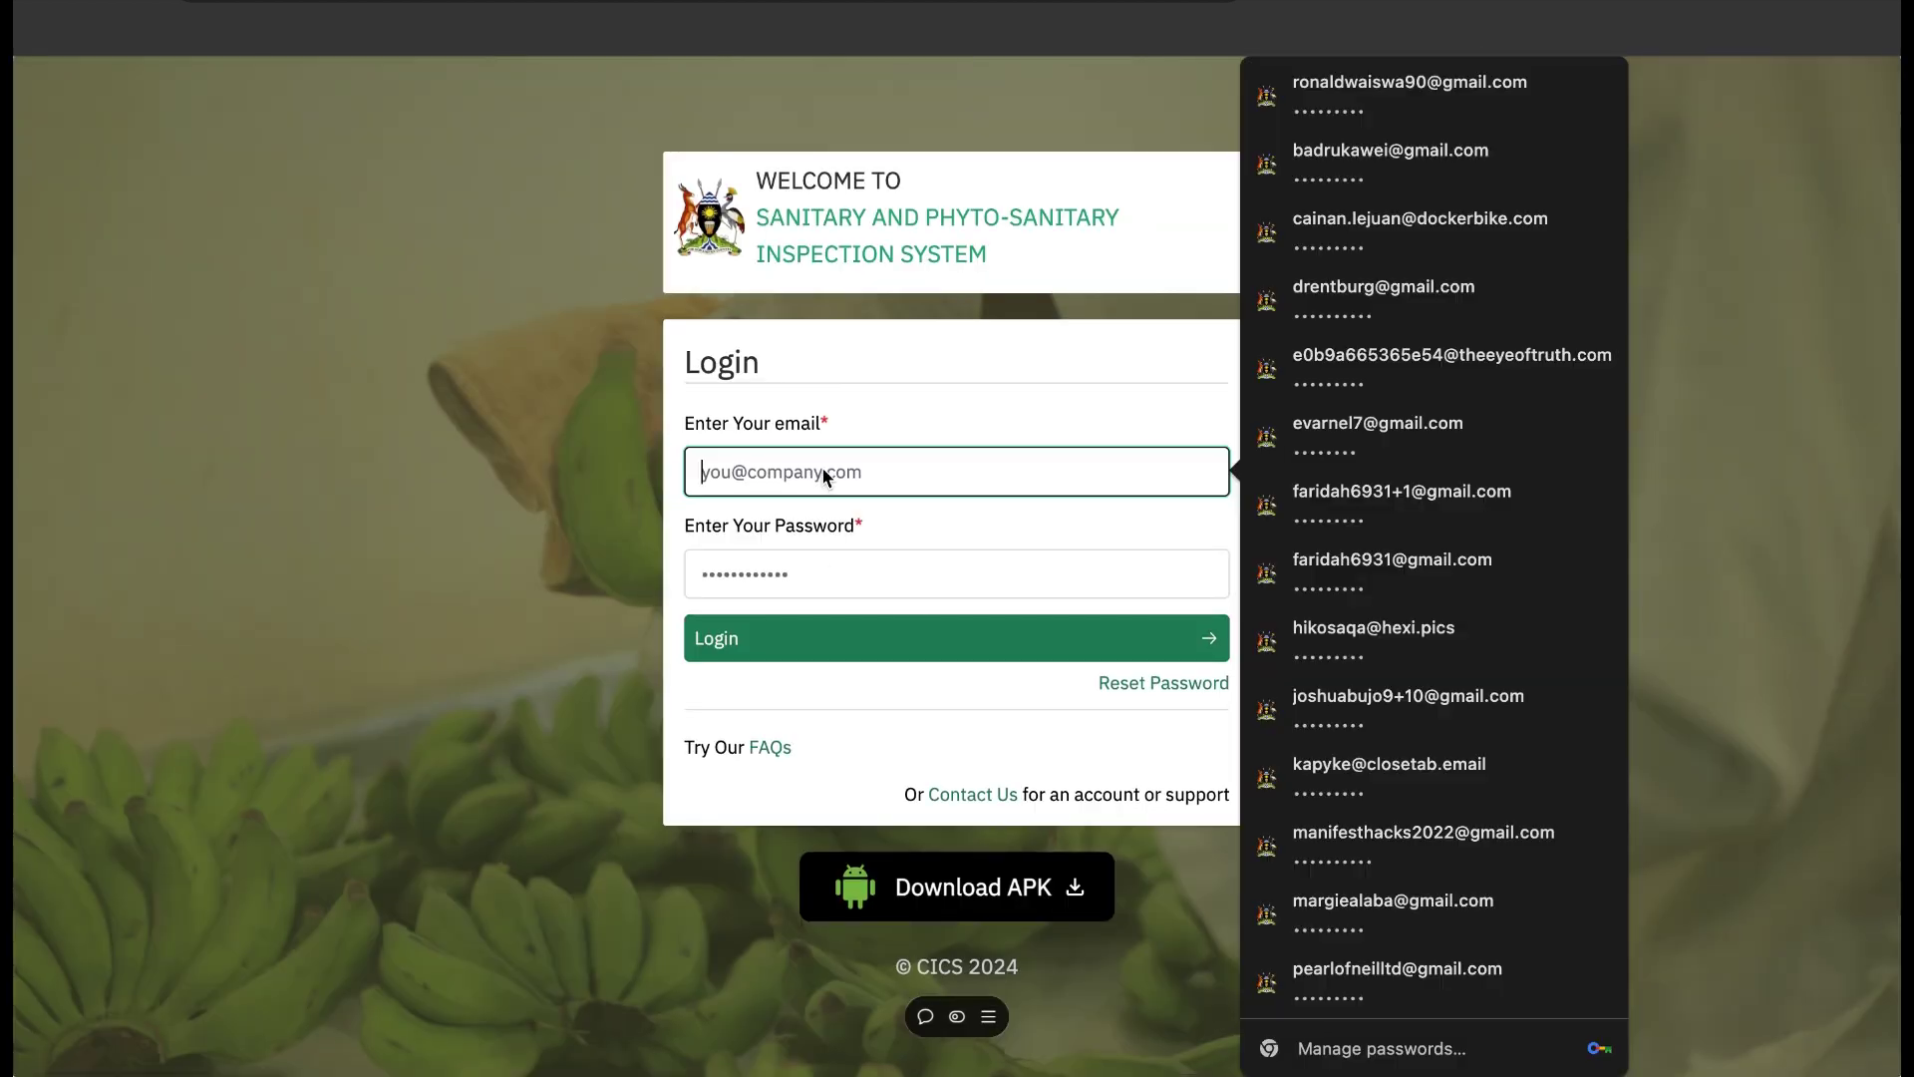
click(1423, 179)
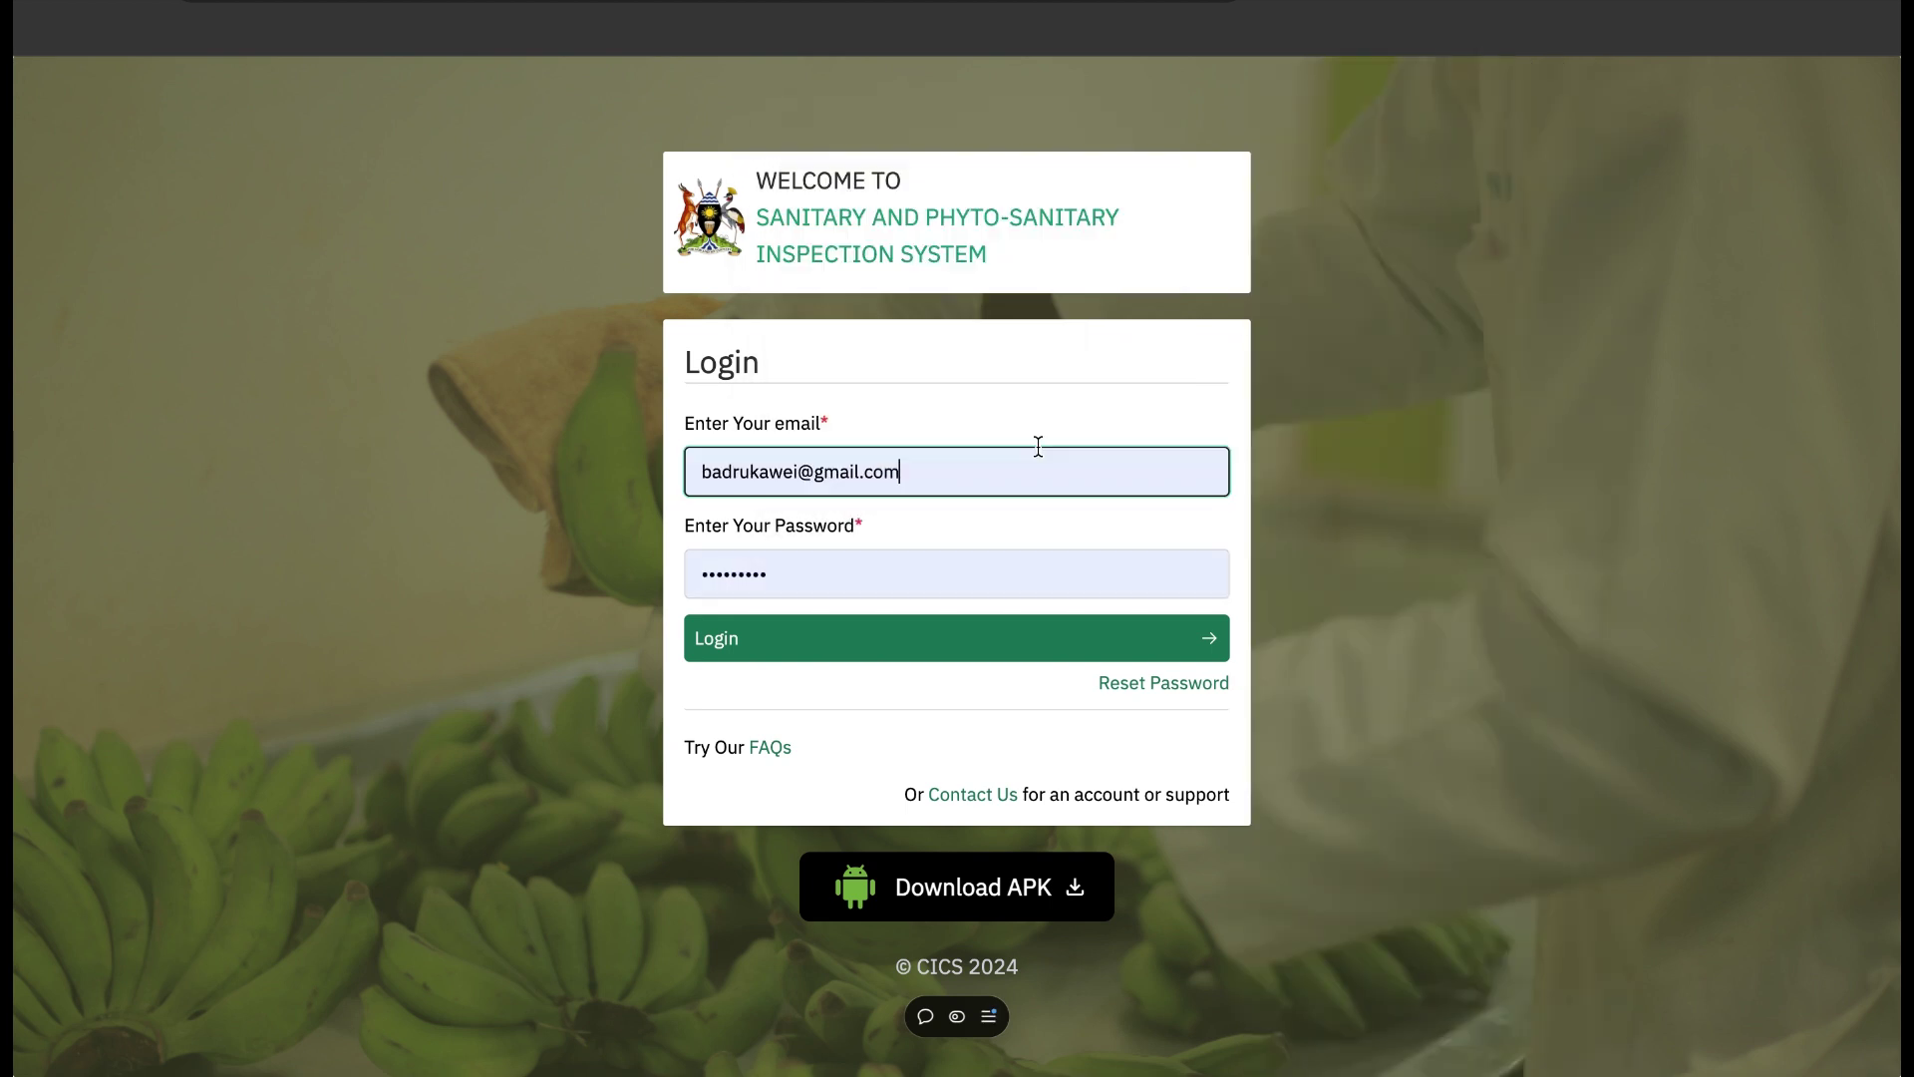
click(889, 650)
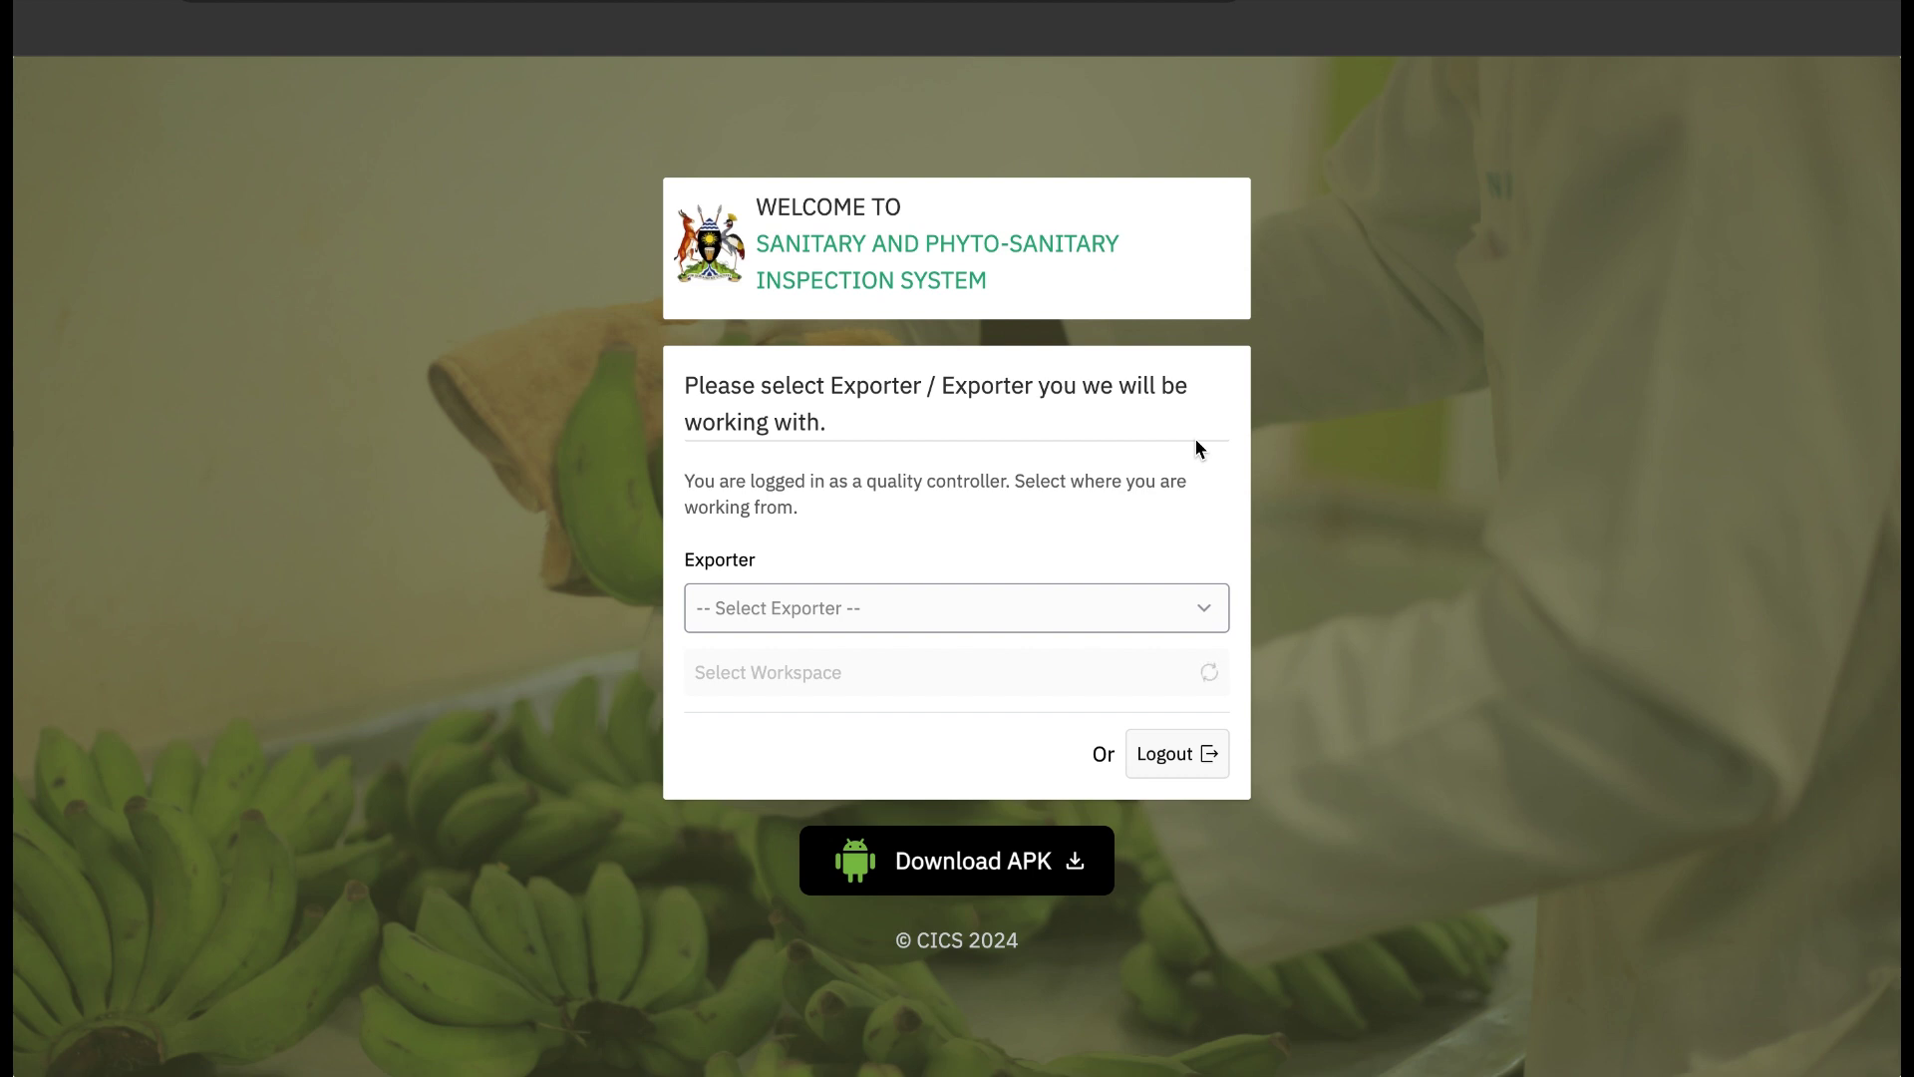
click(1020, 610)
click(998, 642)
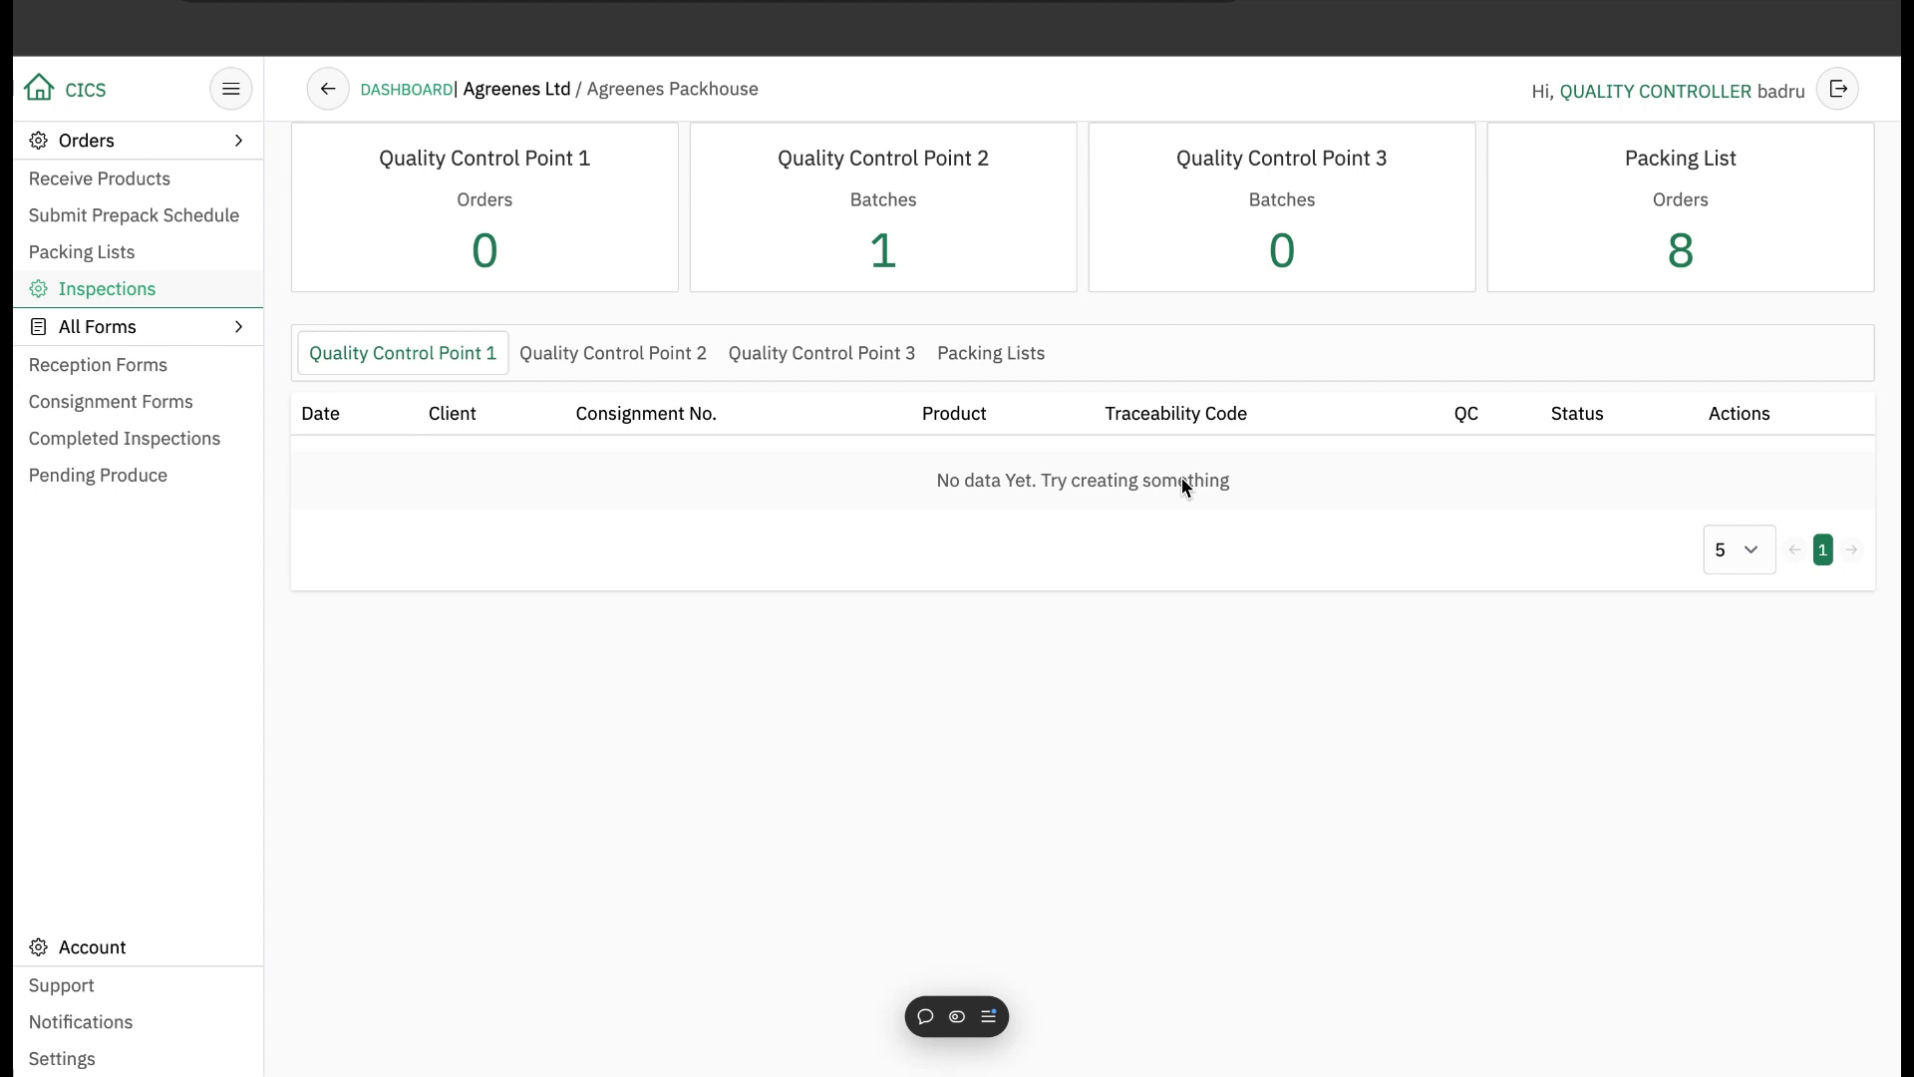
Open the pending Amazon LLC packing list from the inspections and save its packing list update.
click(985, 355)
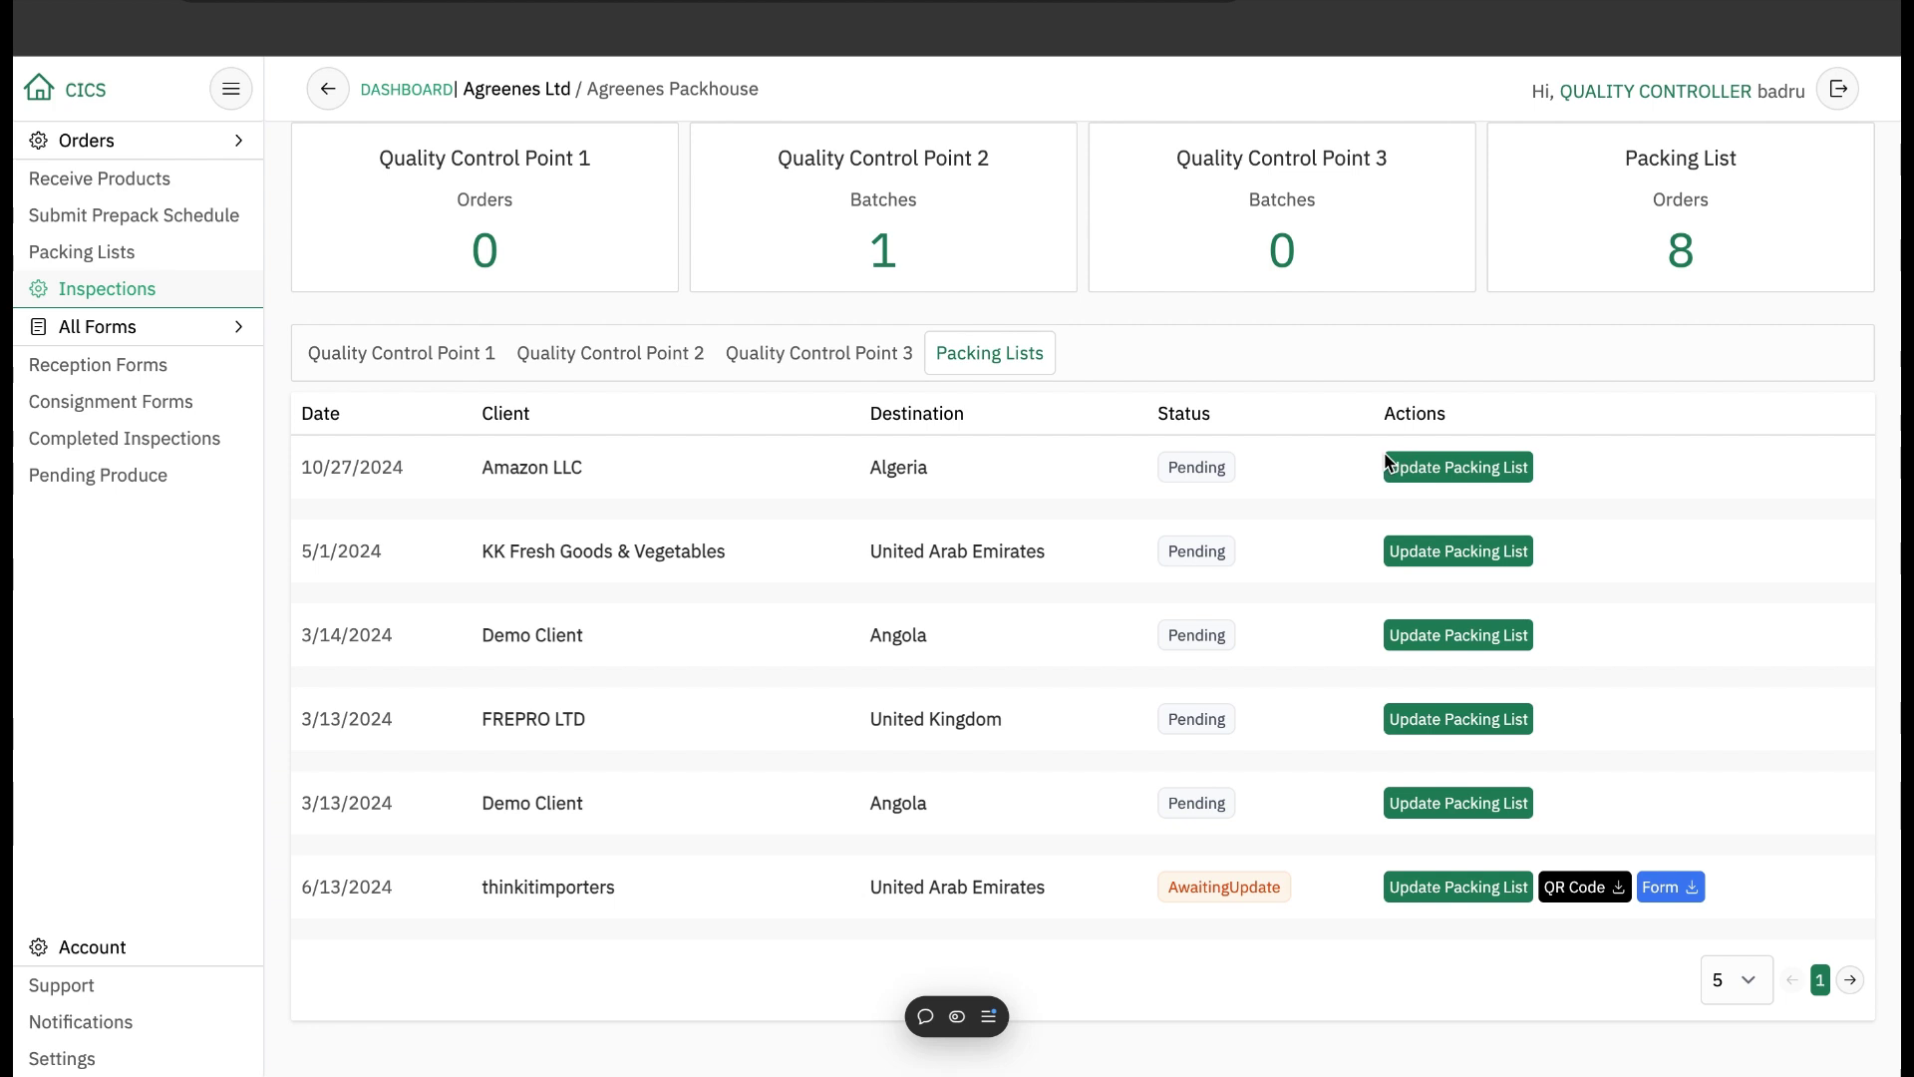
click(1455, 468)
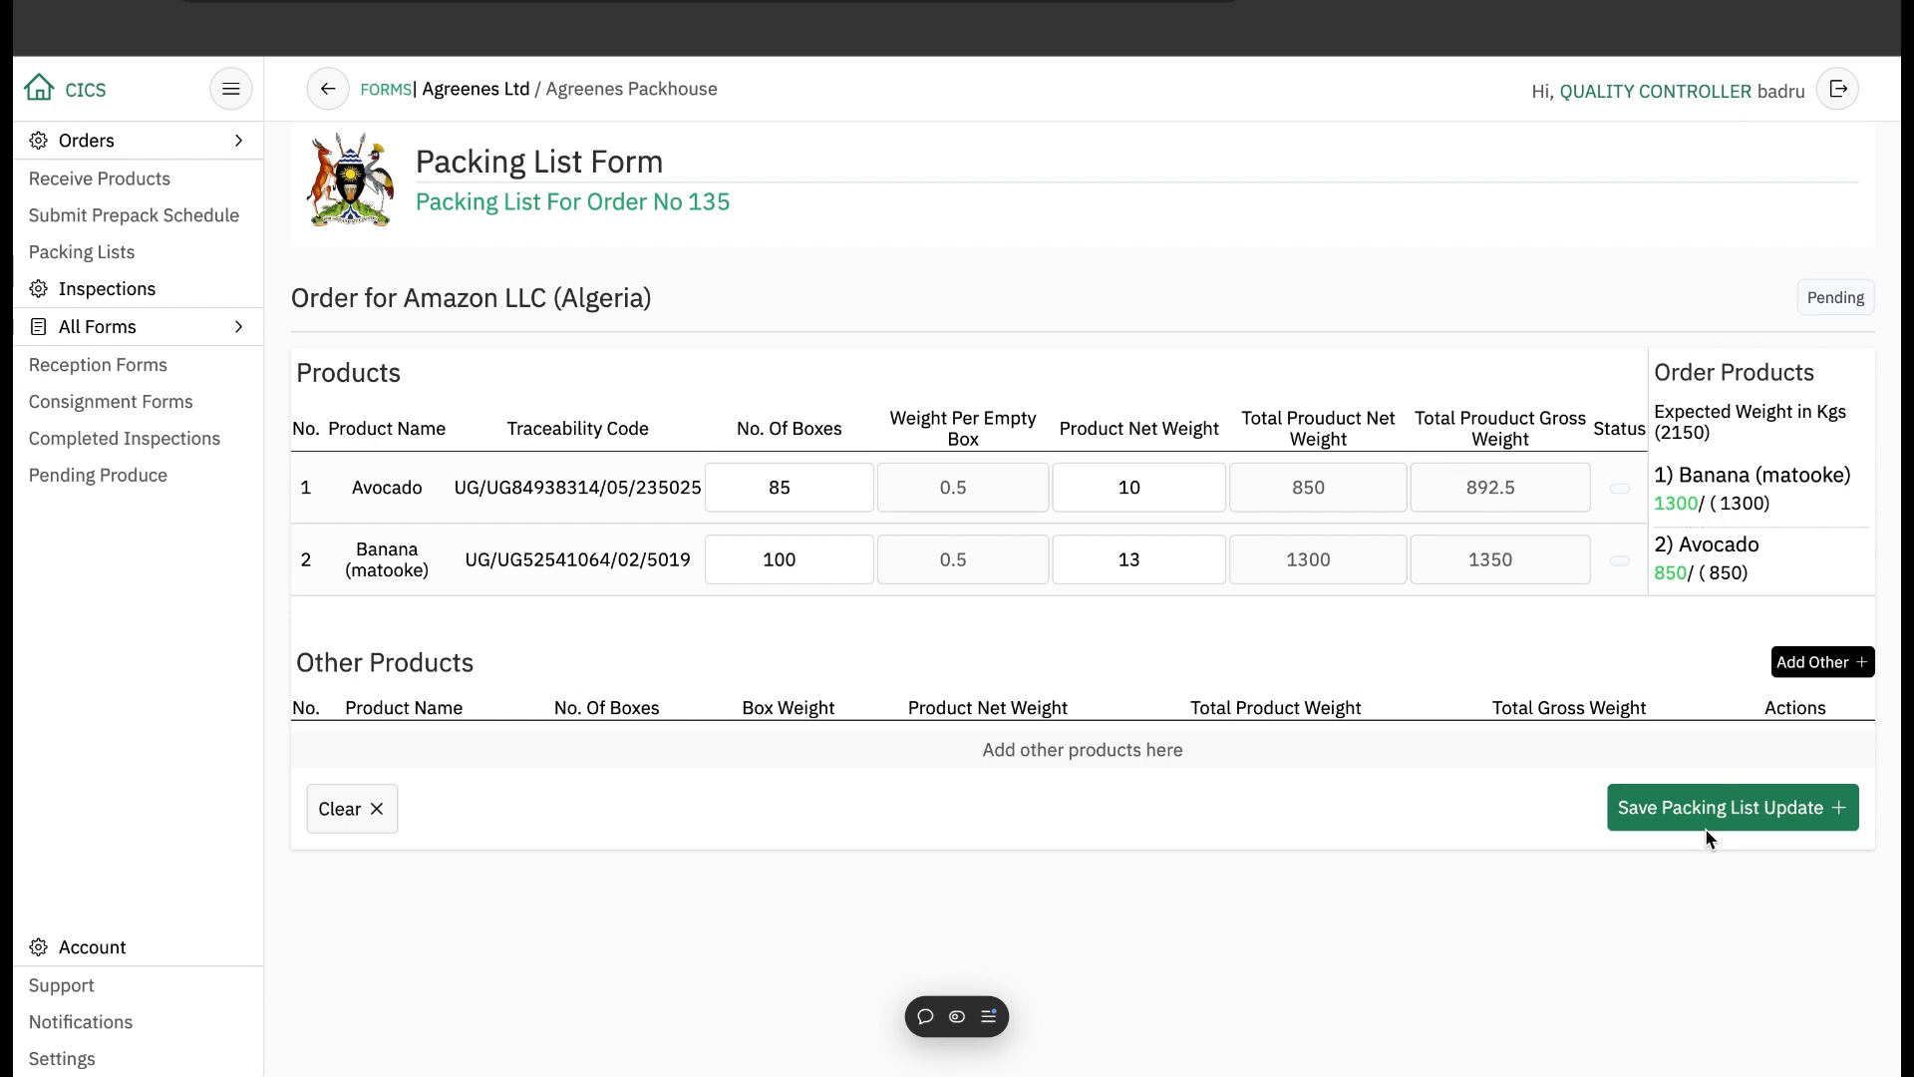
click(1675, 812)
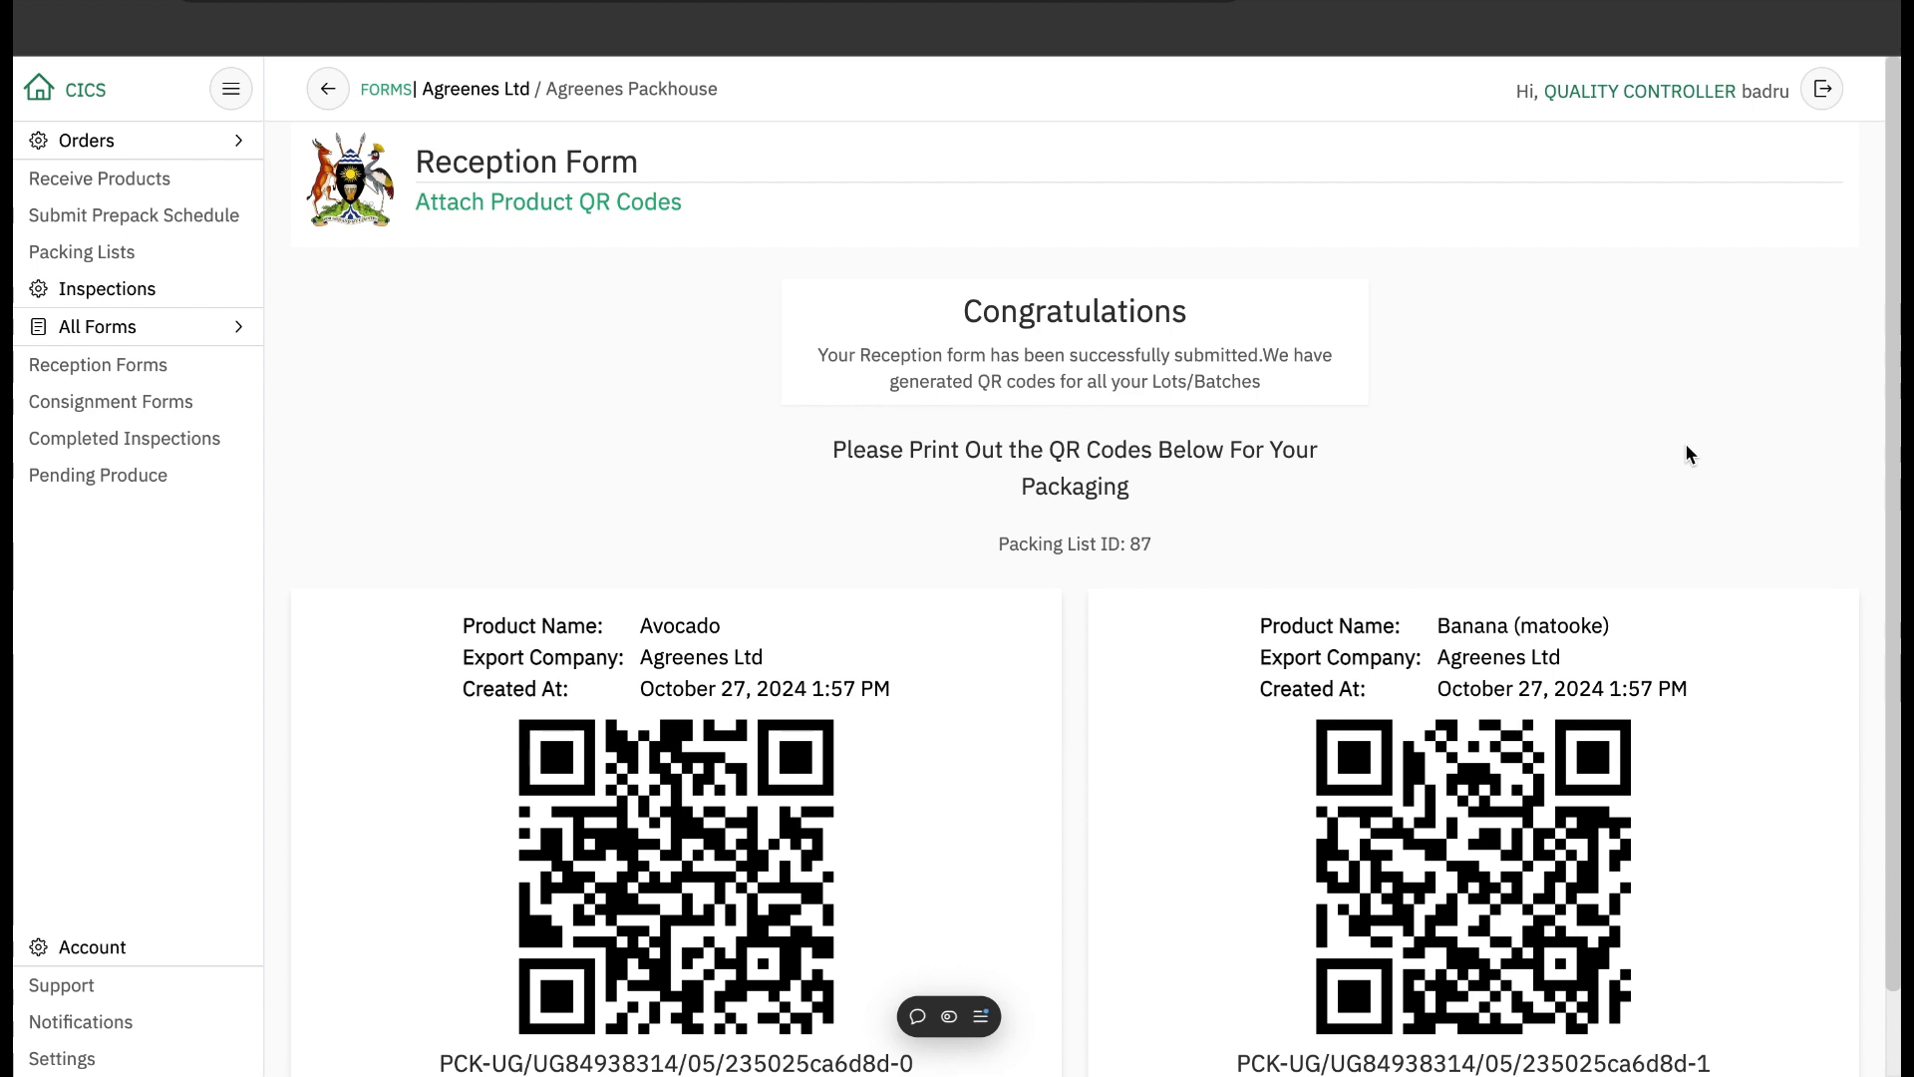
Start a prepack schedule for the Amazon LLC - Algeria order with a planning window from 27/10/2024 to 29/10/2024, and continue to the planned consignments.
click(137, 212)
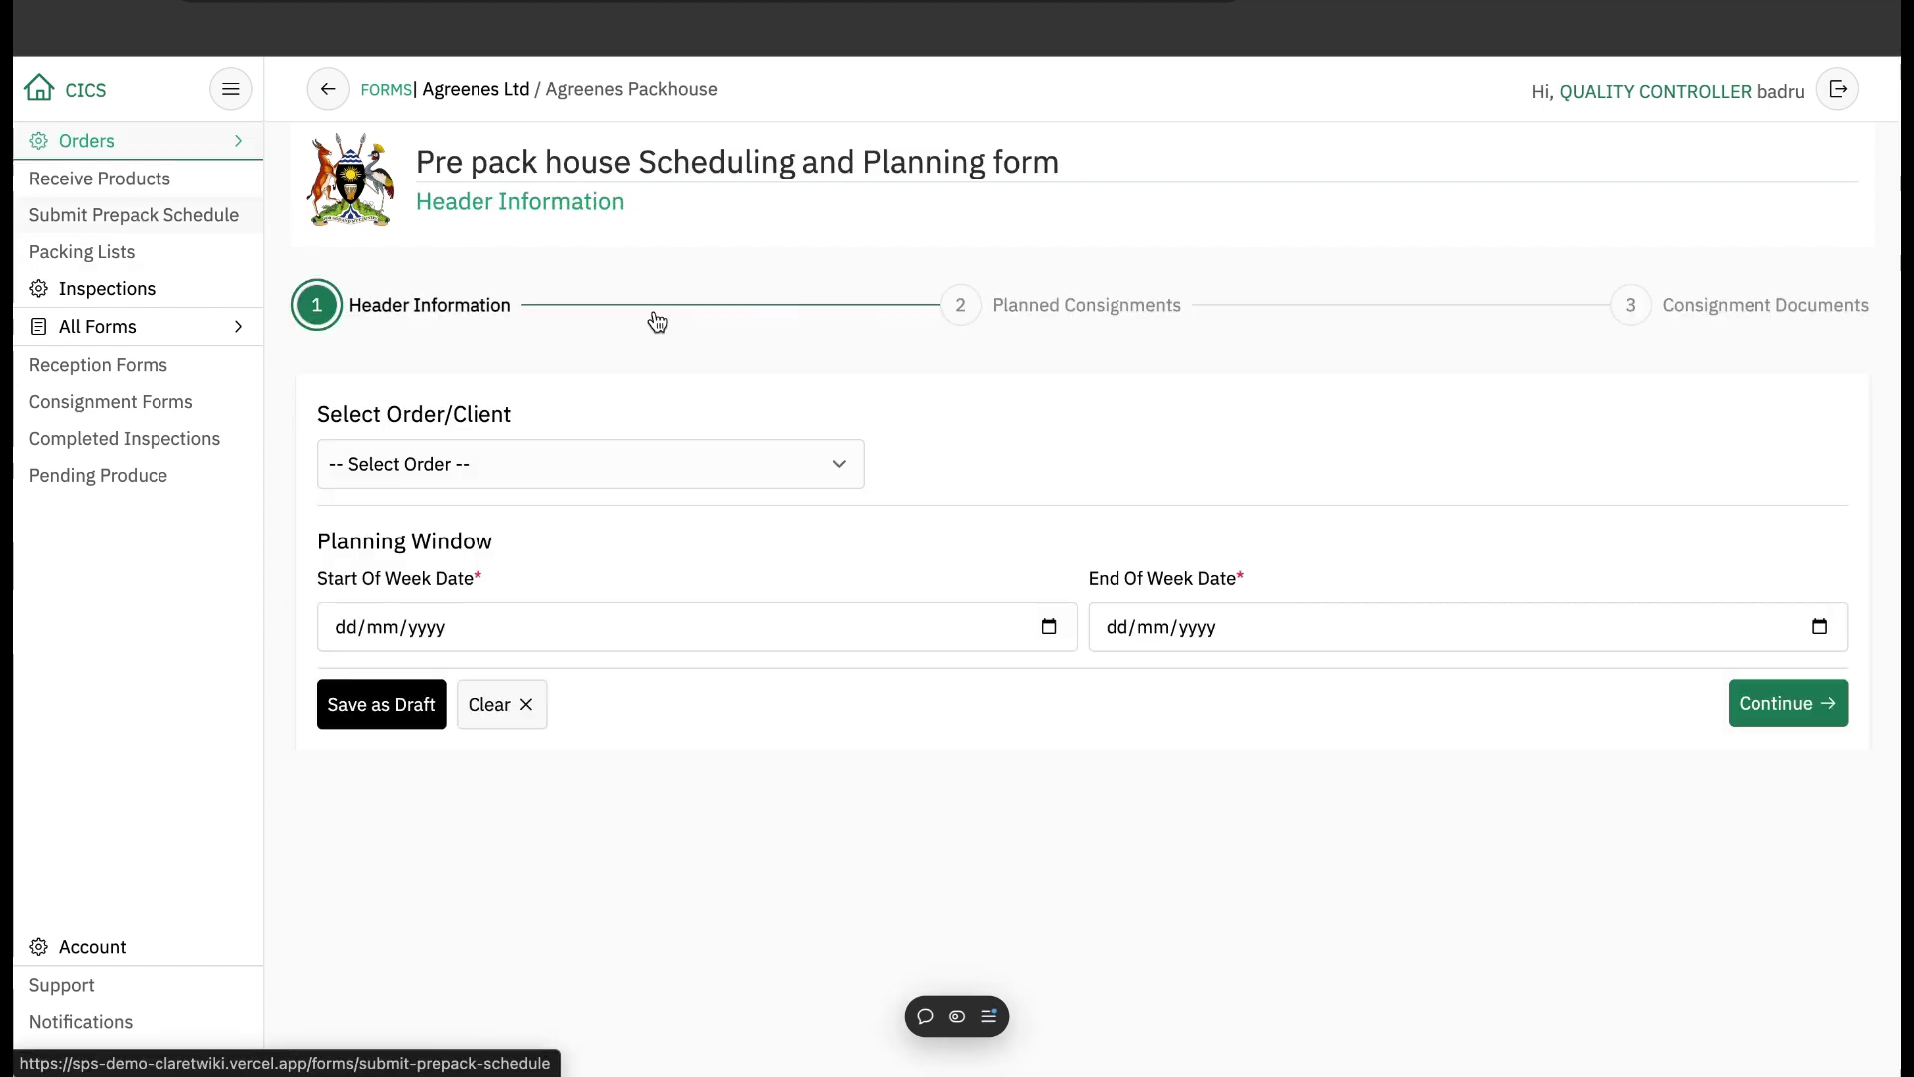
click(538, 465)
click(539, 492)
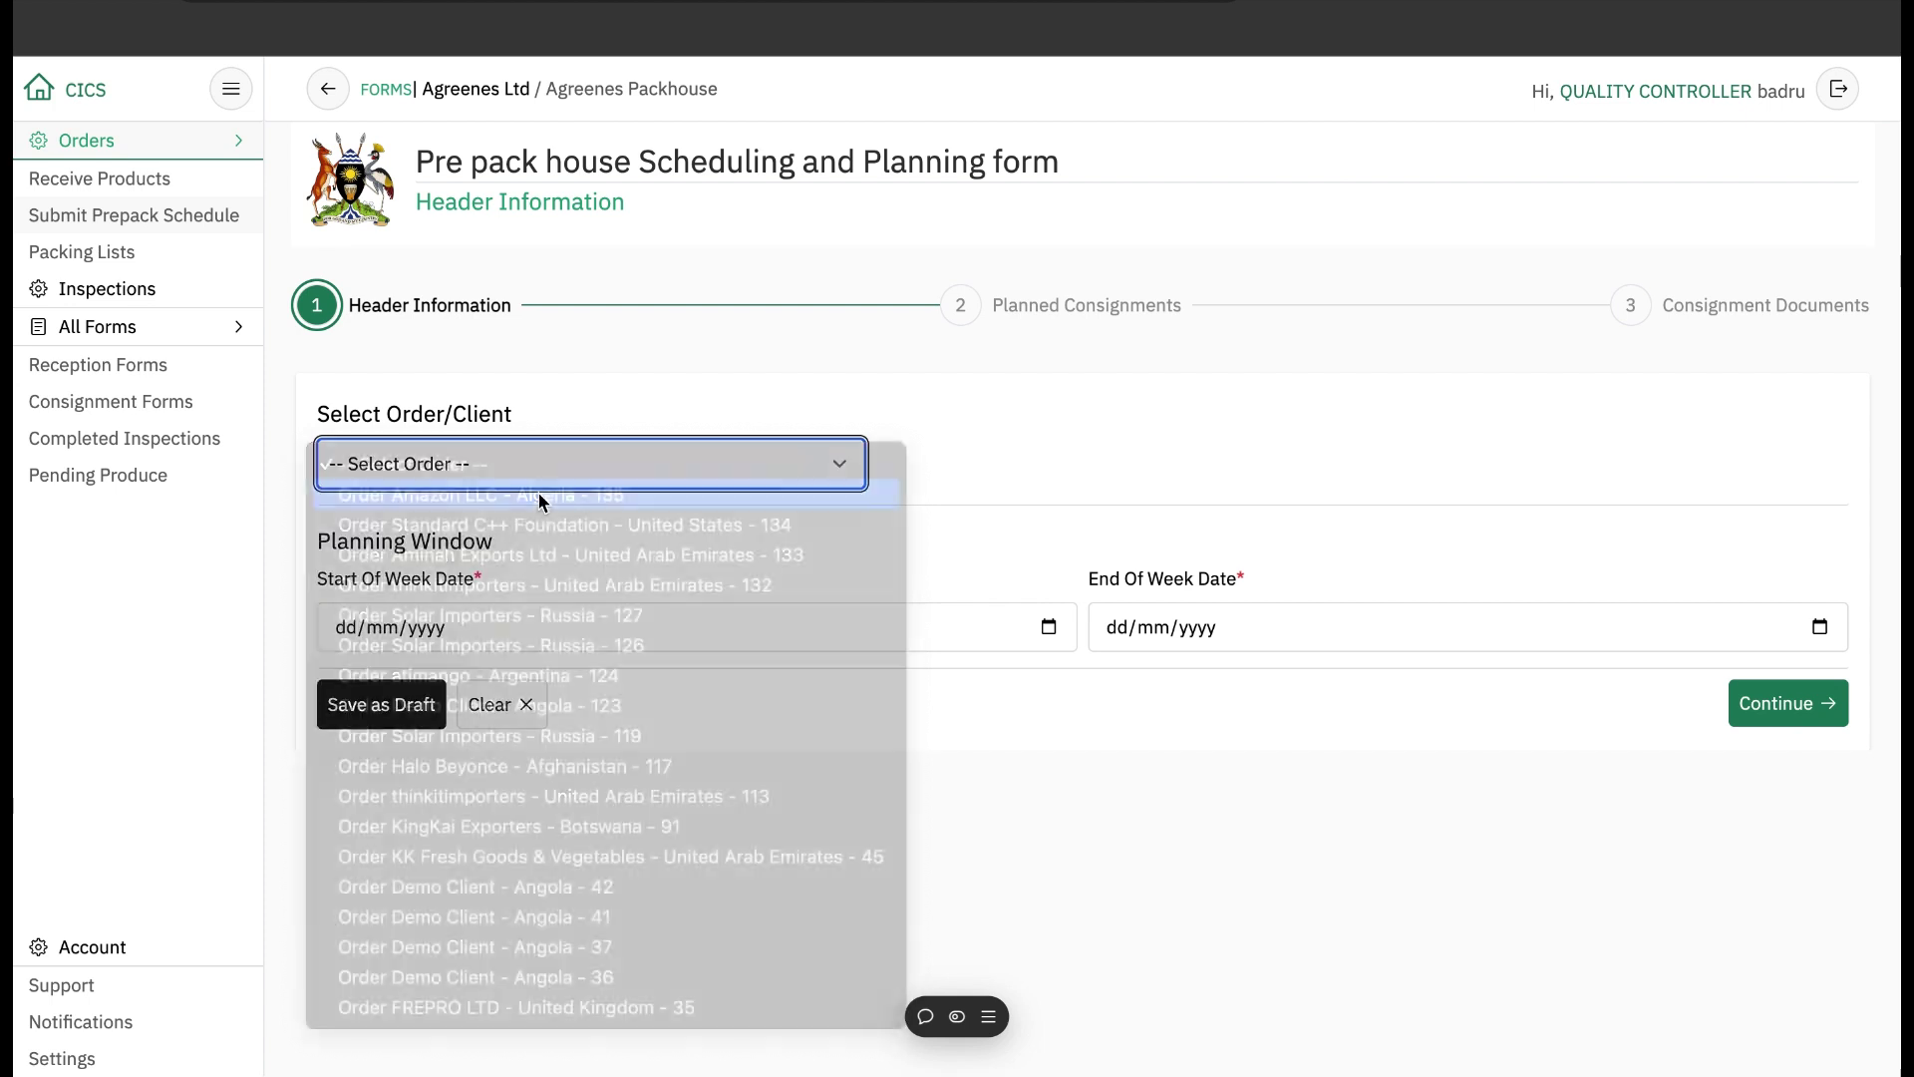
click(526, 670)
click(1042, 666)
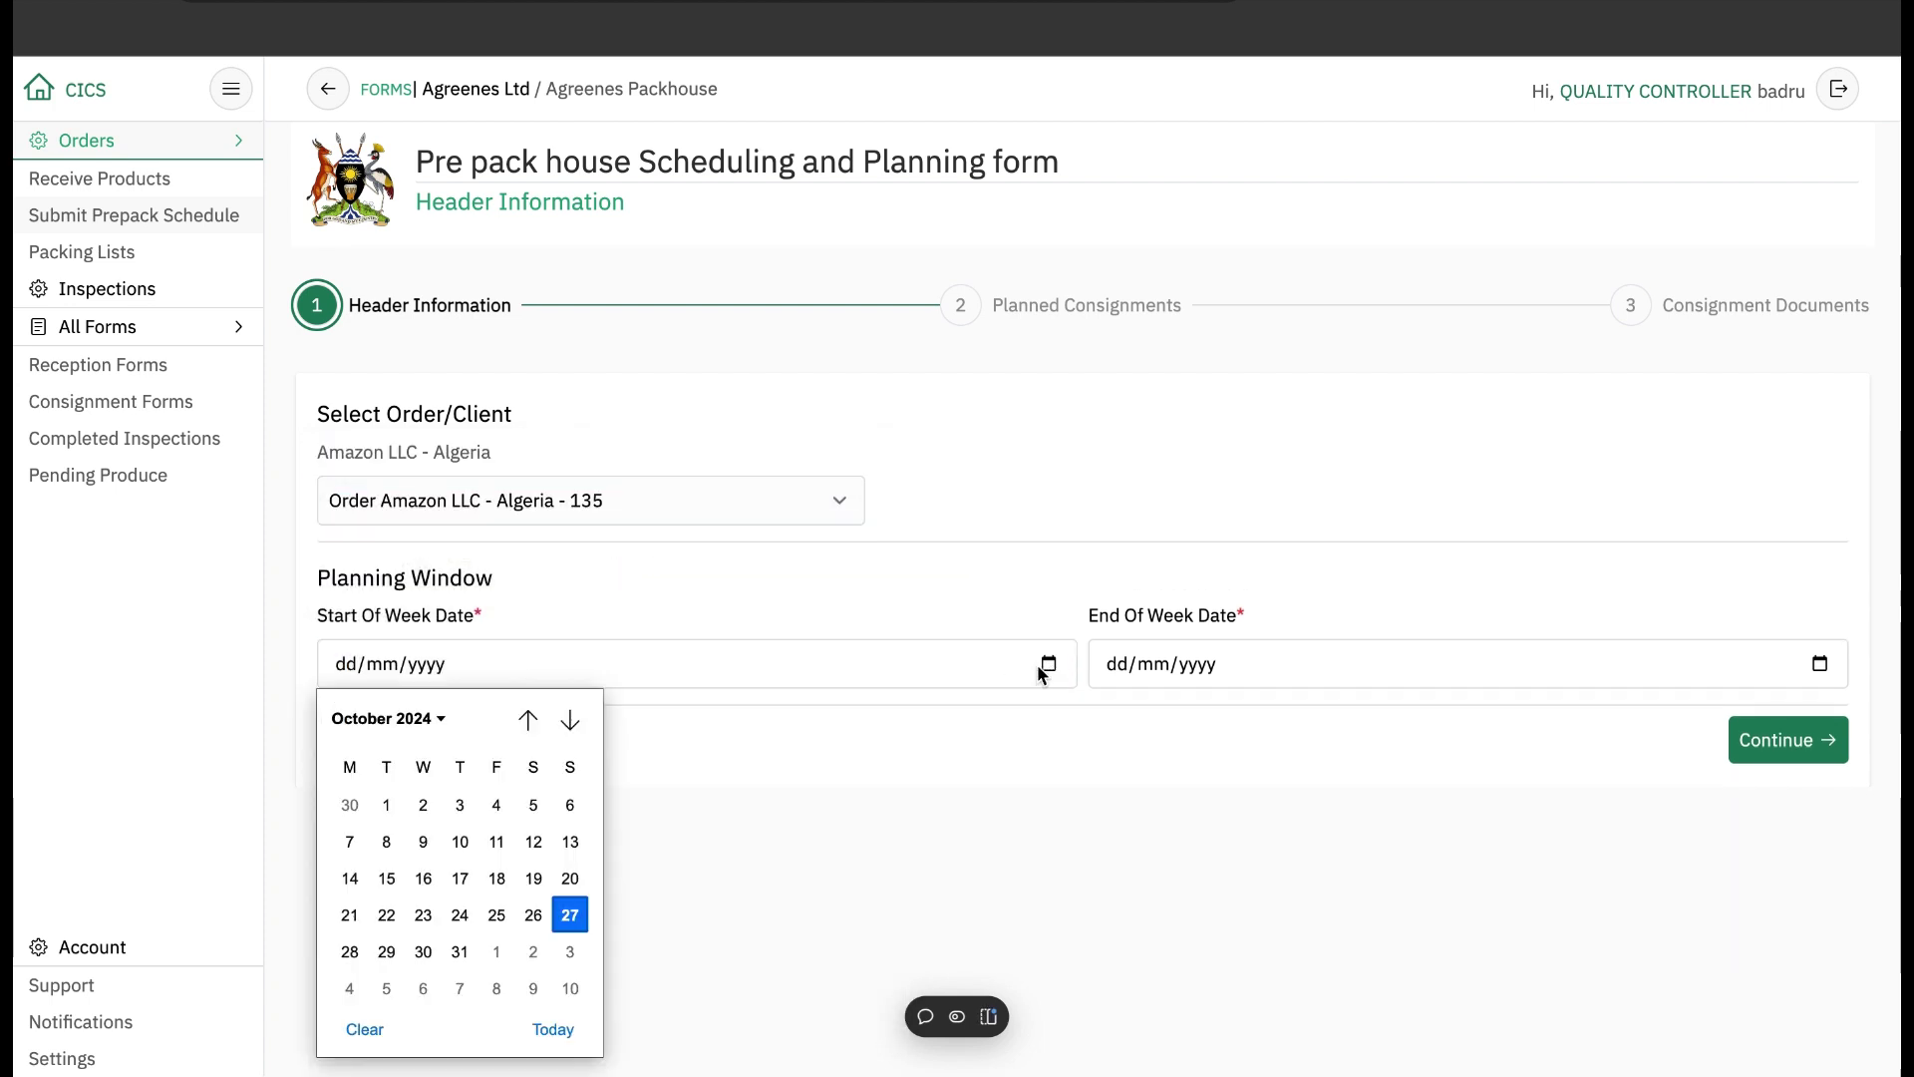
click(569, 914)
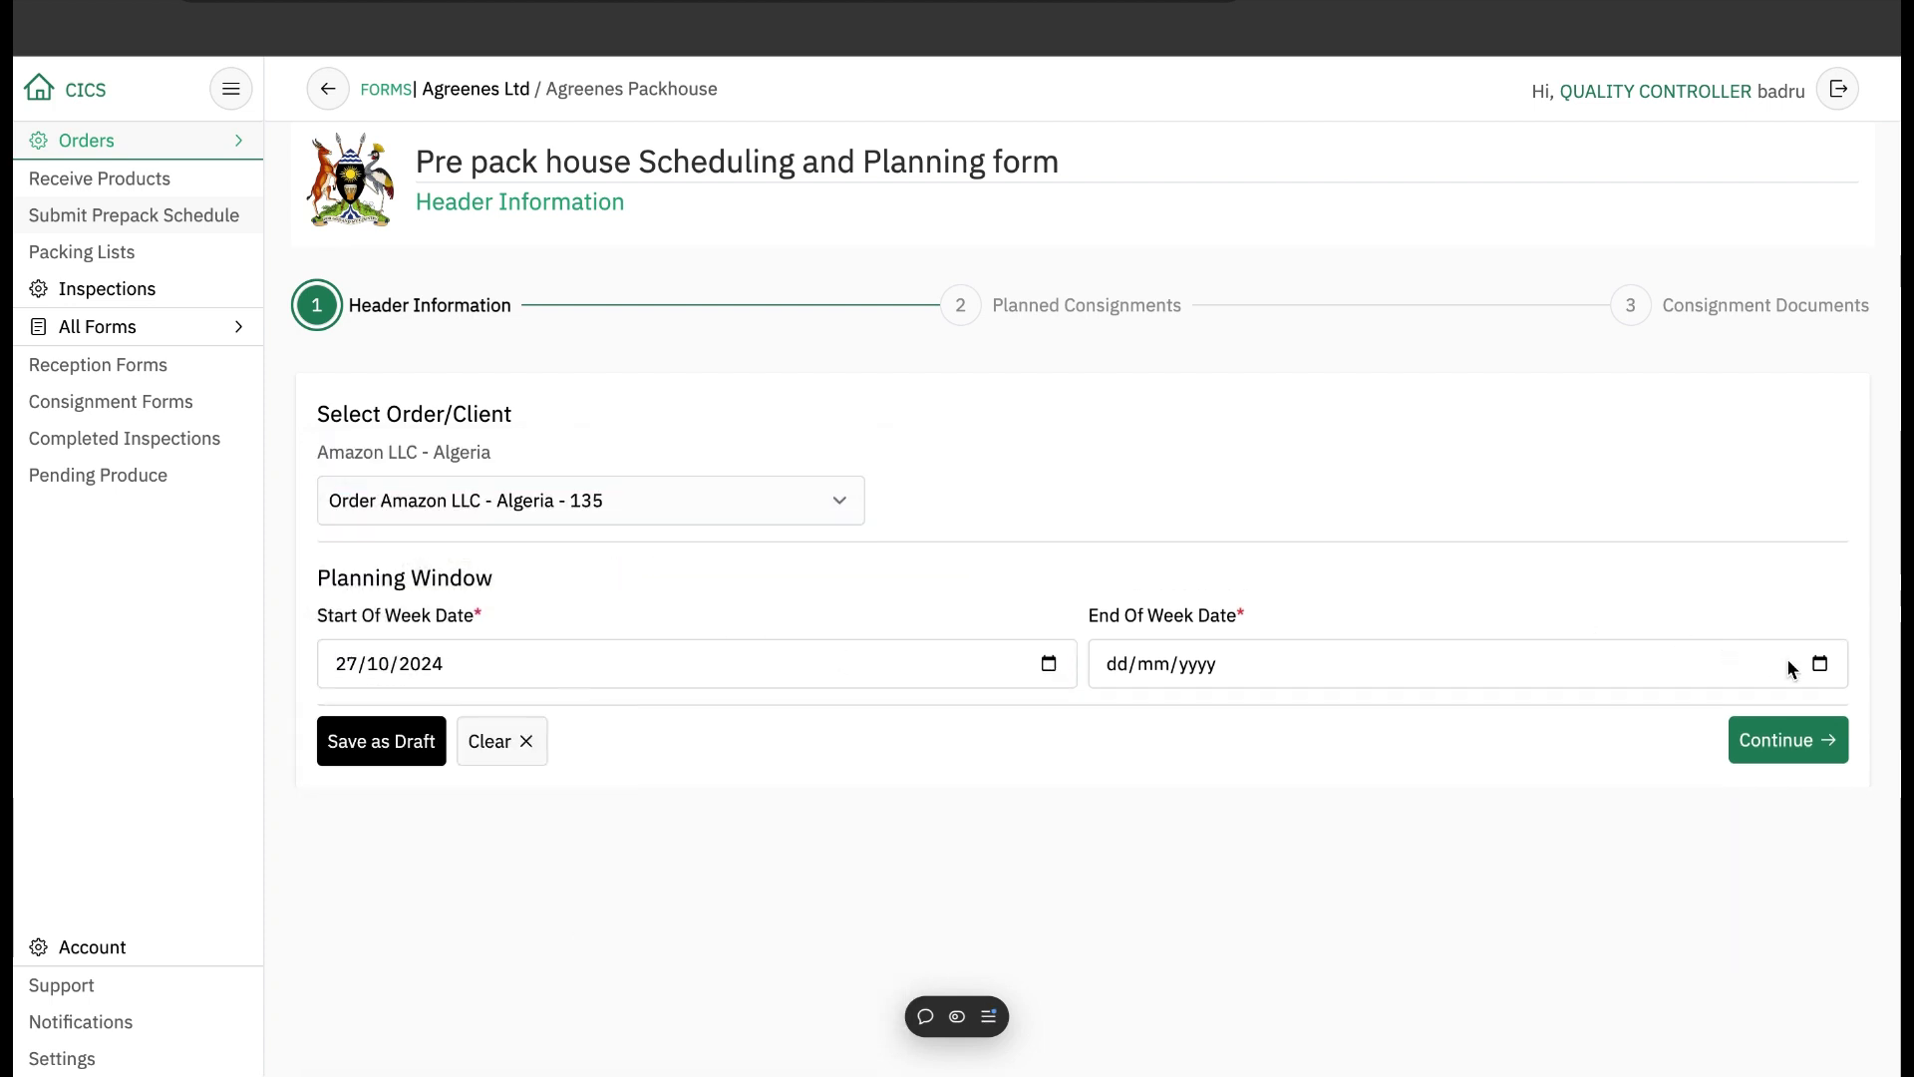
click(1817, 664)
click(1162, 944)
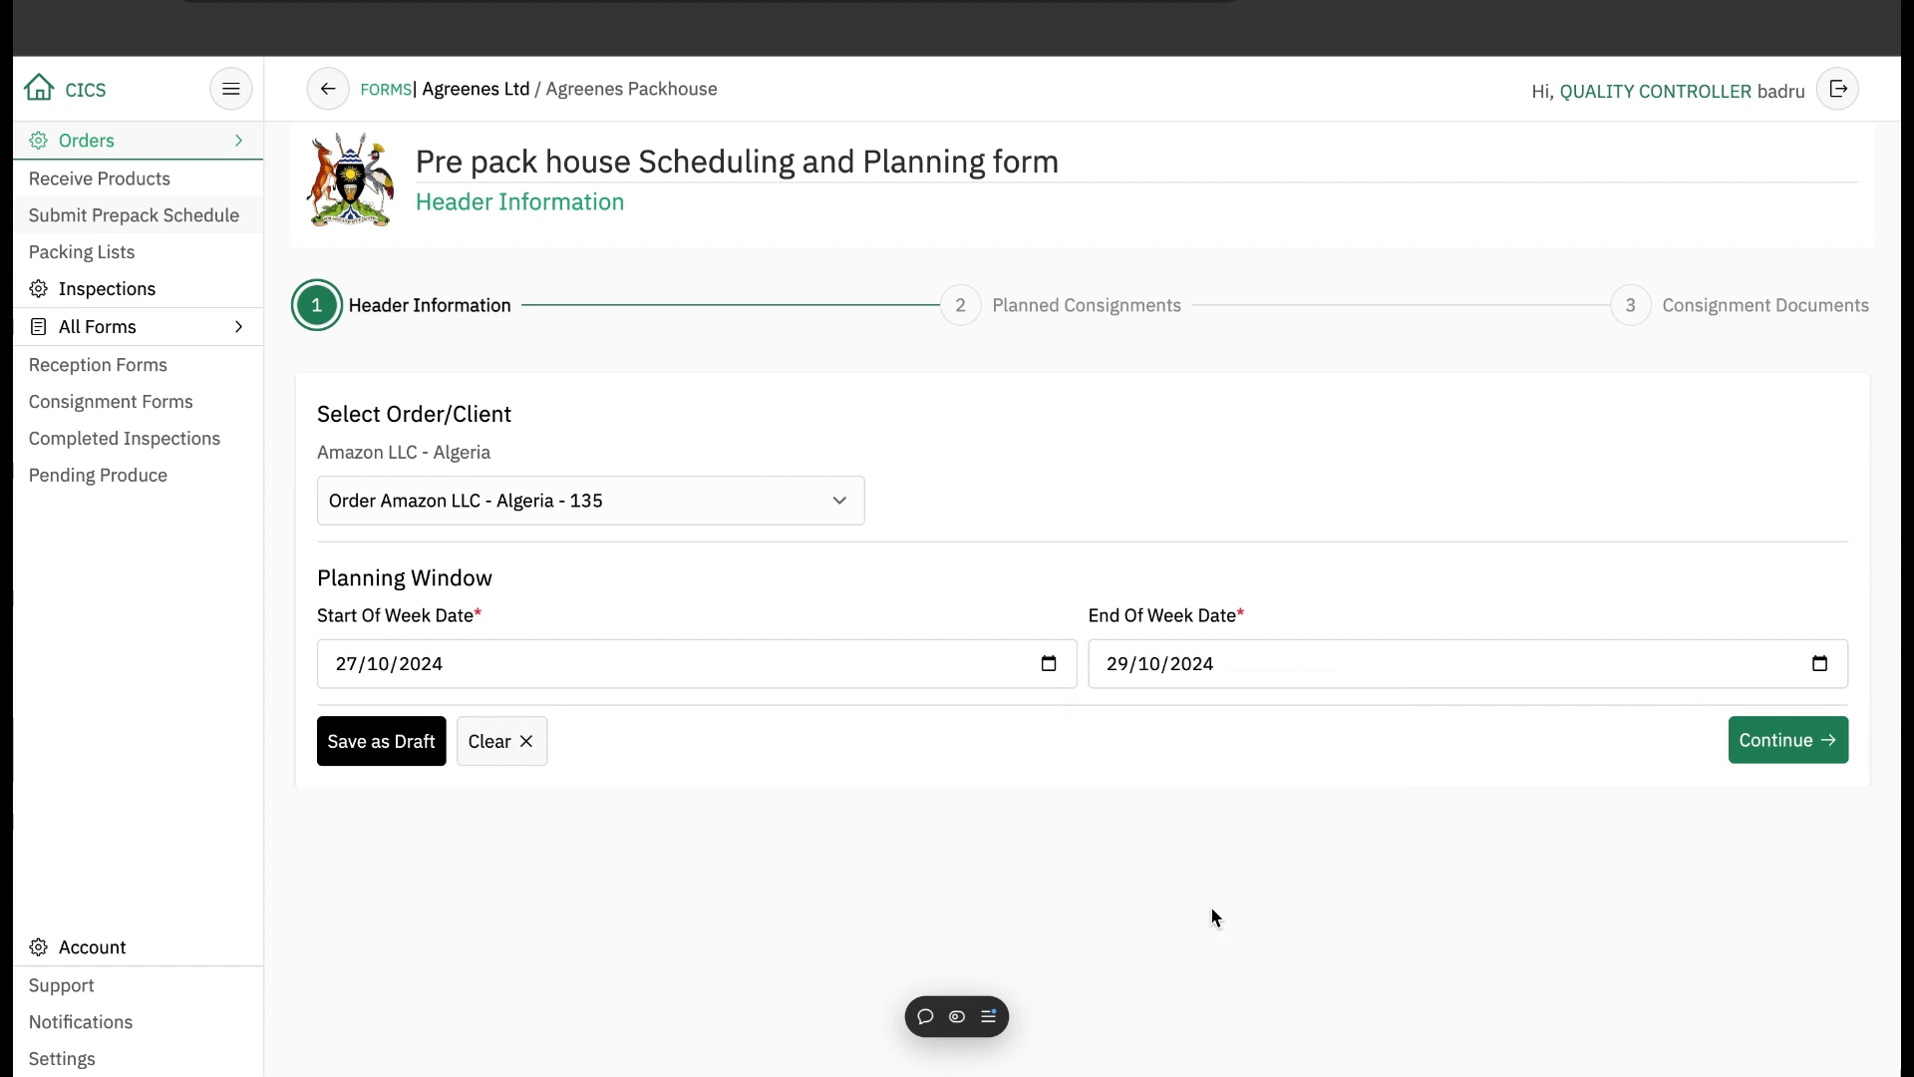
click(1790, 749)
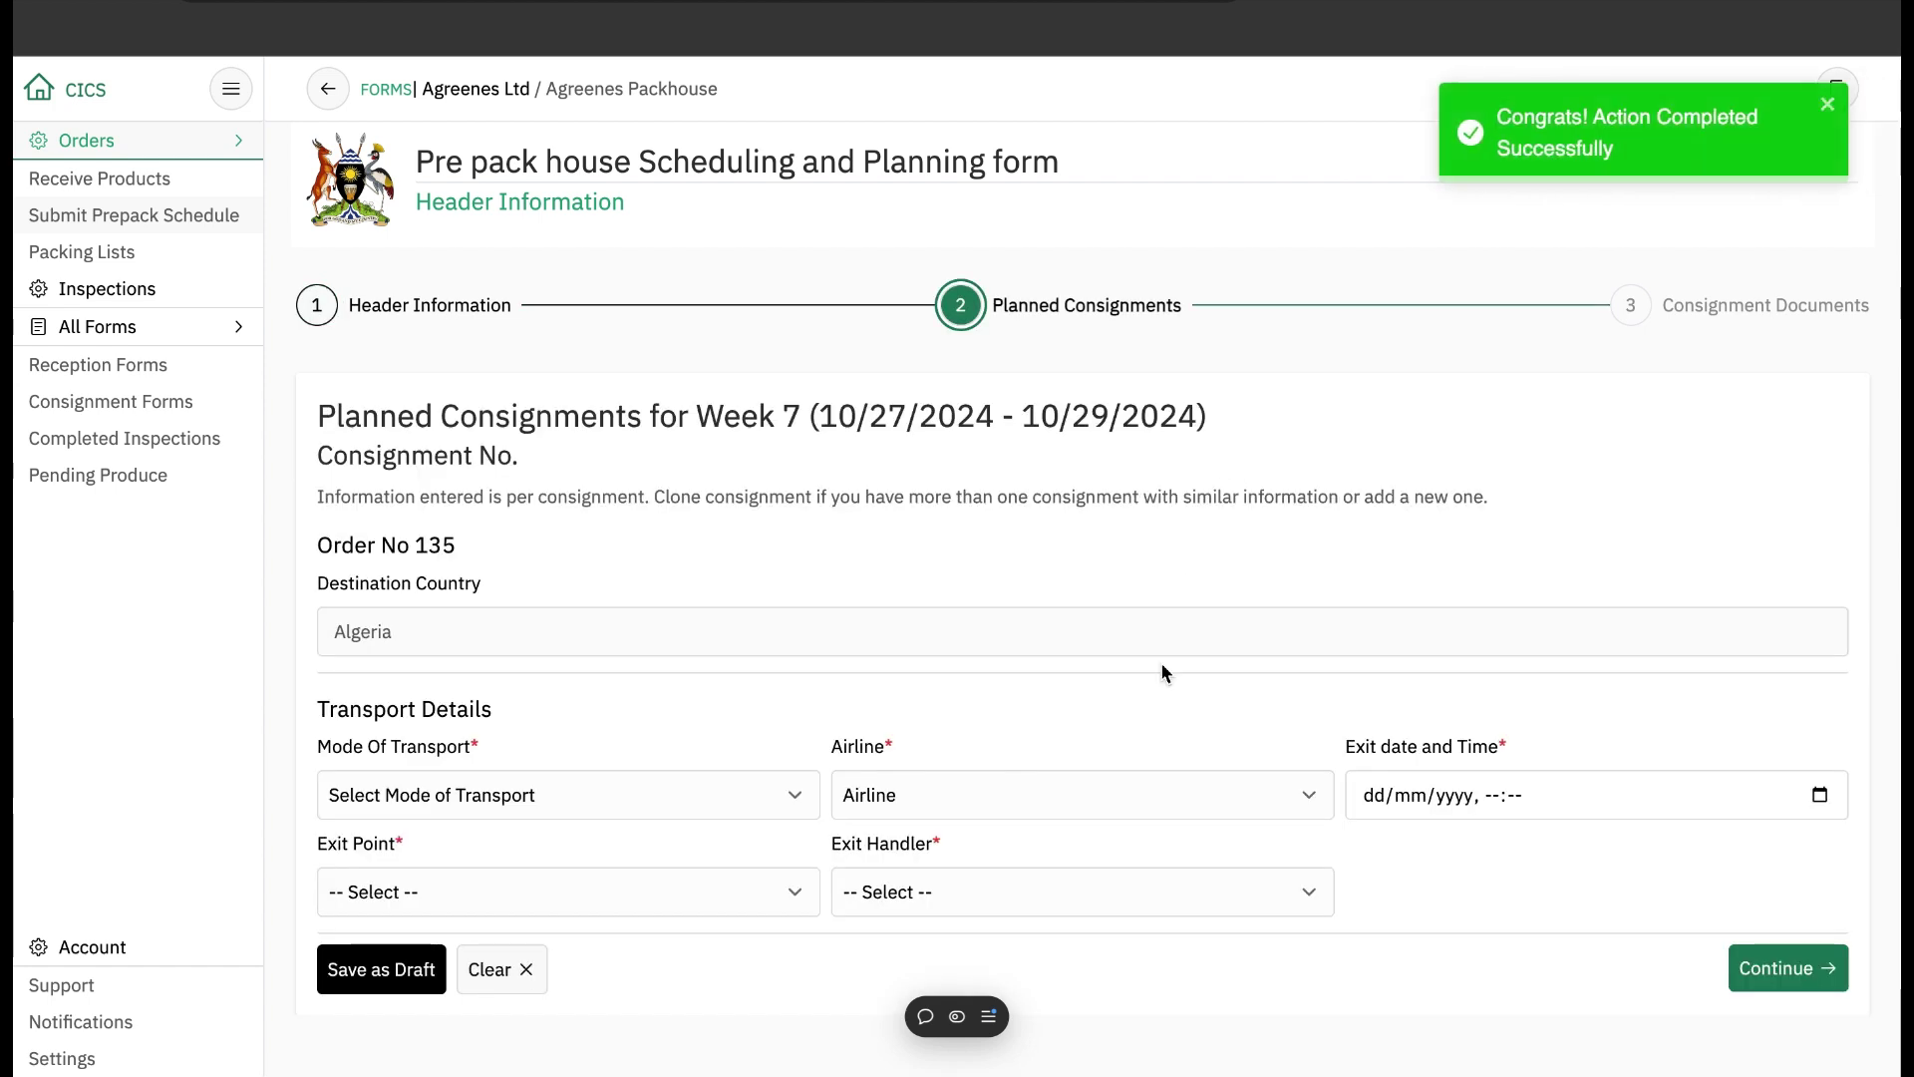
Set the consignment's transport mode to AIR, the airline to Uganda National Airlines Company Limited and the exit date and time to 27/10/2024, 16:07.
click(695, 794)
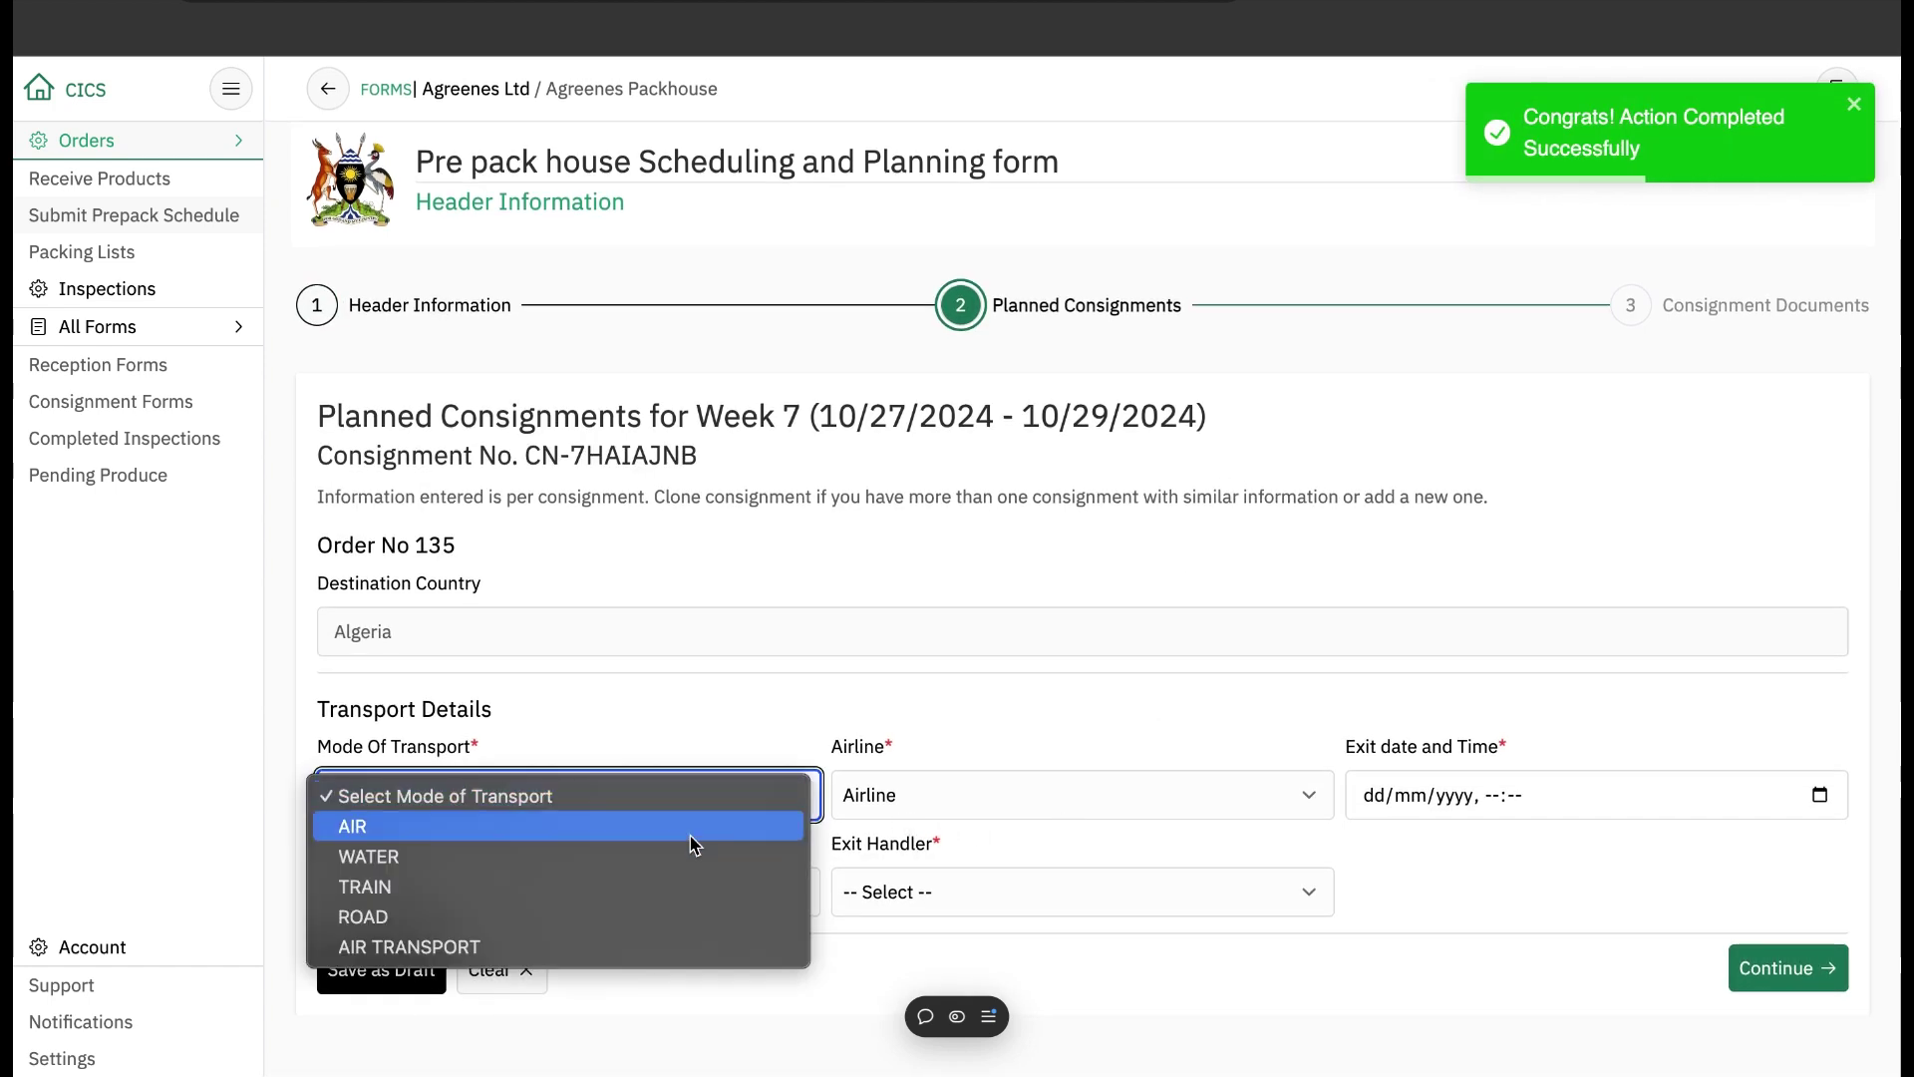
click(703, 826)
click(1016, 797)
click(1014, 826)
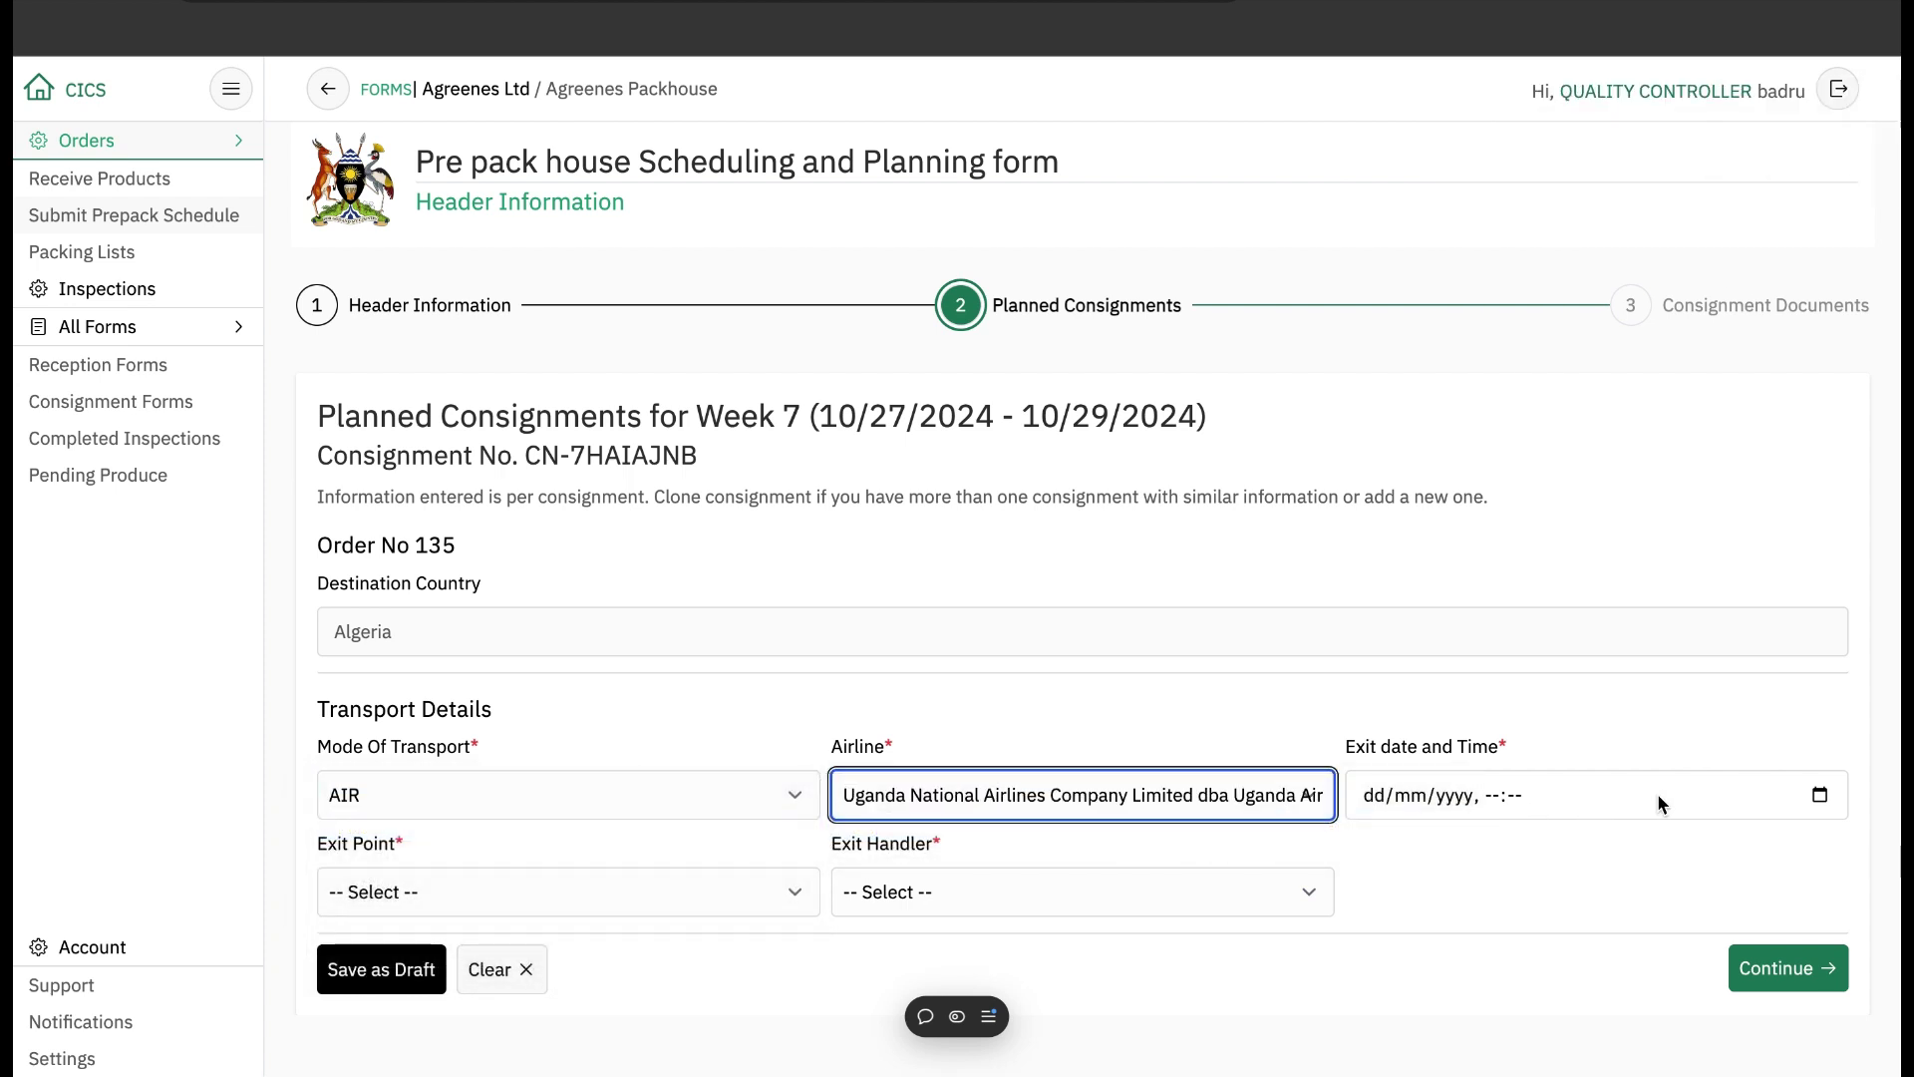
click(1657, 794)
click(1820, 795)
click(1598, 626)
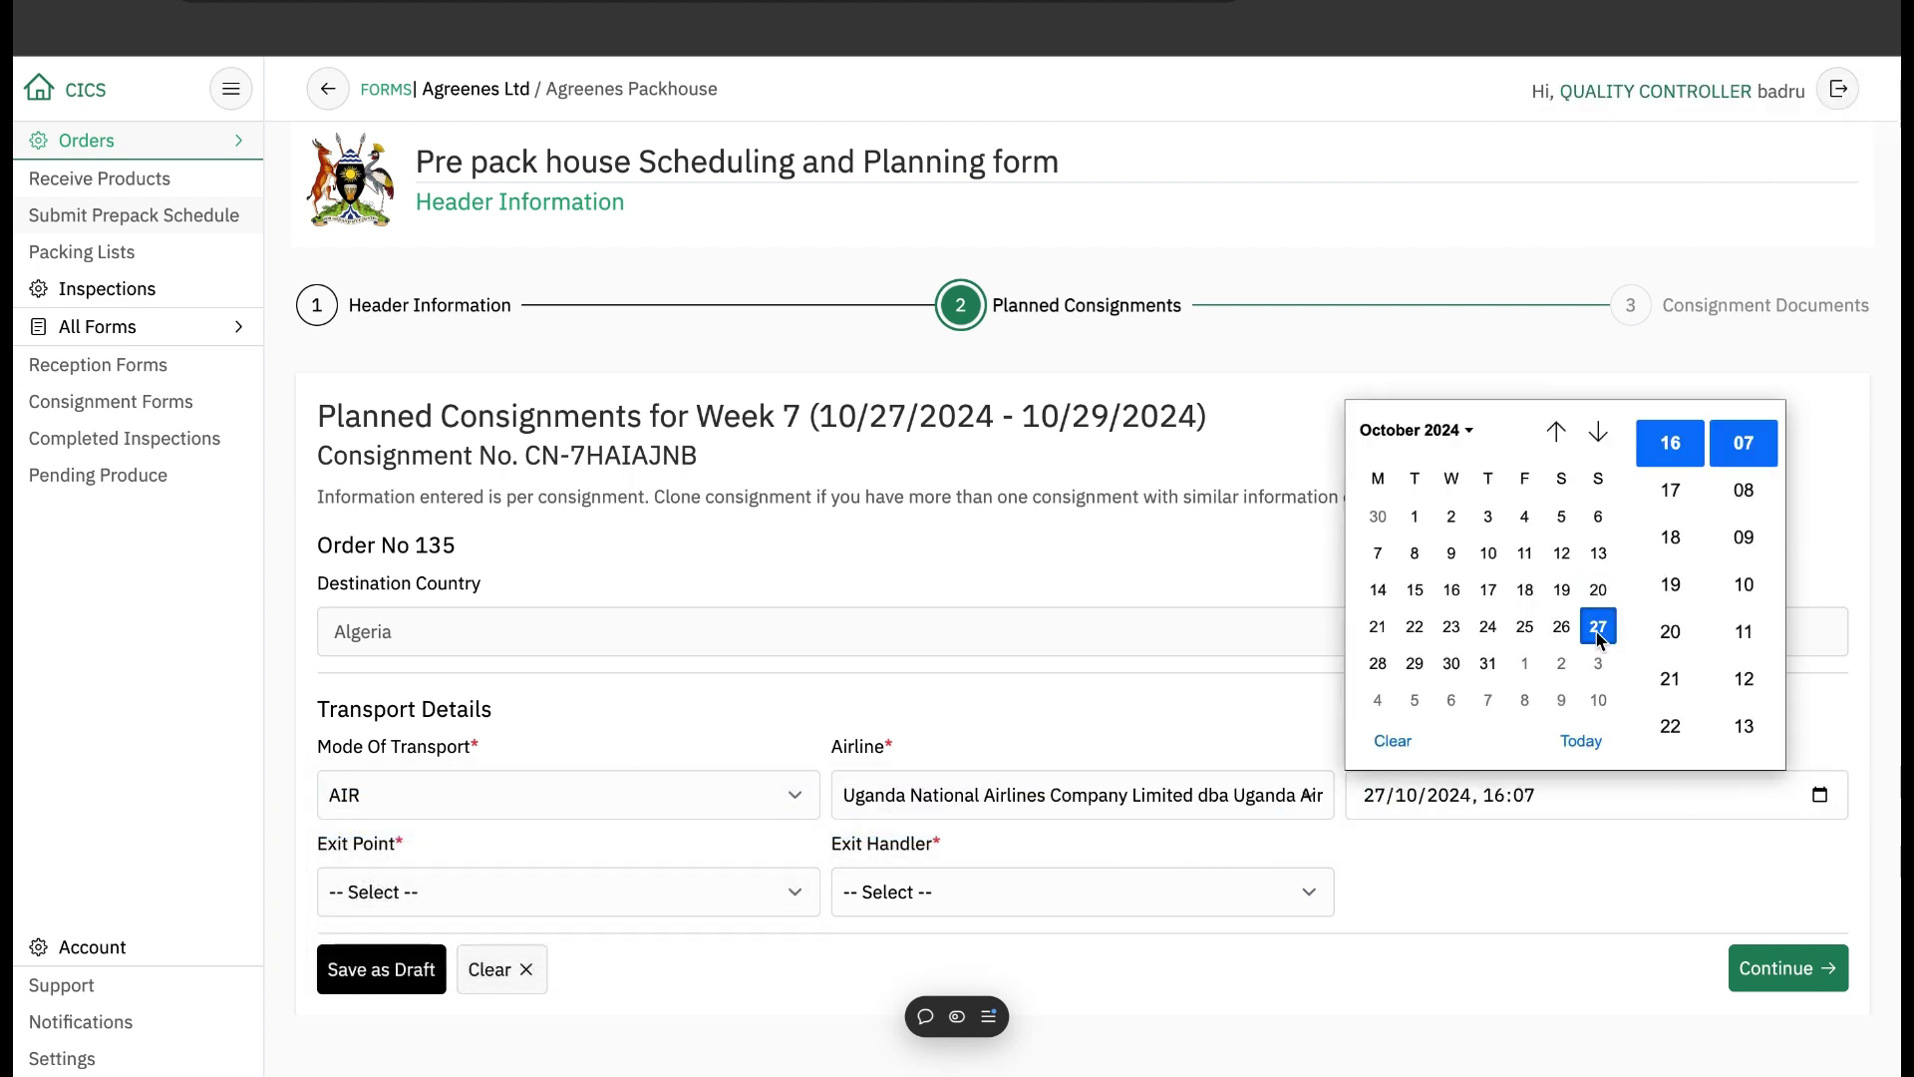
Set the consignment's exit point to EB (Entebbe) and select the first available exit handler.
click(734, 891)
click(713, 923)
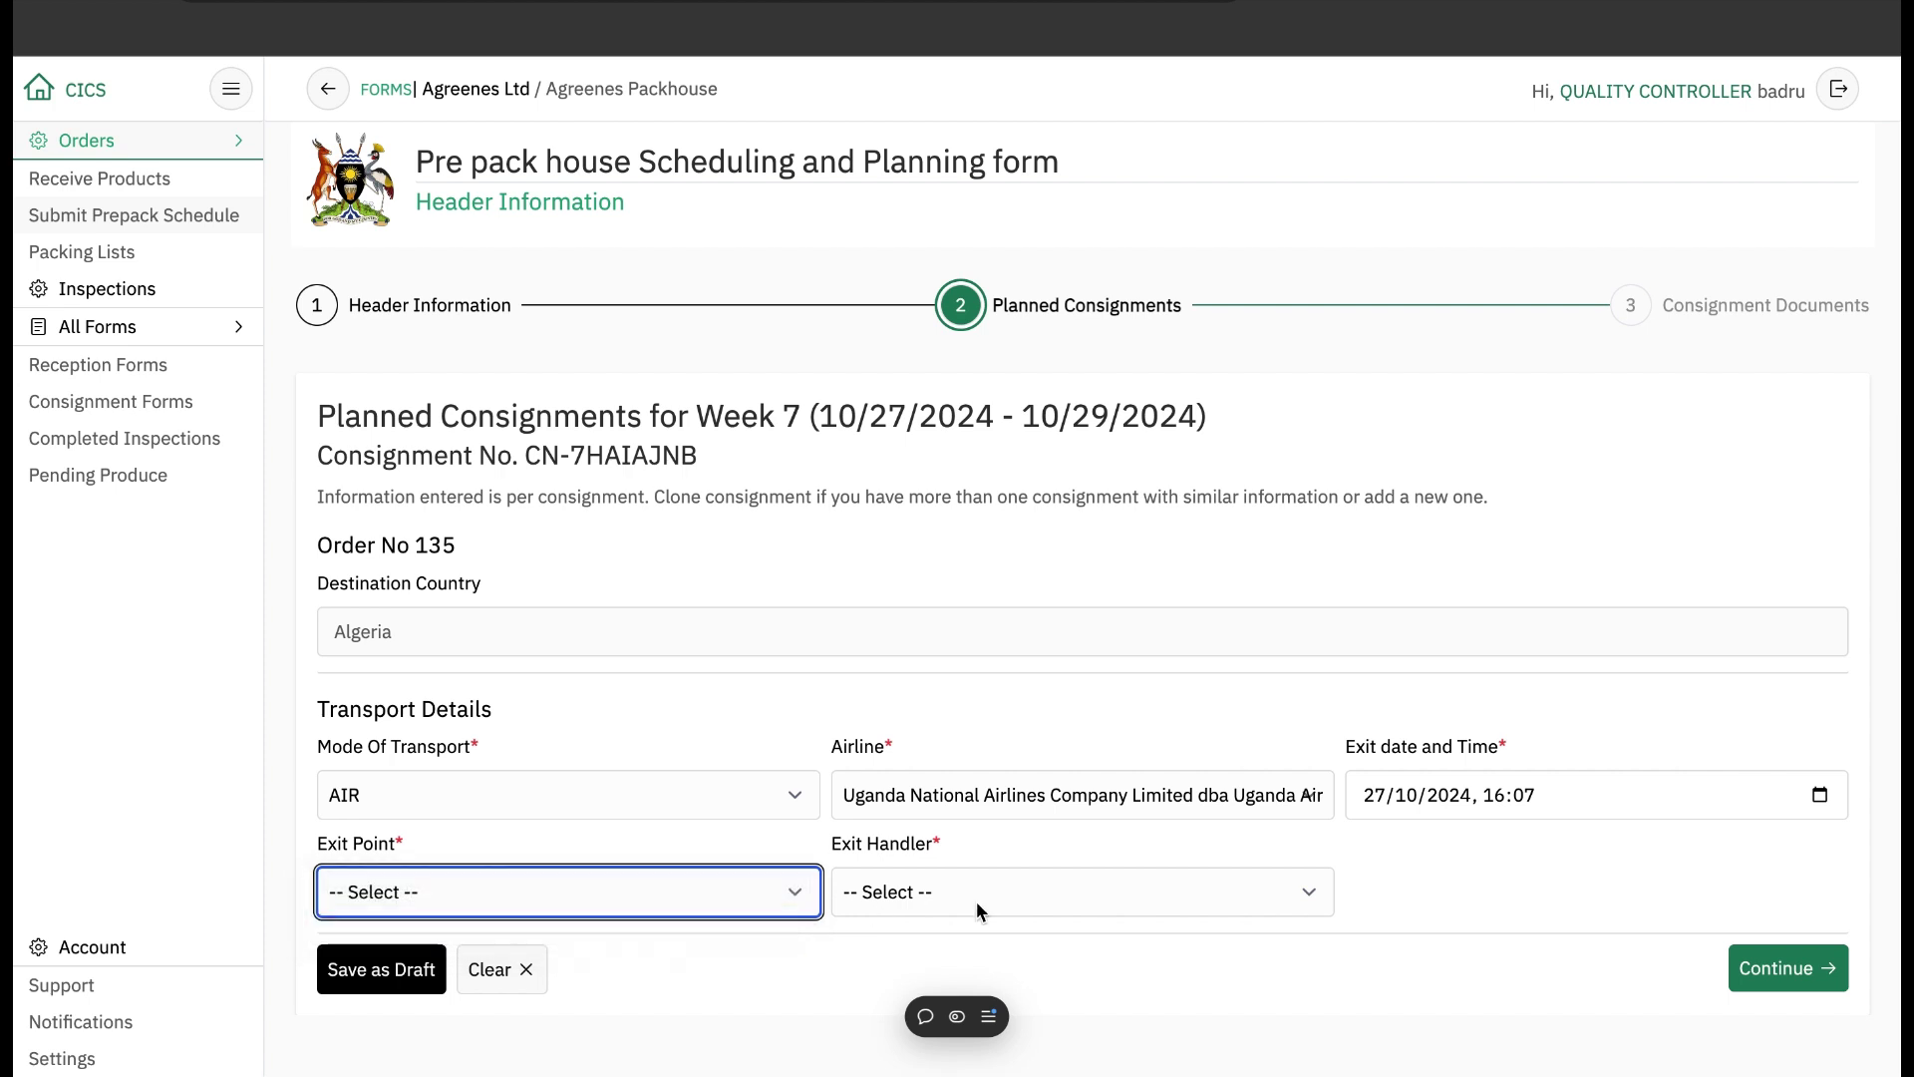
click(977, 901)
click(986, 923)
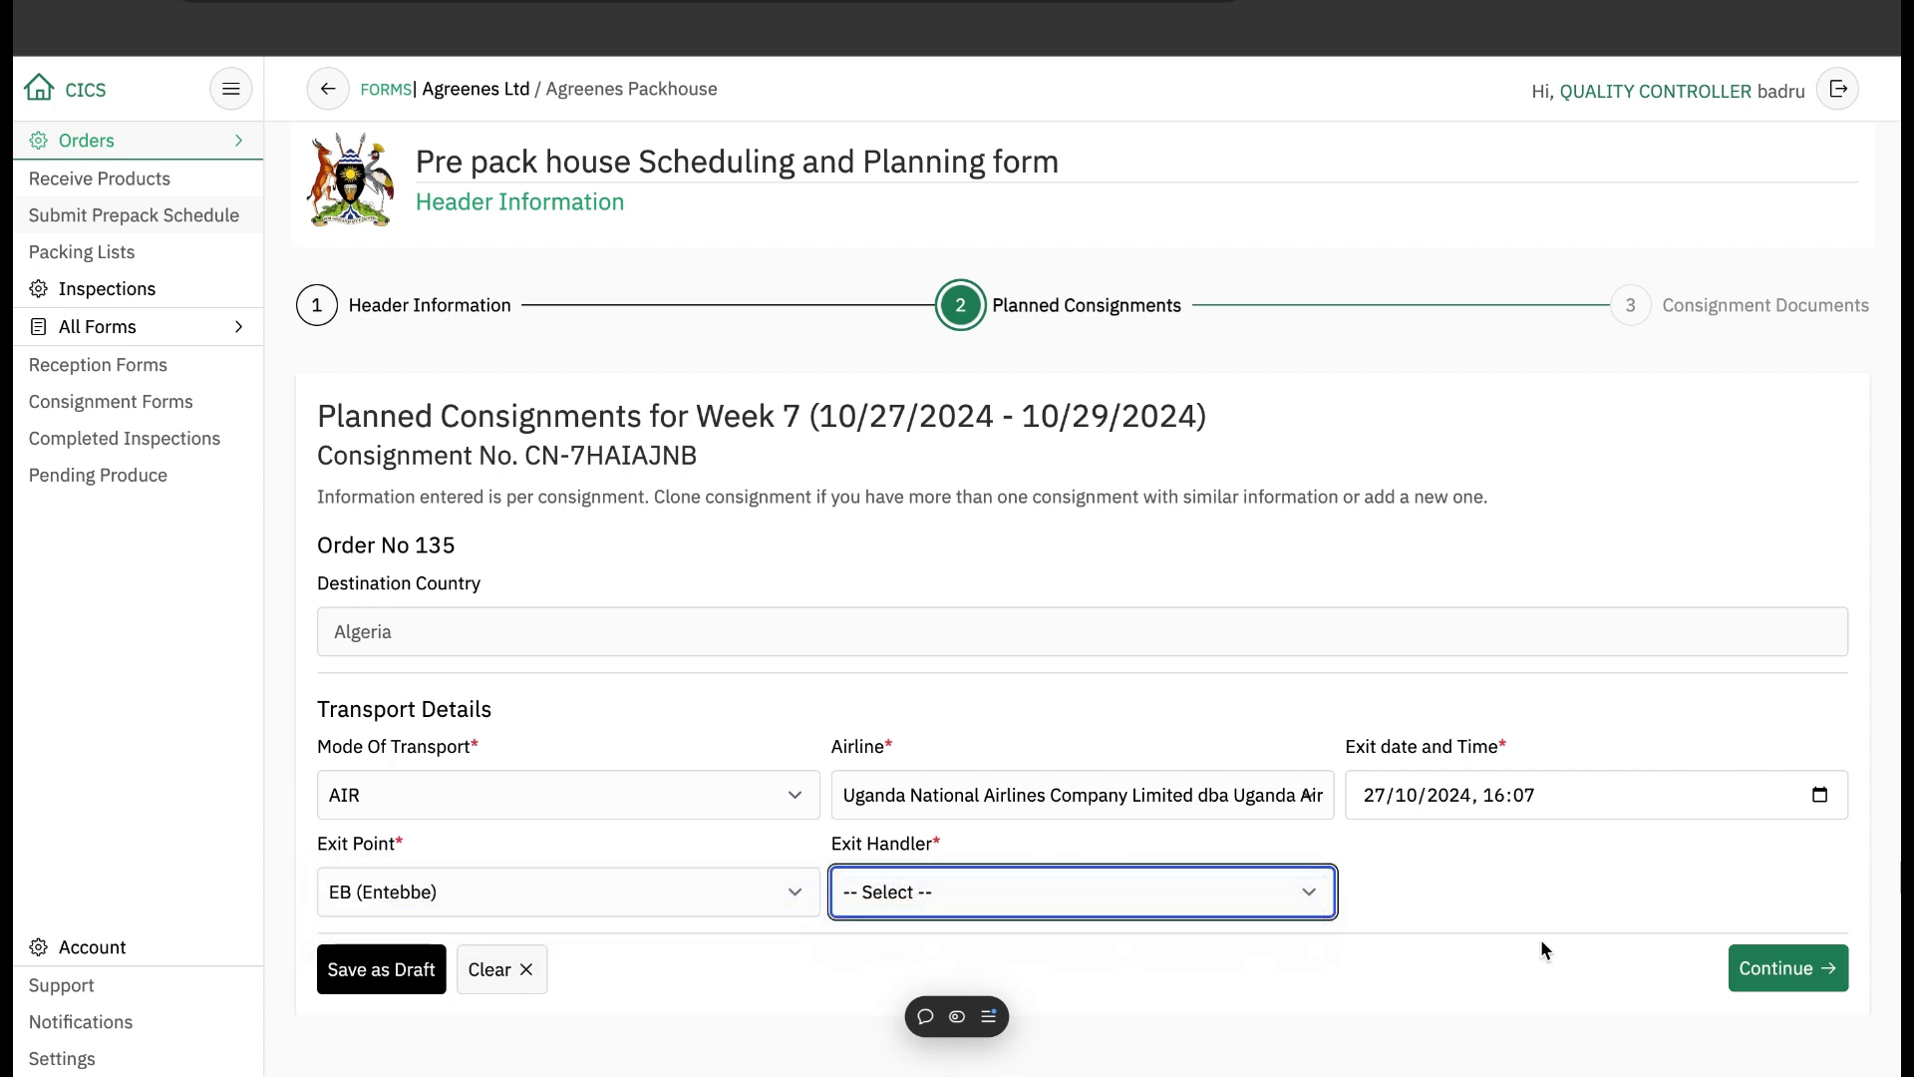
Save the planned consignment's transport details, go back to the header information and continue to the planned consignments again.
click(1755, 977)
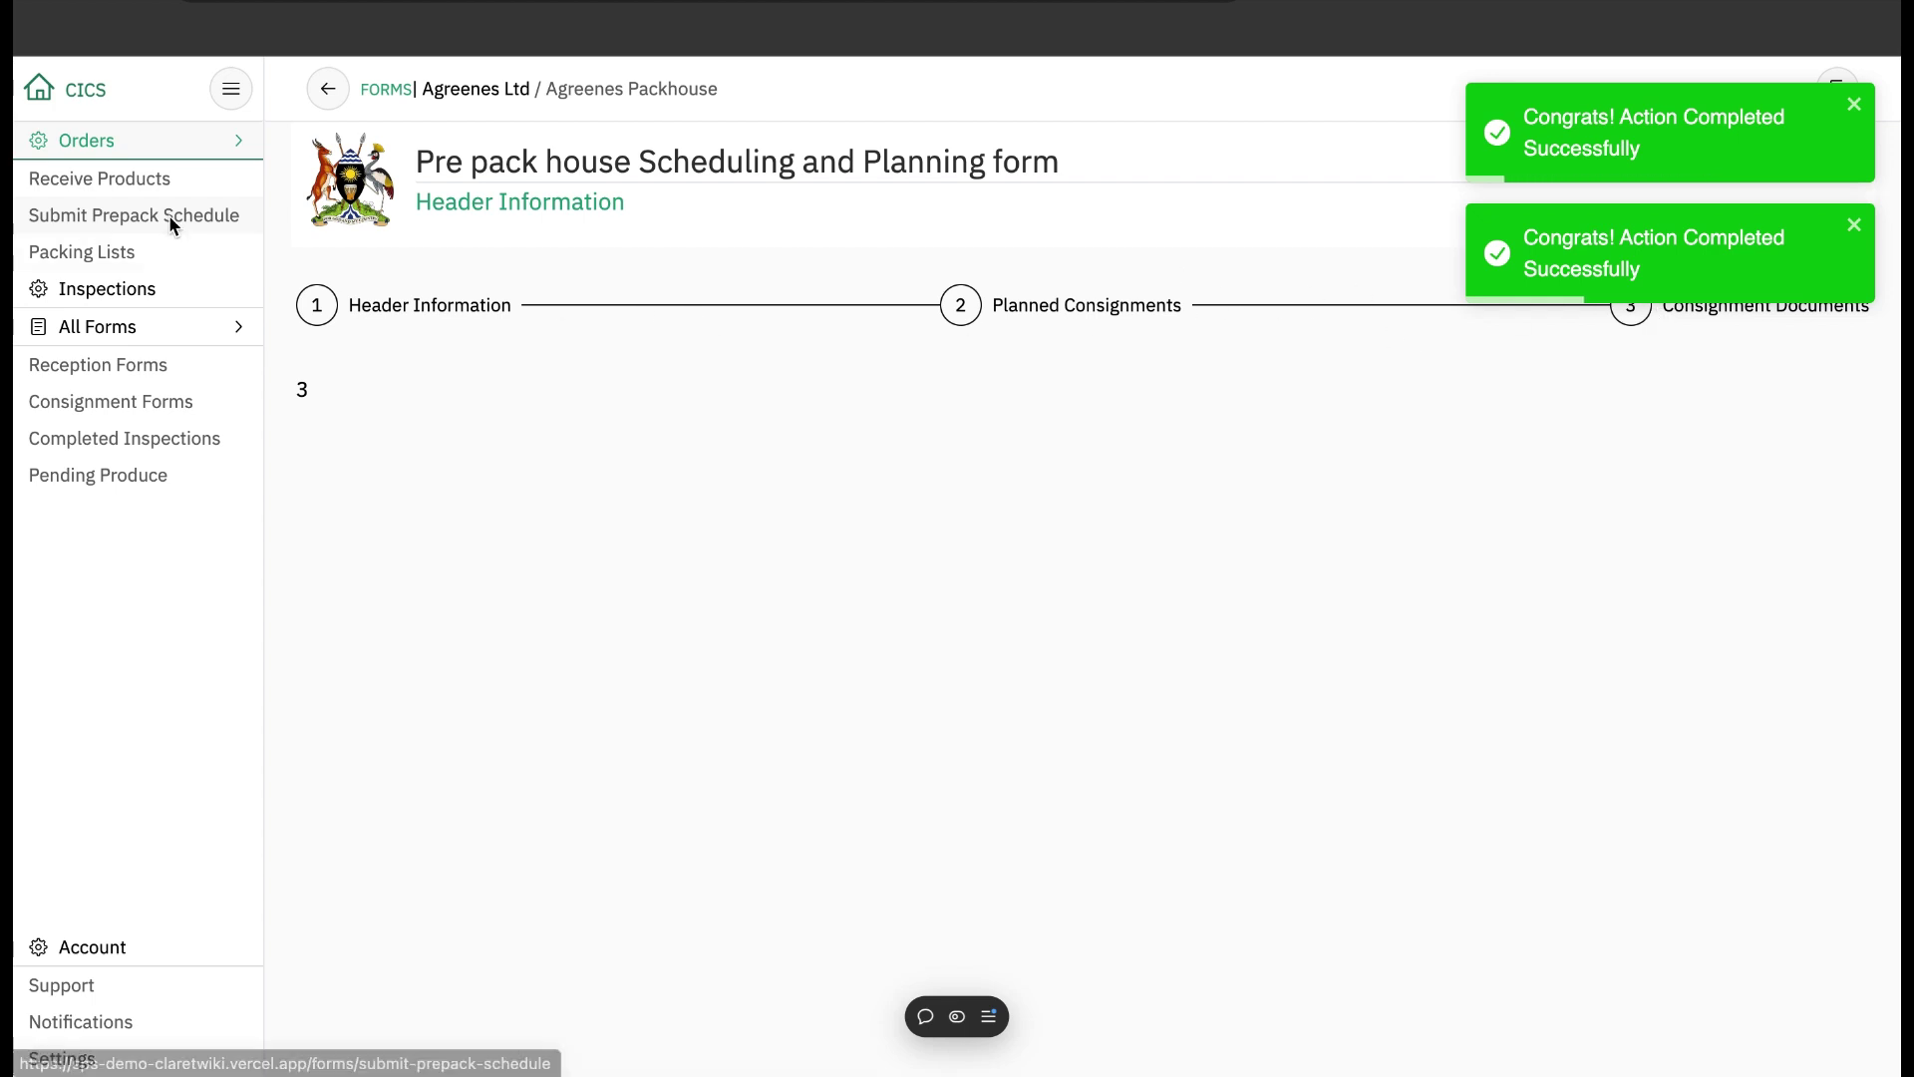
click(337, 306)
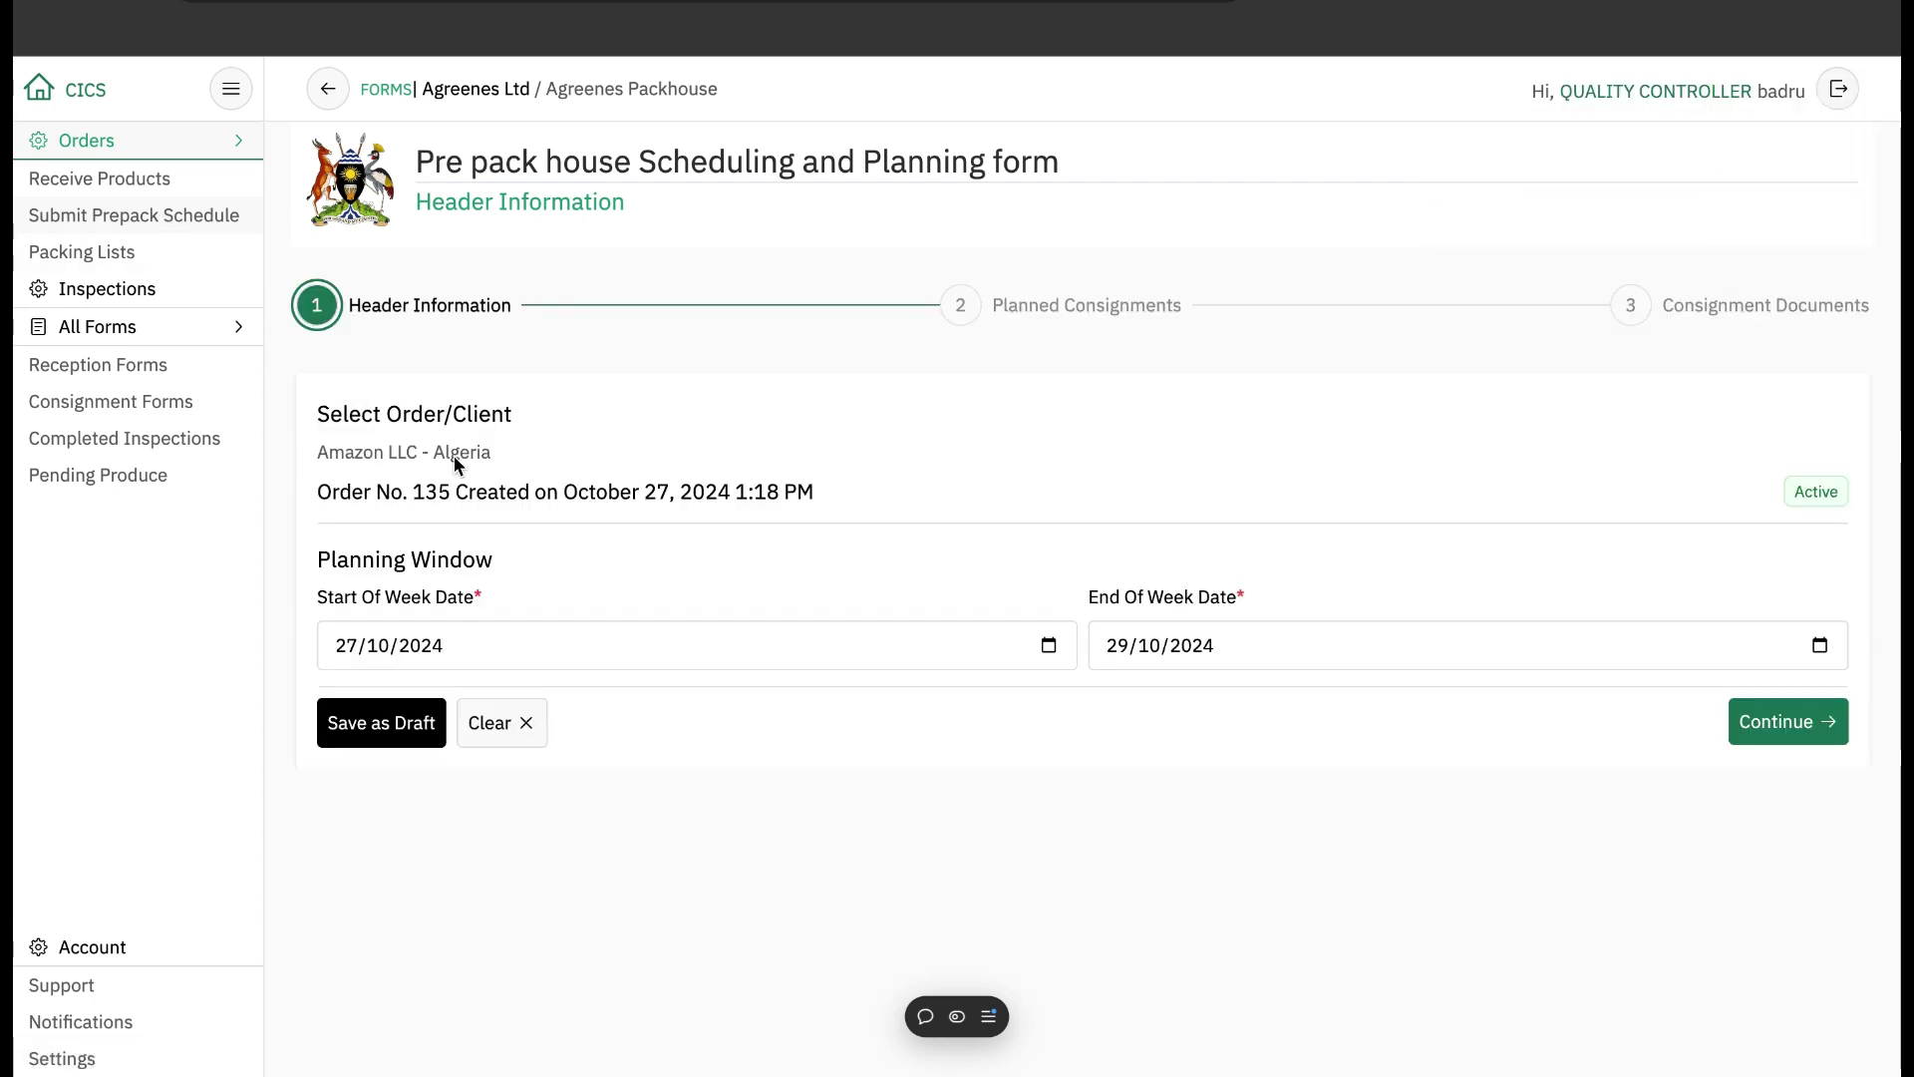
click(1764, 720)
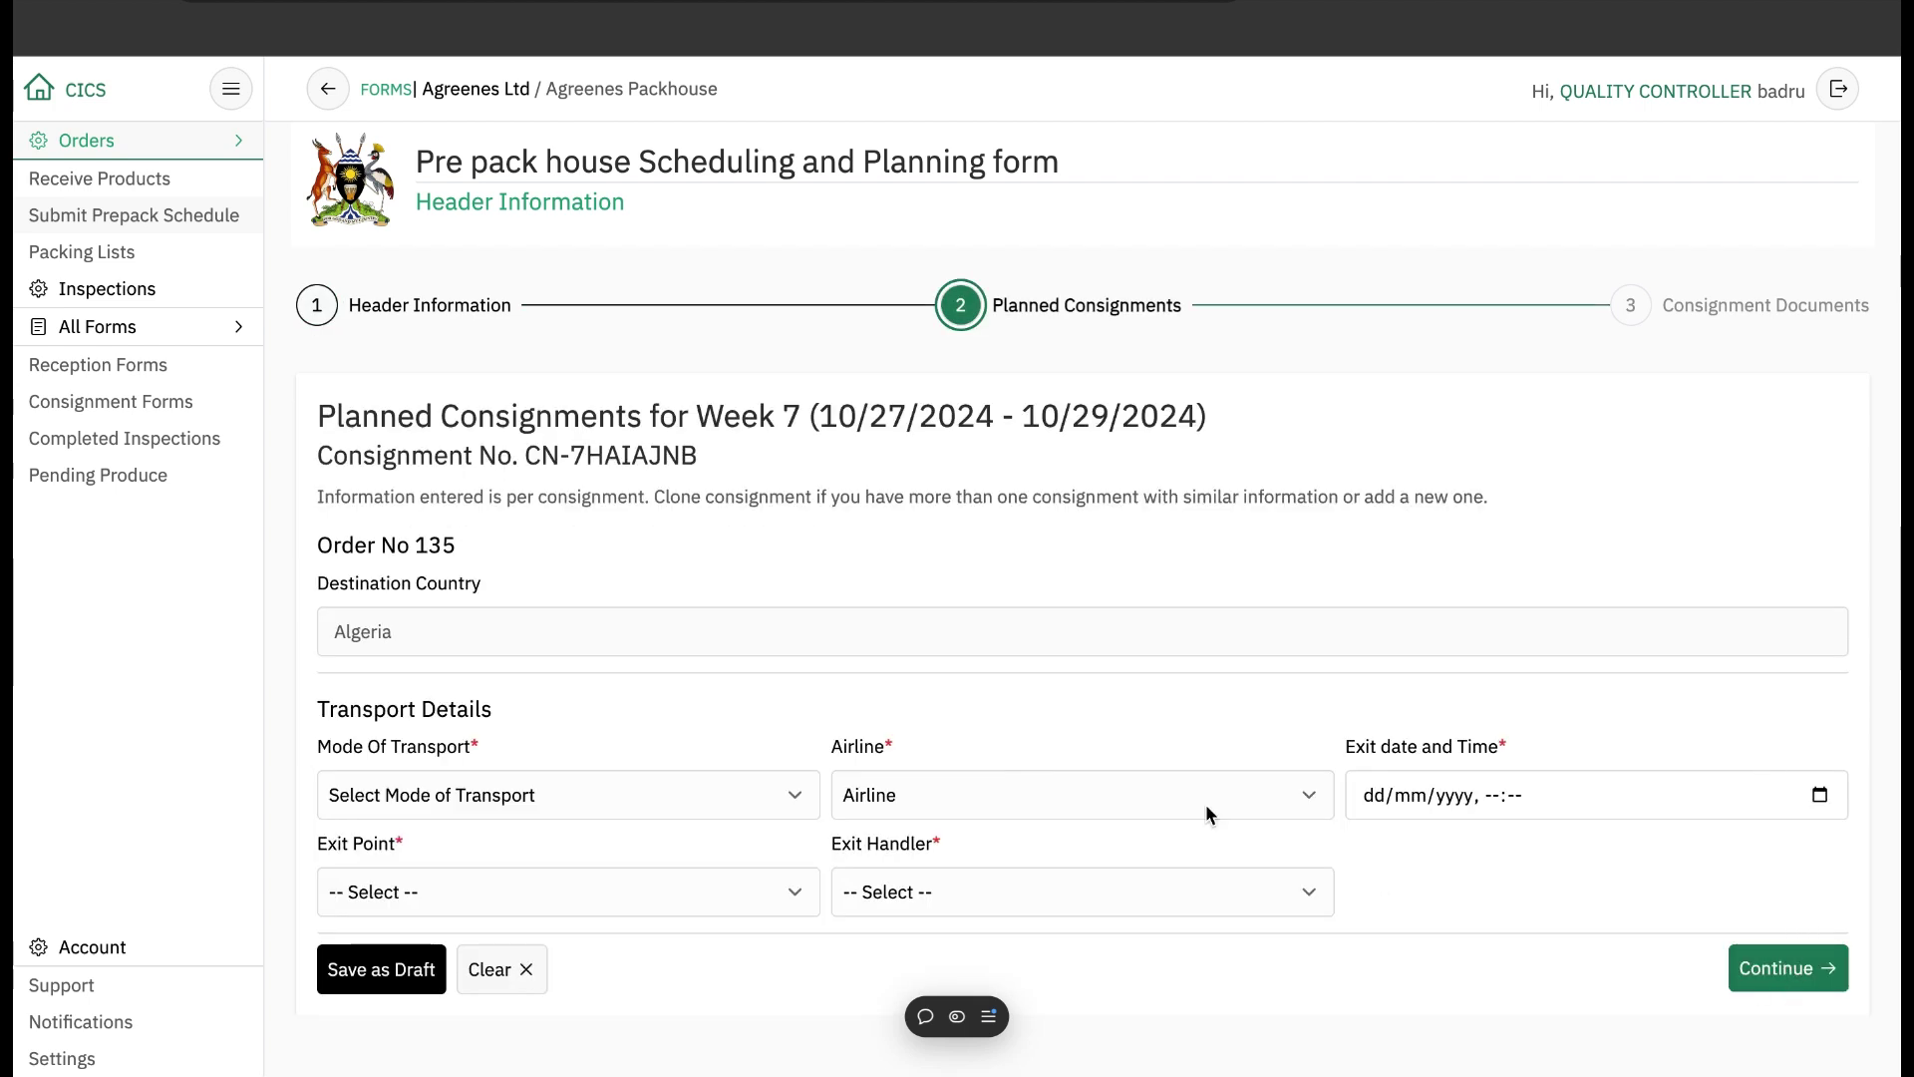
Set the consignment's transport mode to AIR, the airline to Uganda National Airlines Company Limited and the exit date and time to 27/10/2024, 16:08.
click(598, 795)
click(939, 812)
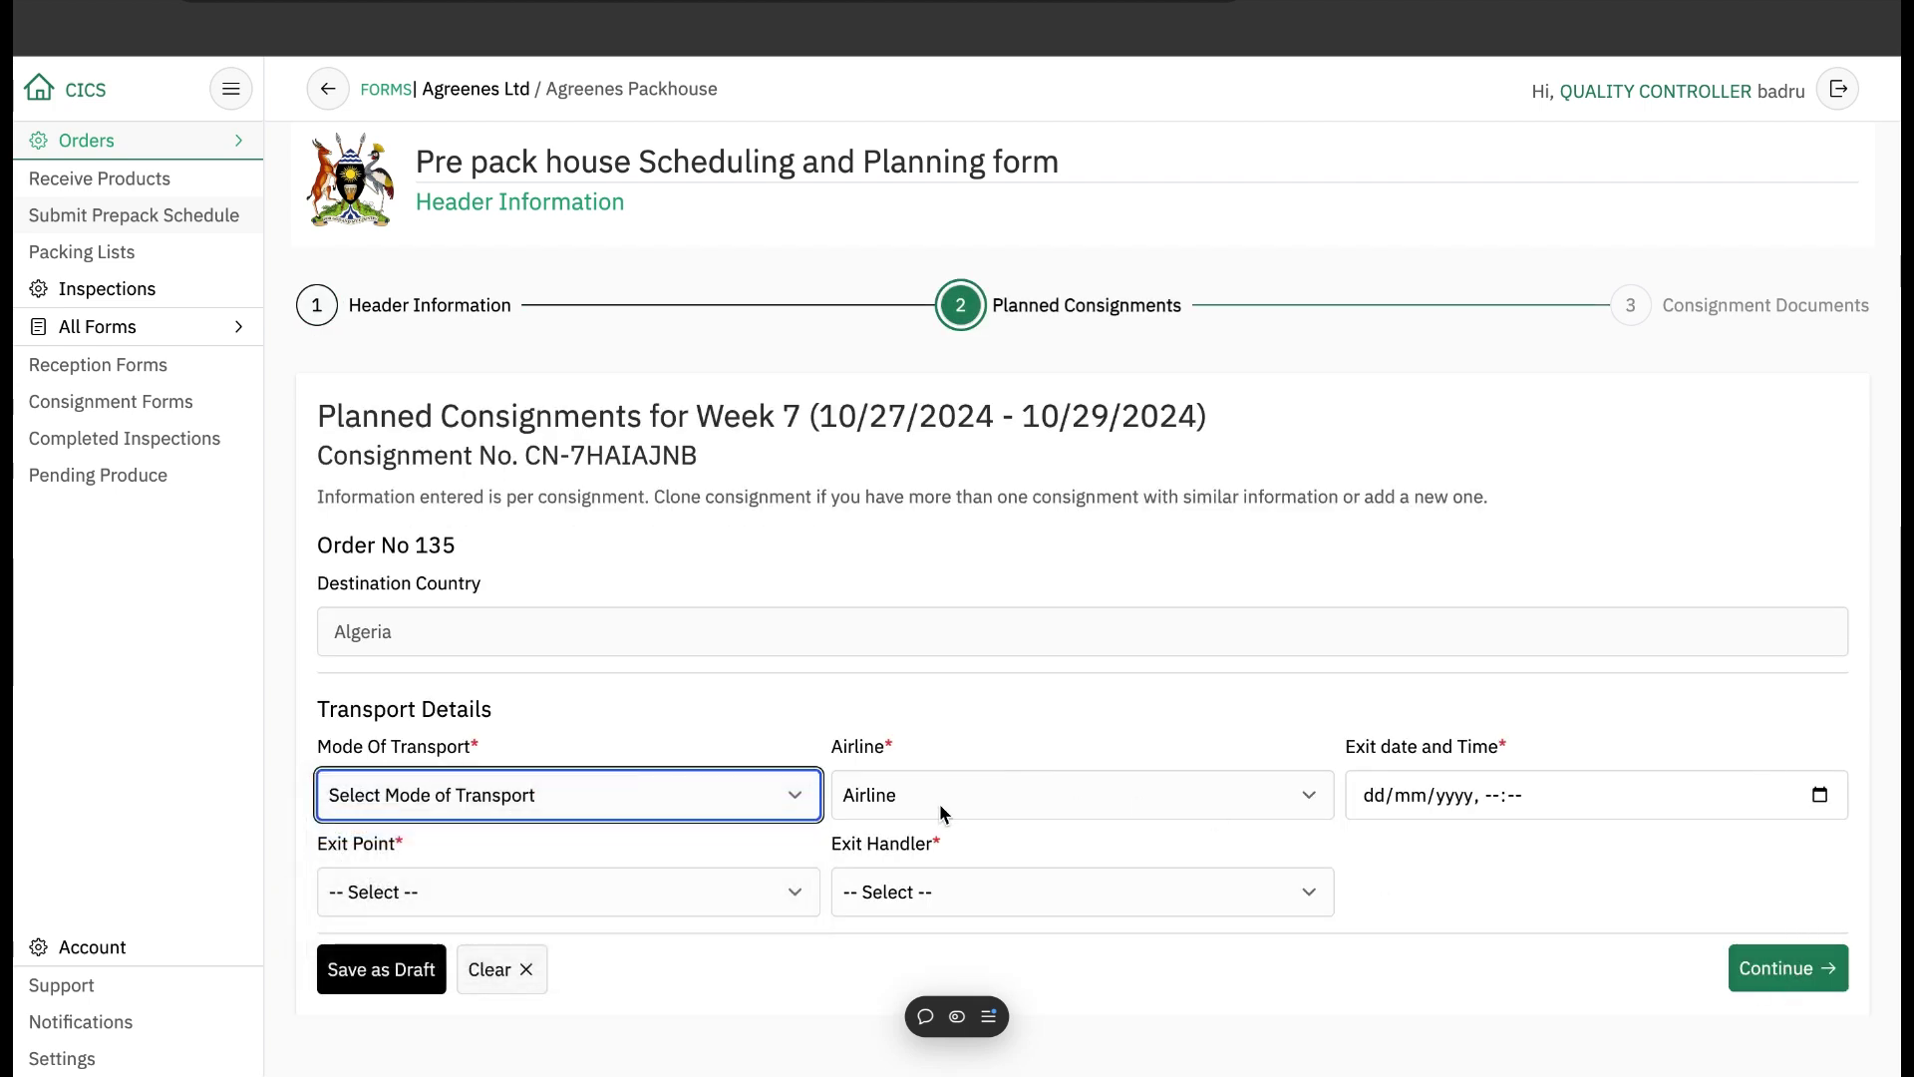
click(939, 803)
click(1096, 825)
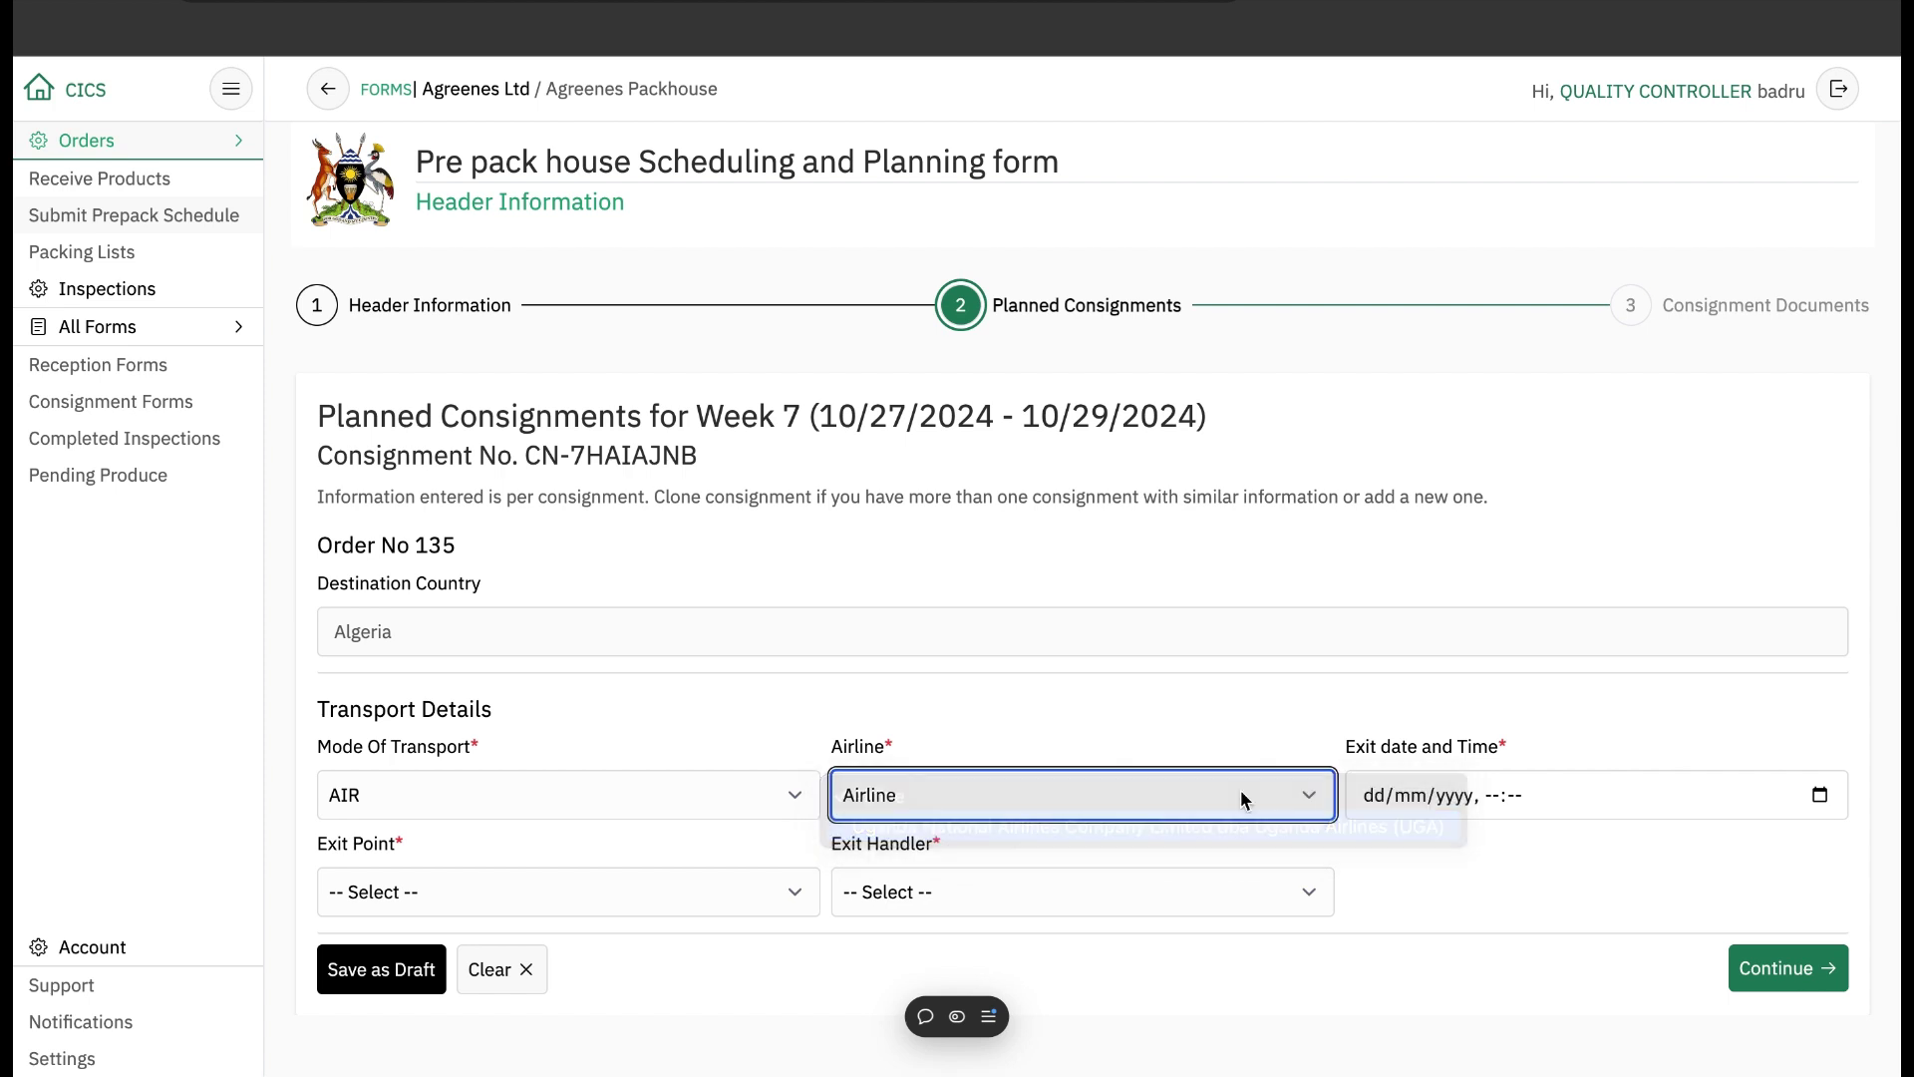
click(1839, 798)
click(1598, 626)
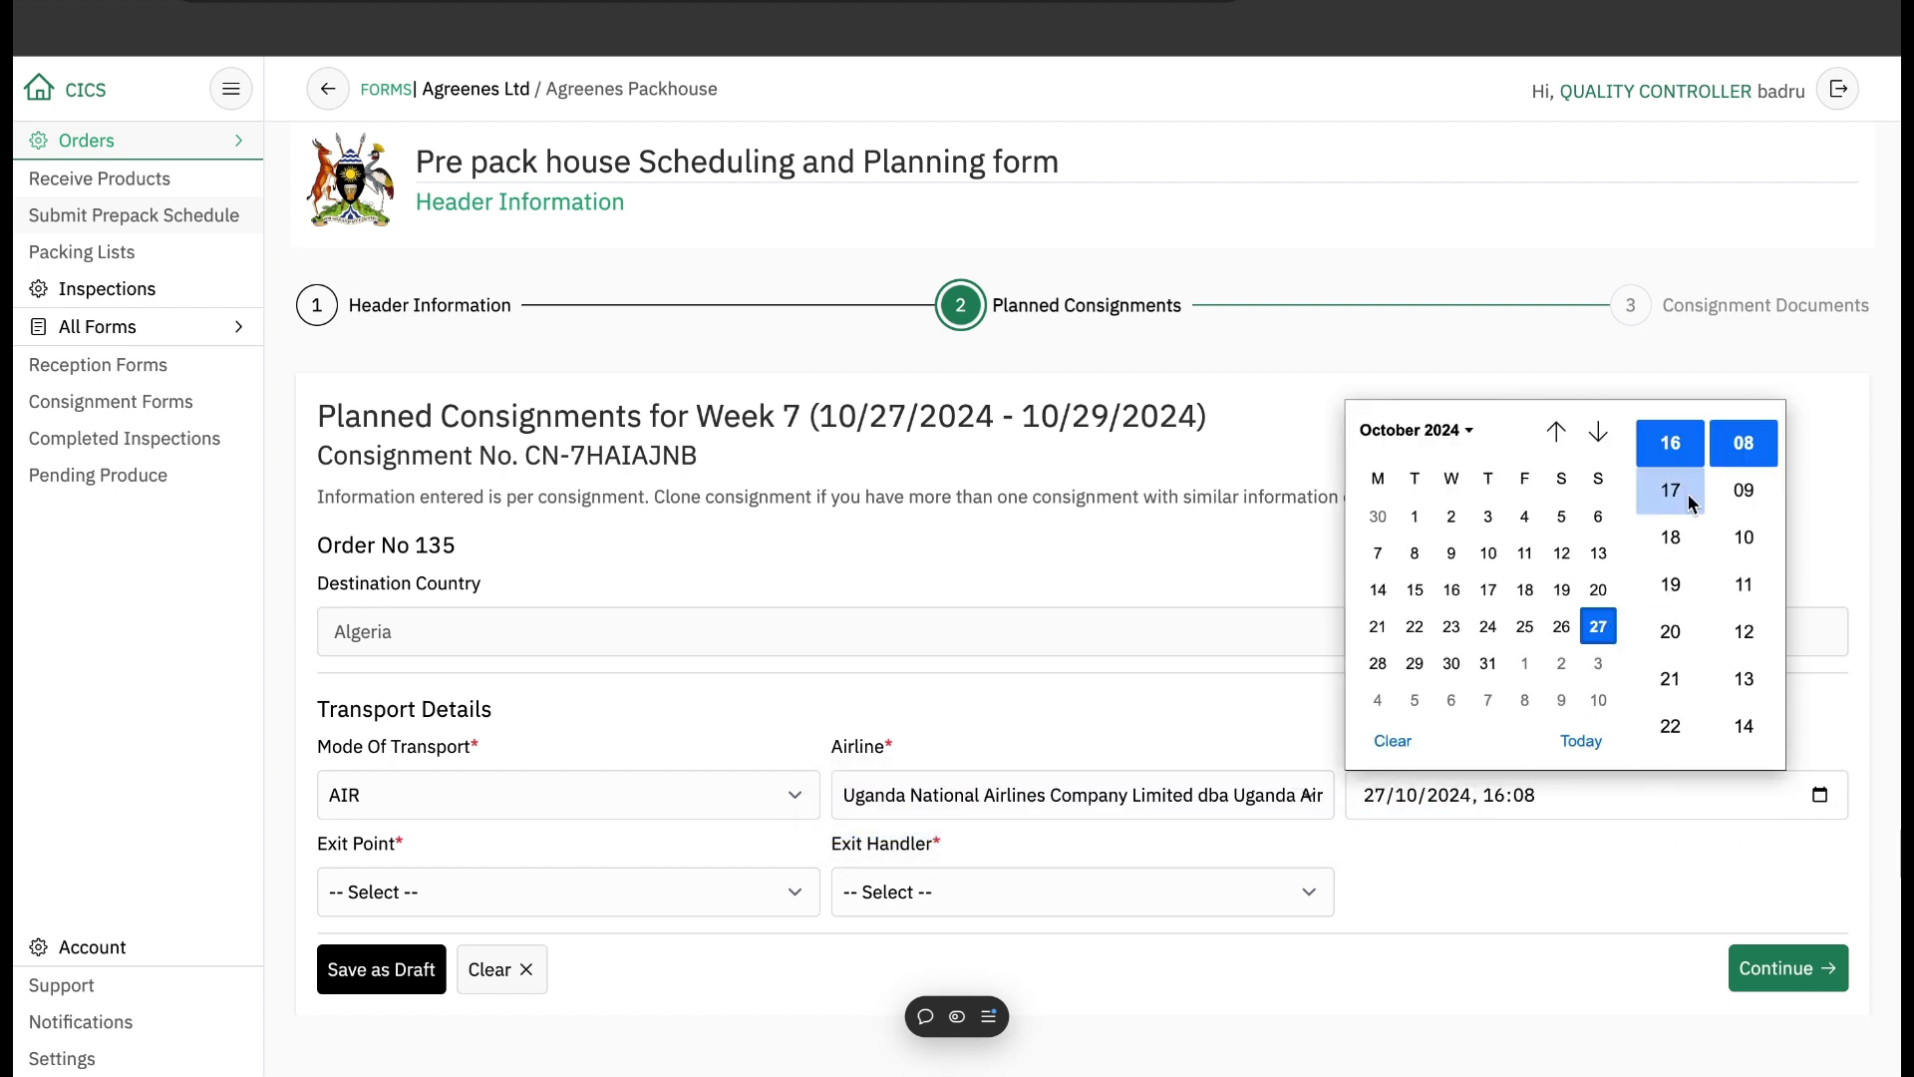
click(1743, 447)
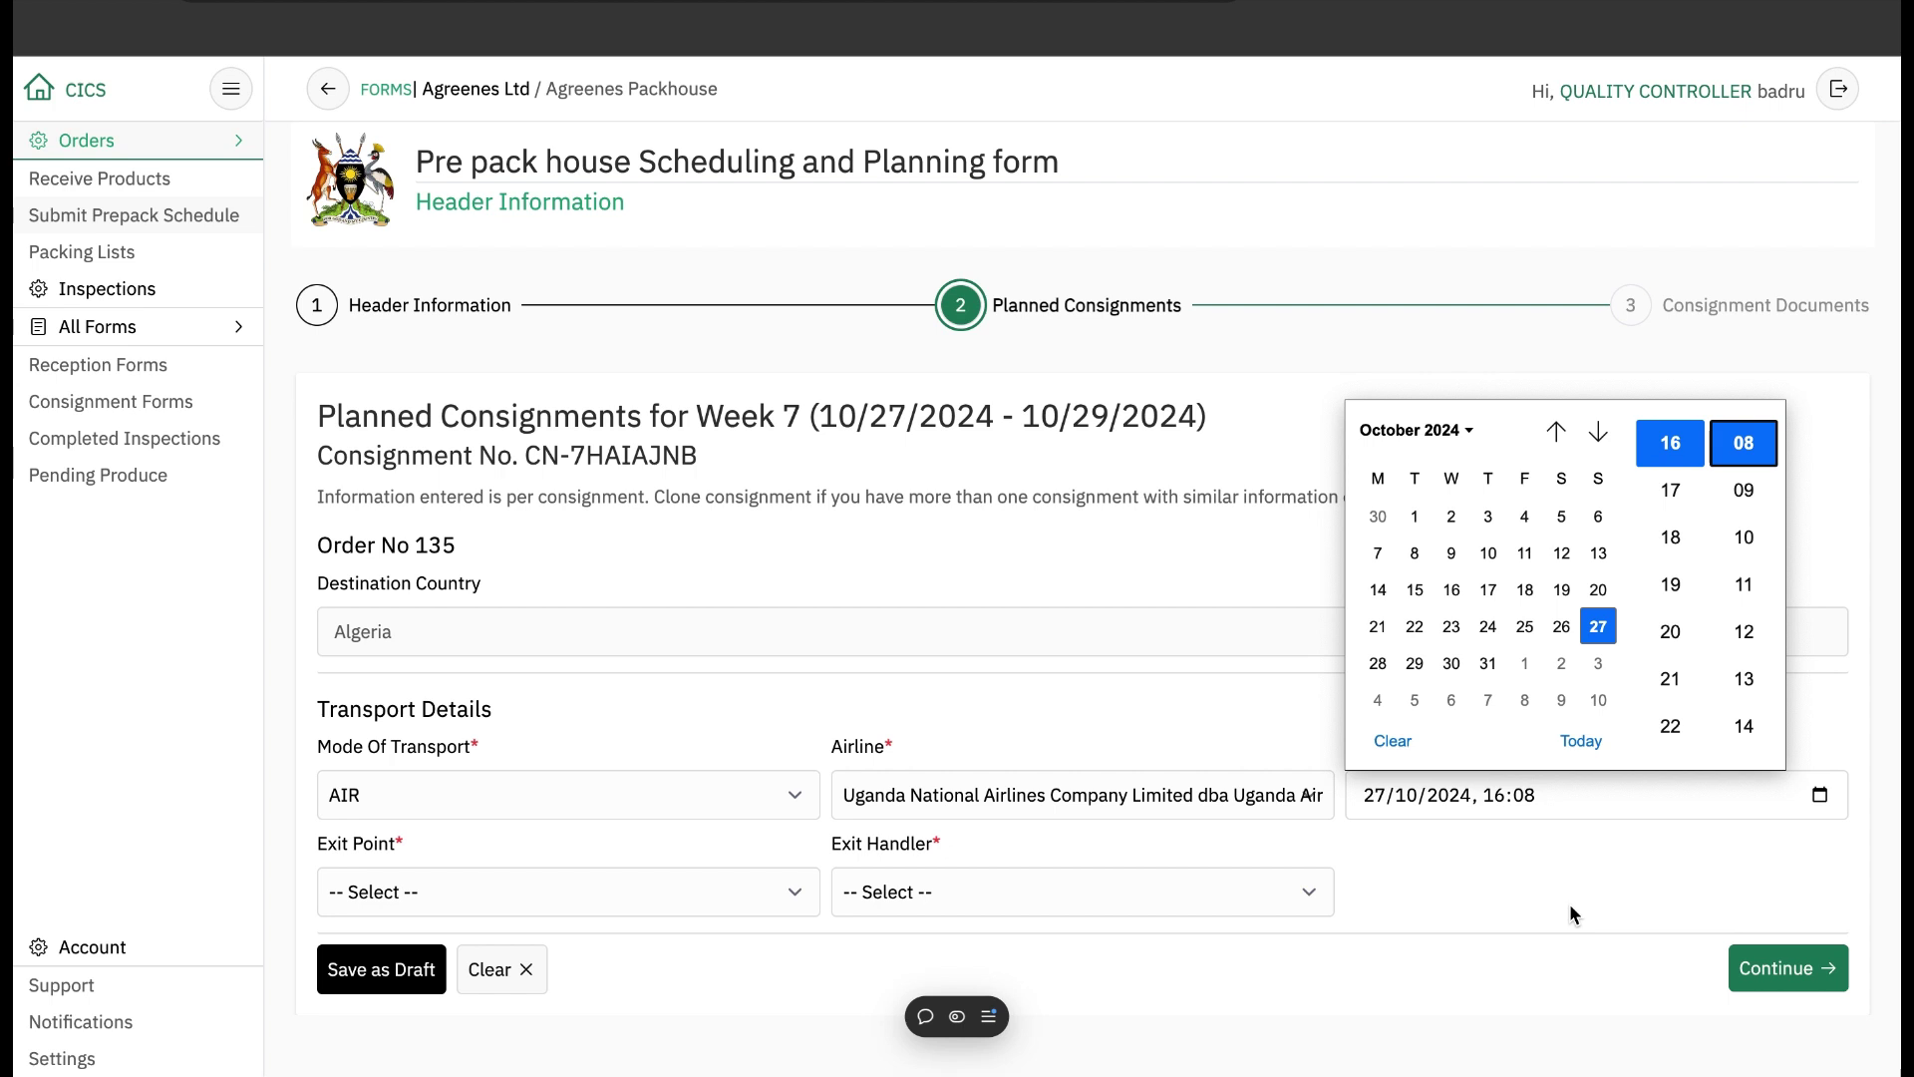
click(1785, 967)
Set the exit point to EB (Entebbe) and the exit handler to NAS (Entebbe), and continue to the consignment documents.
click(620, 893)
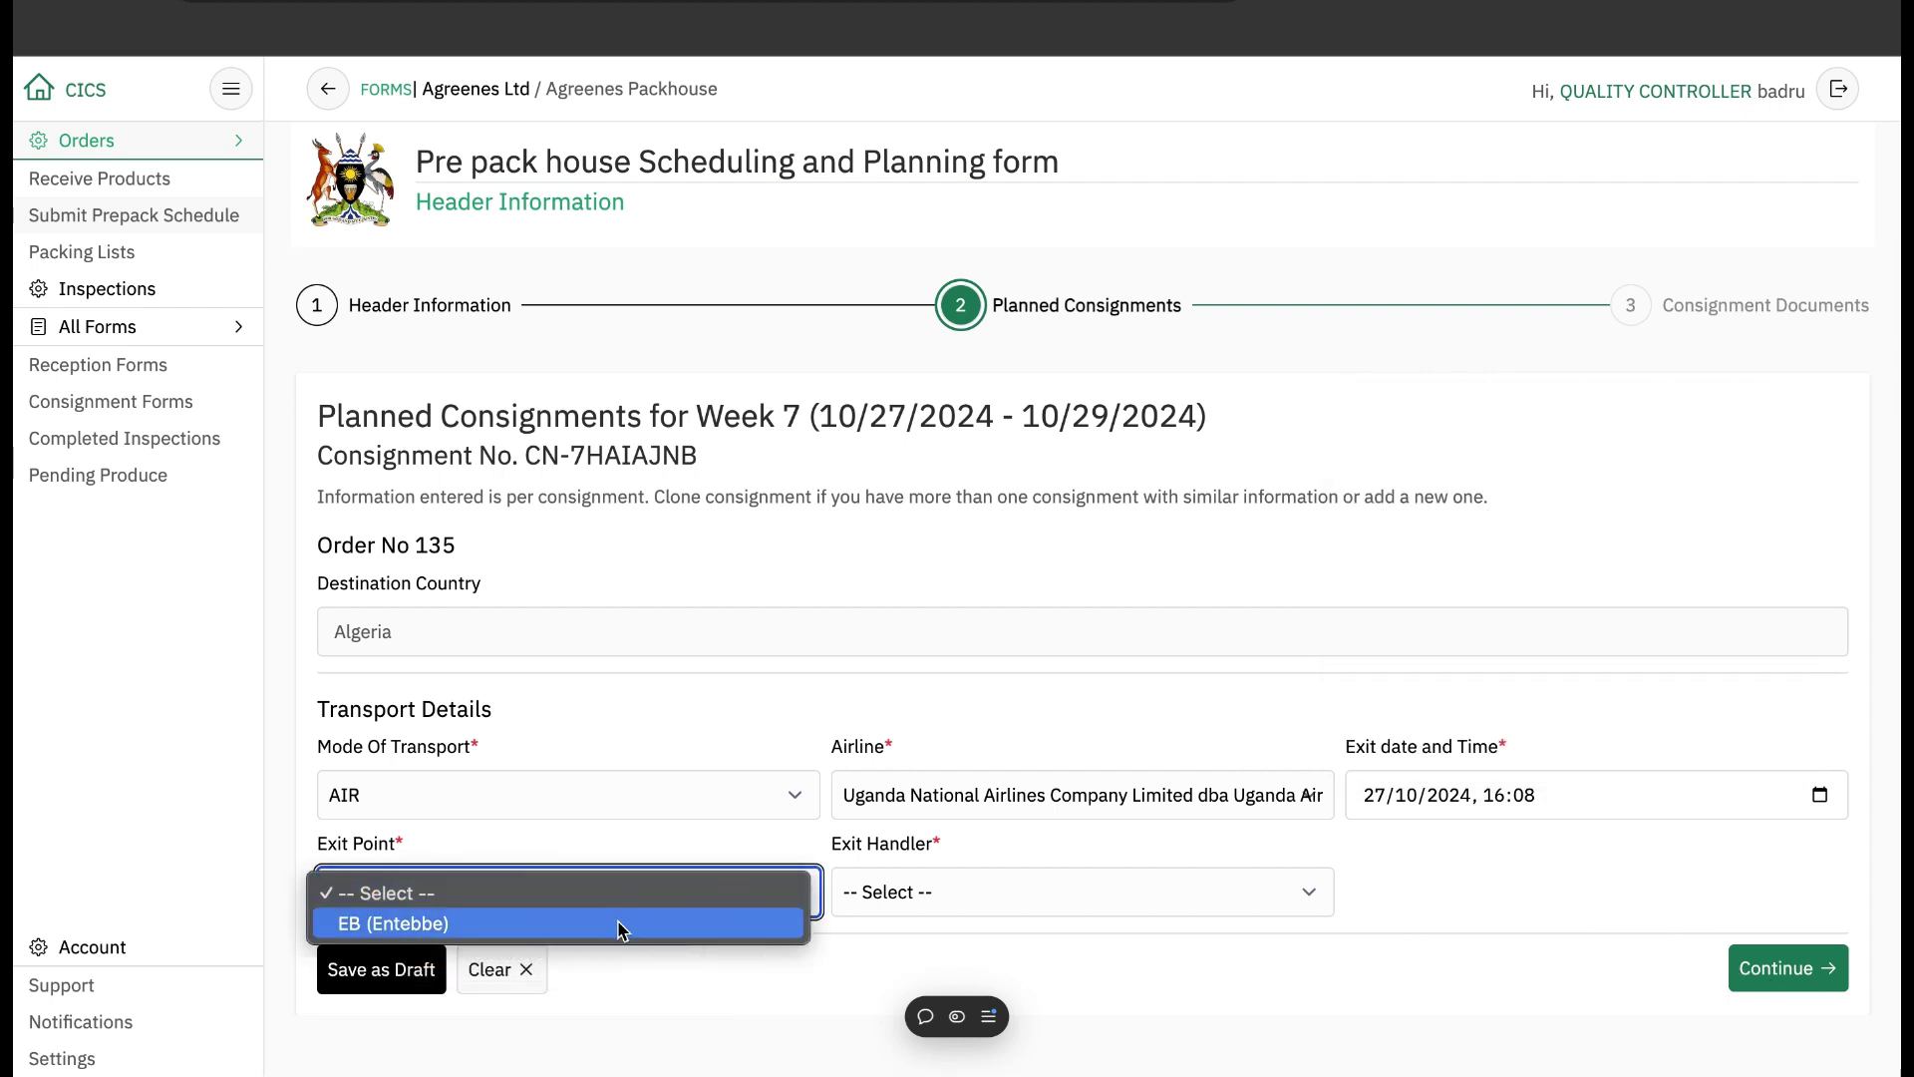
click(620, 924)
click(1014, 897)
click(1014, 923)
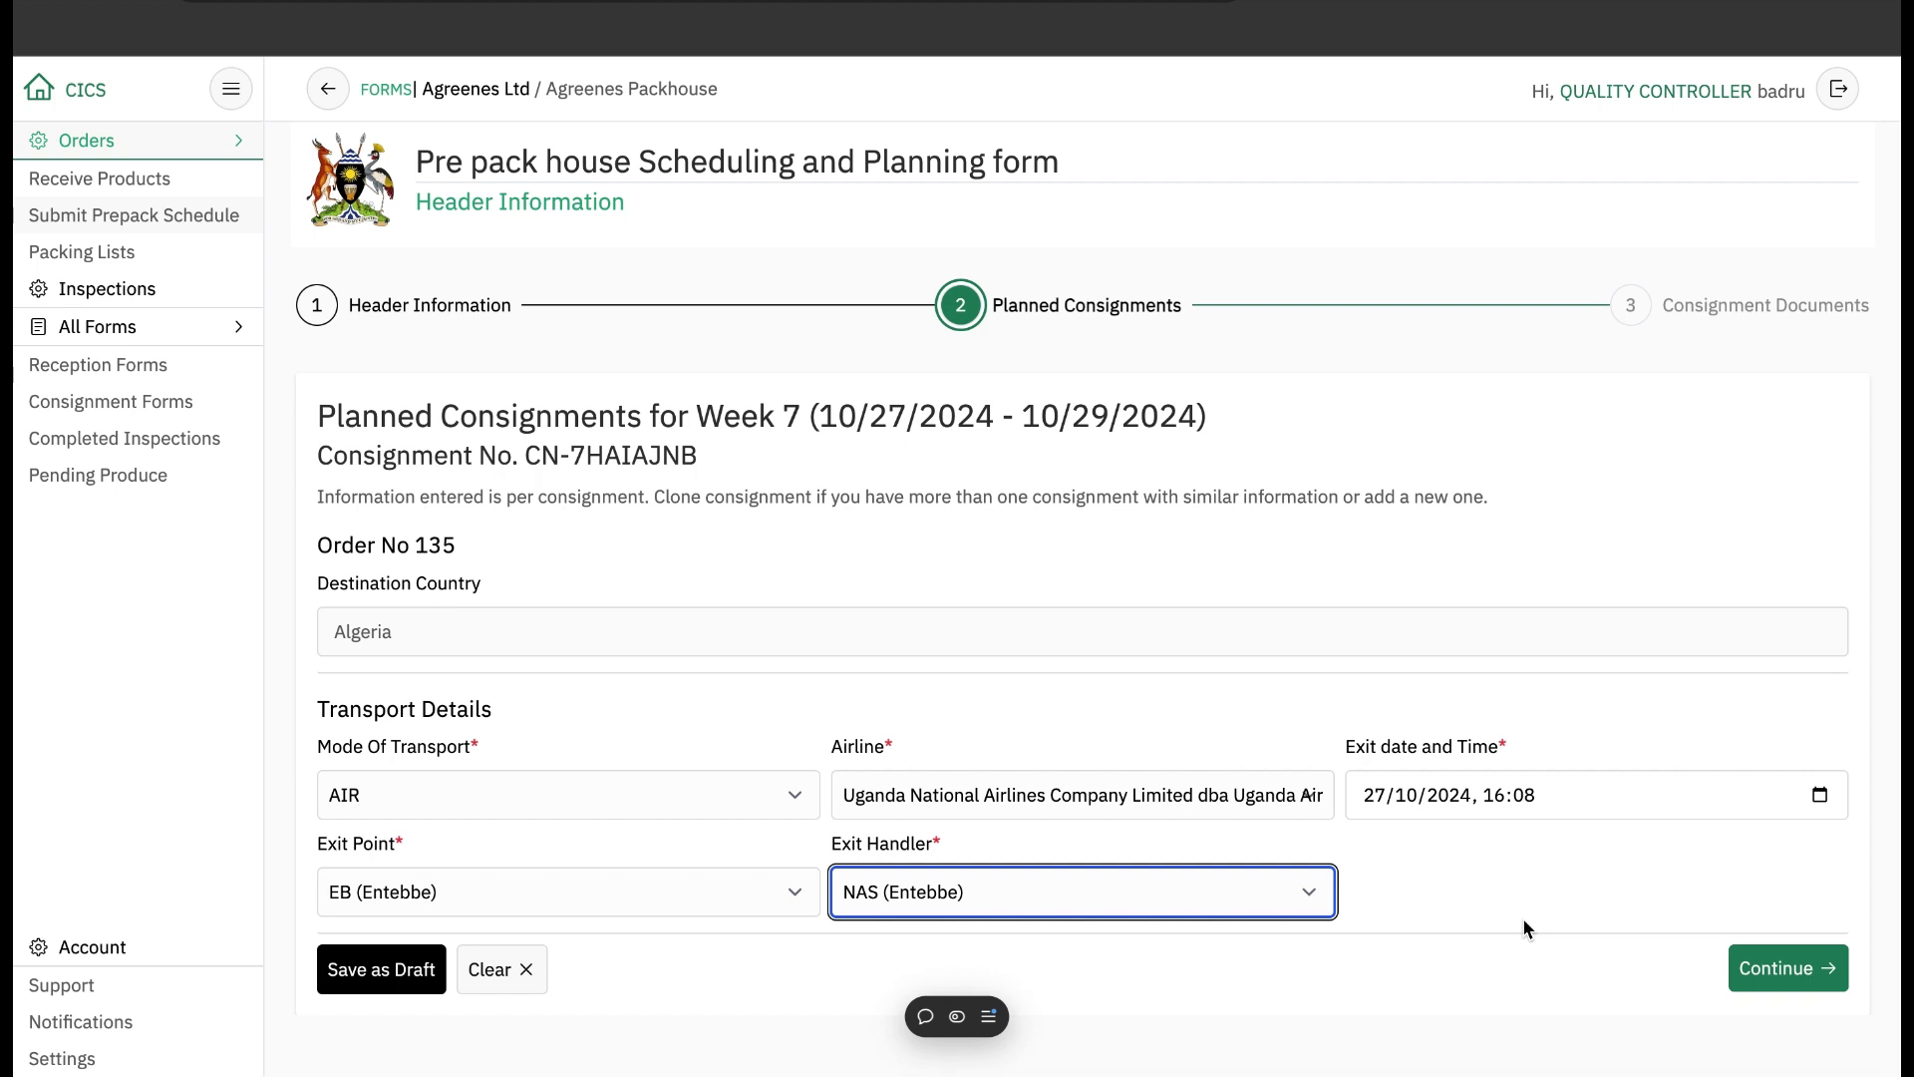
click(1776, 969)
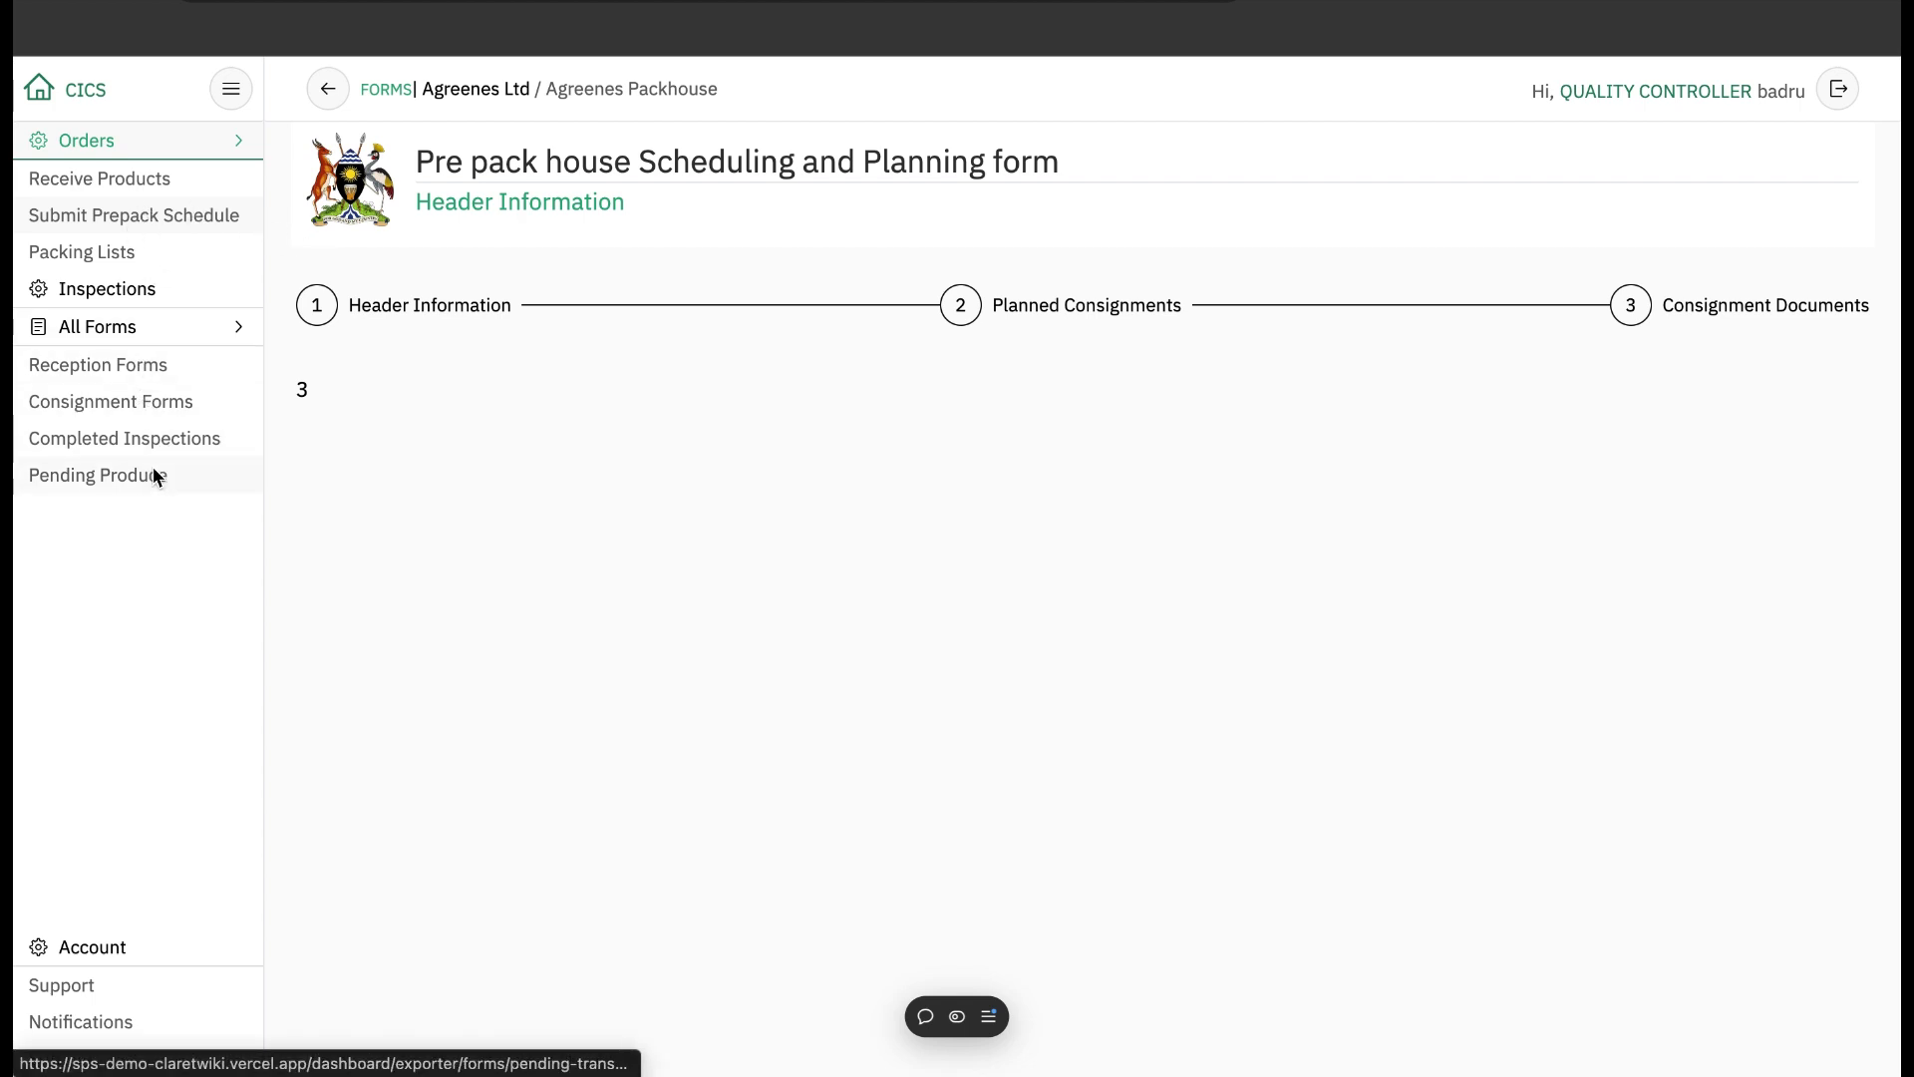
Resume the pending Amazon LLC (Algeria) consignment from the consignment forms and continue to its planned consignments.
click(163, 440)
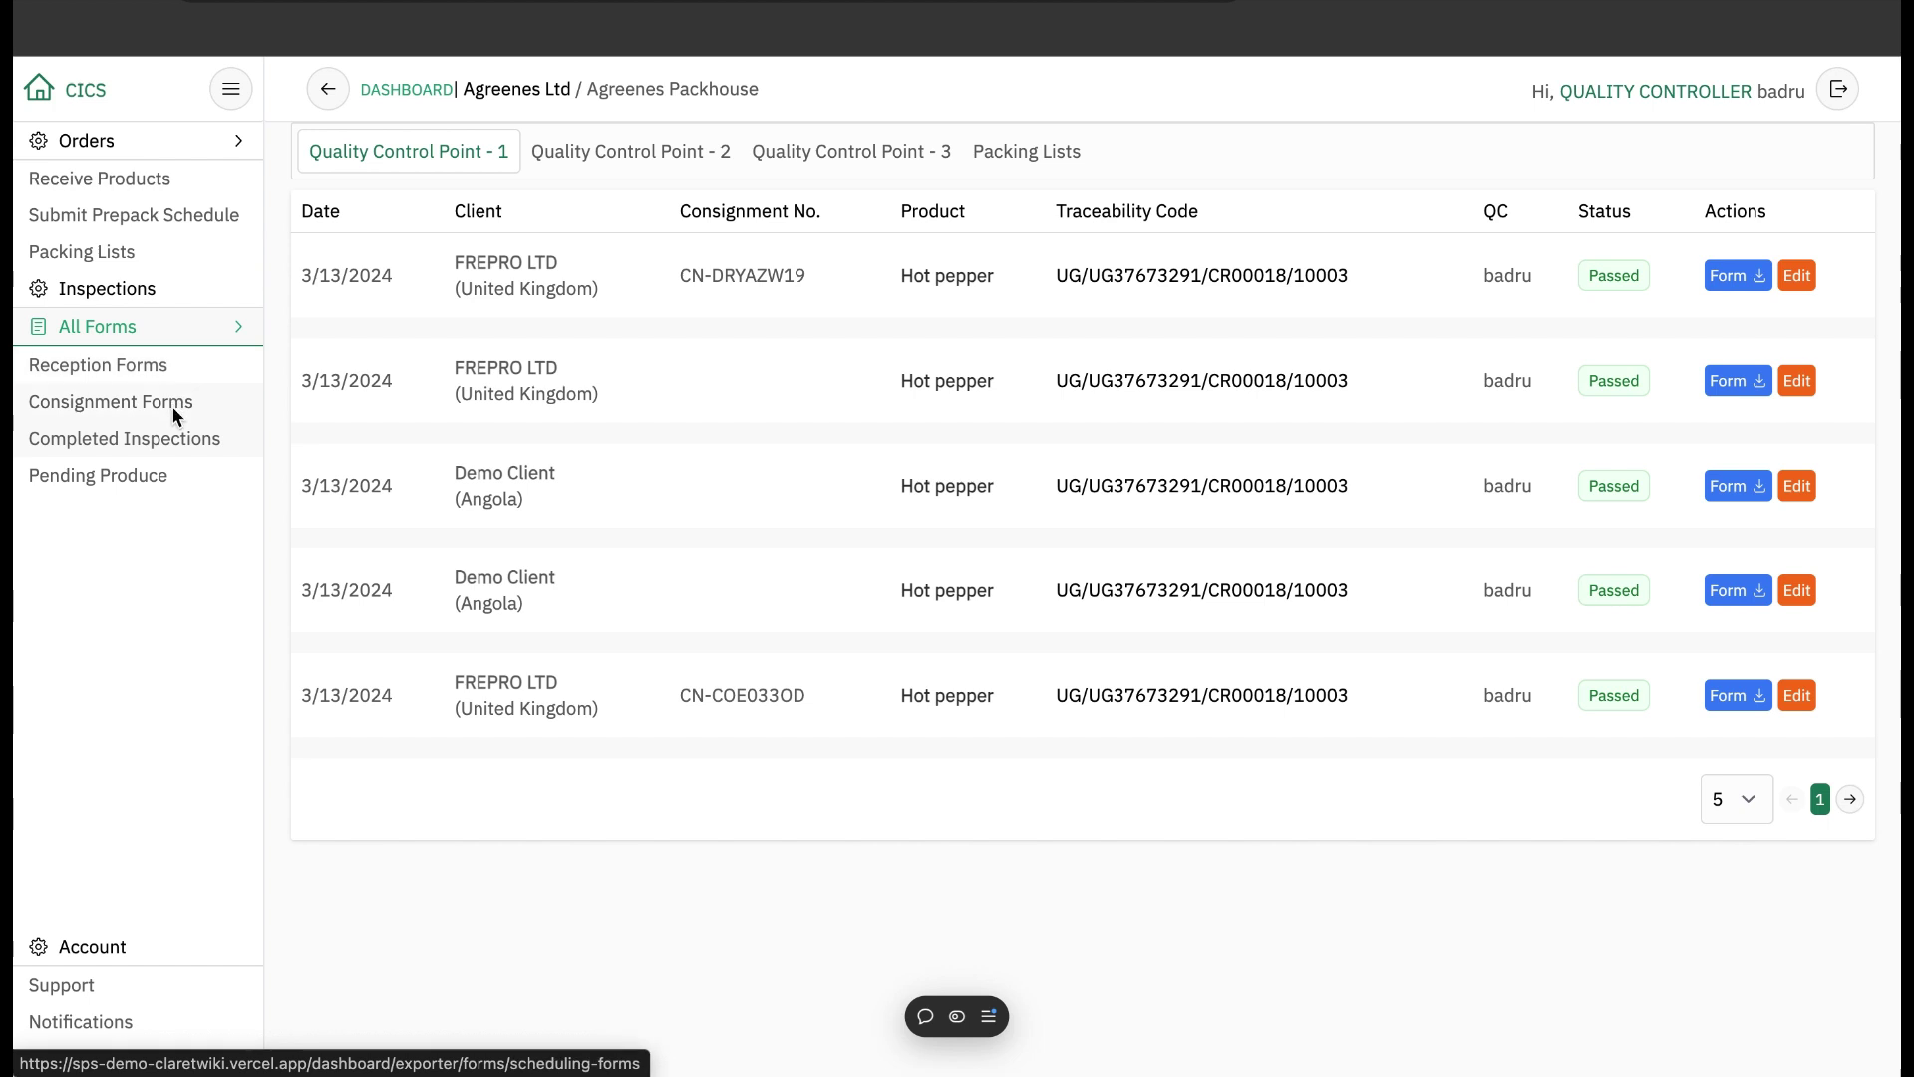
click(141, 253)
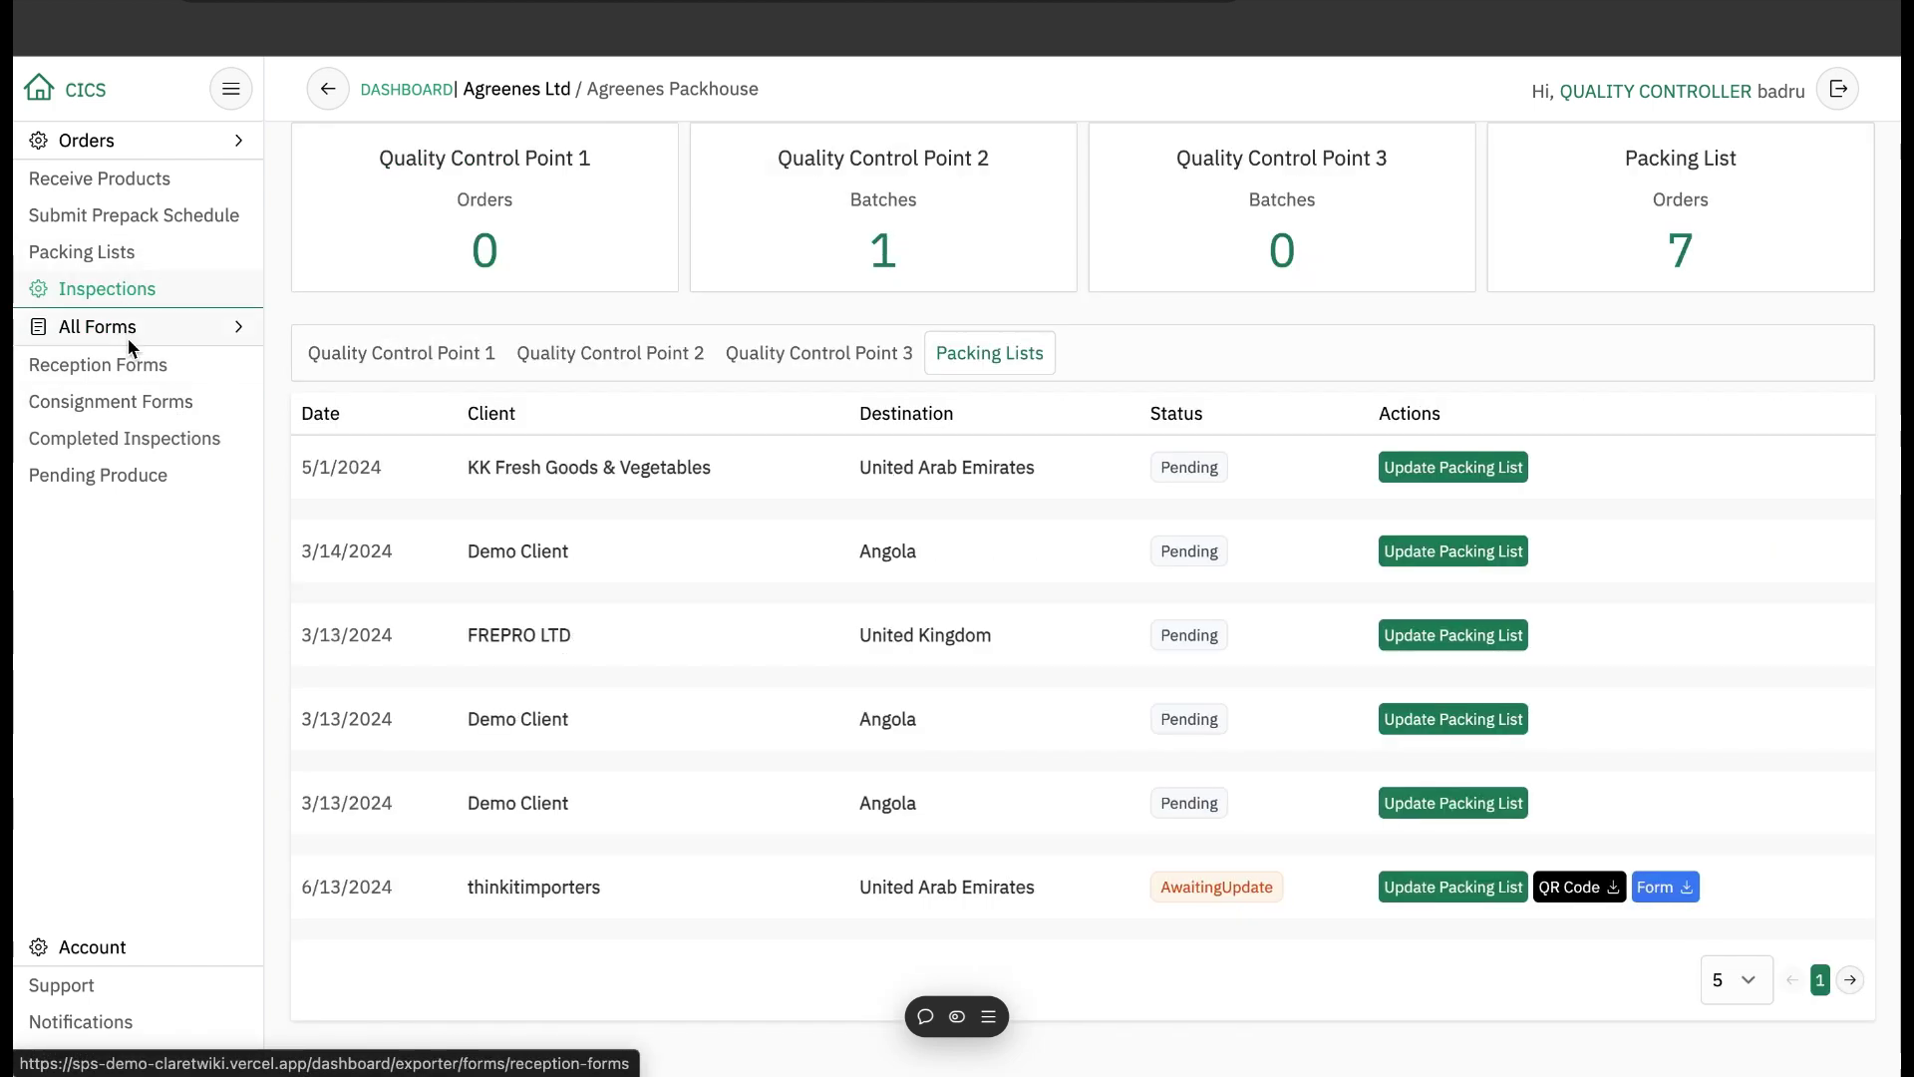
click(132, 364)
click(138, 405)
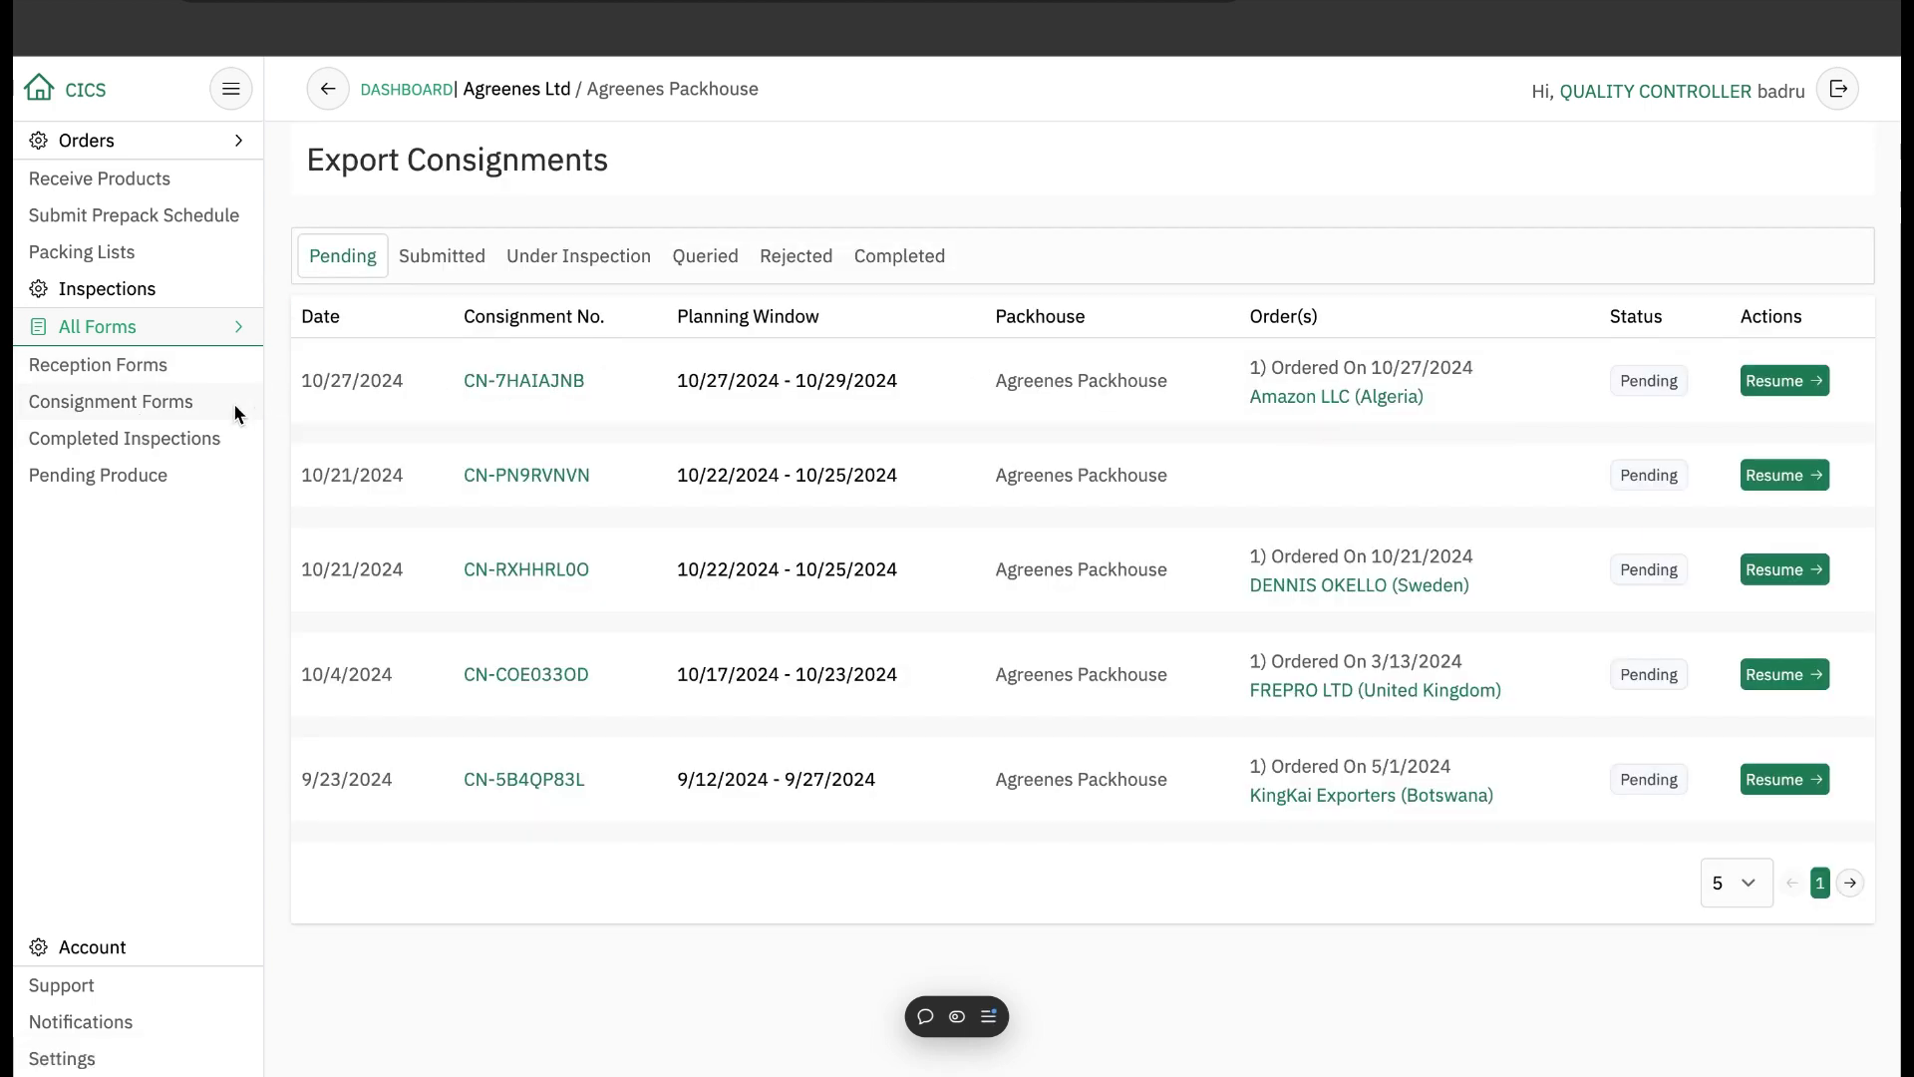
drag(1168, 384, 795, 383)
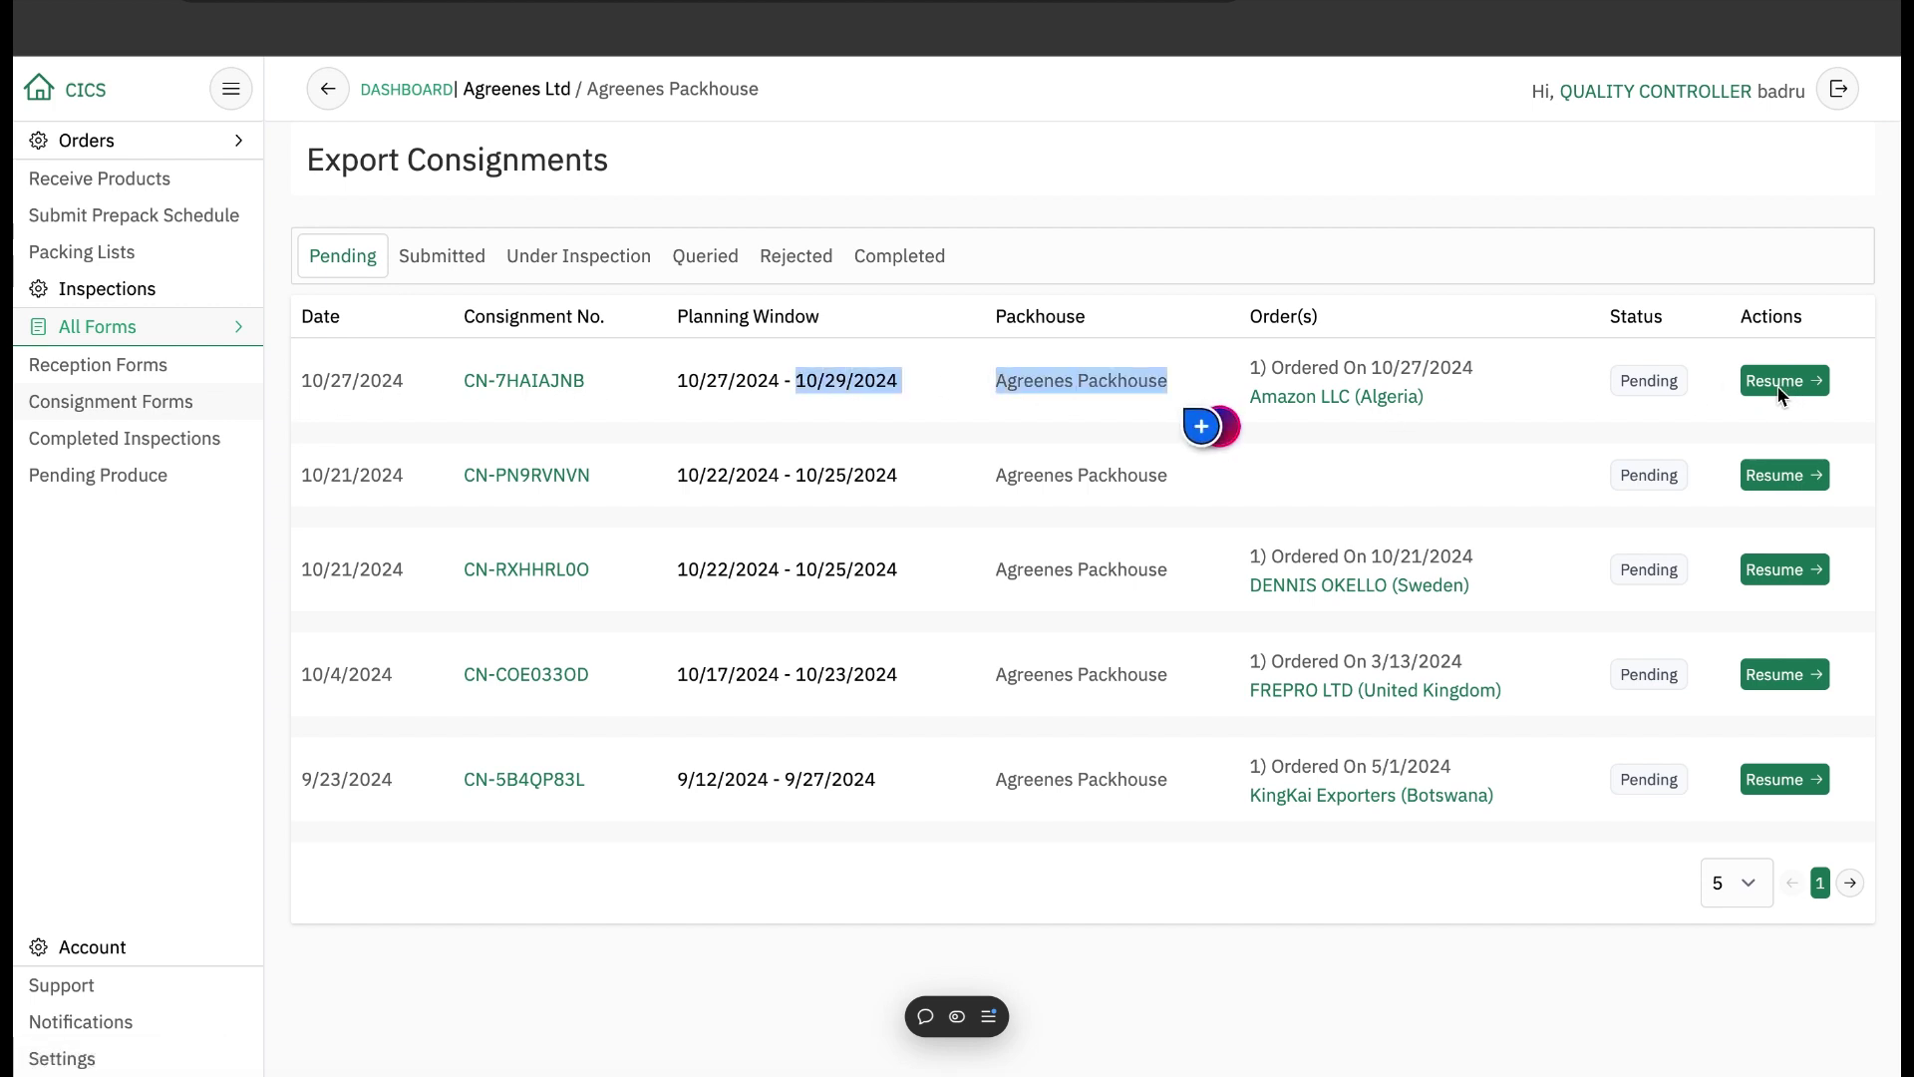
click(170, 403)
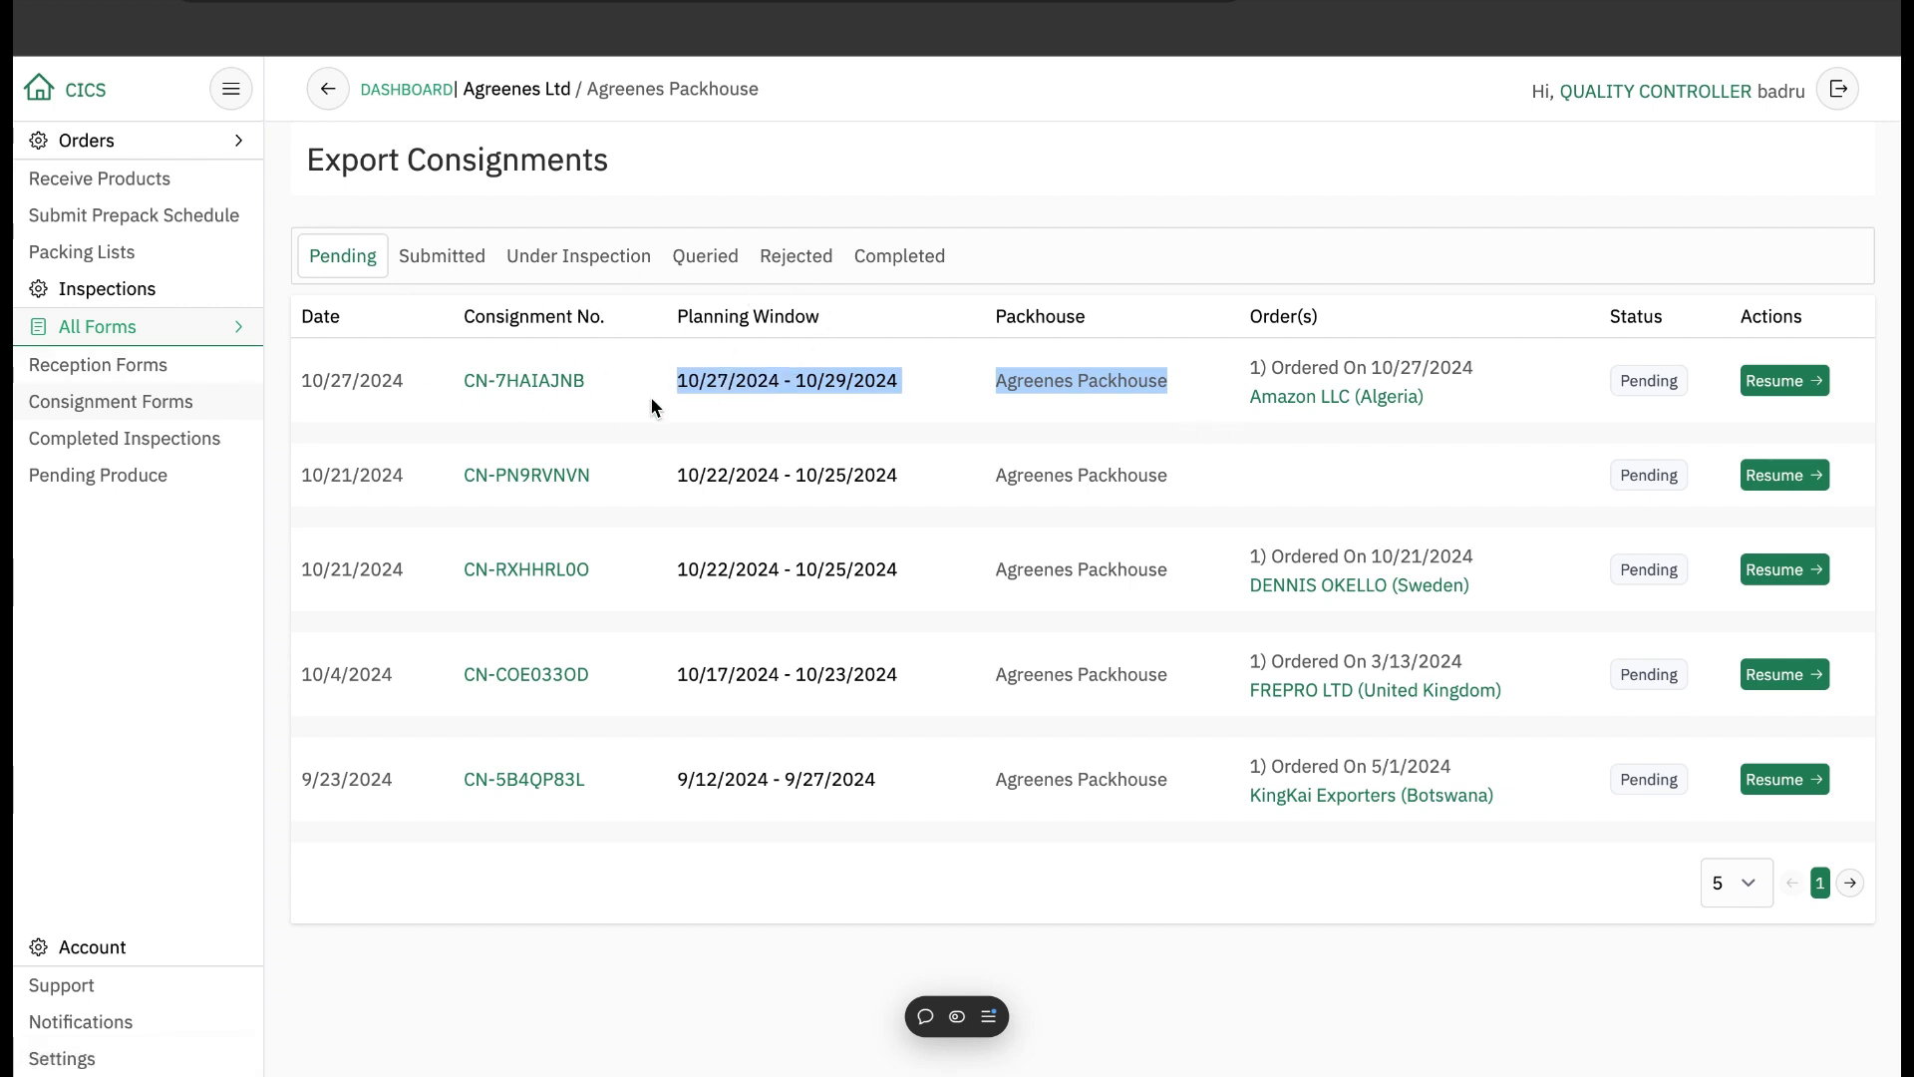
click(1780, 383)
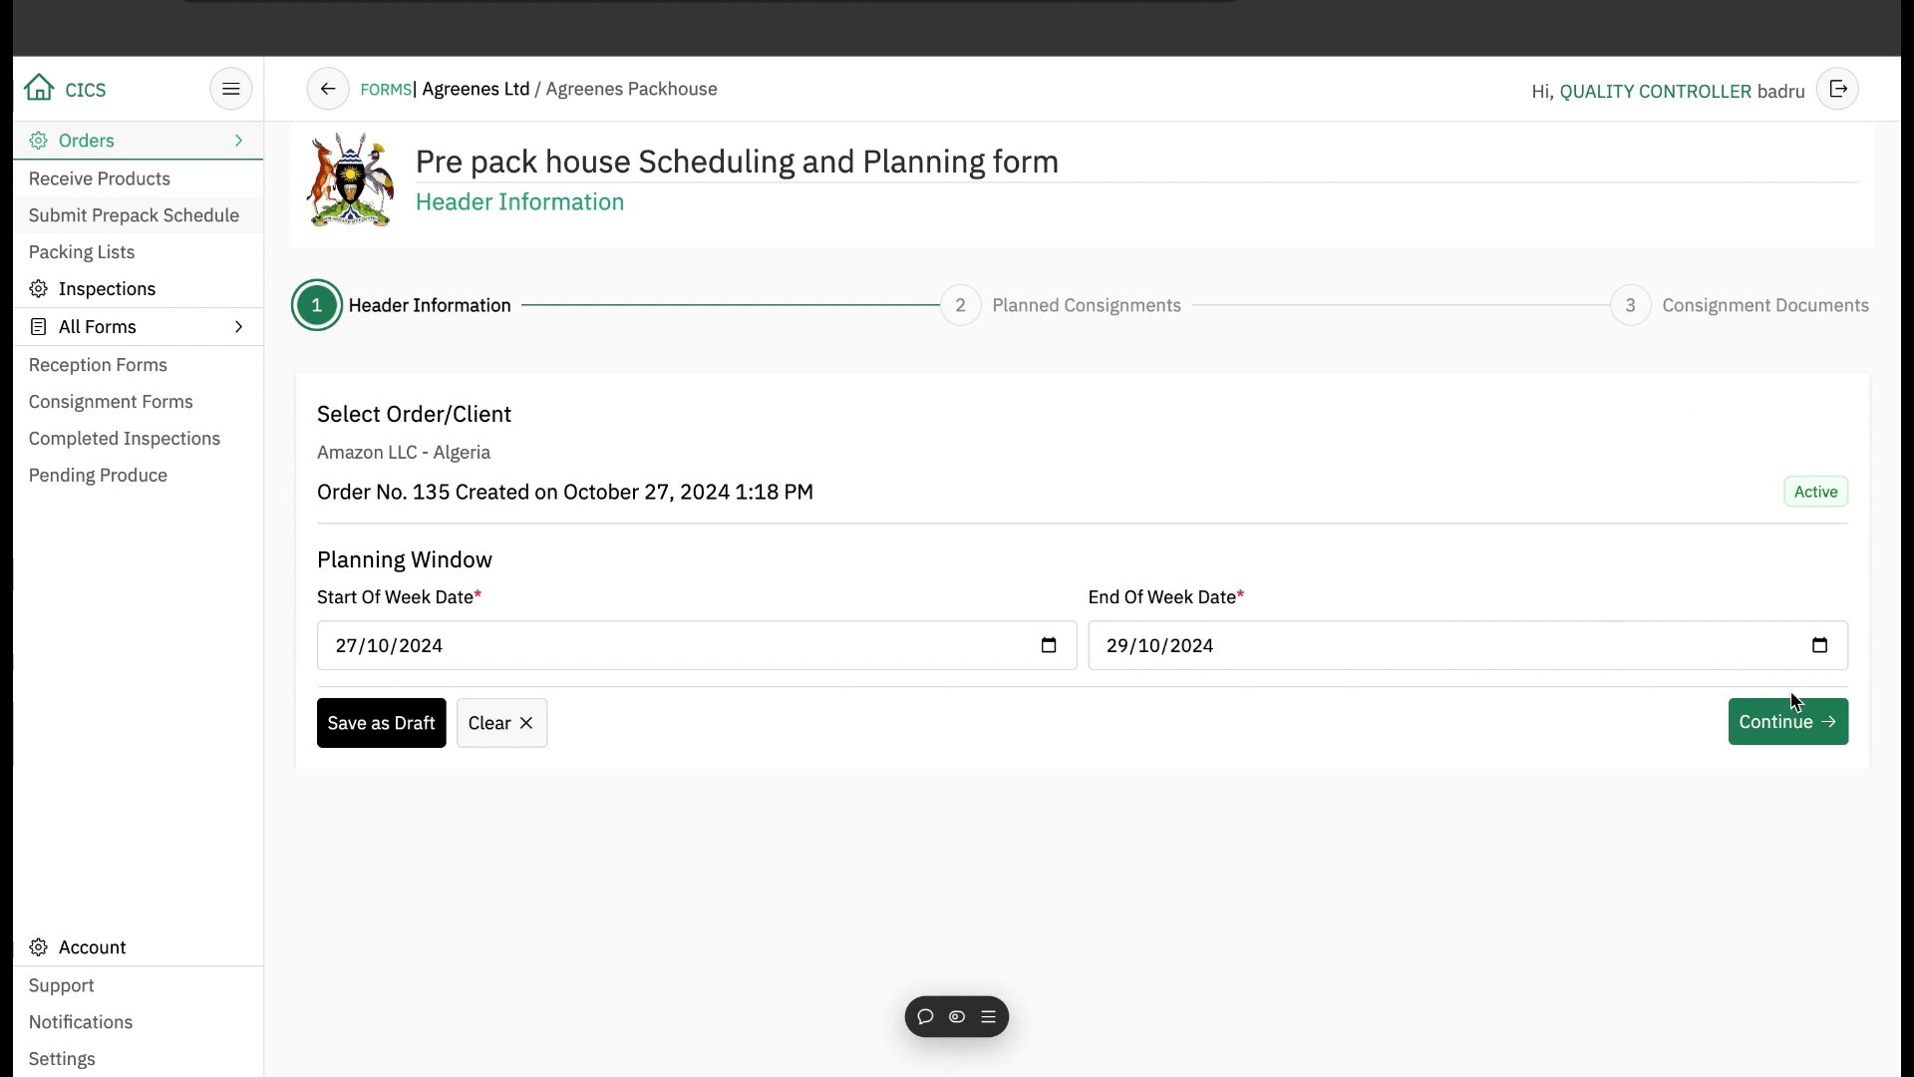
click(1780, 726)
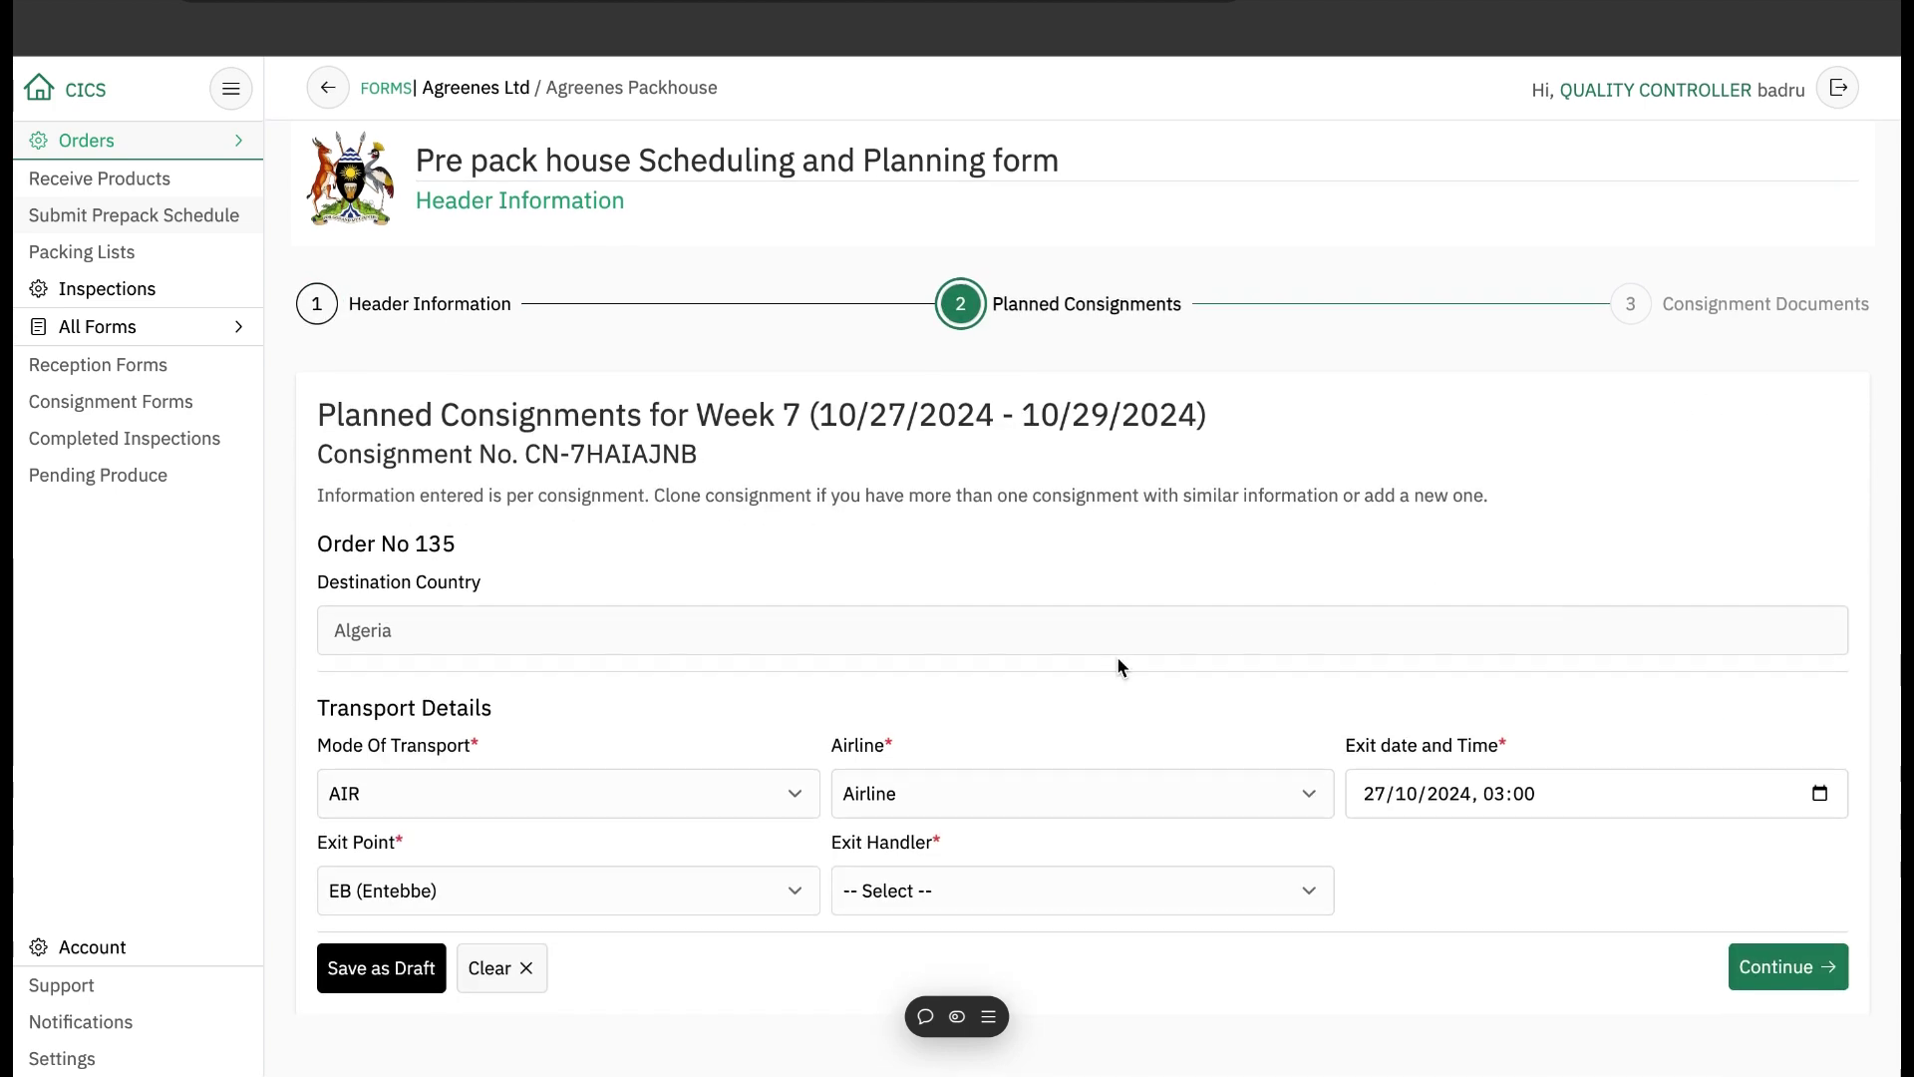
Select NAS (Entebbe) as exit handler and Uganda National Airlines Company Limited dba Uganda Airlines (UGA) as airline, and continue to the consignment documents.
click(997, 889)
click(1004, 919)
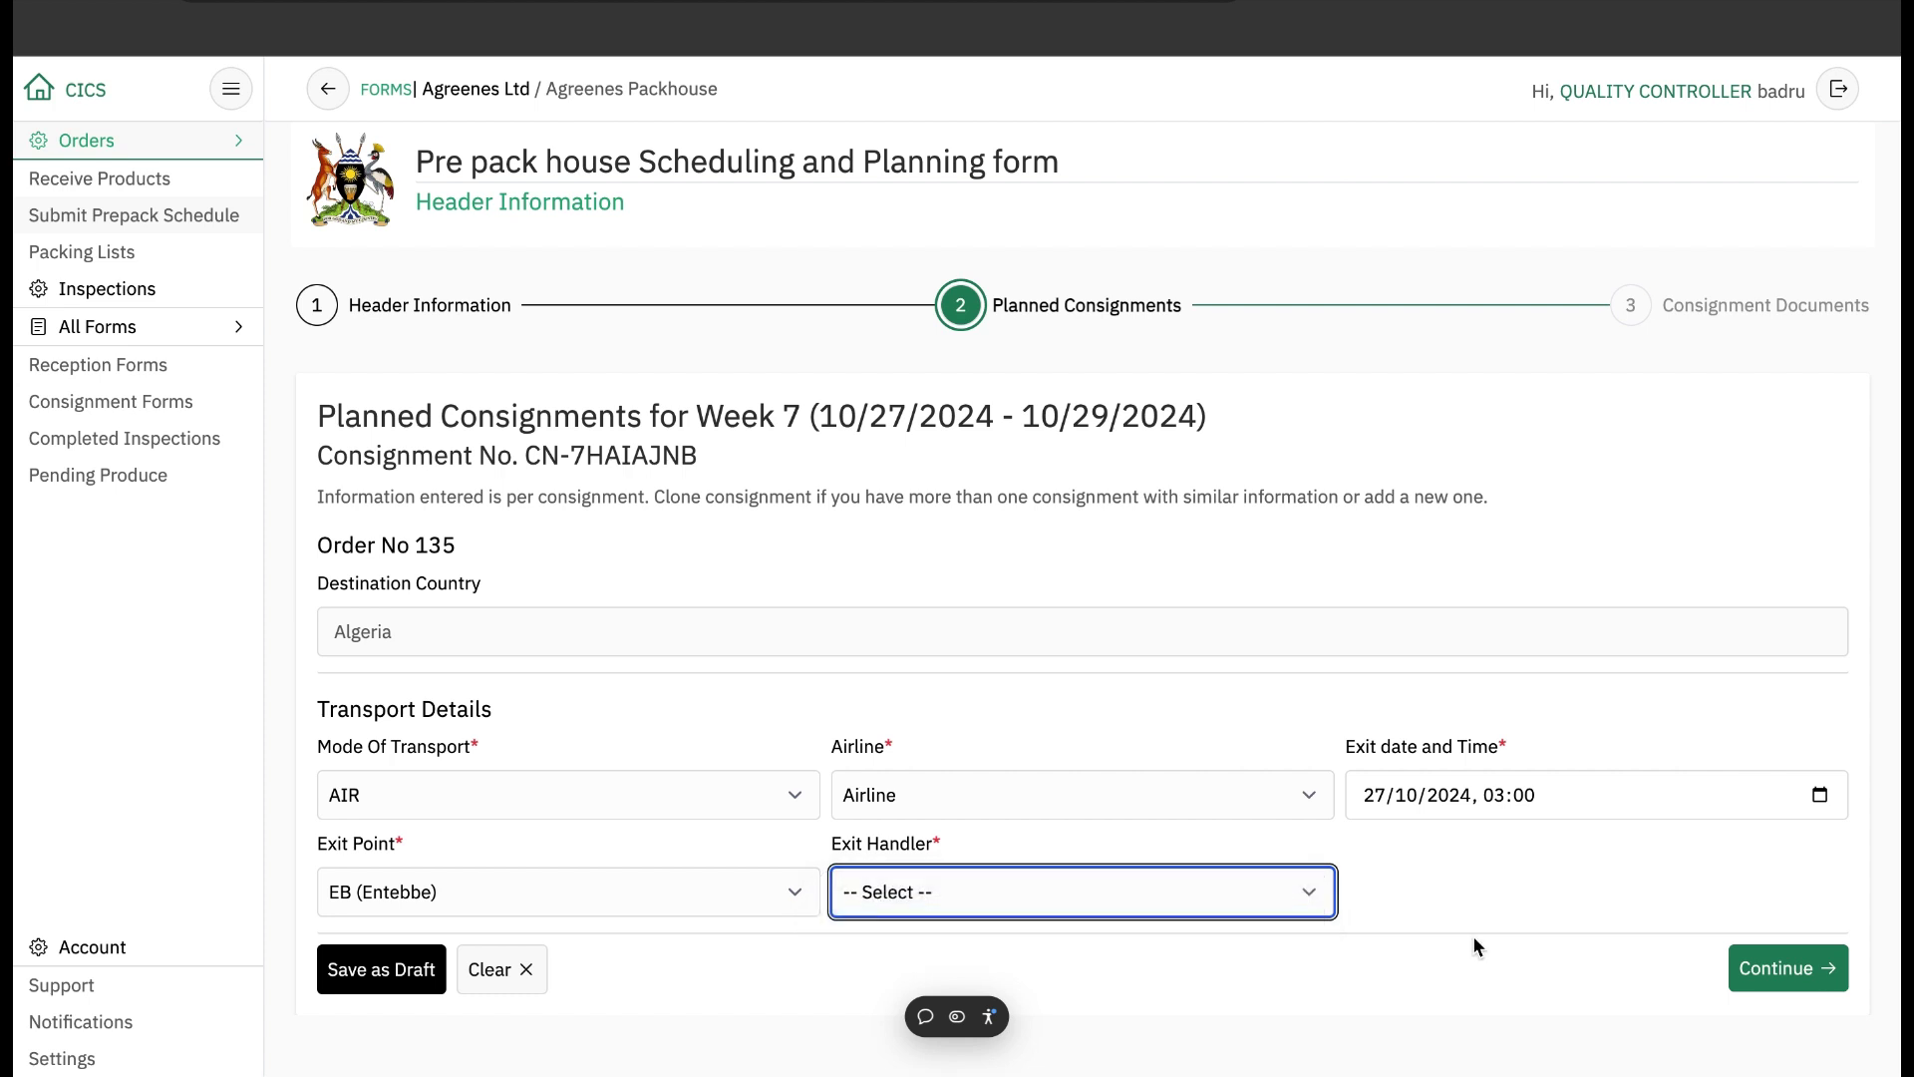
click(1754, 975)
click(1082, 795)
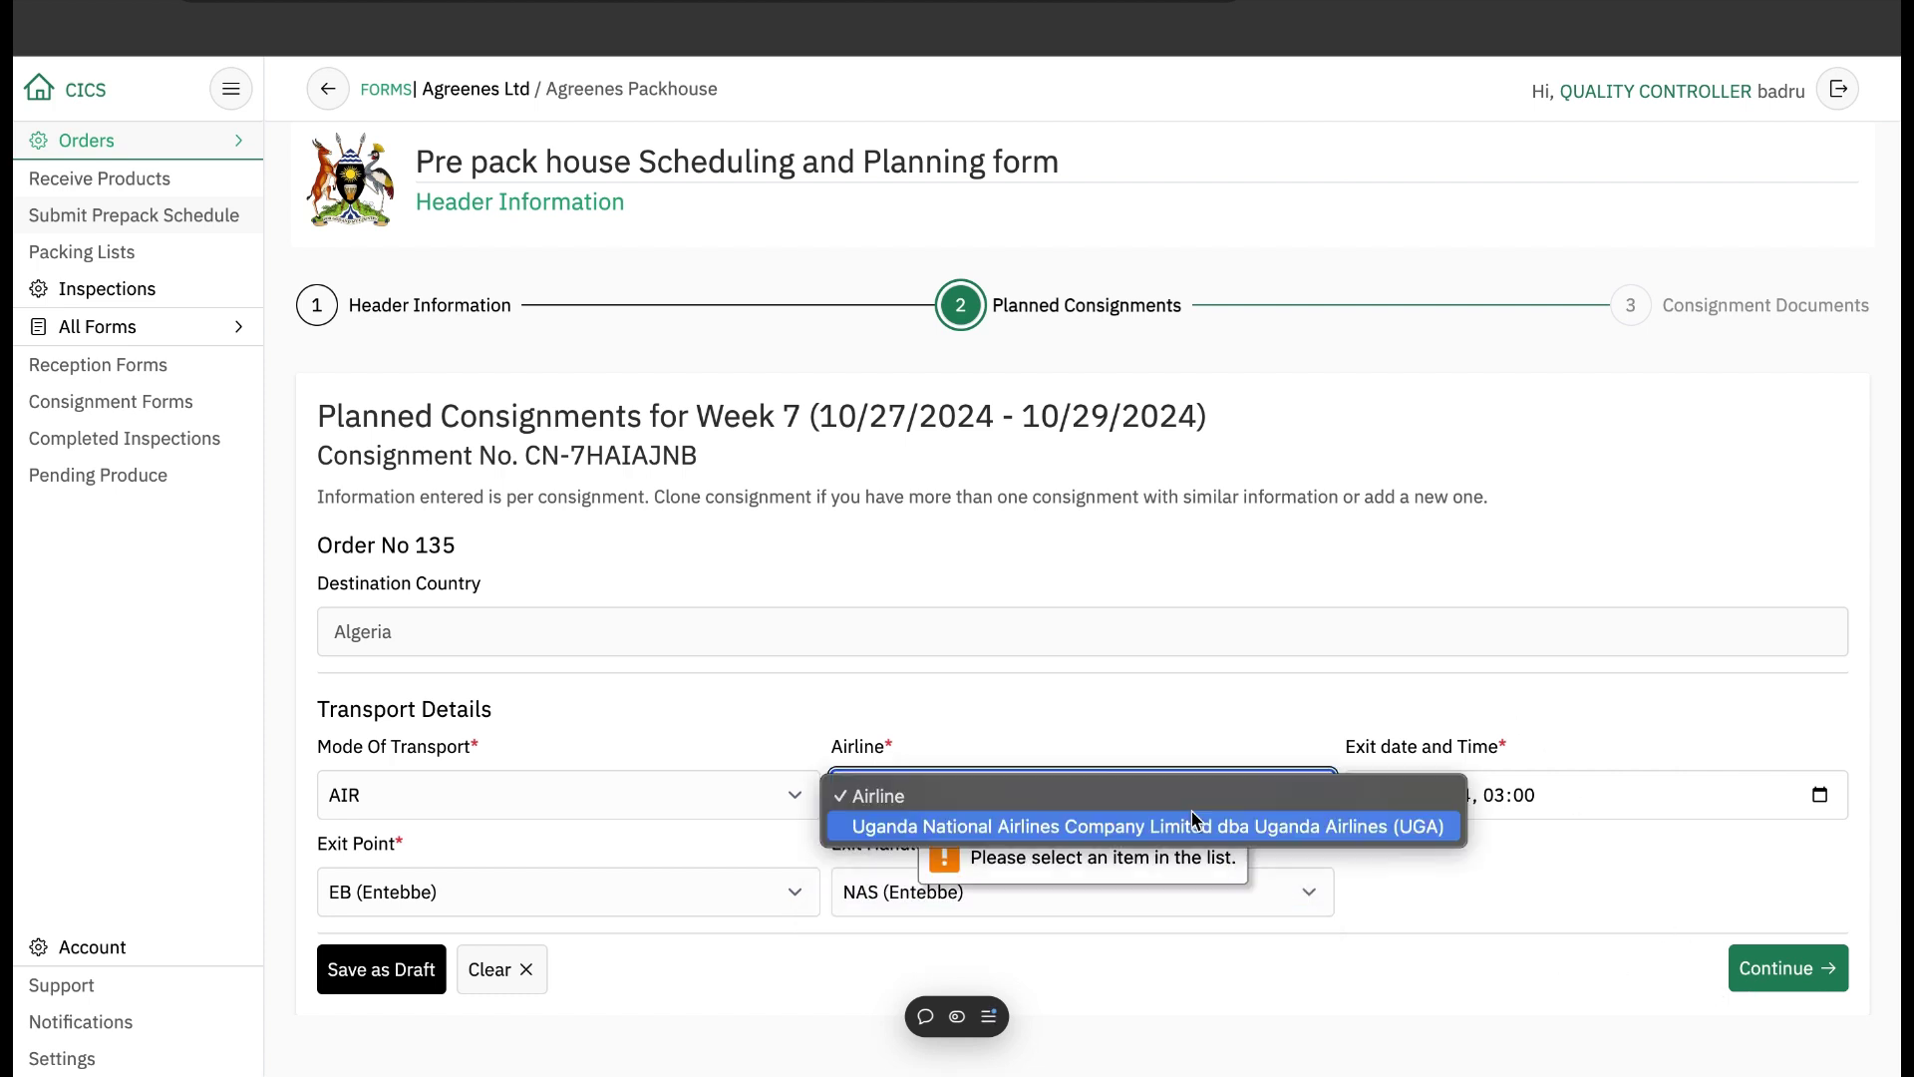
click(1196, 826)
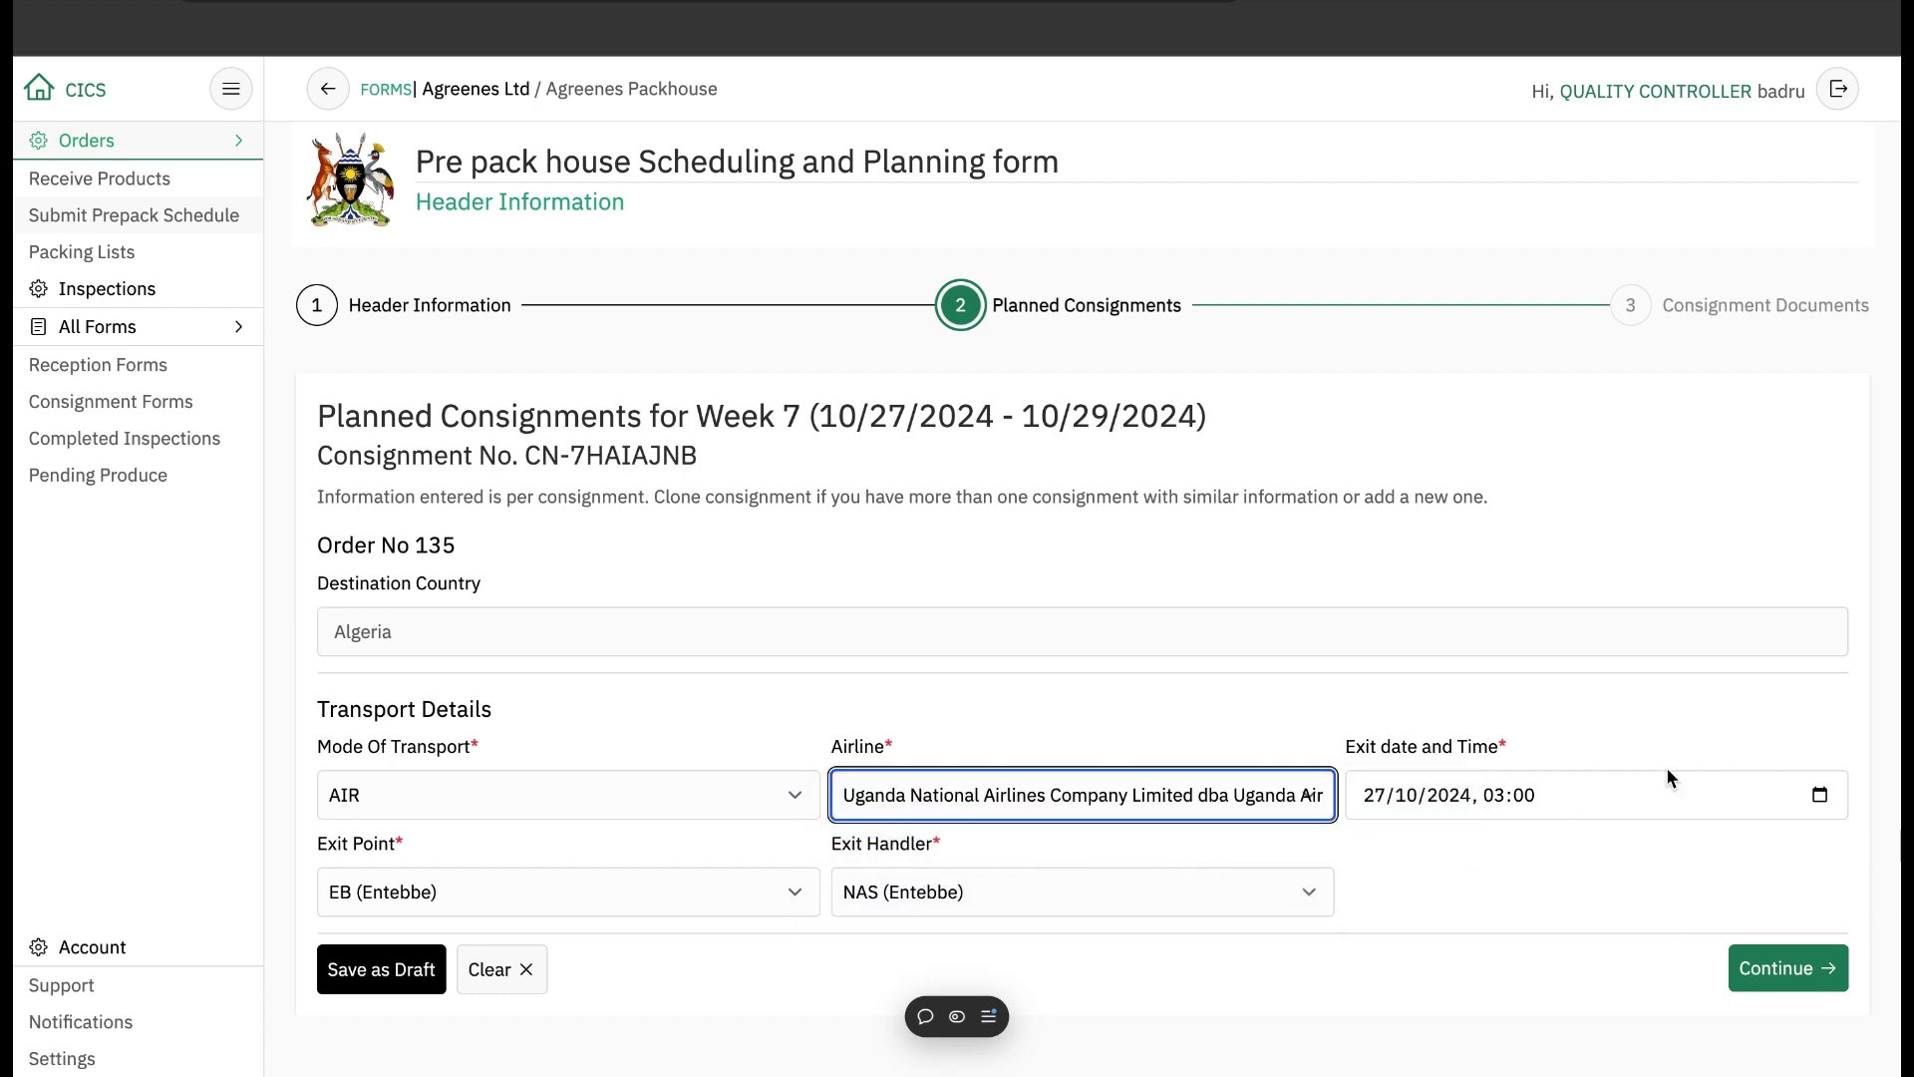
click(1803, 987)
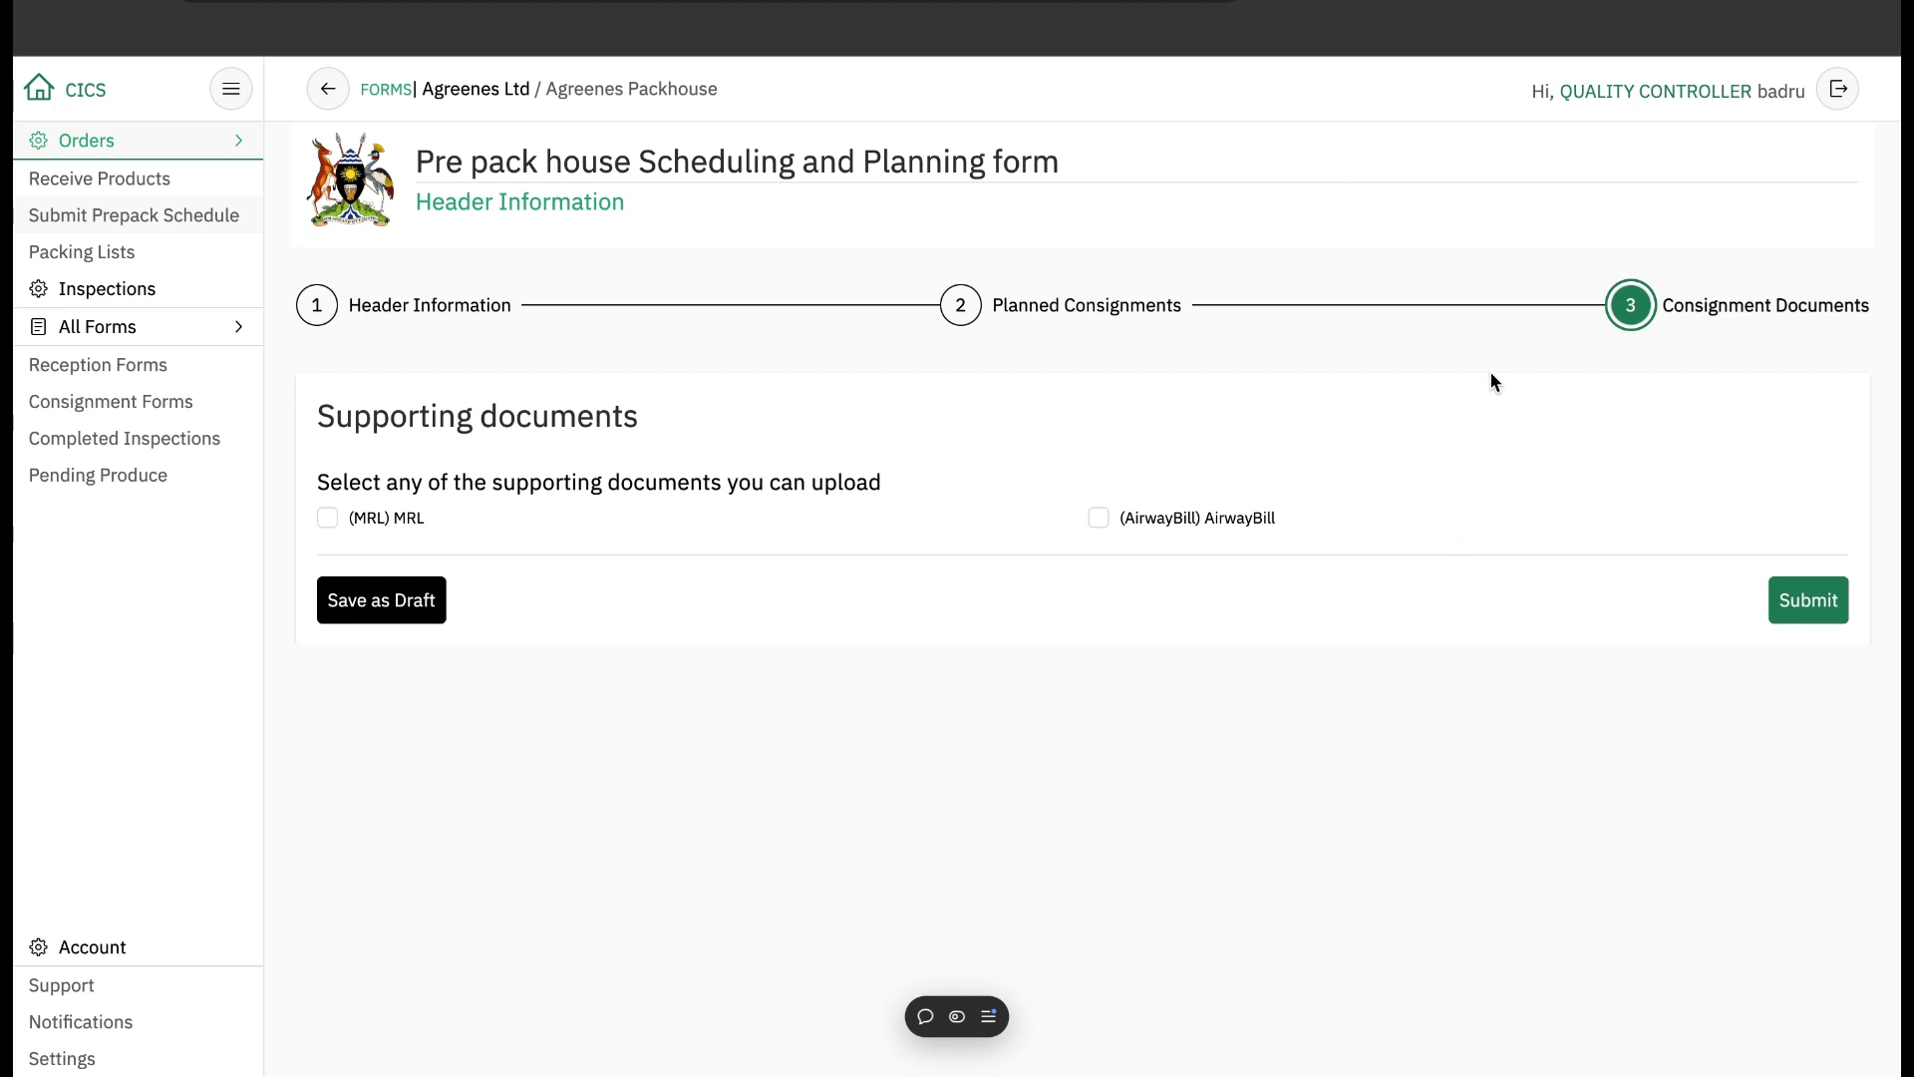
Upload African Gold Ventures.pdf as the MRL supporting document and submit the prepack schedule.
click(326, 520)
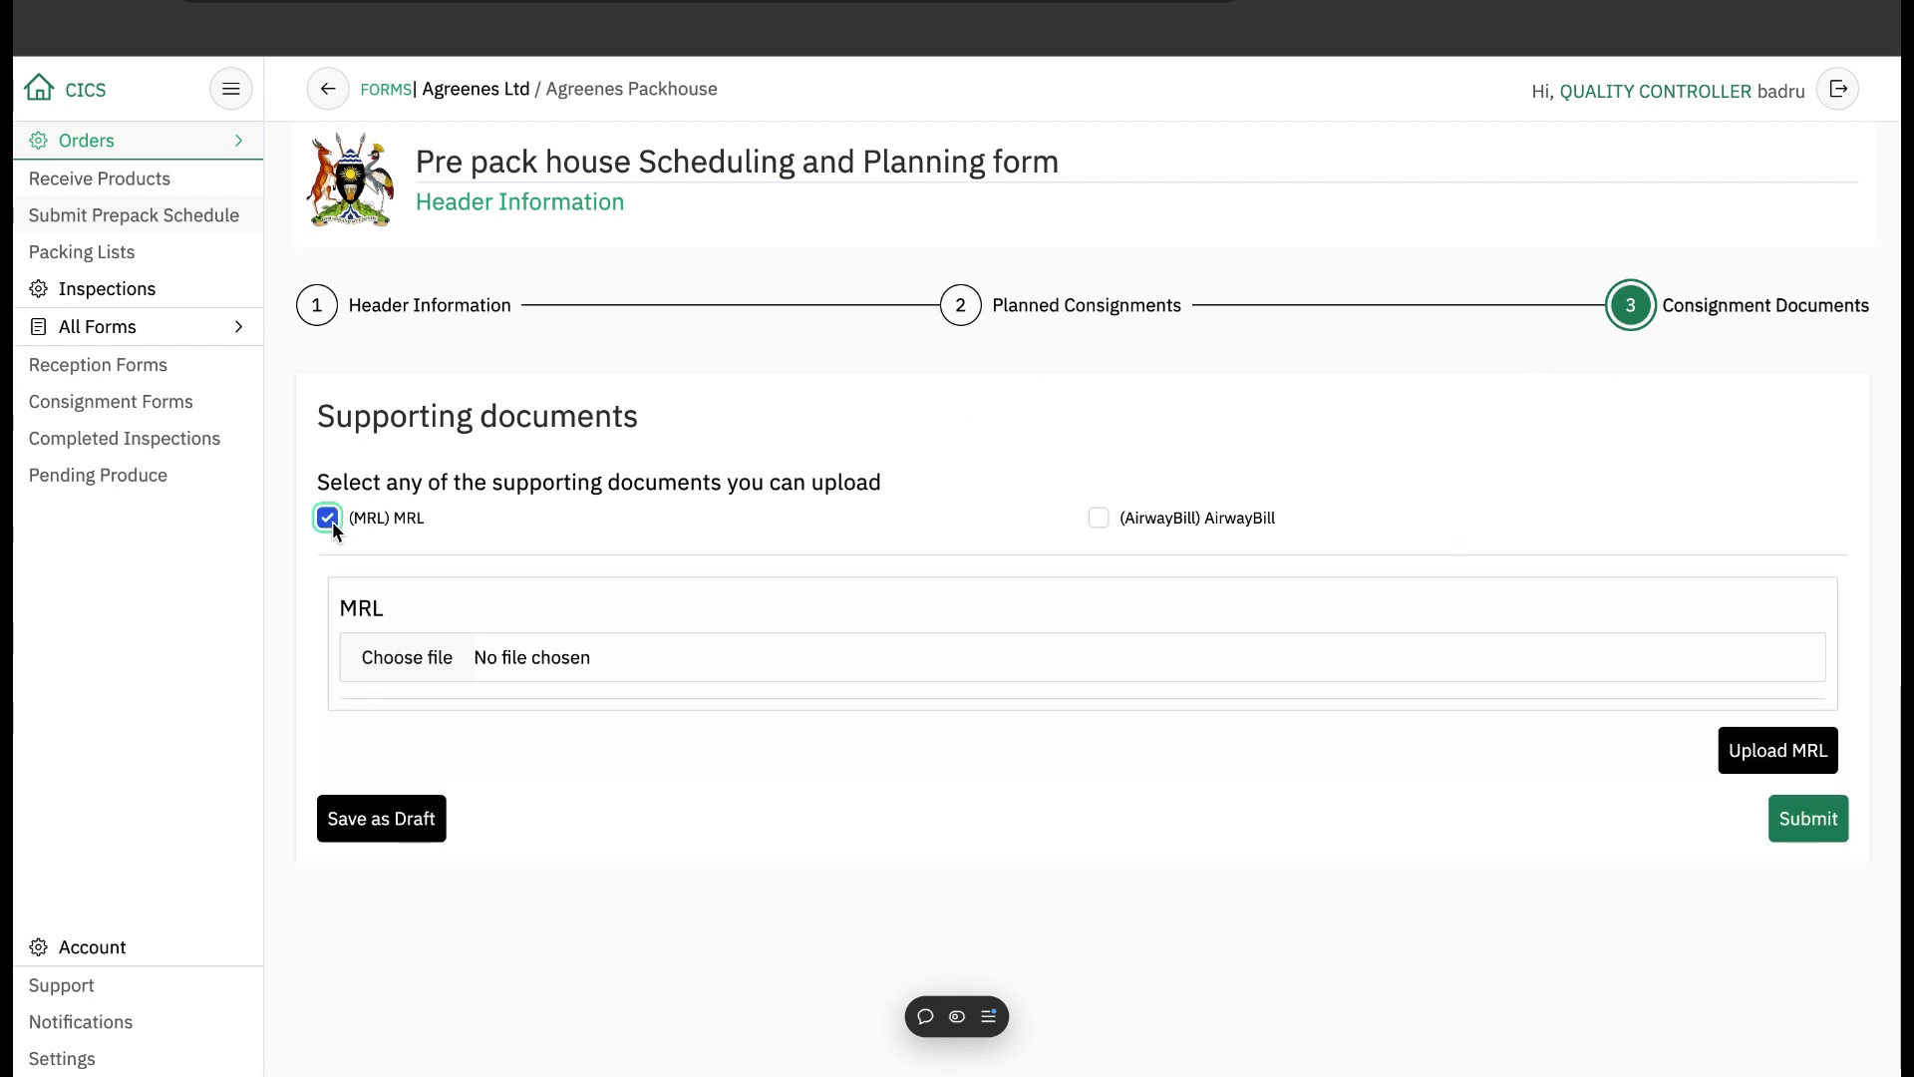
click(488, 654)
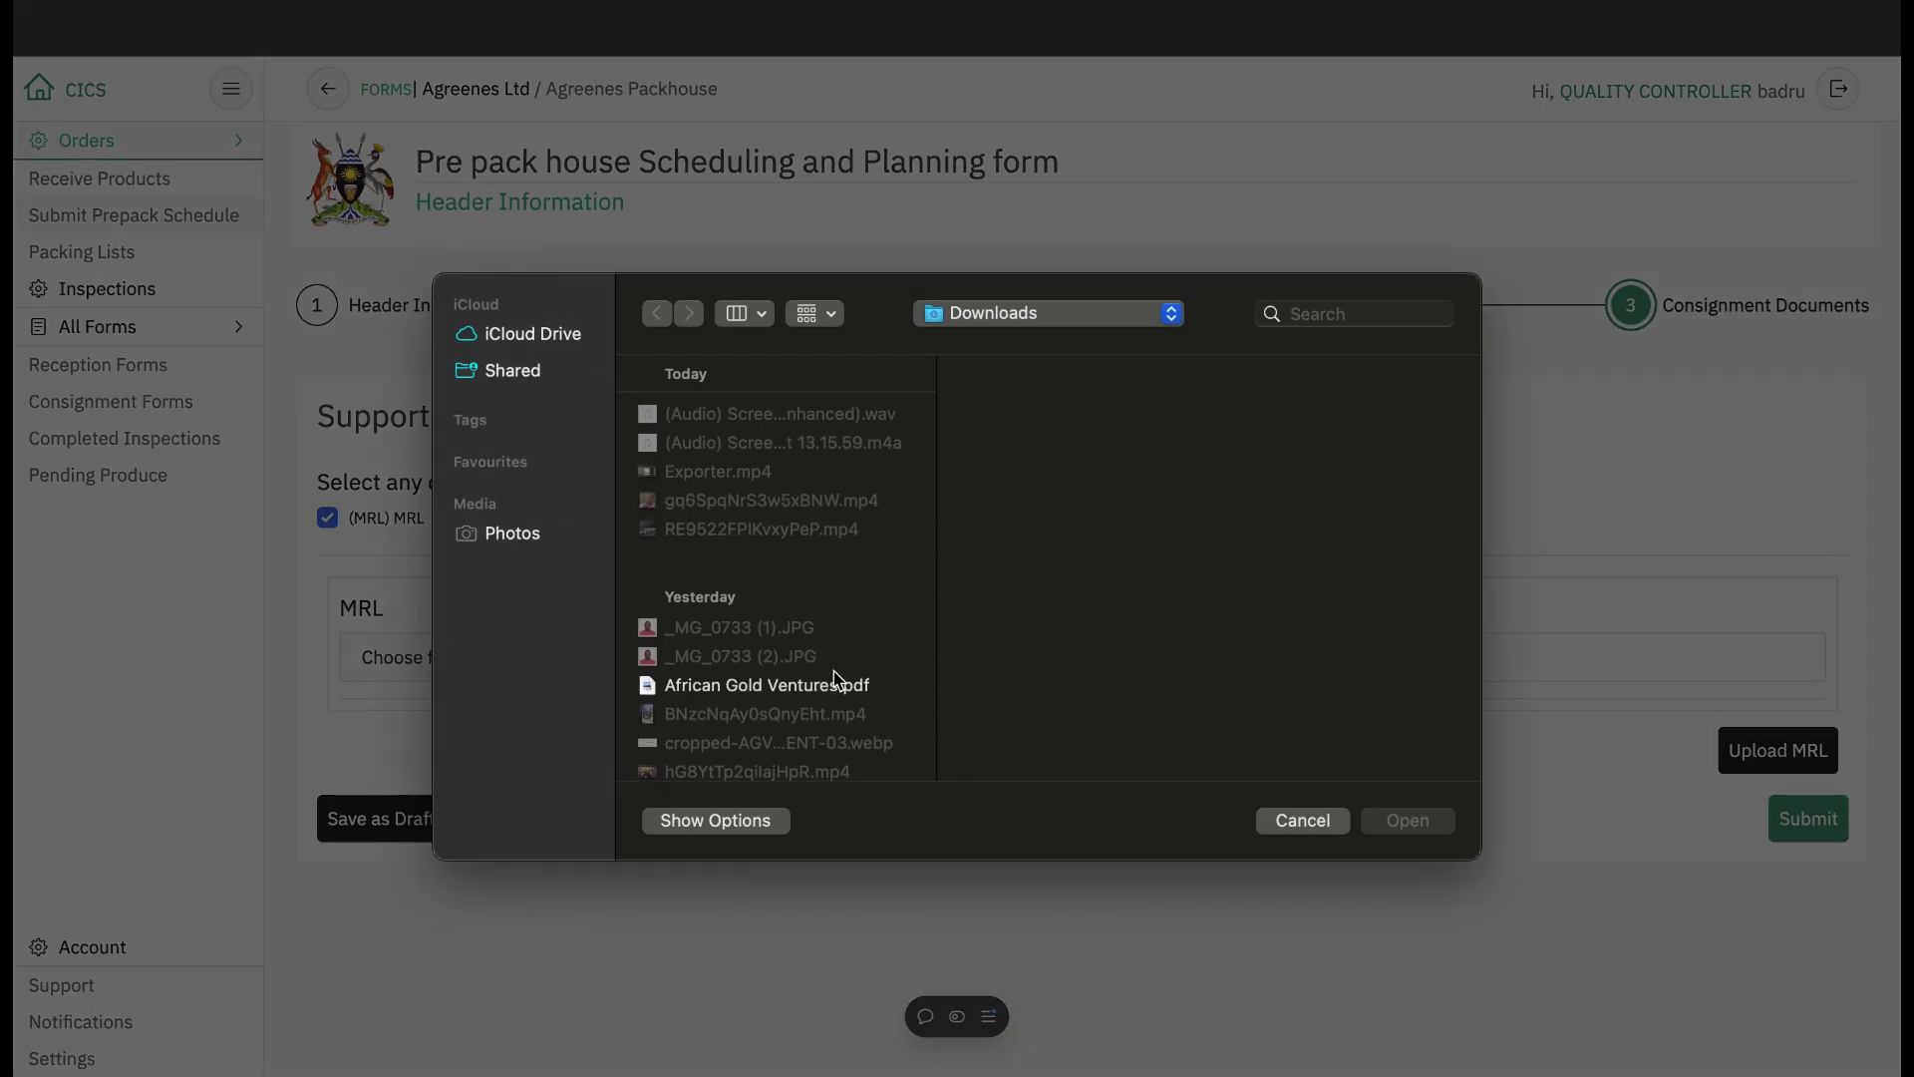
click(836, 684)
click(1407, 819)
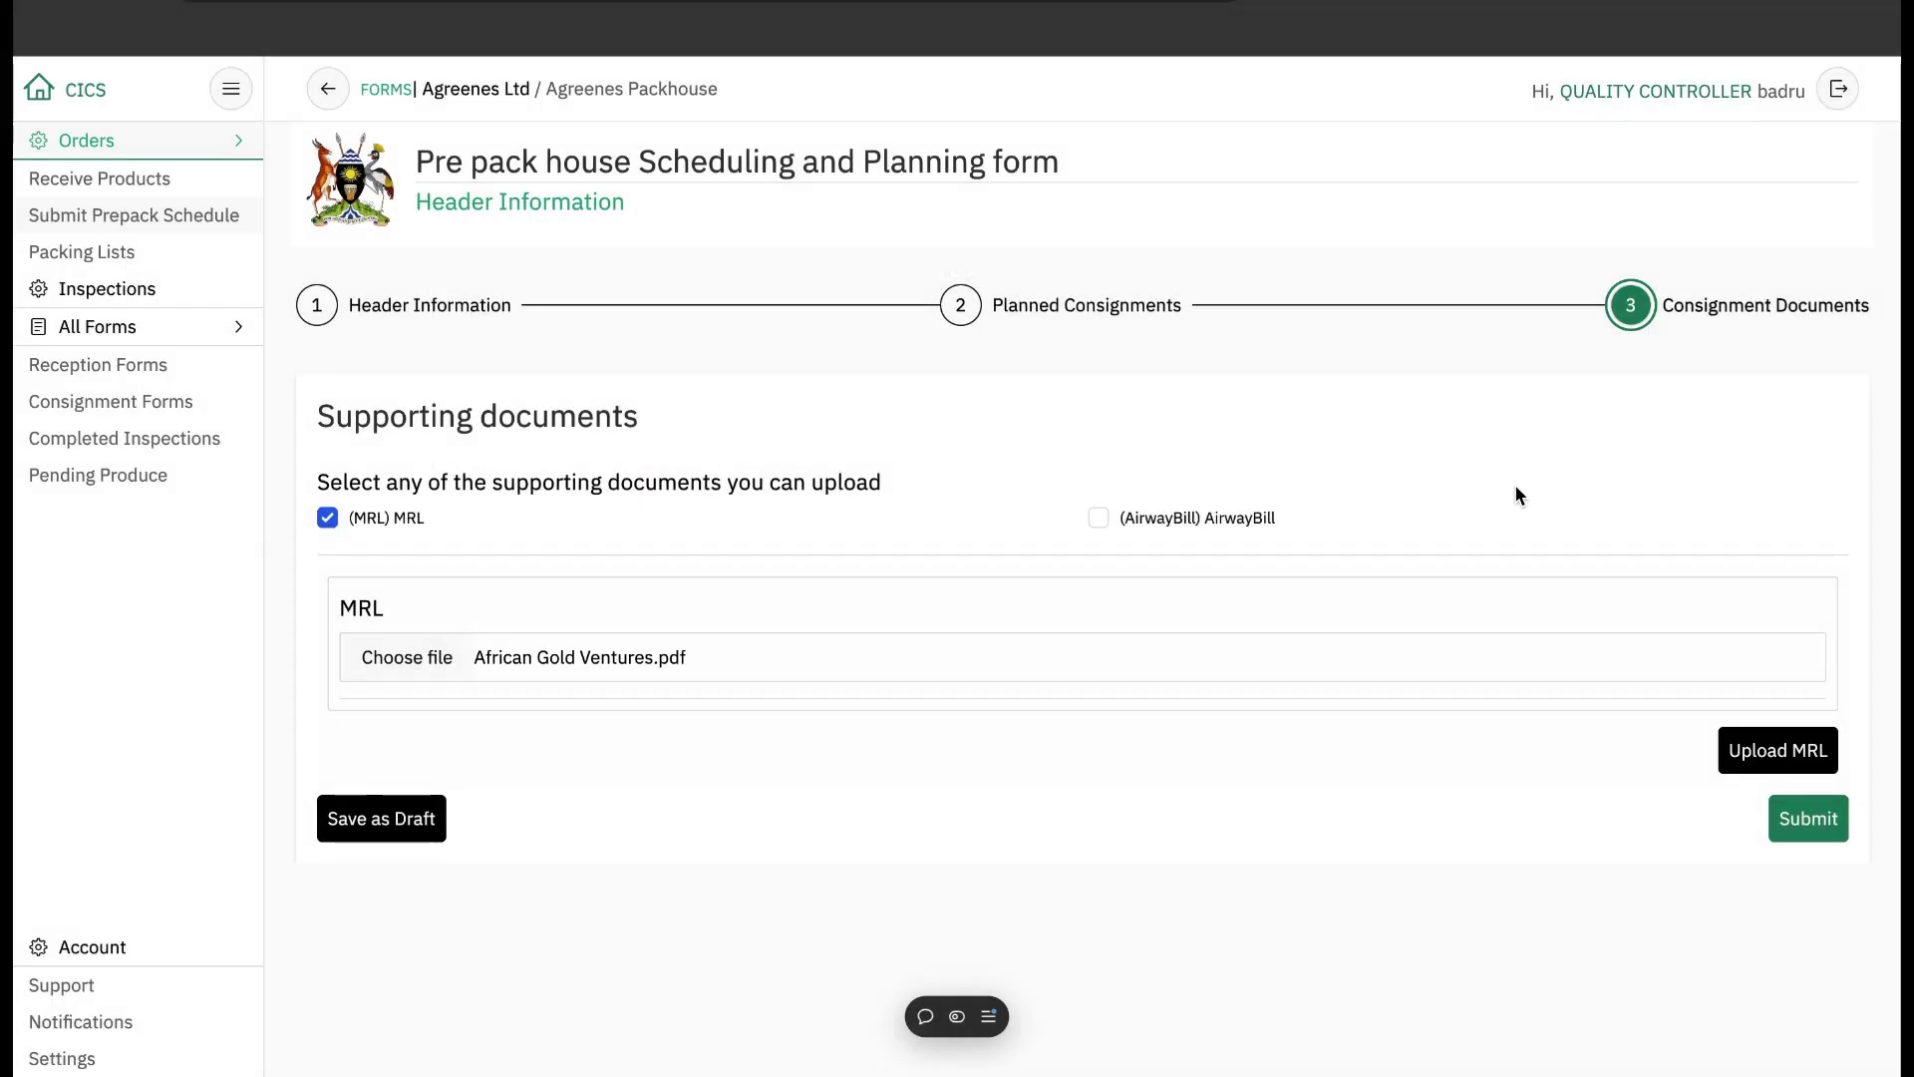
click(1777, 761)
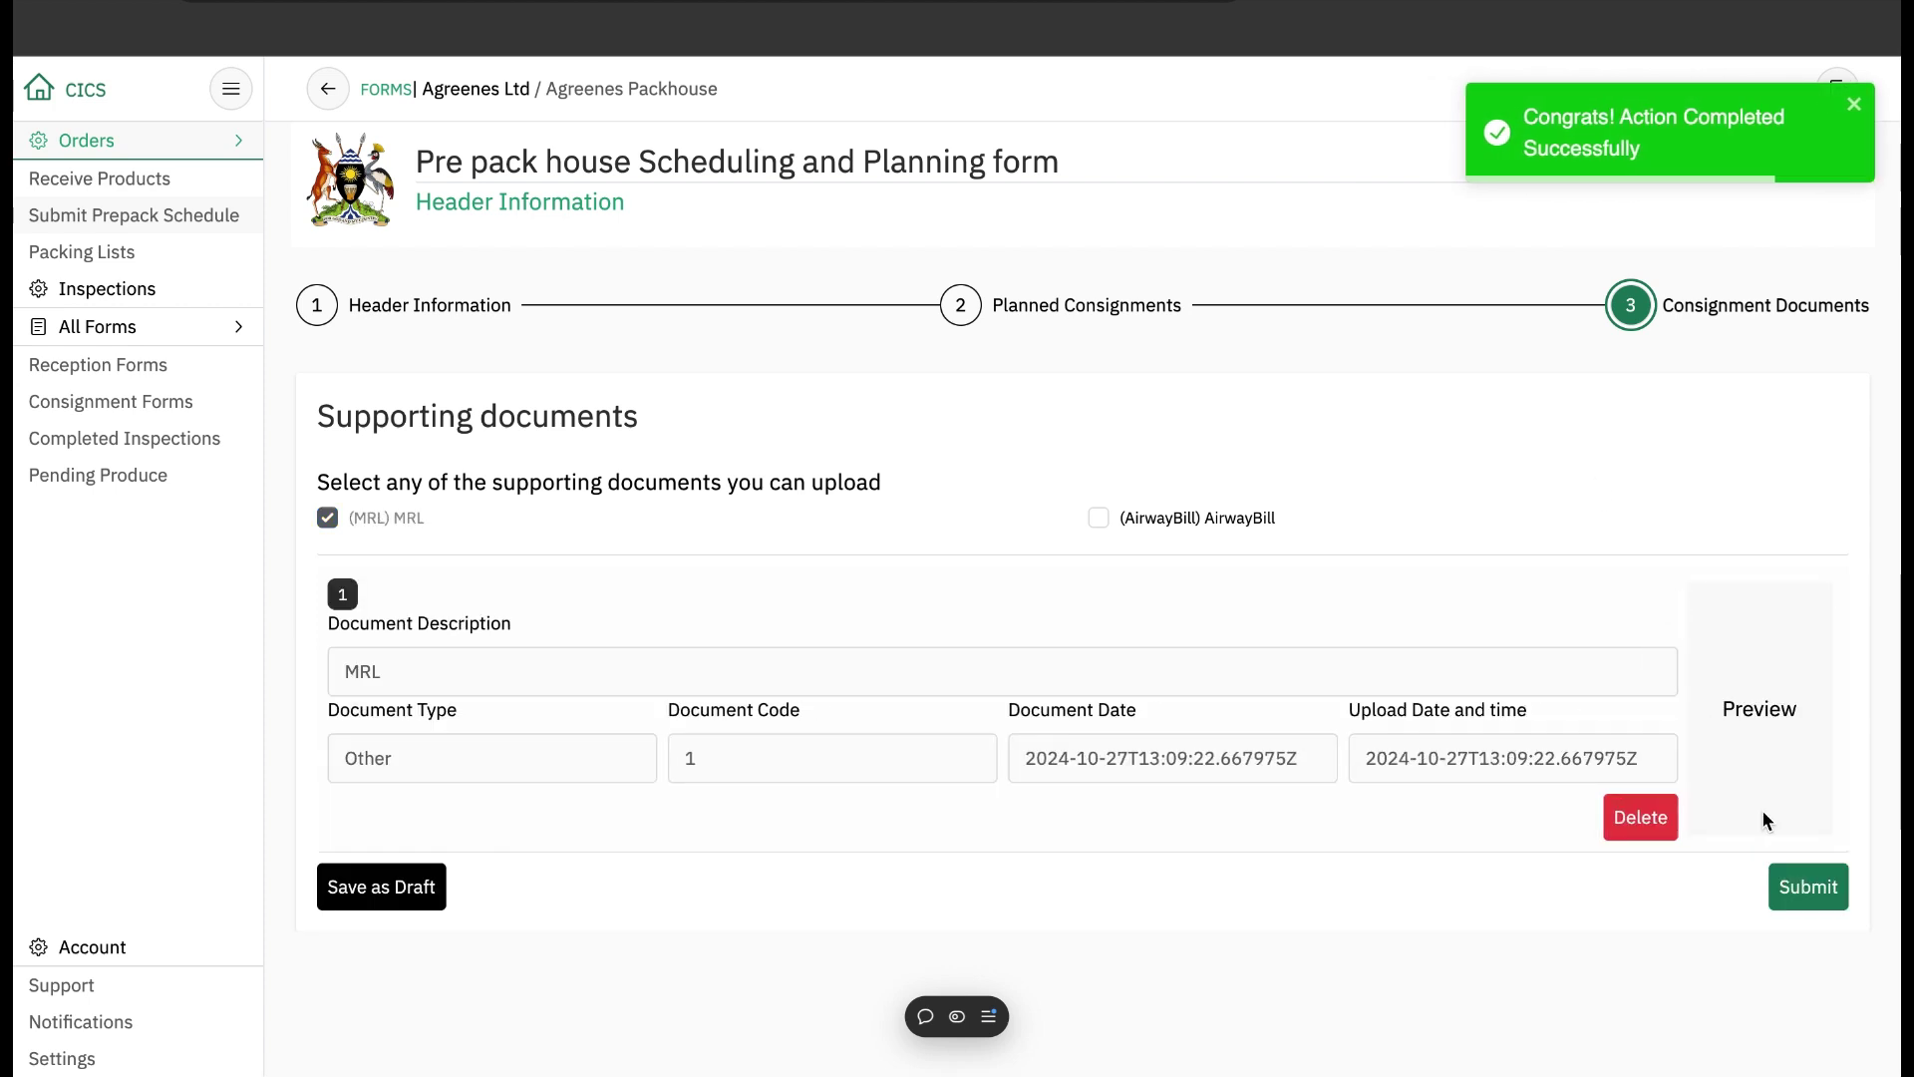
click(1809, 886)
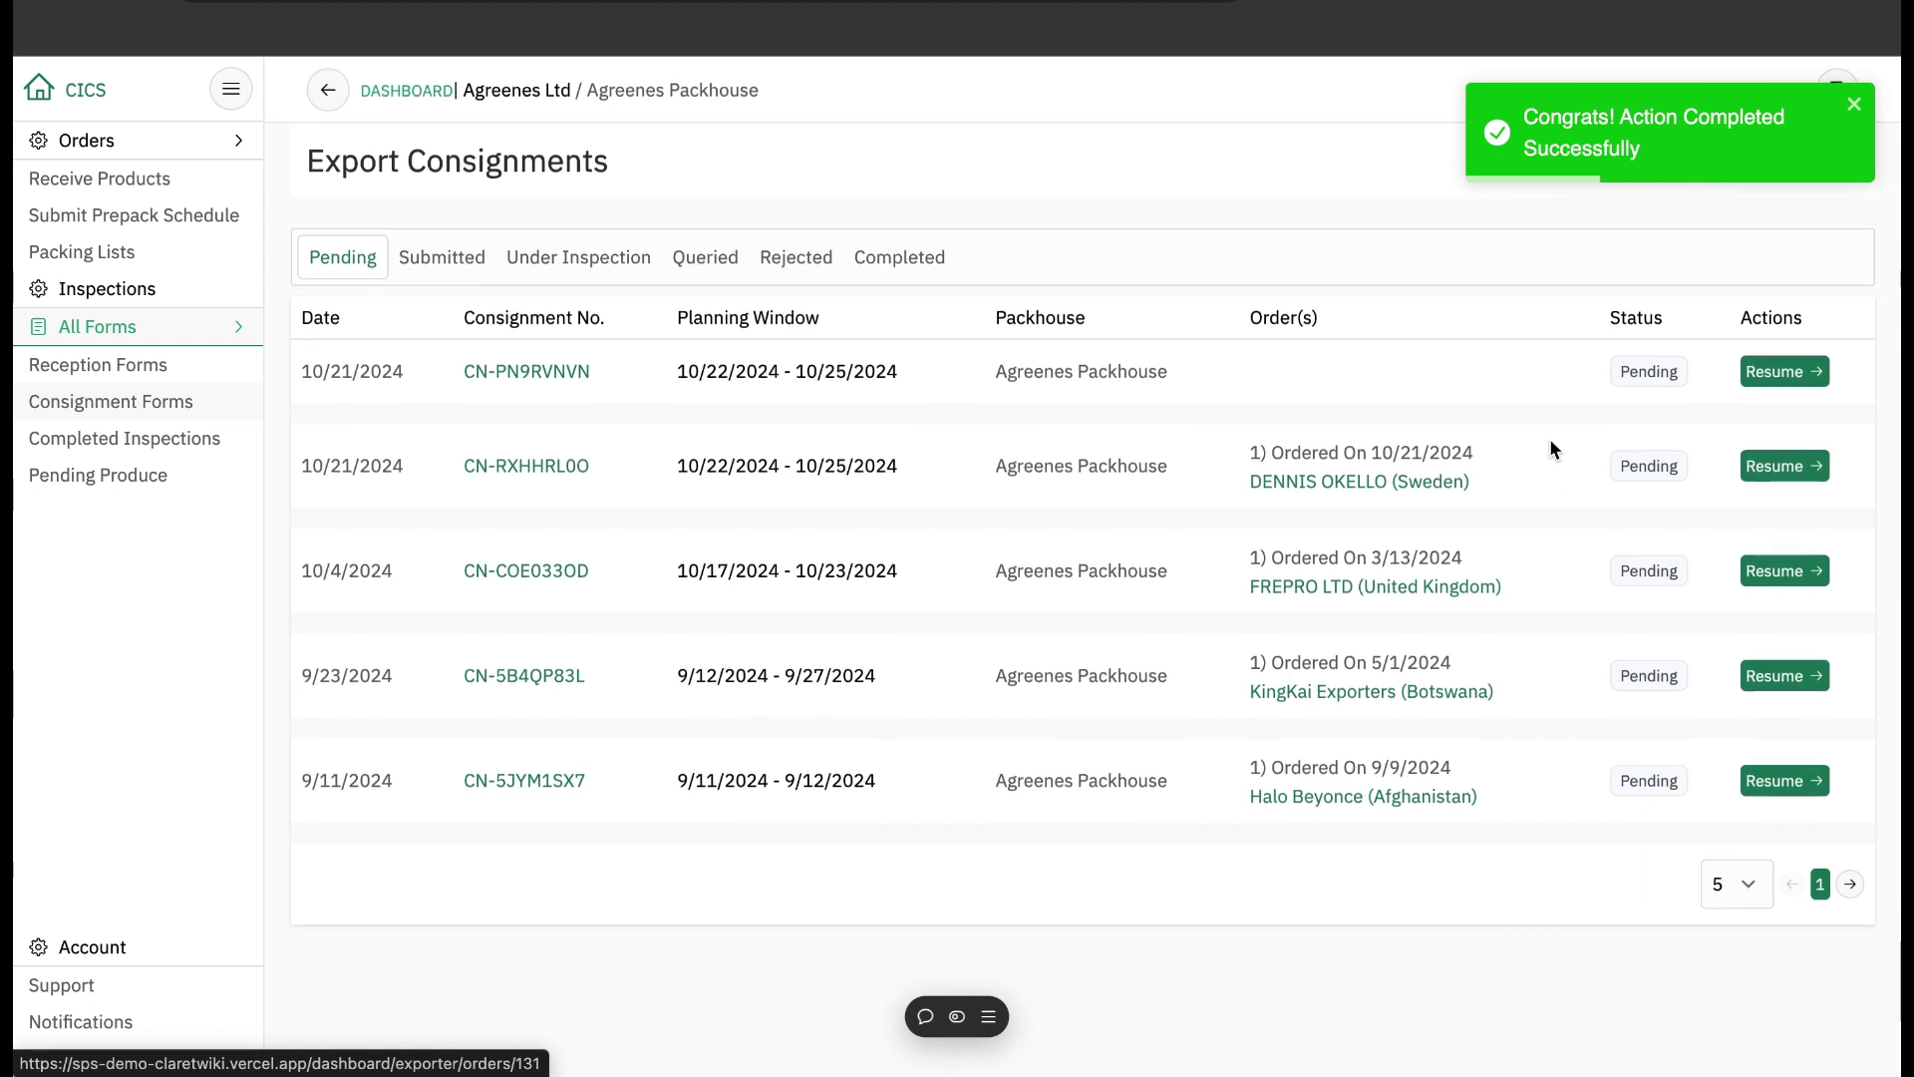
Check the Amazon LLC (Algeria) entry among the submitted export consignments and return to the pending ones.
click(454, 265)
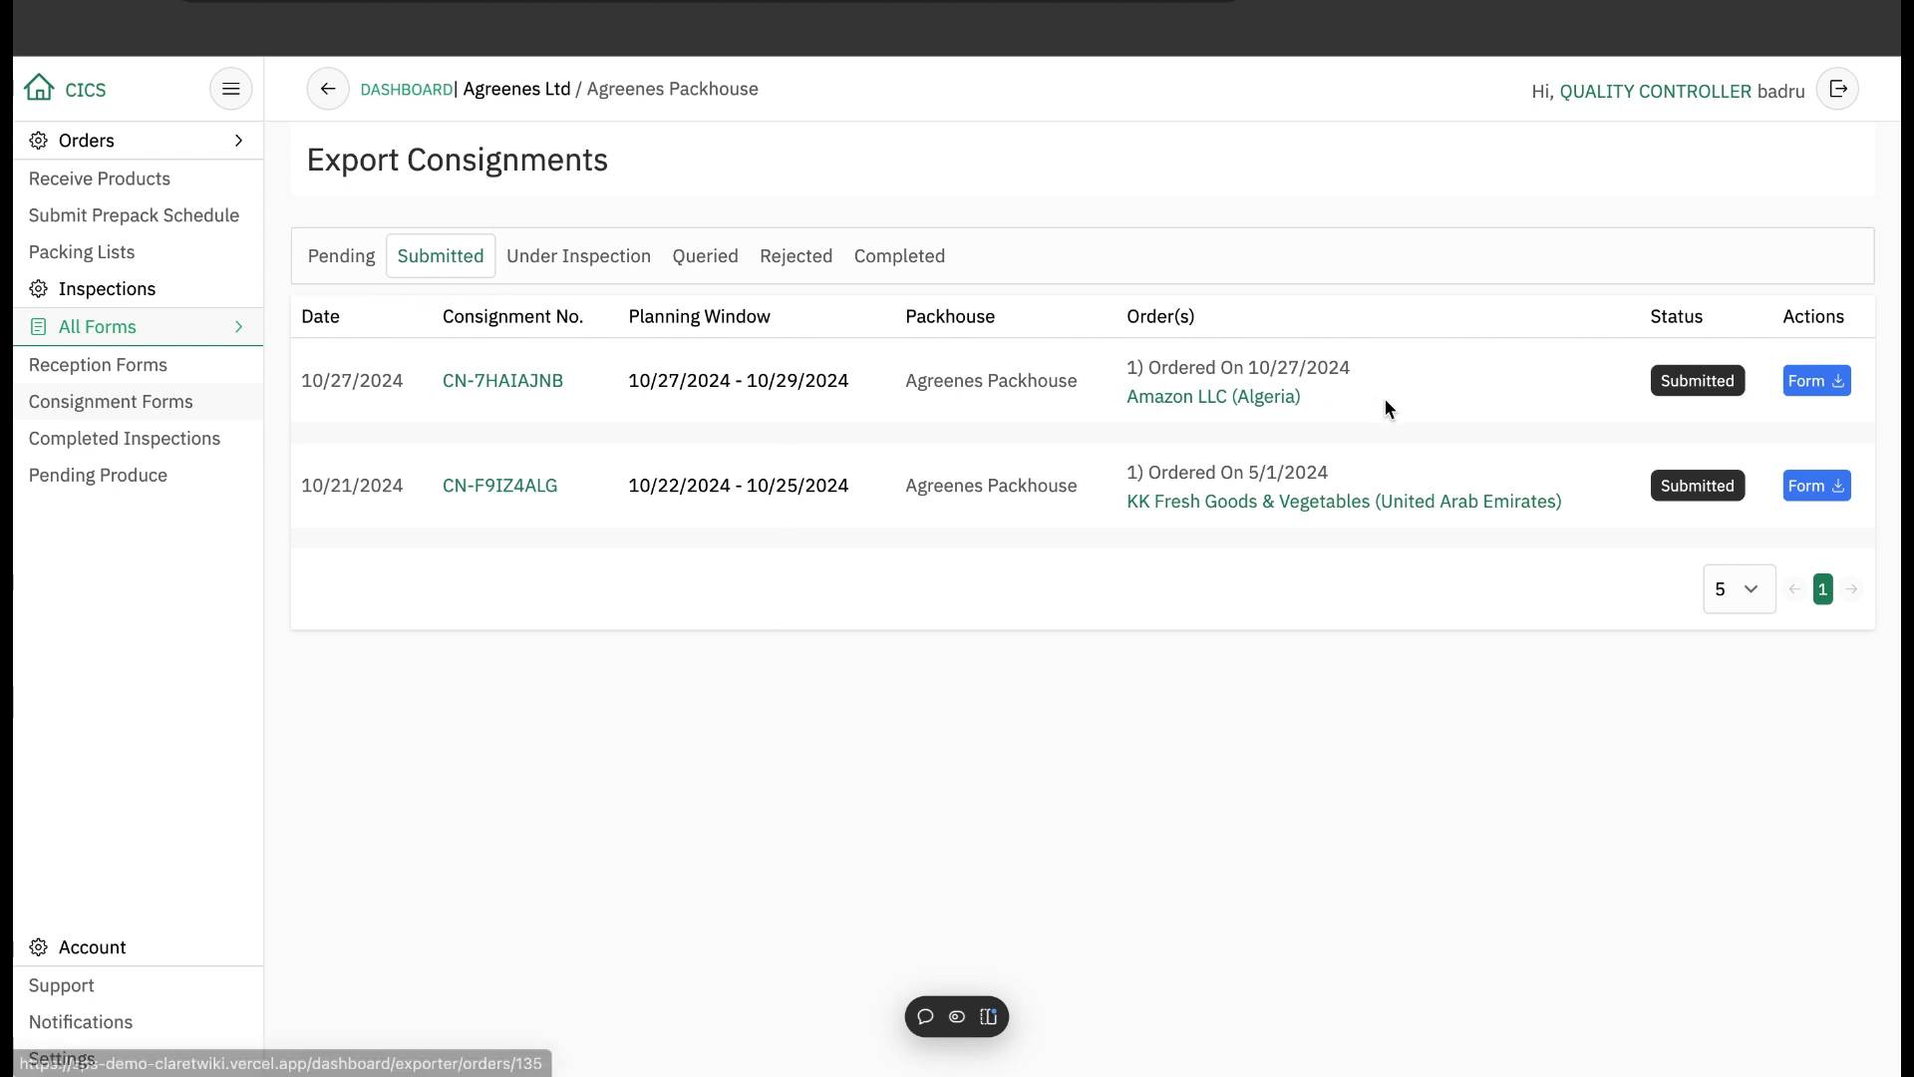
drag(1213, 396, 1304, 428)
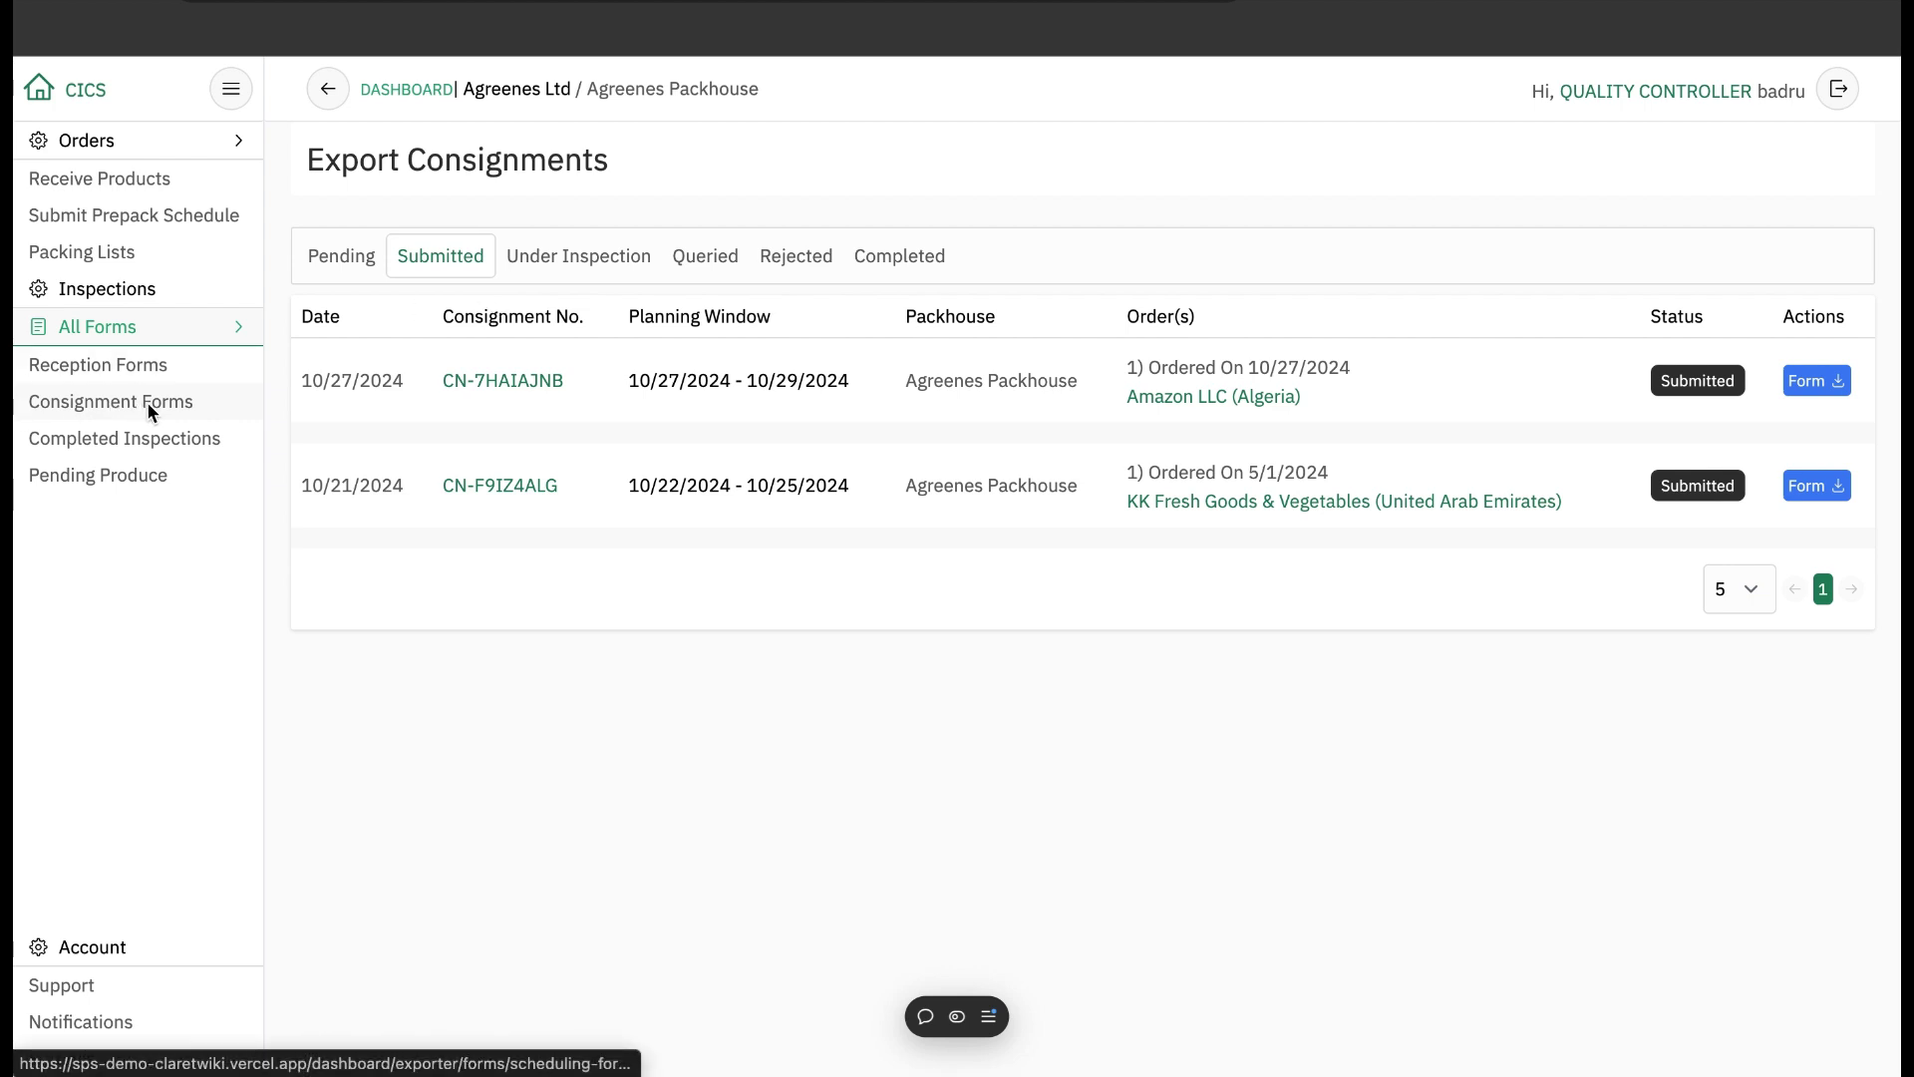
click(327, 261)
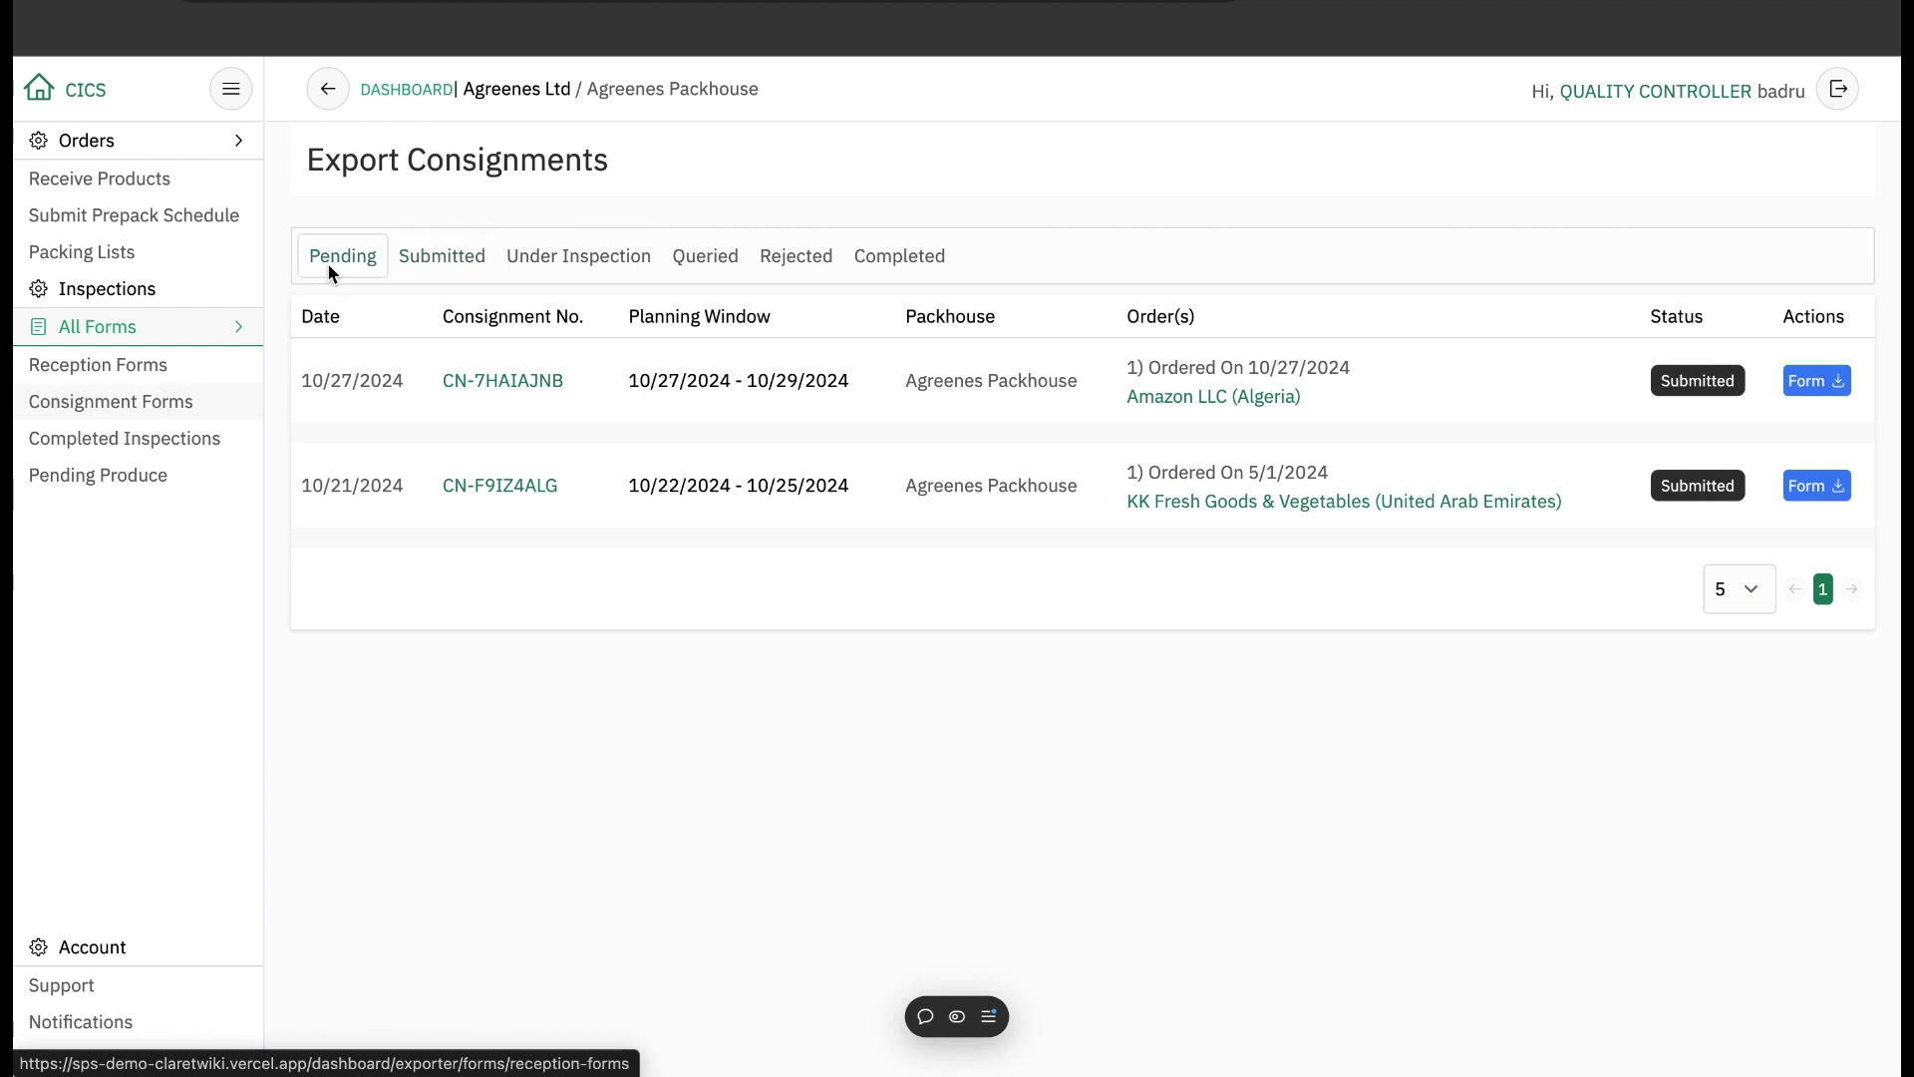